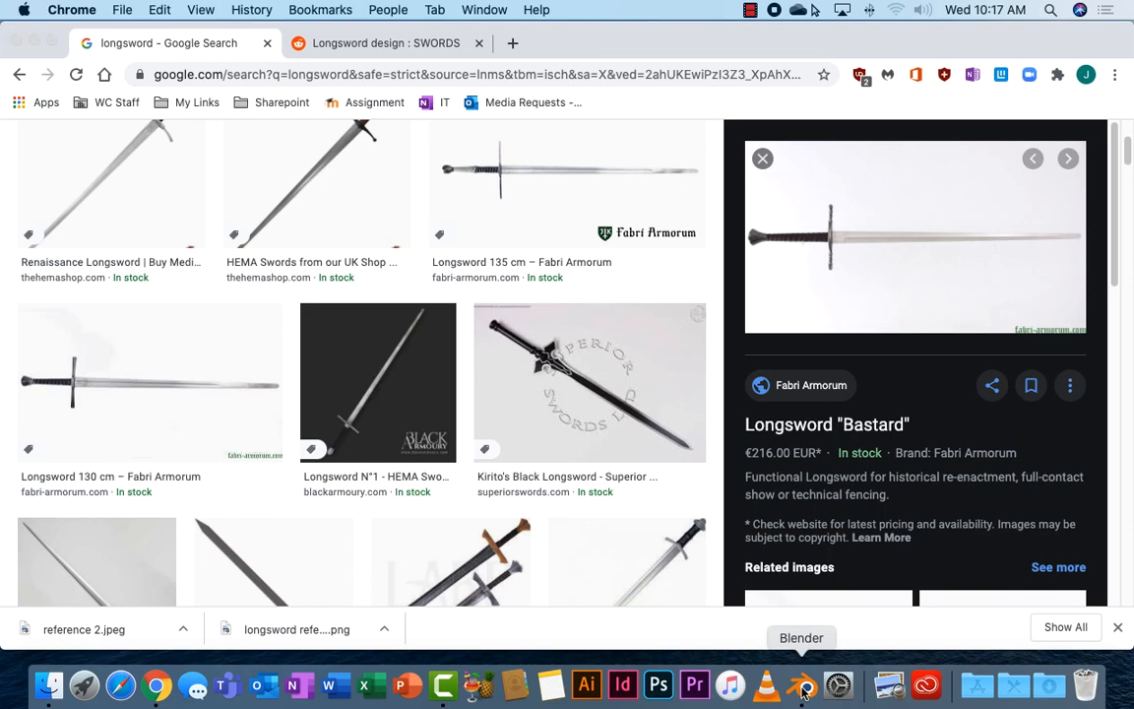
Step: Switch to Blender, dismiss the startup overlay and set the viewport to Top Orthographic
{"action": "left_click", "coordinate": [805, 692]}
{"action": "middle_click_drag", "start_coordinate": [531, 345], "coordinate": [493, 369]}
{"action": "left_click", "coordinate": [864, 120]}
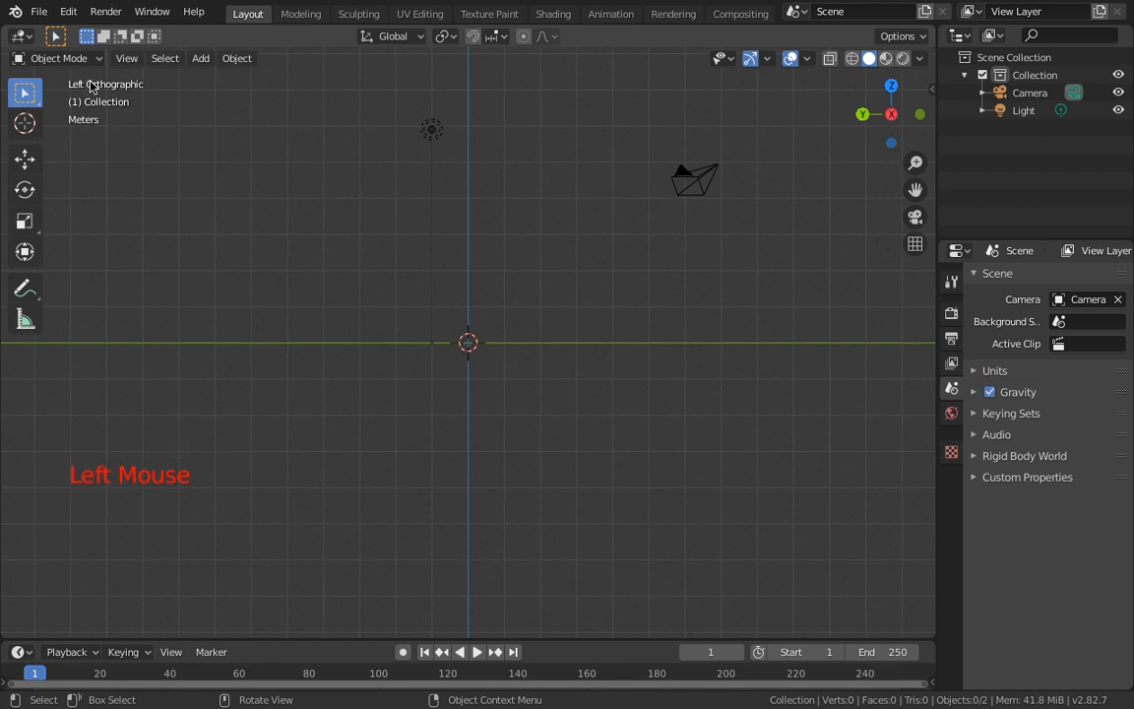
{"action": "left_click", "coordinate": [891, 87]}
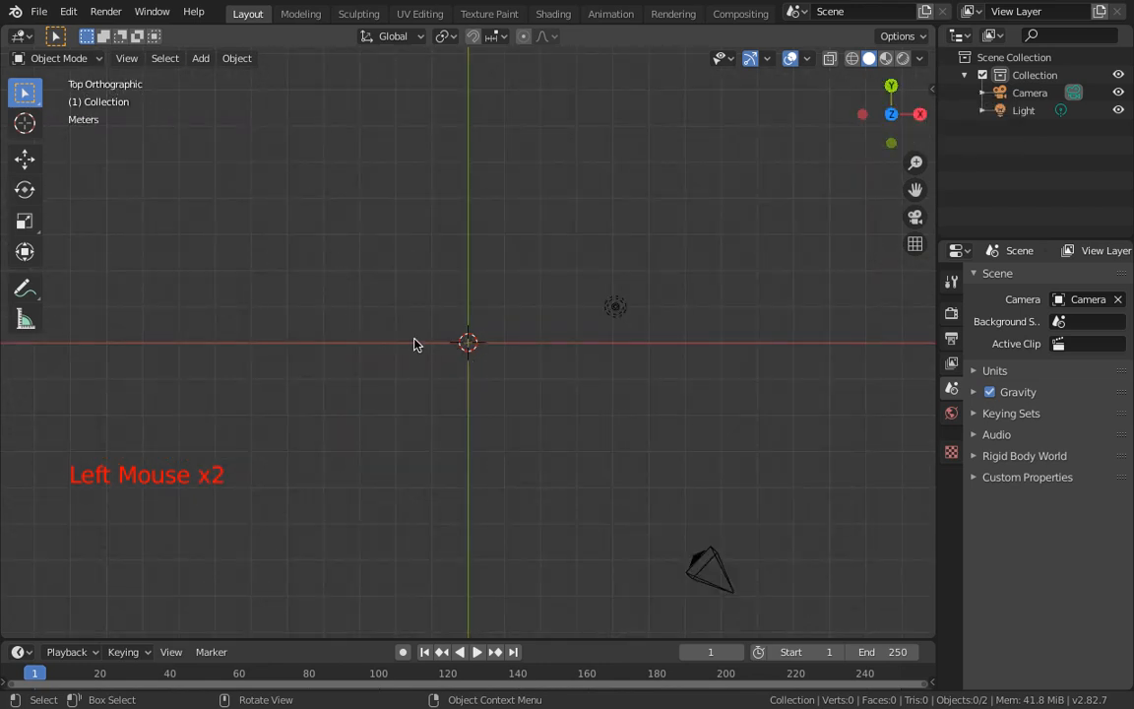
Step: Start adding a reference image and browse to the OneDrive folder 11 DTE > Longsword Tutorial > Reference Pictures
{"action": "key", "text": "shift"}
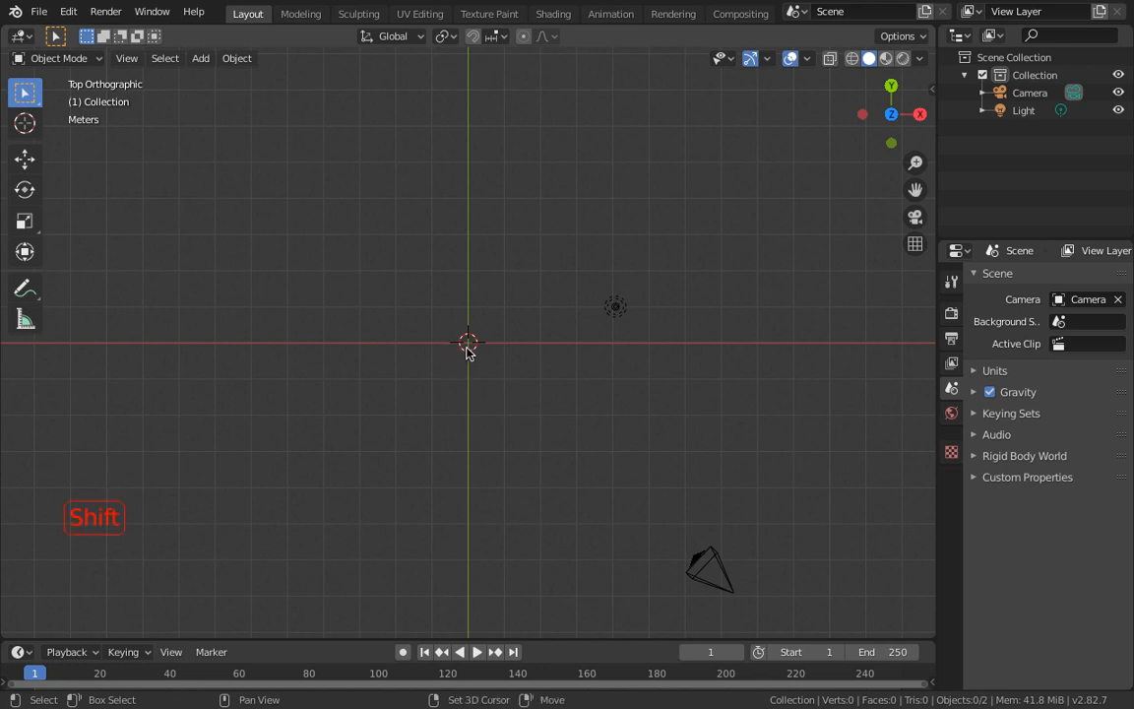
{"action": "key", "text": "shift+a"}
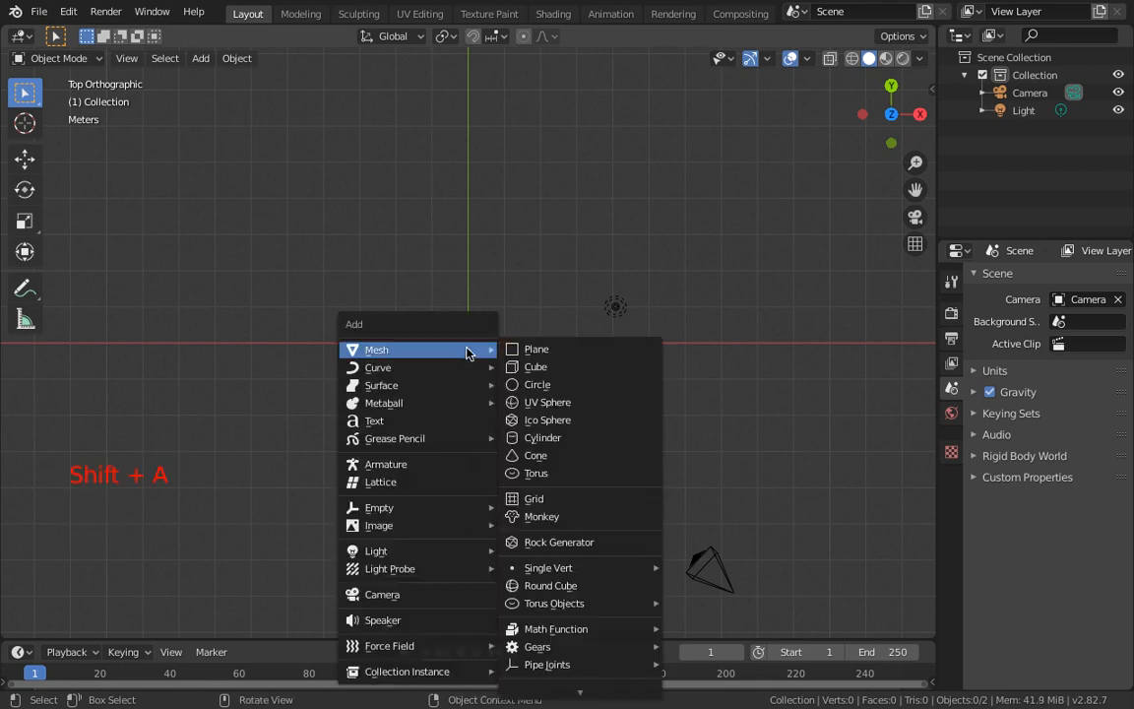
{"action": "mouse_move", "coordinate": [457, 507]}
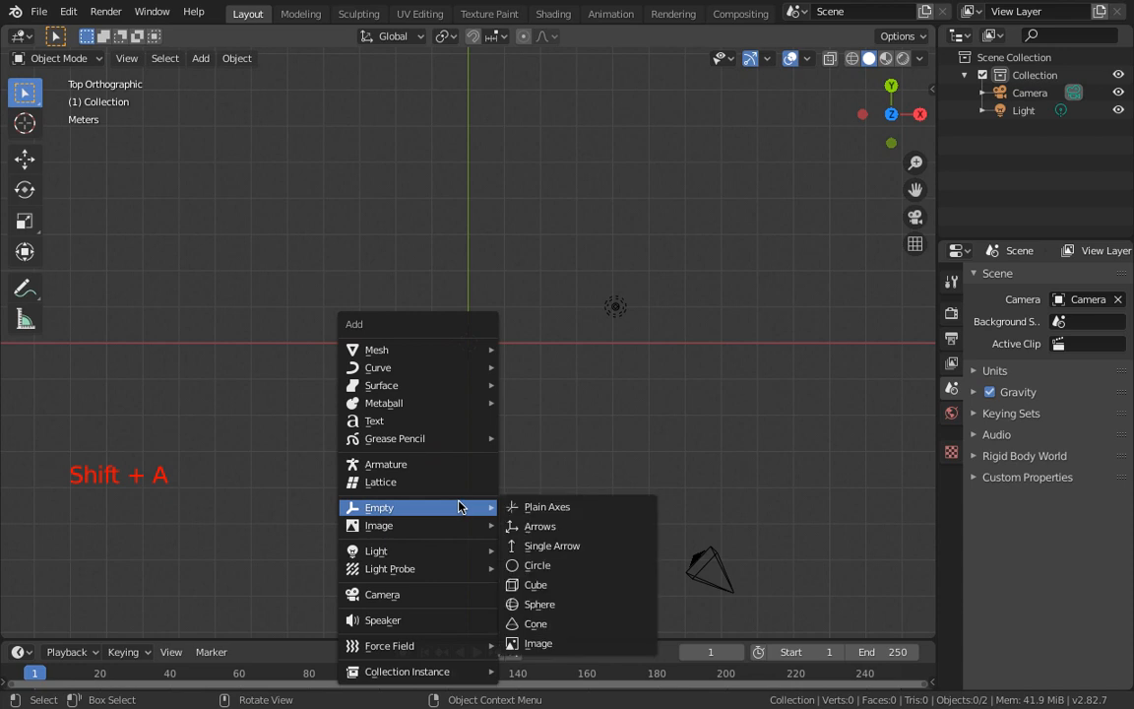
{"action": "mouse_move", "coordinate": [431, 533]}
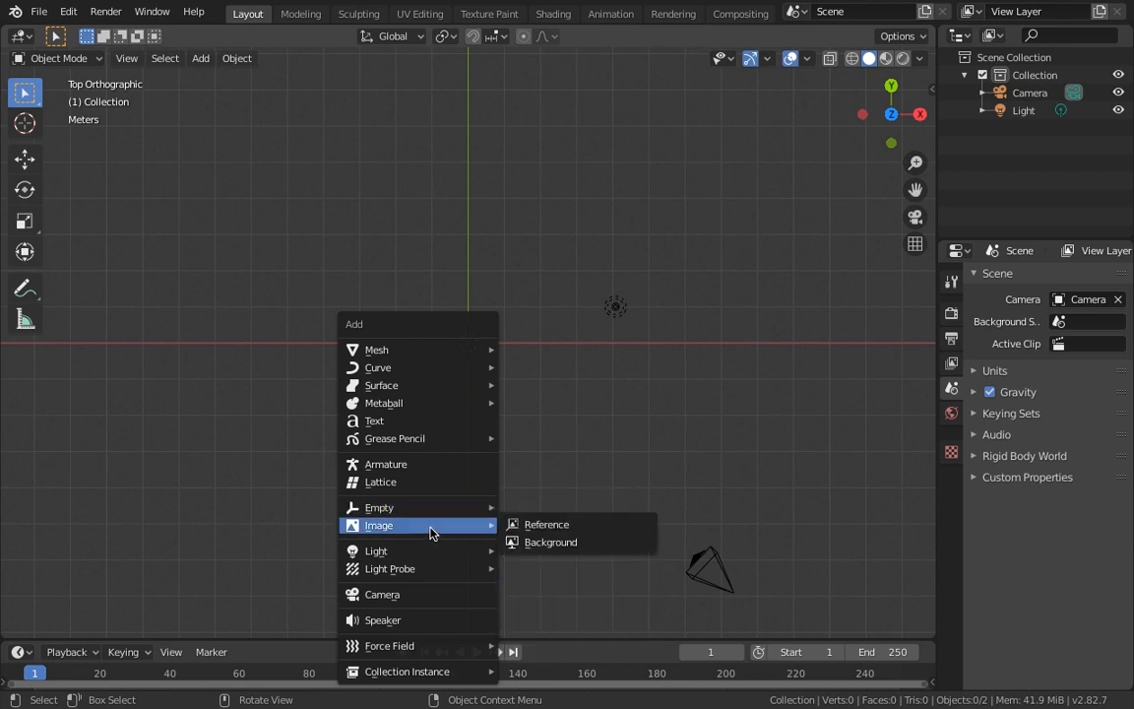
{"action": "left_click", "coordinate": [540, 525]}
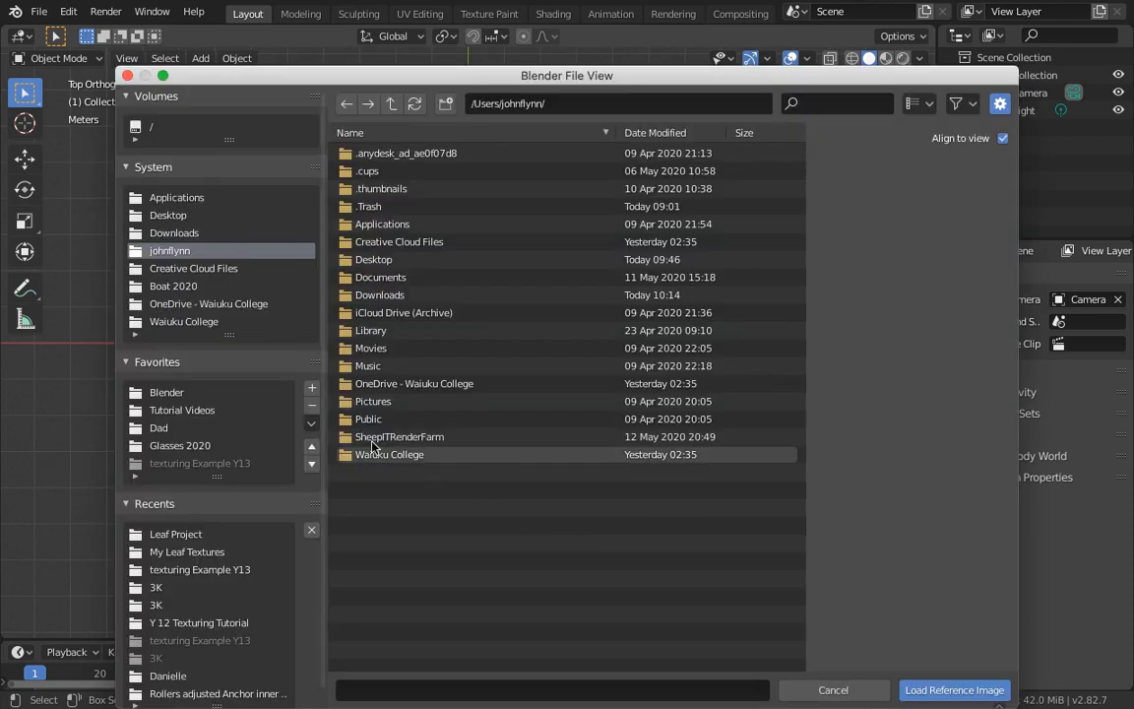
{"action": "left_click", "coordinate": [192, 303]}
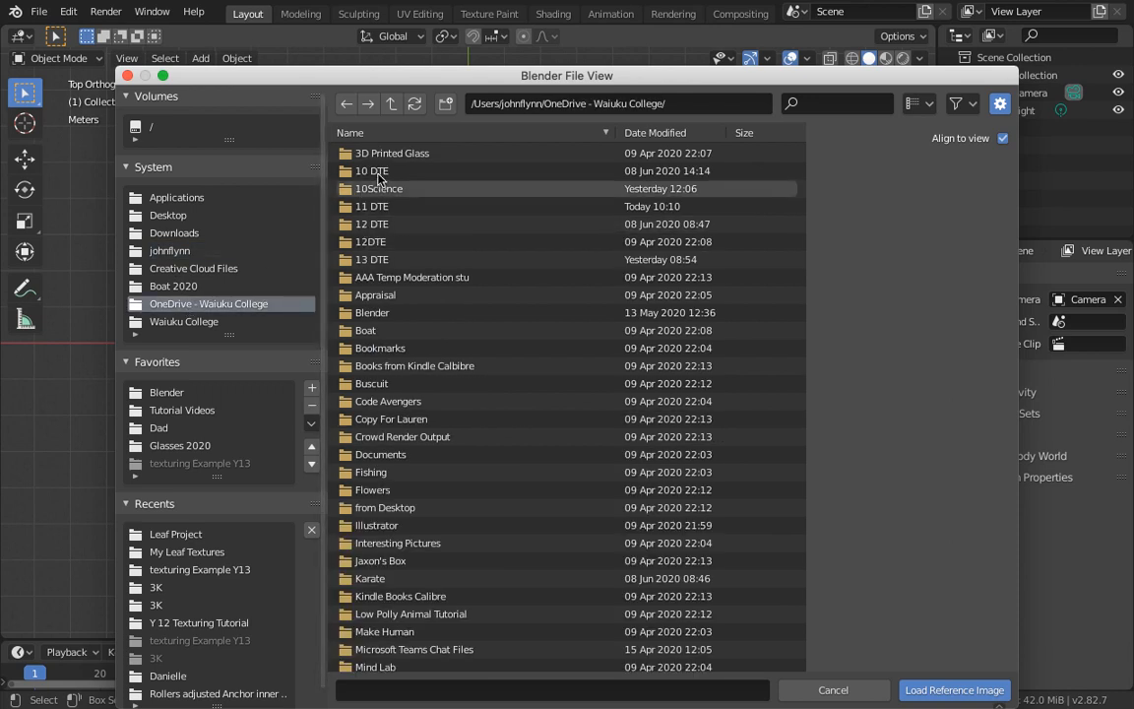
{"action": "left_click", "coordinate": [377, 209]}
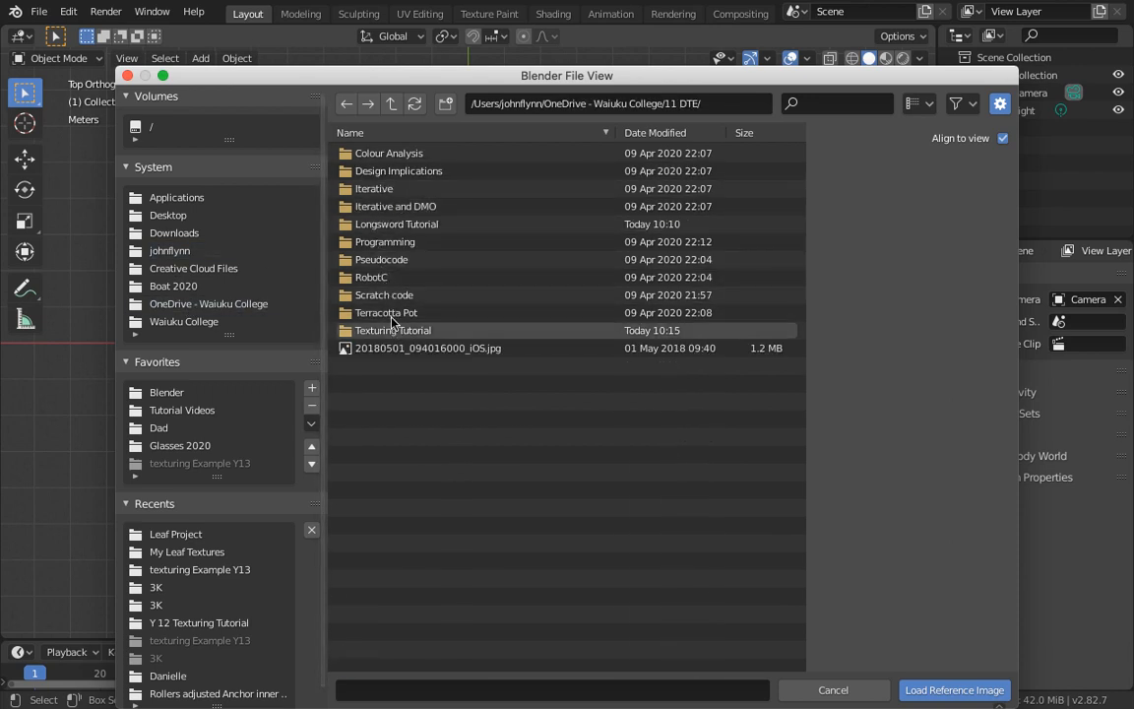
{"action": "left_click", "coordinate": [382, 224]}
{"action": "double_click", "coordinate": [381, 158]}
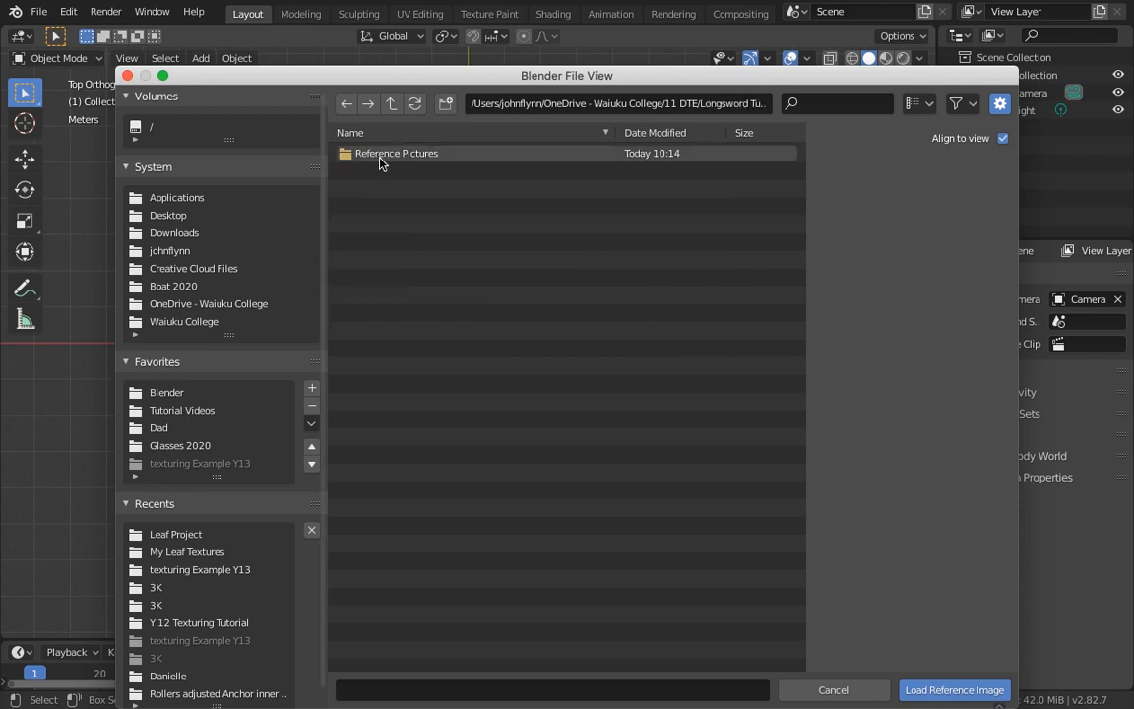
Step: Display the folder's files as thumbnails and load reference 2.jpeg as the reference image
{"action": "left_click", "coordinate": [916, 104]}
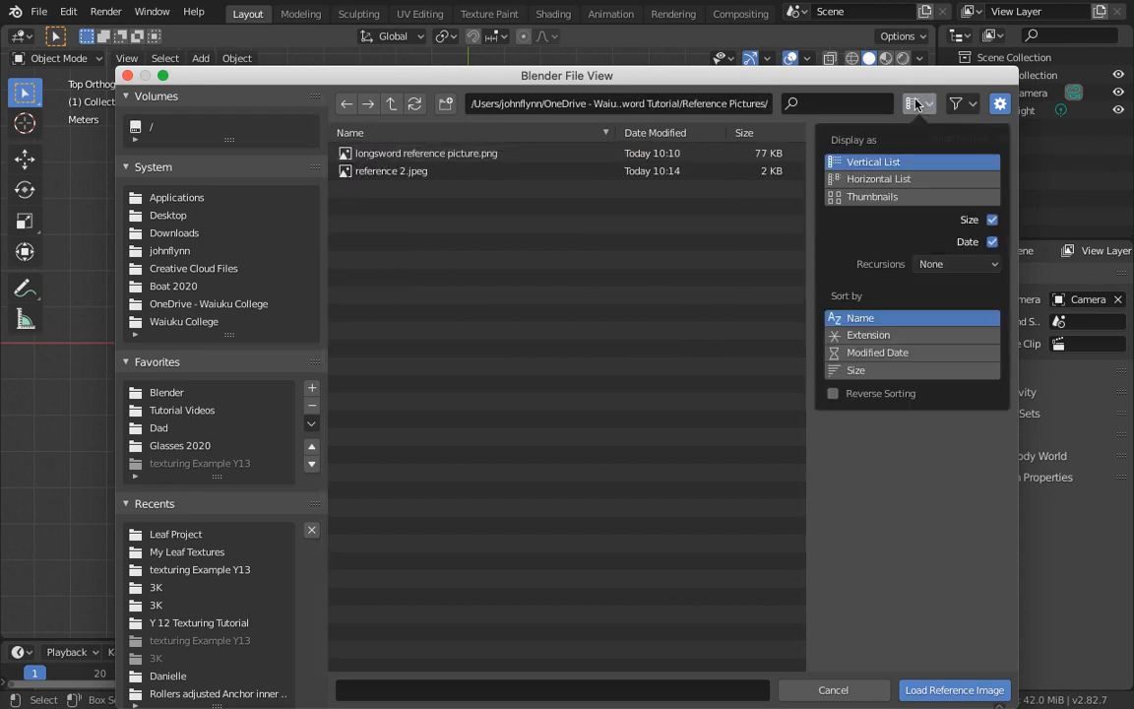
{"action": "left_click", "coordinate": [839, 196]}
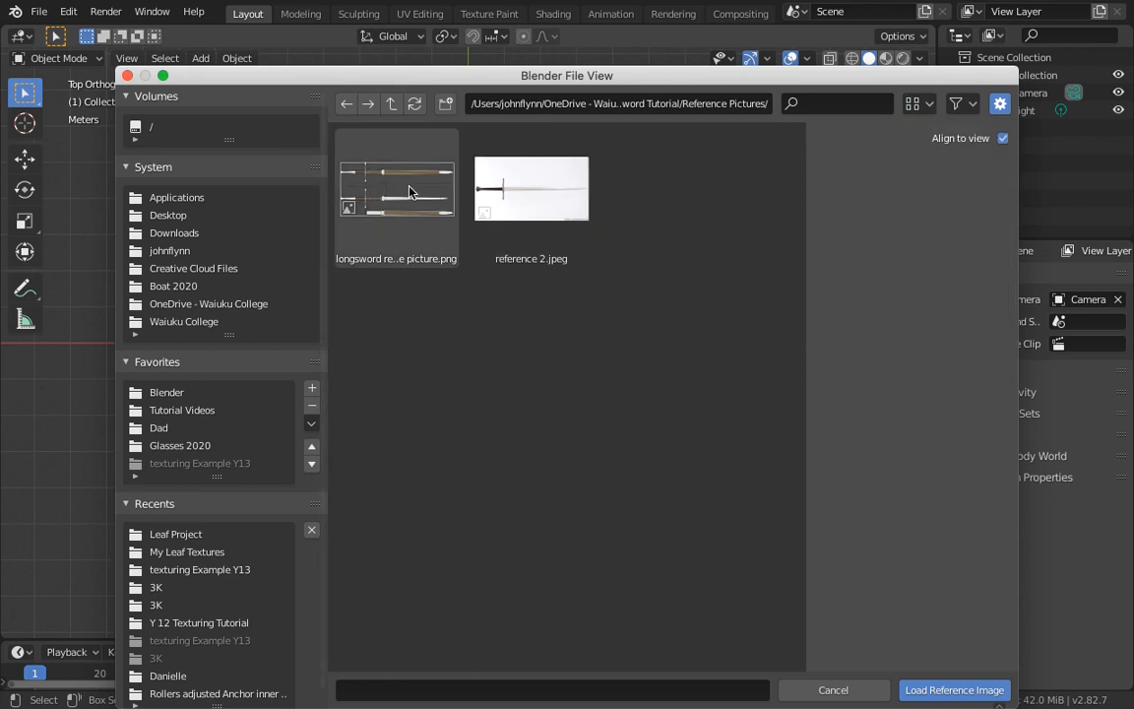
{"action": "left_click", "coordinate": [535, 201]}
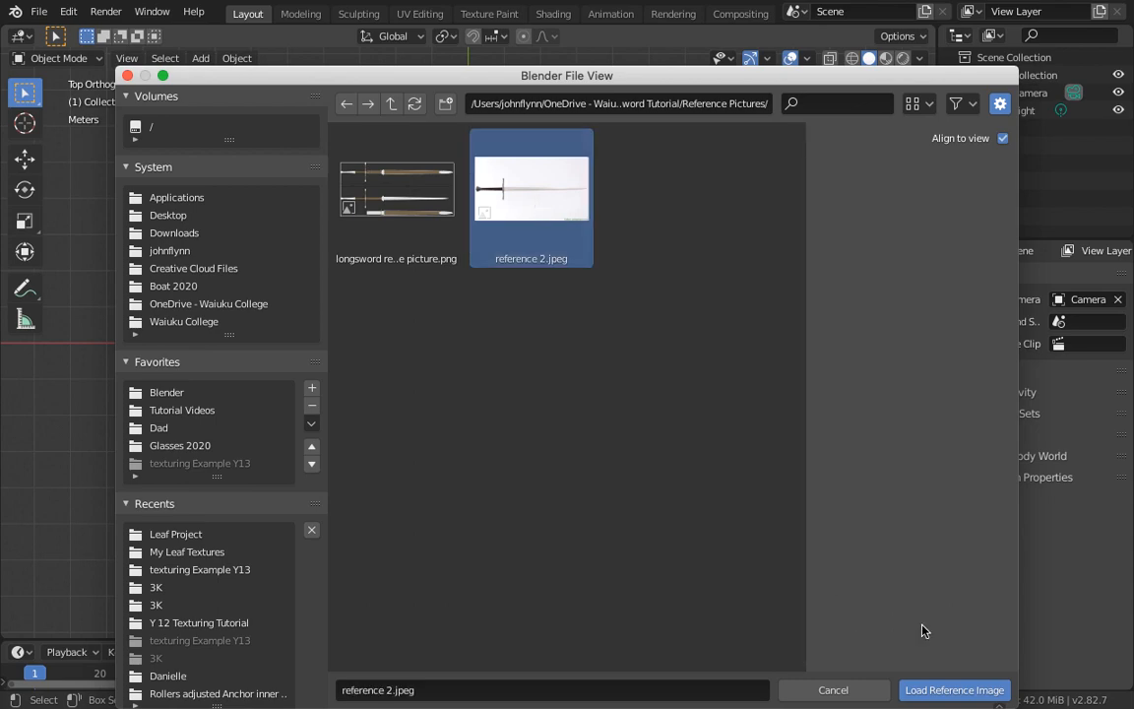
{"action": "left_click", "coordinate": [940, 689]}
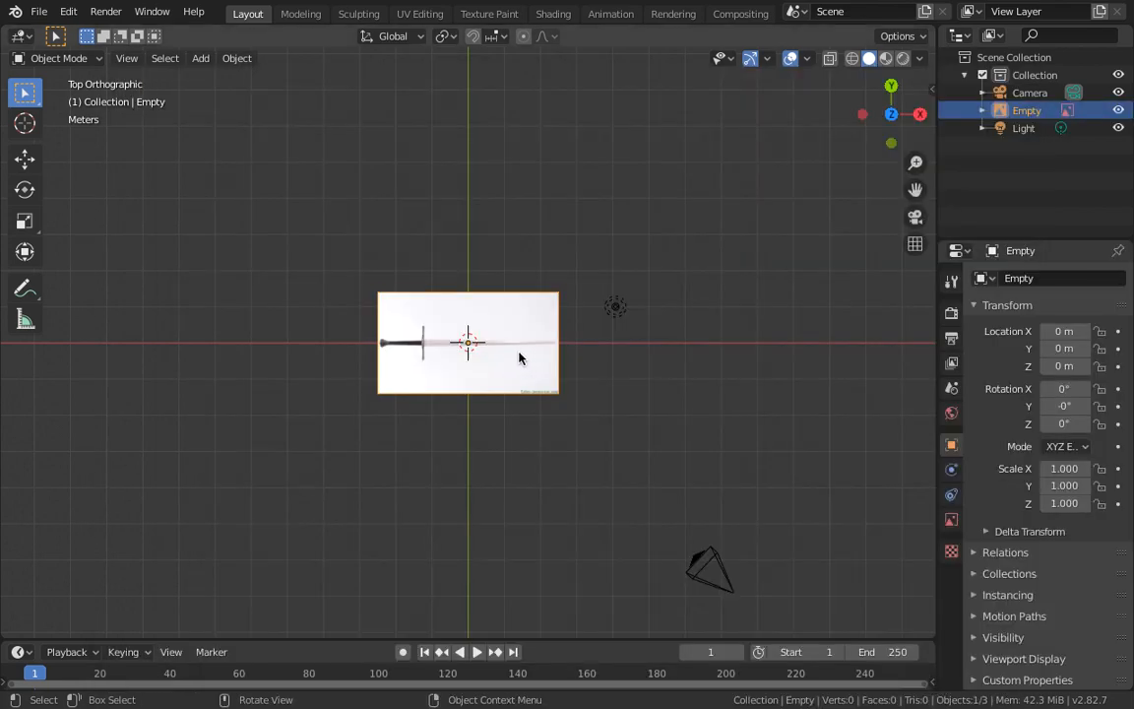
Step: Scale the sword reference image up to about 4.32 and lower it about 0.98 m along the Z axis
{"action": "key", "text": "s"}
{"action": "left_click", "coordinate": [690, 345]}
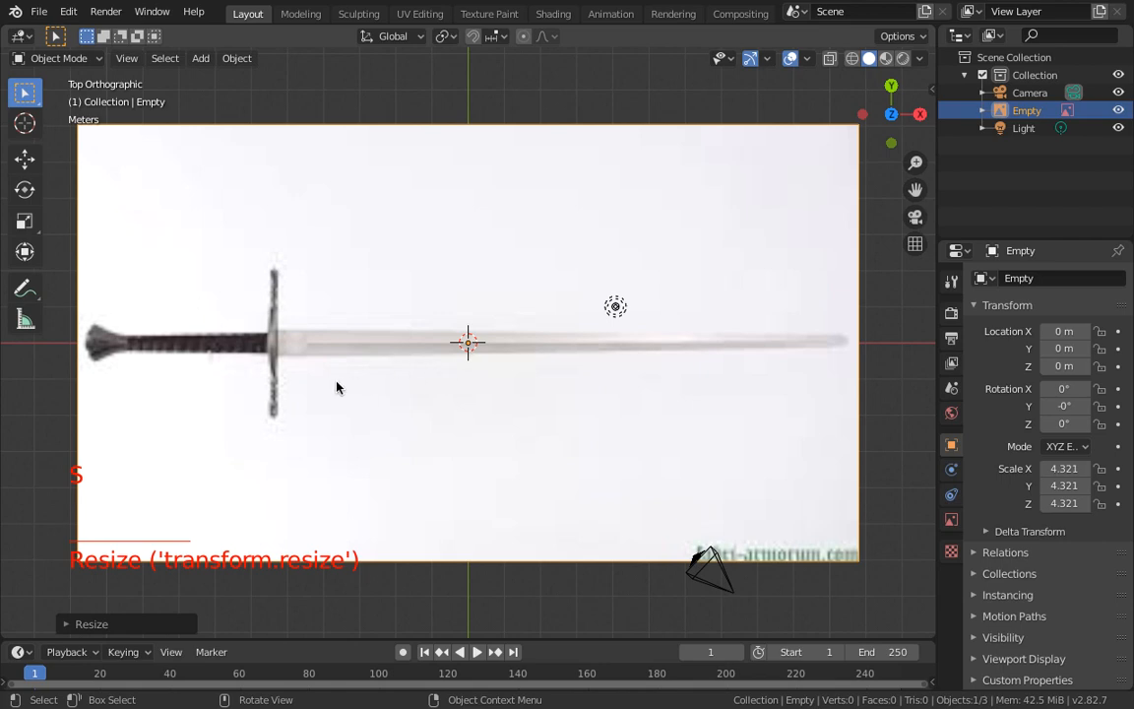
{"action": "middle_click_drag", "start_coordinate": [521, 501], "coordinate": [513, 334]}
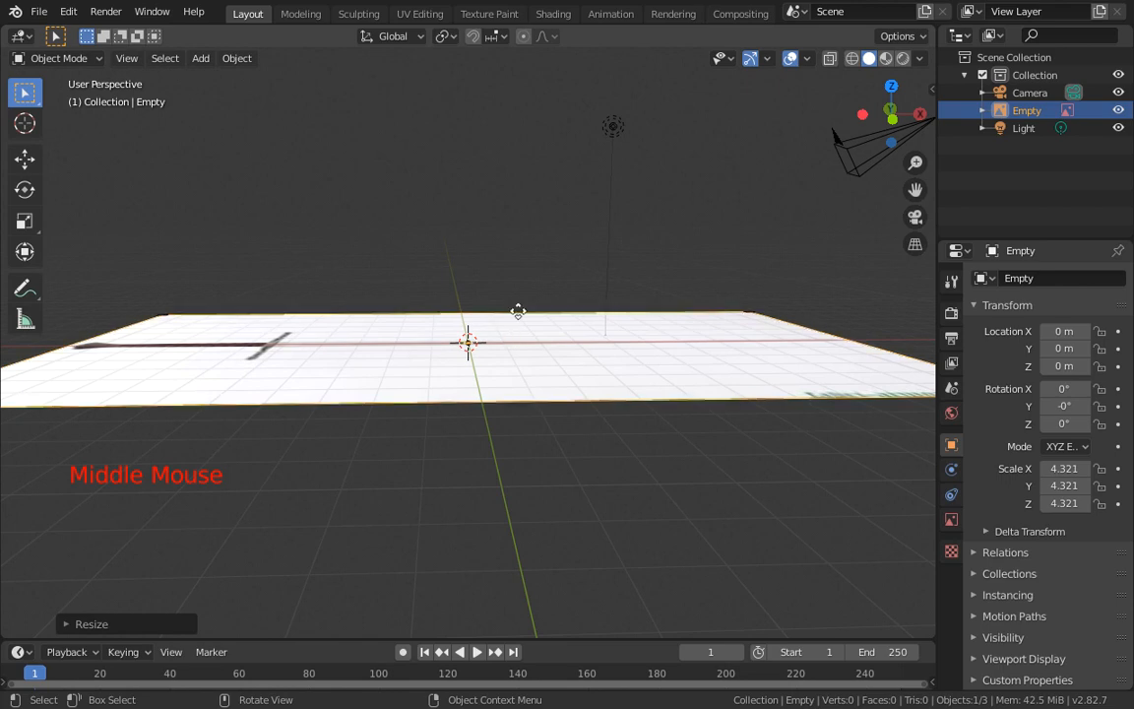
{"action": "key", "text": "g"}
{"action": "key", "text": "z"}
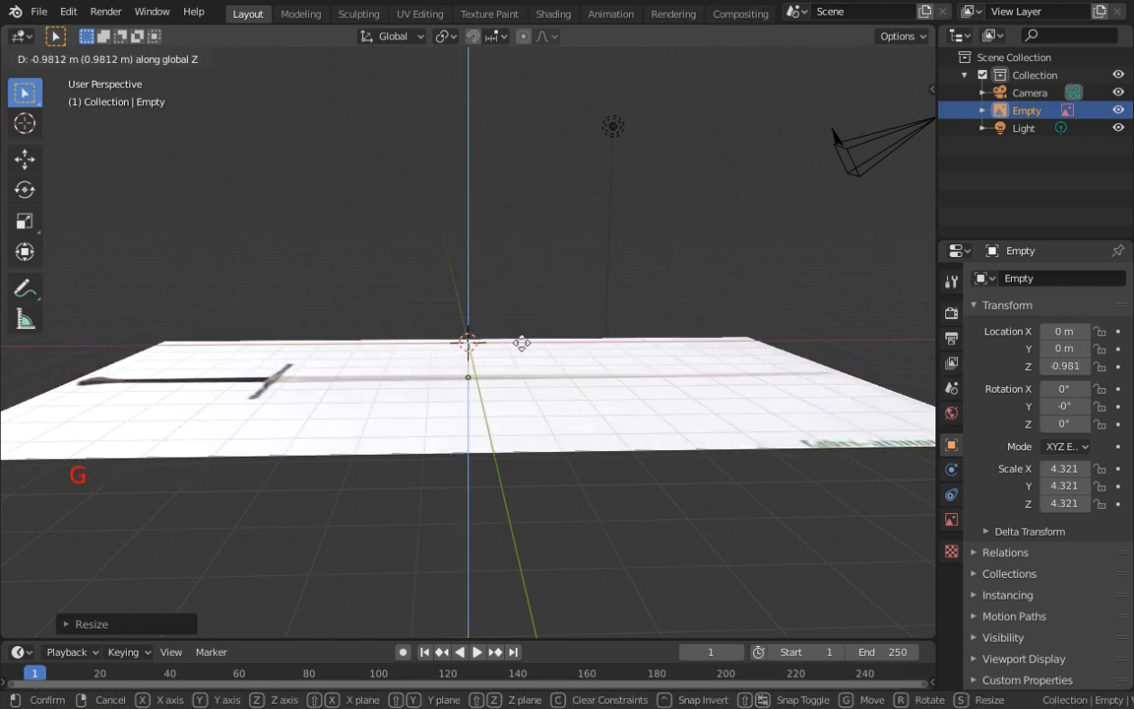
{"action": "left_click", "coordinate": [522, 342]}
Step: Add a plane mesh at the origin over the sword blade in Top Orthographic view
{"action": "middle_click_drag", "start_coordinate": [522, 322], "coordinate": [514, 418]}
{"action": "scroll", "coordinate": [633, 301], "scroll_direction": "down", "scroll_amount": 1}
{"action": "left_click", "coordinate": [891, 97]}
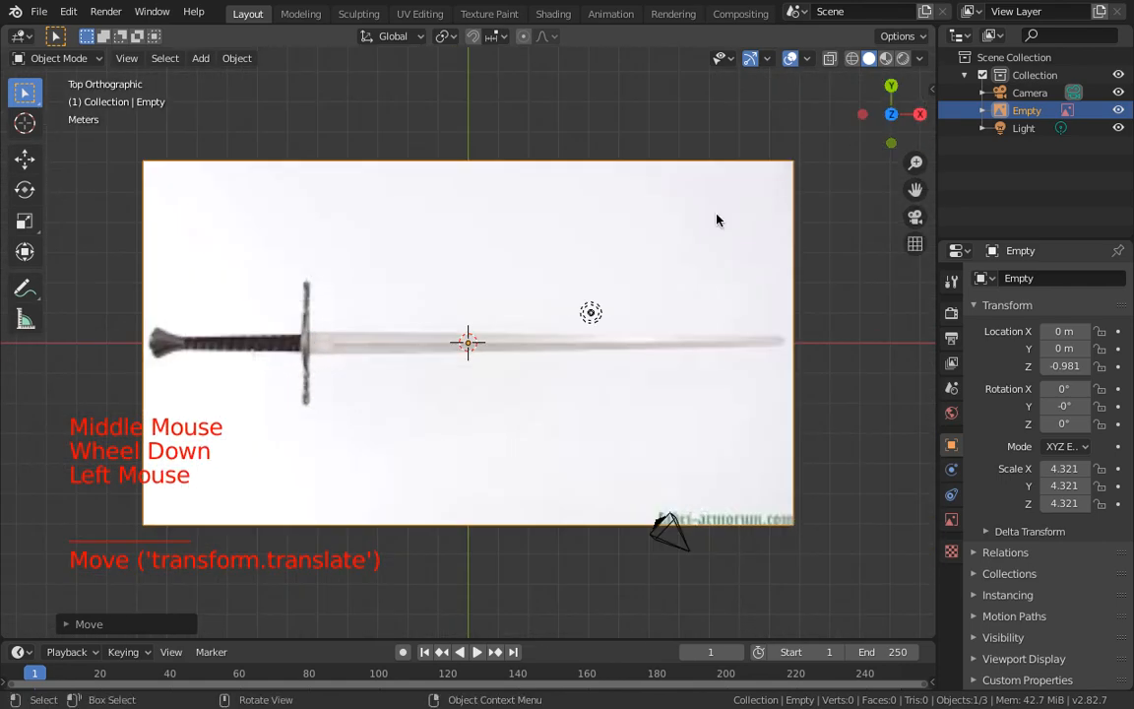
{"action": "scroll", "coordinate": [455, 342], "scroll_direction": "up", "scroll_amount": 3}
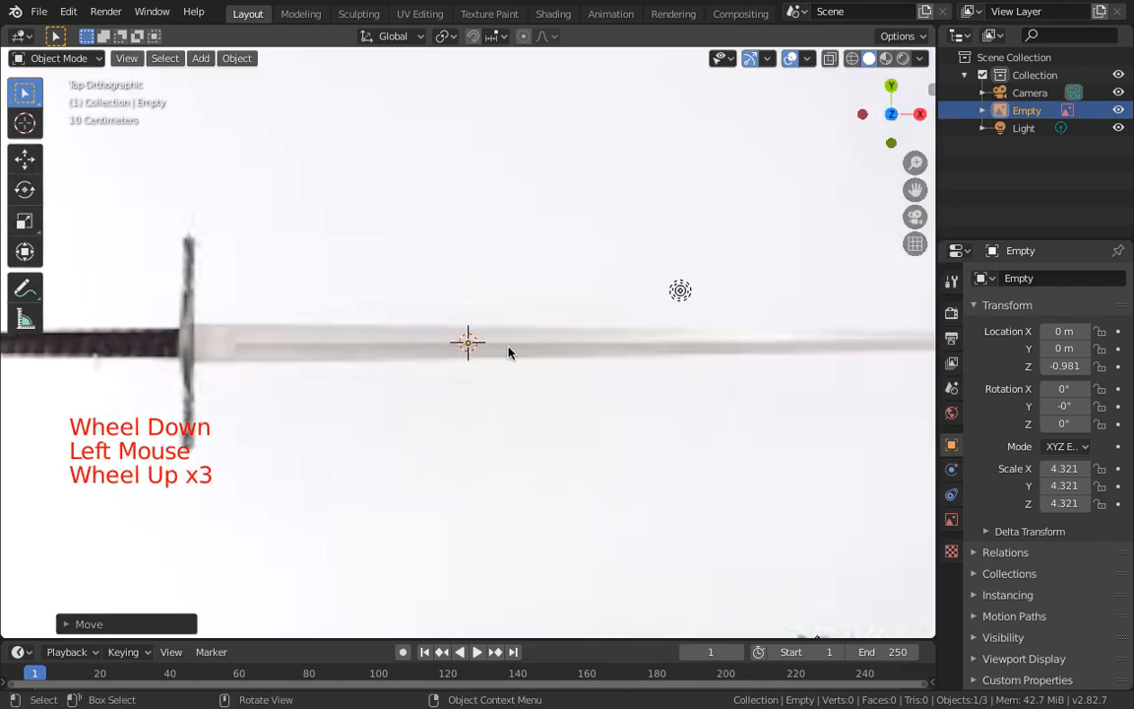
{"action": "key", "text": "shift+a"}
{"action": "mouse_move", "coordinate": [502, 183]}
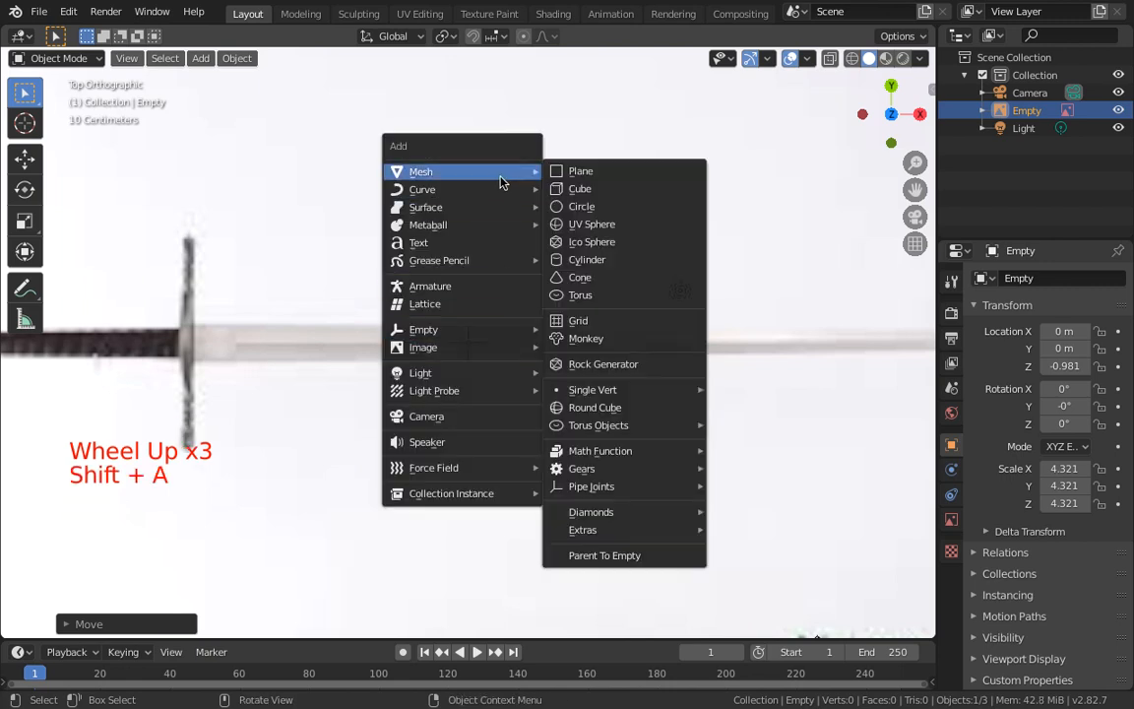
{"action": "left_click", "coordinate": [583, 173]}
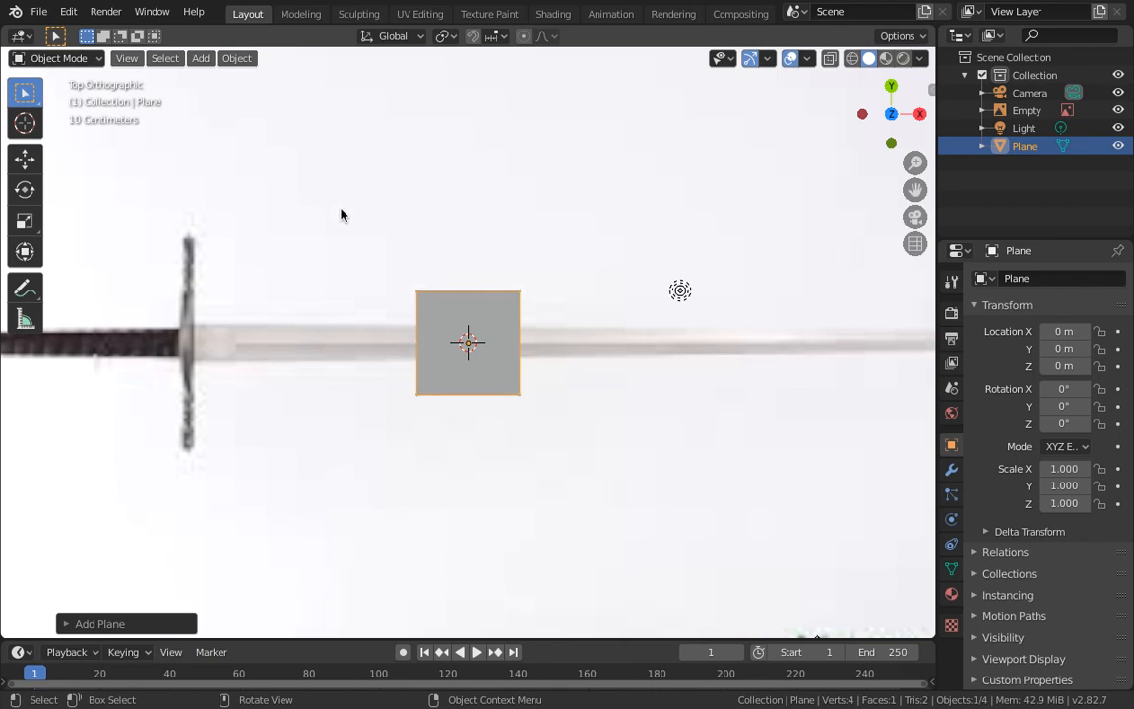
Step: Enter Edit Mode on the plane and add one lengthwise loop cut through its middle
{"action": "key", "text": "Tab"}
{"action": "scroll", "coordinate": [490, 305], "scroll_direction": "down", "scroll_amount": 1}
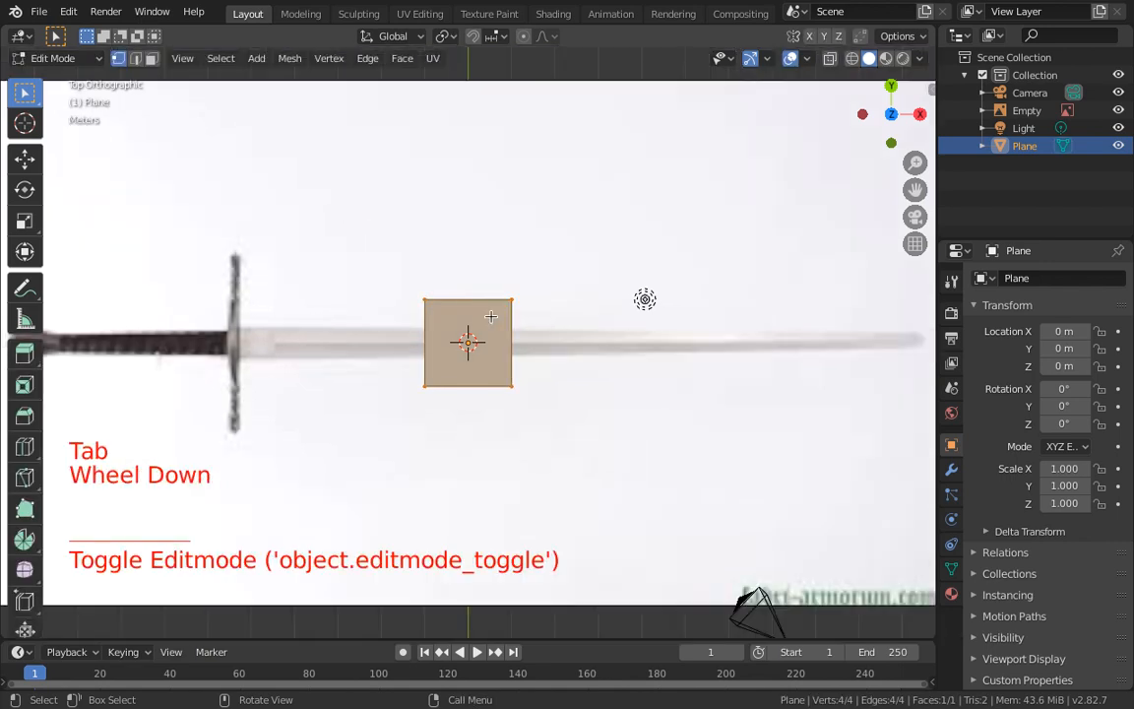
{"action": "scroll", "coordinate": [490, 316], "scroll_direction": "up", "scroll_amount": 3}
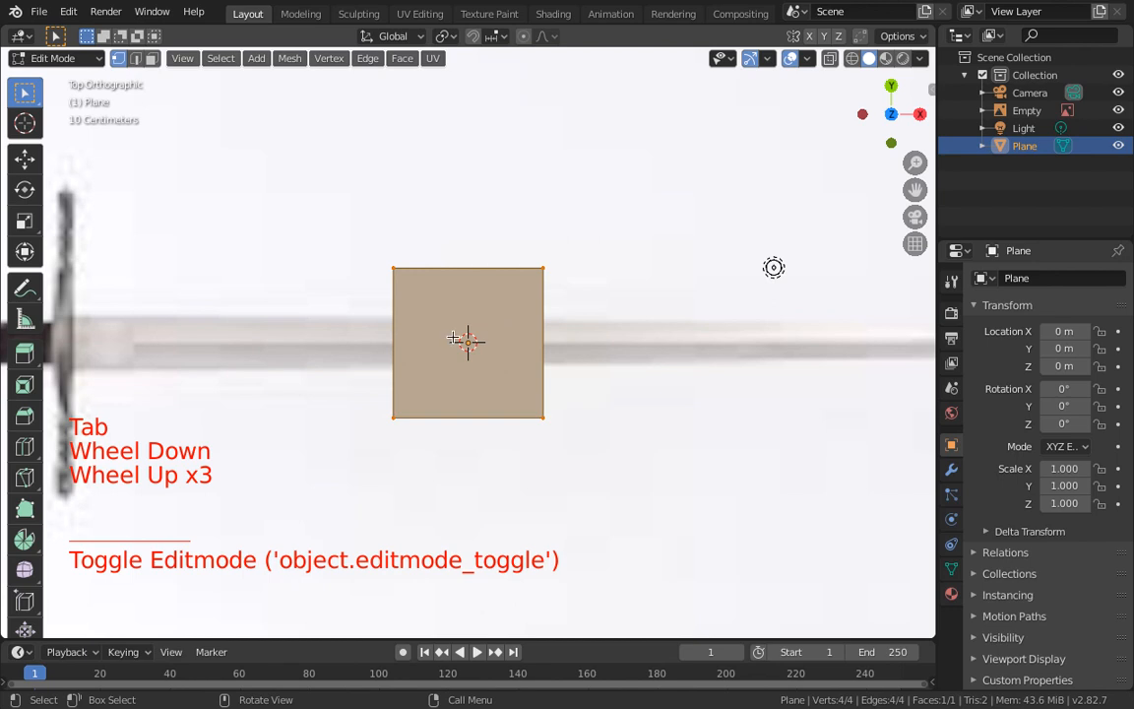
{"action": "key", "text": "ctrl+r"}
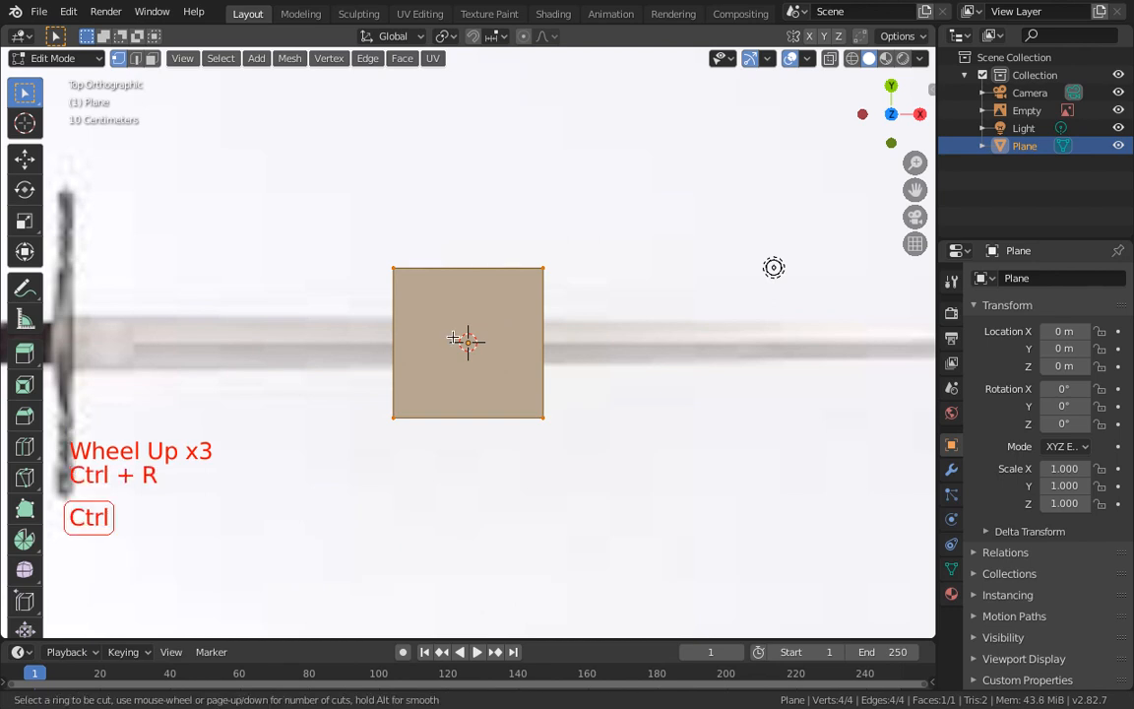
{"action": "left_click", "coordinate": [399, 341]}
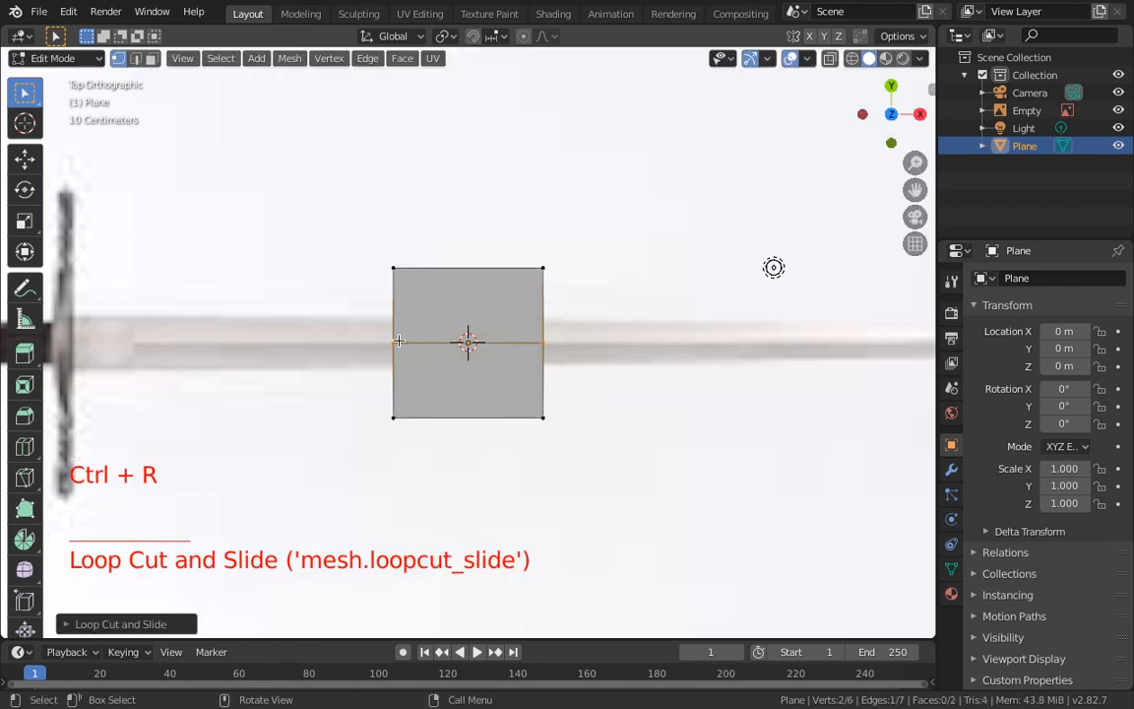
Step: Select the plane's two upper corner vertices with Circle Select and delete them, leaving only the lower half
{"action": "key", "text": "a"}
{"action": "key", "text": "a"}
{"action": "key", "text": "a"}
{"action": "key", "text": "c"}
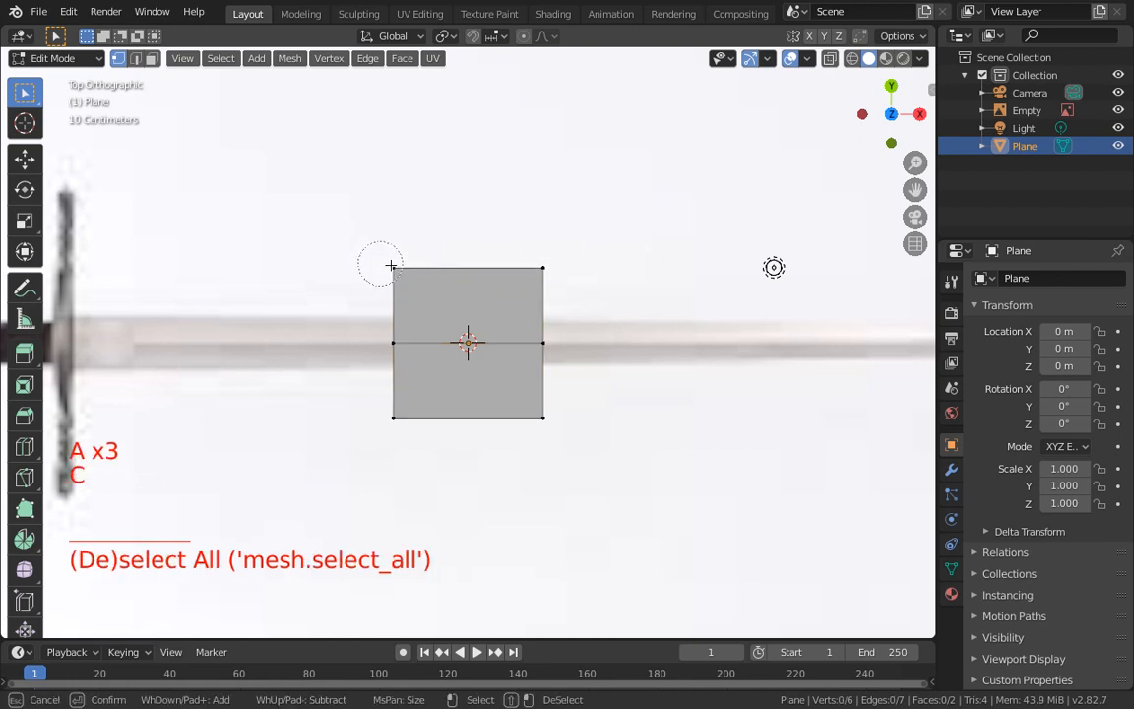
{"action": "key", "text": "a"}
{"action": "key", "text": "c"}
{"action": "key", "text": "a"}
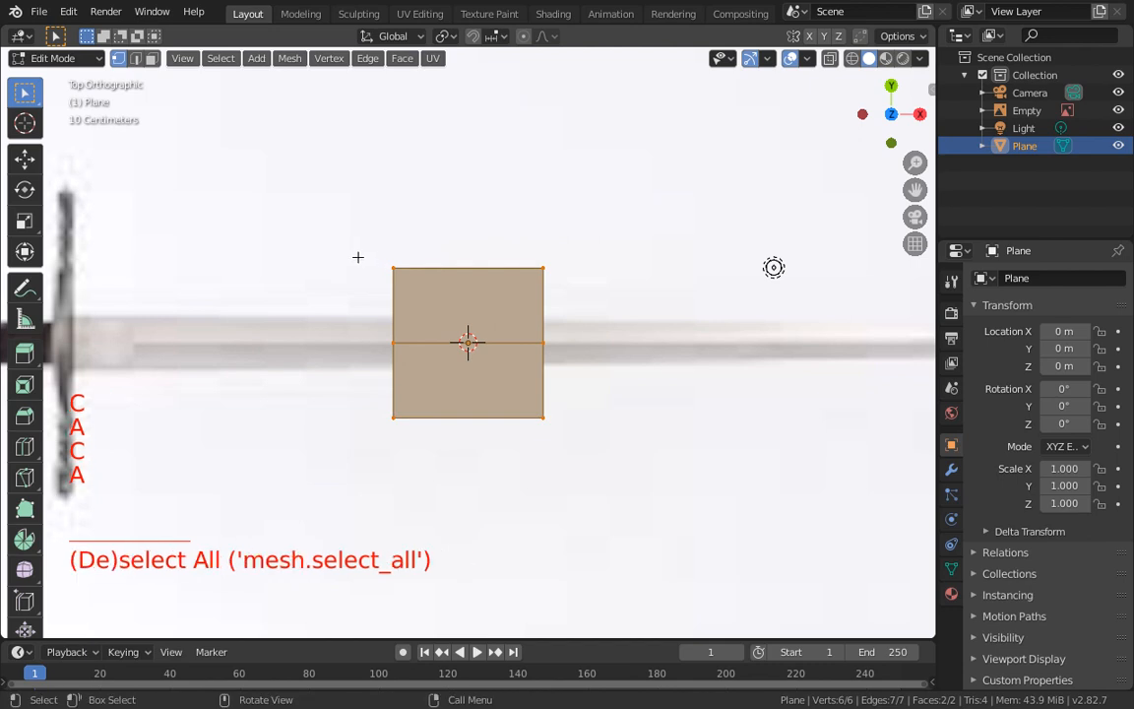
{"action": "key", "text": "a"}
{"action": "key", "text": "a"}
{"action": "key", "text": "c"}
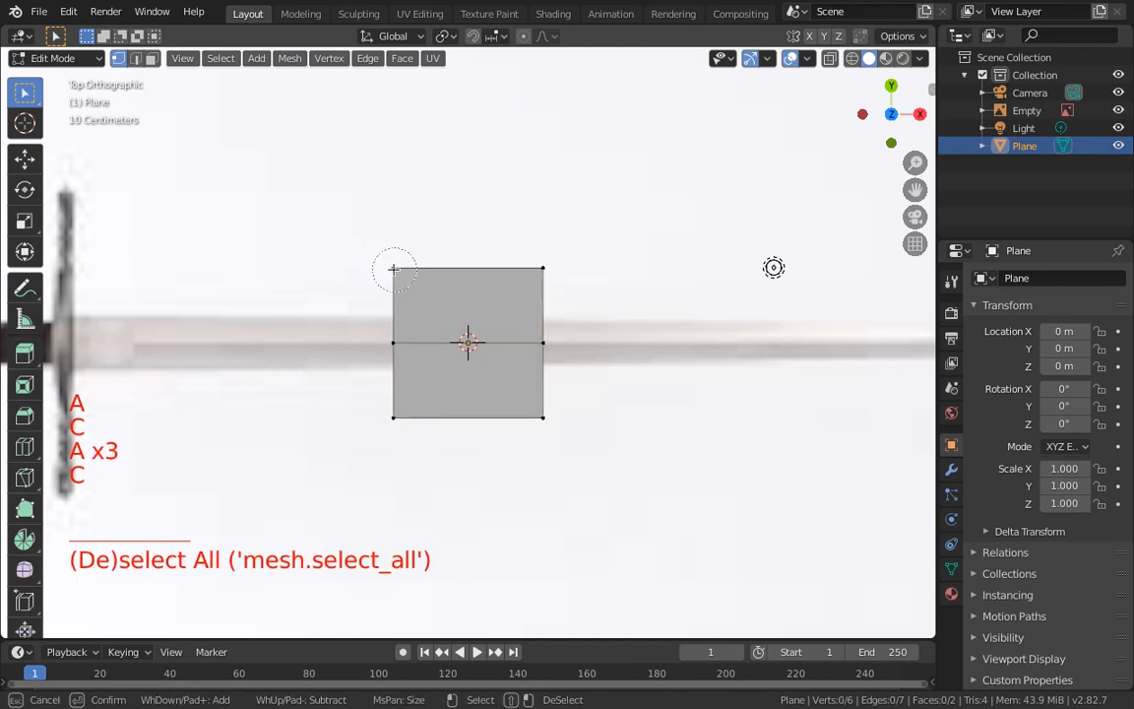
{"action": "right_click", "coordinate": [393, 269]}
{"action": "key", "text": "c"}
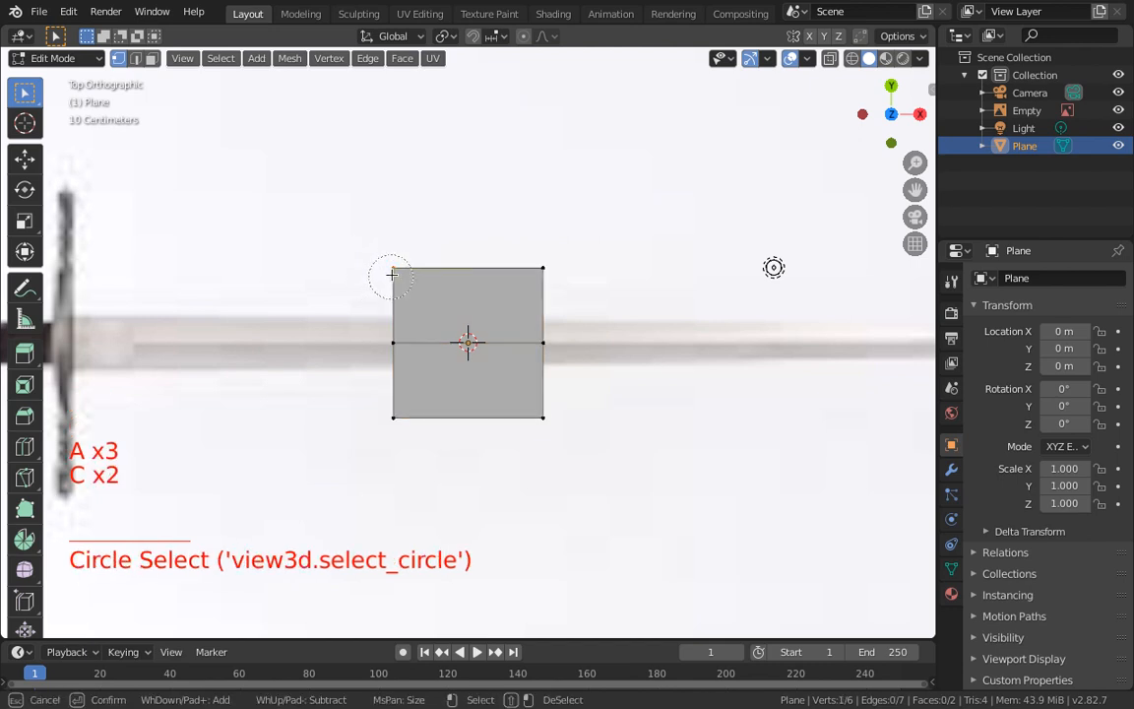
{"action": "left_click_drag", "start_coordinate": [386, 273], "coordinate": [561, 265]}
{"action": "key", "text": "x"}
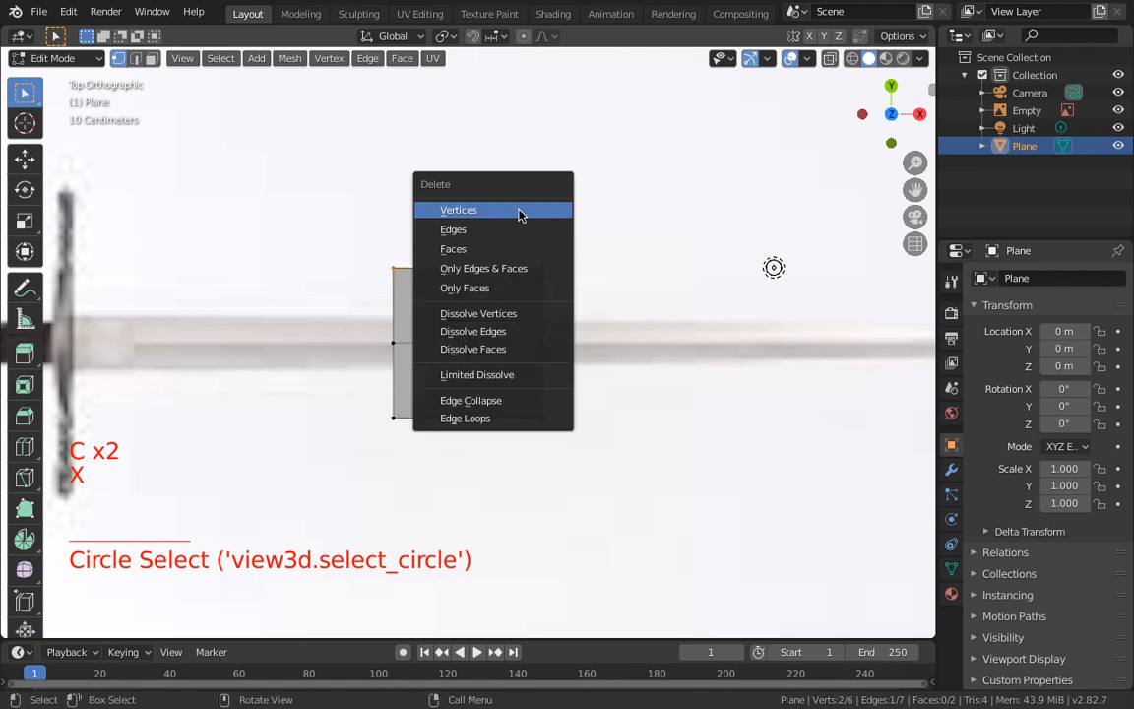
{"action": "left_click", "coordinate": [518, 212]}
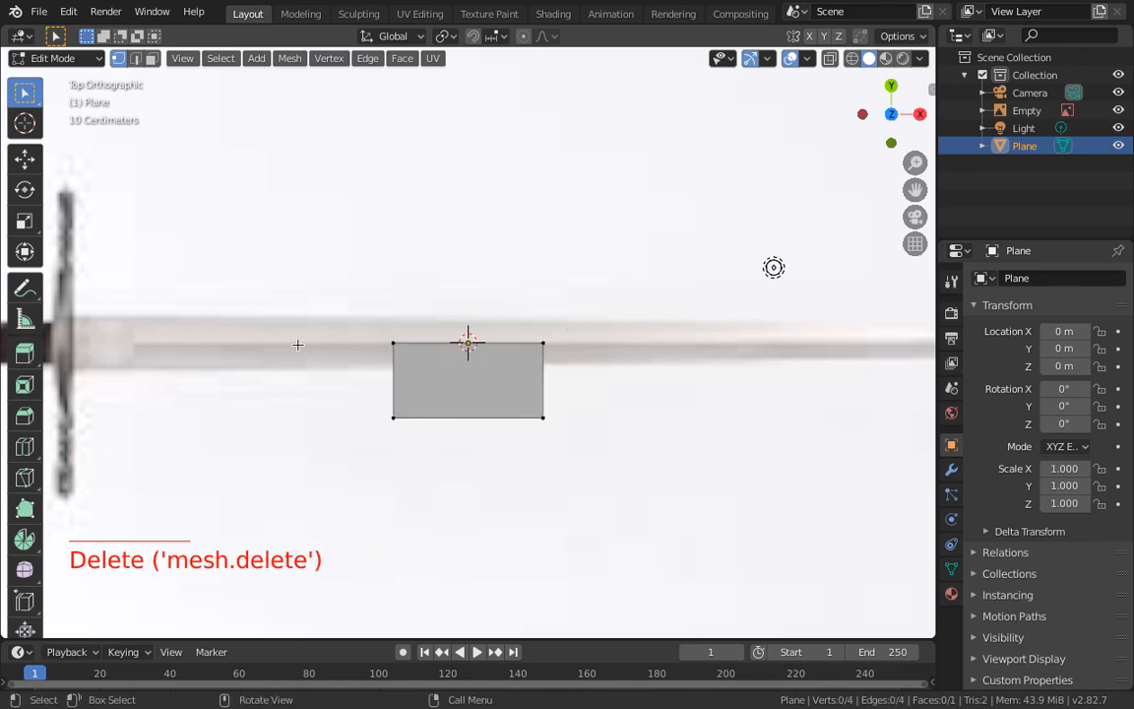
Step: Move the half-plane's lower-left vertex up onto the lower edge of the blade in the reference image
{"action": "key", "text": "a"}
{"action": "key", "text": "a"}
{"action": "key", "text": "a"}
{"action": "key", "text": "c"}
{"action": "left_click", "coordinate": [395, 418]}
{"action": "key", "text": "g"}
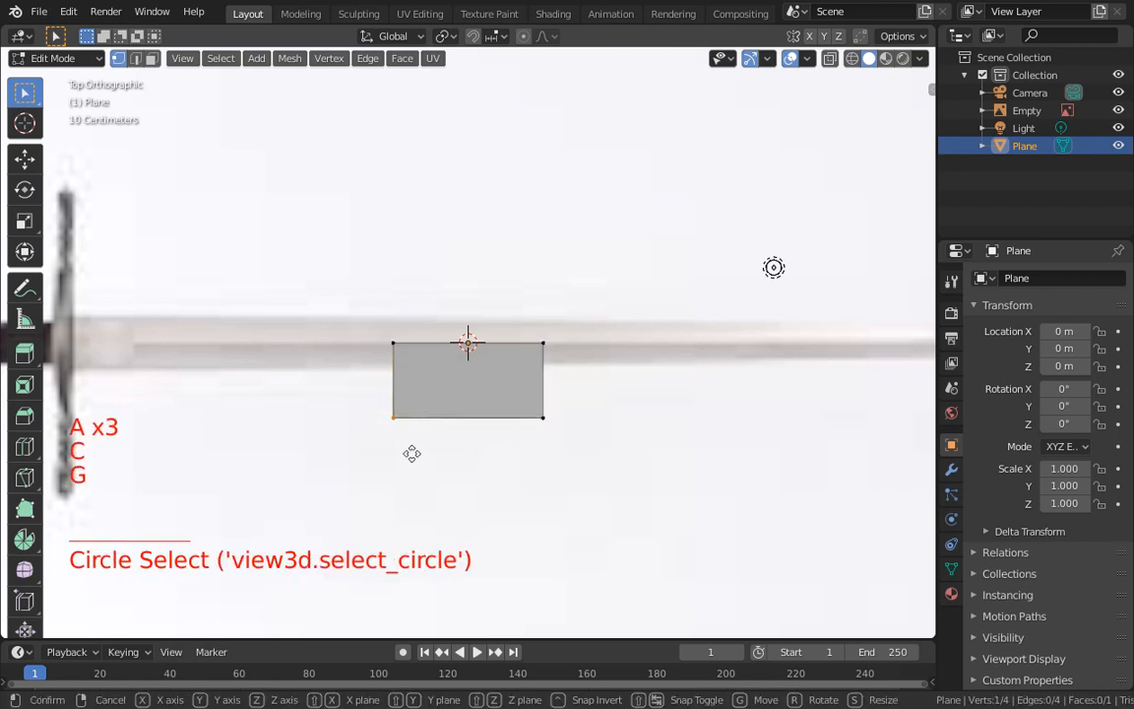
{"action": "left_click", "coordinate": [413, 403]}
Step: Move the half-plane's lower-right vertex up onto the blade's lower edge so the face follows the taper
{"action": "key", "text": "a"}
{"action": "key", "text": "a"}
{"action": "key", "text": "a"}
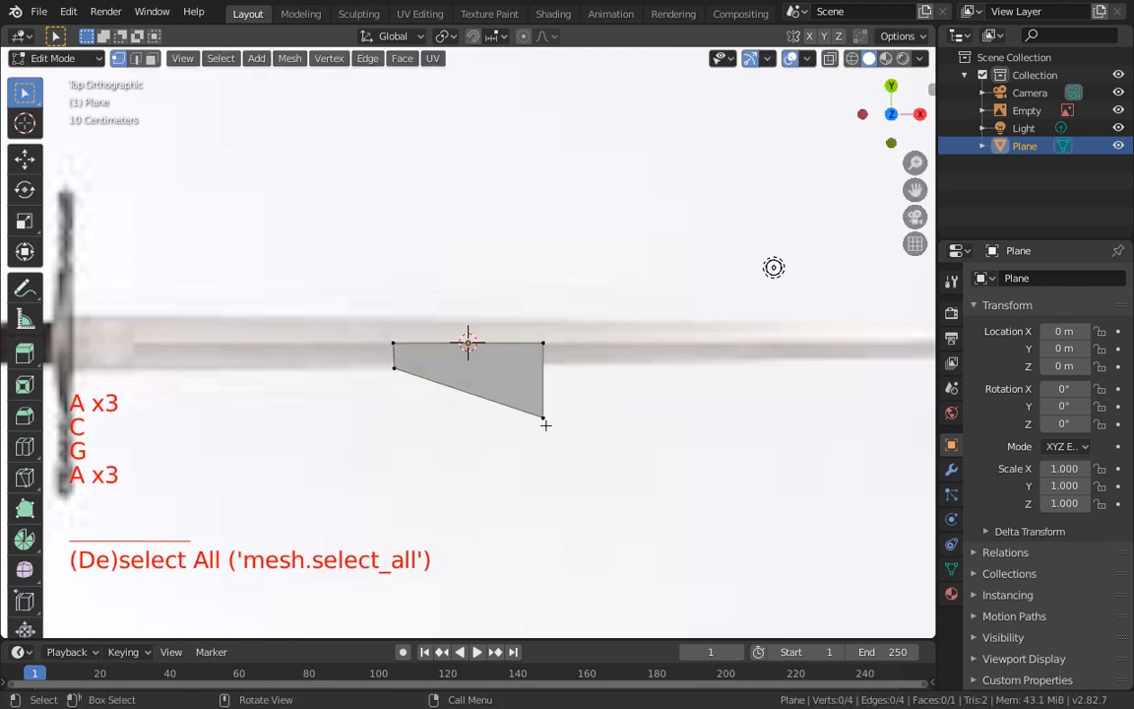
{"action": "key", "text": "c"}
{"action": "left_click", "coordinate": [562, 422]}
{"action": "key", "text": "g"}
{"action": "left_click", "coordinate": [564, 370]}
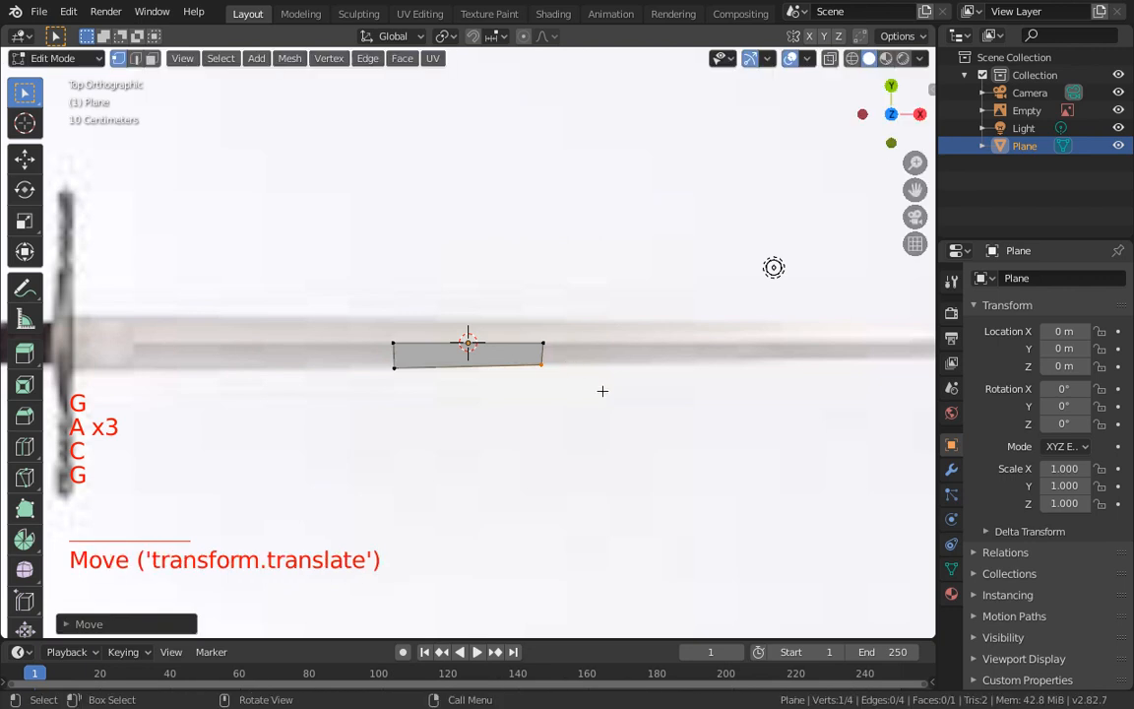
{"action": "middle_click_drag", "start_coordinate": [603, 391], "coordinate": [577, 430], "text": "shift"}
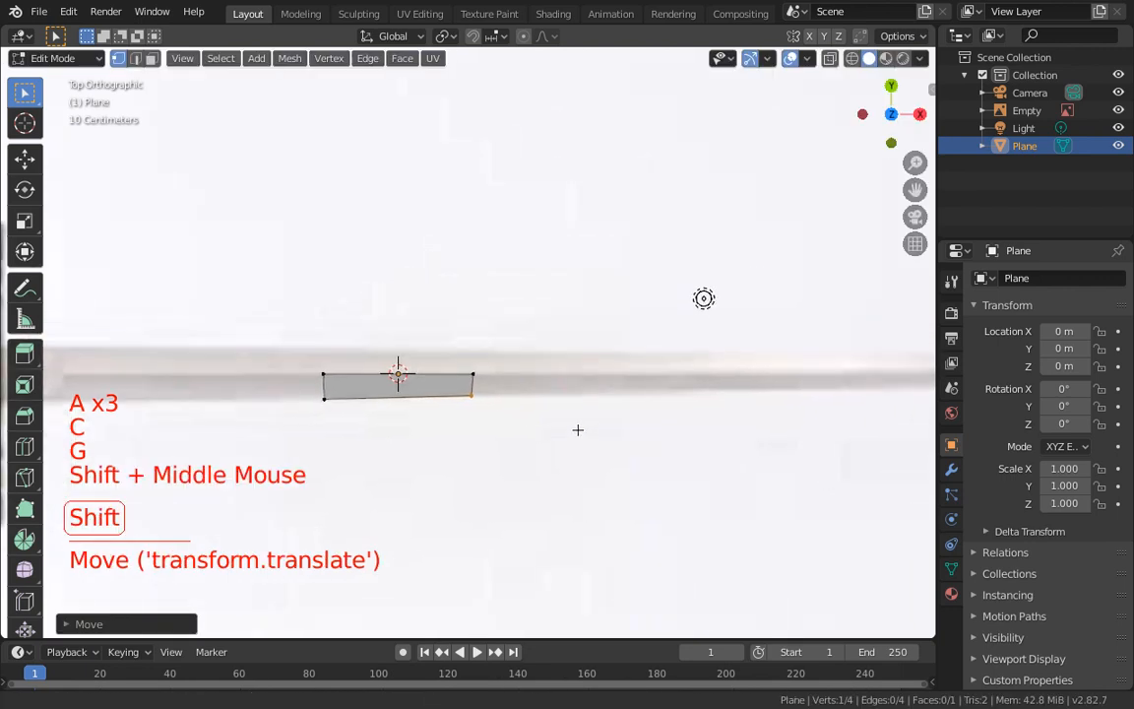
Step: Add a Mirror modifier to the plane and mirror it across the Y axis only instead of X
{"action": "left_click", "coordinate": [951, 470]}
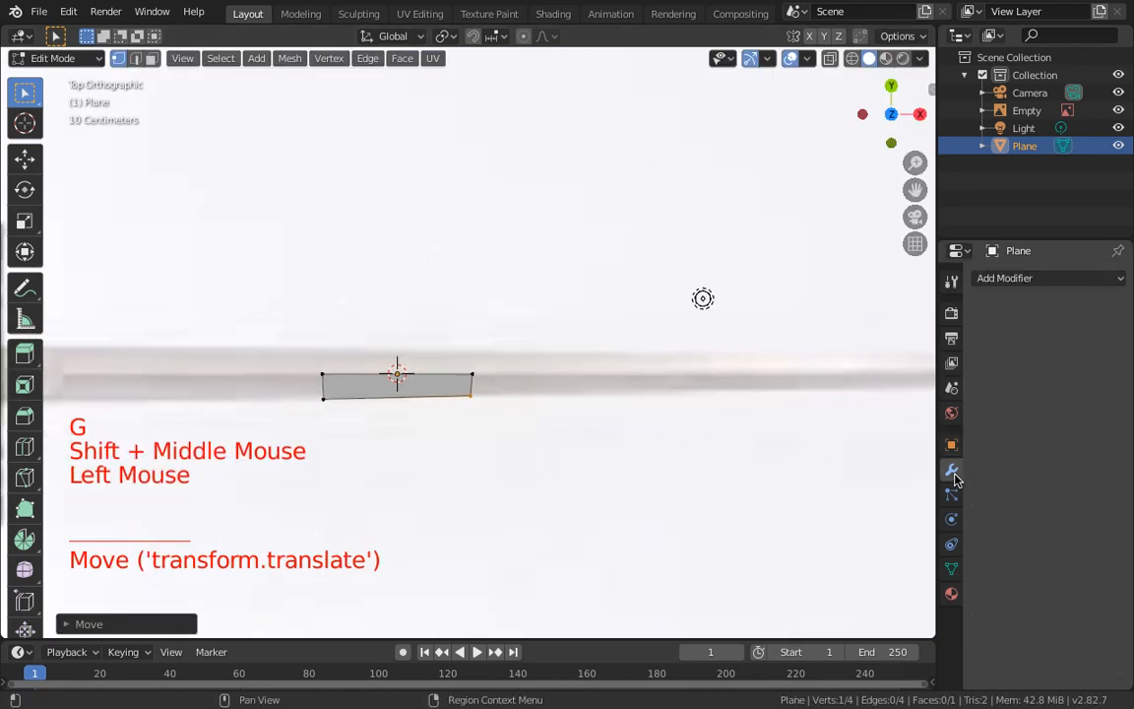
{"action": "left_click", "coordinate": [998, 281]}
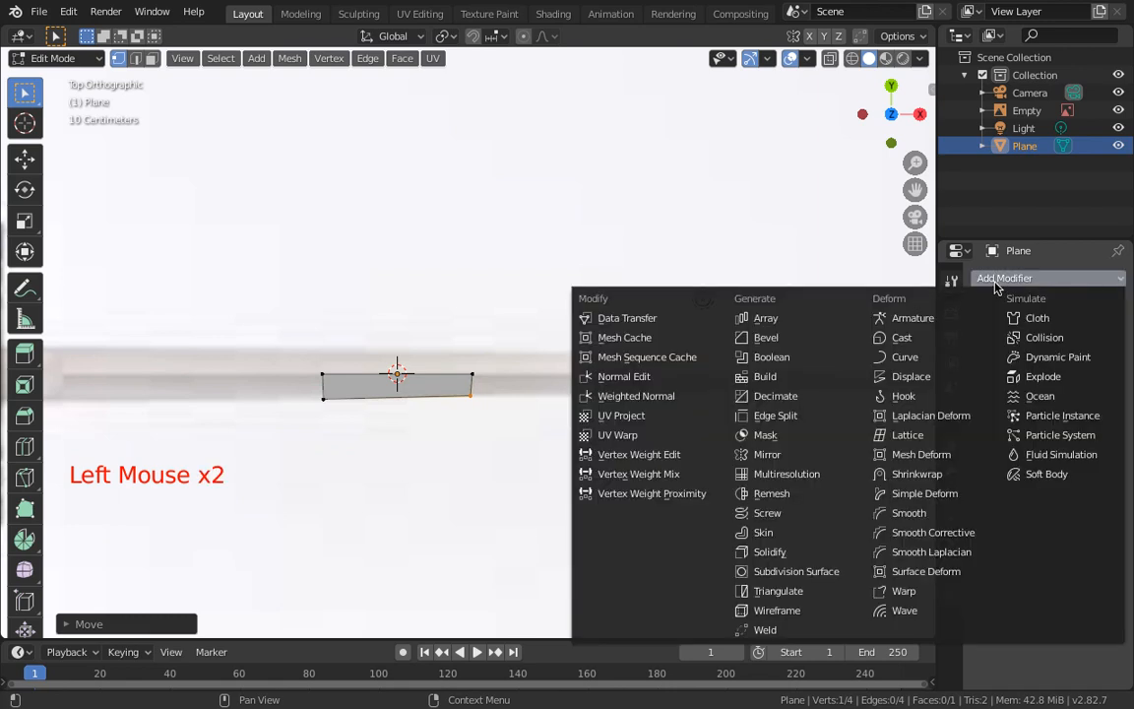
{"action": "left_click", "coordinate": [994, 283]}
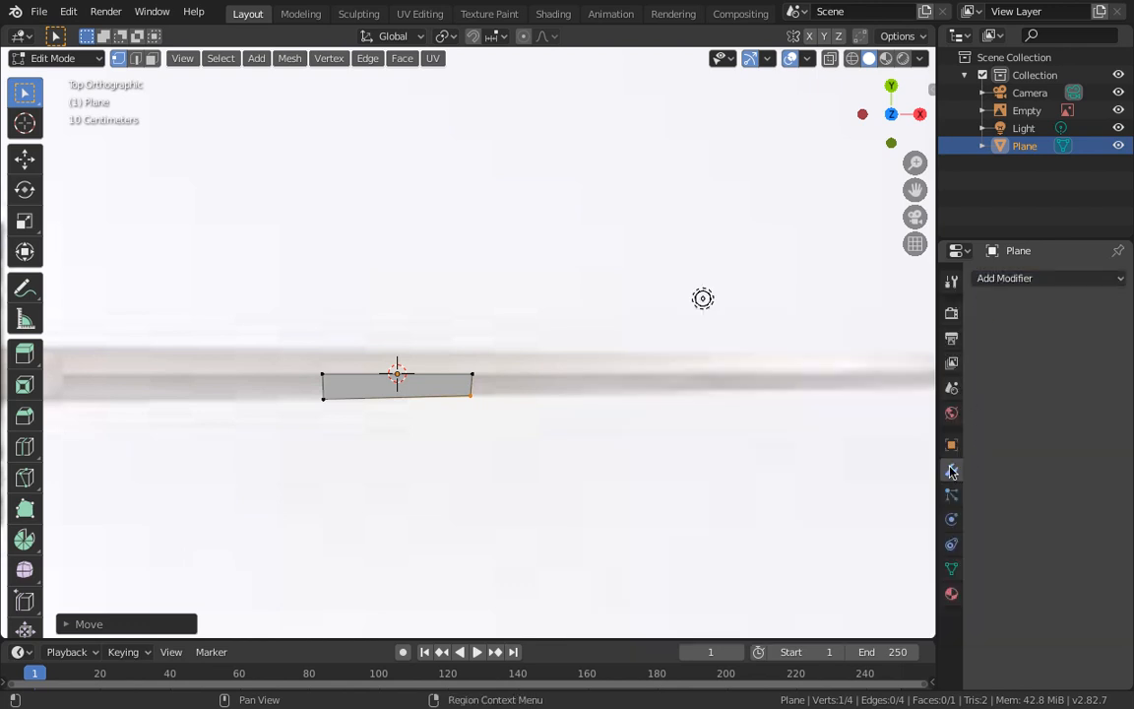
{"action": "left_click", "coordinate": [1009, 285]}
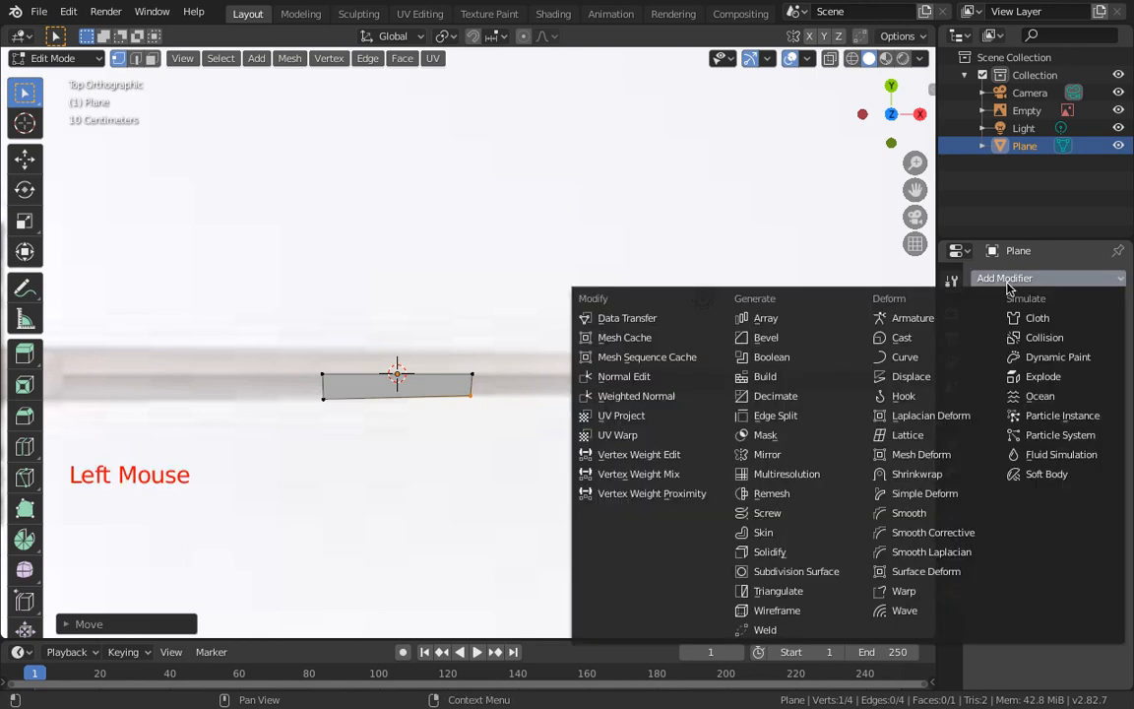
{"action": "left_click", "coordinate": [769, 457]}
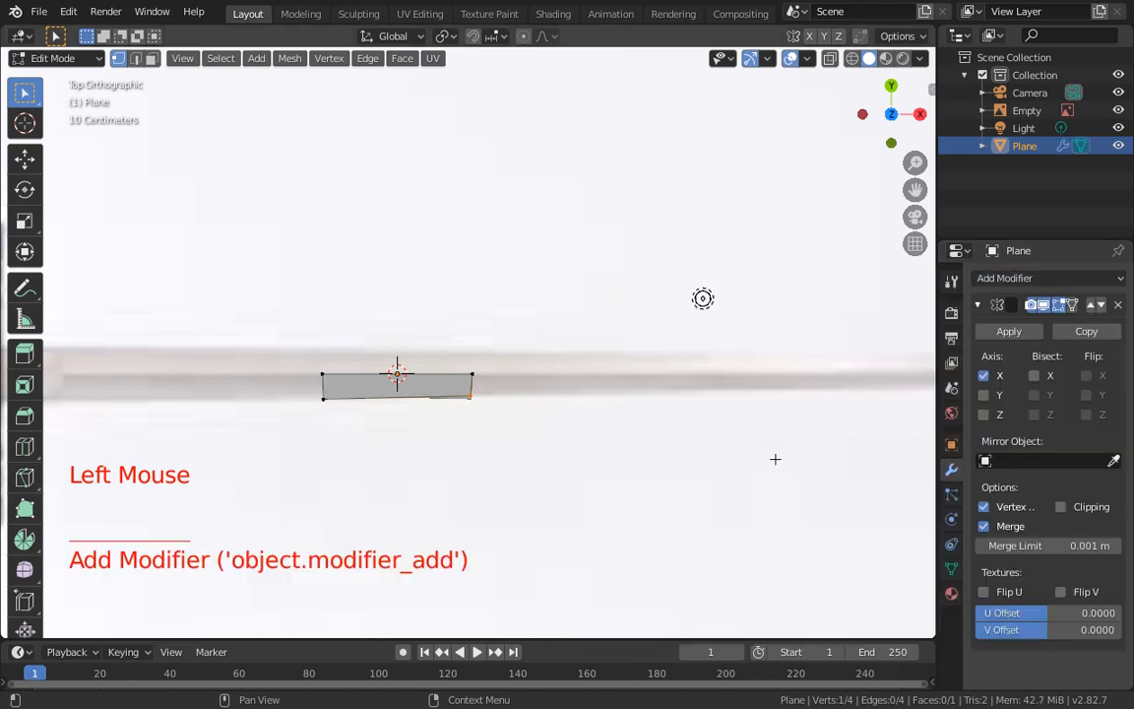
{"action": "left_click", "coordinate": [984, 375]}
{"action": "left_click", "coordinate": [984, 395]}
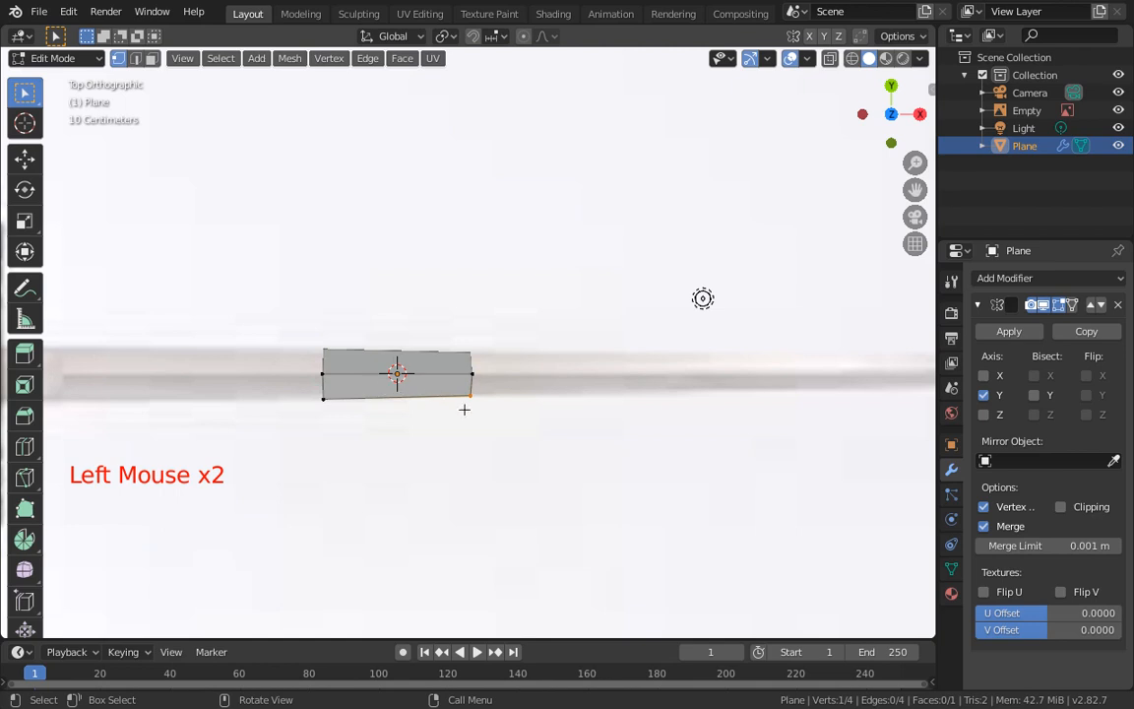
Step: Select the two vertices at the plane's tip-side end and move them about 8.87 m along X toward the blade's tip
{"action": "scroll", "coordinate": [463, 408], "scroll_direction": "down", "scroll_amount": 4}
{"action": "key", "text": "a"}
{"action": "key", "text": "a"}
{"action": "key", "text": "a"}
{"action": "key", "text": "c"}
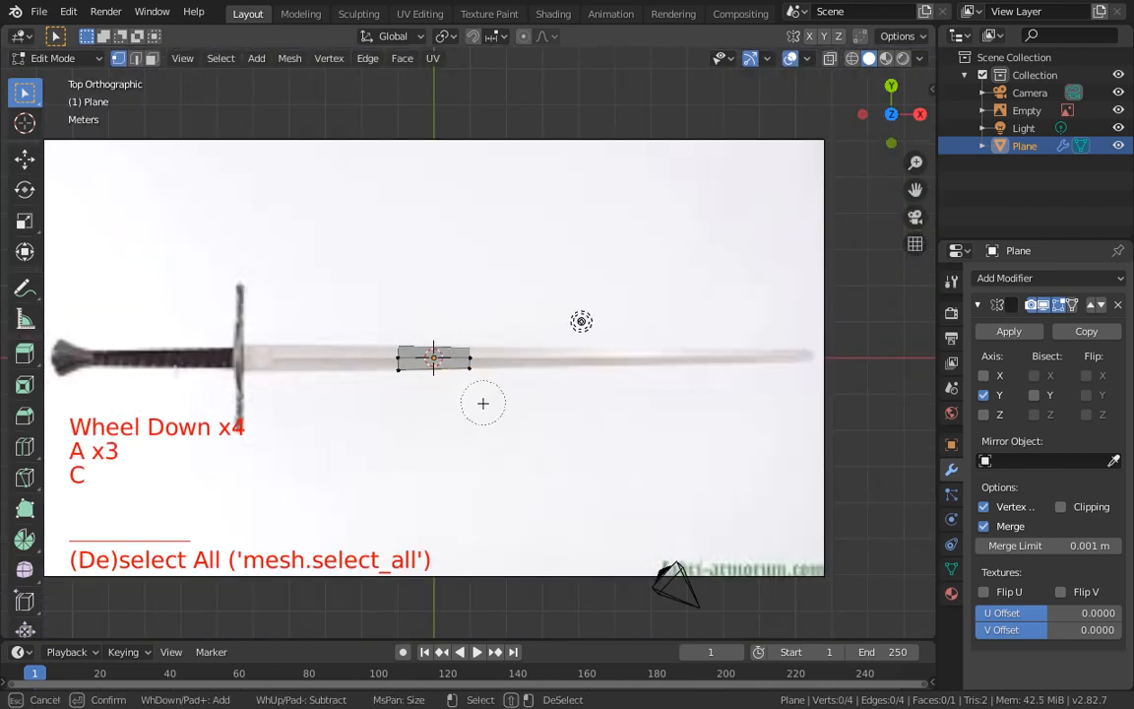
{"action": "right_click", "coordinate": [482, 403]}
{"action": "key", "text": "c"}
{"action": "left_click", "coordinate": [474, 378]}
{"action": "right_click", "coordinate": [528, 395]}
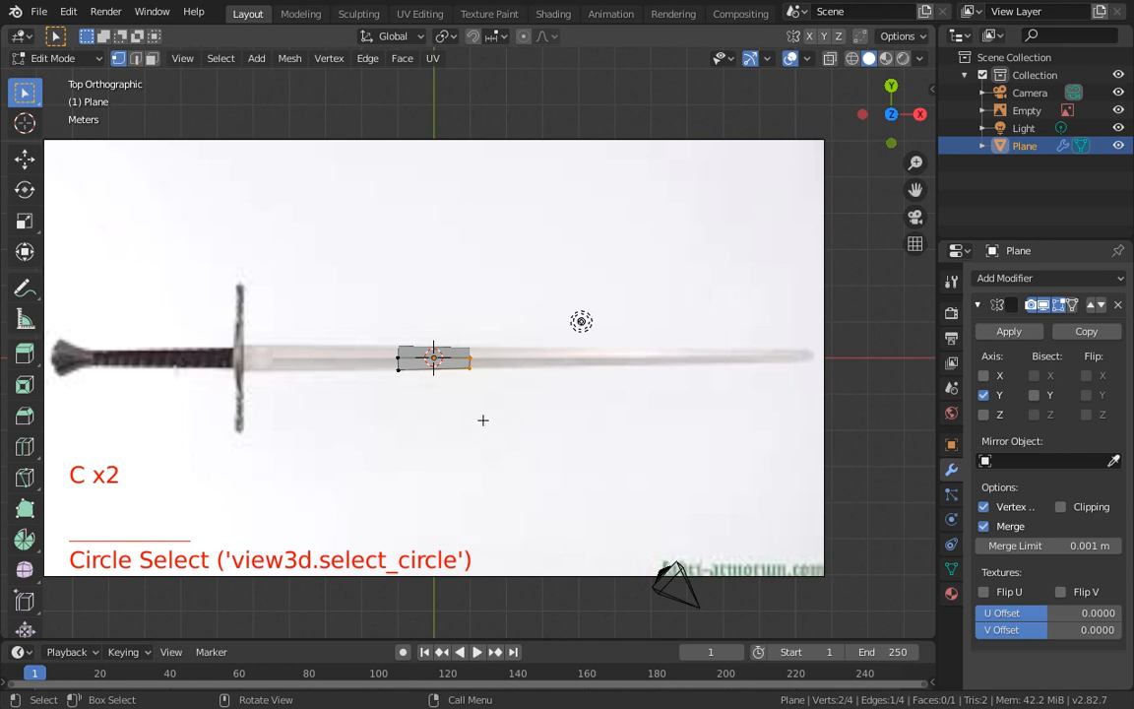
{"action": "key", "text": "g"}
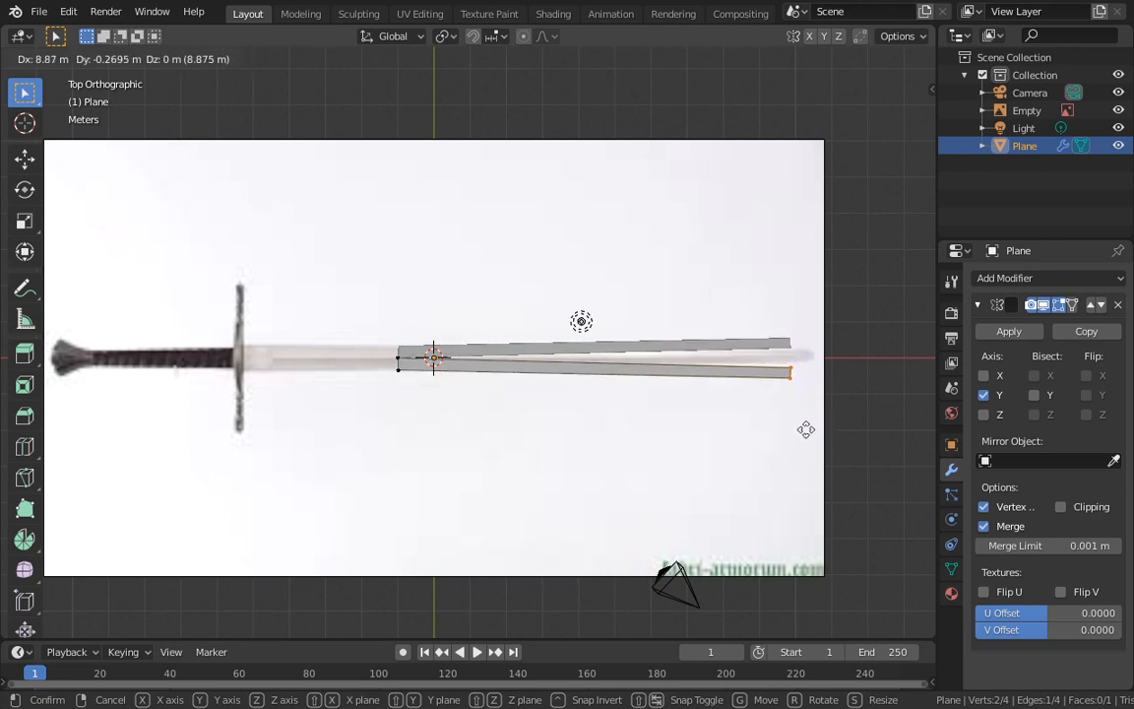
{"action": "left_click", "coordinate": [805, 430]}
Step: Enable Clipping on the Mirror modifier and move the tip end's inner vertex onto the mirror centreline
{"action": "left_click", "coordinate": [1060, 506]}
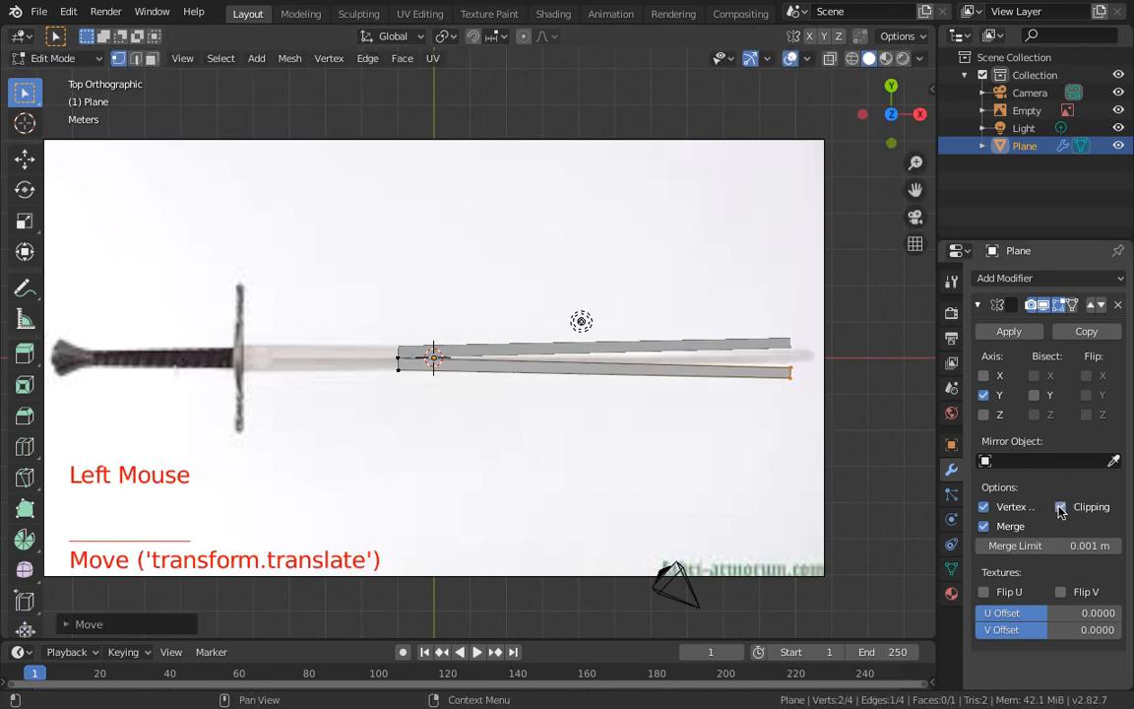
{"action": "scroll", "coordinate": [853, 407], "scroll_direction": "up", "scroll_amount": 5}
{"action": "middle_click_drag", "start_coordinate": [852, 407], "coordinate": [468, 385], "text": "shift"}
{"action": "middle_click_drag", "start_coordinate": [770, 393], "coordinate": [657, 392], "text": "shift"}
{"action": "key", "text": "a"}
{"action": "key", "text": "a"}
{"action": "key", "text": "a"}
{"action": "key", "text": "c"}
{"action": "left_click", "coordinate": [749, 386]}
{"action": "key", "text": "g"}
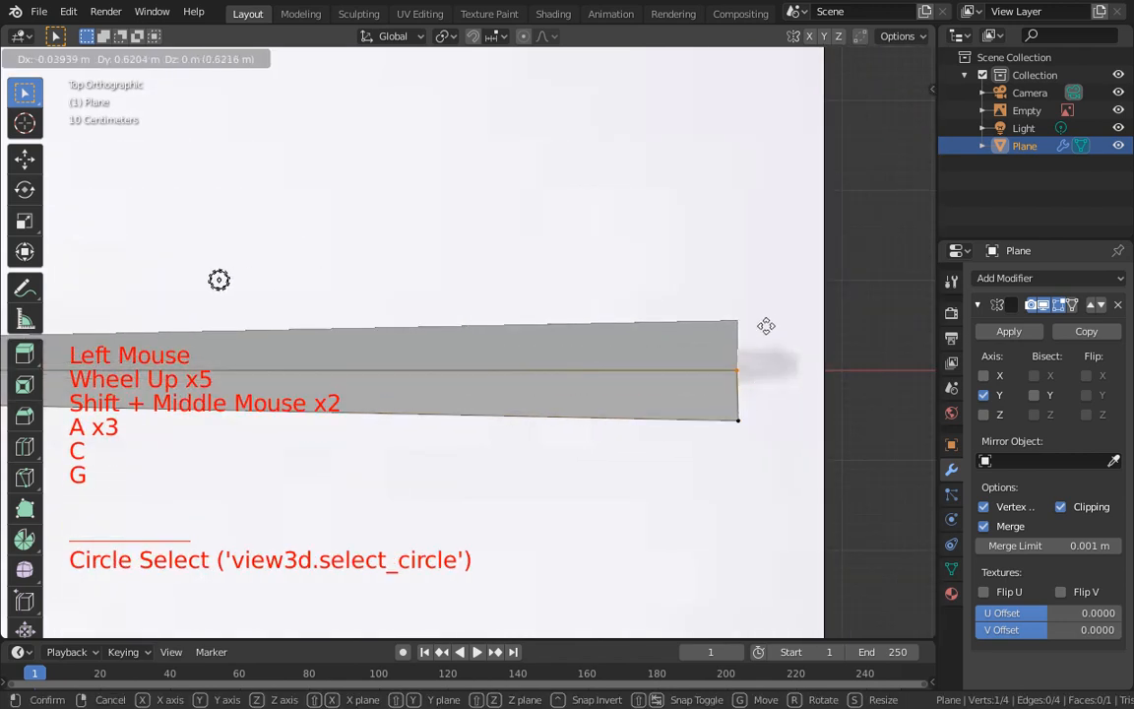
{"action": "left_click", "coordinate": [767, 320]}
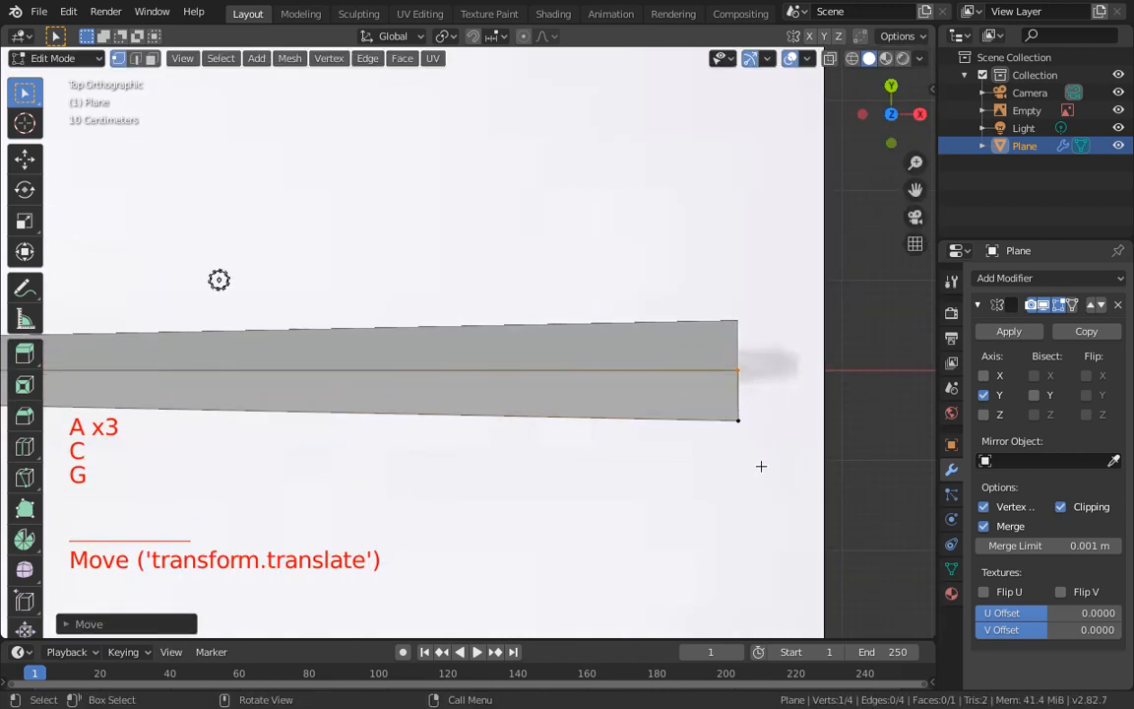
Step: Pull the centreline vertex out to the blade's point and move the outer corner vertex onto the blade edge just behind it
{"action": "key", "text": "g"}
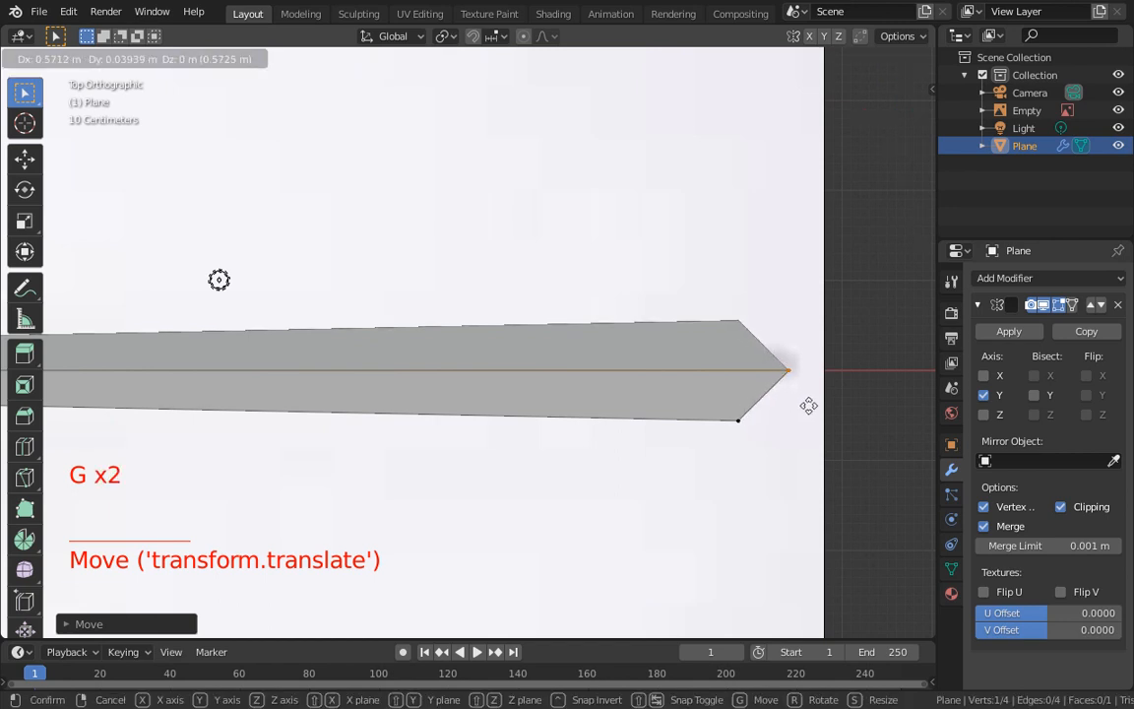
{"action": "left_click", "coordinate": [802, 420]}
{"action": "key", "text": "a"}
{"action": "key", "text": "a"}
{"action": "key", "text": "a"}
{"action": "left_click", "coordinate": [719, 428]}
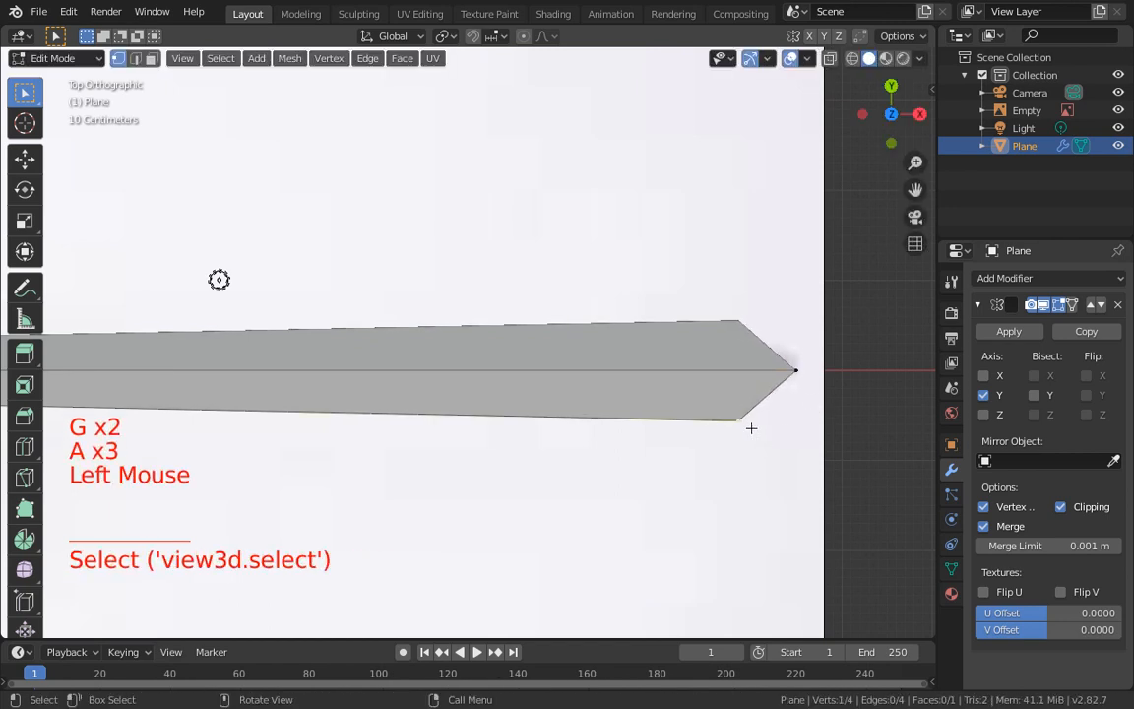
{"action": "key", "text": "g"}
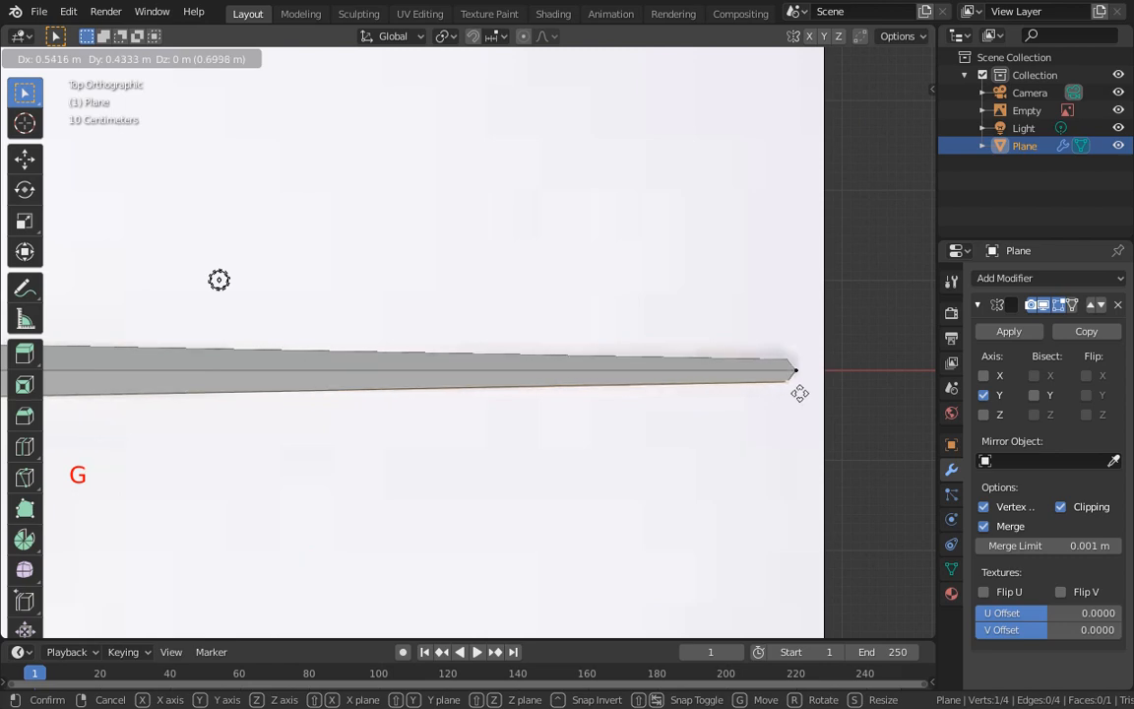
{"action": "left_click", "coordinate": [801, 394]}
Step: In top view, circle-select the two vertices at the hilt-side end and move them to the groove's start near the crossguard, keeping the blade's width
{"action": "middle_click_drag", "start_coordinate": [458, 446], "coordinate": [581, 421], "text": "shift"}
{"action": "scroll", "coordinate": [545, 413], "scroll_direction": "down", "scroll_amount": 10}
{"action": "scroll", "coordinate": [544, 412], "scroll_direction": "down", "scroll_amount": 1, "text": "shift"}
{"action": "scroll", "coordinate": [561, 428], "scroll_direction": "down", "scroll_amount": 1}
{"action": "scroll", "coordinate": [561, 428], "scroll_direction": "up", "scroll_amount": 8}
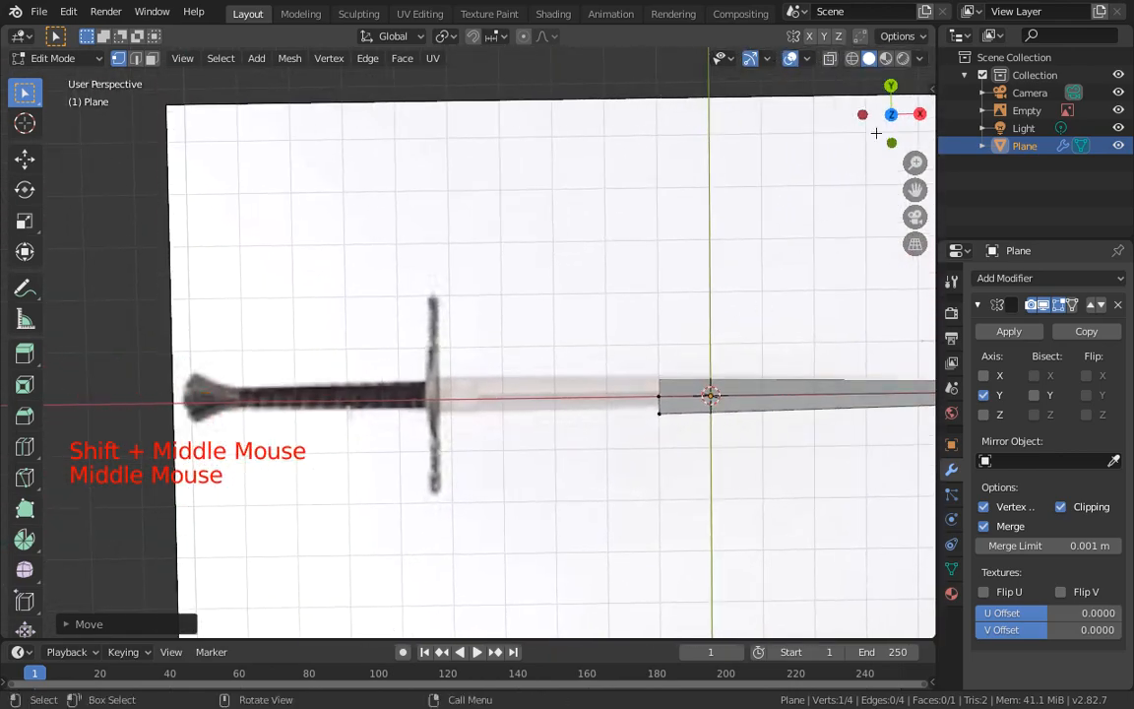
{"action": "left_click", "coordinate": [892, 116]}
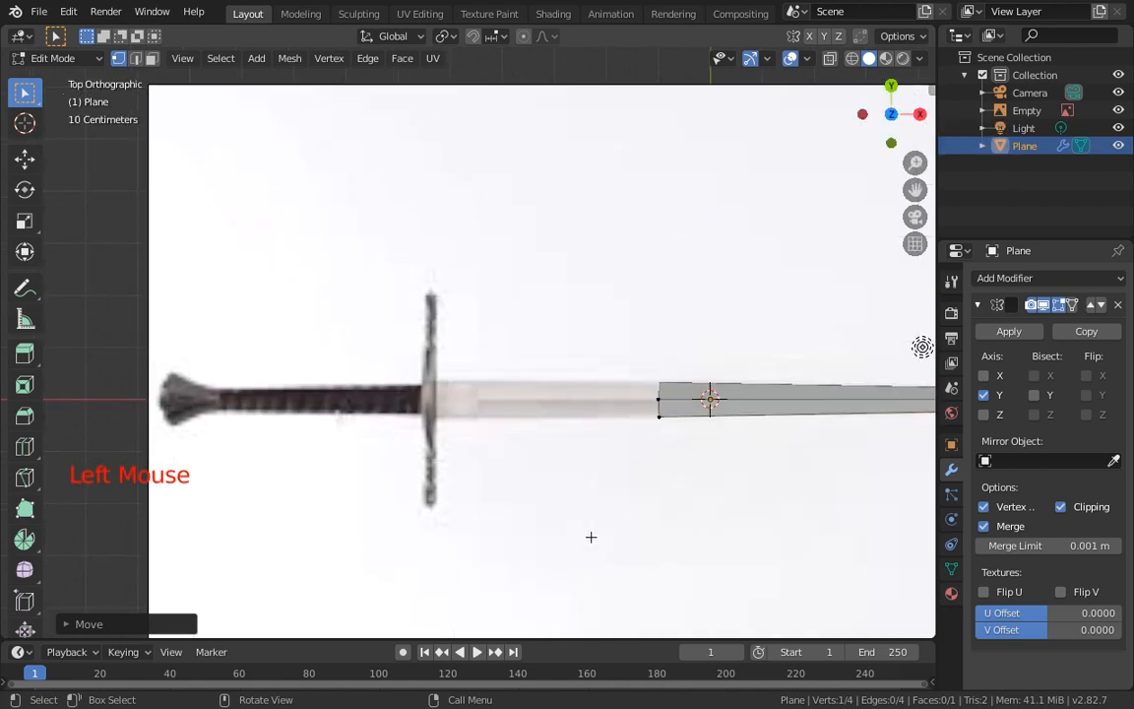
{"action": "scroll", "coordinate": [566, 504], "scroll_direction": "down", "scroll_amount": 1}
{"action": "scroll", "coordinate": [626, 396], "scroll_direction": "up", "scroll_amount": 2}
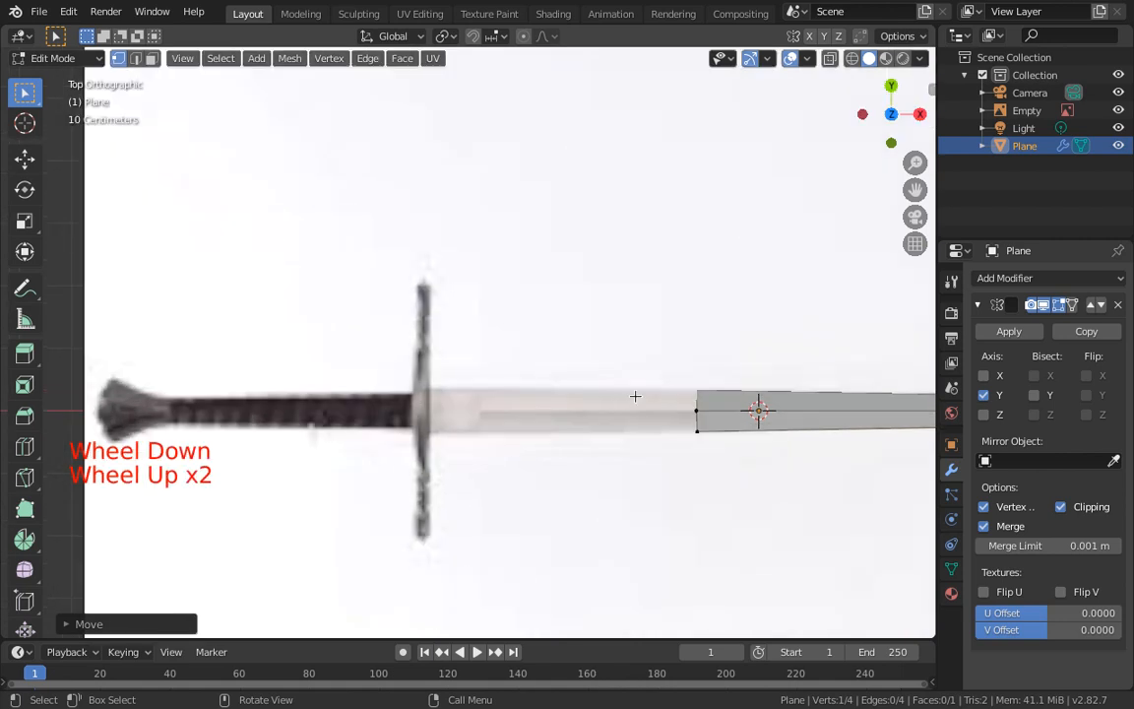
{"action": "middle_click_drag", "start_coordinate": [635, 395], "coordinate": [540, 411], "text": "shift"}
{"action": "key", "text": "a"}
{"action": "key", "text": "a"}
{"action": "key", "text": "a"}
{"action": "key", "text": "c"}
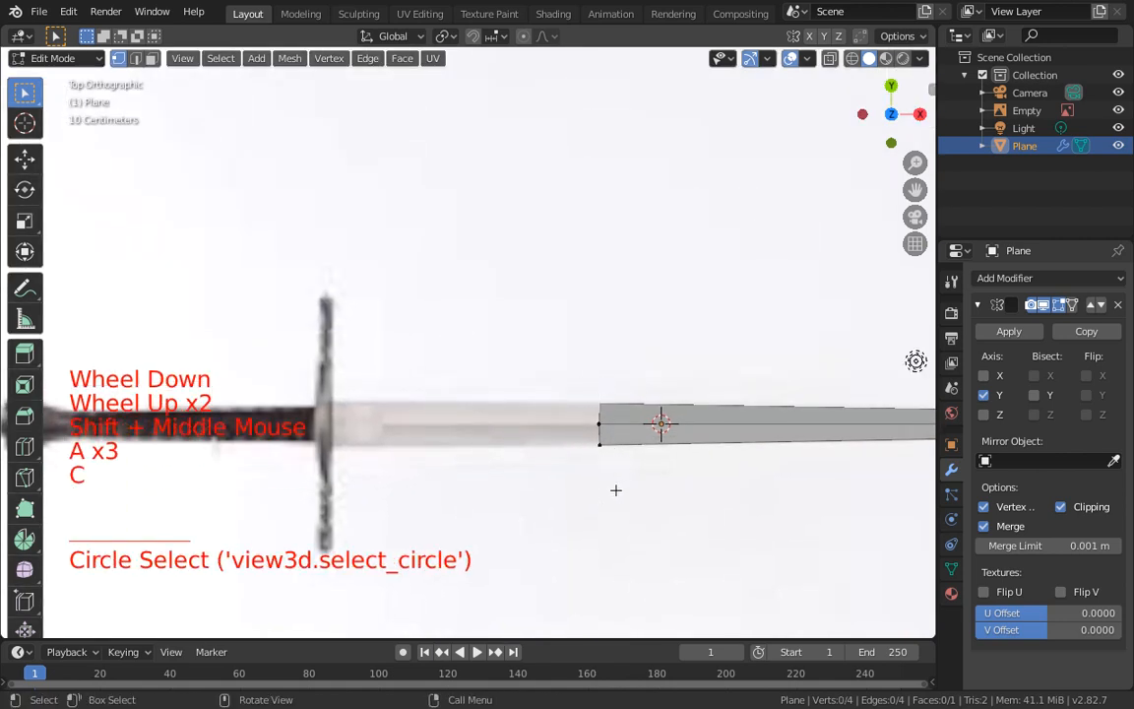
{"action": "key", "text": "g"}
{"action": "key", "text": "a"}
{"action": "key", "text": "a"}
{"action": "key", "text": "a"}
{"action": "key", "text": "c"}
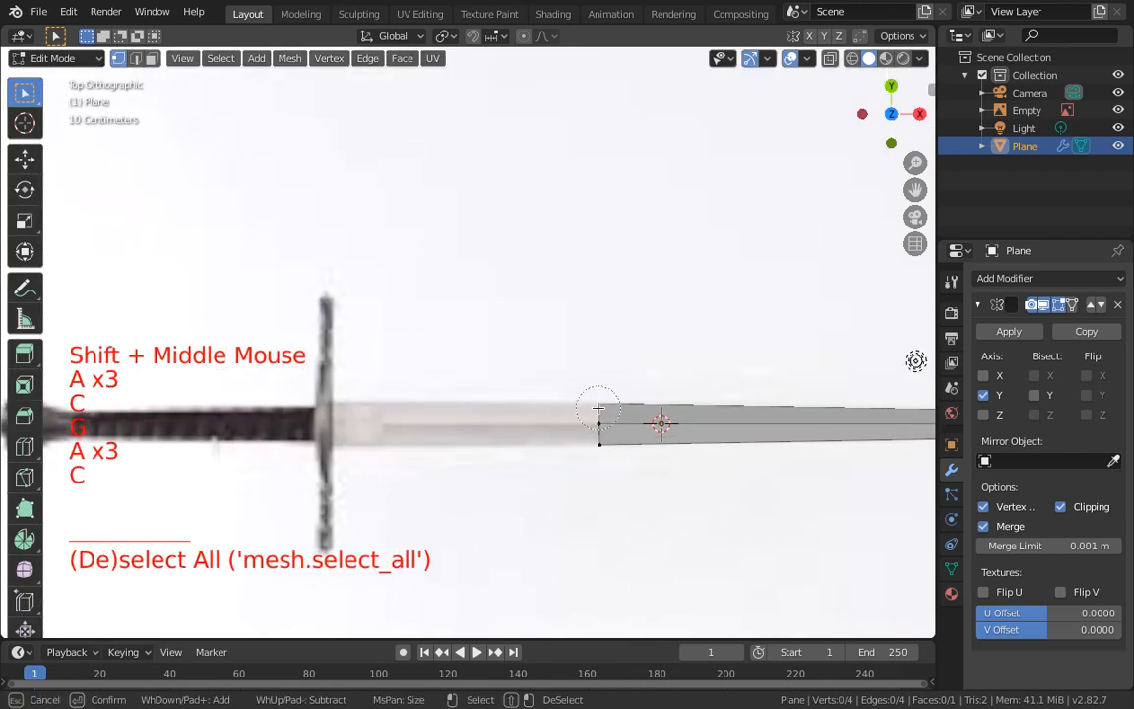
{"action": "left_click_drag", "start_coordinate": [600, 399], "coordinate": [610, 470]}
{"action": "right_click", "coordinate": [608, 471]}
{"action": "key", "text": "g"}
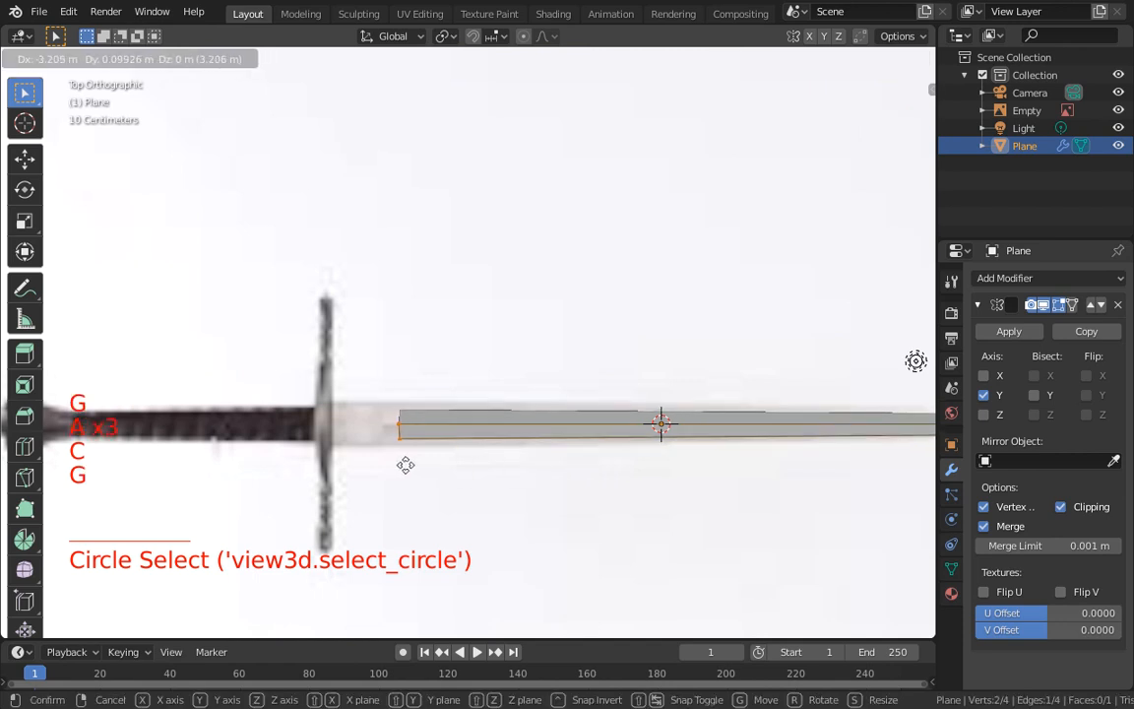
{"action": "left_click", "coordinate": [391, 471]}
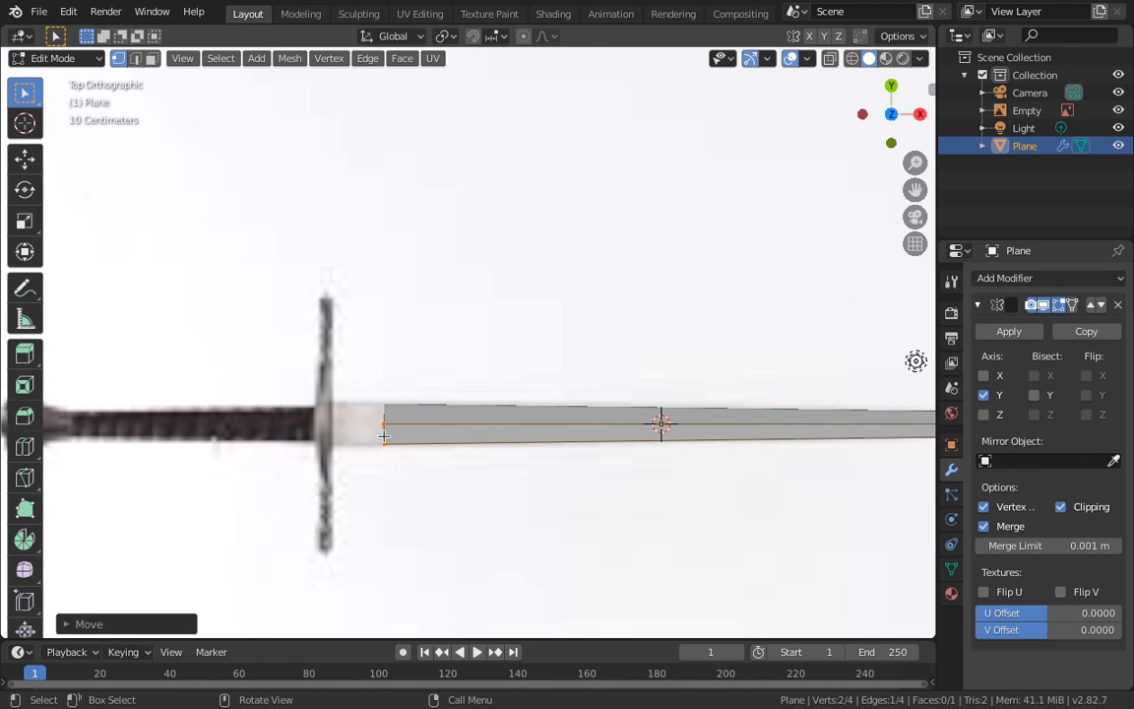
Step: Extrude the hilt-side end edge about 0.85 m along X up to the crossguard
{"action": "key", "text": "e"}
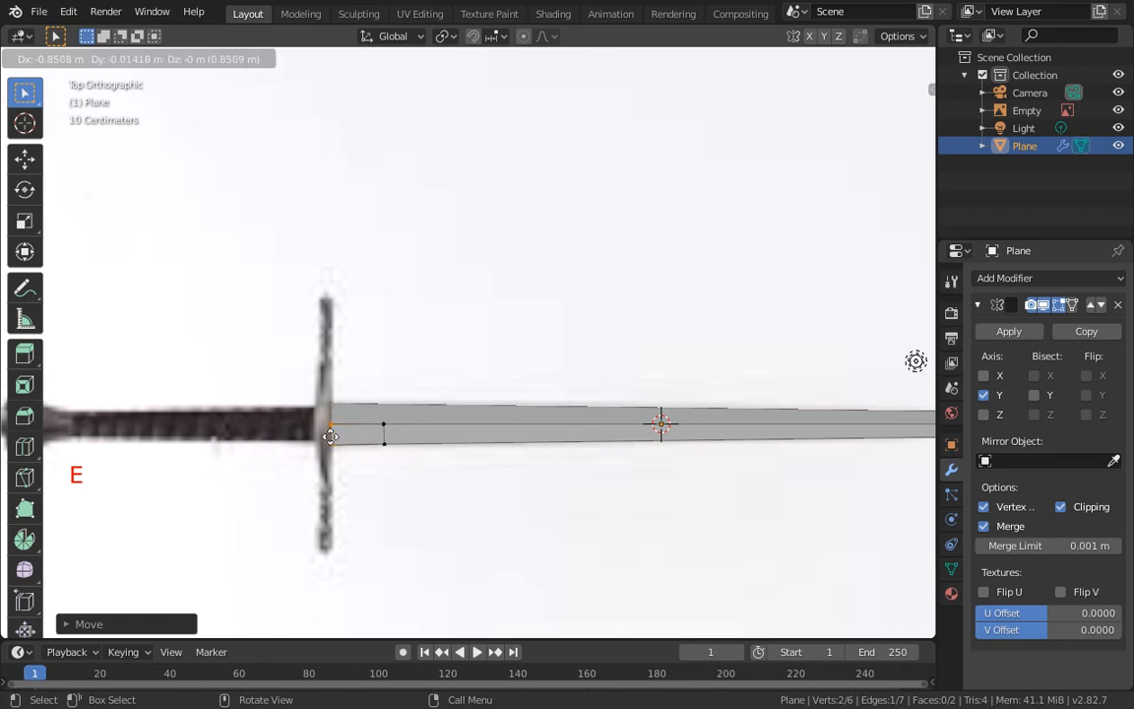
{"action": "left_click", "coordinate": [330, 437]}
Step: Select the blade's lengthwise centre edge loop in edge mode and raise it about 0.06 m along Z to form a ridge
{"action": "middle_click_drag", "start_coordinate": [495, 524], "coordinate": [409, 377]}
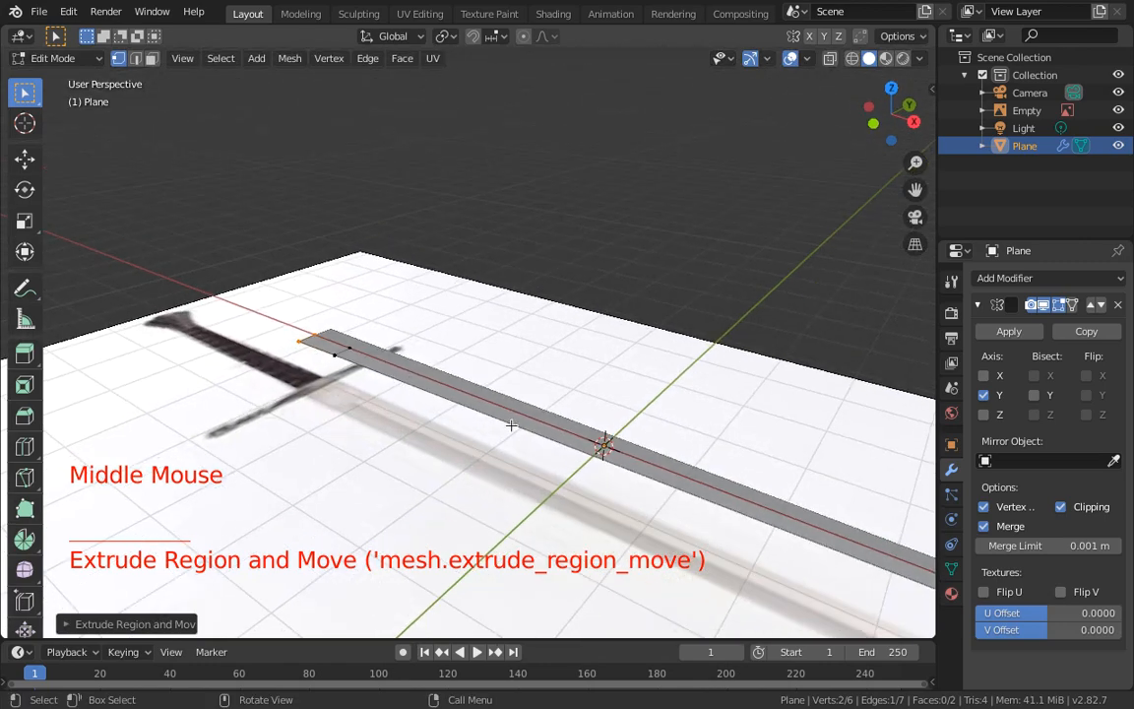
{"action": "middle_click_drag", "start_coordinate": [511, 425], "coordinate": [410, 367]}
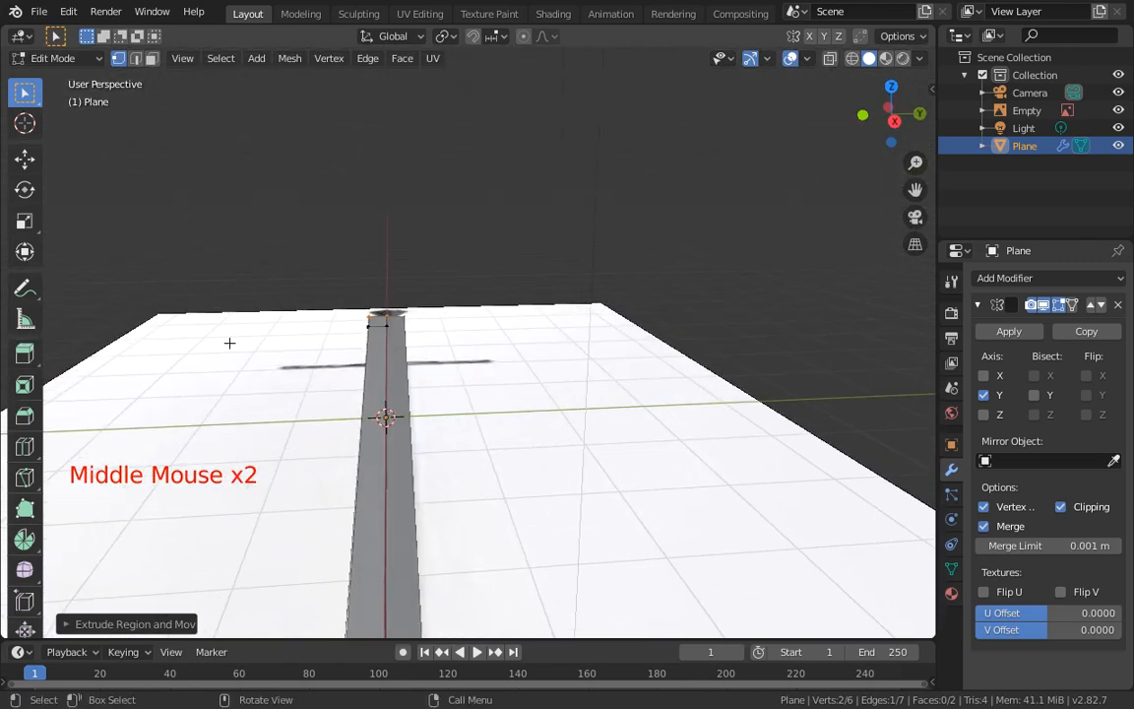
{"action": "scroll", "coordinate": [229, 343], "scroll_direction": "down", "scroll_amount": 1}
{"action": "left_click", "coordinate": [135, 58]}
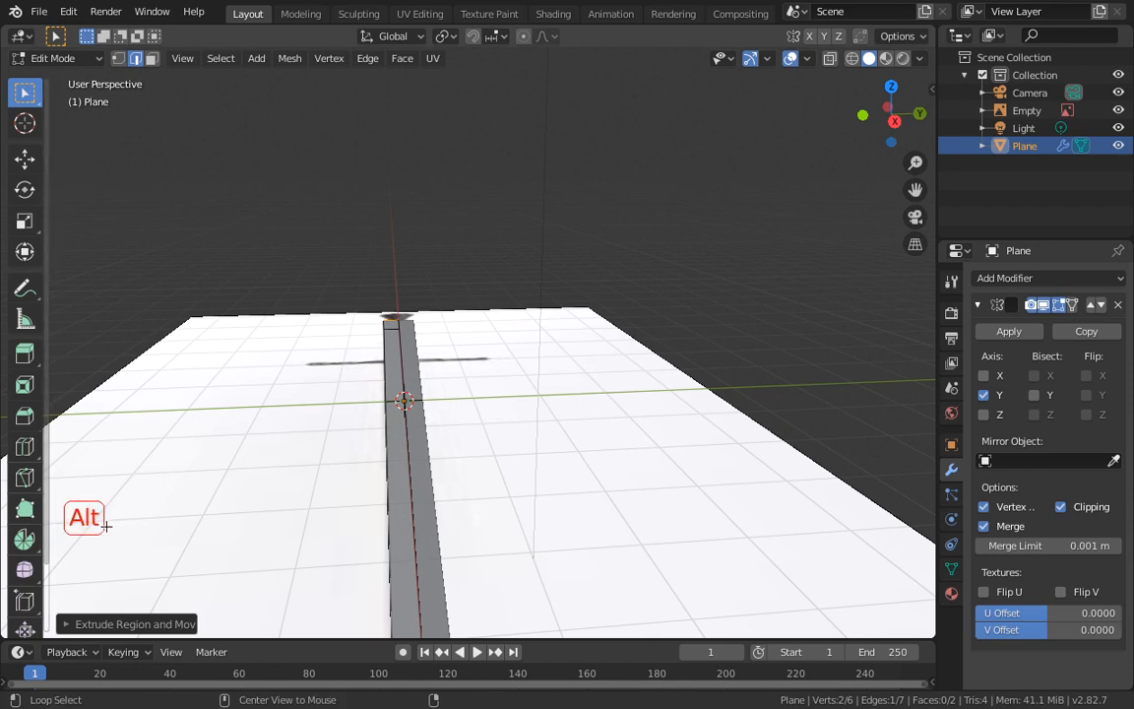
{"action": "left_click", "coordinate": [405, 455], "text": "alt"}
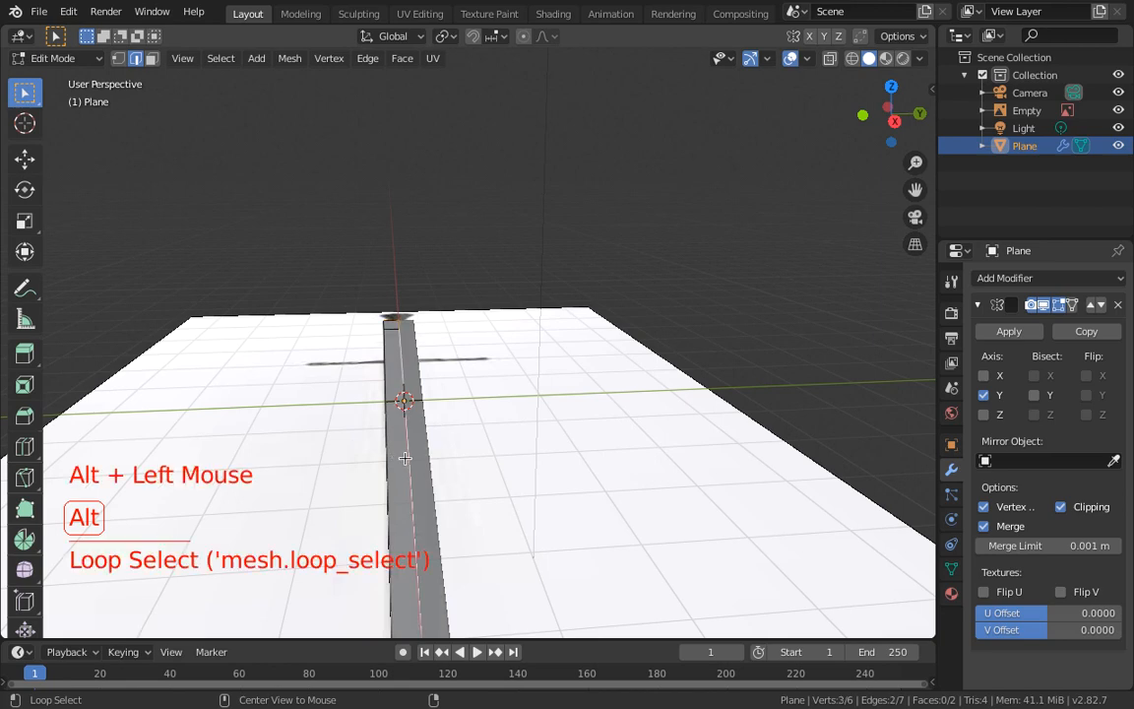
{"action": "middle_click_drag", "start_coordinate": [460, 446], "coordinate": [464, 415]}
{"action": "middle_click_drag", "start_coordinate": [462, 413], "coordinate": [457, 412]}
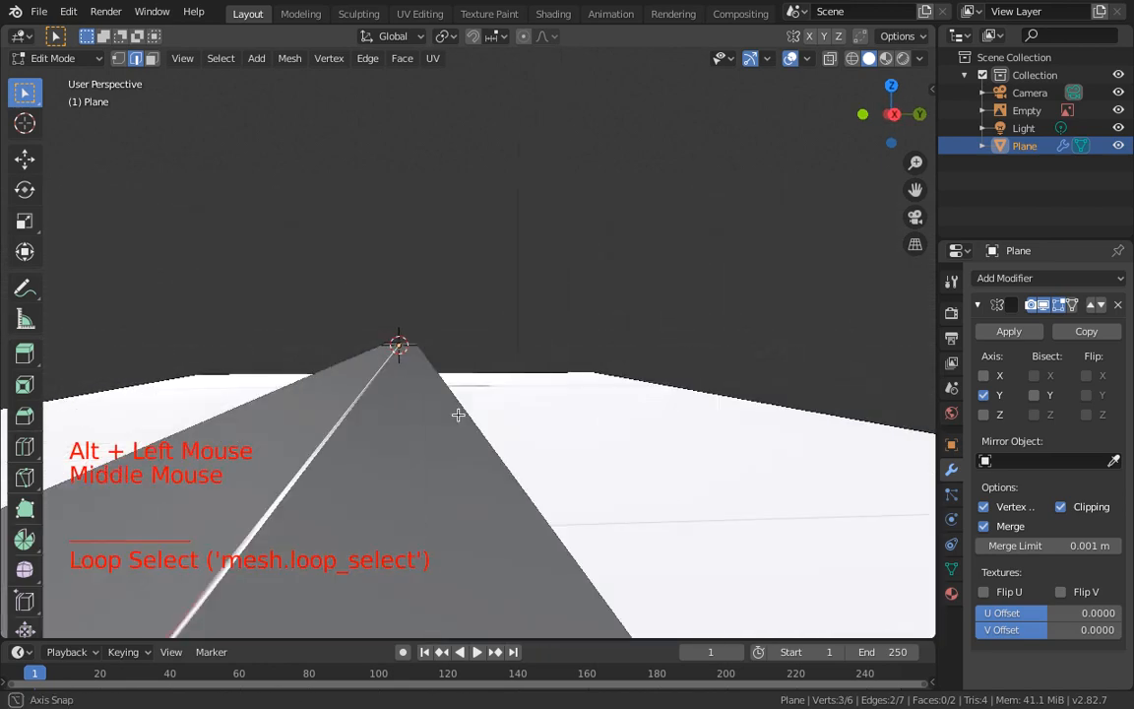
{"action": "scroll", "coordinate": [458, 413], "scroll_direction": "down", "scroll_amount": 2}
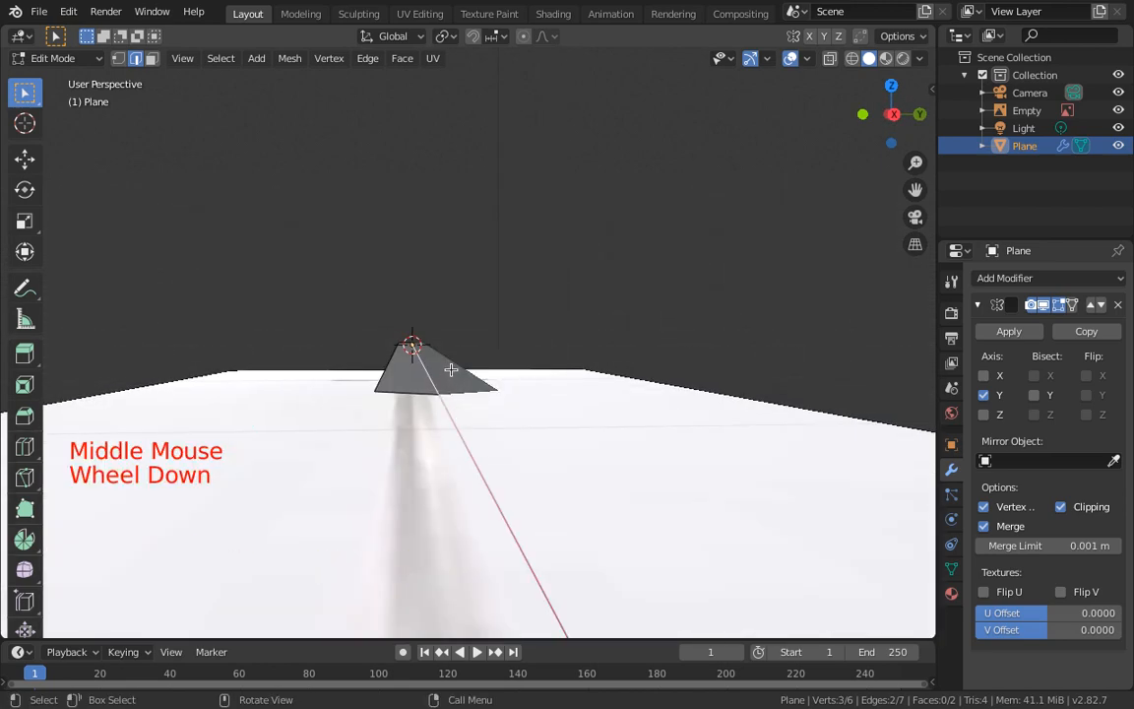
{"action": "key", "text": "g"}
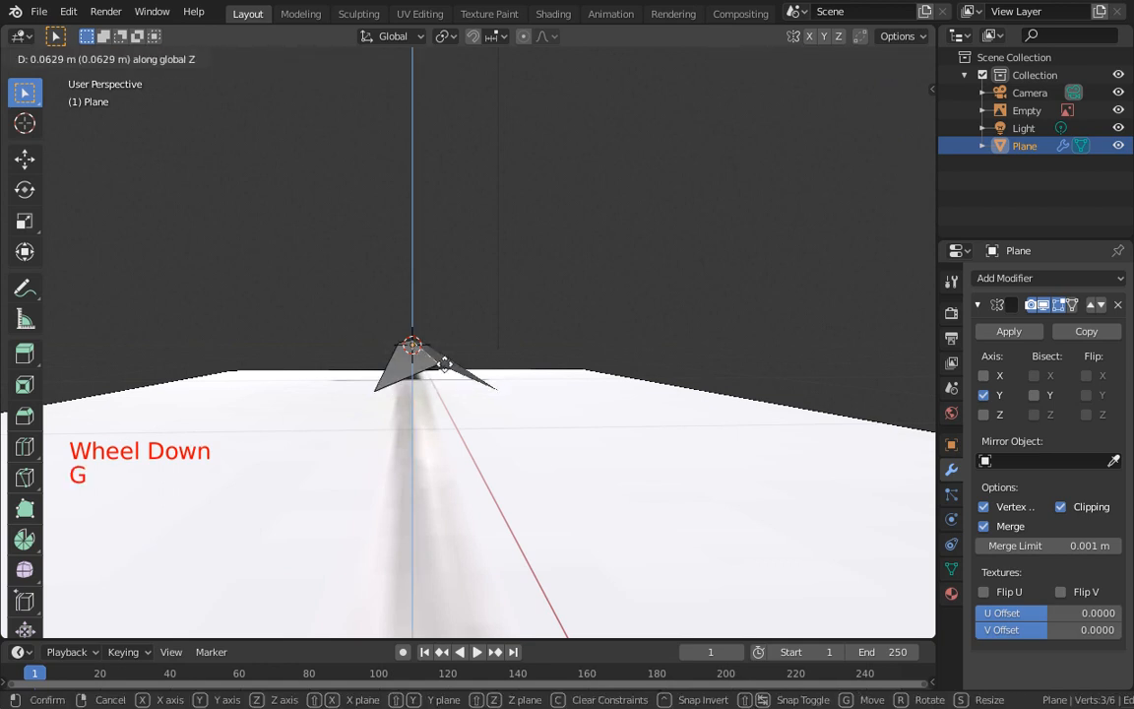
{"action": "left_click", "coordinate": [443, 362]}
{"action": "middle_click_drag", "start_coordinate": [443, 362], "coordinate": [412, 365]}
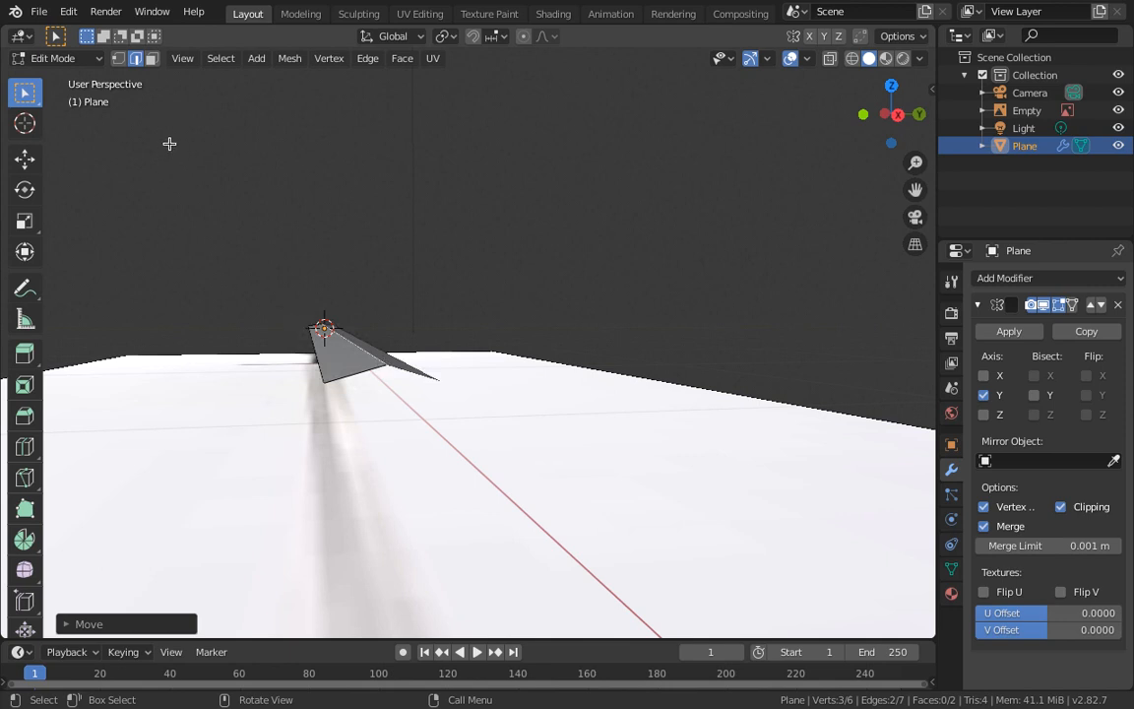
{"action": "left_click", "coordinate": [318, 312]}
{"action": "left_click", "coordinate": [433, 372]}
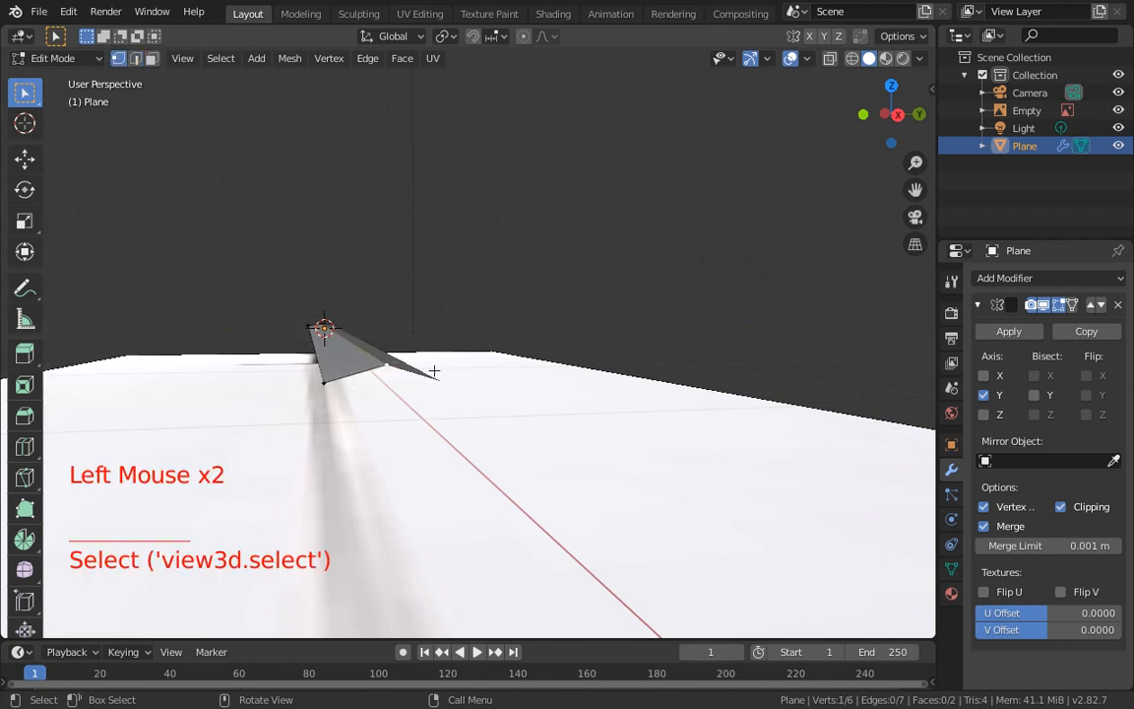
{"action": "key", "text": "g"}
{"action": "key", "text": "z"}
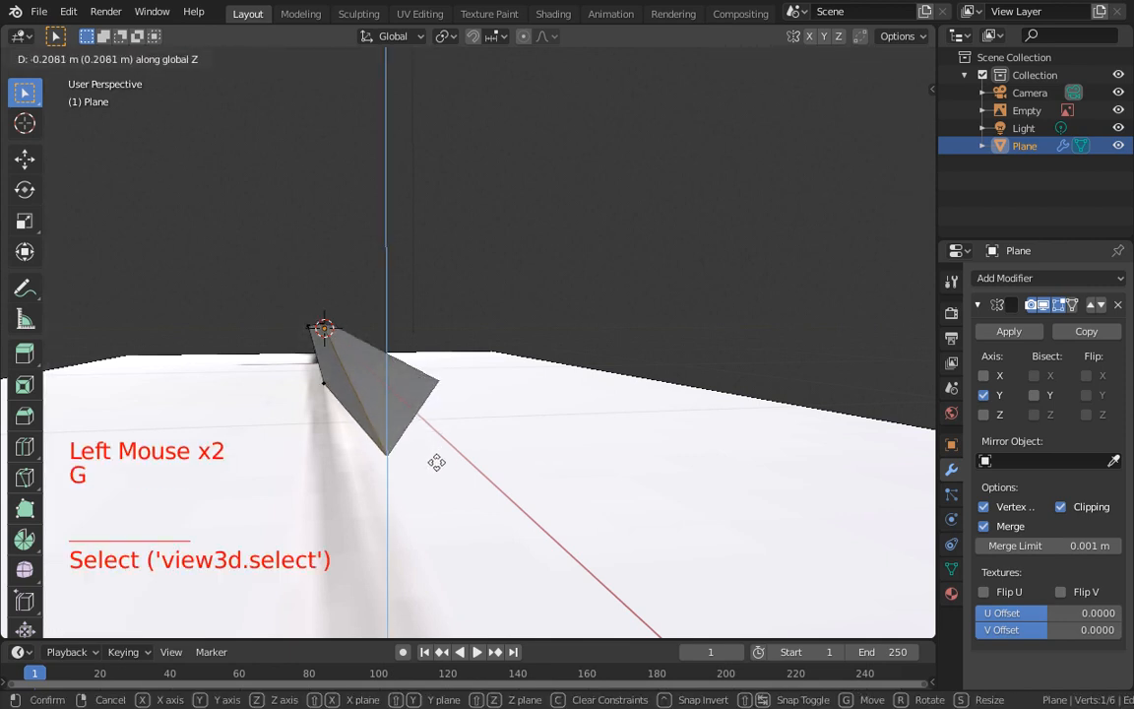
{"action": "key", "text": "Escape"}
{"action": "middle_click_drag", "start_coordinate": [435, 462], "coordinate": [420, 404]}
{"action": "scroll", "coordinate": [912, 434], "scroll_direction": "down", "scroll_amount": 2}
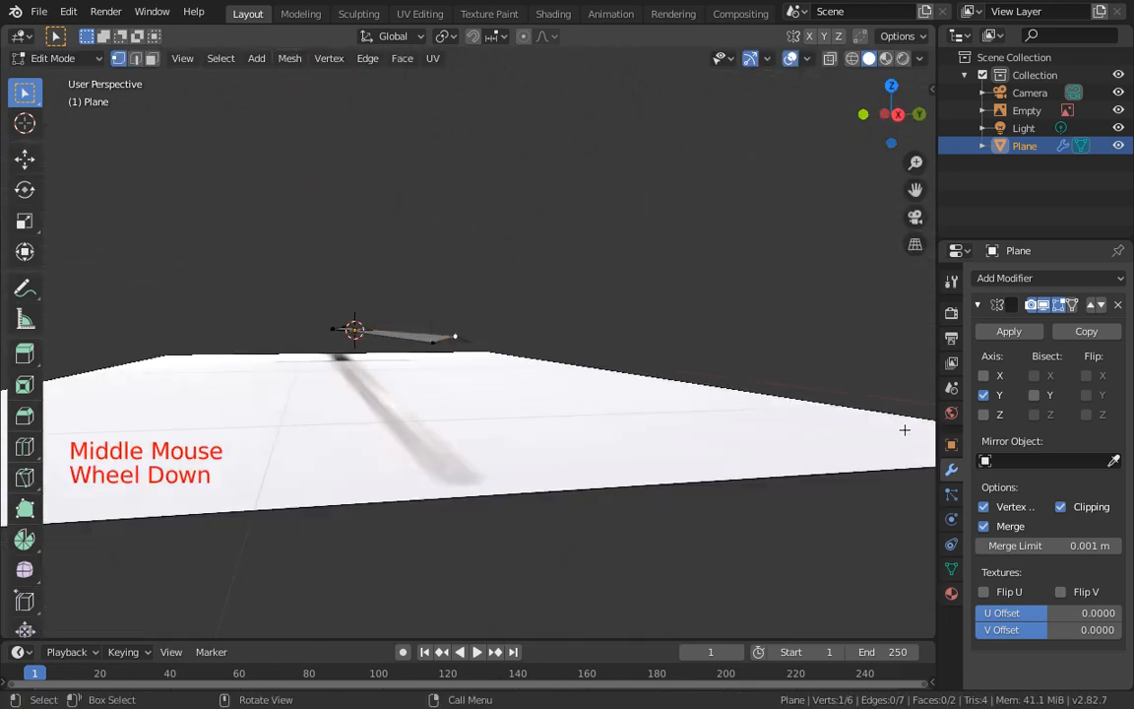
{"action": "middle_click_drag", "start_coordinate": [715, 412], "coordinate": [712, 410]}
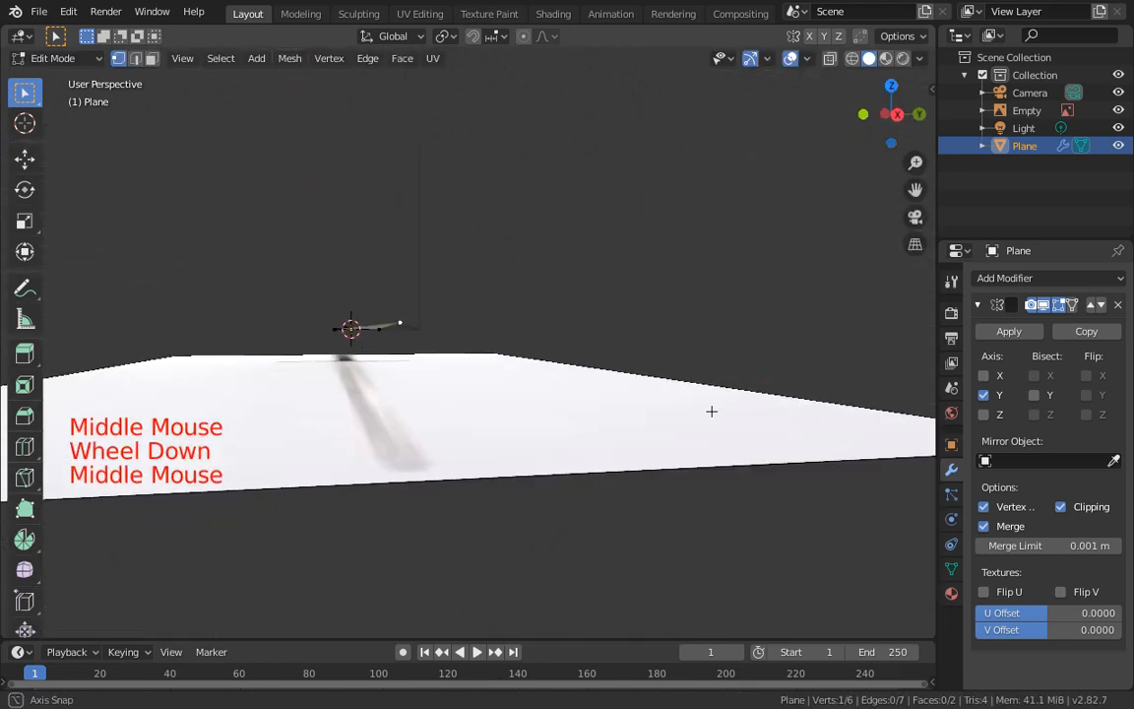
Step: Enable mirroring along the Z axis in the blade's Mirror modifier and inspect the underside half near the point
{"action": "left_click", "coordinate": [984, 414]}
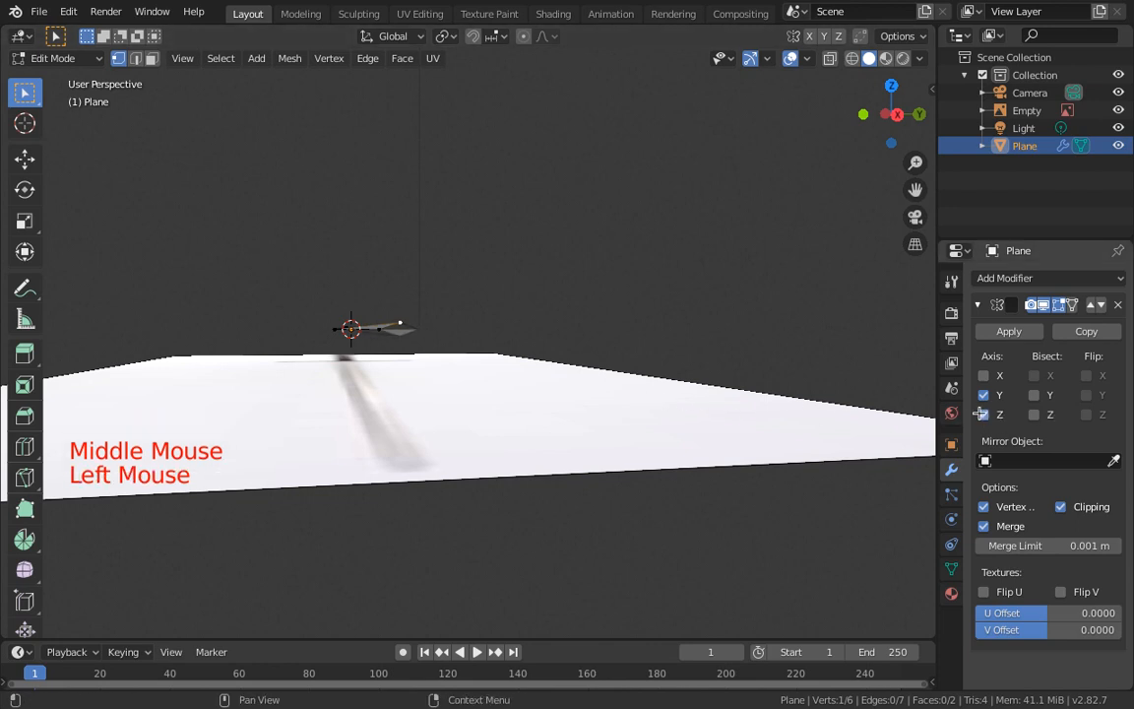
{"action": "scroll", "coordinate": [476, 375], "scroll_direction": "up", "scroll_amount": 2}
{"action": "middle_click_drag", "start_coordinate": [405, 362], "coordinate": [430, 374]}
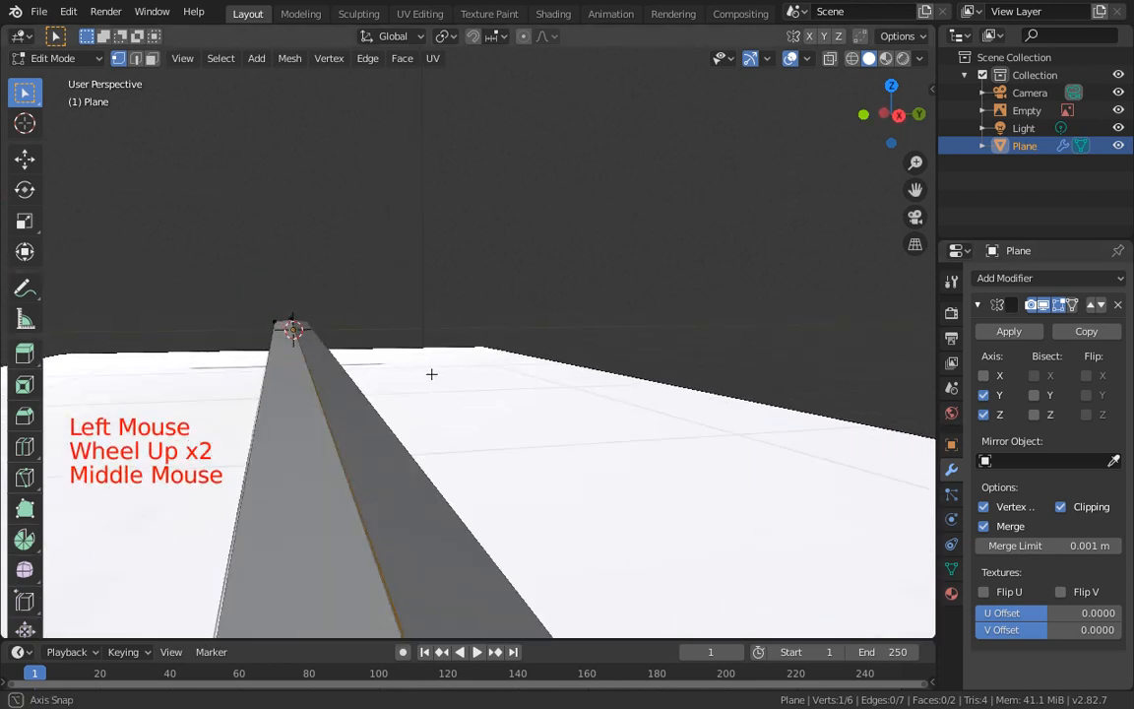
{"action": "scroll", "coordinate": [284, 411], "scroll_direction": "down", "scroll_amount": 1}
{"action": "middle_click_drag", "start_coordinate": [283, 411], "coordinate": [374, 375]}
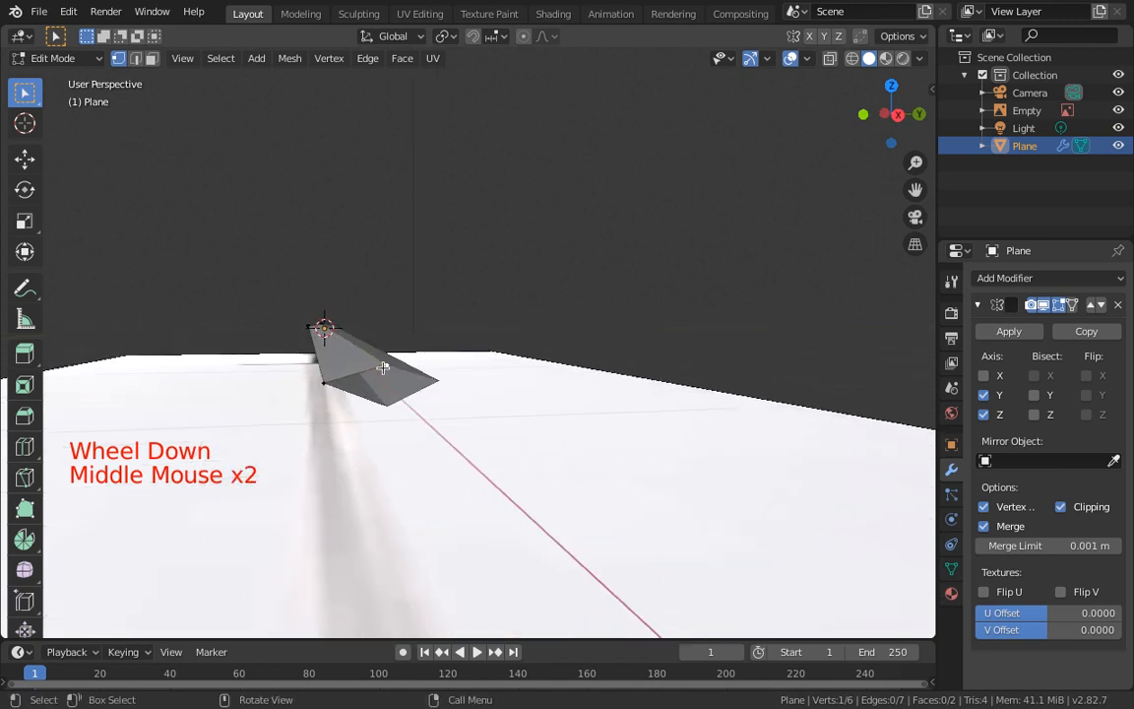
Step: Lower the ridge vertex at the blade's point about 0.04 m along Z so both halves meet at the mirror plane
{"action": "key", "text": "g"}
{"action": "key", "text": "z"}
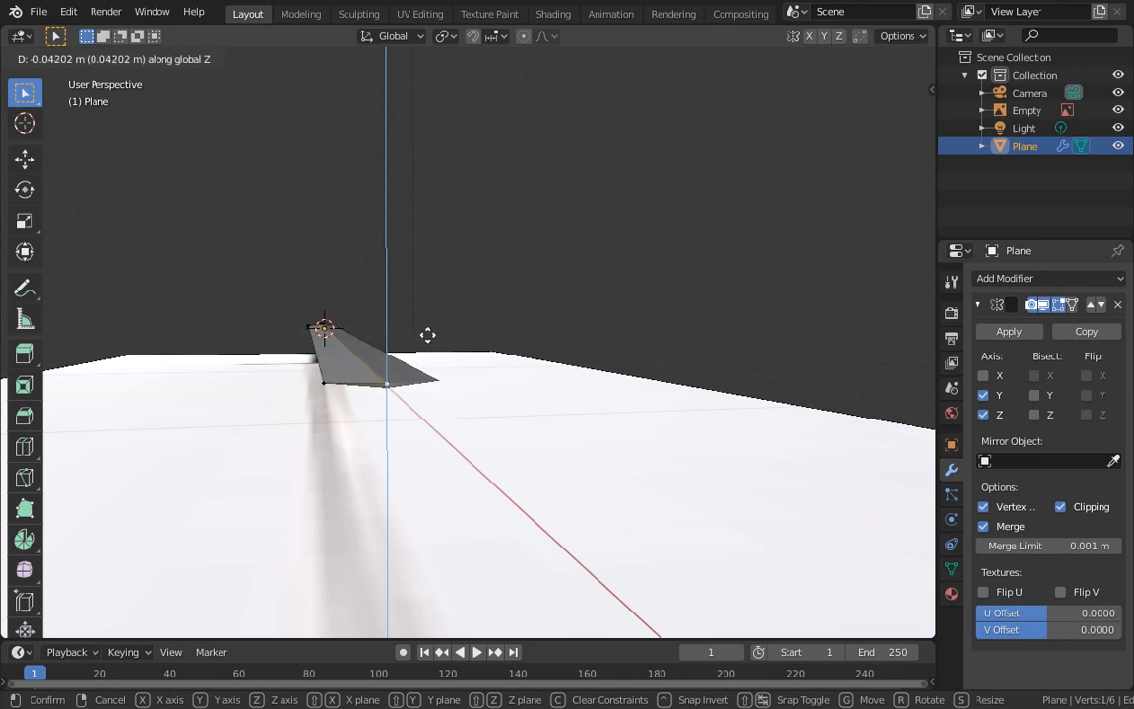
{"action": "left_click", "coordinate": [428, 334]}
{"action": "mouse_move", "coordinate": [427, 334]}
{"action": "middle_mouse_down"}
{"action": "mouse_move", "coordinate": [425, 353]}
{"action": "mouse_move", "coordinate": [426, 342]}
{"action": "middle_mouse_up"}
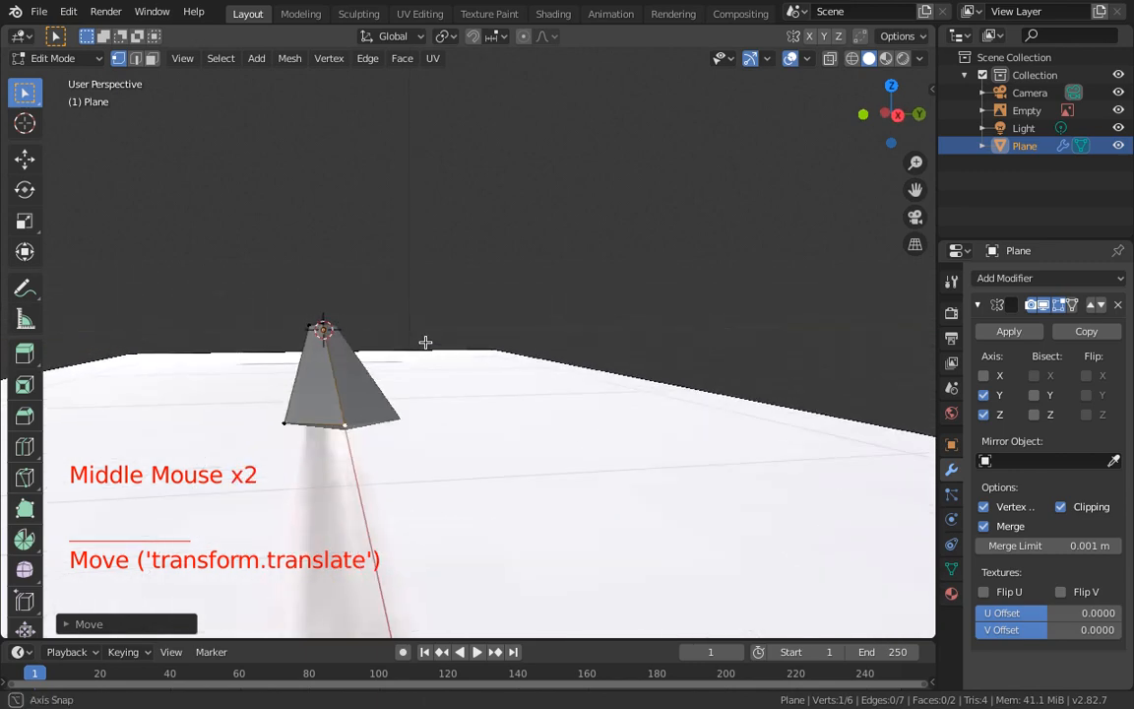
{"action": "scroll", "coordinate": [390, 398], "scroll_direction": "up", "scroll_amount": 2}
{"action": "scroll", "coordinate": [390, 400], "scroll_direction": "down", "scroll_amount": 2}
{"action": "middle_click_drag", "start_coordinate": [390, 400], "coordinate": [391, 395]}
{"action": "scroll", "coordinate": [389, 392], "scroll_direction": "up", "scroll_amount": 1}
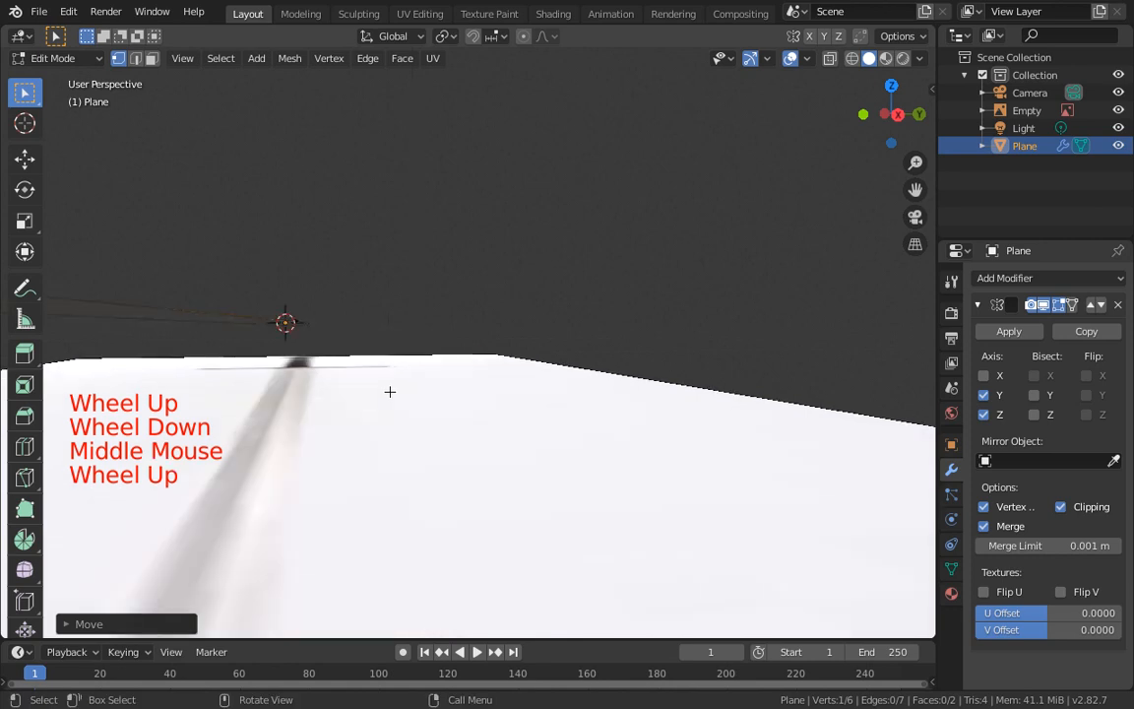
{"action": "scroll", "coordinate": [390, 392], "scroll_direction": "down", "scroll_amount": 1}
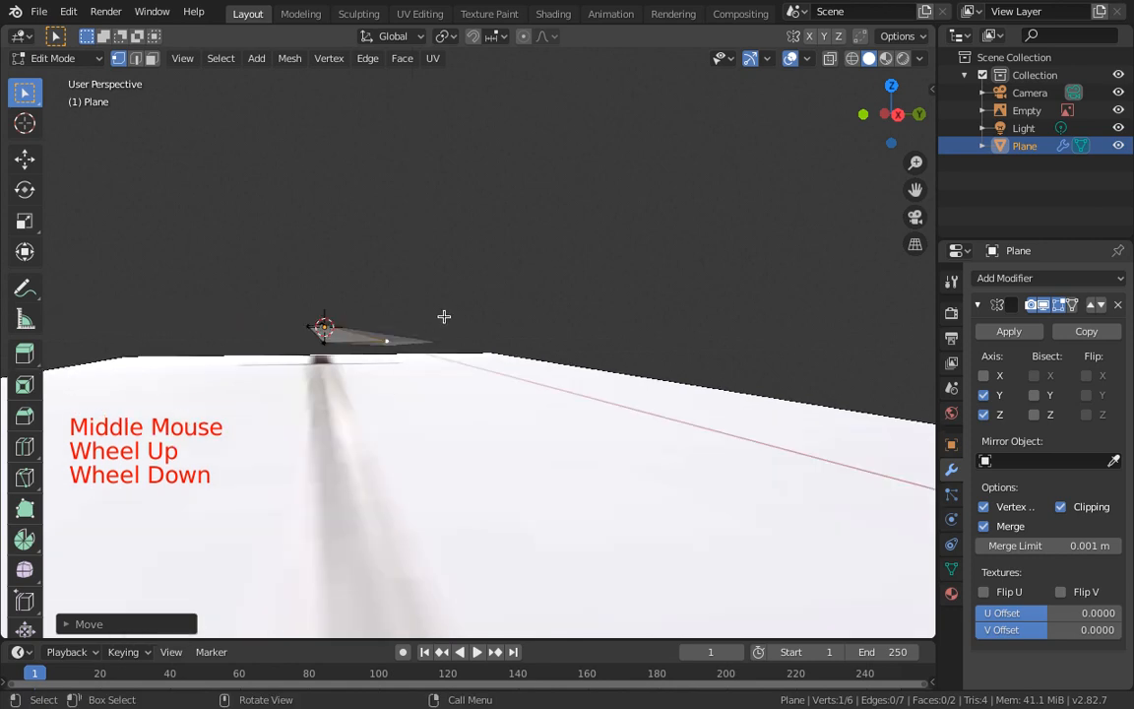
{"action": "key", "text": "g"}
{"action": "key", "text": "z"}
Step: Rip the crosswise edge between the short hilt-side section and the rest of the blade, leaving the split edges in place
{"action": "middle_click_drag", "start_coordinate": [443, 317], "coordinate": [607, 476]}
{"action": "scroll", "coordinate": [425, 352], "scroll_direction": "down", "scroll_amount": 3}
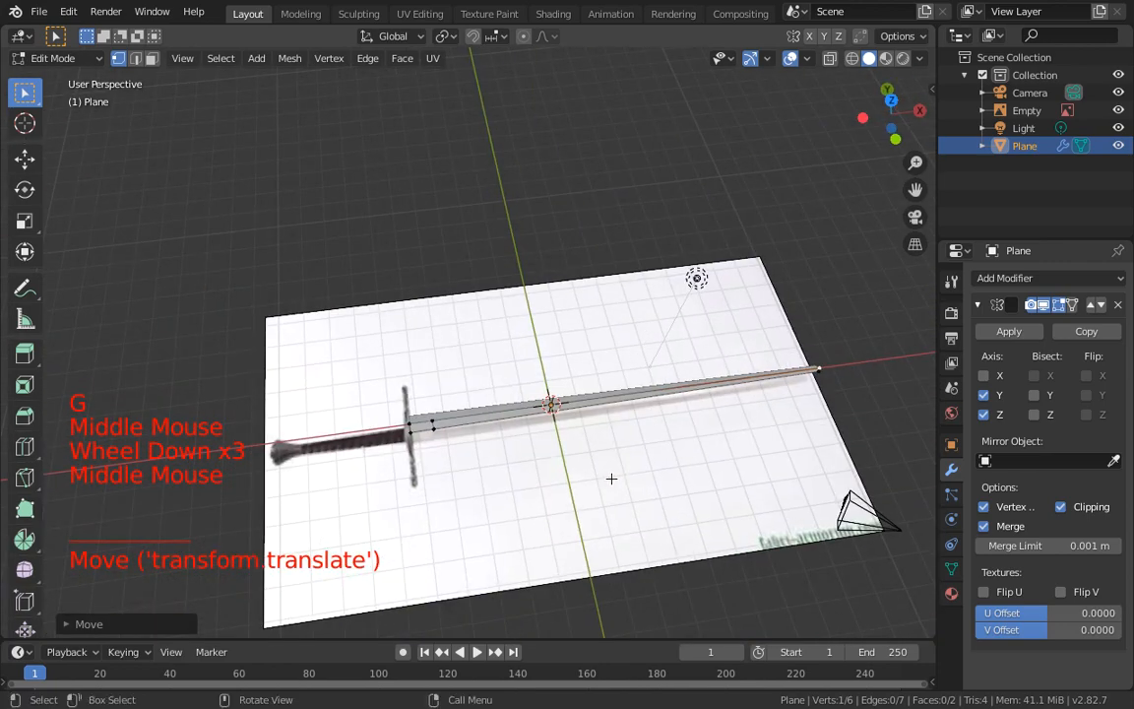
{"action": "scroll", "coordinate": [607, 476], "scroll_direction": "down", "scroll_amount": 1}
{"action": "left_click", "coordinate": [890, 102]}
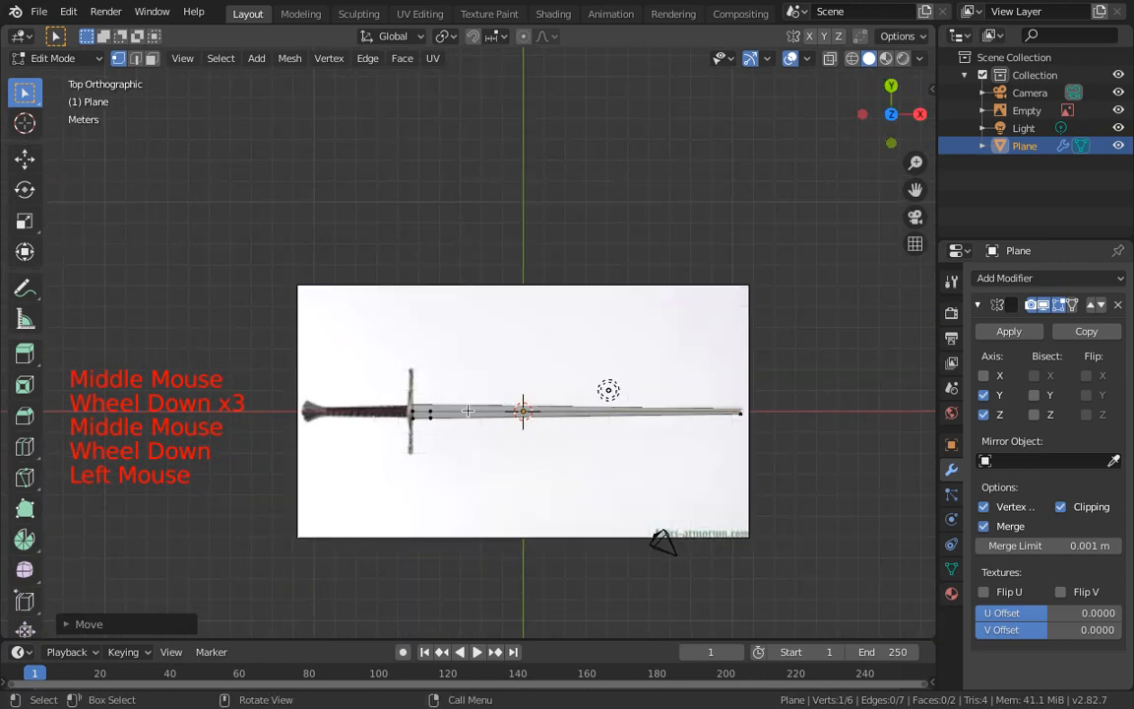
{"action": "scroll", "coordinate": [453, 422], "scroll_direction": "up", "scroll_amount": 7}
{"action": "middle_click_drag", "start_coordinate": [436, 440], "coordinate": [422, 392], "text": "shift"}
{"action": "scroll", "coordinate": [241, 377], "scroll_direction": "up", "scroll_amount": 2}
{"action": "scroll", "coordinate": [423, 408], "scroll_direction": "up", "scroll_amount": 2}
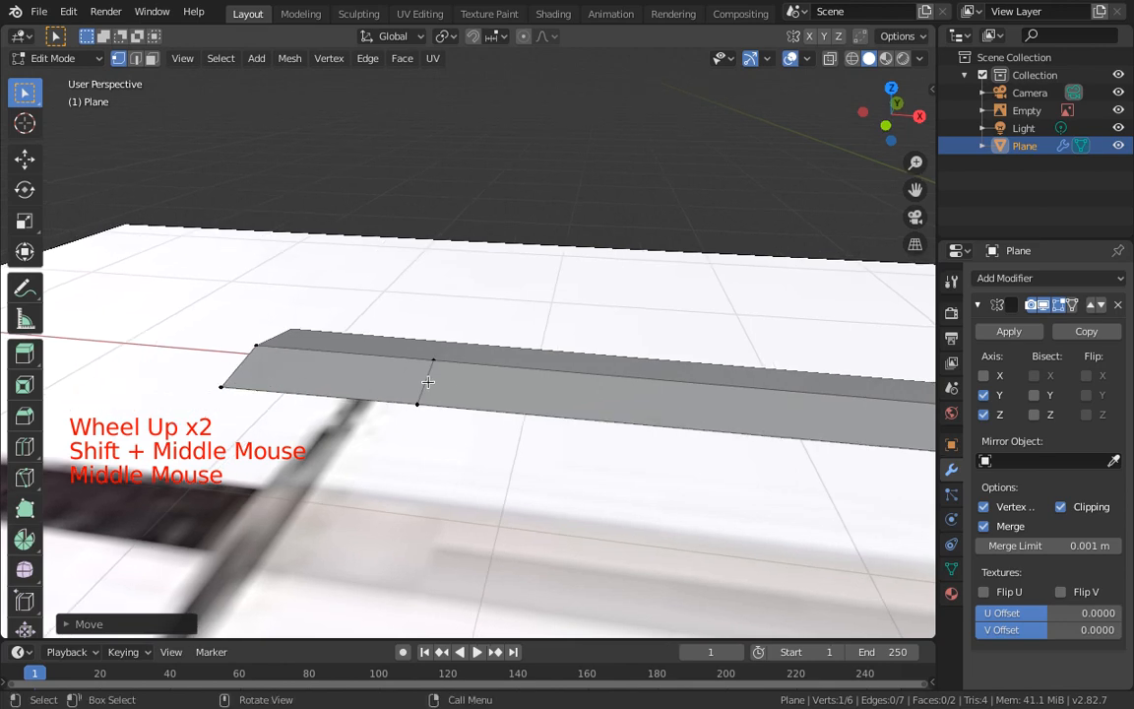
{"action": "key", "text": "2"}
{"action": "left_click", "coordinate": [433, 389]}
{"action": "key", "text": "v"}
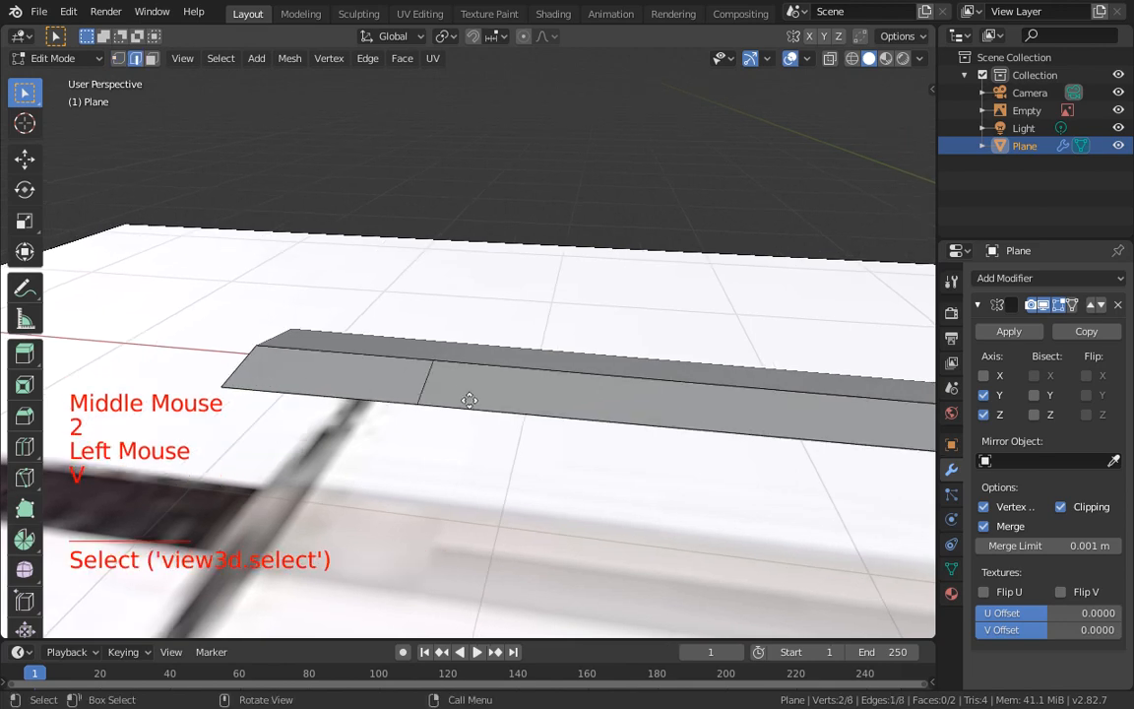
{"action": "left_click", "coordinate": [470, 400]}
{"action": "left_click", "coordinate": [118, 58]}
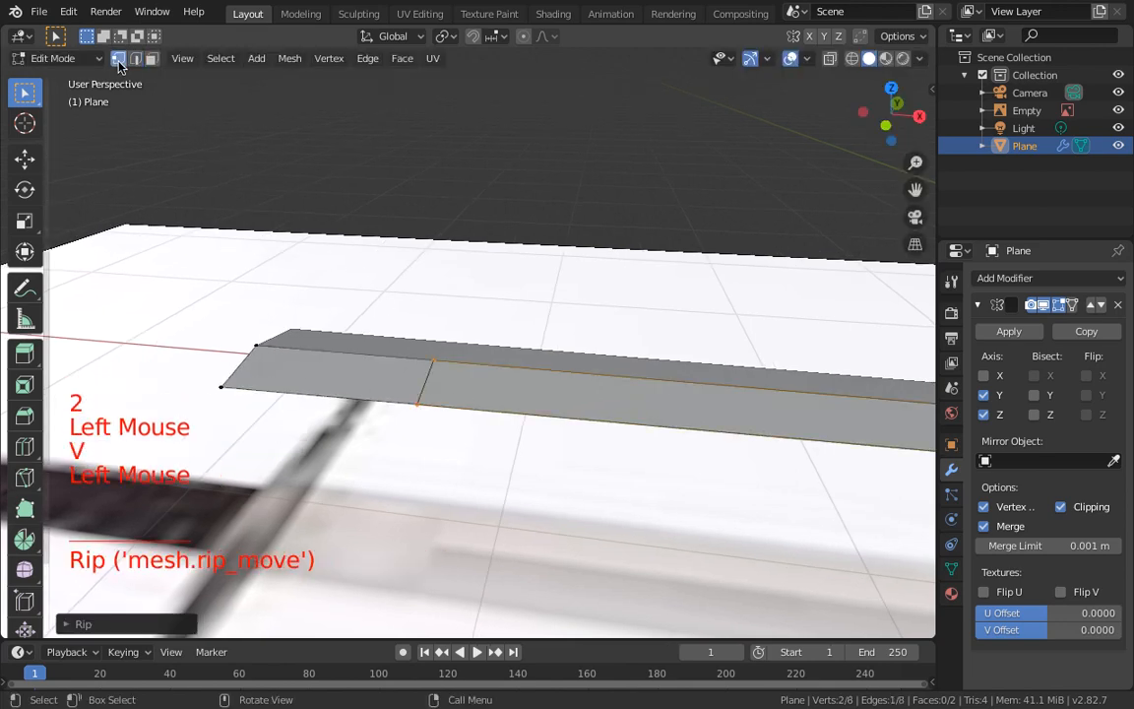
{"action": "left_click", "coordinate": [413, 406]}
{"action": "key", "text": "g"}
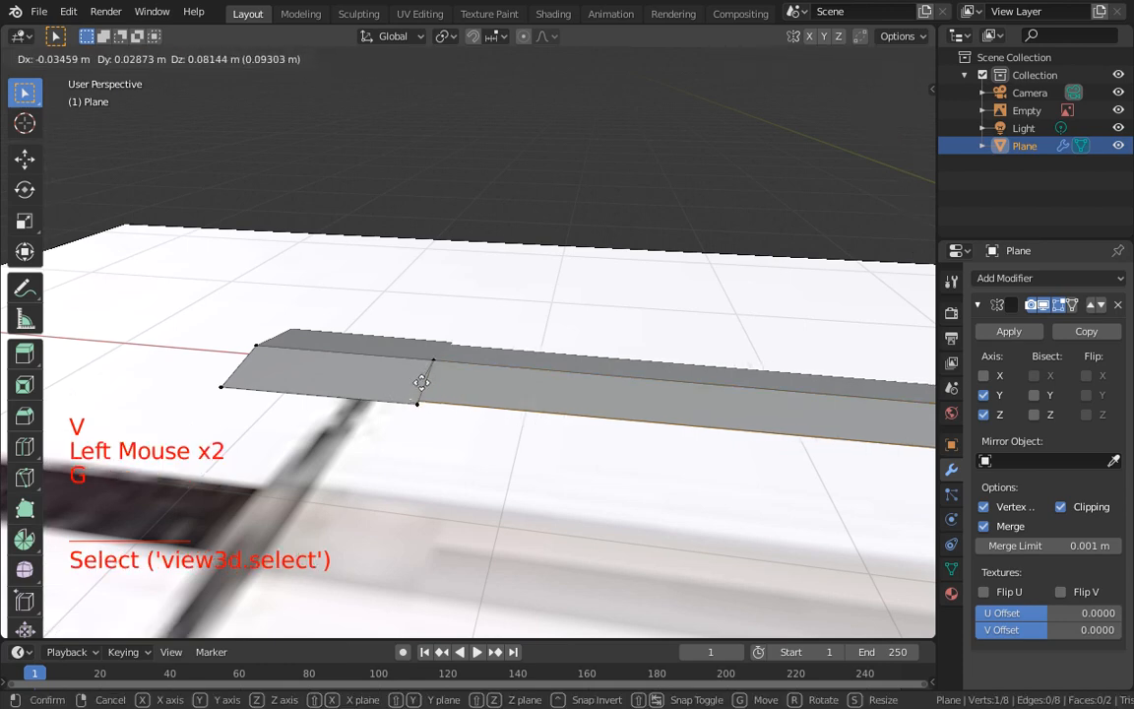
{"action": "right_click", "coordinate": [426, 402]}
{"action": "scroll", "coordinate": [302, 409], "scroll_direction": "up", "scroll_amount": 1}
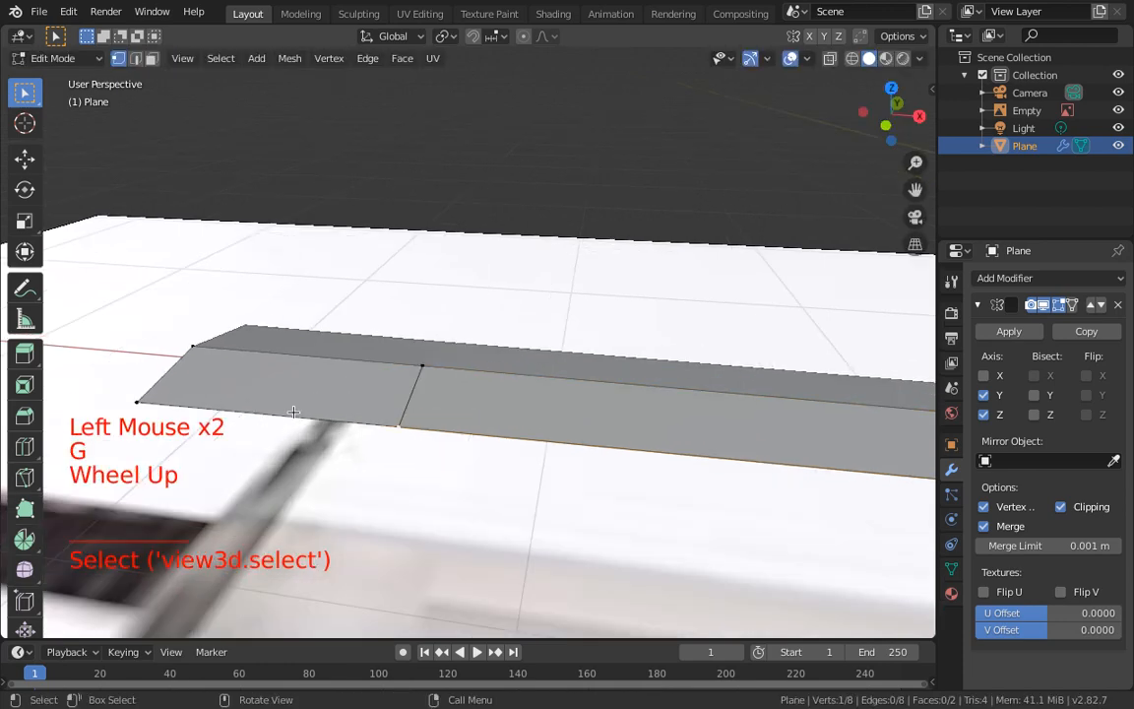
Step: Turn off Clipping in the Mirror modifier and deselect the whole mesh
{"action": "scroll", "coordinate": [298, 409], "scroll_direction": "up", "scroll_amount": 1, "text": "shift"}
{"action": "middle_click_drag", "start_coordinate": [298, 410], "coordinate": [455, 419], "text": "shift"}
{"action": "left_click", "coordinate": [1088, 510]}
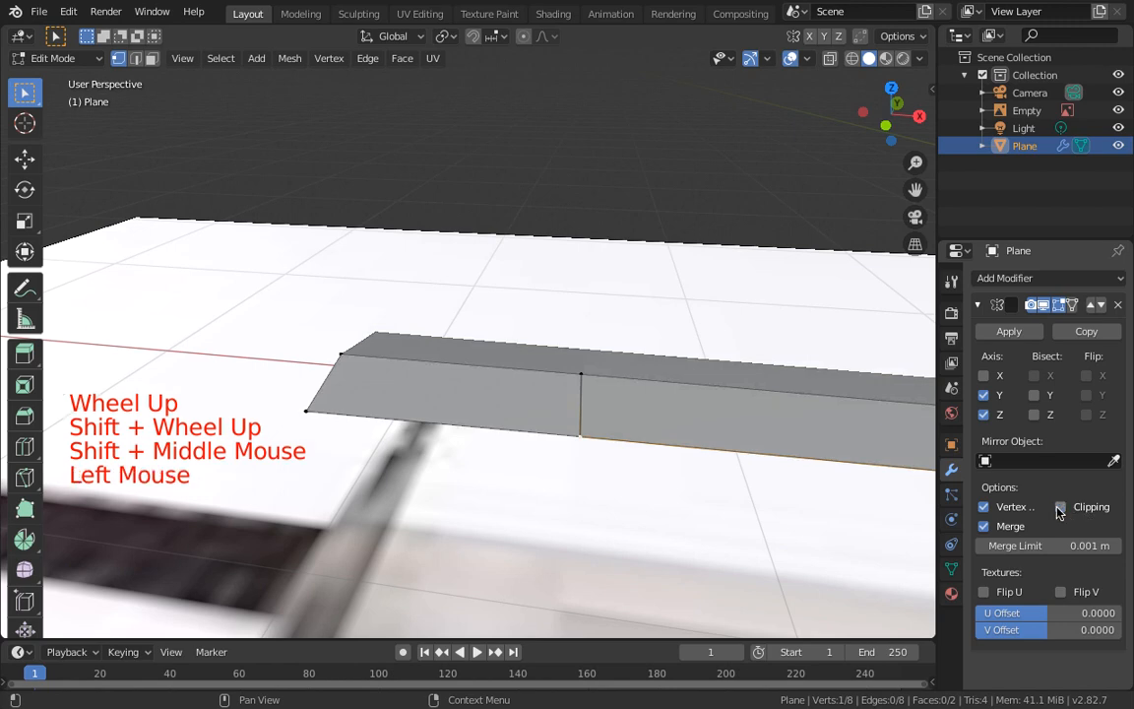
{"action": "key", "text": "a"}
{"action": "key", "text": "a"}
{"action": "key", "text": "a"}
{"action": "key", "text": "c"}
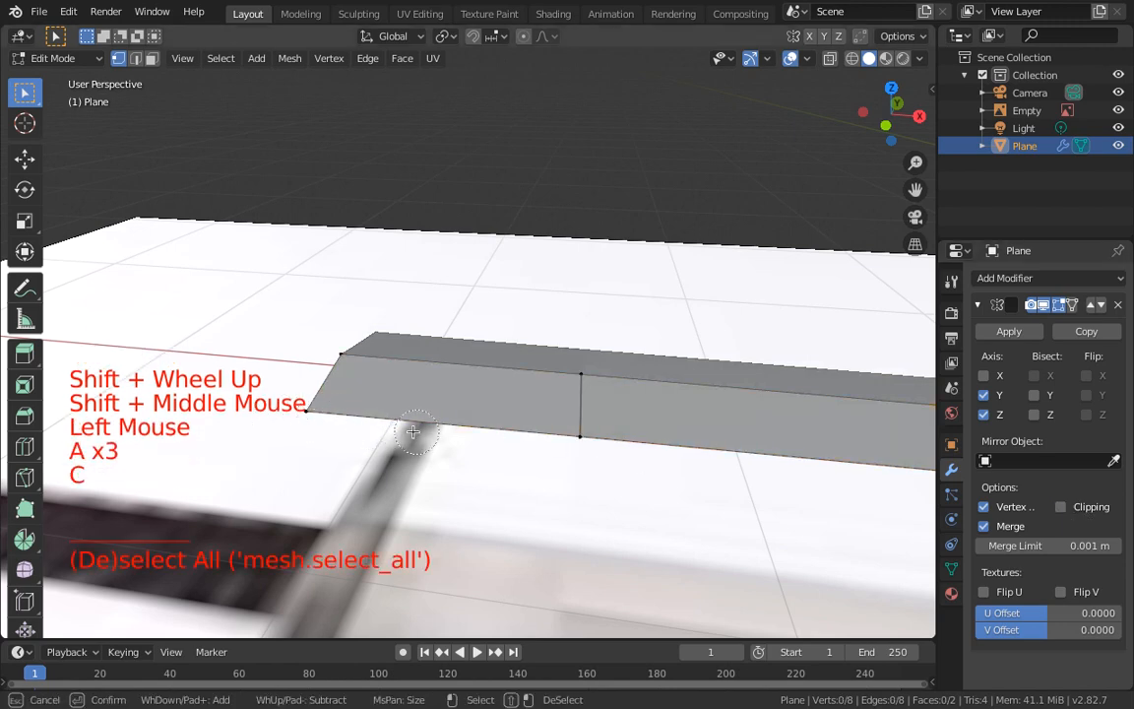
{"action": "right_click", "coordinate": [333, 409]}
Step: In edge mode, select the outer lengthwise edge of the short hilt-side section and raise it about 0.03 m along Z
{"action": "left_click", "coordinate": [143, 78]}
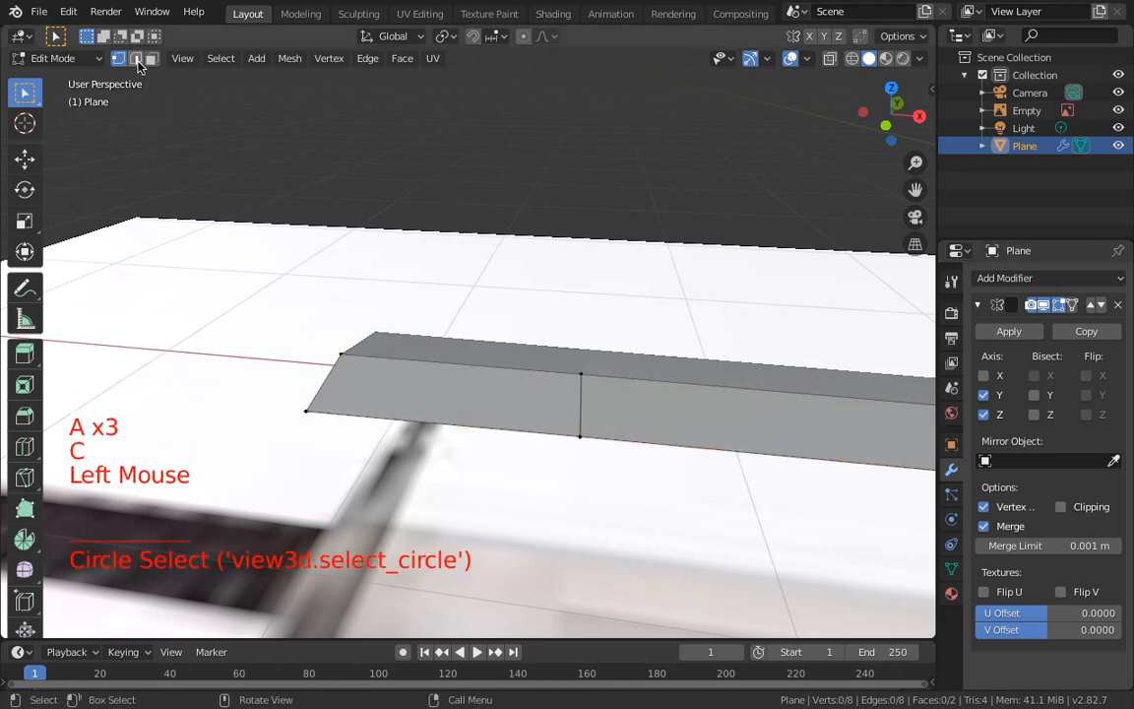
{"action": "left_click", "coordinate": [135, 58]}
{"action": "left_click", "coordinate": [456, 431]}
{"action": "middle_click_drag", "start_coordinate": [481, 440], "coordinate": [475, 435]}
{"action": "key", "text": "g"}
{"action": "key", "text": "z"}
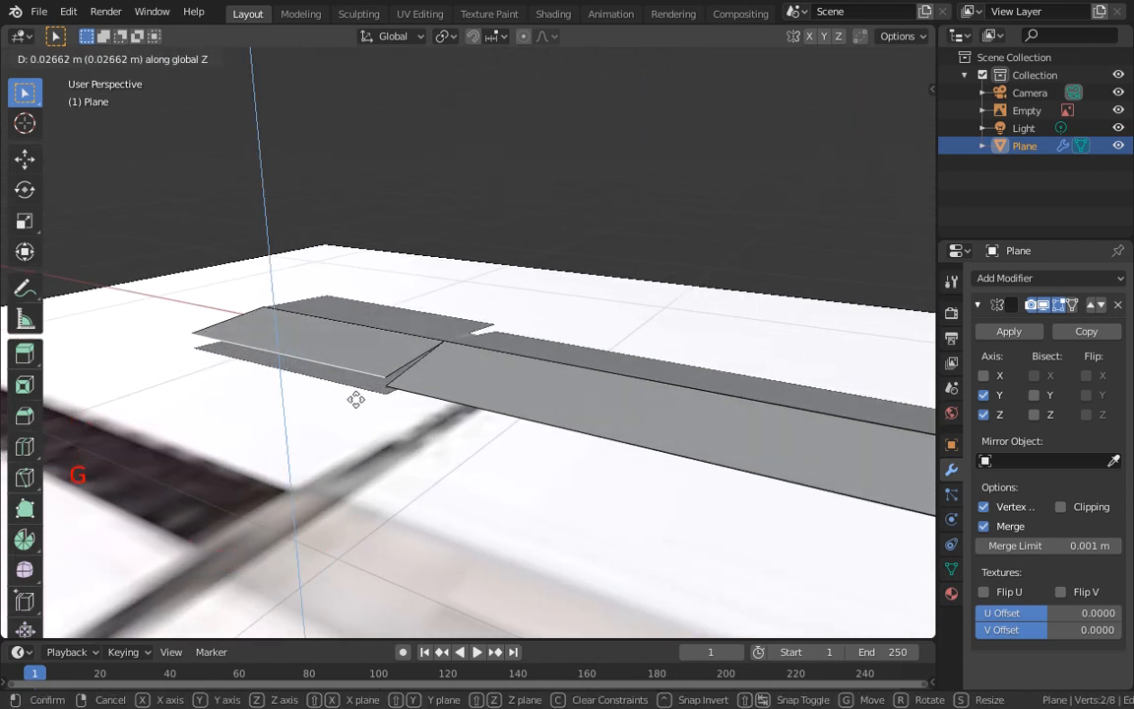
{"action": "left_click", "coordinate": [356, 397]}
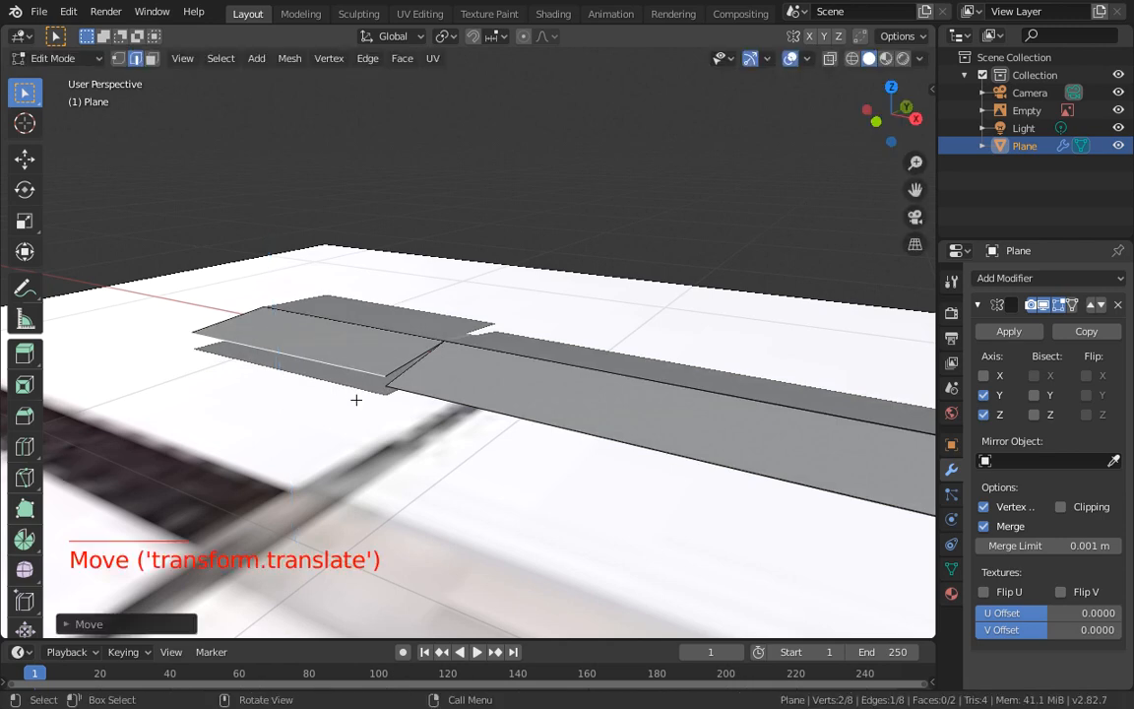
Step: Extrude the raised edge downward along Z and, with Mirror Clipping turned back on, move the new edge onto the mirror plane
{"action": "scroll", "coordinate": [356, 397], "scroll_direction": "up", "scroll_amount": 1}
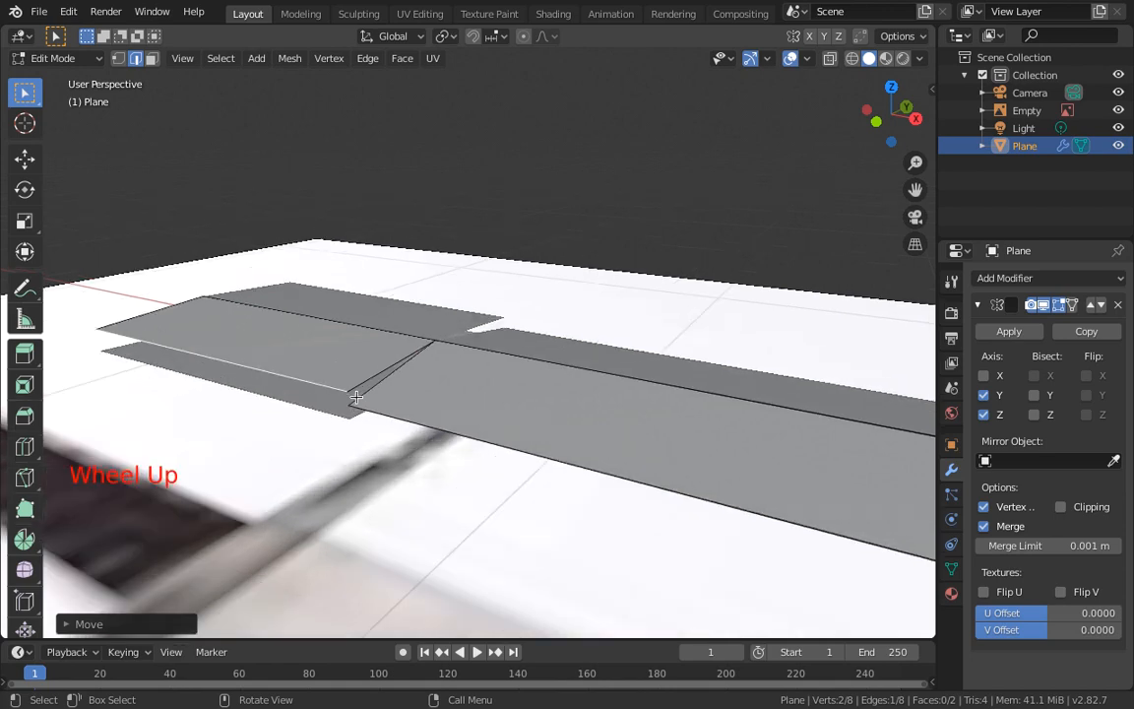
{"action": "key", "text": "e"}
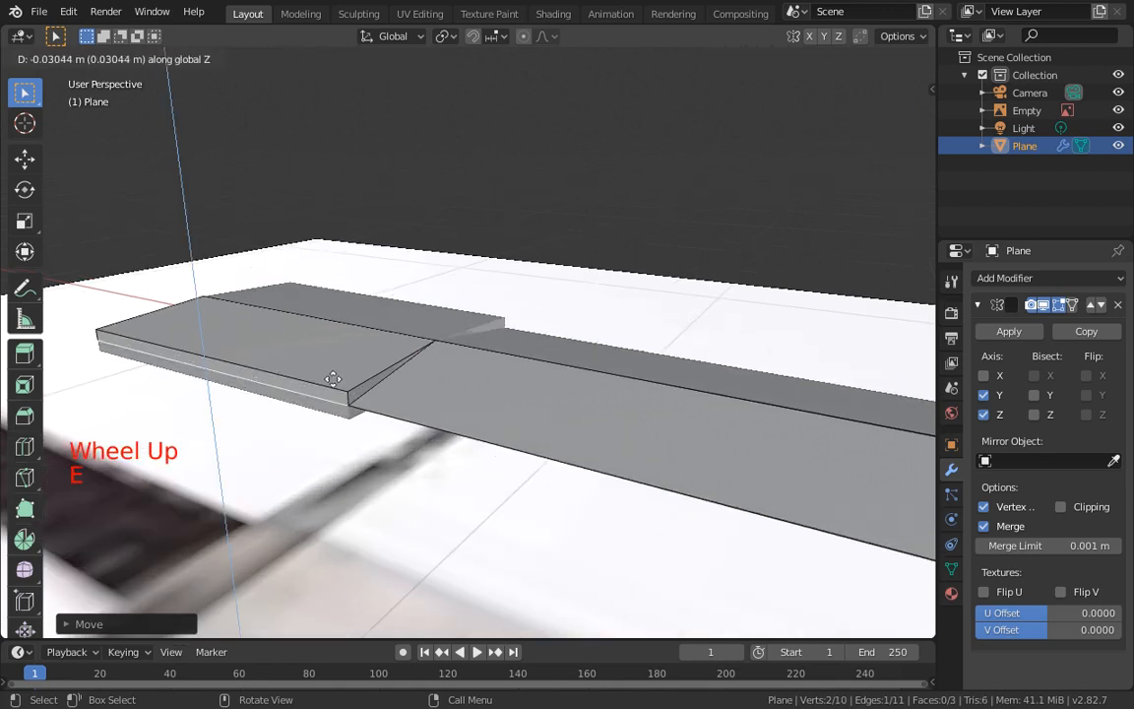
{"action": "left_click", "coordinate": [329, 380]}
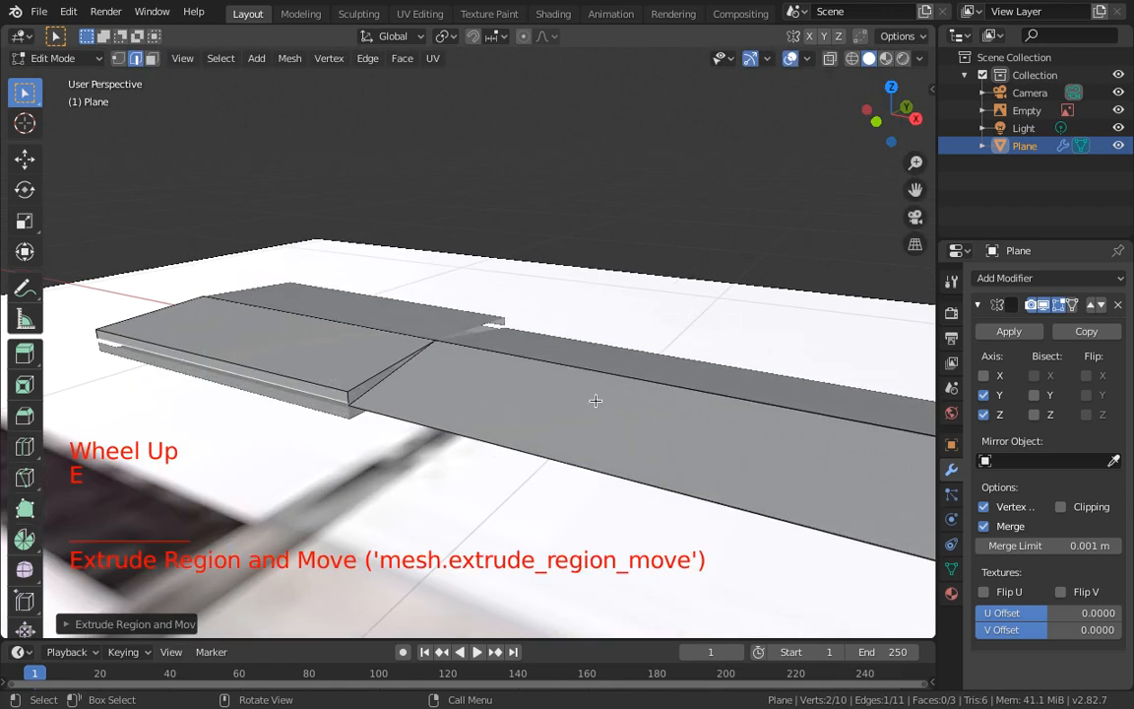
{"action": "left_click", "coordinate": [1062, 506]}
{"action": "key", "text": "g"}
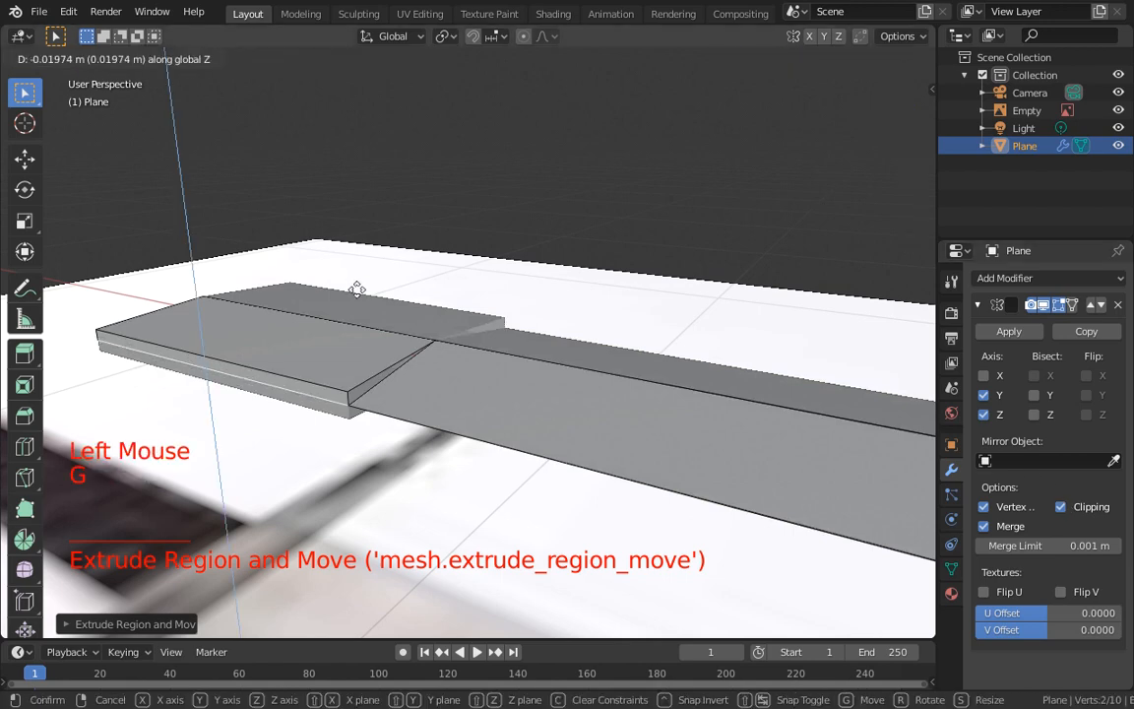
{"action": "left_click", "coordinate": [367, 351]}
Step: Switch to vertex selection and try moving the lower corner vertex where the thick hilt-side section meets the blade edge
{"action": "scroll", "coordinate": [360, 403], "scroll_direction": "up", "scroll_amount": 2}
{"action": "middle_click_drag", "start_coordinate": [358, 405], "coordinate": [400, 404], "text": "shift"}
{"action": "scroll", "coordinate": [367, 395], "scroll_direction": "up", "scroll_amount": 2}
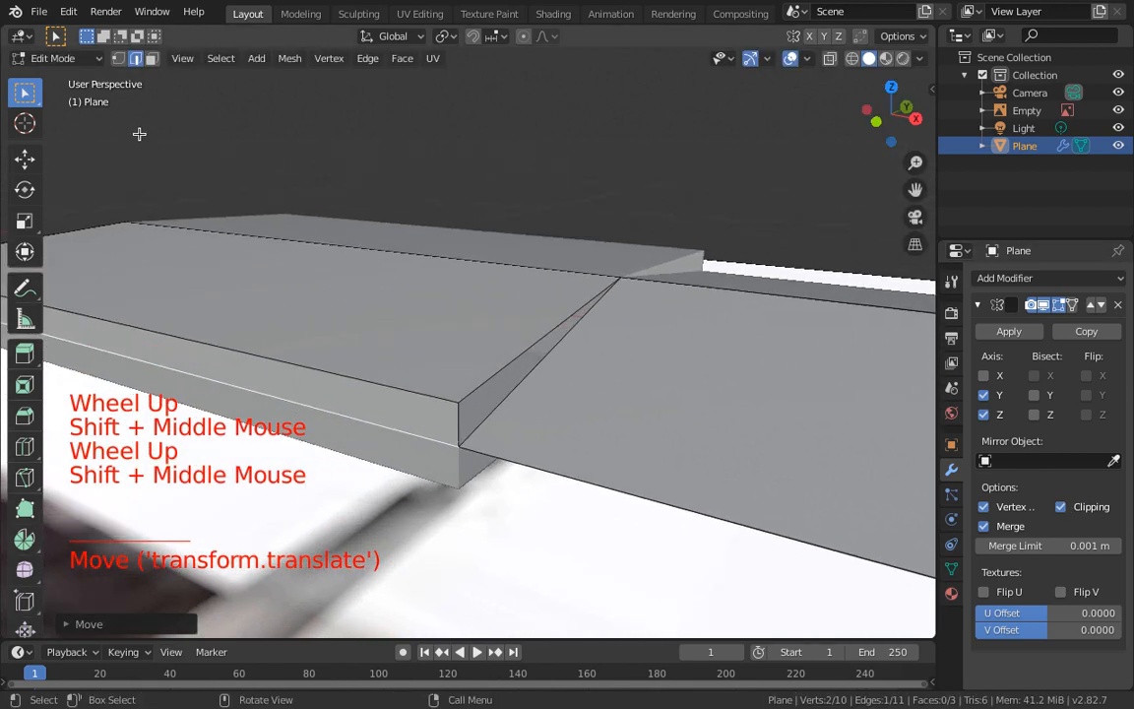
{"action": "left_click", "coordinate": [443, 444]}
{"action": "scroll", "coordinate": [446, 448], "scroll_direction": "up", "scroll_amount": 1}
{"action": "scroll", "coordinate": [502, 454], "scroll_direction": "down", "scroll_amount": 2}
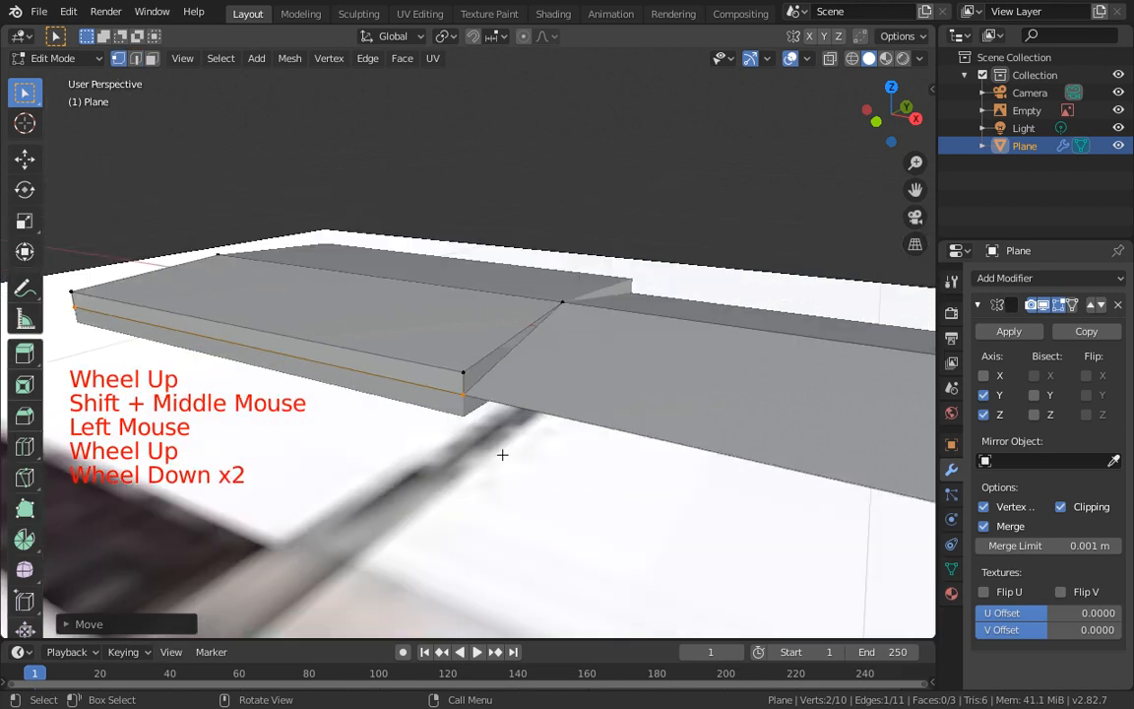
{"action": "left_click", "coordinate": [466, 402]}
{"action": "key", "text": "g"}
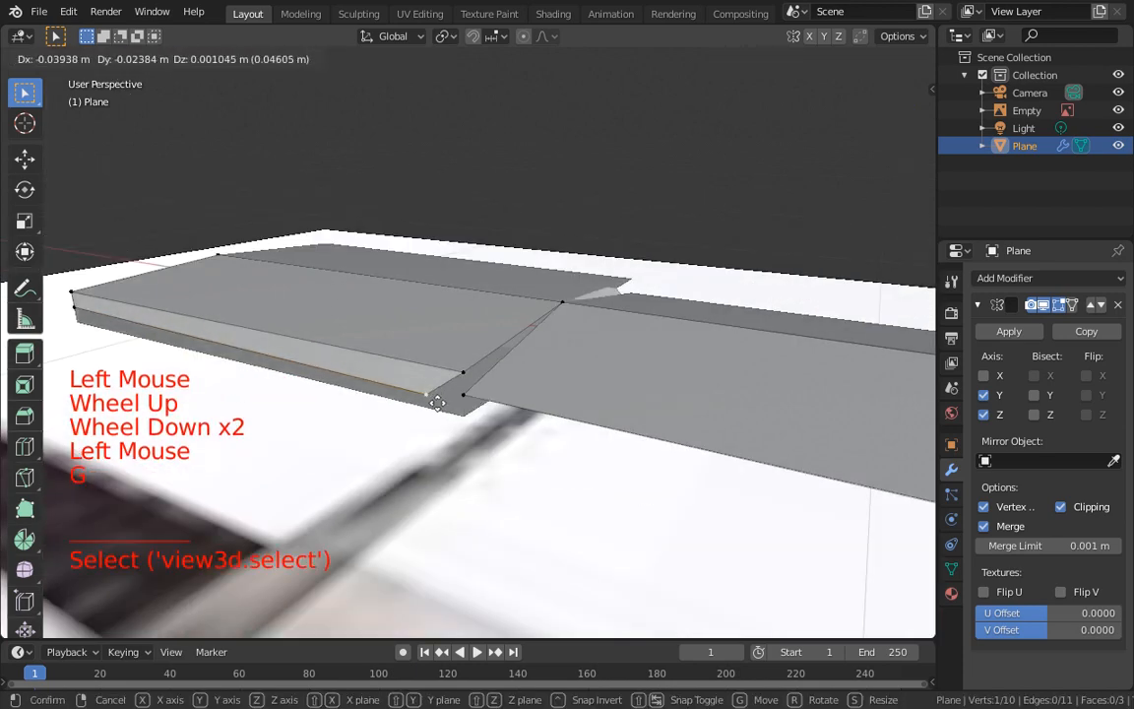
{"action": "right_click", "coordinate": [450, 404]}
{"action": "scroll", "coordinate": [491, 407], "scroll_direction": "up", "scroll_amount": 1}
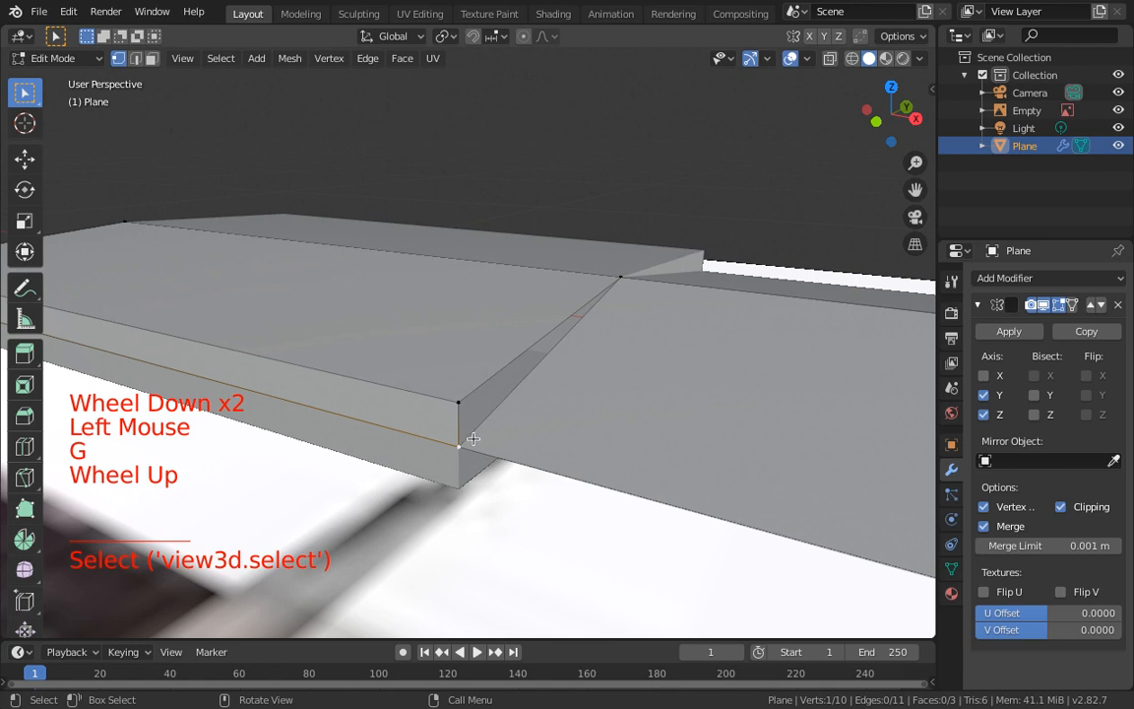
Step: In wireframe shading, box-select the overlapping vertices at the hilt-side section's lower front corner and merge them At Center
{"action": "key", "text": "z"}
{"action": "key", "text": "a"}
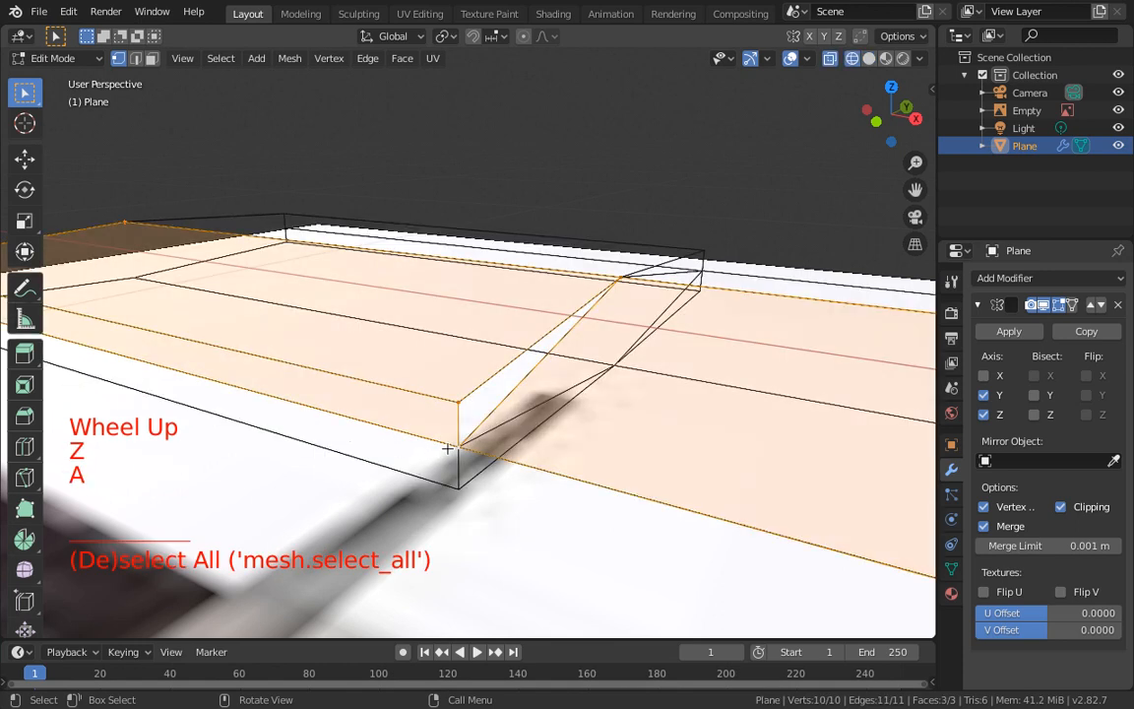
{"action": "key", "text": "a"}
{"action": "key", "text": "a"}
{"action": "key", "text": "b"}
{"action": "left_click_drag", "start_coordinate": [433, 421], "coordinate": [476, 462]}
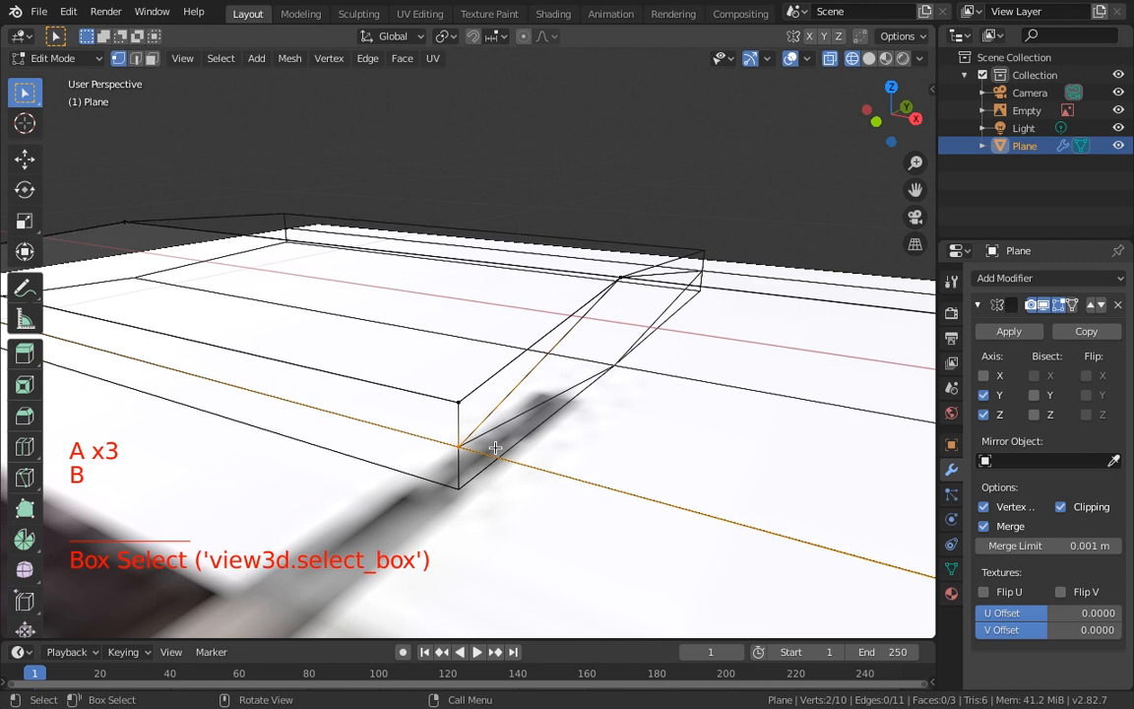
{"action": "key", "text": "alt"}
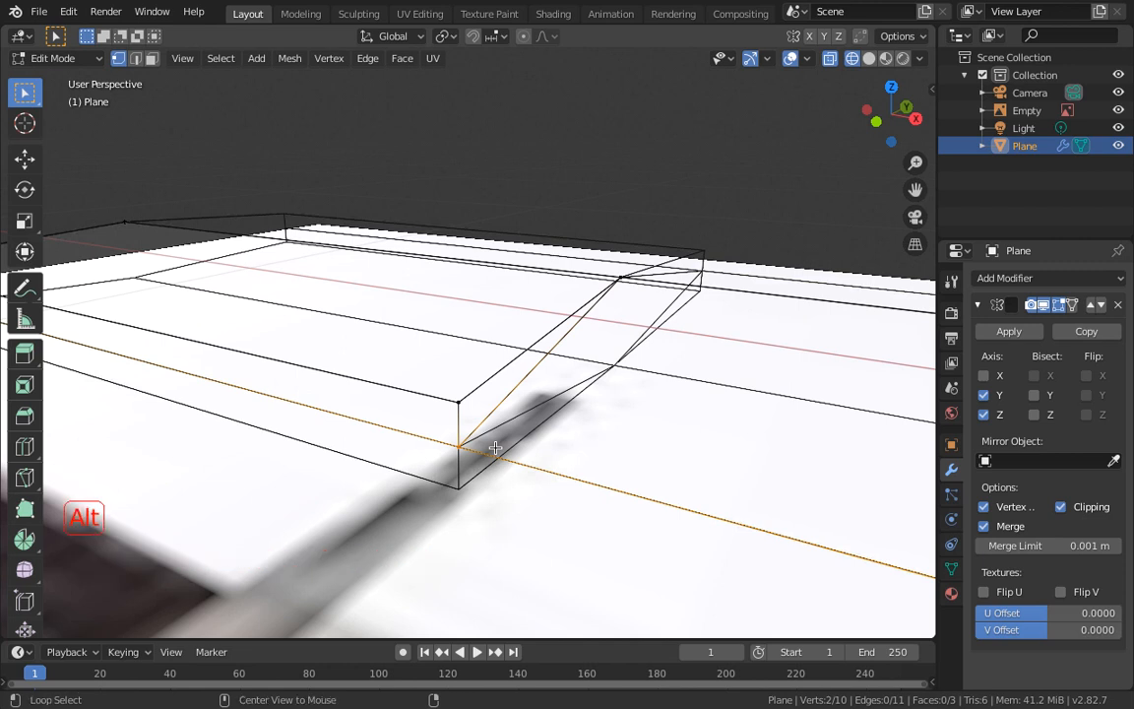
{"action": "key", "text": "alt+m"}
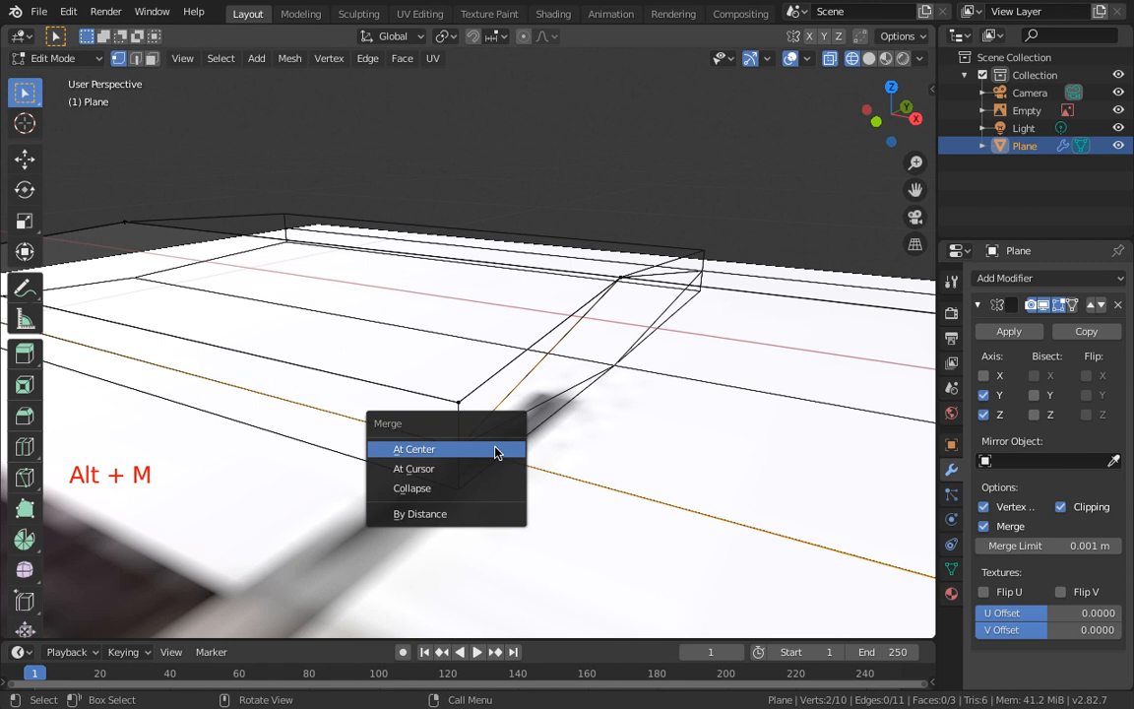
{"action": "left_click", "coordinate": [445, 452]}
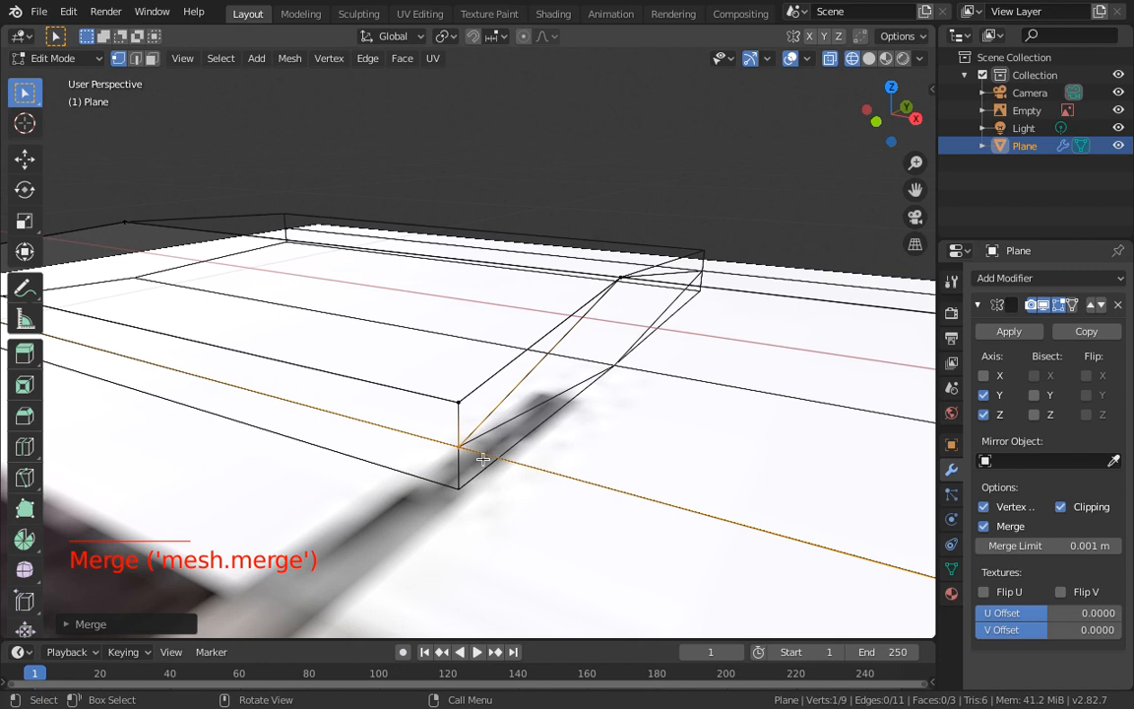
Step: Return to solid shading and try moving the merged corner vertex to check that the two blade sections are joined
{"action": "key", "text": "a"}
{"action": "key", "text": "a"}
{"action": "key", "text": "a"}
{"action": "key", "text": "z"}
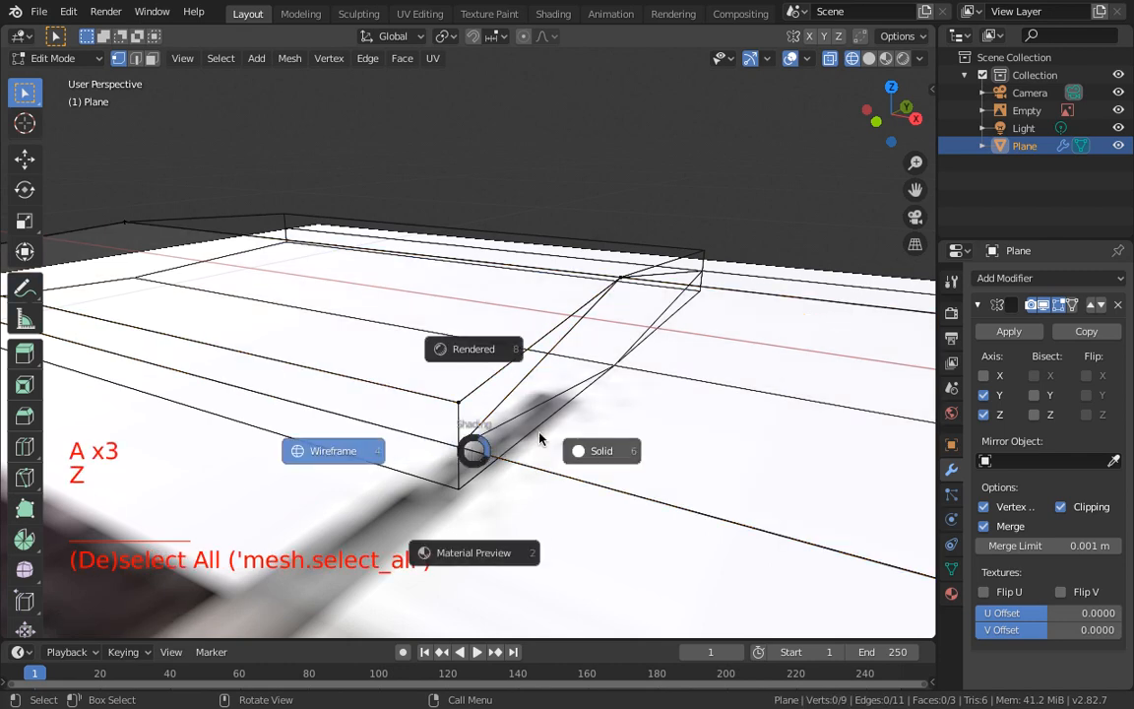
{"action": "left_click", "coordinate": [462, 448]}
{"action": "key", "text": "g"}
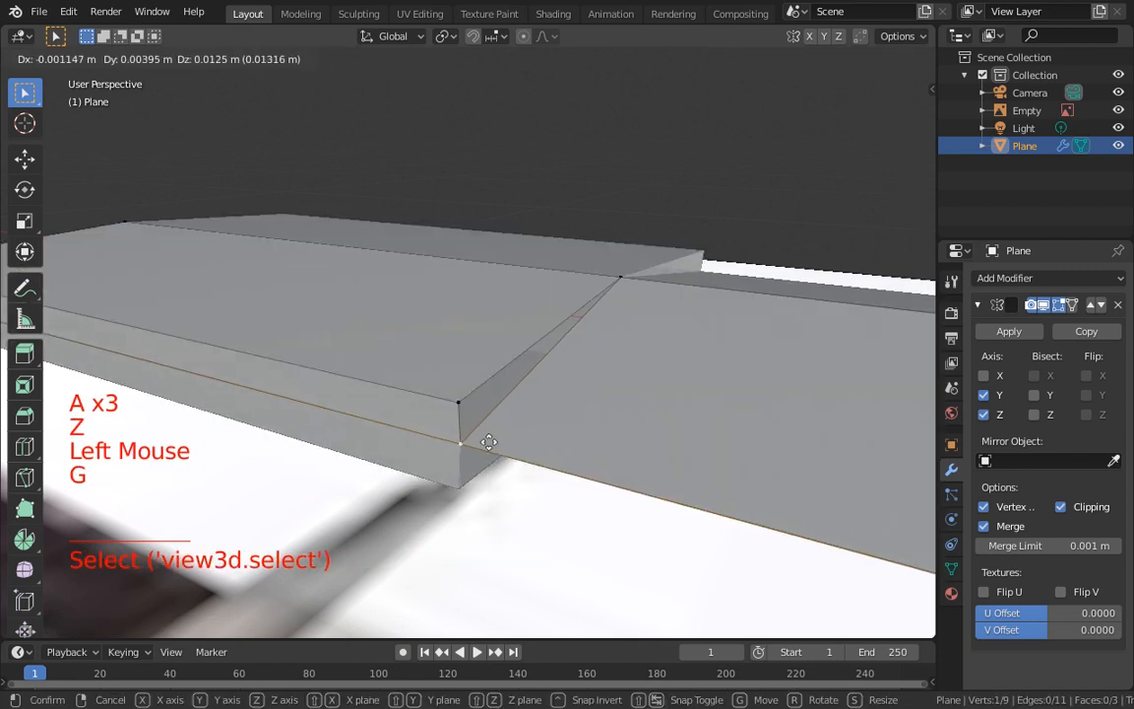
{"action": "left_click", "coordinate": [486, 431]}
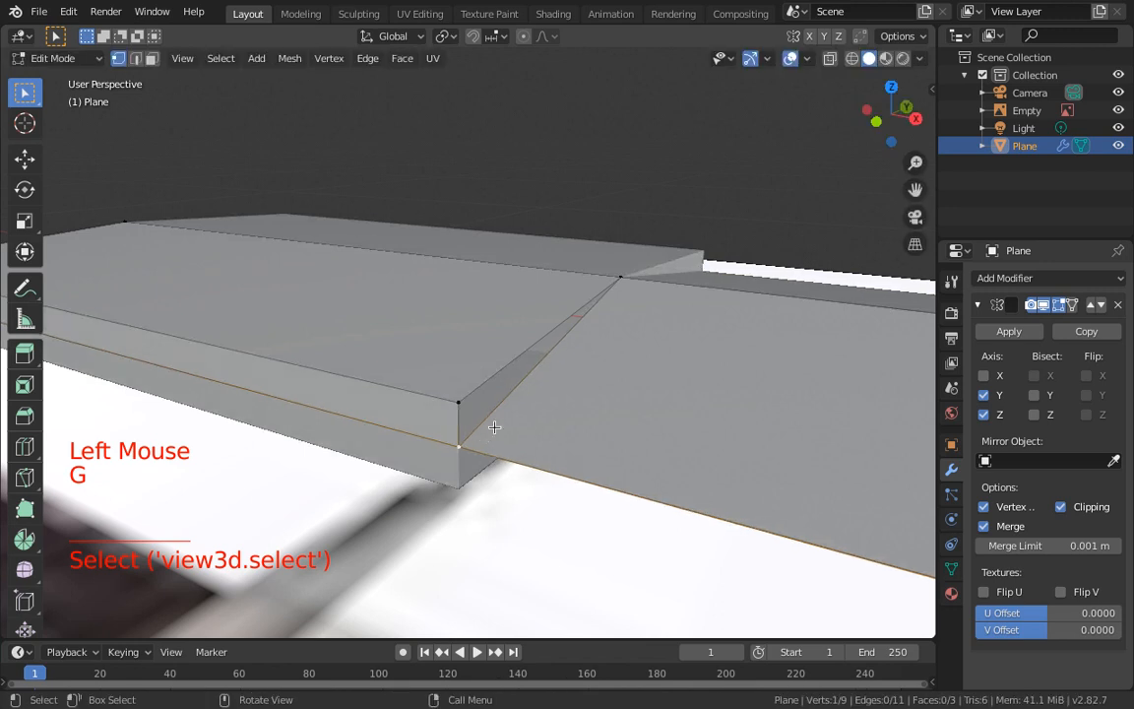
Step: Circle-select the three vertices around the triangular gap where the thick hilt-side section meets the blade and fill it with a face
{"action": "key", "text": "a"}
{"action": "key", "text": "a"}
{"action": "key", "text": "a"}
{"action": "key", "text": "c"}
{"action": "left_click", "coordinate": [488, 426]}
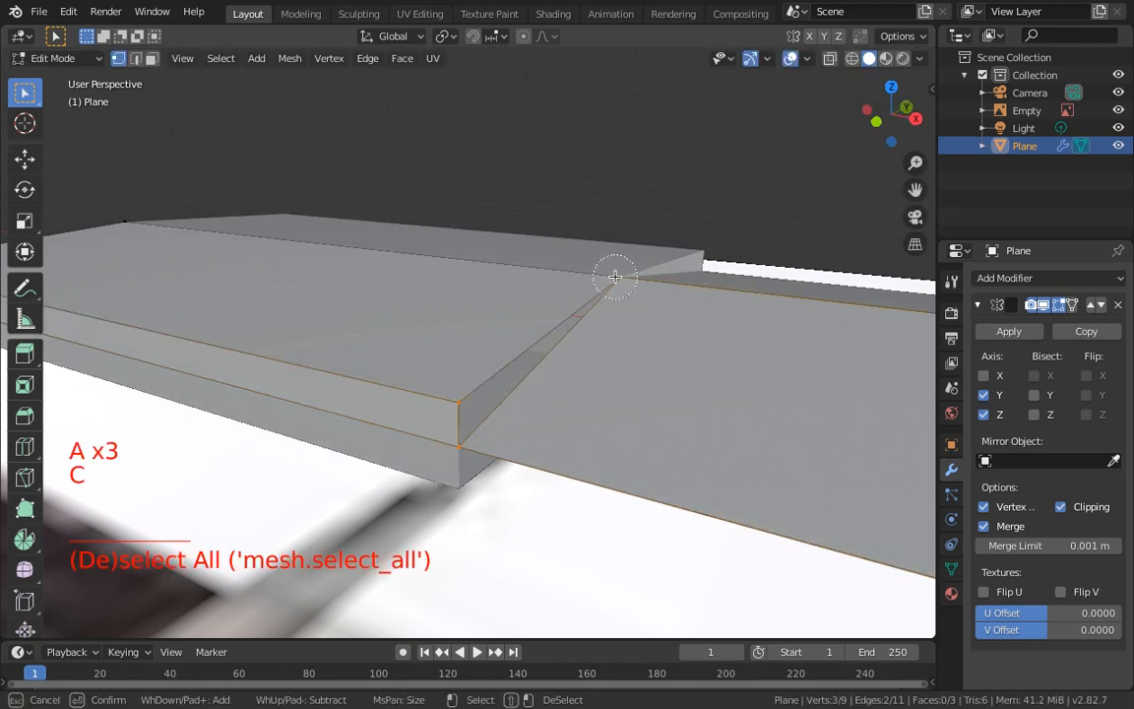
{"action": "right_click", "coordinate": [646, 329]}
{"action": "key", "text": "f"}
{"action": "mouse_move", "coordinate": [603, 385]}
{"action": "middle_mouse_down"}
{"action": "mouse_move", "coordinate": [587, 385]}
{"action": "mouse_move", "coordinate": [612, 396]}
{"action": "middle_mouse_up"}
{"action": "scroll", "coordinate": [596, 379], "scroll_direction": "down", "scroll_amount": 2}
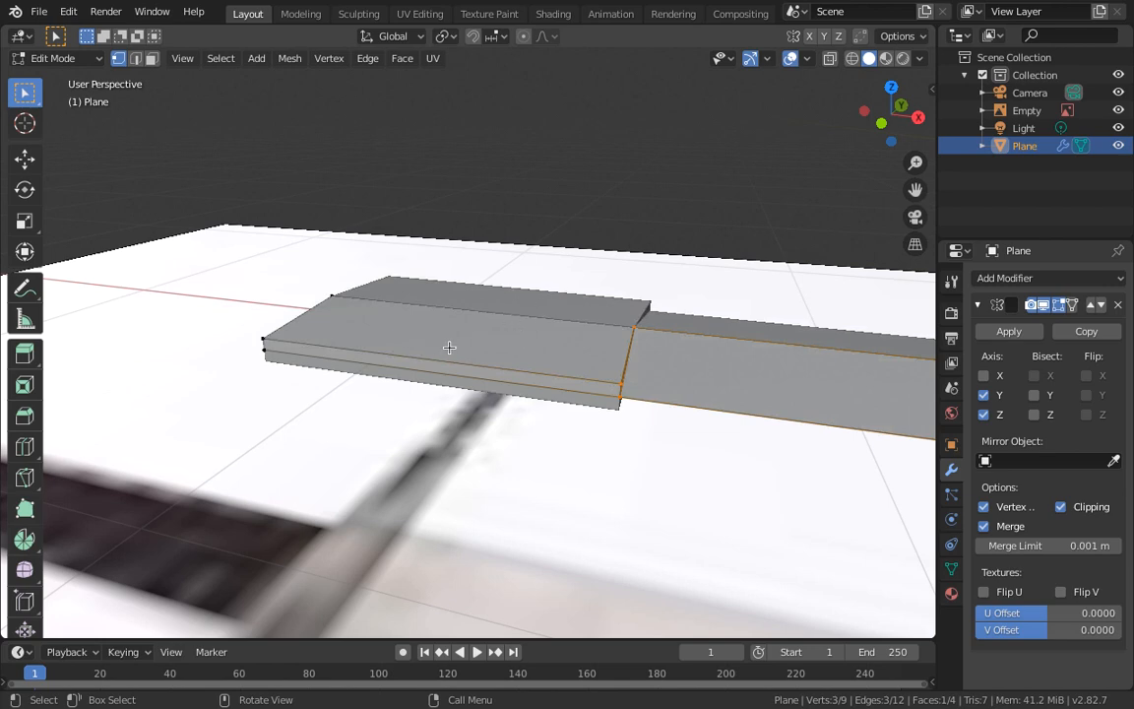
Step: Examine the blade from above and in perspective along its length, including the step between the thick and thin sections
{"action": "scroll", "coordinate": [449, 346], "scroll_direction": "down", "scroll_amount": 2}
{"action": "left_click", "coordinate": [891, 87]}
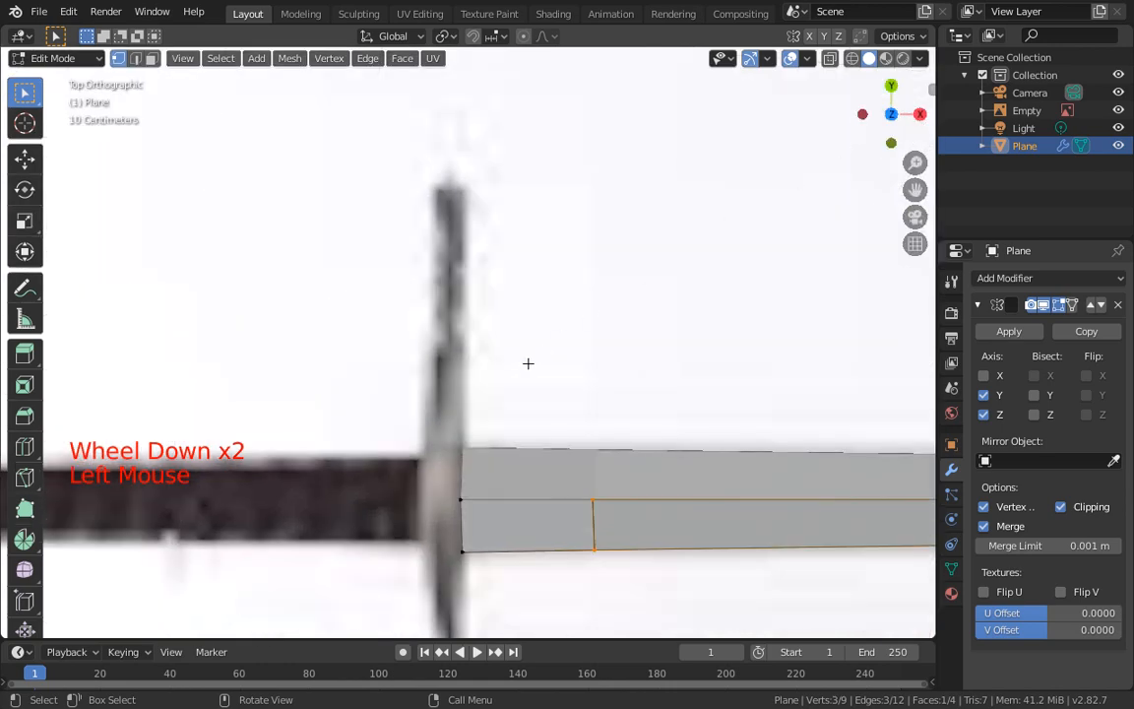
{"action": "scroll", "coordinate": [512, 384], "scroll_direction": "down", "scroll_amount": 2}
{"action": "middle_click_drag", "start_coordinate": [498, 415], "coordinate": [522, 331], "text": "shift"}
{"action": "scroll", "coordinate": [514, 346], "scroll_direction": "down", "scroll_amount": 1}
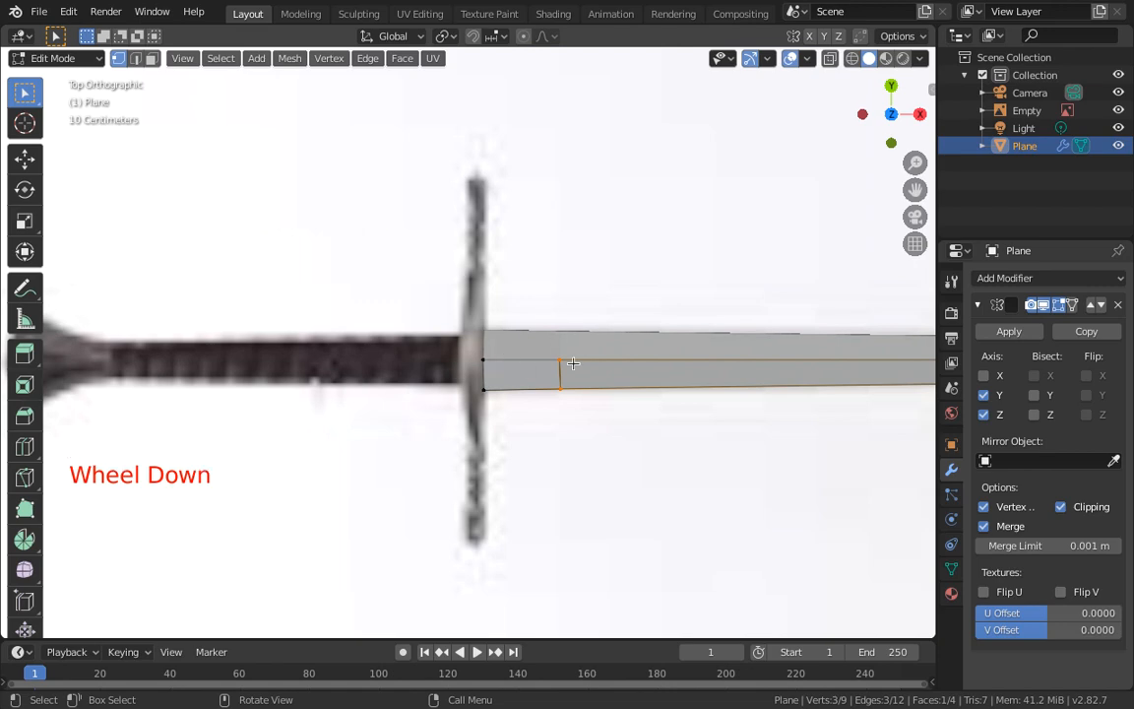
{"action": "middle_click_drag", "start_coordinate": [616, 366], "coordinate": [404, 367], "text": "shift"}
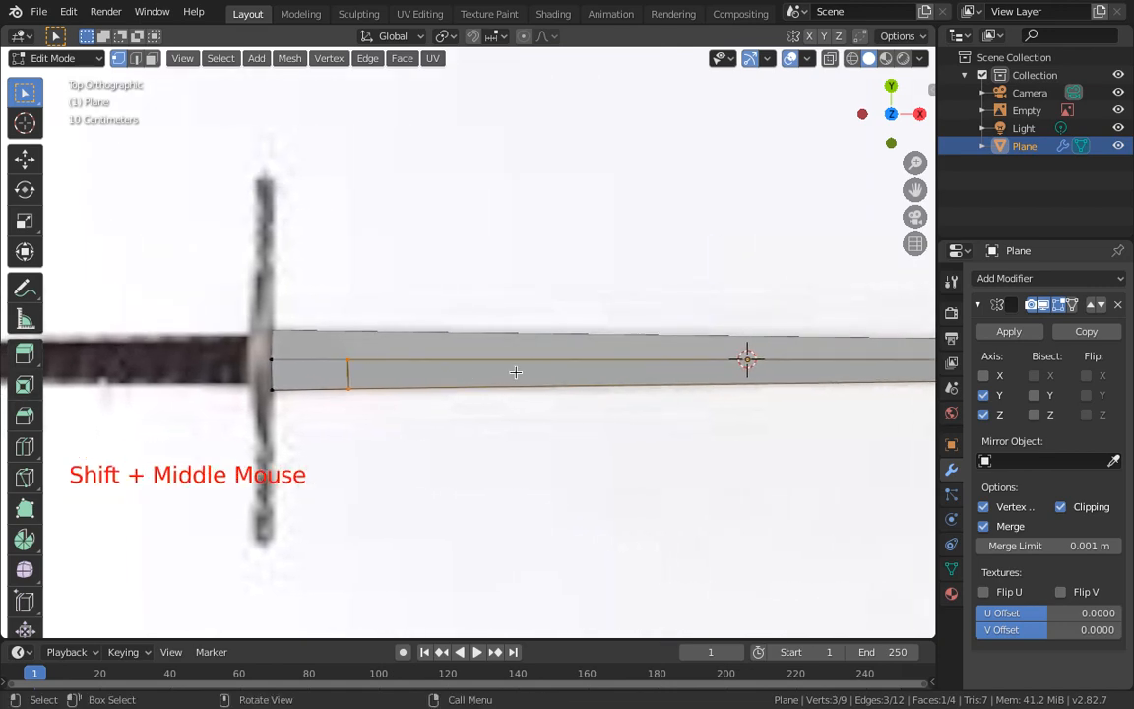
{"action": "middle_click_drag", "start_coordinate": [495, 380], "coordinate": [451, 257]}
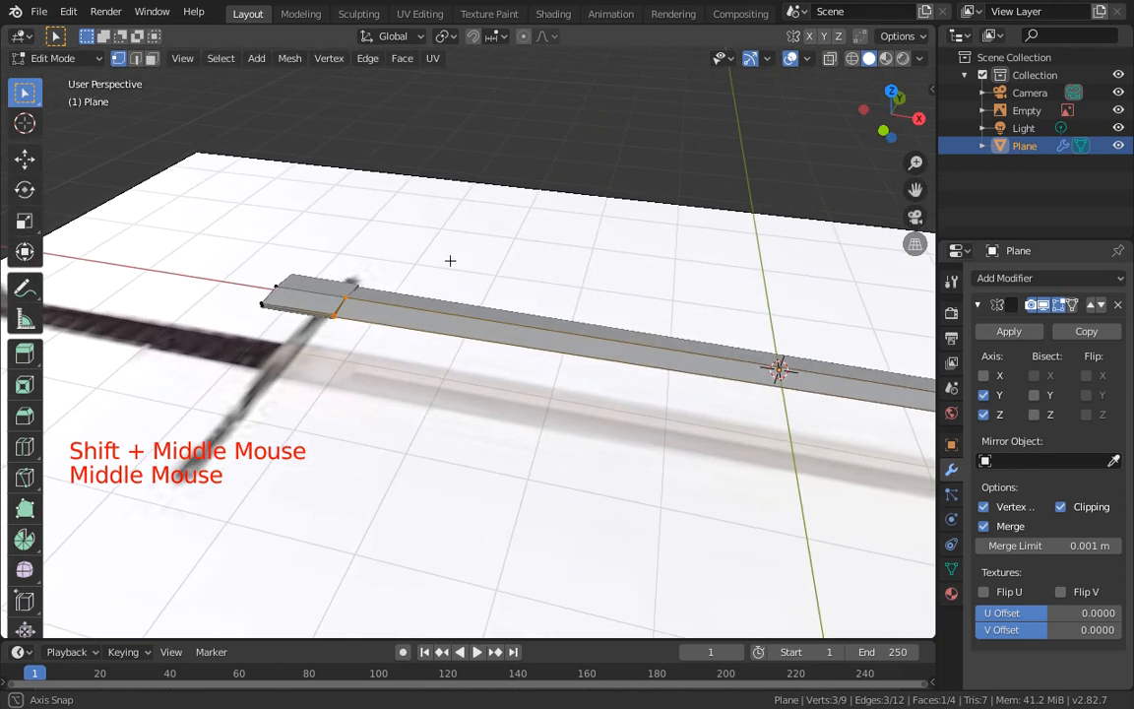
{"action": "scroll", "coordinate": [393, 317], "scroll_direction": "up", "scroll_amount": 1}
{"action": "middle_click_drag", "start_coordinate": [427, 317], "coordinate": [332, 308], "text": "shift"}
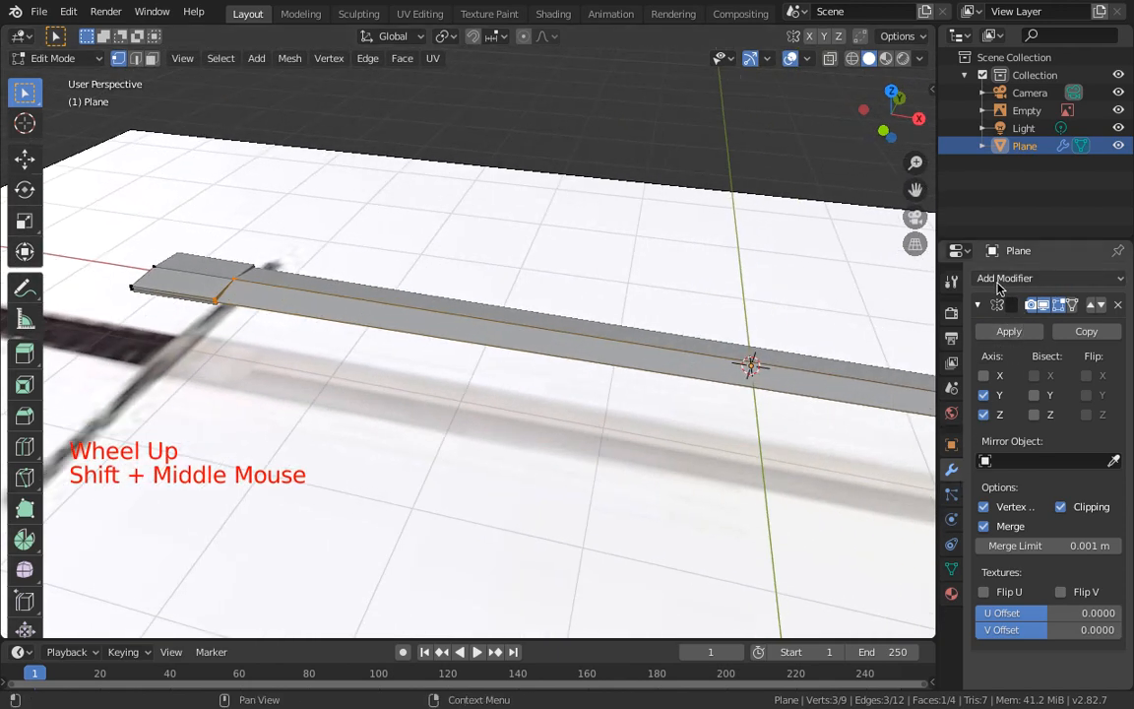
{"action": "middle_click_drag", "start_coordinate": [685, 351], "coordinate": [601, 370], "text": "shift"}
{"action": "scroll", "coordinate": [685, 390], "scroll_direction": "down", "scroll_amount": 1}
{"action": "scroll", "coordinate": [683, 354], "scroll_direction": "up", "scroll_amount": 3}
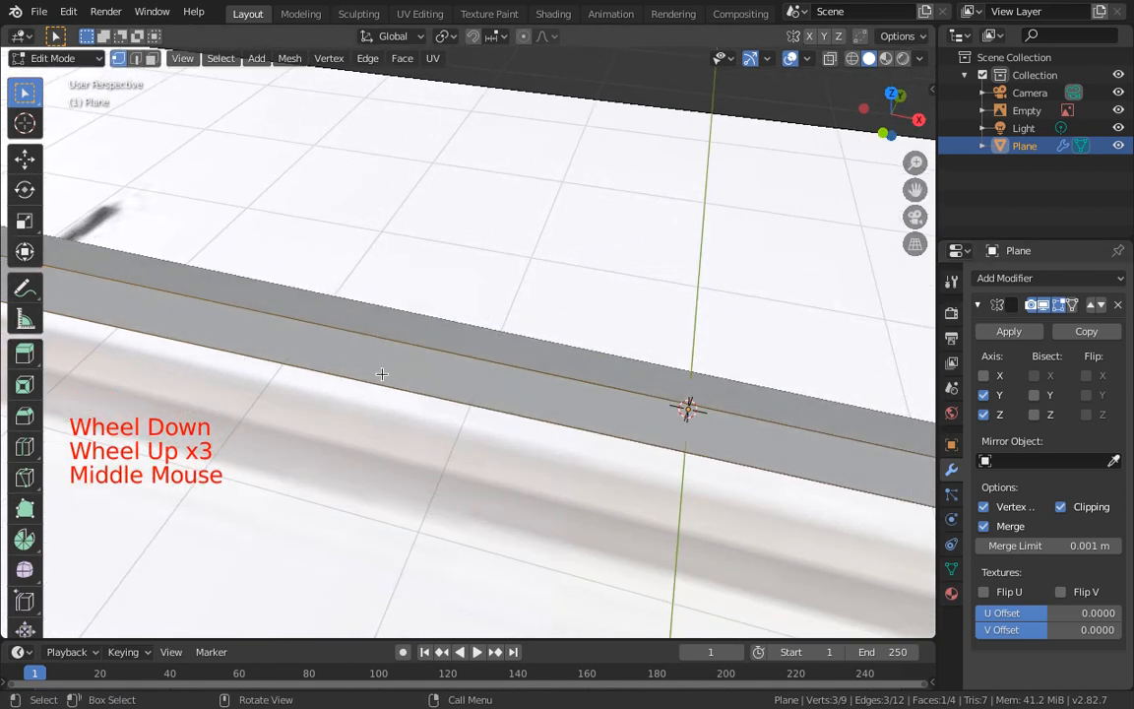
{"action": "middle_click_drag", "start_coordinate": [465, 391], "coordinate": [379, 257]}
{"action": "middle_click_drag", "start_coordinate": [807, 322], "coordinate": [775, 371]}
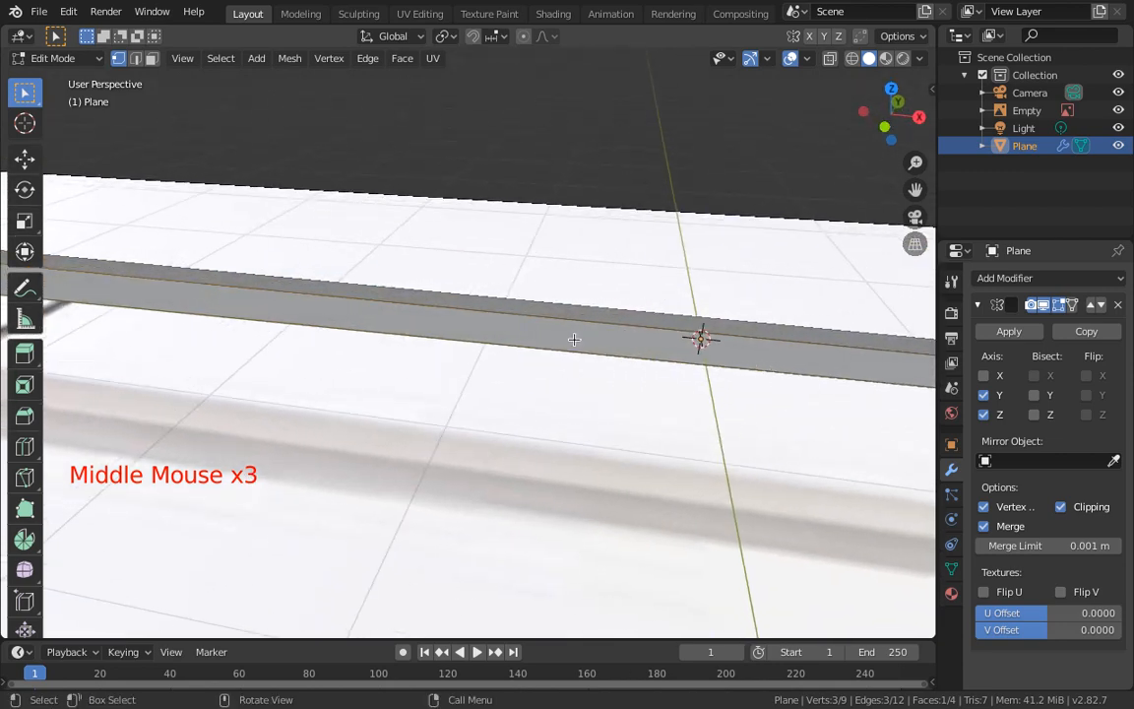
{"action": "scroll", "coordinate": [538, 337], "scroll_direction": "down", "scroll_amount": 2}
{"action": "middle_click_drag", "start_coordinate": [482, 337], "coordinate": [674, 362], "text": "shift"}
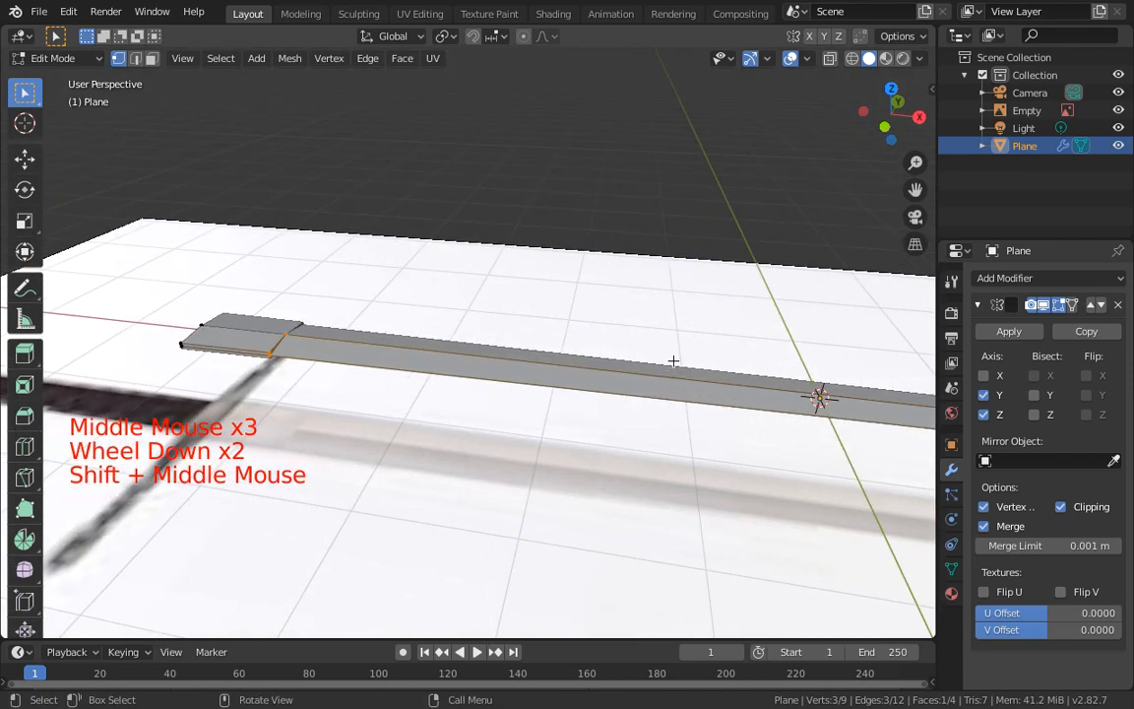
{"action": "scroll", "coordinate": [906, 319], "scroll_direction": "up", "scroll_amount": 1}
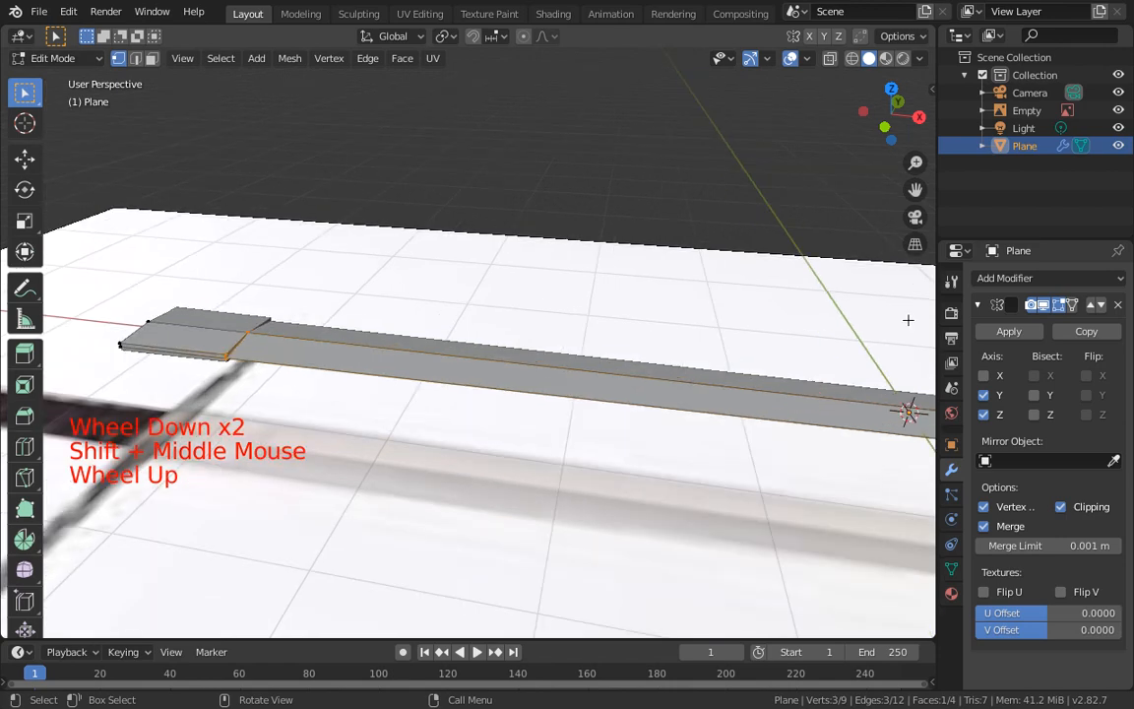
Step: Switch the blade to Object Mode and apply its Mirror modifier
{"action": "left_click", "coordinate": [1004, 332]}
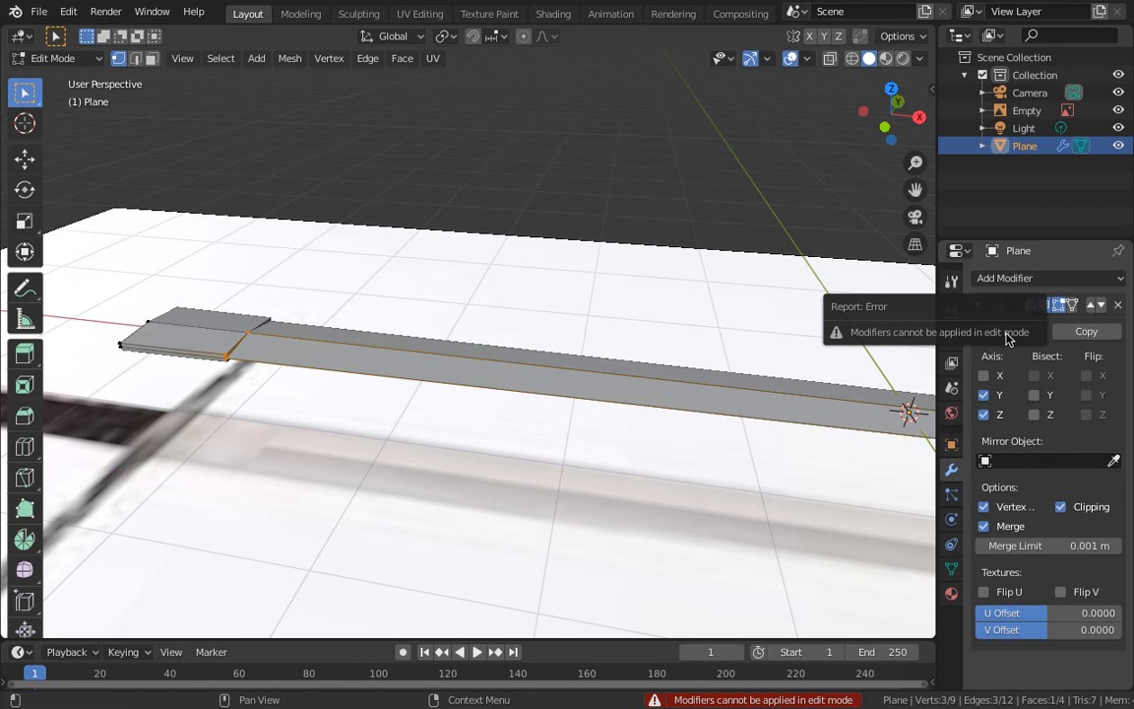
{"action": "left_click", "coordinate": [59, 58]}
{"action": "left_click", "coordinate": [67, 72]}
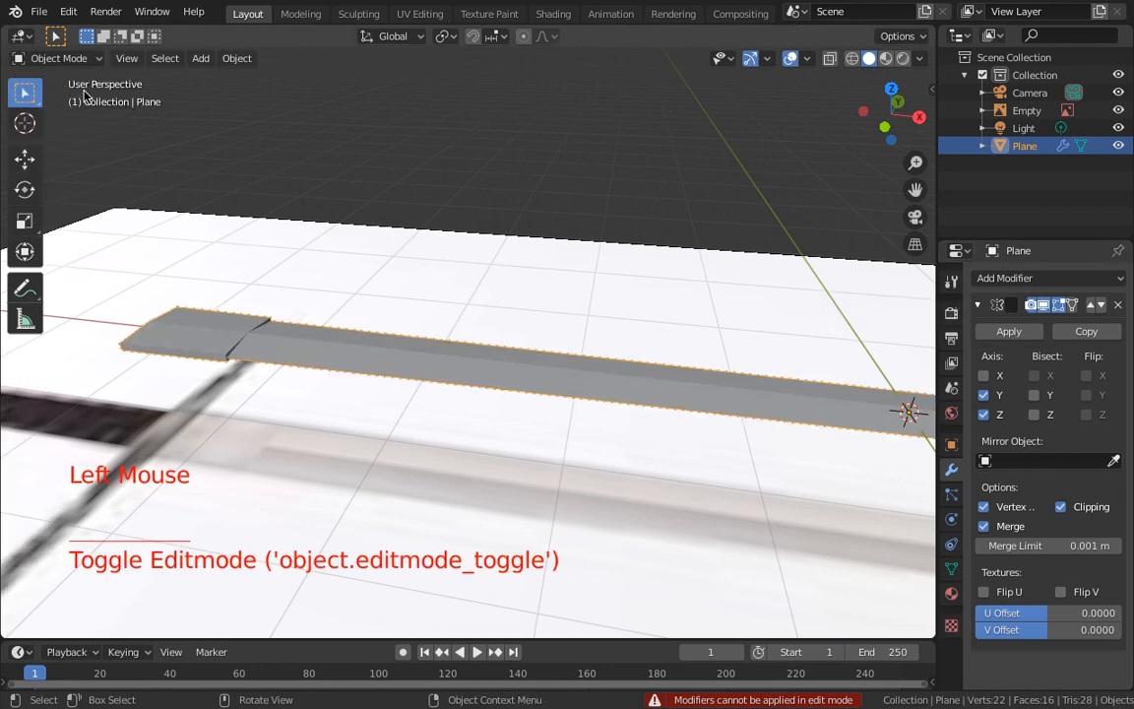
{"action": "left_click", "coordinate": [1008, 331]}
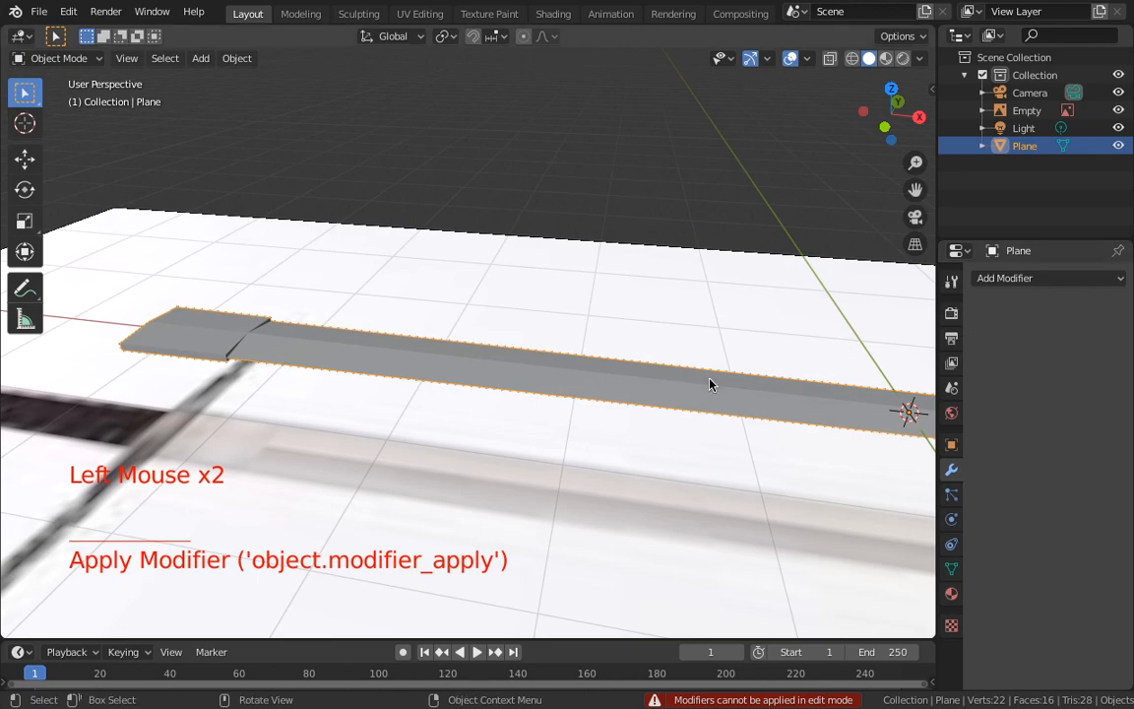
Step: Return to Edit Mode and select the blade's entire mesh
{"action": "key", "text": "Tab"}
{"action": "middle_click_drag", "start_coordinate": [703, 368], "coordinate": [561, 365]}
{"action": "scroll", "coordinate": [560, 332], "scroll_direction": "down", "scroll_amount": 4}
{"action": "scroll", "coordinate": [533, 316], "scroll_direction": "down", "scroll_amount": 2}
{"action": "scroll", "coordinate": [534, 327], "scroll_direction": "up", "scroll_amount": 1}
{"action": "scroll", "coordinate": [539, 327], "scroll_direction": "down", "scroll_amount": 2}
{"action": "scroll", "coordinate": [590, 395], "scroll_direction": "up", "scroll_amount": 3}
{"action": "middle_click_drag", "start_coordinate": [561, 364], "coordinate": [630, 337]}
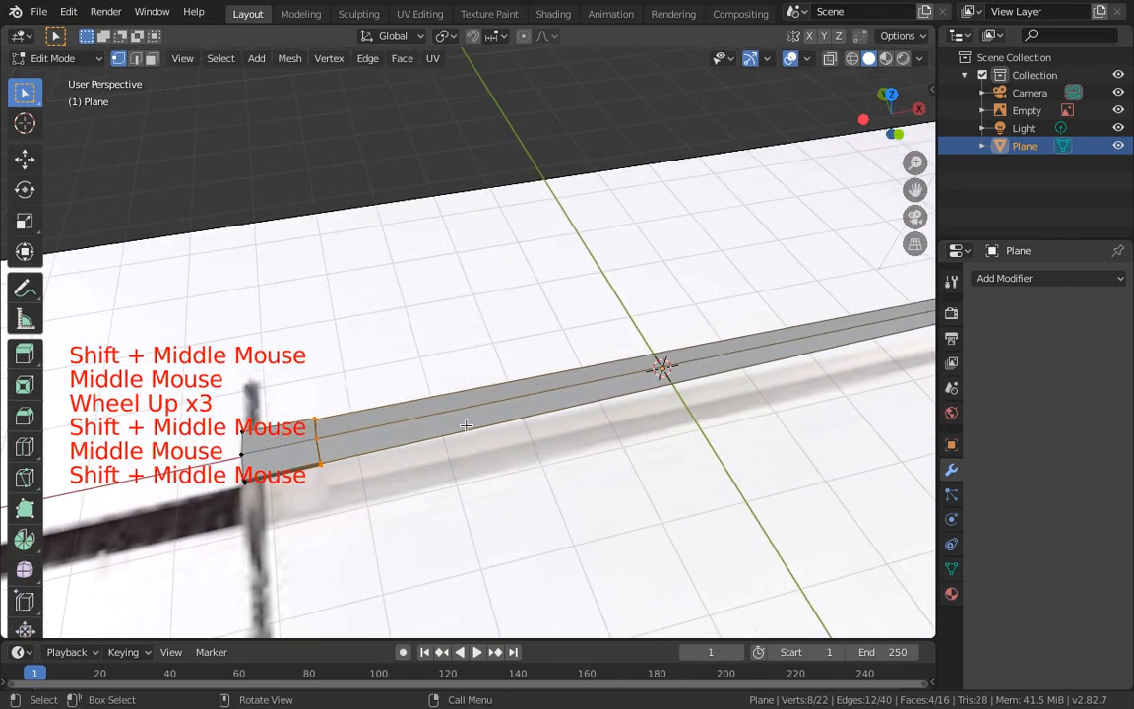
{"action": "scroll", "coordinate": [419, 386], "scroll_direction": "up", "scroll_amount": 1}
{"action": "middle_click_drag", "start_coordinate": [418, 386], "coordinate": [492, 407], "text": "shift"}
{"action": "scroll", "coordinate": [493, 407], "scroll_direction": "up", "scroll_amount": 2}
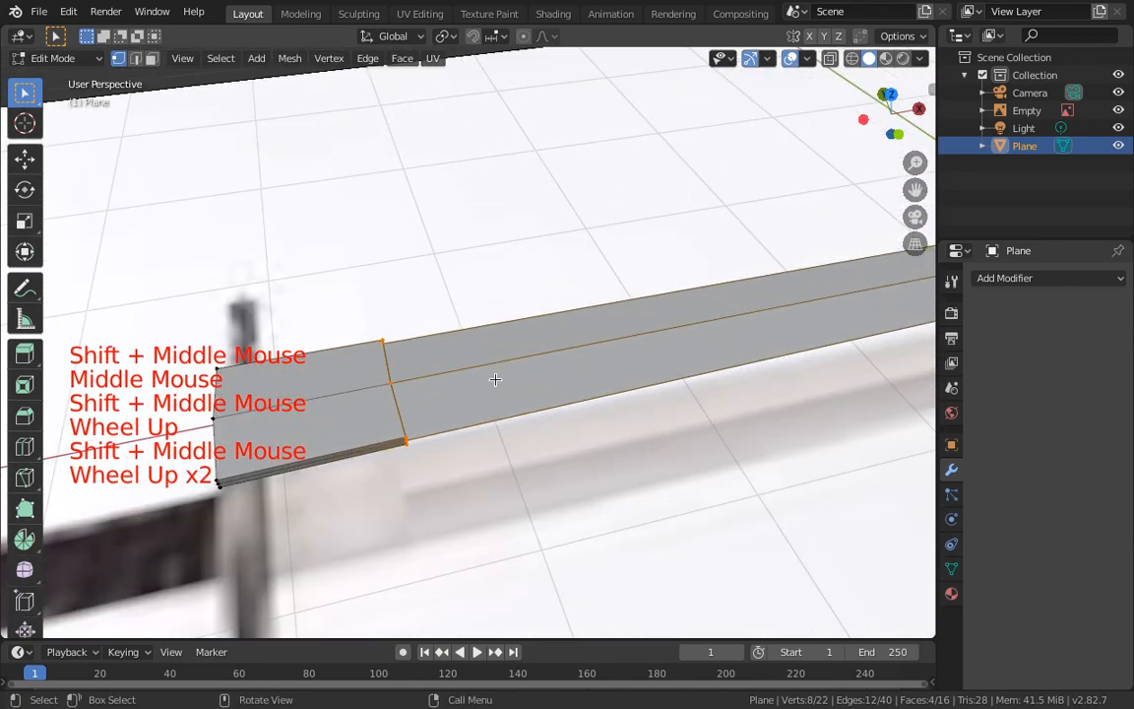
{"action": "key", "text": "a"}
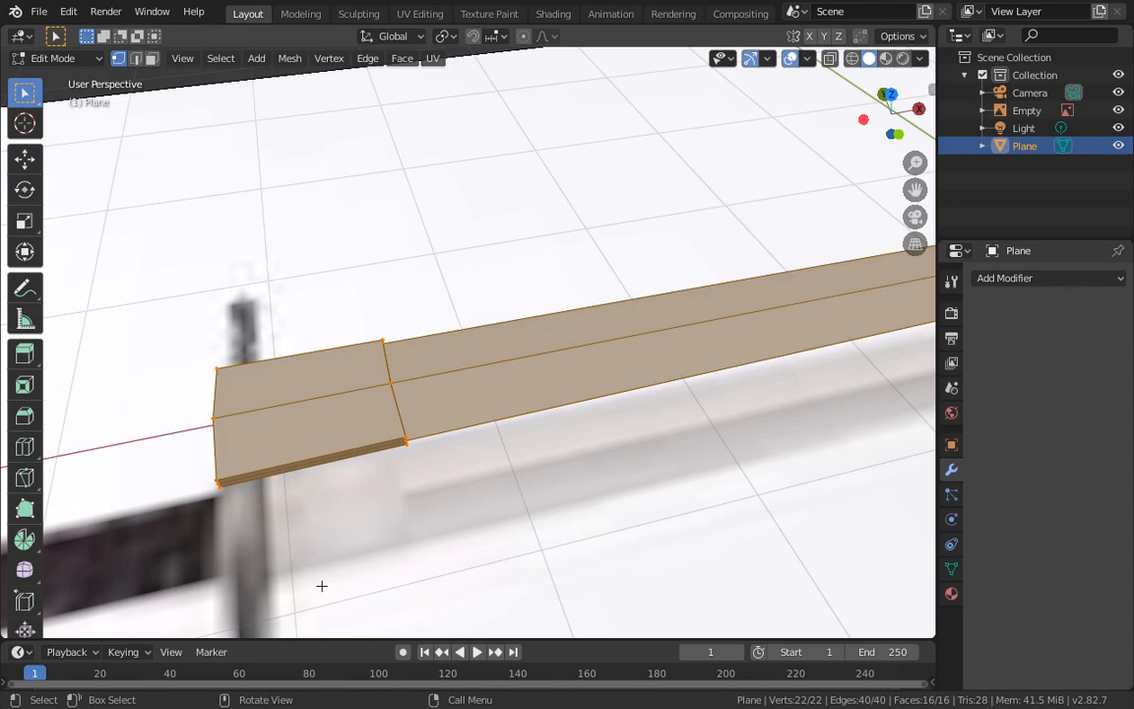
Step: Switch to Chrome, search Google for "bevel" in a new tab, and read through the definition
{"action": "key", "text": "super+Tab"}
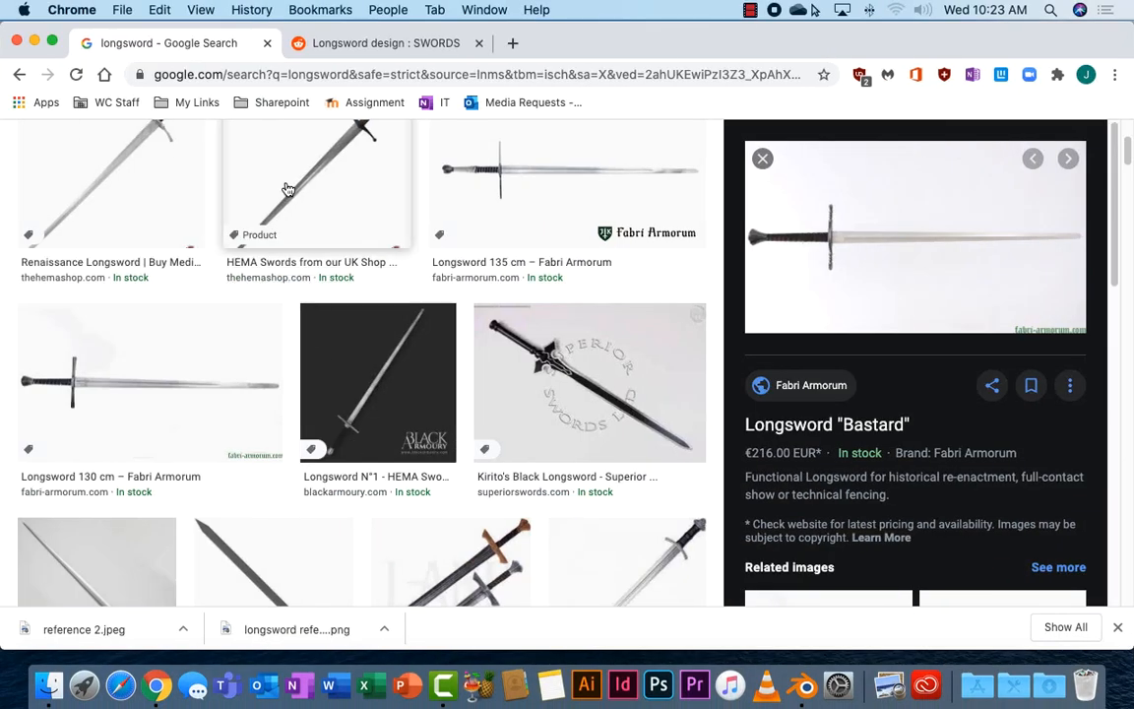
{"action": "left_click", "coordinate": [512, 42]}
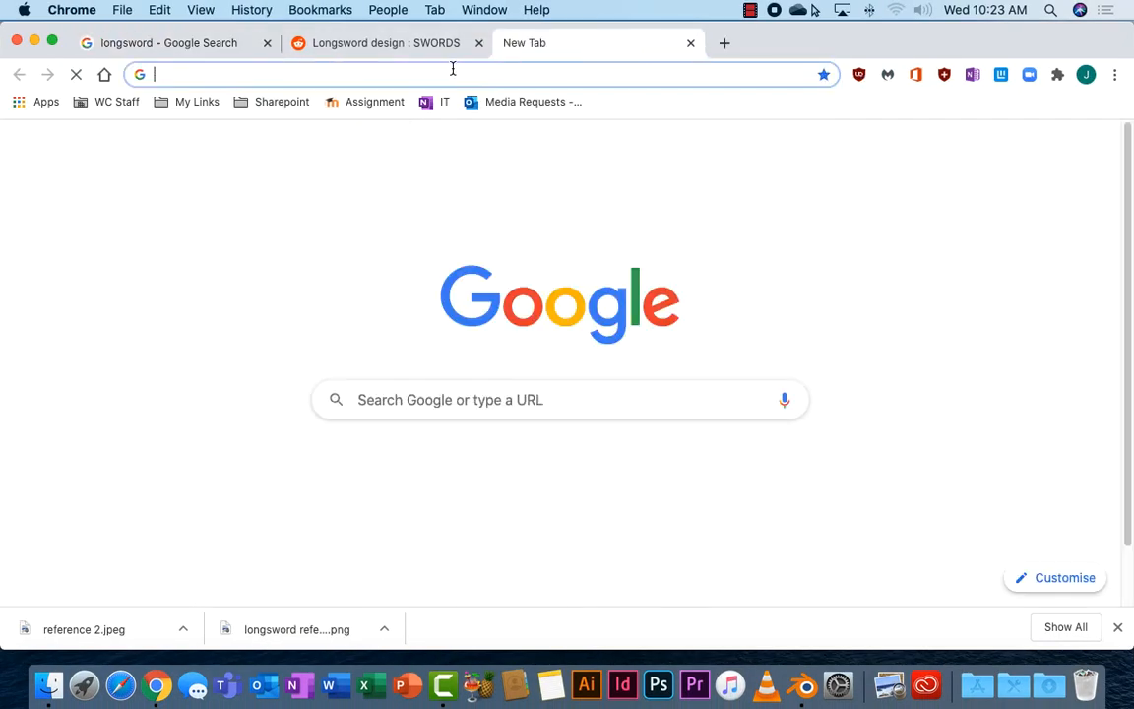
{"action": "type", "text": "bevel"}
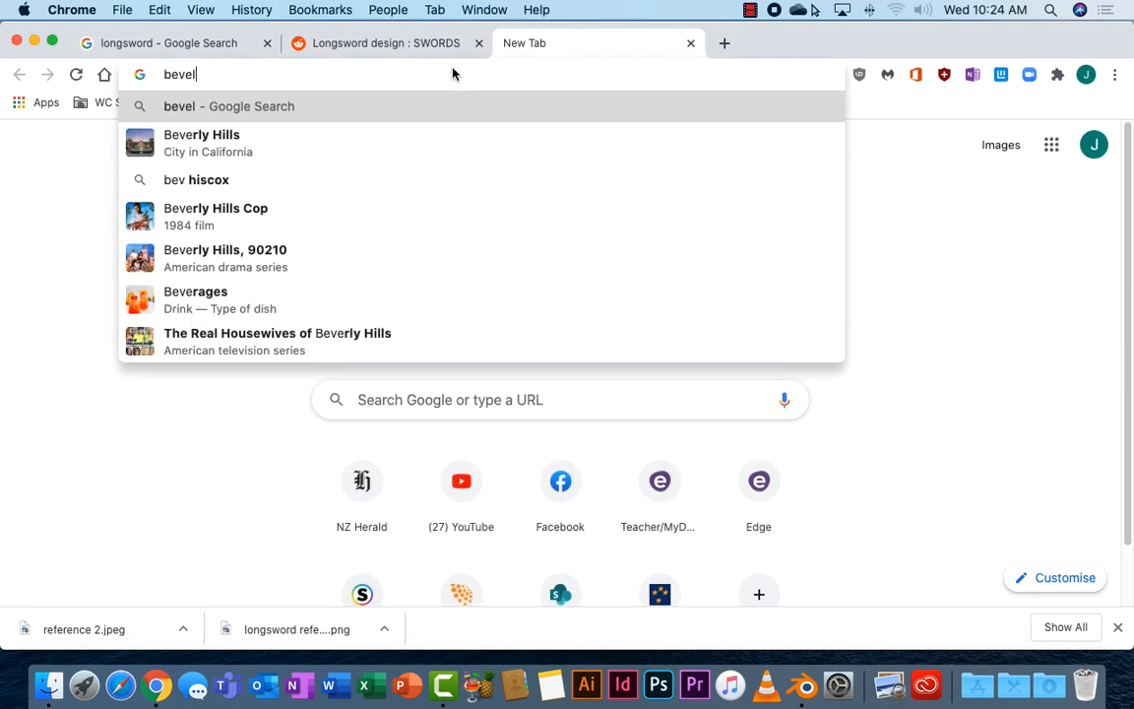
{"action": "key", "text": "Return"}
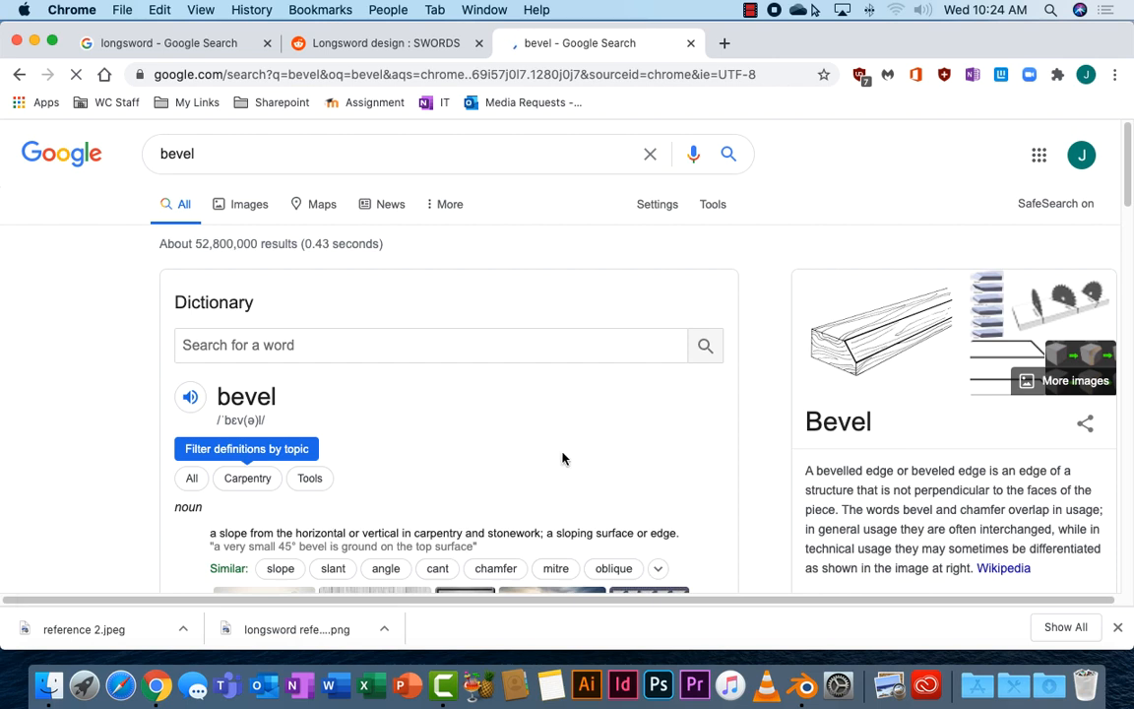
{"action": "scroll", "coordinate": [730, 380], "scroll_direction": "down", "scroll_amount": 1}
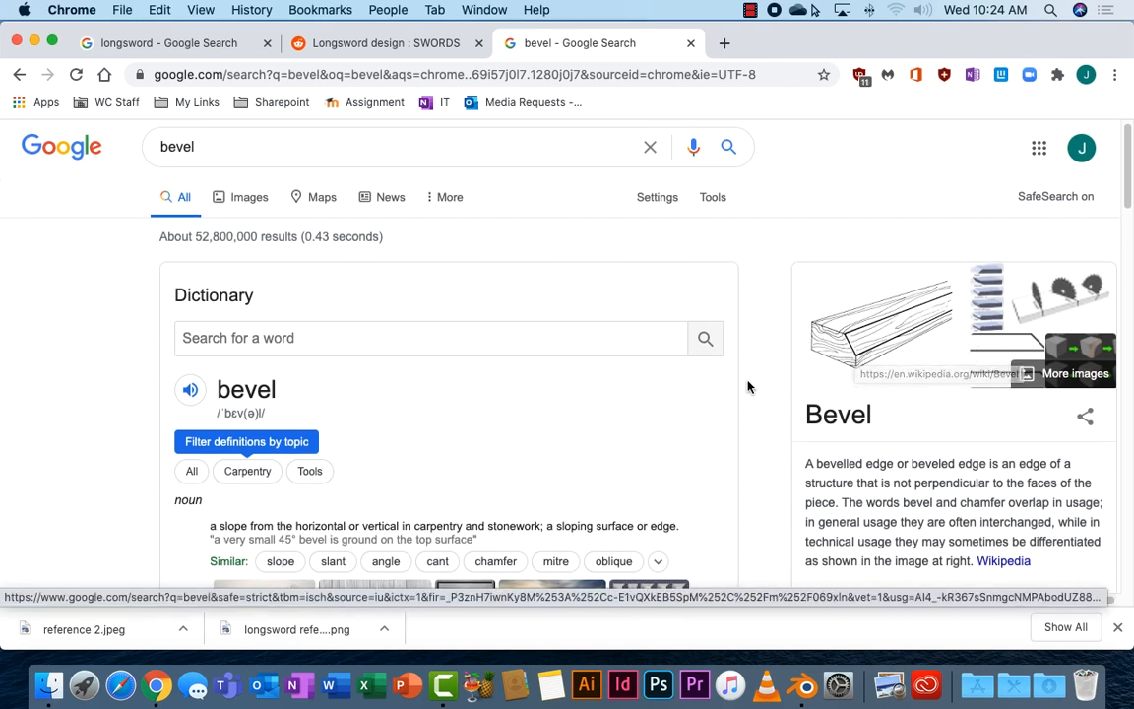
{"action": "scroll", "coordinate": [383, 384], "scroll_direction": "down", "scroll_amount": 5}
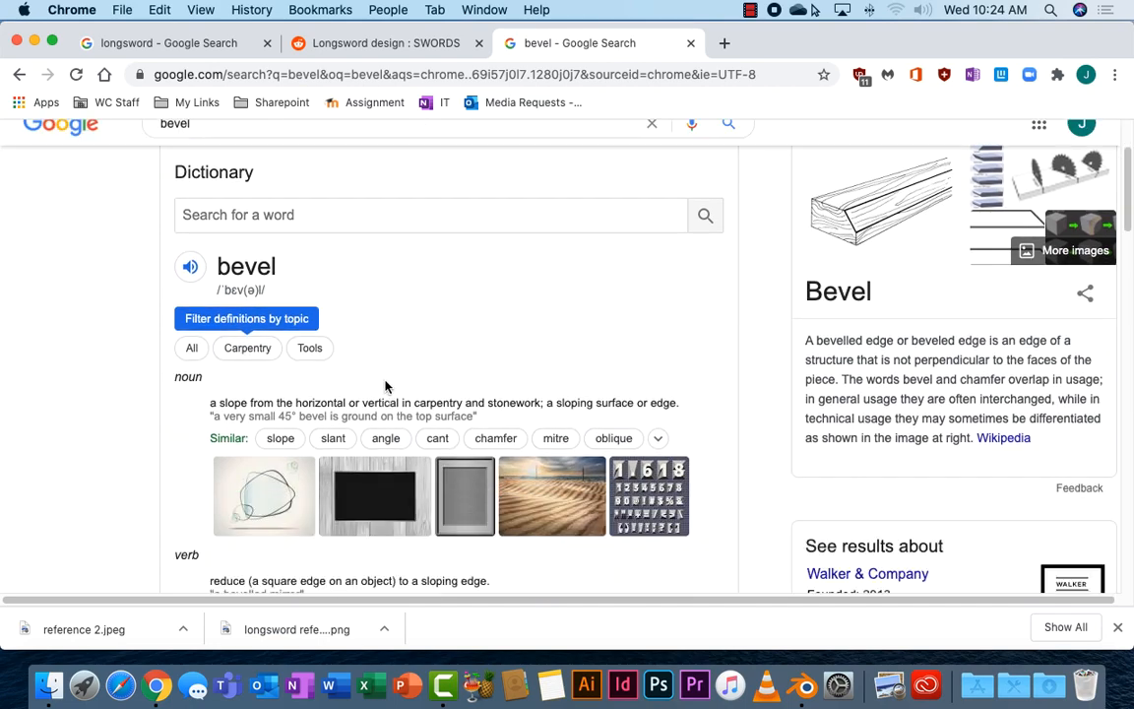
{"action": "scroll", "coordinate": [387, 390], "scroll_direction": "down", "scroll_amount": 2}
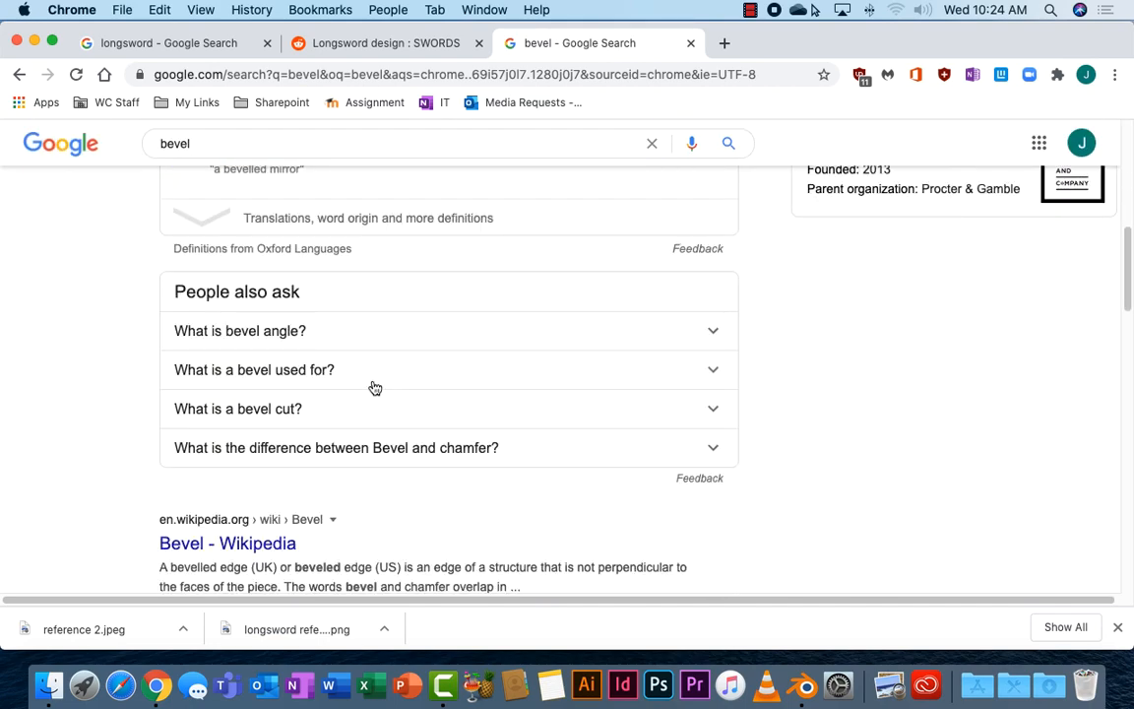
Step: Look through the image results for bevel to see example bevelled edges, and switch back to Blender
{"action": "scroll", "coordinate": [344, 335], "scroll_direction": "up", "scroll_amount": 7}
{"action": "left_click", "coordinate": [242, 211]}
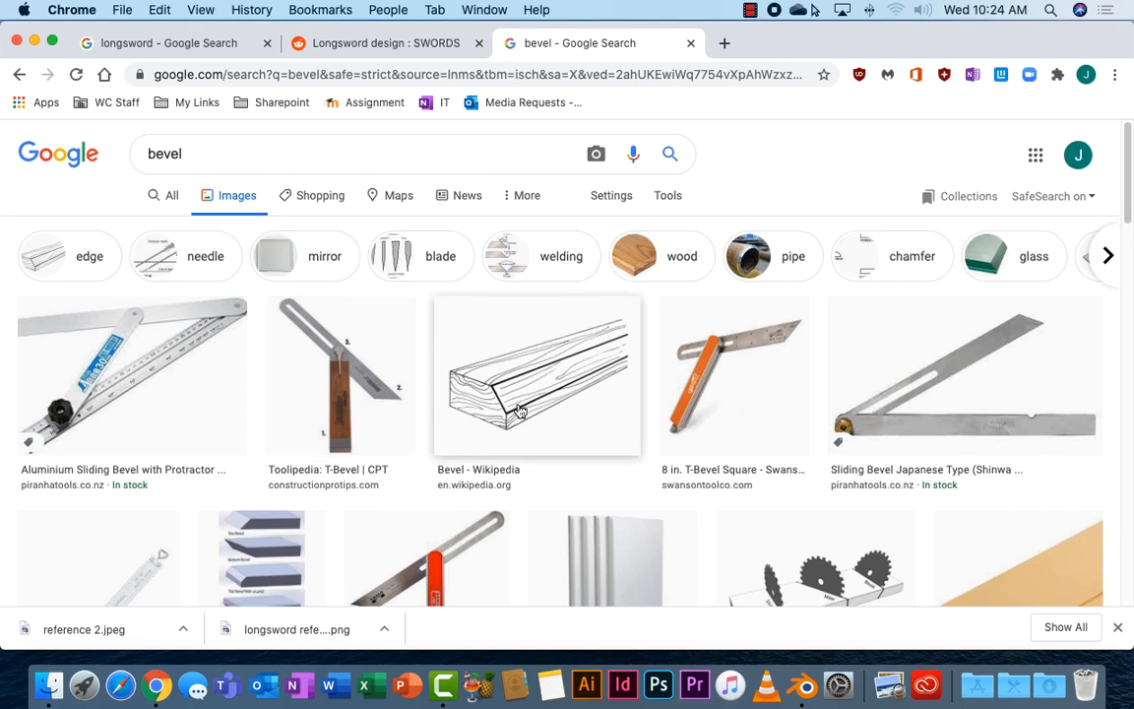
{"action": "scroll", "coordinate": [467, 370], "scroll_direction": "down", "scroll_amount": 1}
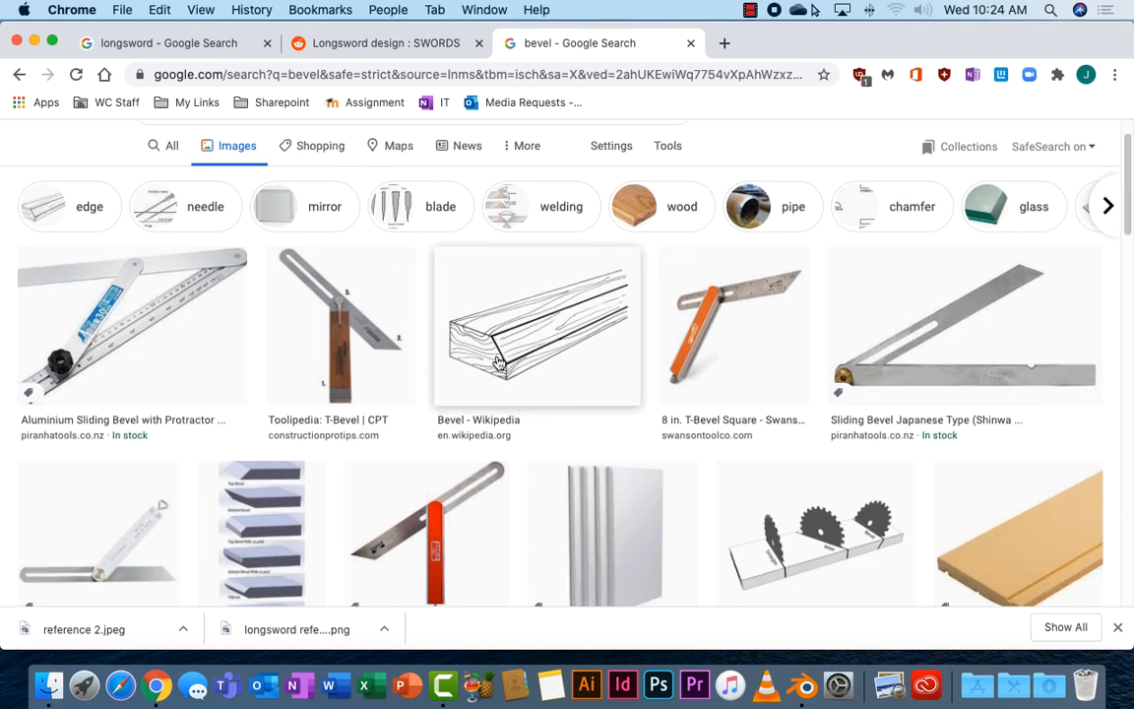
{"action": "scroll", "coordinate": [443, 403], "scroll_direction": "down", "scroll_amount": 2}
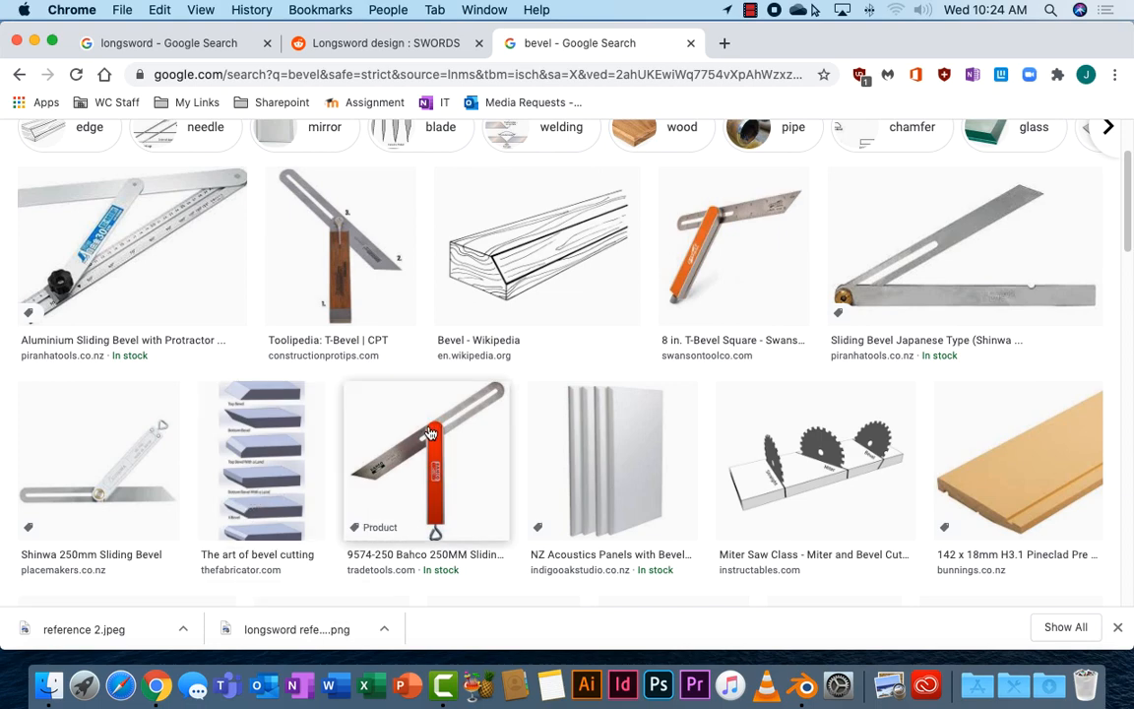
{"action": "key", "text": "super+Tab"}
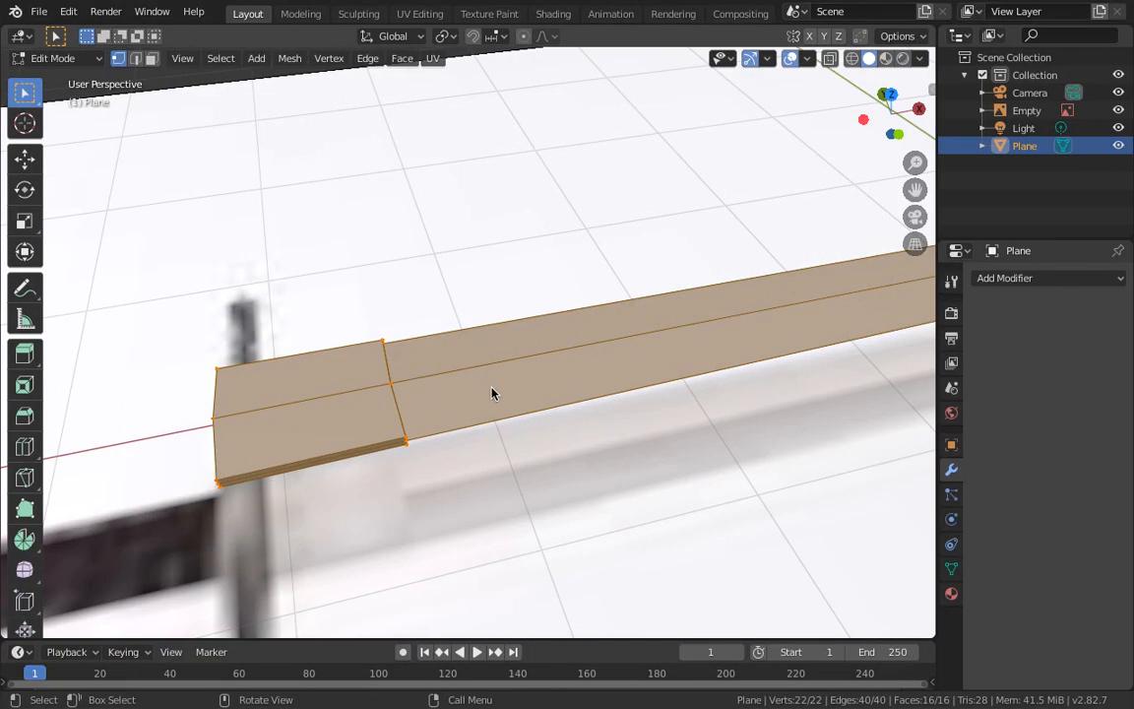
Step: Try bevelling all edges of the selected blade mesh with 2 segments and a width of about 0.015 m
{"action": "scroll", "coordinate": [512, 395], "scroll_direction": "up", "scroll_amount": 1}
{"action": "scroll", "coordinate": [531, 398], "scroll_direction": "up", "scroll_amount": 1, "text": "shift"}
{"action": "middle_click_drag", "start_coordinate": [532, 398], "coordinate": [411, 417], "text": "shift"}
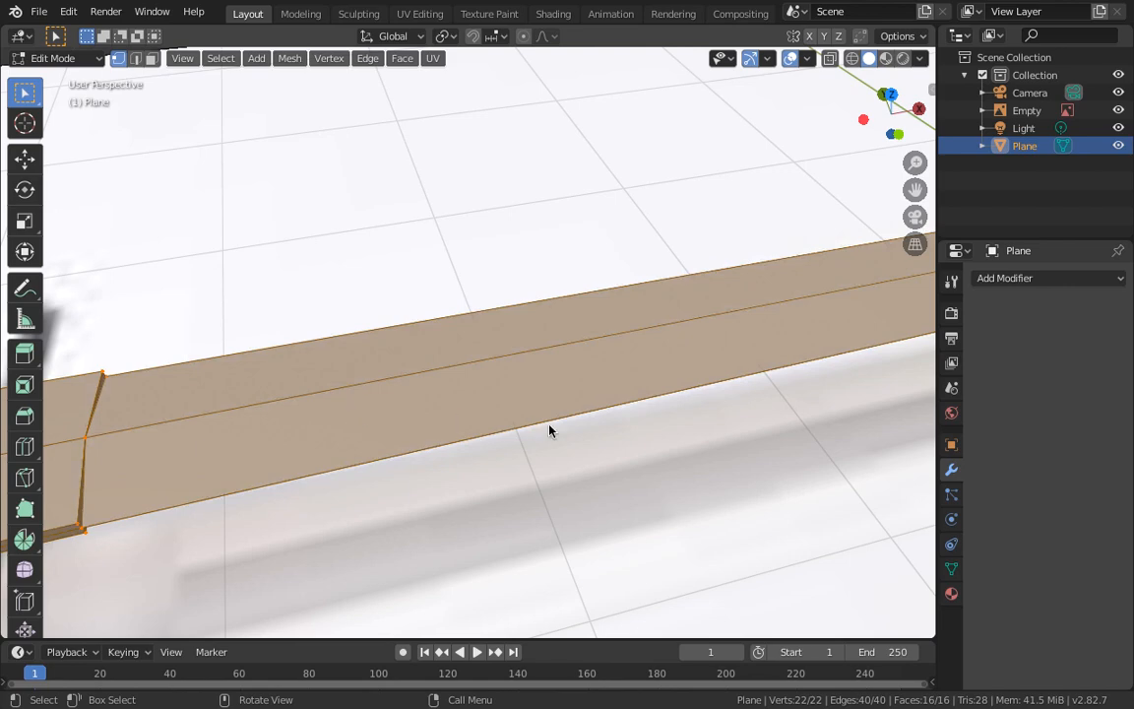
{"action": "scroll", "coordinate": [532, 393], "scroll_direction": "down", "scroll_amount": 3}
{"action": "middle_click_drag", "start_coordinate": [528, 393], "coordinate": [483, 362], "text": "shift"}
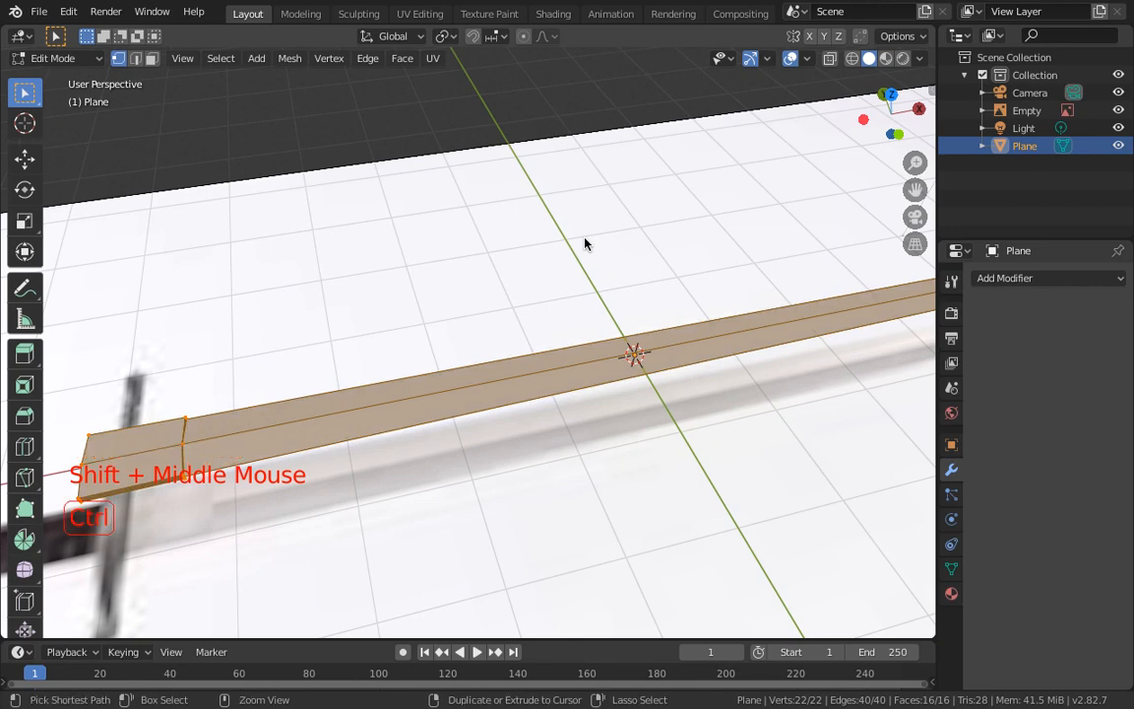
{"action": "key", "text": "ctrl+b"}
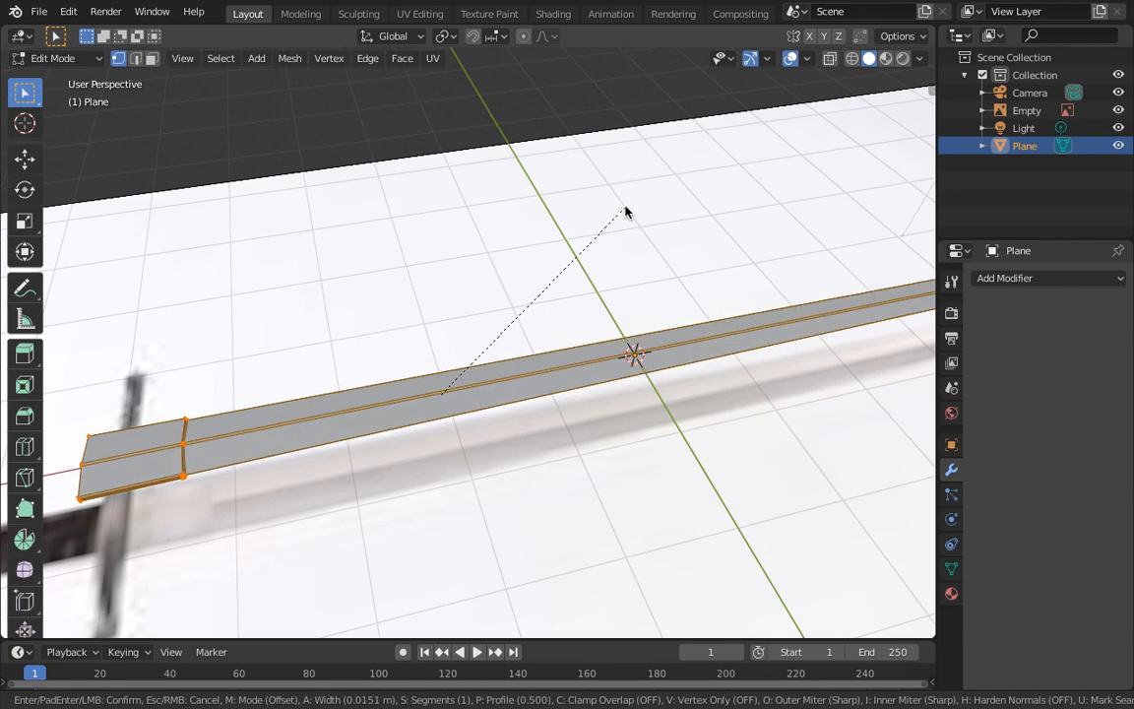
{"action": "scroll", "coordinate": [626, 212], "scroll_direction": "up", "scroll_amount": 1}
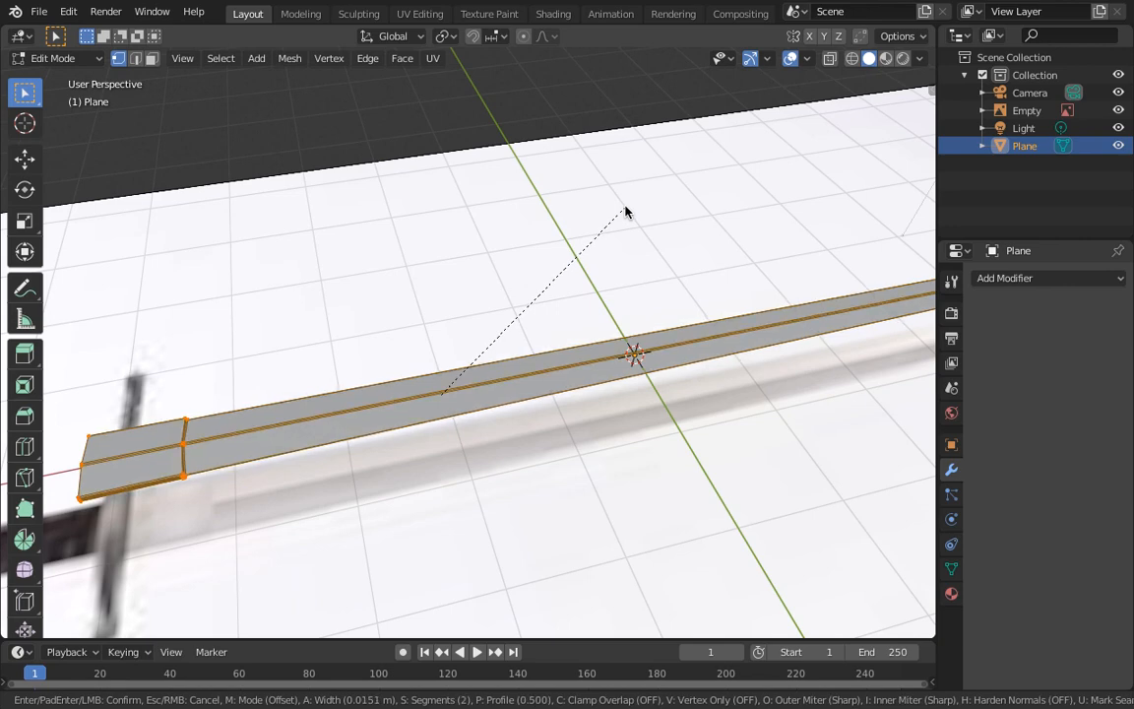
{"action": "left_click", "coordinate": [626, 211]}
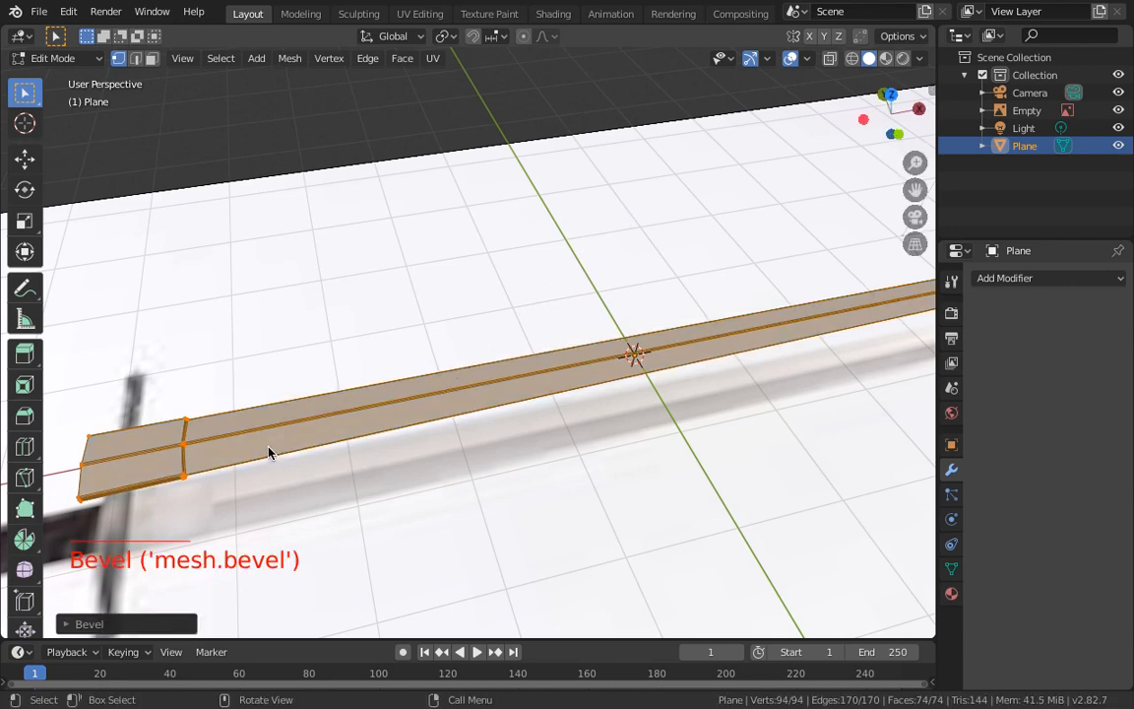
Step: Inspect the bevelled edges where the thick section meets the blade and undo the bevel
{"action": "scroll", "coordinate": [269, 453], "scroll_direction": "up", "scroll_amount": 3}
{"action": "middle_click_drag", "start_coordinate": [271, 453], "coordinate": [461, 372], "text": "shift"}
{"action": "scroll", "coordinate": [372, 402], "scroll_direction": "up", "scroll_amount": 1}
{"action": "scroll", "coordinate": [372, 403], "scroll_direction": "up", "scroll_amount": 1, "text": "shift"}
{"action": "middle_click_drag", "start_coordinate": [372, 403], "coordinate": [481, 410], "text": "shift"}
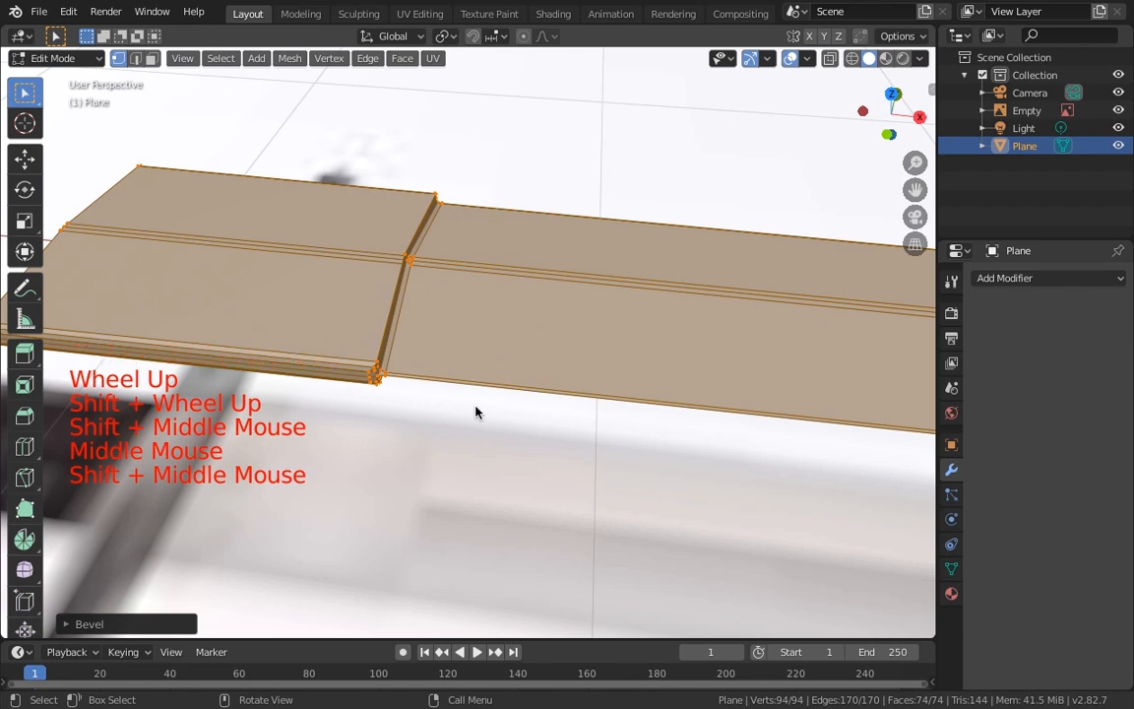
{"action": "key", "text": "super+z"}
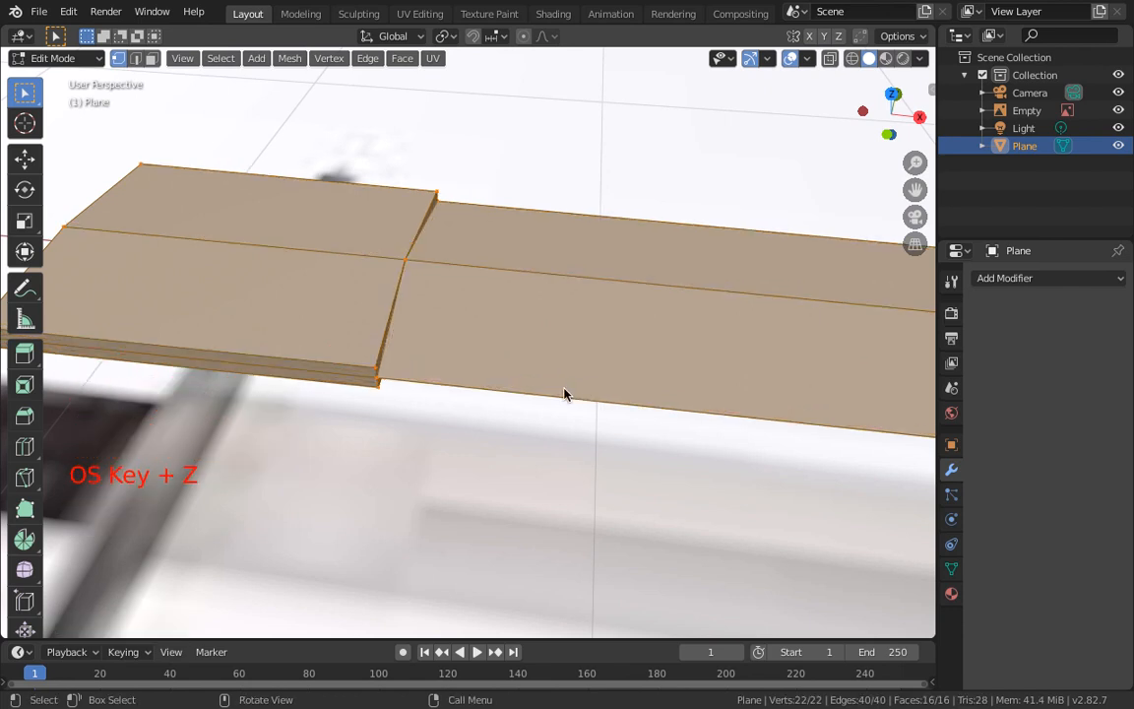
Step: Add a Bevel modifier to the blade mesh and widen the properties editor so its settings are fully readable
{"action": "left_click", "coordinate": [1023, 280]}
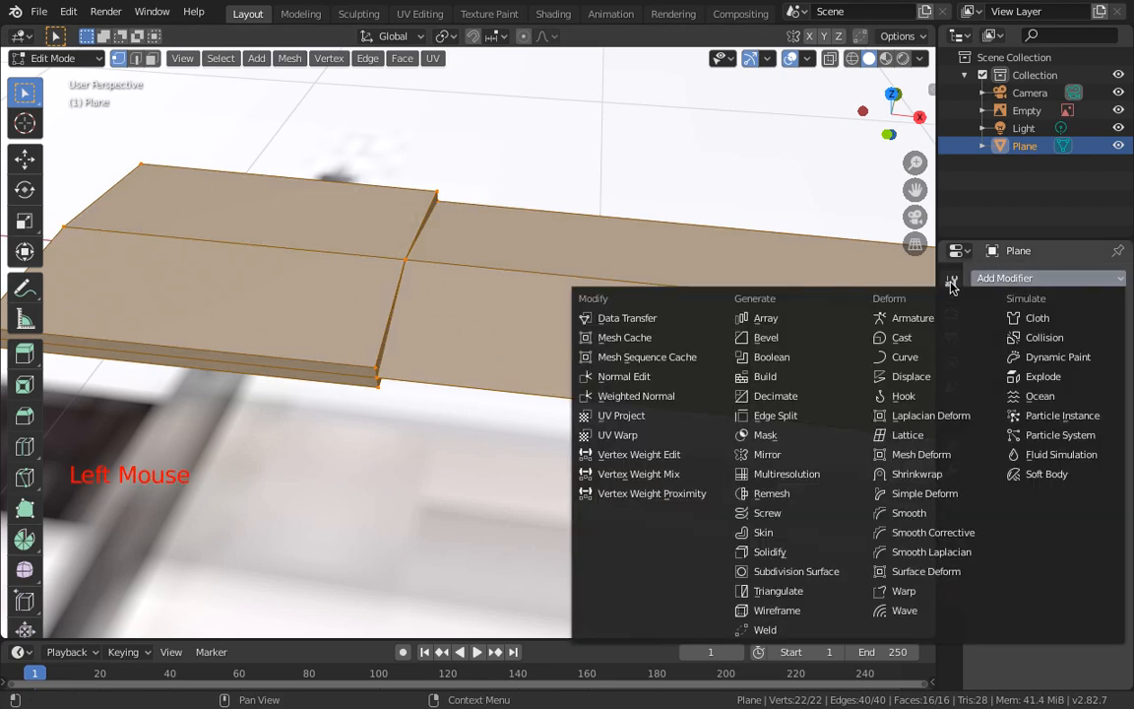
{"action": "left_click", "coordinate": [765, 337]}
{"action": "middle_click_drag", "start_coordinate": [824, 381], "coordinate": [778, 385]}
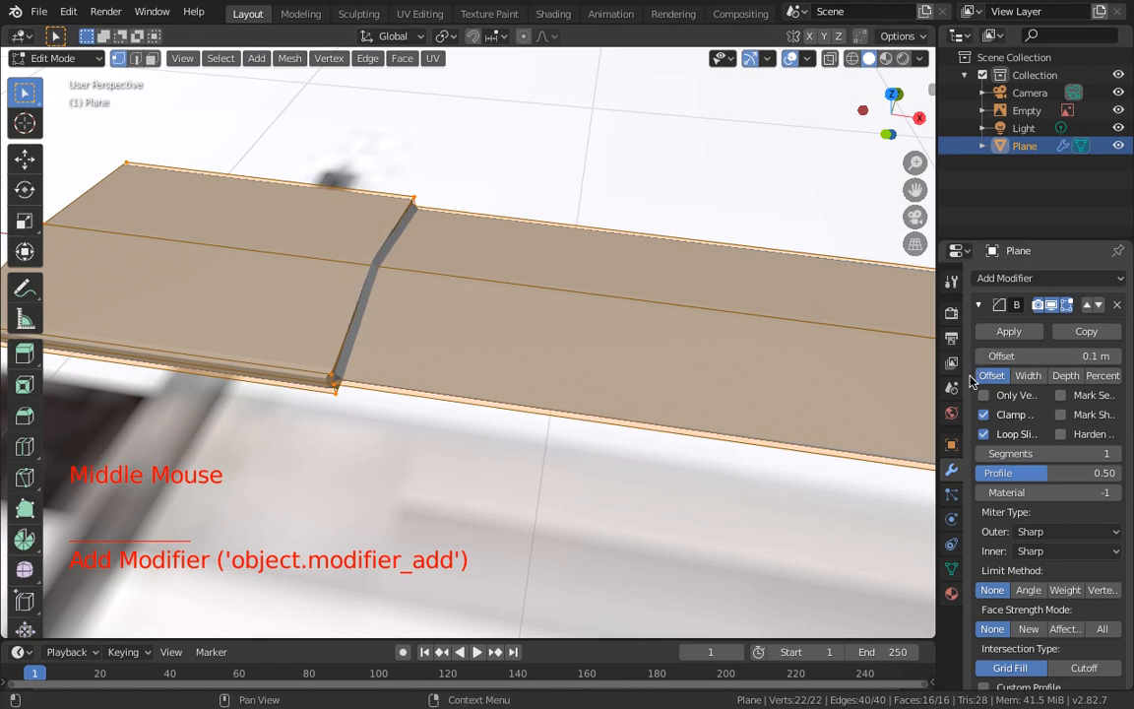
{"action": "left_click_drag", "start_coordinate": [941, 391], "coordinate": [778, 374]}
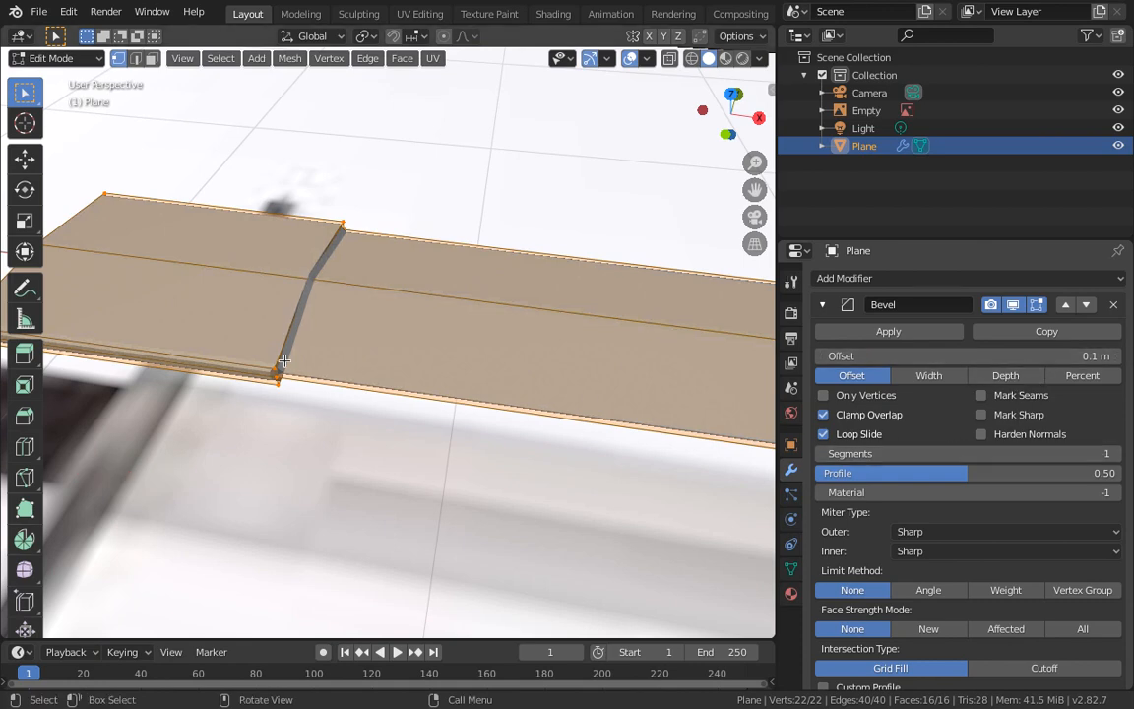
Step: Set the Bevel modifier's segments to 3
{"action": "scroll", "coordinate": [304, 361], "scroll_direction": "up", "scroll_amount": 4}
{"action": "scroll", "coordinate": [304, 360], "scroll_direction": "down", "scroll_amount": 4}
{"action": "scroll", "coordinate": [304, 360], "scroll_direction": "up", "scroll_amount": 2}
{"action": "scroll", "coordinate": [964, 395], "scroll_direction": "up", "scroll_amount": 1}
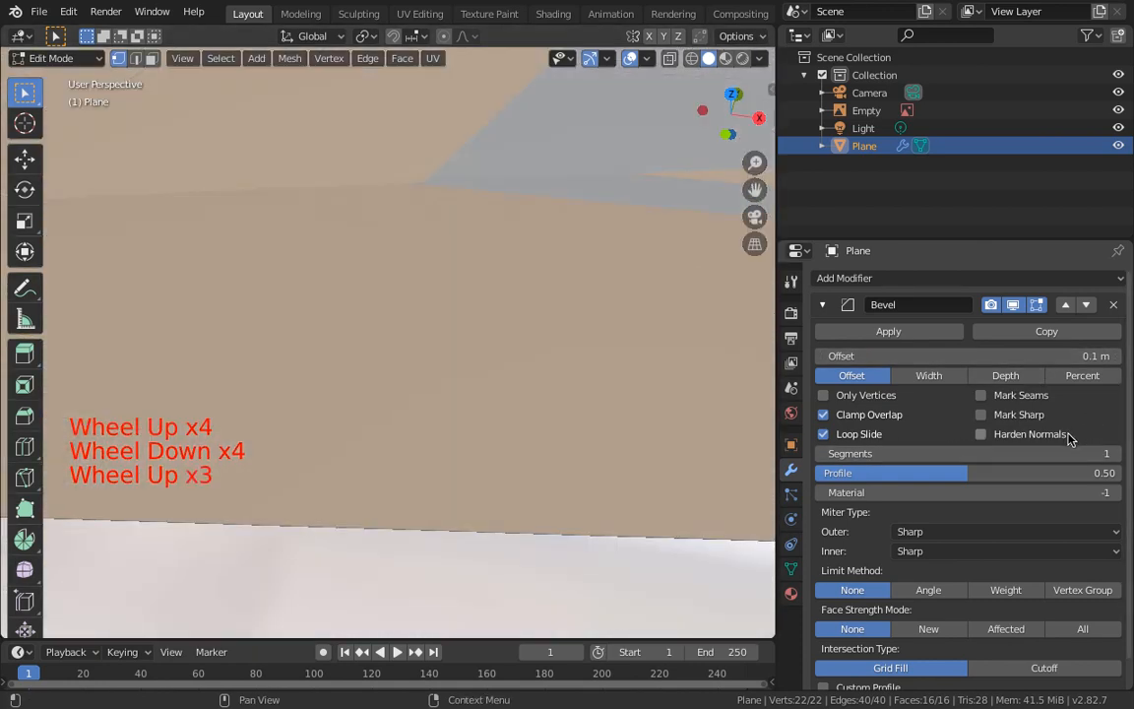
{"action": "scroll", "coordinate": [546, 380], "scroll_direction": "down", "scroll_amount": 3}
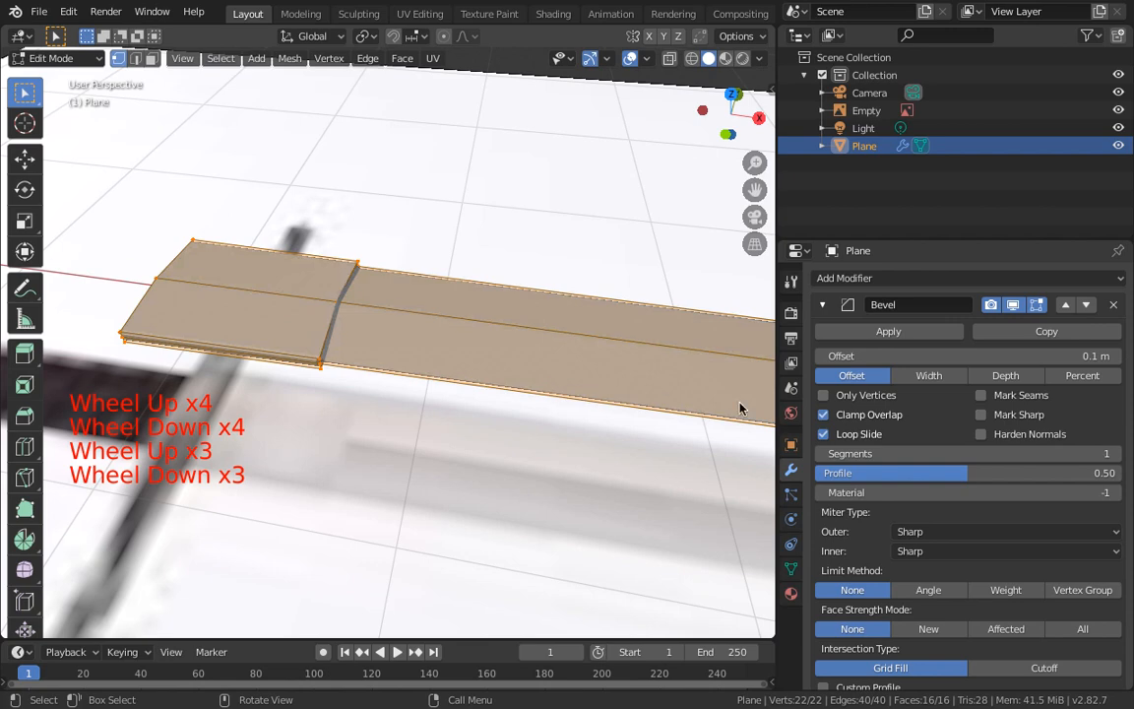
{"action": "left_click", "coordinate": [1113, 453]}
{"action": "left_click", "coordinate": [1114, 453]}
{"action": "left_click", "coordinate": [1114, 453]}
Step: Set the Bevel modifier's offset to 0.06 m, judging the edges where the thick section meets the blade
{"action": "scroll", "coordinate": [337, 350], "scroll_direction": "up", "scroll_amount": 1}
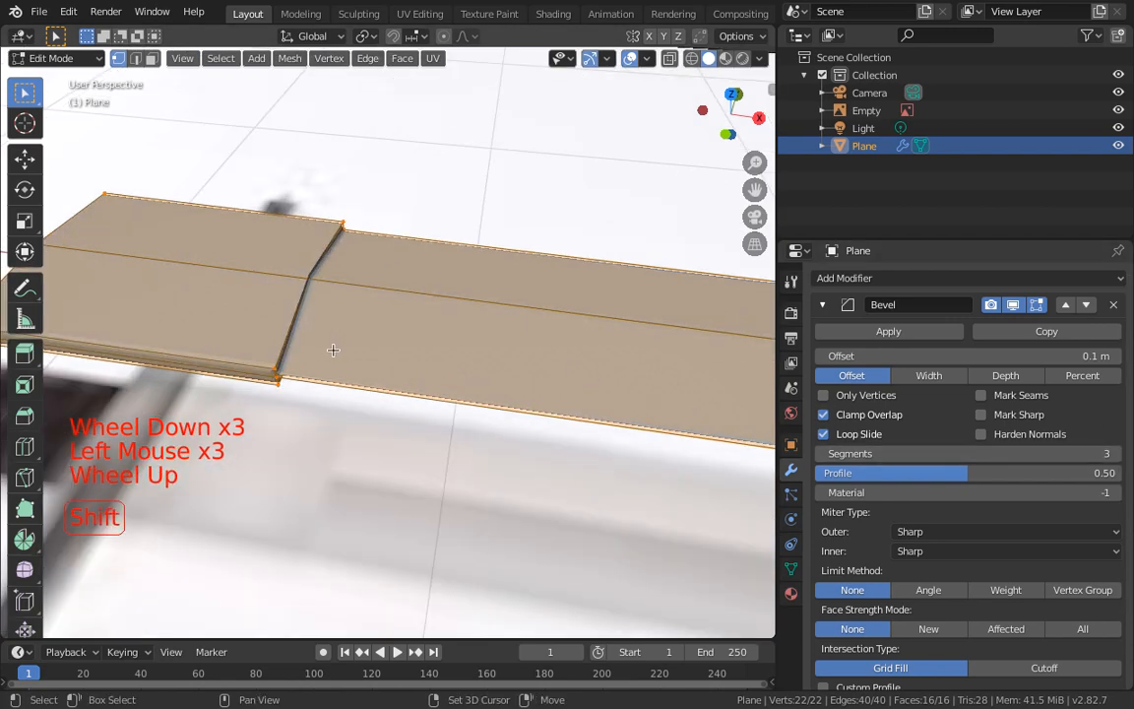
{"action": "middle_click_drag", "start_coordinate": [332, 349], "coordinate": [385, 363], "text": "shift"}
{"action": "scroll", "coordinate": [401, 365], "scroll_direction": "up", "scroll_amount": 1}
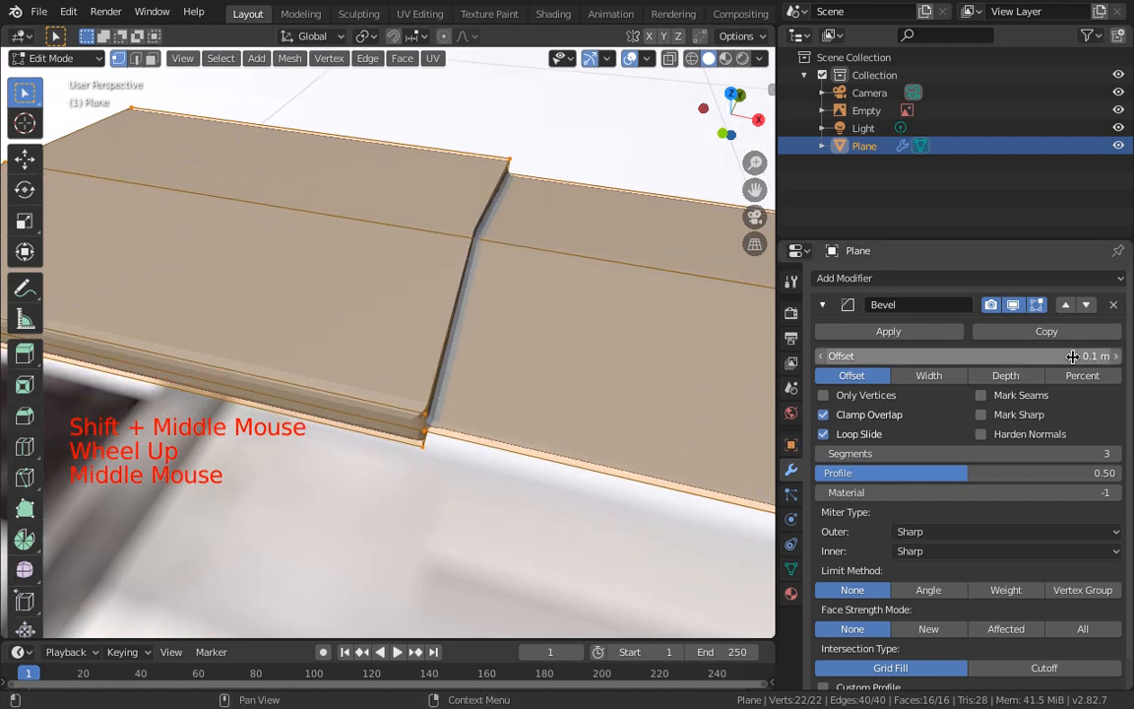
{"action": "left_click_drag", "start_coordinate": [1076, 359], "coordinate": [946, 358]}
{"action": "scroll", "coordinate": [534, 374], "scroll_direction": "down", "scroll_amount": 4}
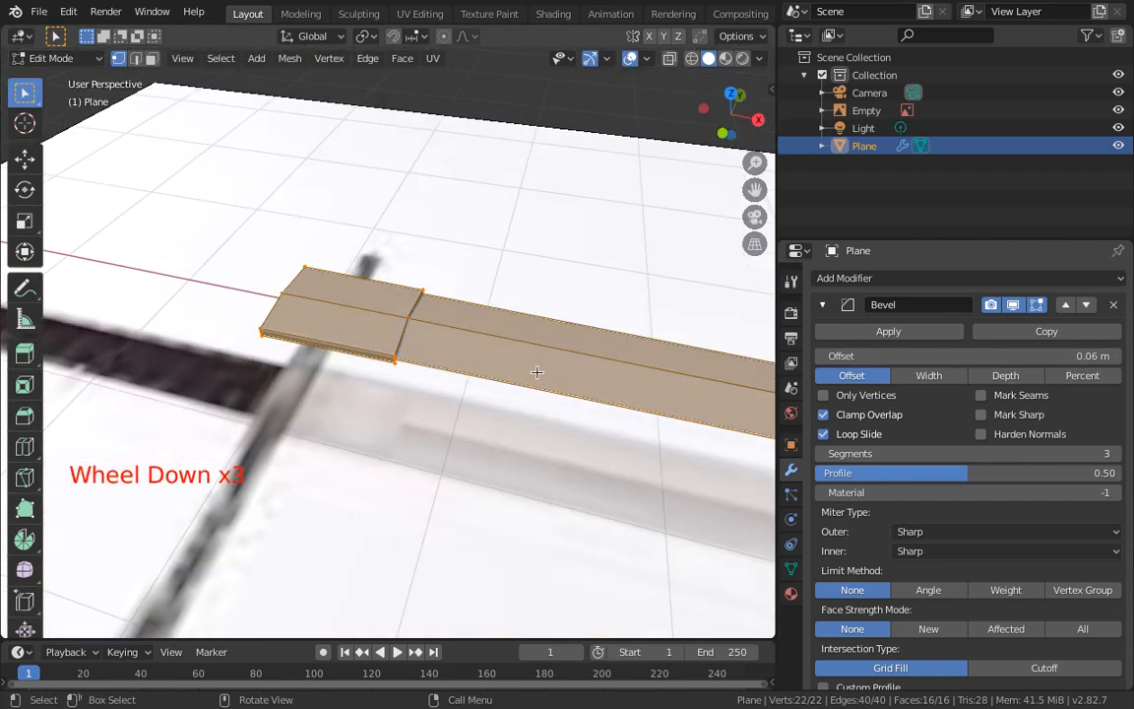
Step: Put the blade in Object Mode and apply its Bevel modifier
{"action": "middle_click_drag", "start_coordinate": [535, 374], "coordinate": [405, 372]}
{"action": "scroll", "coordinate": [498, 350], "scroll_direction": "down", "scroll_amount": 1}
{"action": "scroll", "coordinate": [497, 349], "scroll_direction": "up", "scroll_amount": 4}
{"action": "scroll", "coordinate": [496, 349], "scroll_direction": "up", "scroll_amount": 1, "text": "shift"}
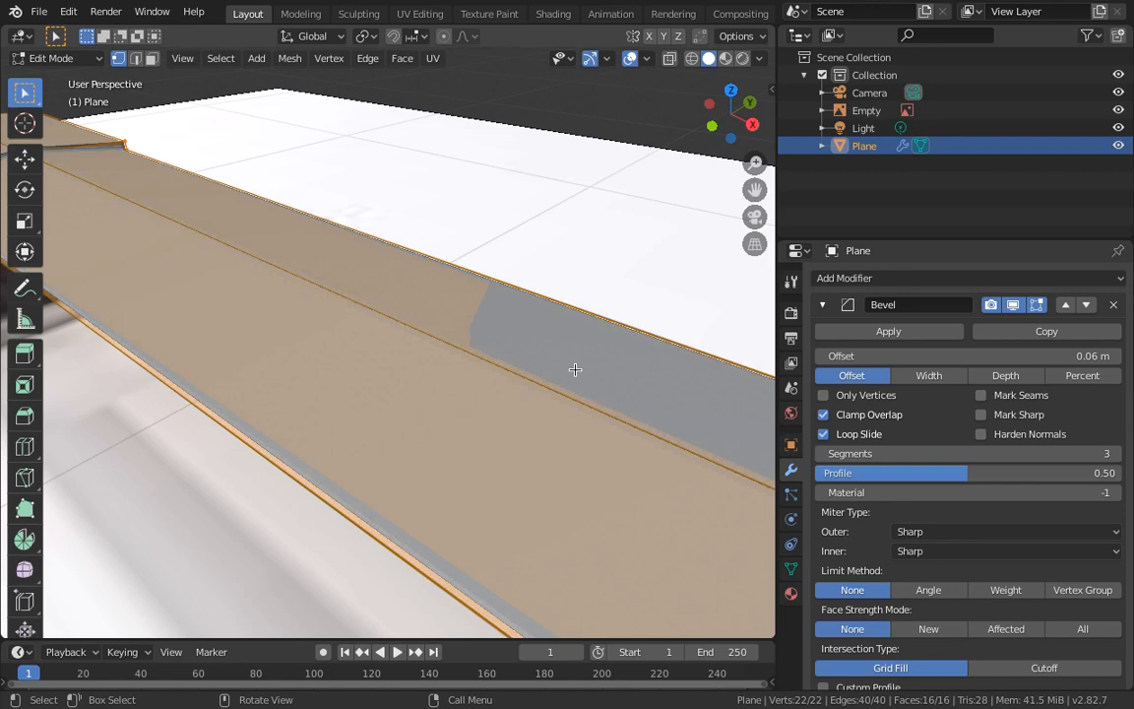
{"action": "scroll", "coordinate": [575, 369], "scroll_direction": "down", "scroll_amount": 3}
{"action": "middle_click_drag", "start_coordinate": [575, 369], "coordinate": [396, 266], "text": "shift"}
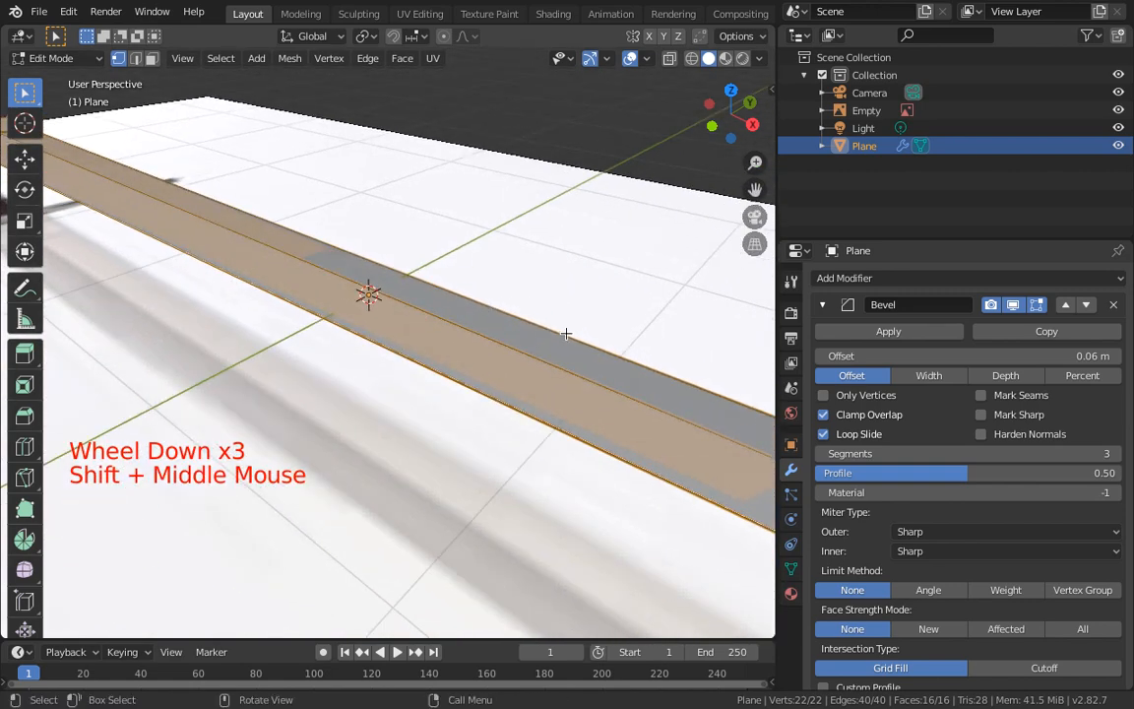
{"action": "left_click", "coordinate": [856, 335]}
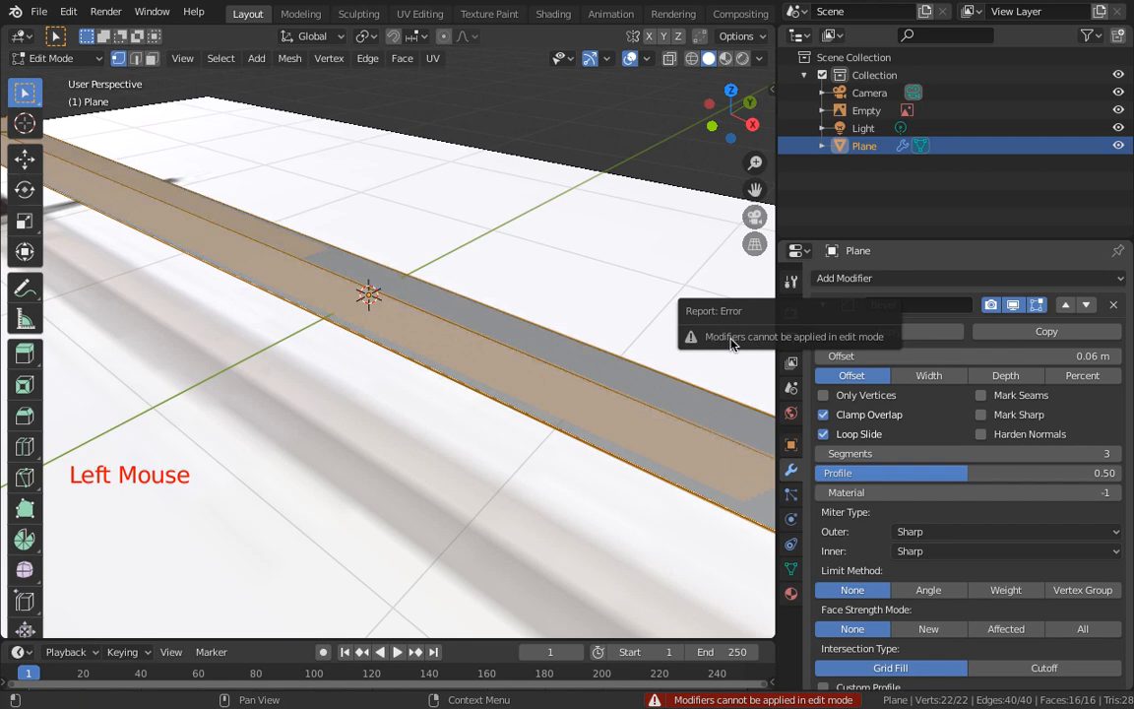
{"action": "left_click", "coordinate": [79, 58]}
{"action": "left_click", "coordinate": [69, 79]}
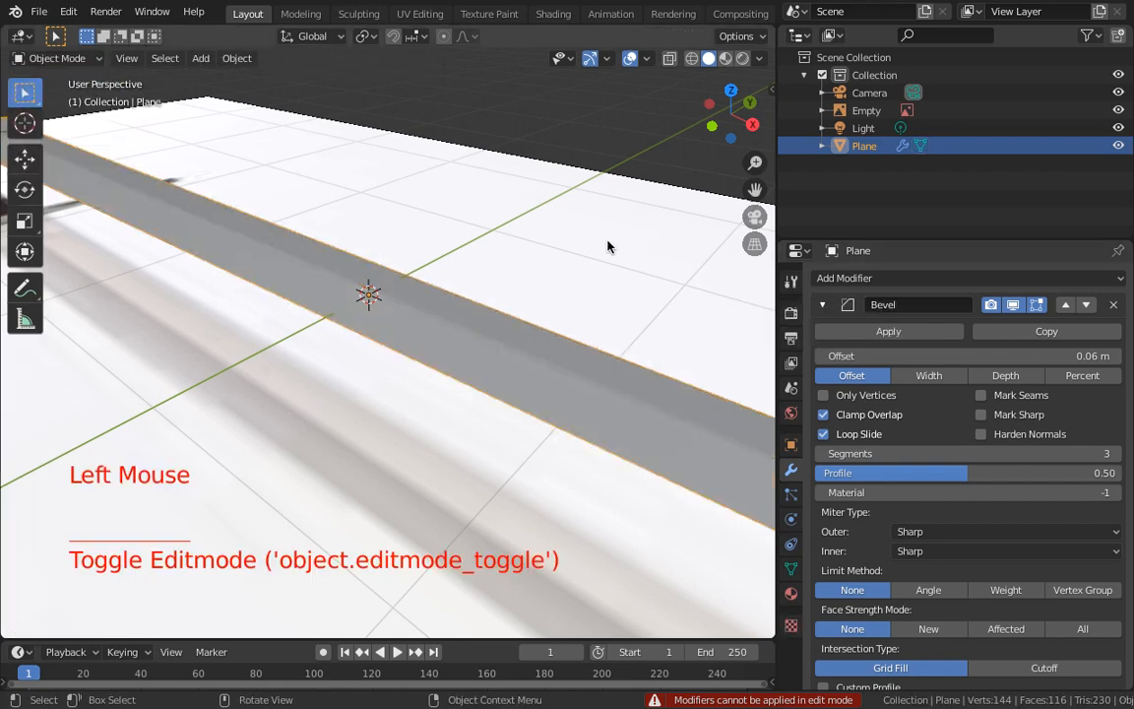
{"action": "left_click", "coordinate": [898, 331]}
Step: Return the blade to Edit Mode and inspect the applied bevel along its edges and centre ridge
{"action": "key", "text": "Tab"}
{"action": "scroll", "coordinate": [498, 354], "scroll_direction": "up", "scroll_amount": 2}
{"action": "scroll", "coordinate": [499, 356], "scroll_direction": "down", "scroll_amount": 1}
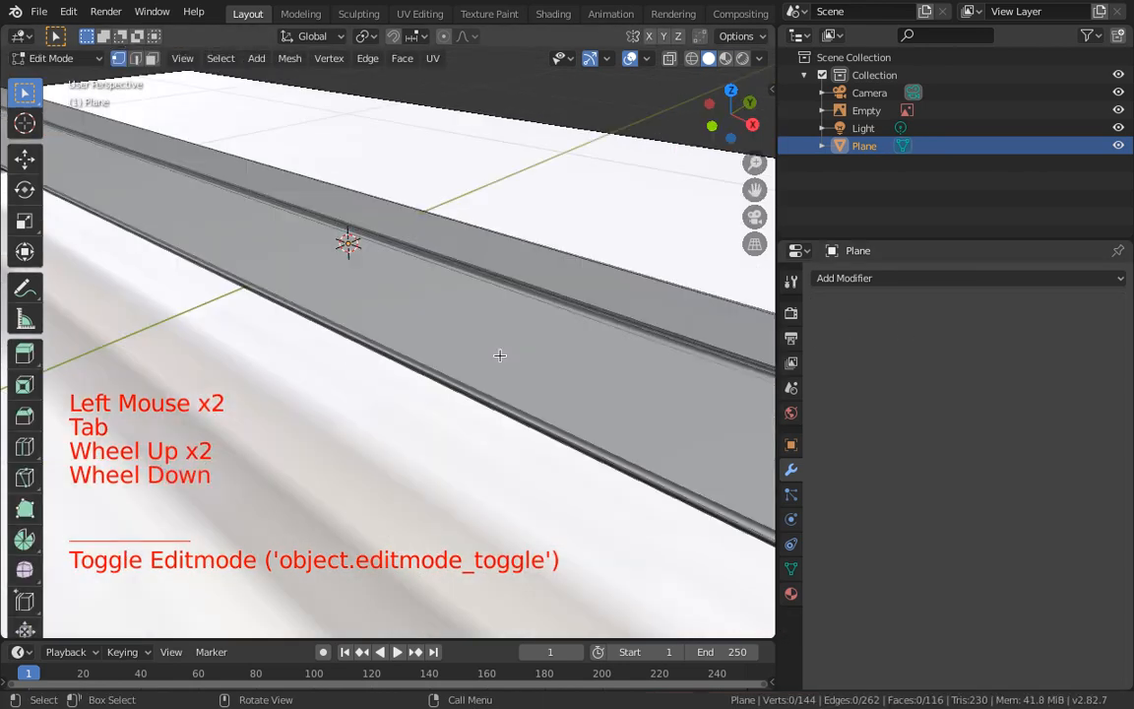
{"action": "middle_click_drag", "start_coordinate": [489, 359], "coordinate": [515, 335]}
{"action": "scroll", "coordinate": [359, 320], "scroll_direction": "down", "scroll_amount": 1}
{"action": "scroll", "coordinate": [330, 295], "scroll_direction": "down", "scroll_amount": 2}
Step: Set the viewport to Rendered shading and examine the blade around its thick hilt-side section and along its length
{"action": "key", "text": "z"}
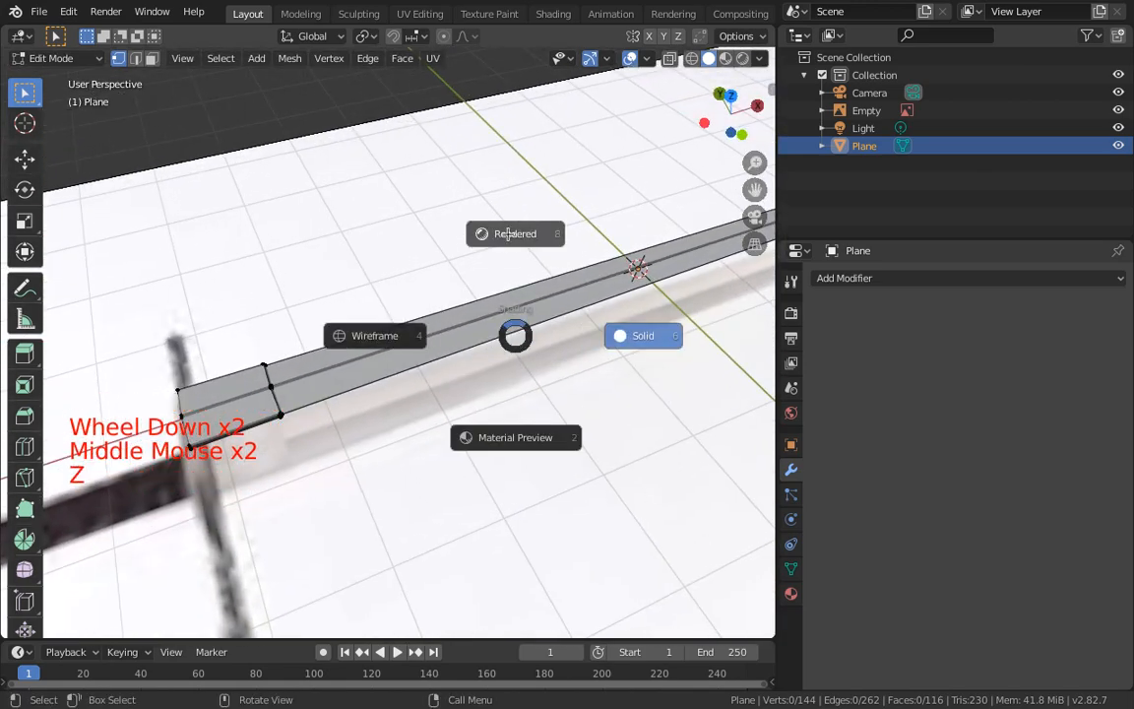
{"action": "left_click", "coordinate": [508, 233]}
{"action": "middle_click_drag", "start_coordinate": [501, 245], "coordinate": [496, 352]}
{"action": "scroll", "coordinate": [547, 283], "scroll_direction": "up", "scroll_amount": 3}
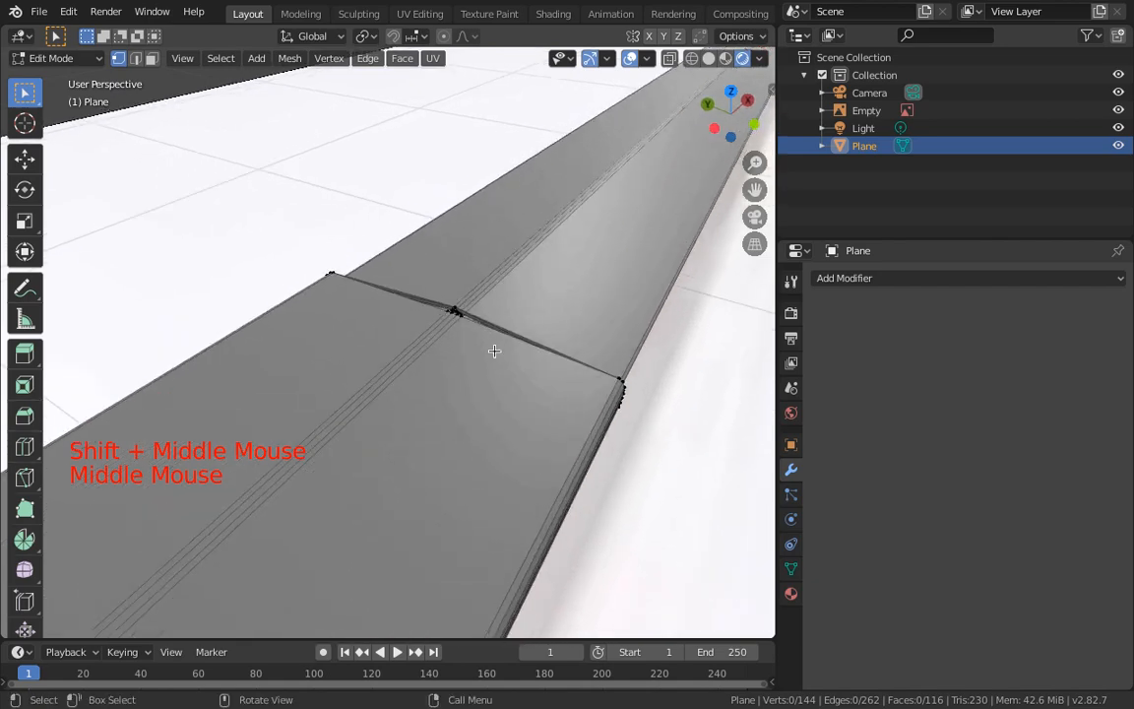
{"action": "scroll", "coordinate": [494, 351], "scroll_direction": "down", "scroll_amount": 2}
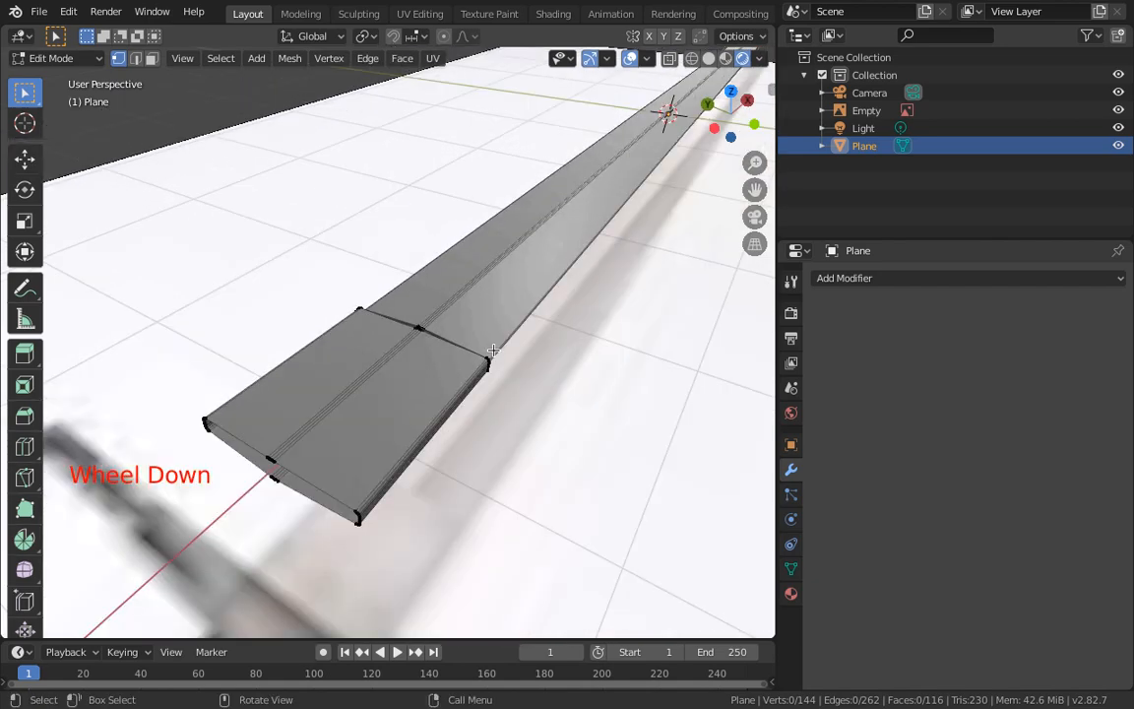
{"action": "middle_click_drag", "start_coordinate": [484, 356], "coordinate": [471, 362]}
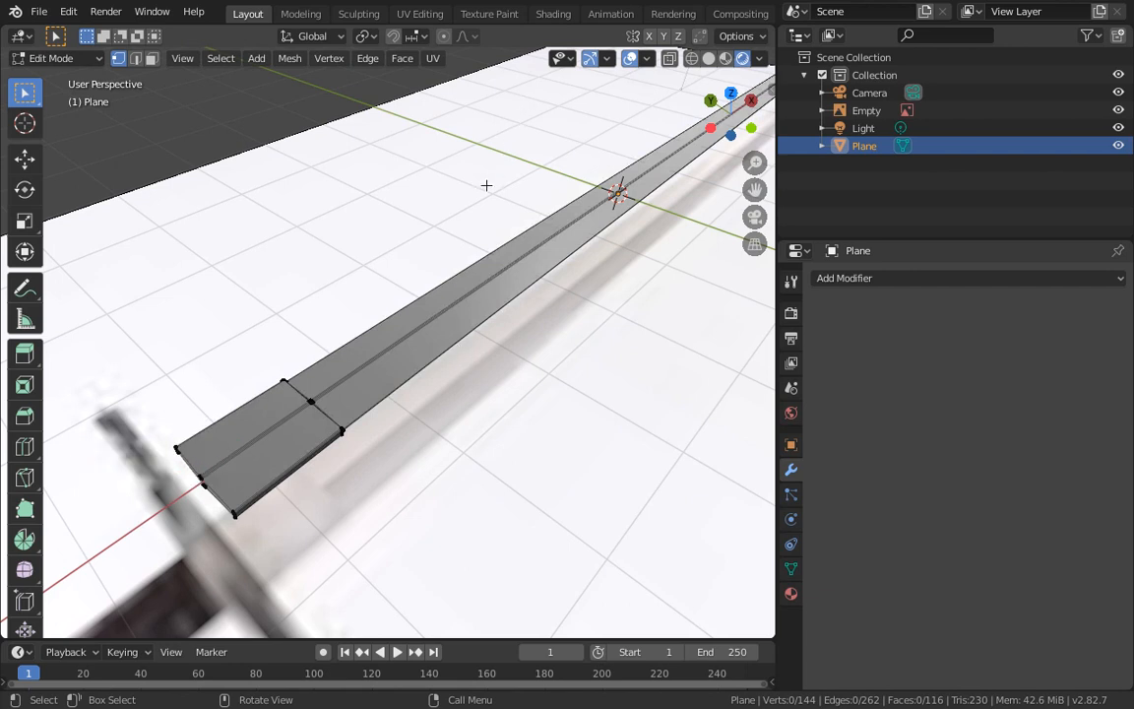
{"action": "middle_click_drag", "start_coordinate": [461, 257], "coordinate": [406, 264]}
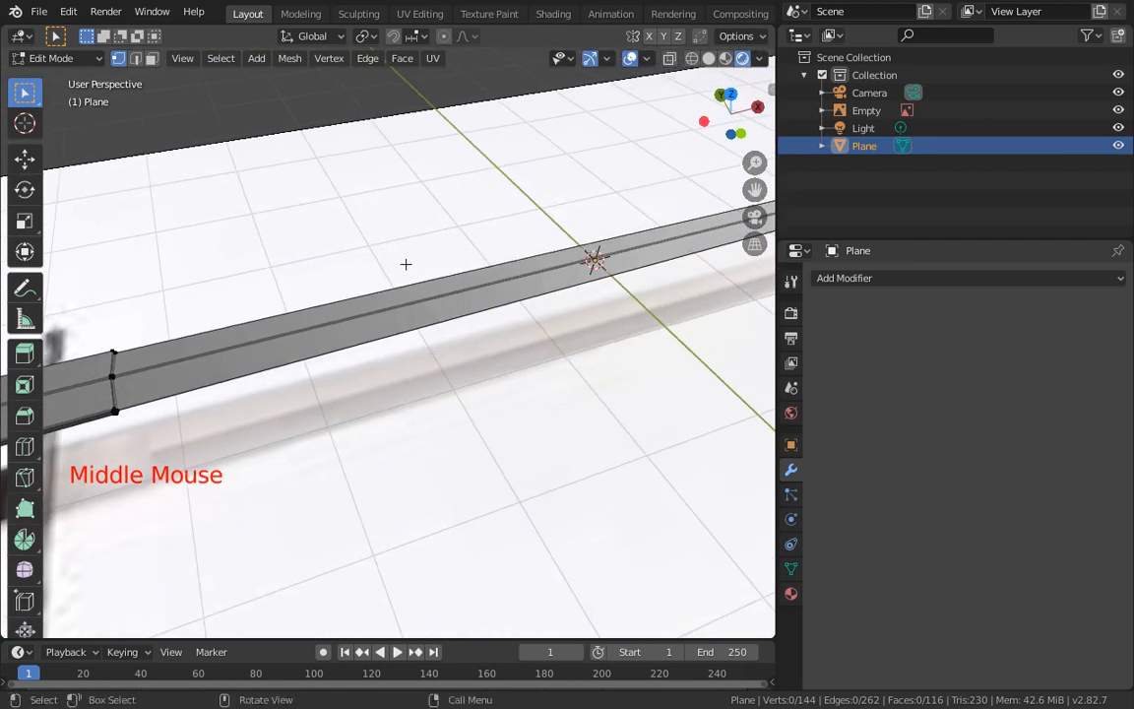
Step: Open the UV Editing workspace and select the whole blade mesh to view its UV layout
{"action": "left_click", "coordinate": [417, 15]}
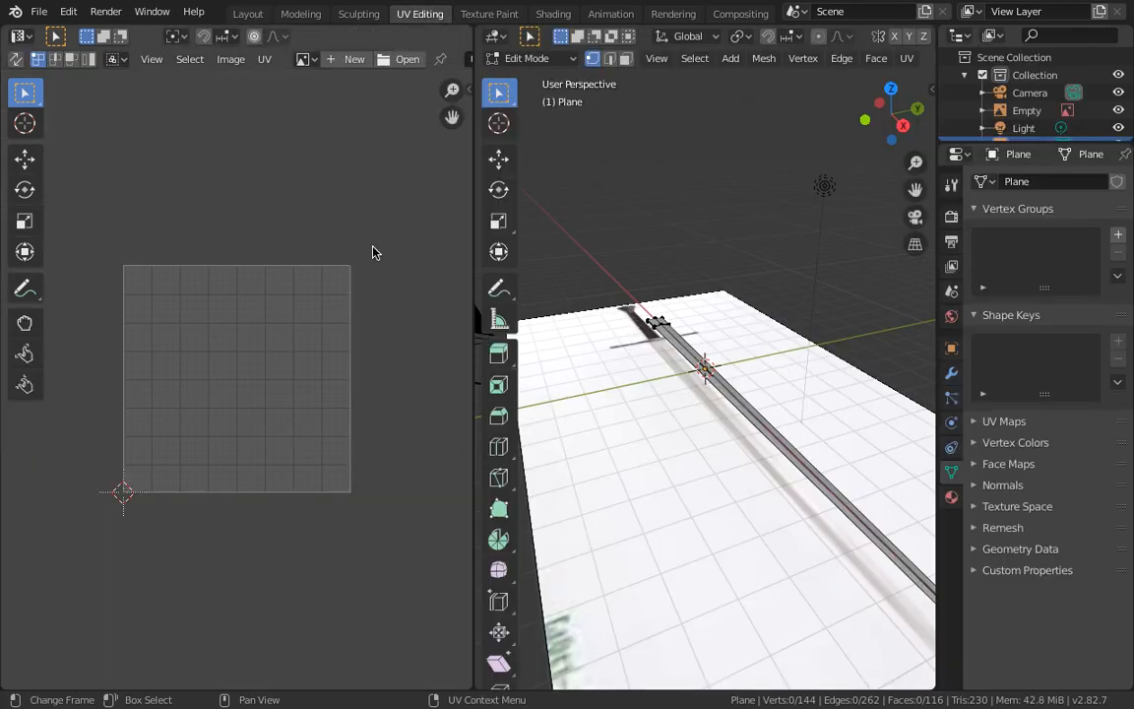
{"action": "key", "text": "a"}
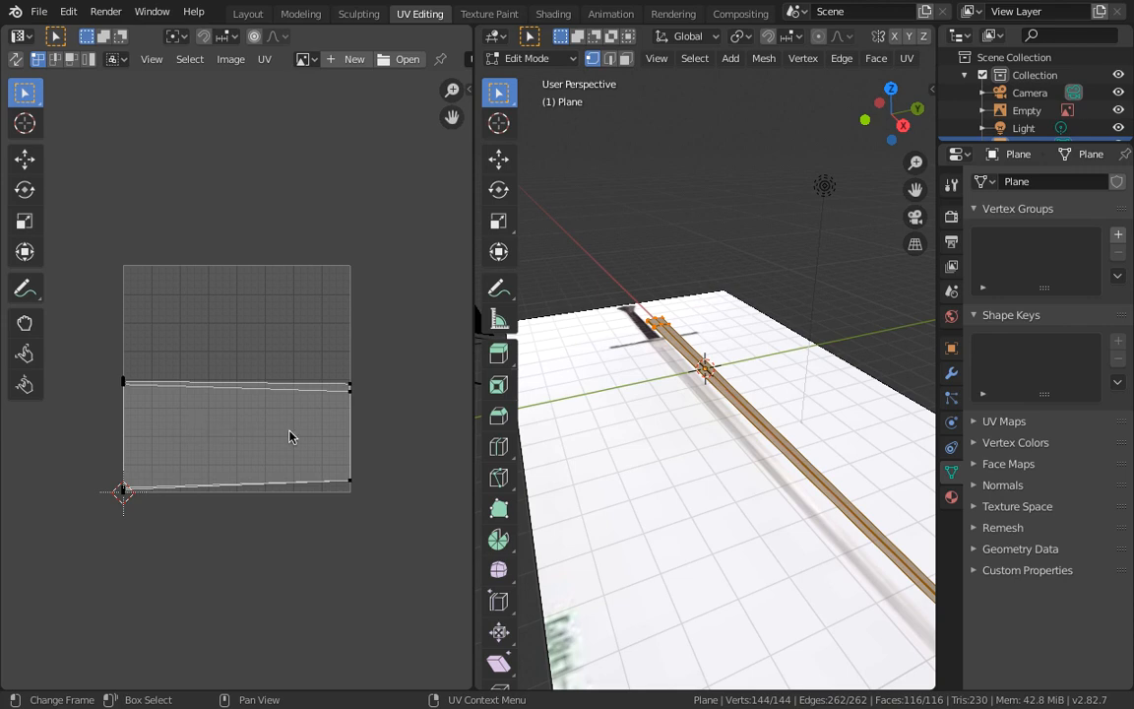
Step: Switch to the Shading workspace, enlarge the node editor, and create a new material for the blade
{"action": "left_click", "coordinate": [552, 13]}
{"action": "mouse_move", "coordinate": [551, 199]}
{"action": "middle_mouse_down"}
{"action": "mouse_move", "coordinate": [540, 202]}
{"action": "mouse_move", "coordinate": [582, 214]}
{"action": "mouse_move", "coordinate": [551, 279]}
{"action": "mouse_move", "coordinate": [568, 307]}
{"action": "mouse_move", "coordinate": [570, 222]}
{"action": "mouse_move", "coordinate": [525, 219]}
{"action": "mouse_move", "coordinate": [624, 273]}
{"action": "middle_mouse_up"}
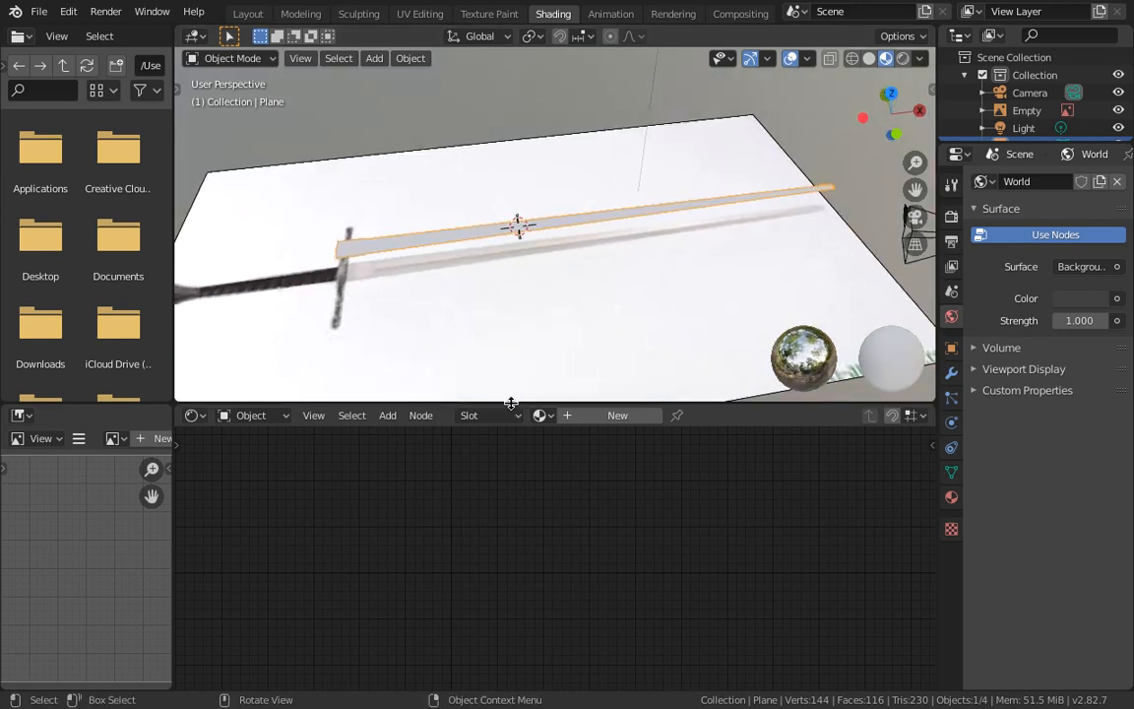
{"action": "left_click_drag", "start_coordinate": [509, 403], "coordinate": [506, 263]}
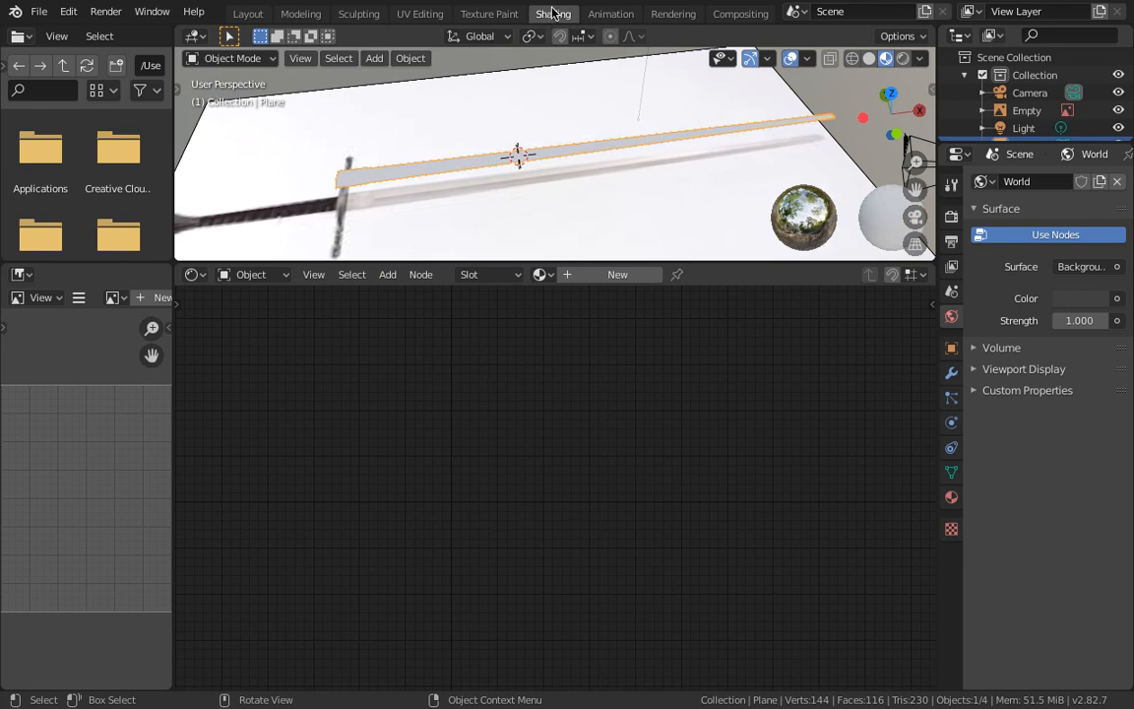
{"action": "left_click", "coordinate": [608, 276]}
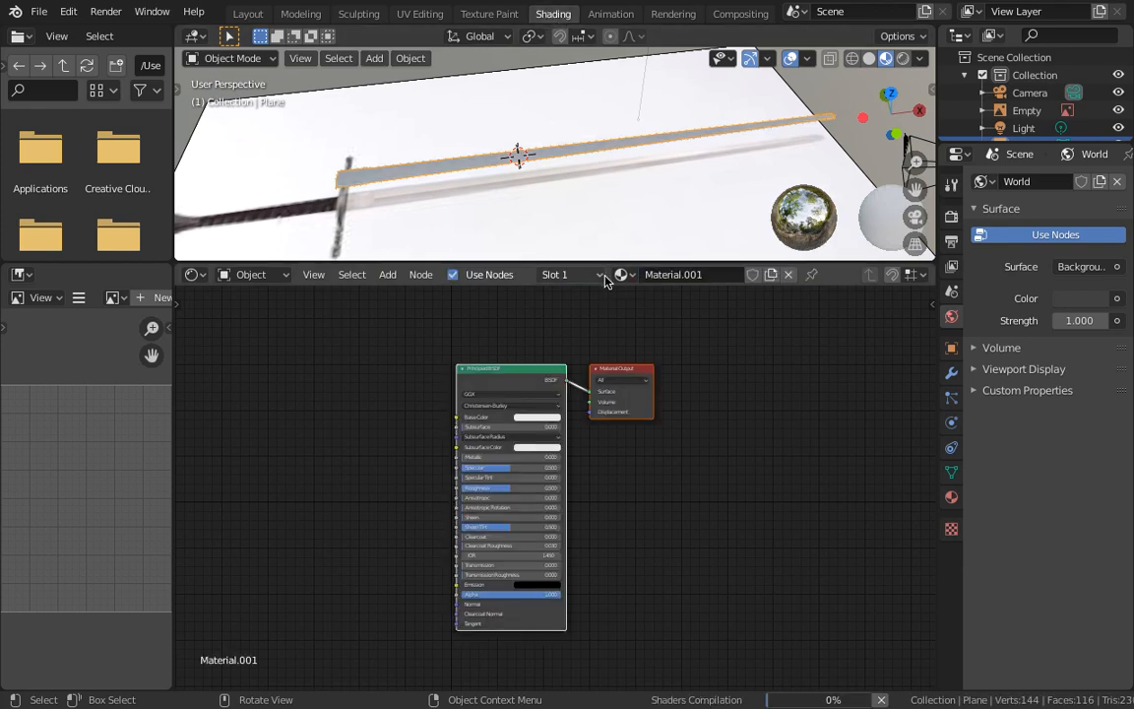
{"action": "scroll", "coordinate": [562, 412], "scroll_direction": "up", "scroll_amount": 5}
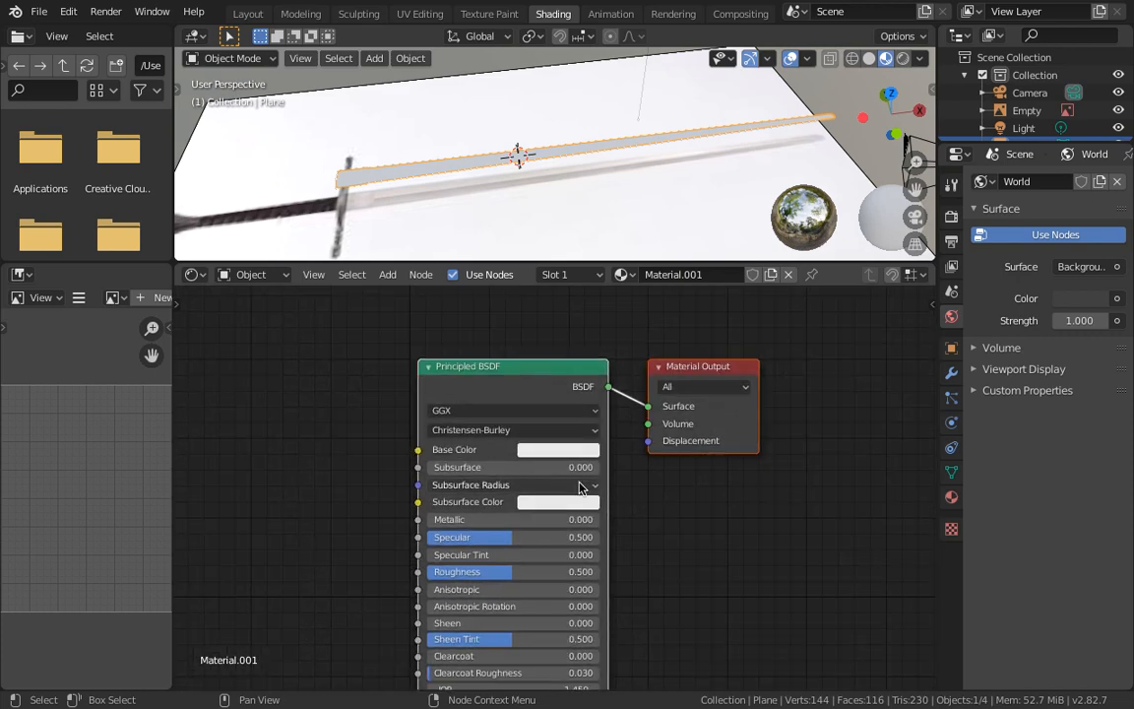
Step: Darken the blade material's base colour to a light grey and set Metallic to 1.000
{"action": "left_click", "coordinate": [552, 440]}
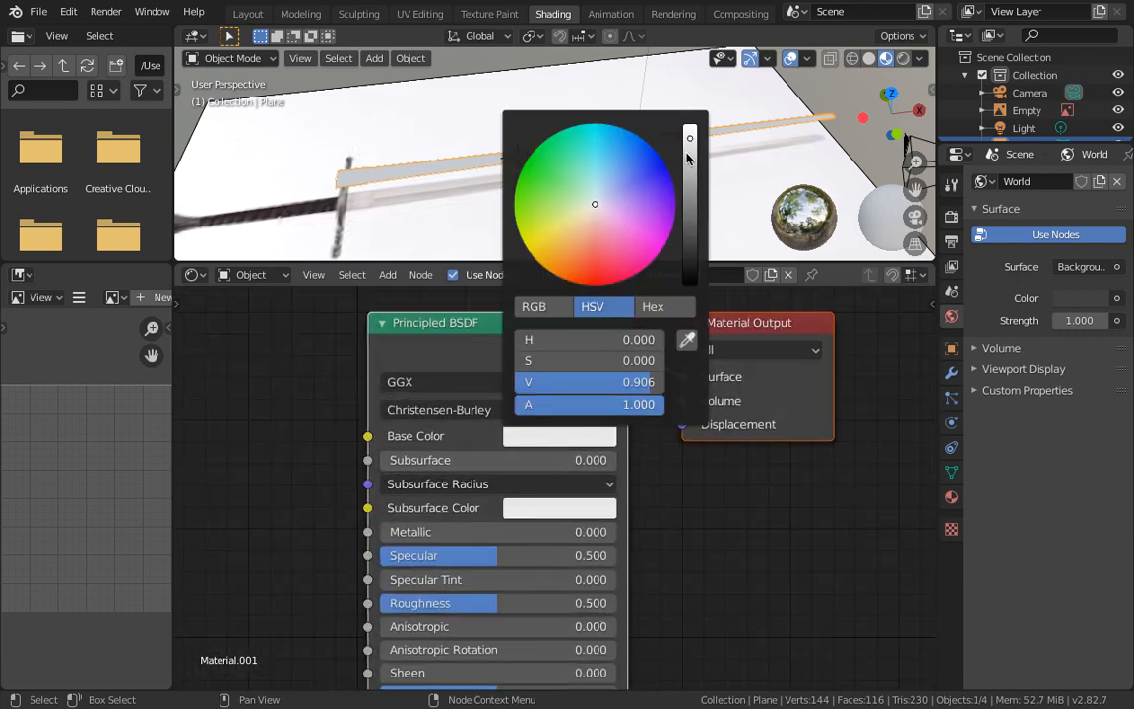
{"action": "left_click_drag", "start_coordinate": [687, 157], "coordinate": [688, 178]}
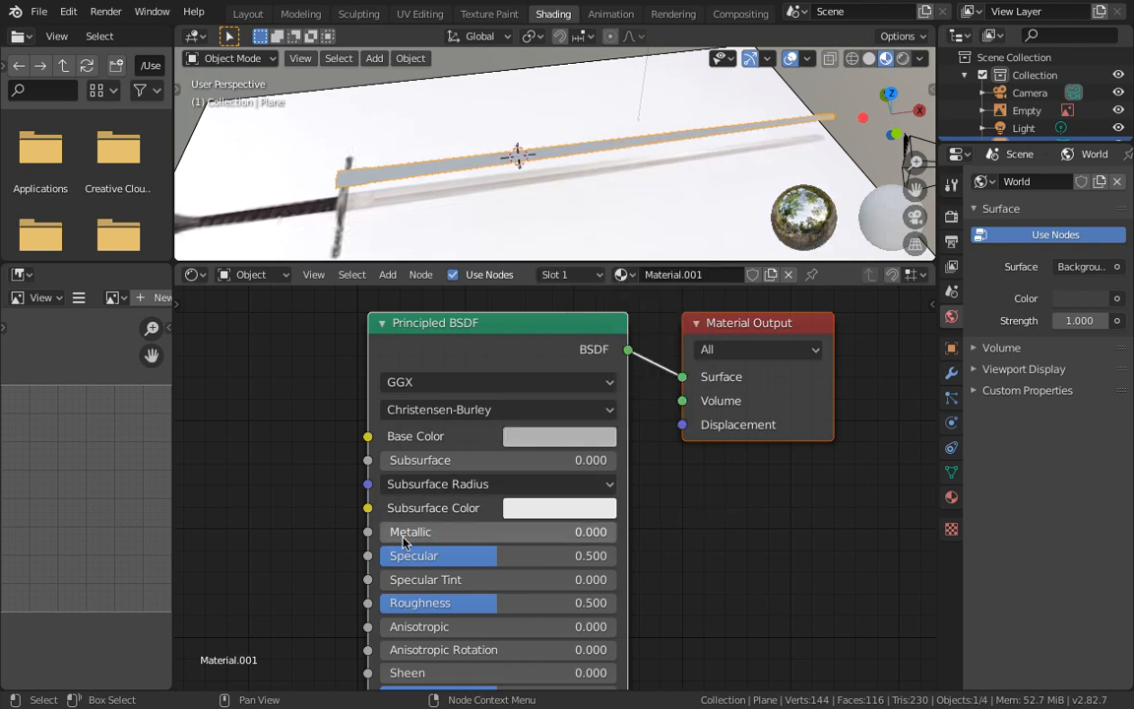
{"action": "left_click_drag", "start_coordinate": [395, 539], "coordinate": [705, 539]}
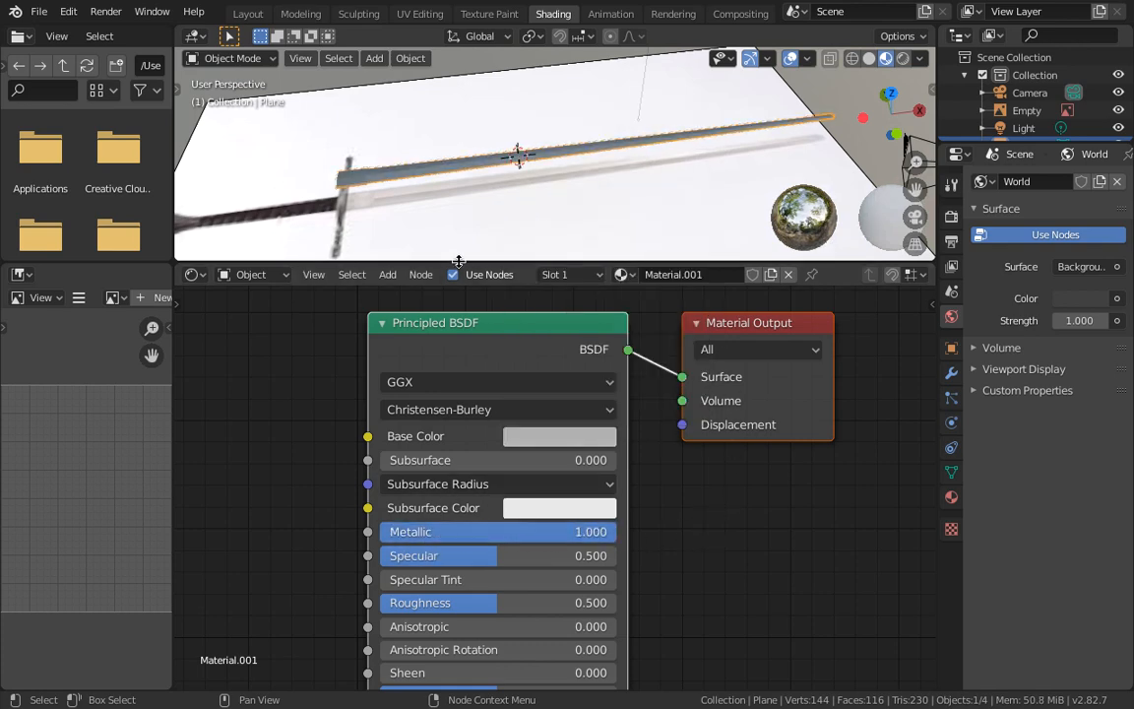
Step: Lower the blade material's roughness to 0.214 while viewing the blade surface up close
{"action": "middle_click_drag", "start_coordinate": [426, 209], "coordinate": [590, 173]}
{"action": "scroll", "coordinate": [564, 168], "scroll_direction": "up", "scroll_amount": 6}
{"action": "scroll", "coordinate": [567, 182], "scroll_direction": "down", "scroll_amount": 10}
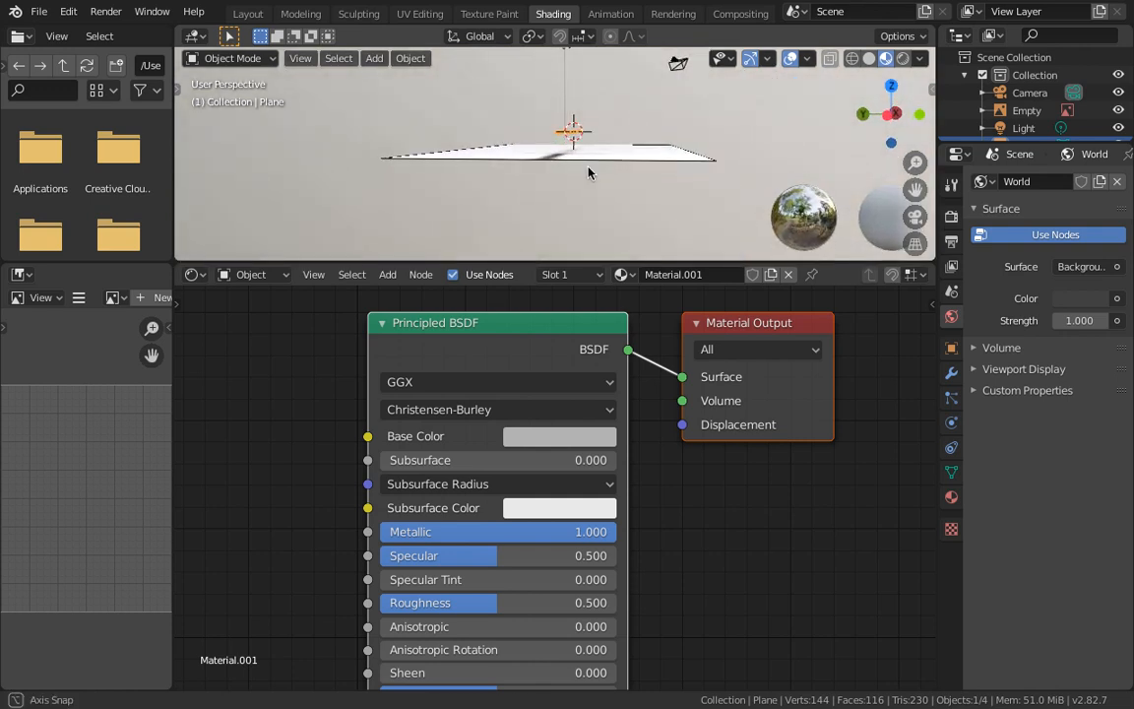
{"action": "middle_click_drag", "start_coordinate": [591, 174], "coordinate": [532, 211]}
{"action": "scroll", "coordinate": [527, 216], "scroll_direction": "up", "scroll_amount": 5}
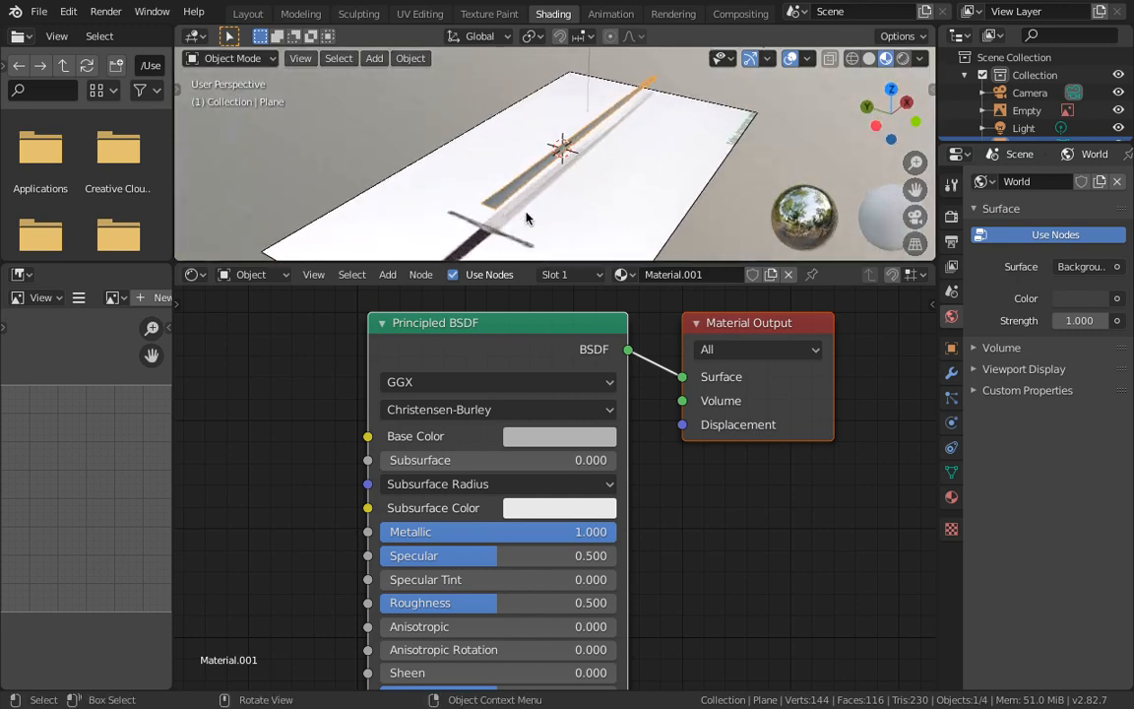
{"action": "scroll", "coordinate": [526, 215], "scroll_direction": "up", "scroll_amount": 5}
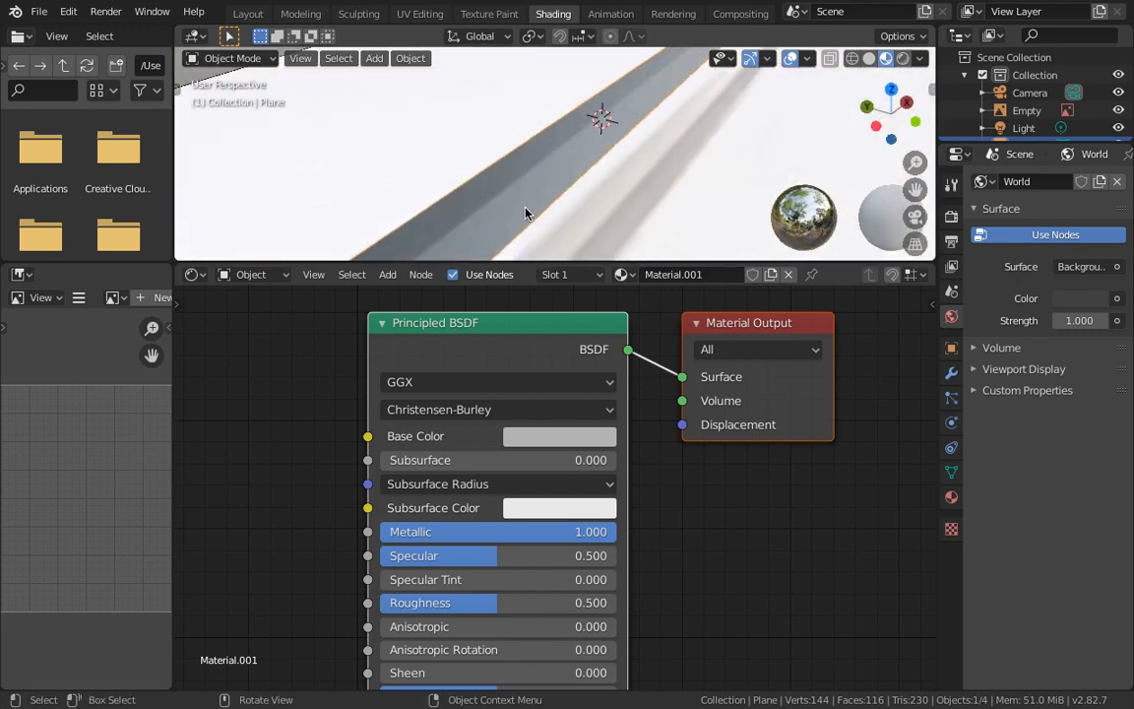
{"action": "left_click_drag", "start_coordinate": [492, 609], "coordinate": [414, 609]}
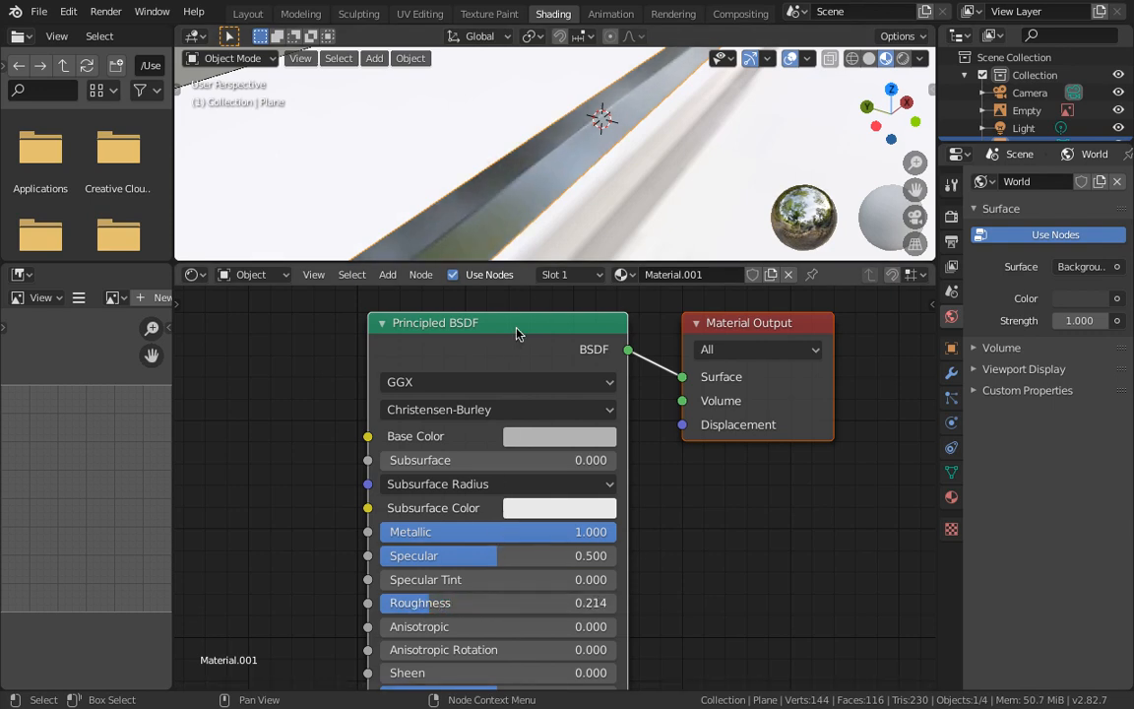
Step: Compare the blade's metallic look in Material Preview and Rendered viewport shading, finishing in Rendered shading
{"action": "key", "text": "z"}
{"action": "left_click", "coordinate": [567, 336]}
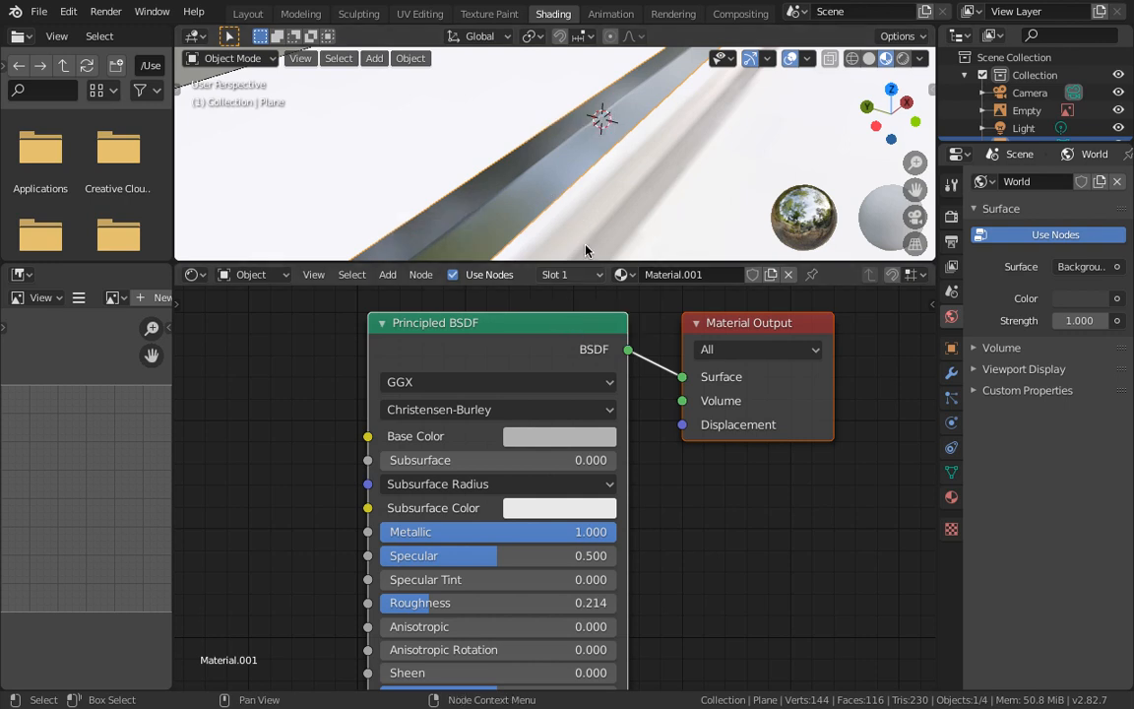
{"action": "middle_click_drag", "start_coordinate": [586, 196], "coordinate": [603, 190]}
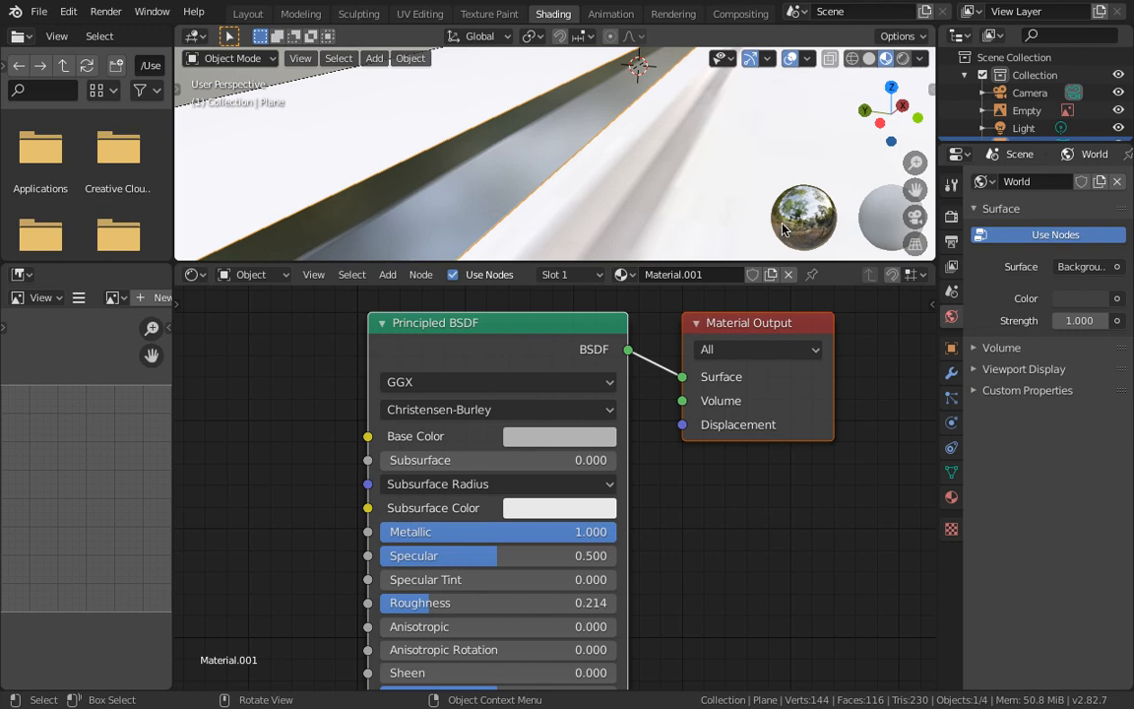
{"action": "key", "text": "z"}
{"action": "left_click", "coordinate": [590, 87]}
{"action": "scroll", "coordinate": [545, 185], "scroll_direction": "down", "scroll_amount": 2}
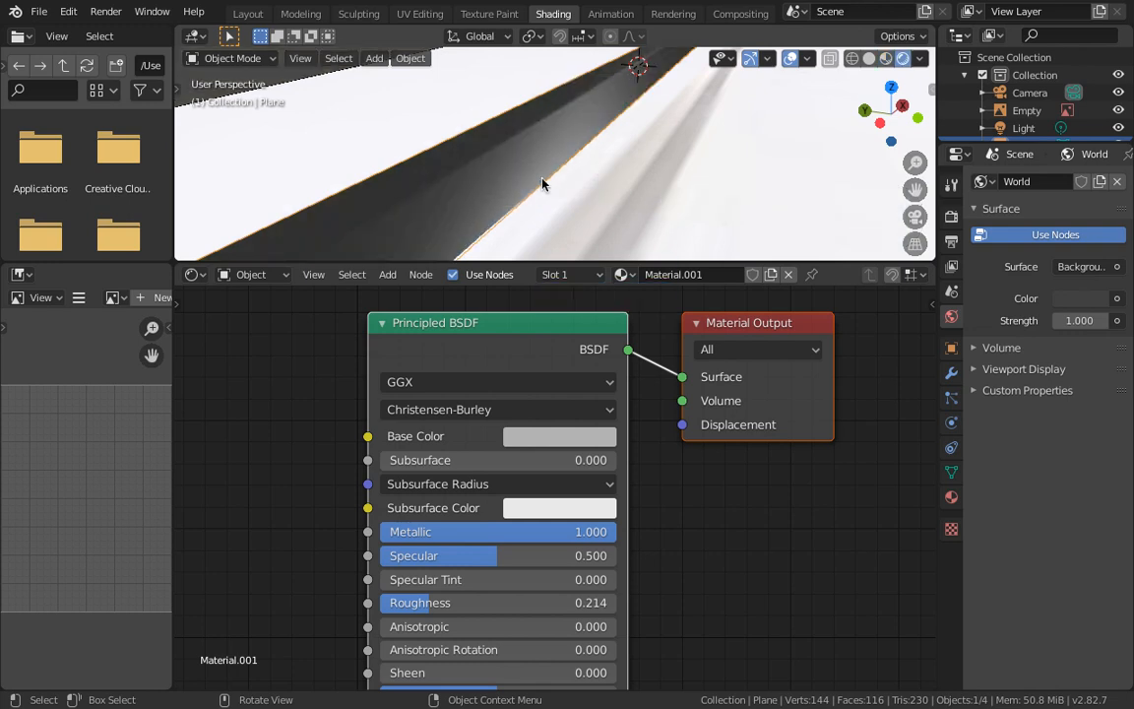
{"action": "middle_click_drag", "start_coordinate": [540, 184], "coordinate": [557, 177]}
{"action": "key", "text": "z"}
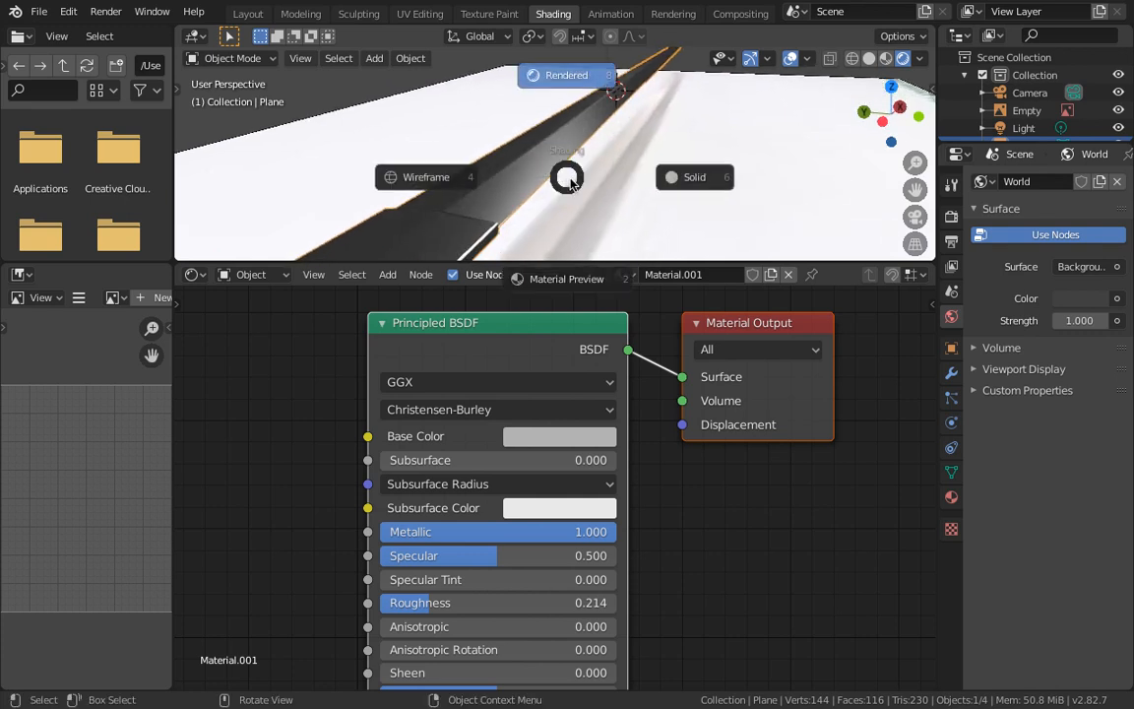
{"action": "left_click", "coordinate": [569, 244]}
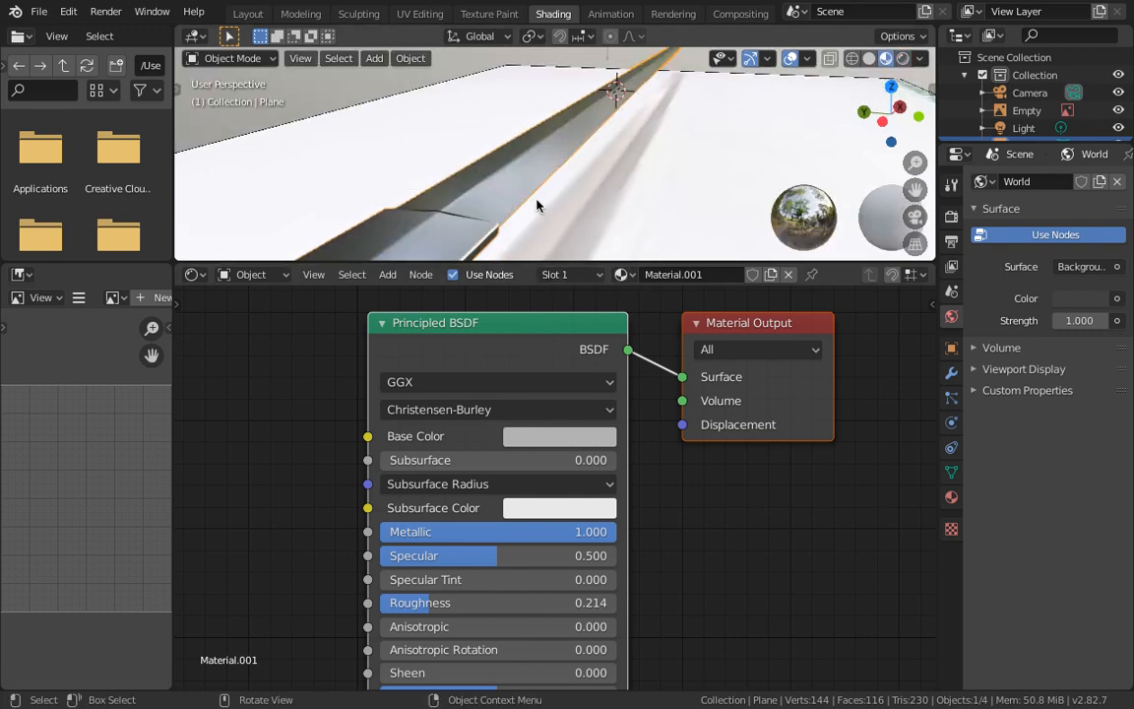
{"action": "key", "text": "z"}
{"action": "left_click", "coordinate": [533, 126]}
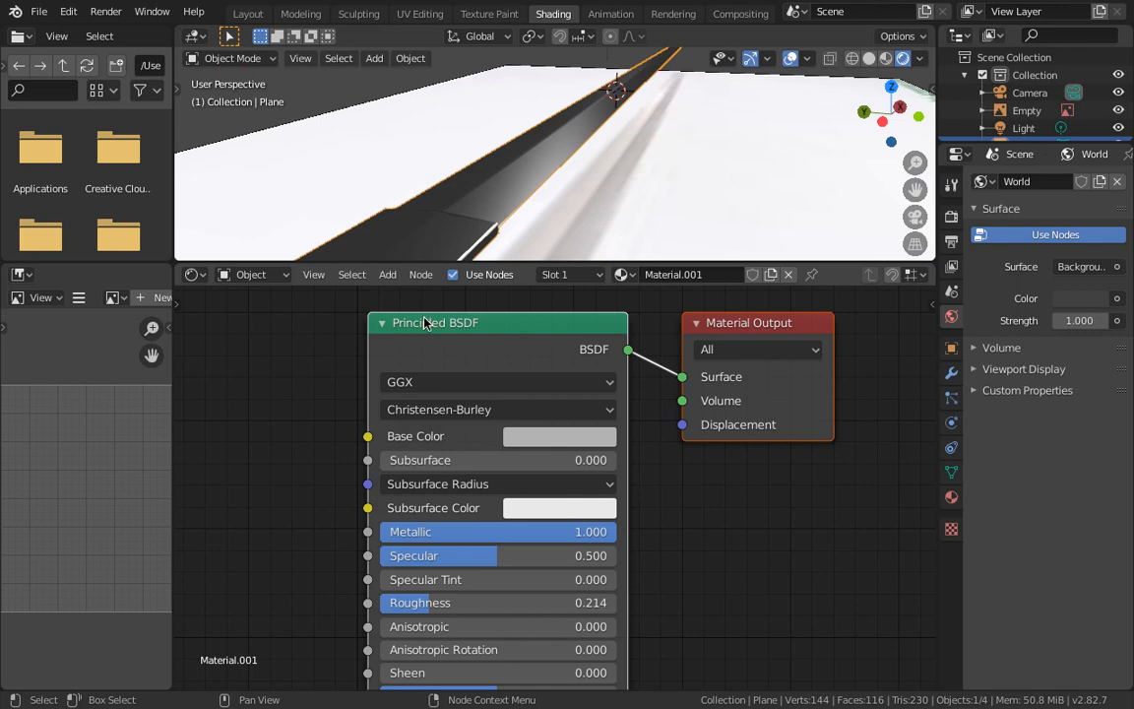
Step: Switch the node editor to the World shader, disconnect the Background node from the World Output and move it aside
{"action": "key", "text": "Home"}
{"action": "left_click", "coordinate": [258, 275]}
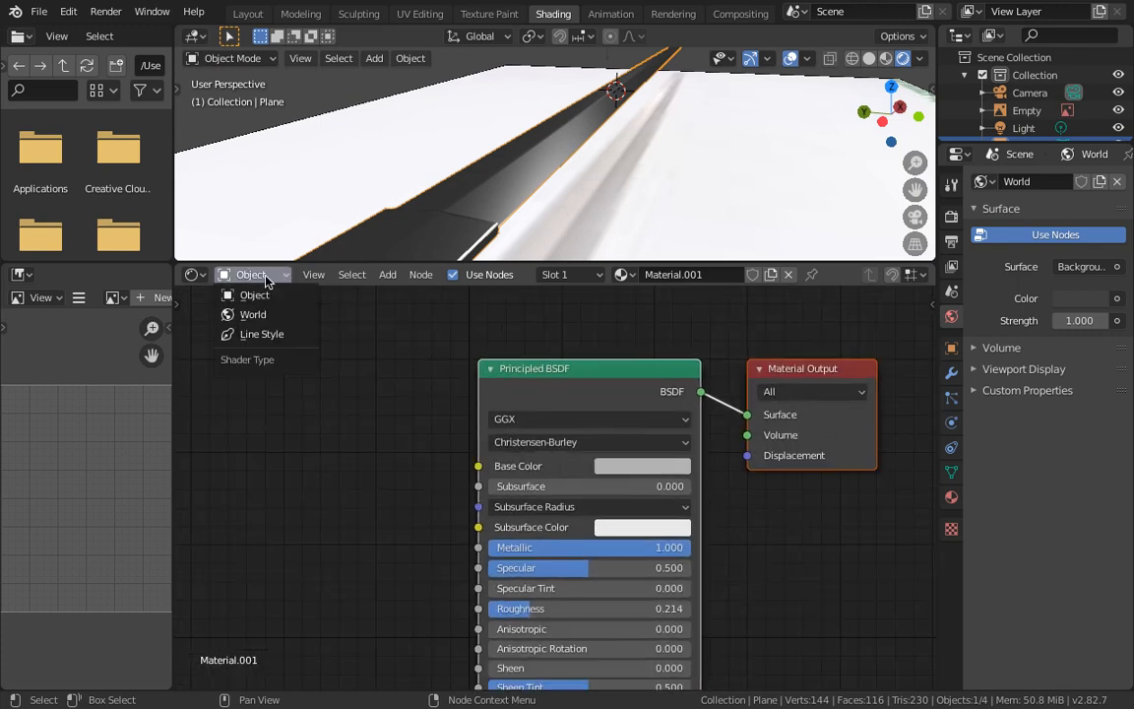
{"action": "left_click", "coordinate": [264, 315]}
{"action": "key", "text": "Home"}
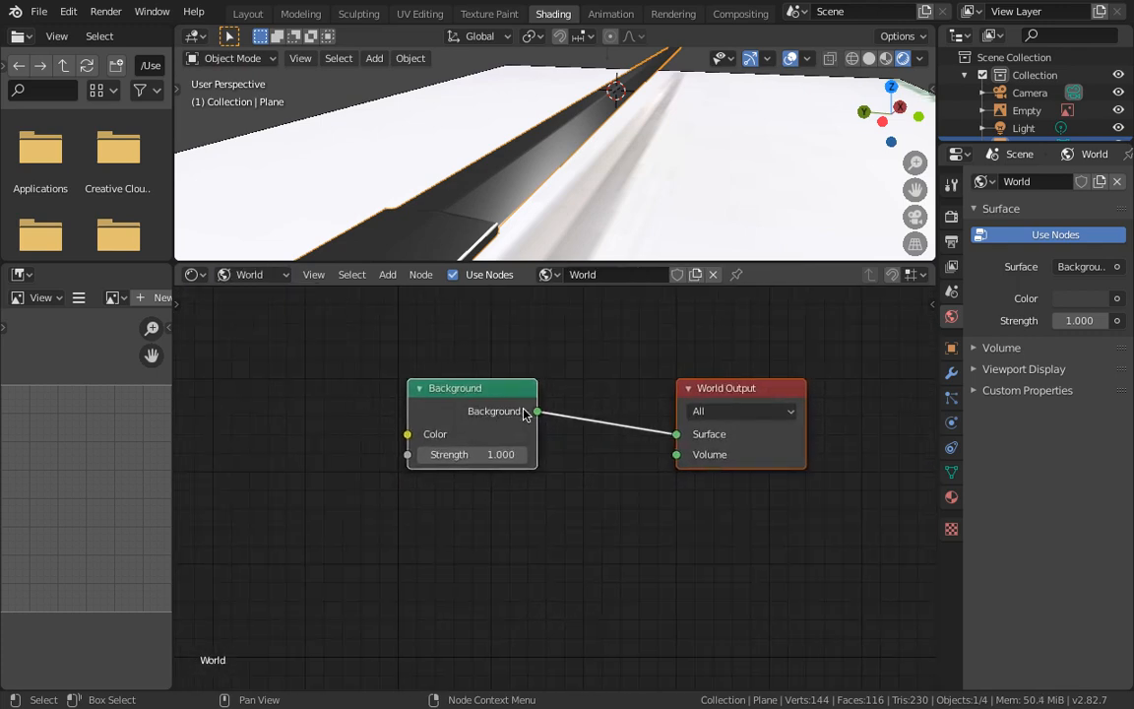
{"action": "left_click_drag", "start_coordinate": [677, 437], "coordinate": [635, 457]}
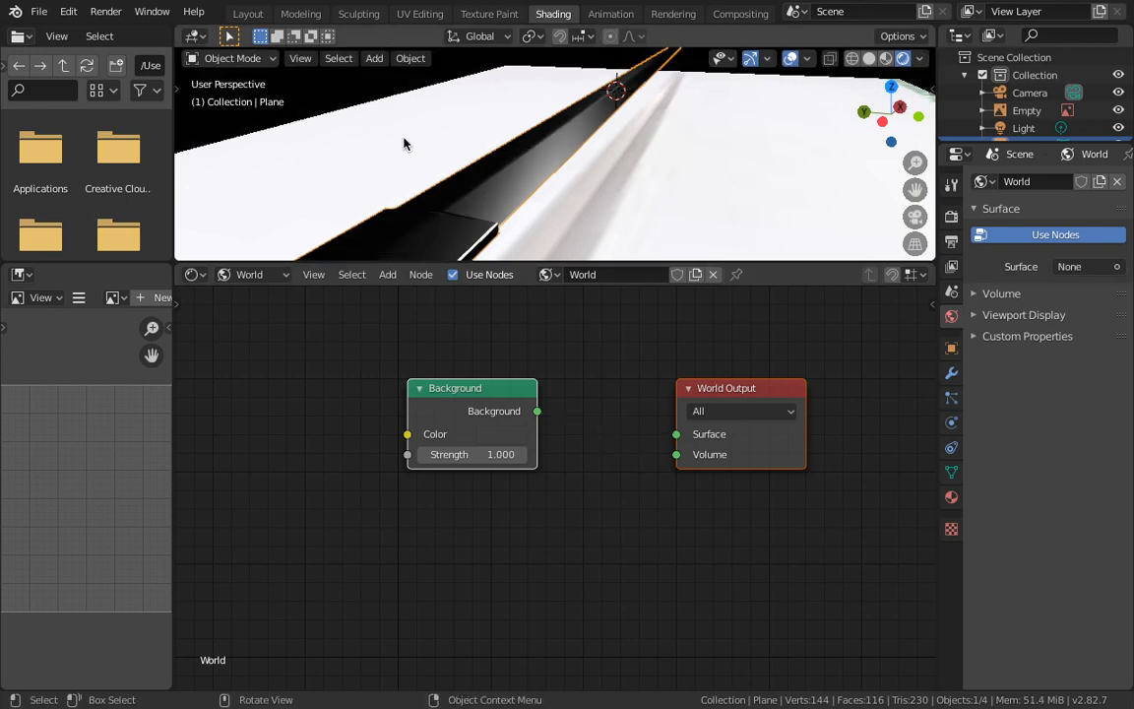
{"action": "middle_click_drag", "start_coordinate": [528, 324], "coordinate": [453, 337]}
{"action": "left_click_drag", "start_coordinate": [438, 401], "coordinate": [288, 317]}
Step: Add an Environment Texture node to the World shader and connect its Color output to the World Output's Surface input
{"action": "key", "text": "shift+a"}
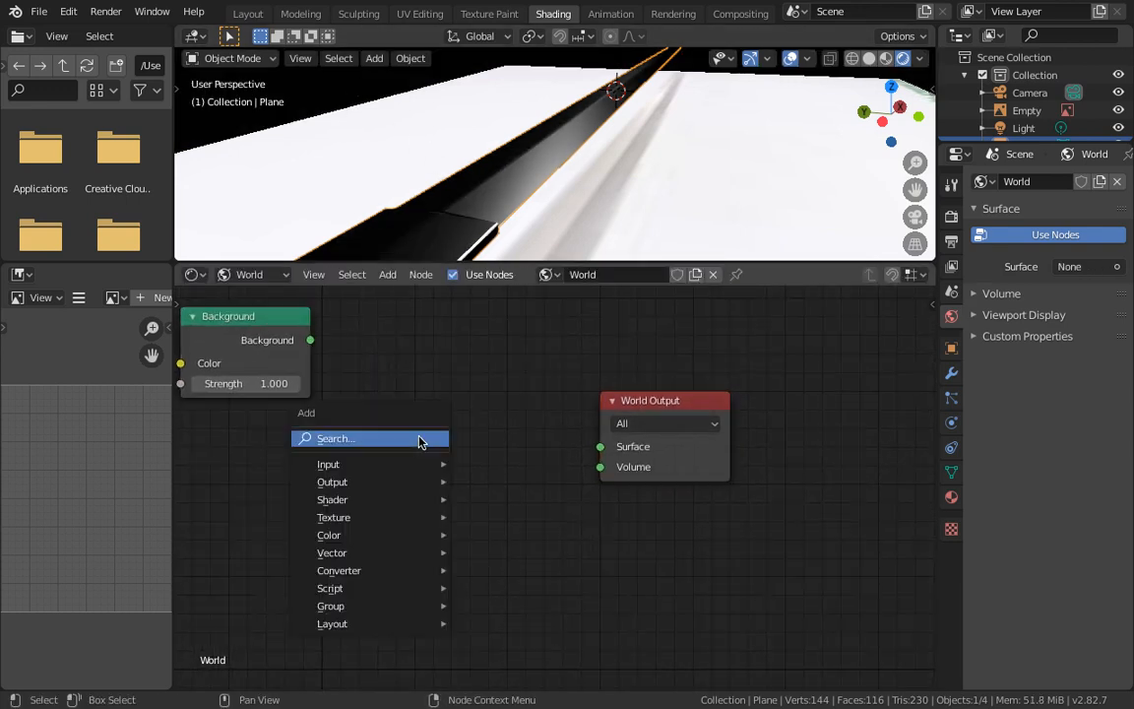
{"action": "left_click", "coordinate": [421, 439]}
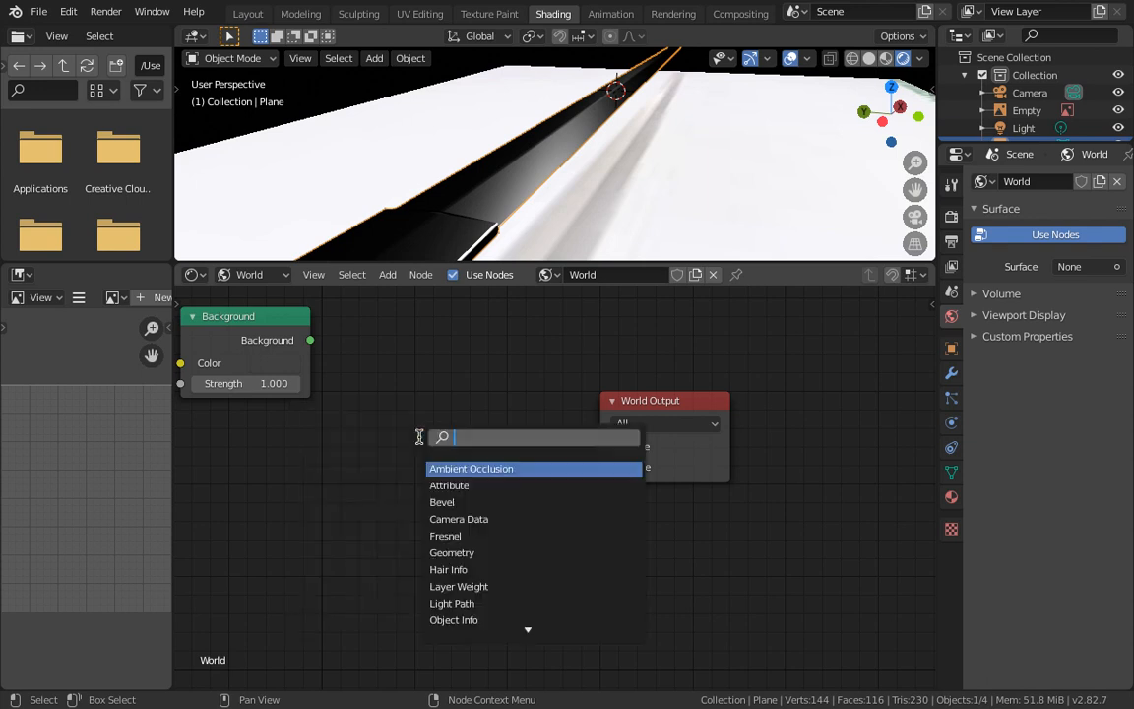
{"action": "type", "text": "env"}
{"action": "key", "text": "Return"}
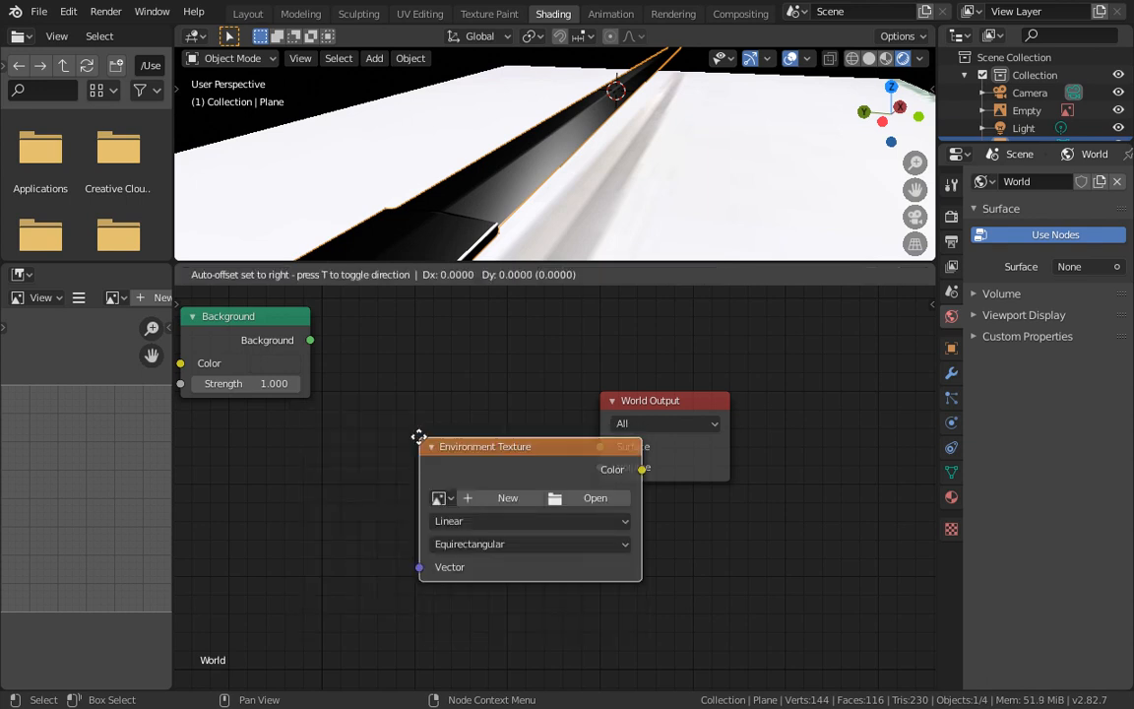
{"action": "left_click", "coordinate": [265, 438]}
{"action": "left_click_drag", "start_coordinate": [500, 463], "coordinate": [600, 447]}
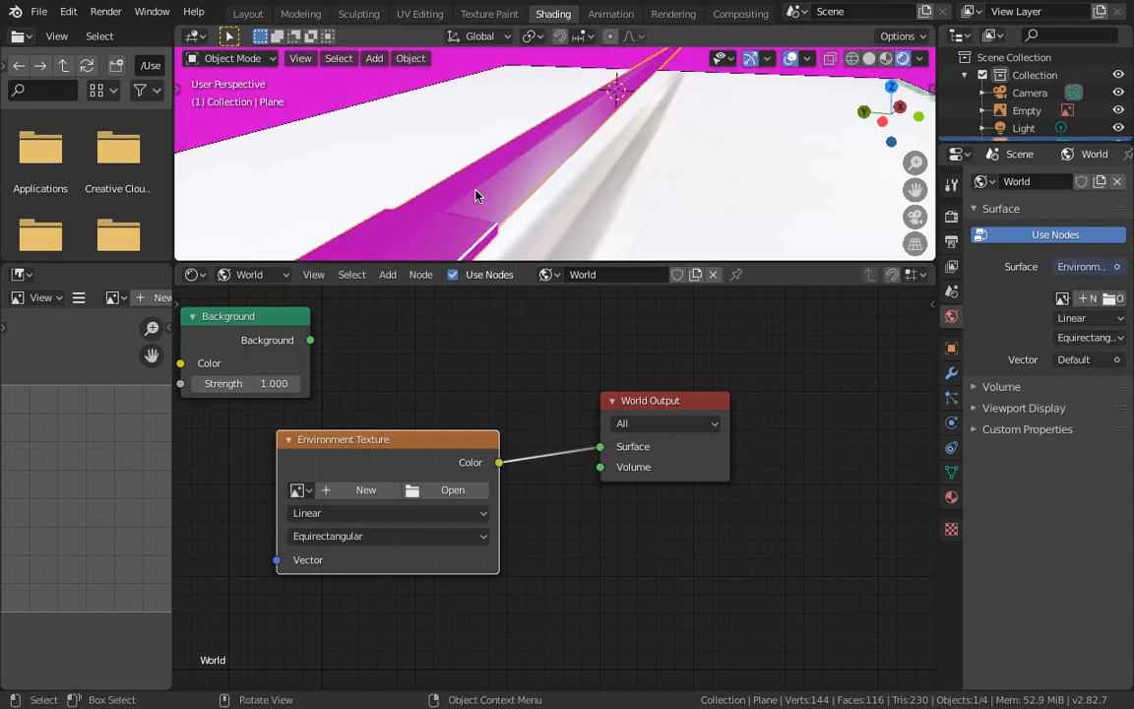
{"action": "mouse_move", "coordinate": [549, 209]}
{"action": "middle_mouse_down"}
{"action": "mouse_move", "coordinate": [576, 210]}
{"action": "mouse_move", "coordinate": [558, 189]}
{"action": "middle_mouse_up"}
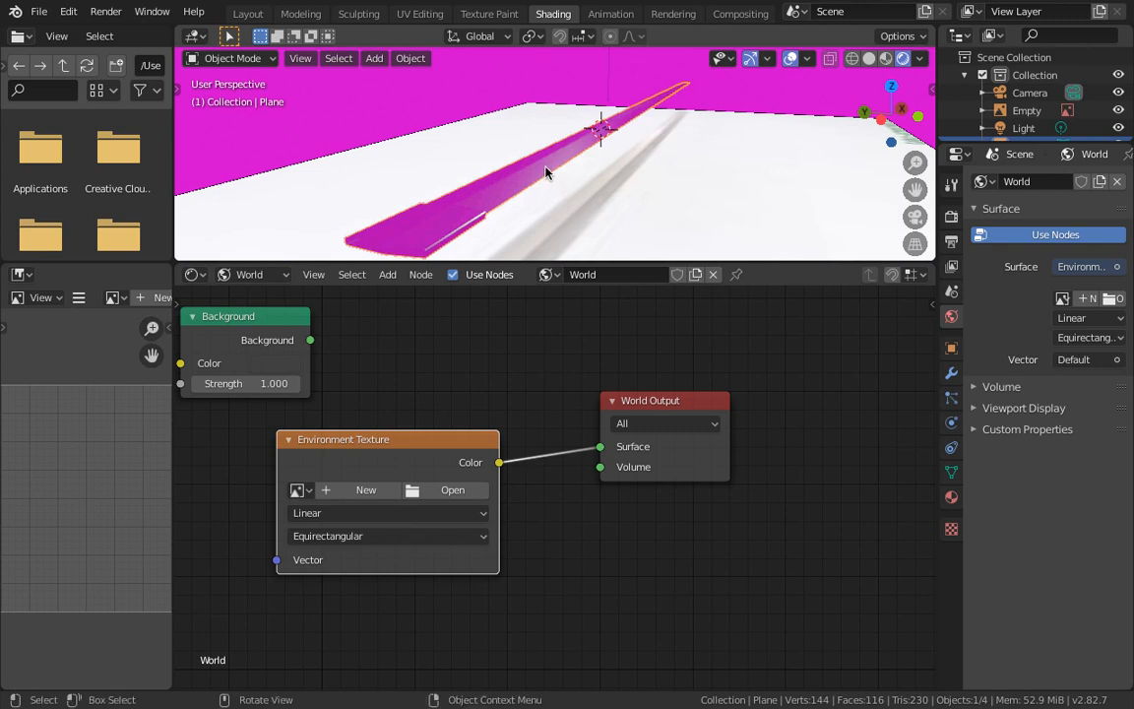
Step: Start opening an image for the Environment Texture, browse to the 10 DTE folder and display its contents as a vertical list
{"action": "left_click", "coordinate": [445, 489]}
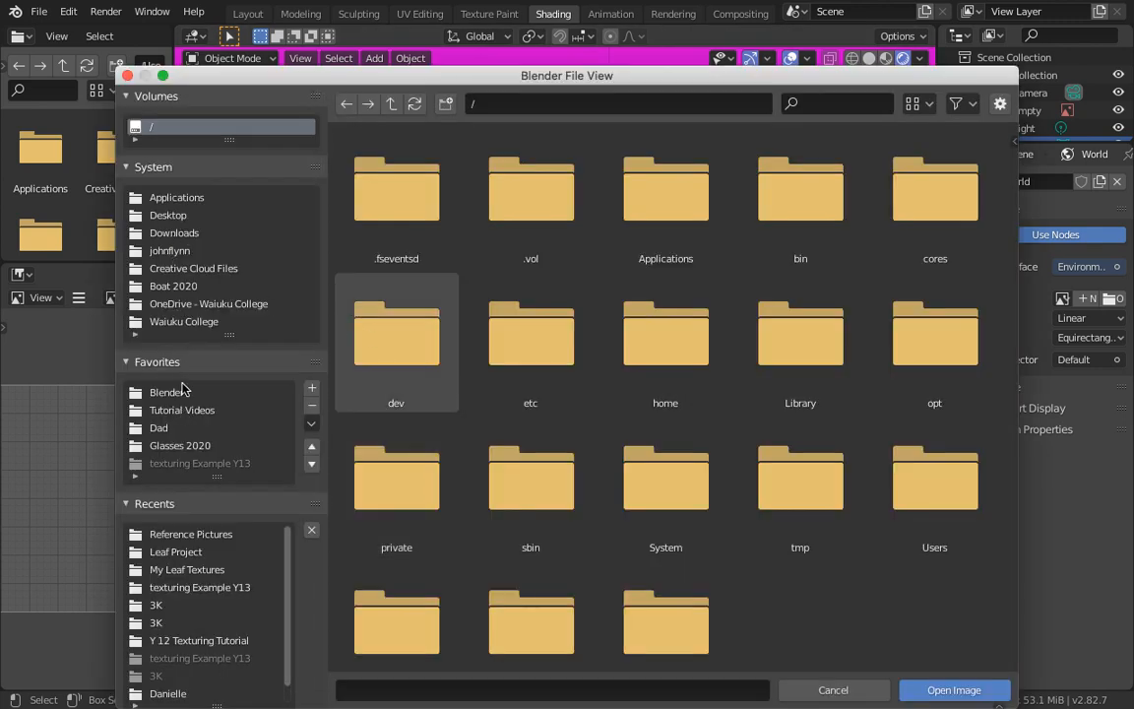
{"action": "left_click", "coordinate": [189, 305]}
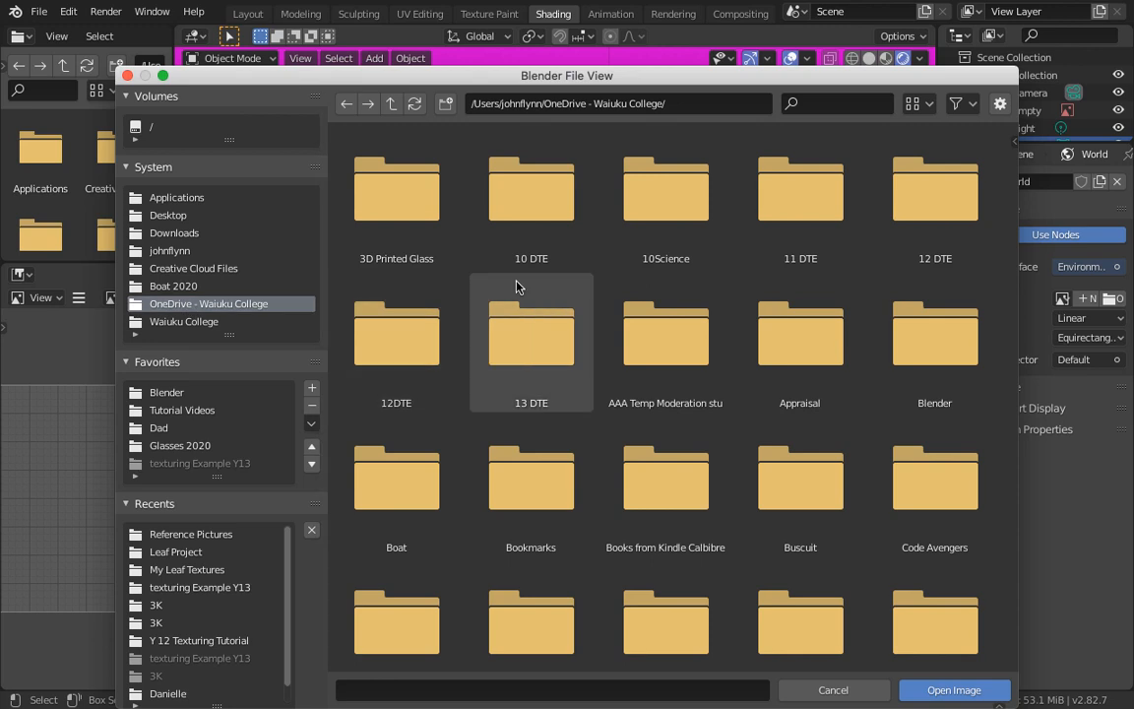
{"action": "double_click", "coordinate": [527, 206]}
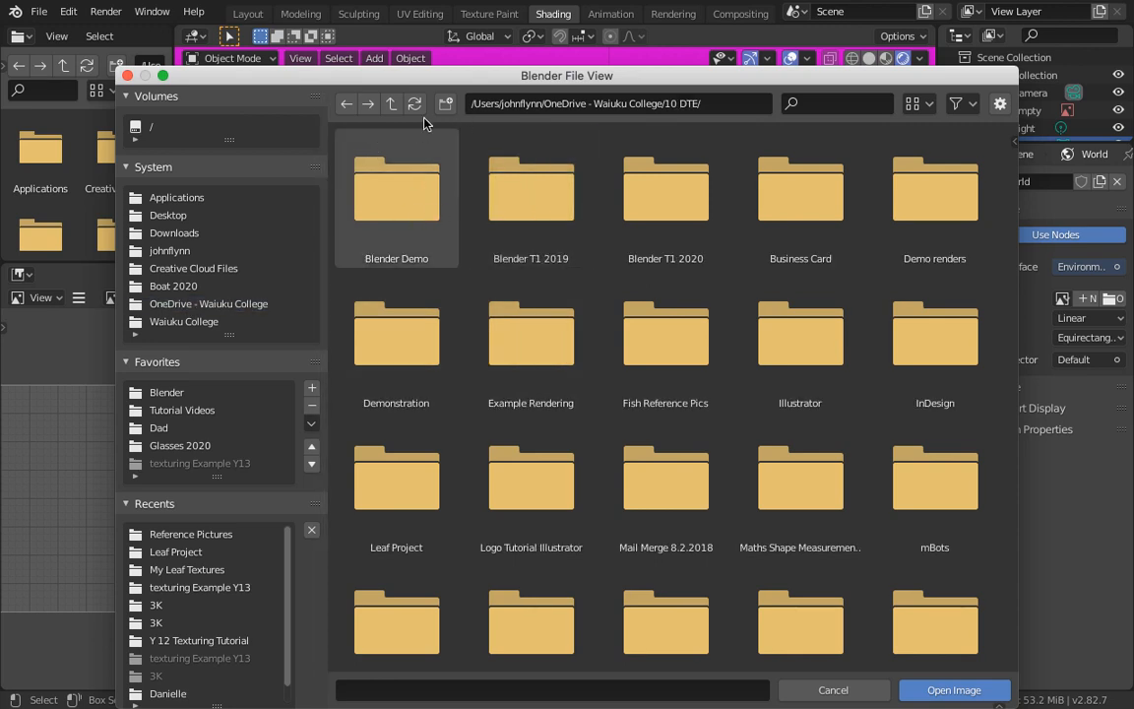
{"action": "left_click", "coordinate": [922, 105]}
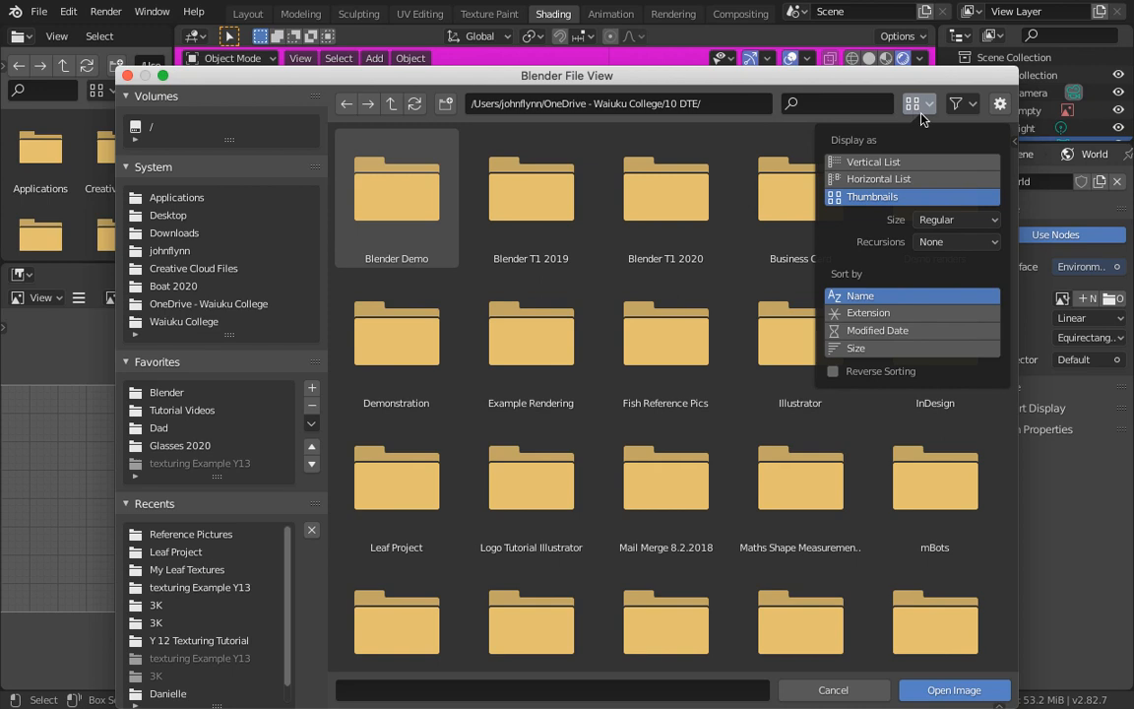
{"action": "left_click", "coordinate": [874, 162]}
{"action": "left_click", "coordinate": [722, 273]}
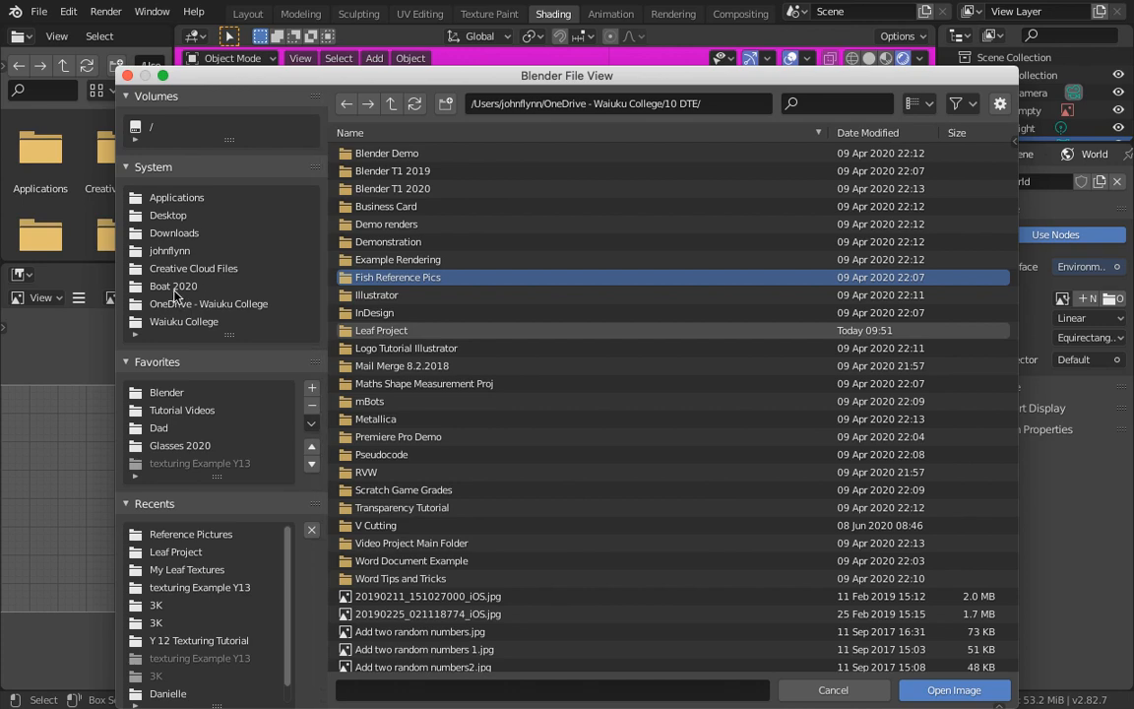
Step: Load HdrOutdoorDesertRoadAfternoonClear001_JPG_3K.jpg as the environment image from the REGULAR/3K folder under 11 DTE's Texturing Tutorial folder
{"action": "left_click", "coordinate": [347, 103]}
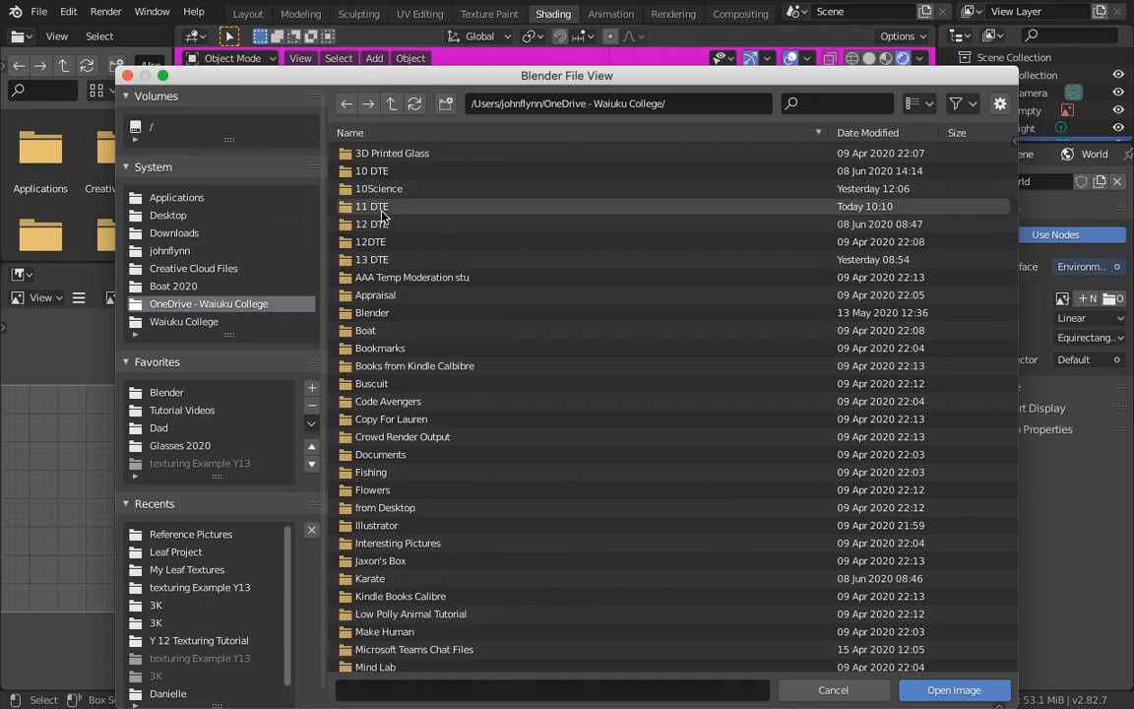
{"action": "double_click", "coordinate": [382, 209]}
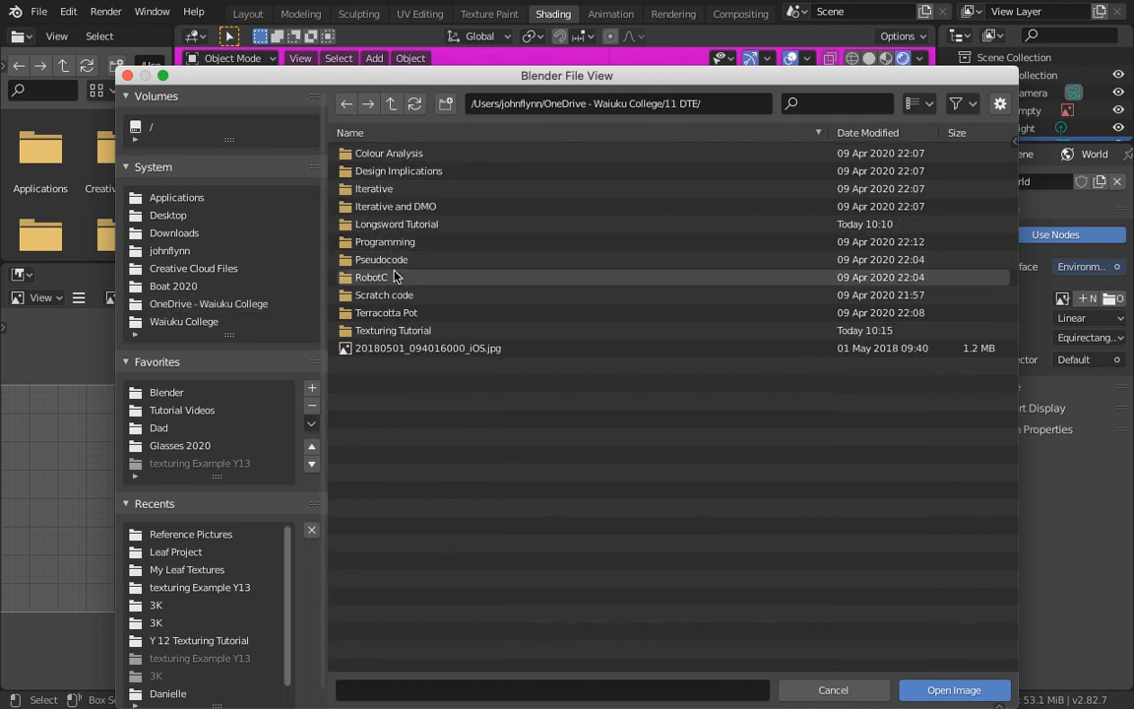
{"action": "double_click", "coordinate": [386, 331]}
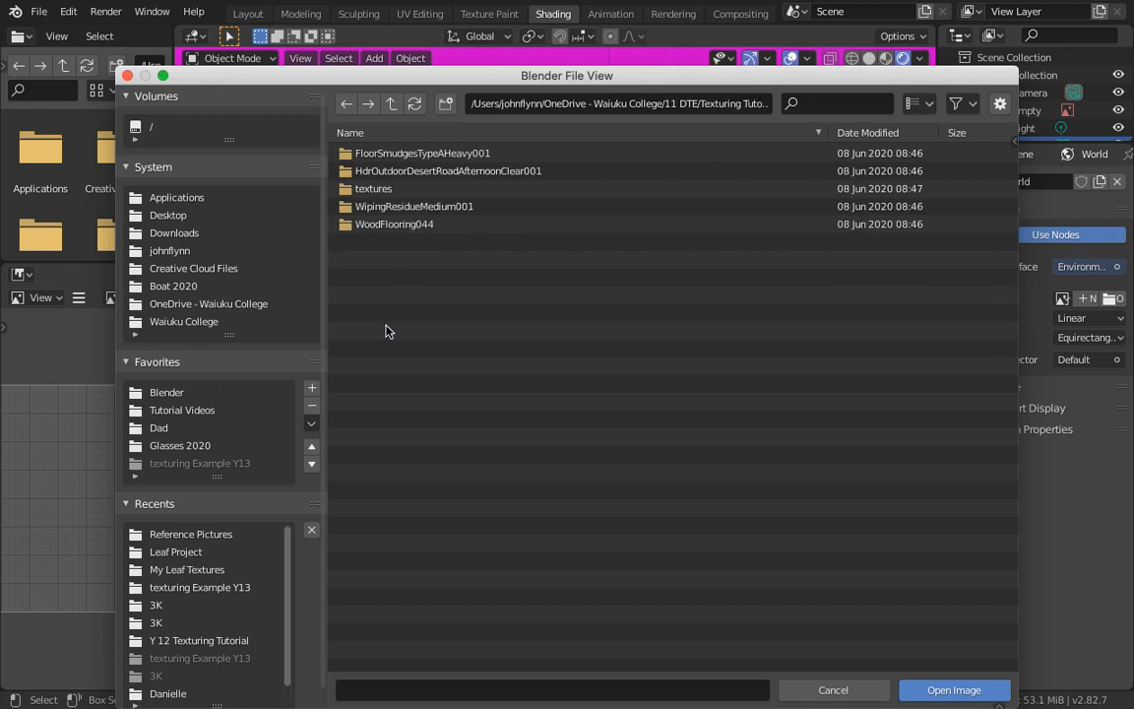
{"action": "left_click", "coordinate": [388, 173]}
{"action": "double_click", "coordinate": [388, 174]}
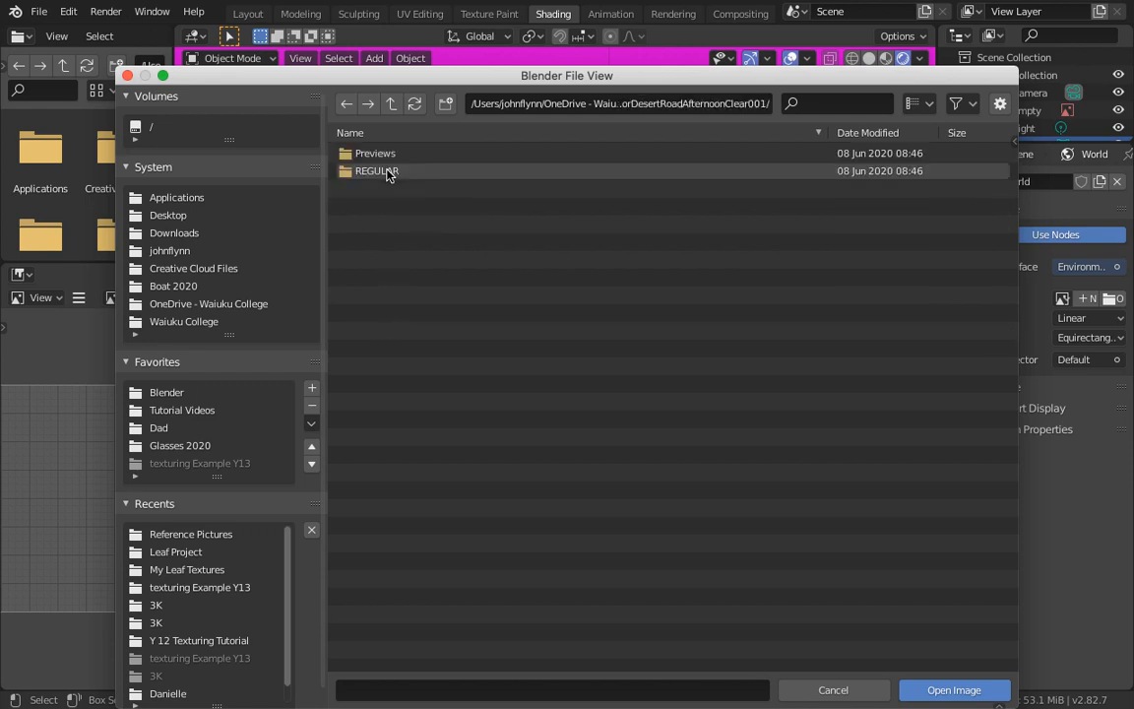
{"action": "double_click", "coordinate": [378, 171]}
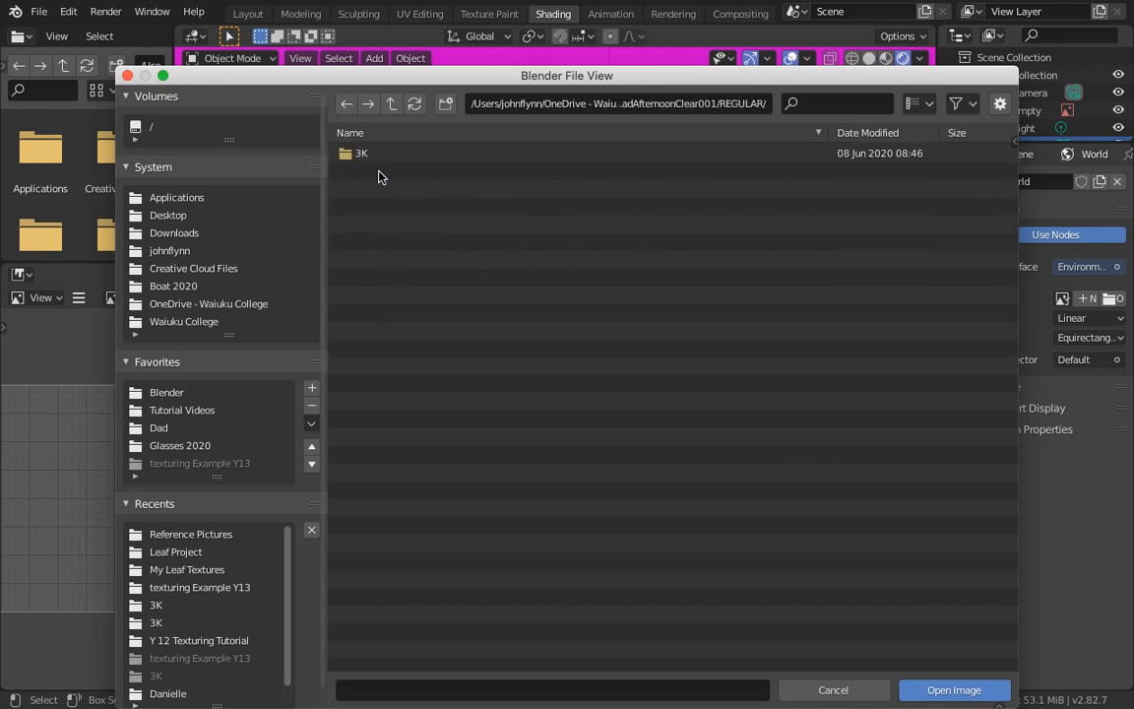
{"action": "double_click", "coordinate": [373, 158]}
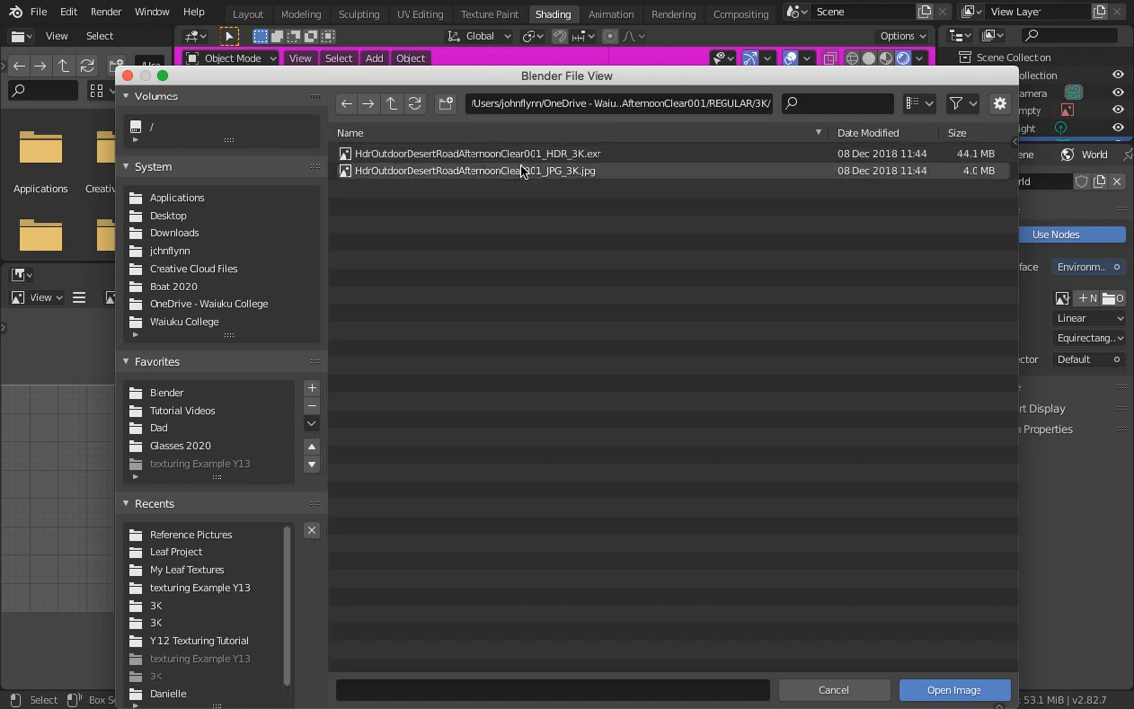
{"action": "left_click", "coordinate": [660, 171]}
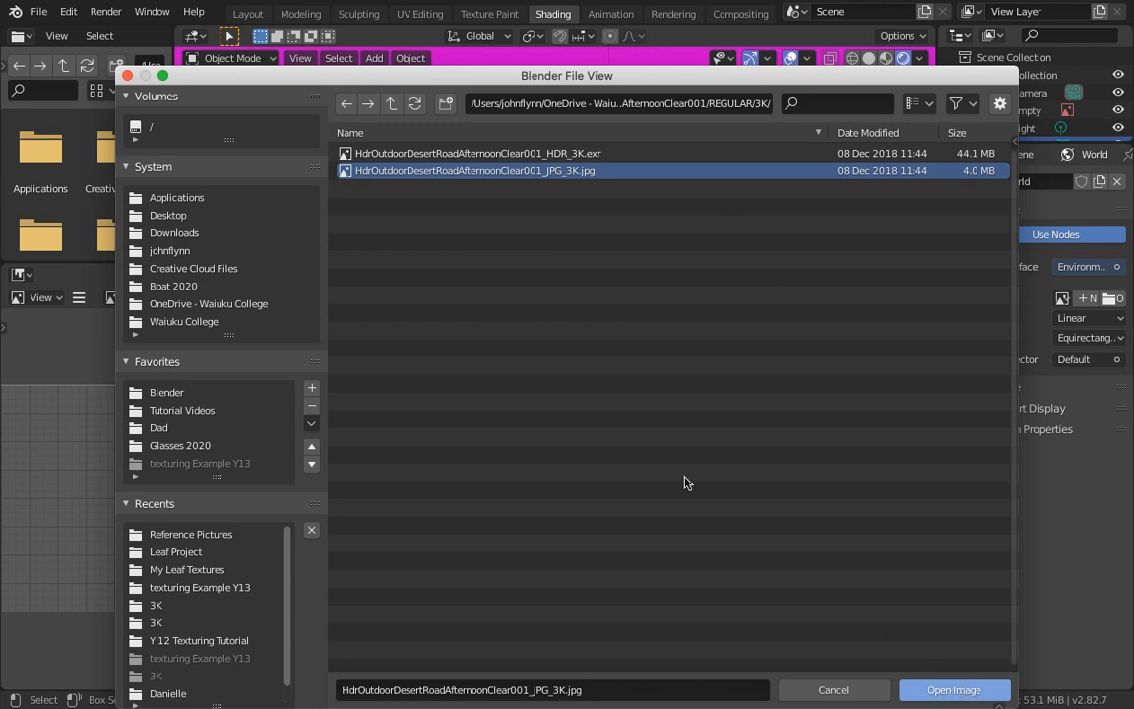
{"action": "key", "text": "Return"}
Step: Enlarge the 3D viewport over the node editor and inspect the environment's reflections along the blade from both directions
{"action": "middle_click_drag", "start_coordinate": [499, 182], "coordinate": [168, 160]}
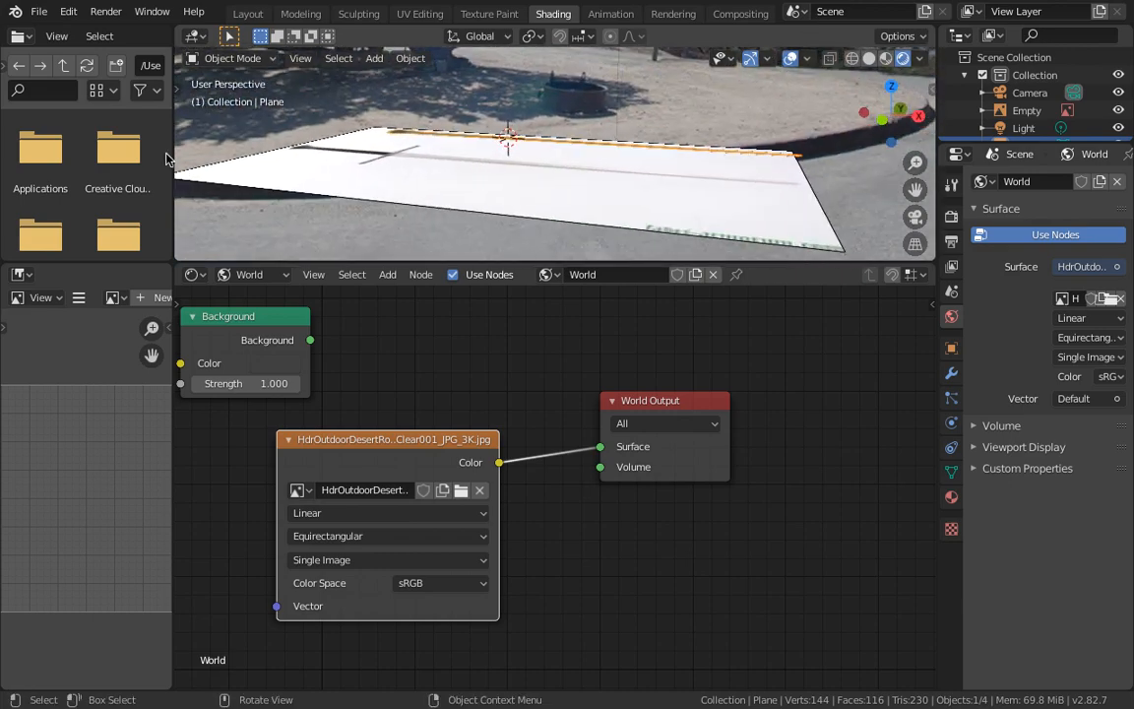
{"action": "left_click_drag", "start_coordinate": [408, 262], "coordinate": [455, 537]}
{"action": "middle_click_drag", "start_coordinate": [448, 241], "coordinate": [742, 274]}
{"action": "scroll", "coordinate": [587, 321], "scroll_direction": "up", "scroll_amount": 5}
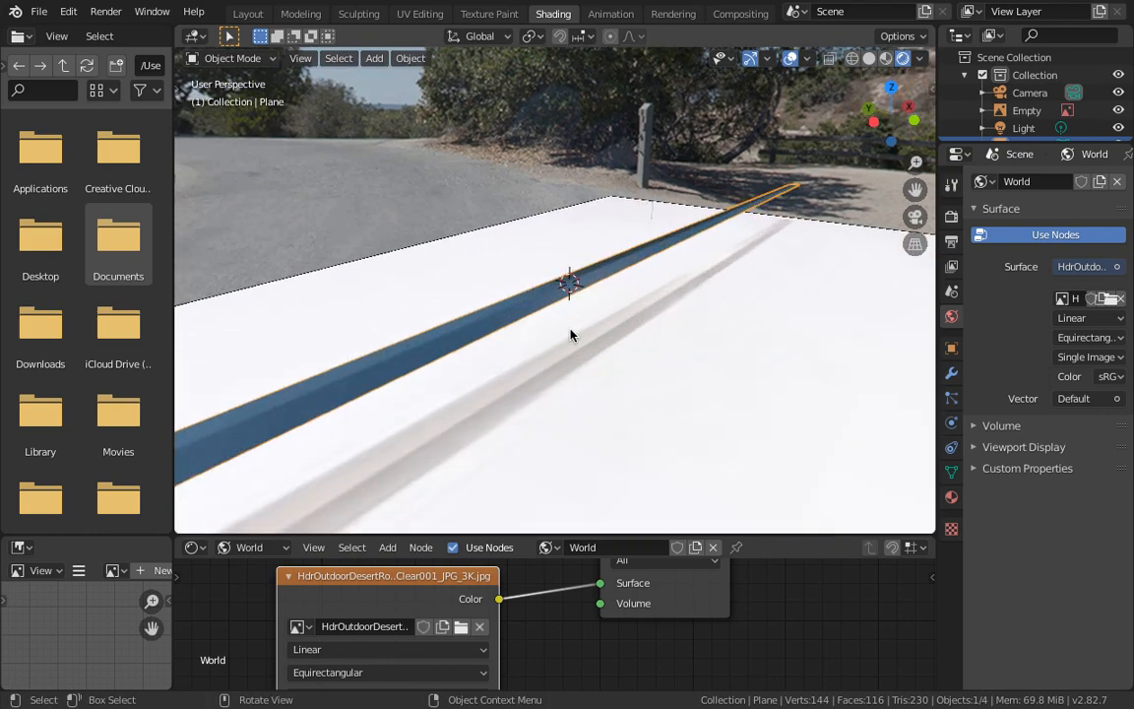
{"action": "middle_click_drag", "start_coordinate": [571, 335], "coordinate": [600, 320]}
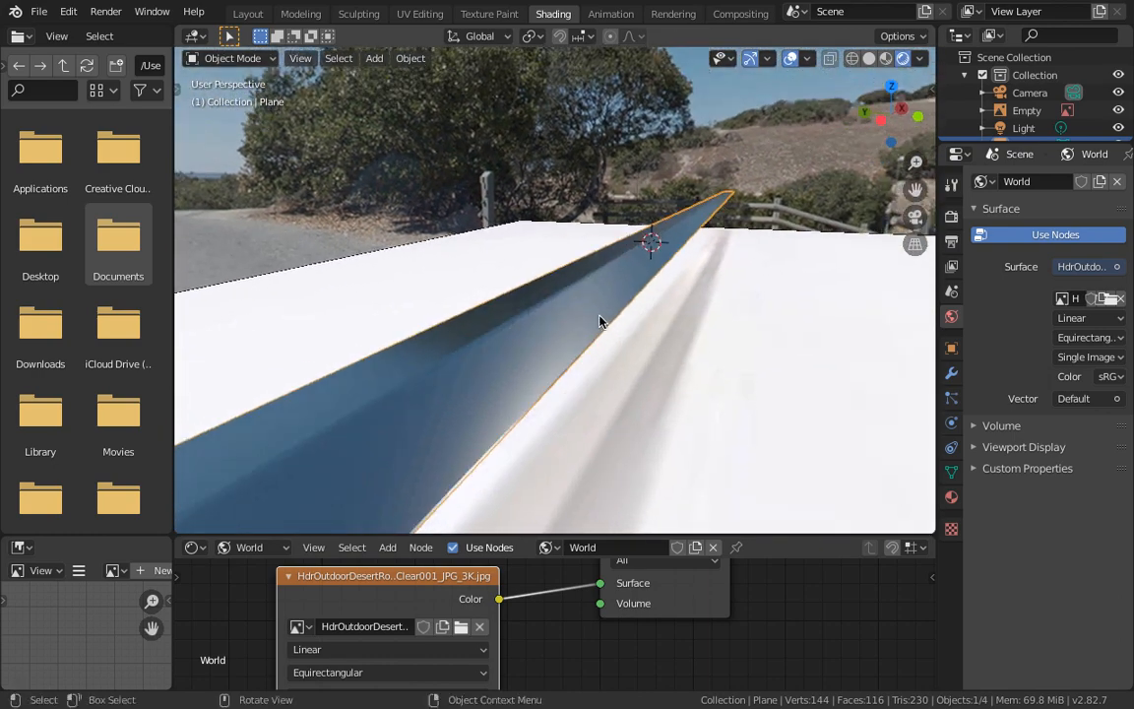
{"action": "scroll", "coordinate": [492, 306], "scroll_direction": "down", "scroll_amount": 2}
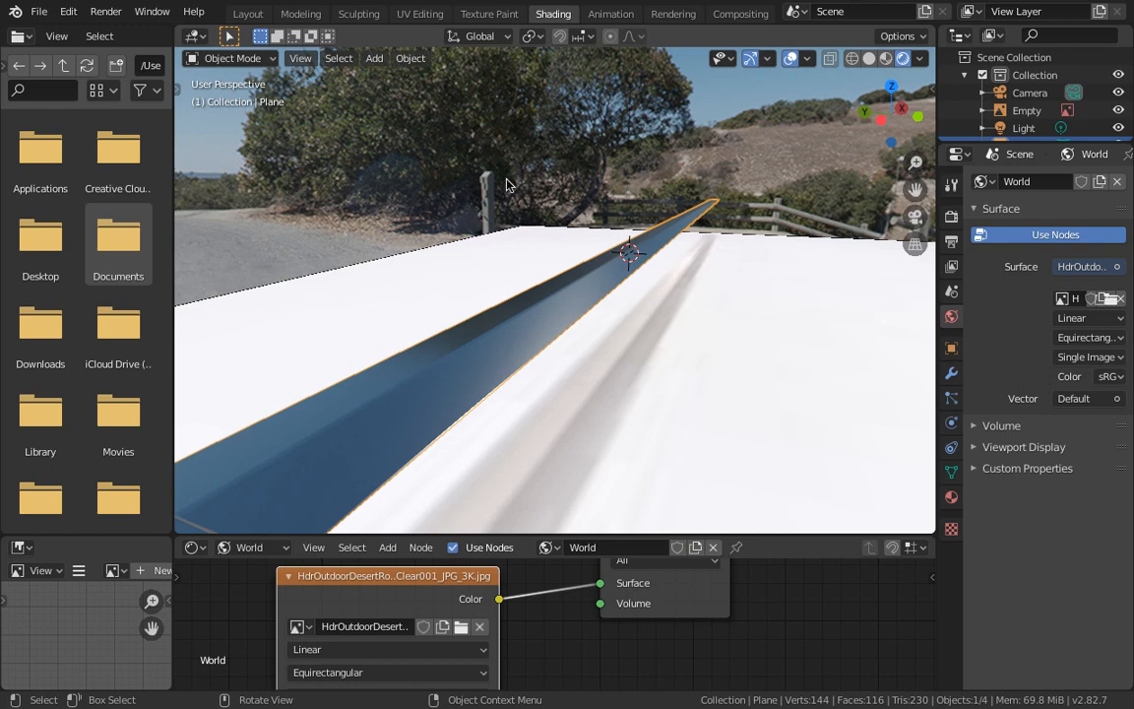
{"action": "middle_click_drag", "start_coordinate": [506, 184], "coordinate": [570, 299]}
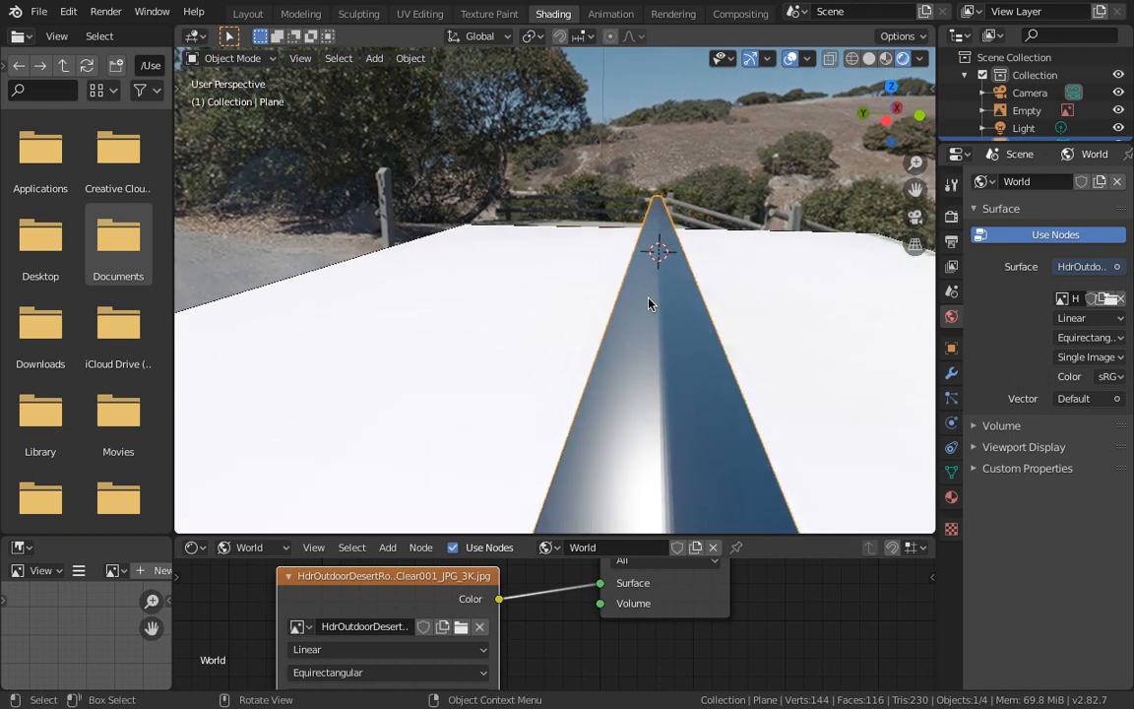
{"action": "middle_click_drag", "start_coordinate": [646, 410], "coordinate": [365, 414]}
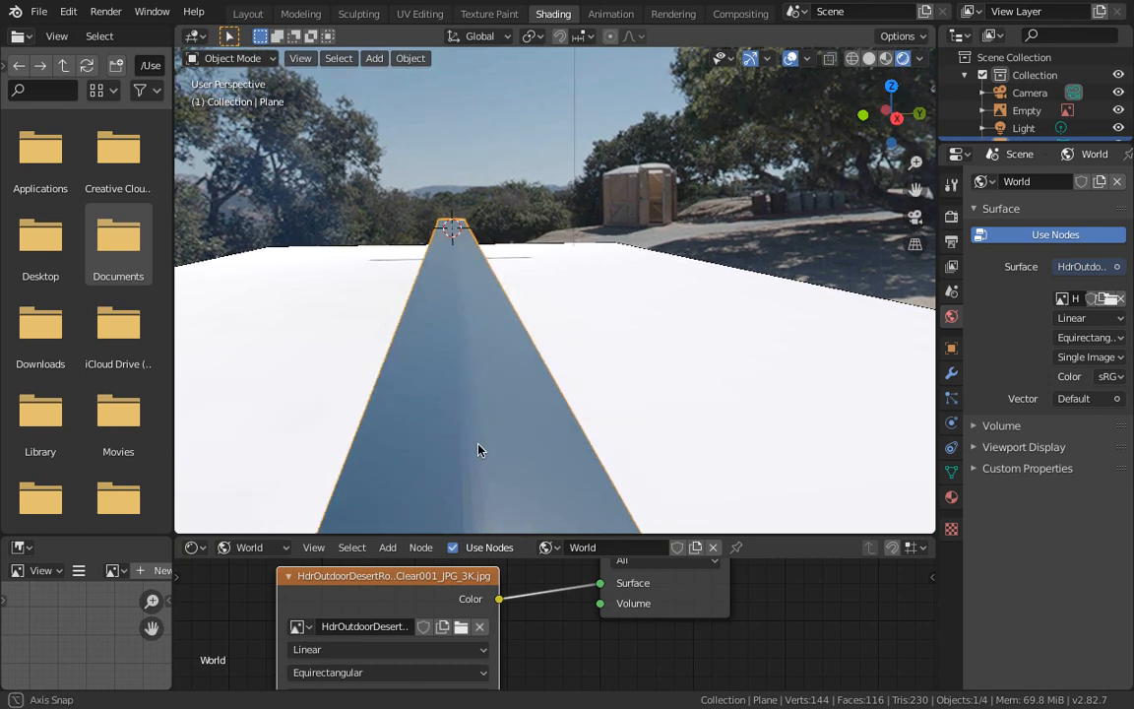
{"action": "middle_click_drag", "start_coordinate": [478, 449], "coordinate": [479, 445]}
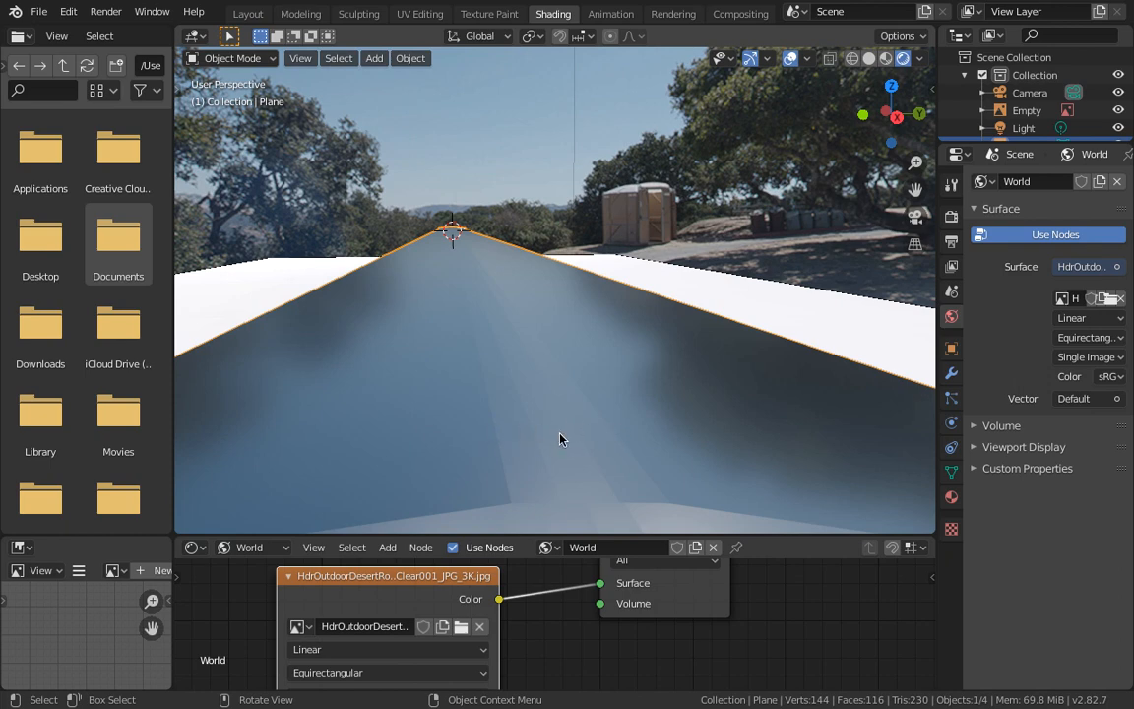
Step: Add a Subdivision Surface modifier to the blade
{"action": "left_click", "coordinate": [951, 373]}
{"action": "left_click", "coordinate": [1010, 182]}
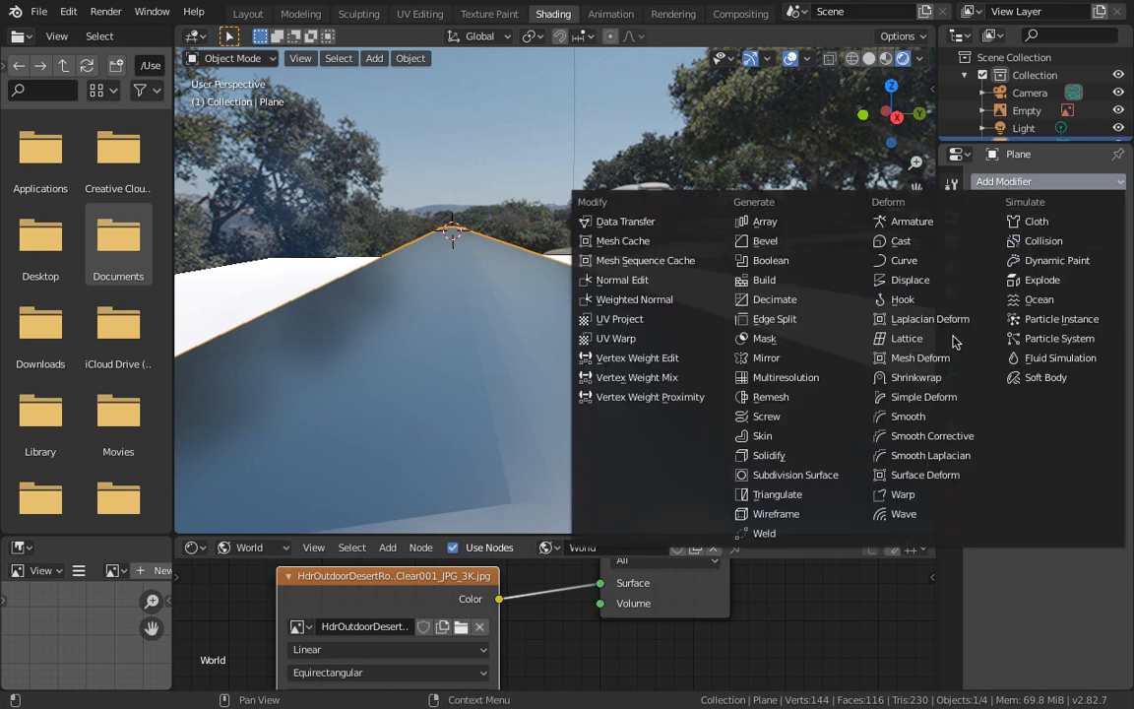
{"action": "left_click", "coordinate": [815, 475]}
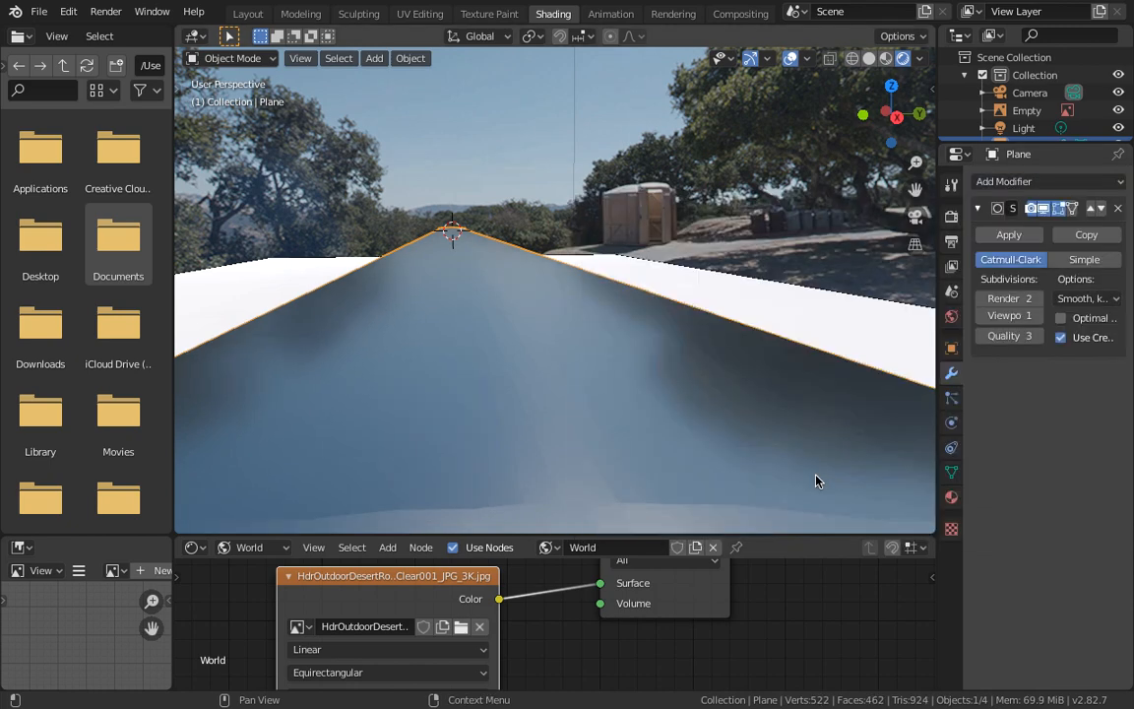
Step: Set the Subdivision Surface viewport level to 2, check the blade and remove the modifier
{"action": "left_click", "coordinate": [1037, 317]}
{"action": "middle_click_drag", "start_coordinate": [701, 336], "coordinate": [701, 337]}
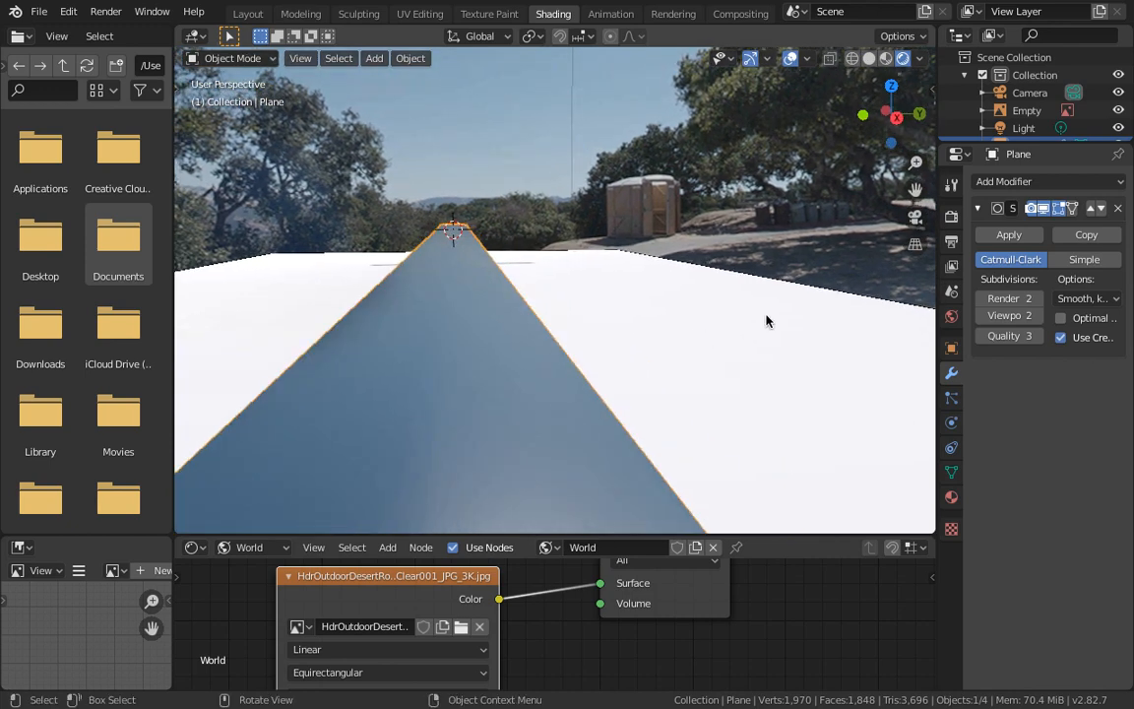
{"action": "left_click", "coordinate": [1119, 210]}
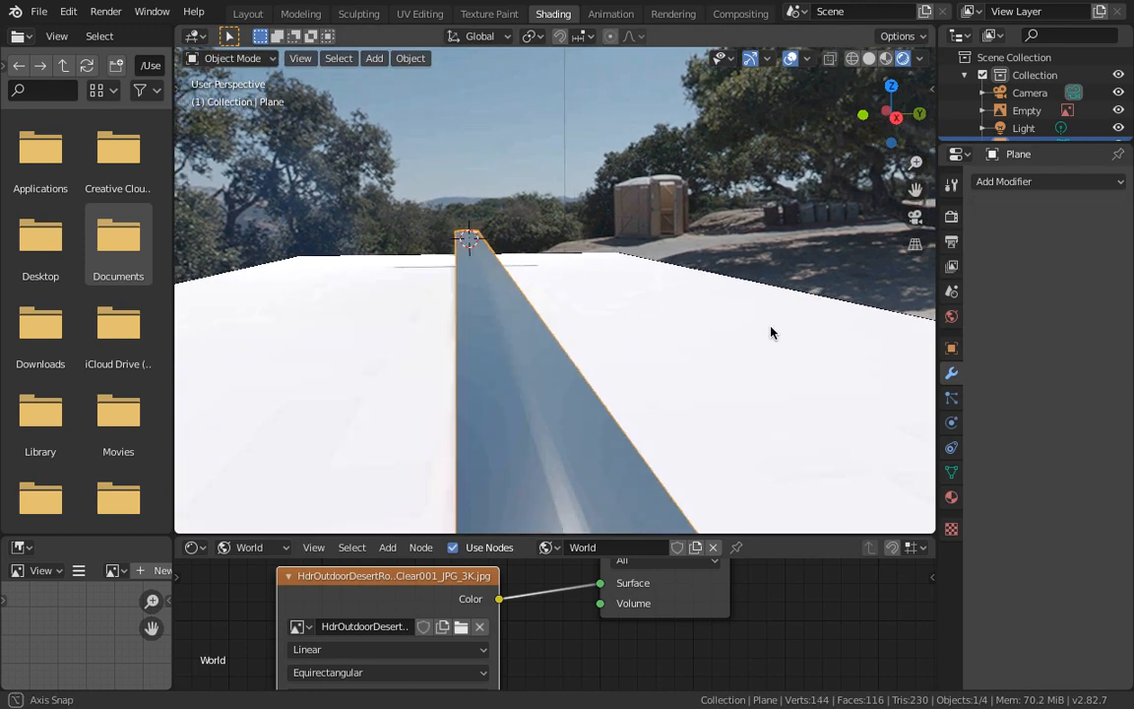
{"action": "middle_click_drag", "start_coordinate": [770, 329], "coordinate": [771, 328]}
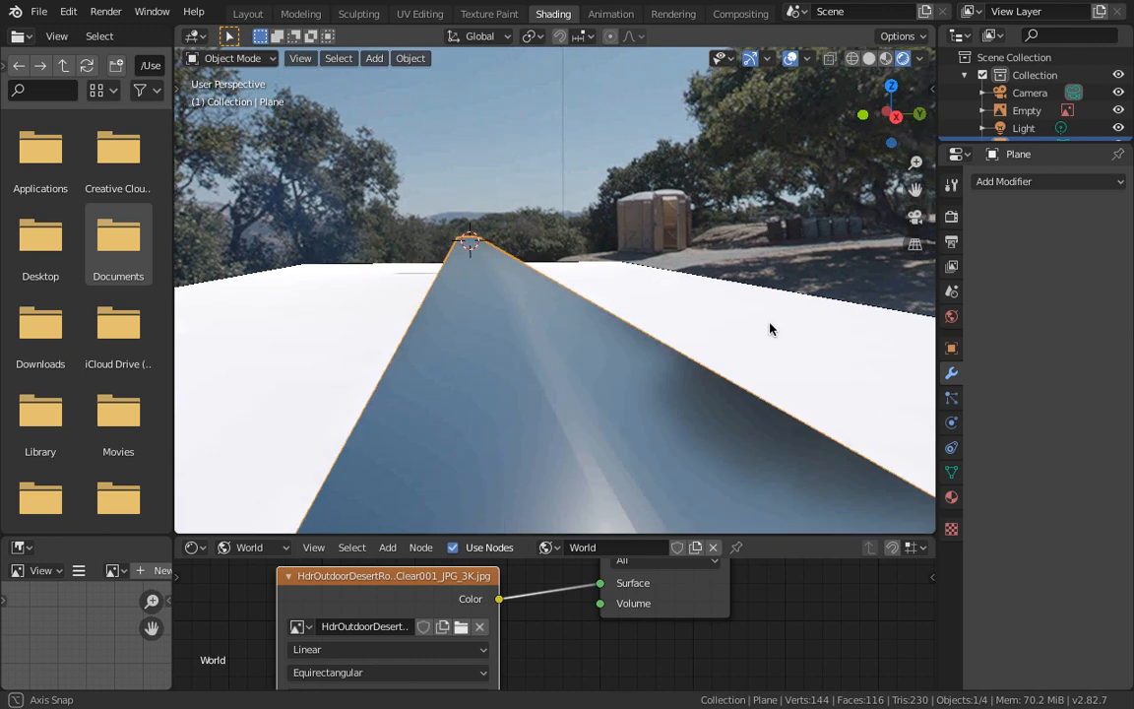
Step: Apply smooth shading to the blade and check the reflections along its length
{"action": "right_click", "coordinate": [551, 401]}
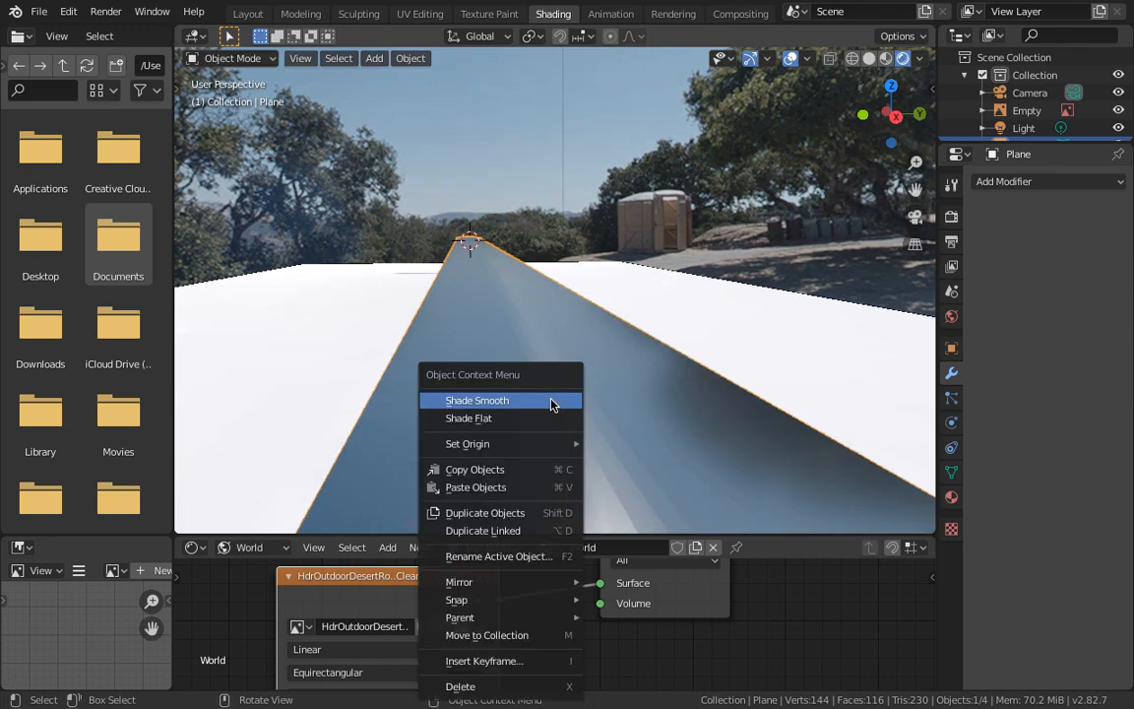
{"action": "left_click", "coordinate": [492, 401]}
{"action": "middle_click_drag", "start_coordinate": [551, 437], "coordinate": [610, 443]}
{"action": "scroll", "coordinate": [537, 449], "scroll_direction": "down", "scroll_amount": 2}
{"action": "middle_click_drag", "start_coordinate": [538, 449], "coordinate": [541, 446]}
{"action": "scroll", "coordinate": [497, 438], "scroll_direction": "down", "scroll_amount": 3}
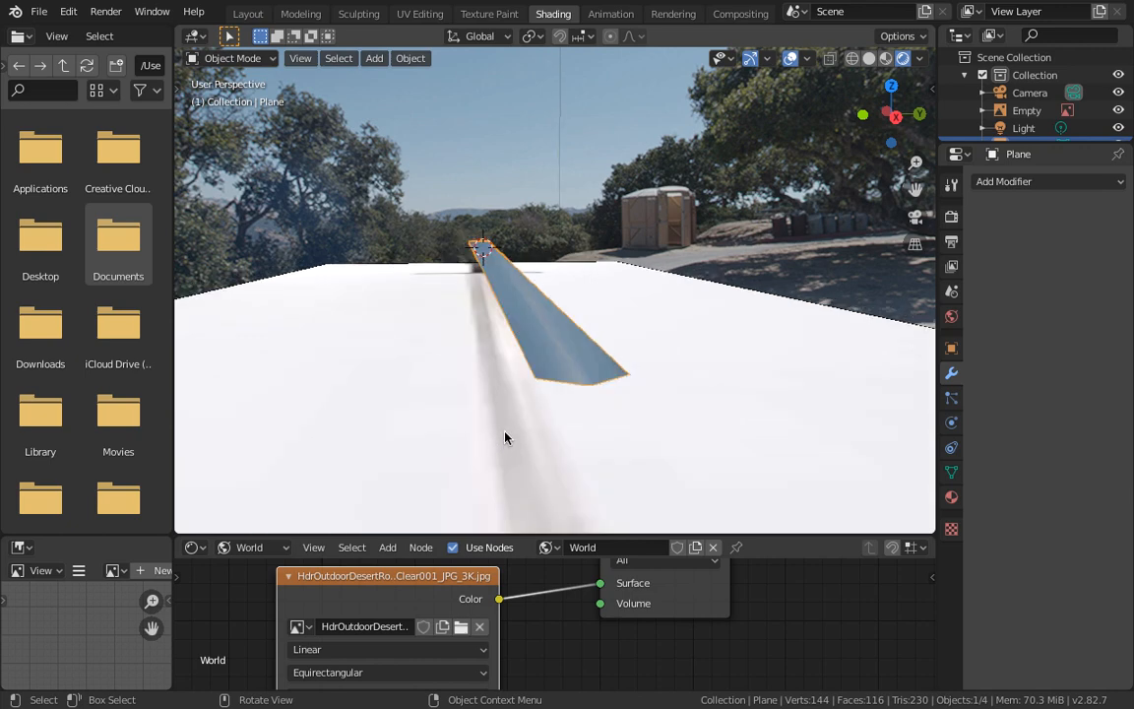
{"action": "middle_click_drag", "start_coordinate": [505, 437], "coordinate": [514, 392]}
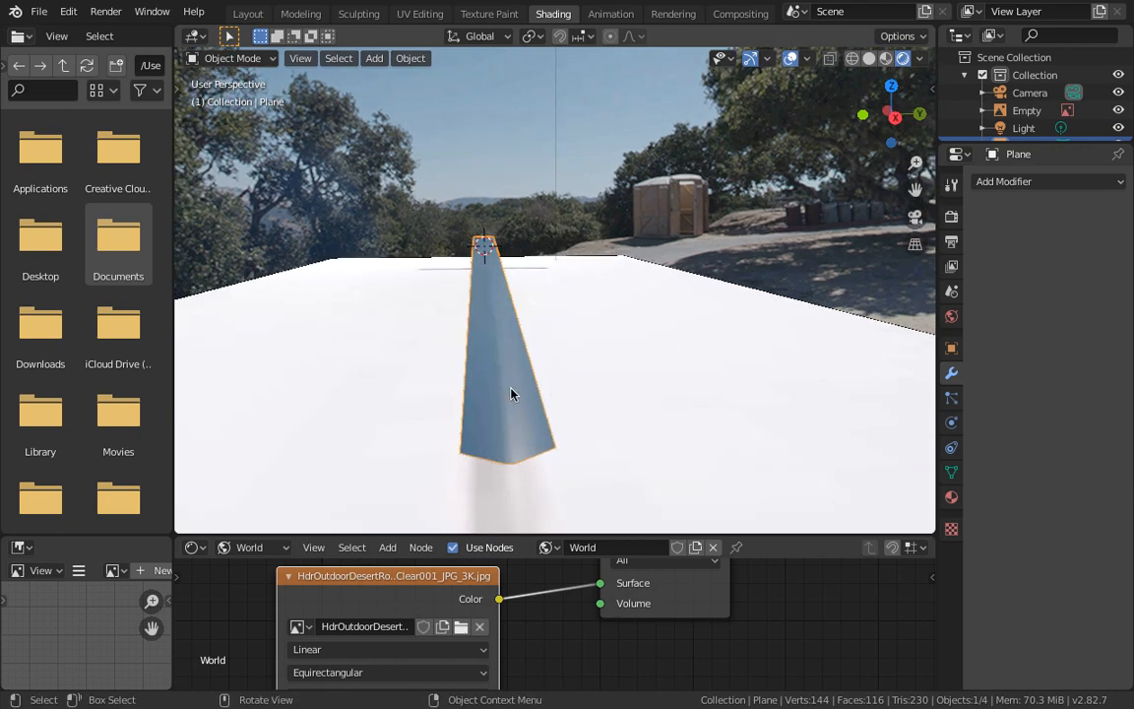
{"action": "right_click", "coordinate": [507, 394]}
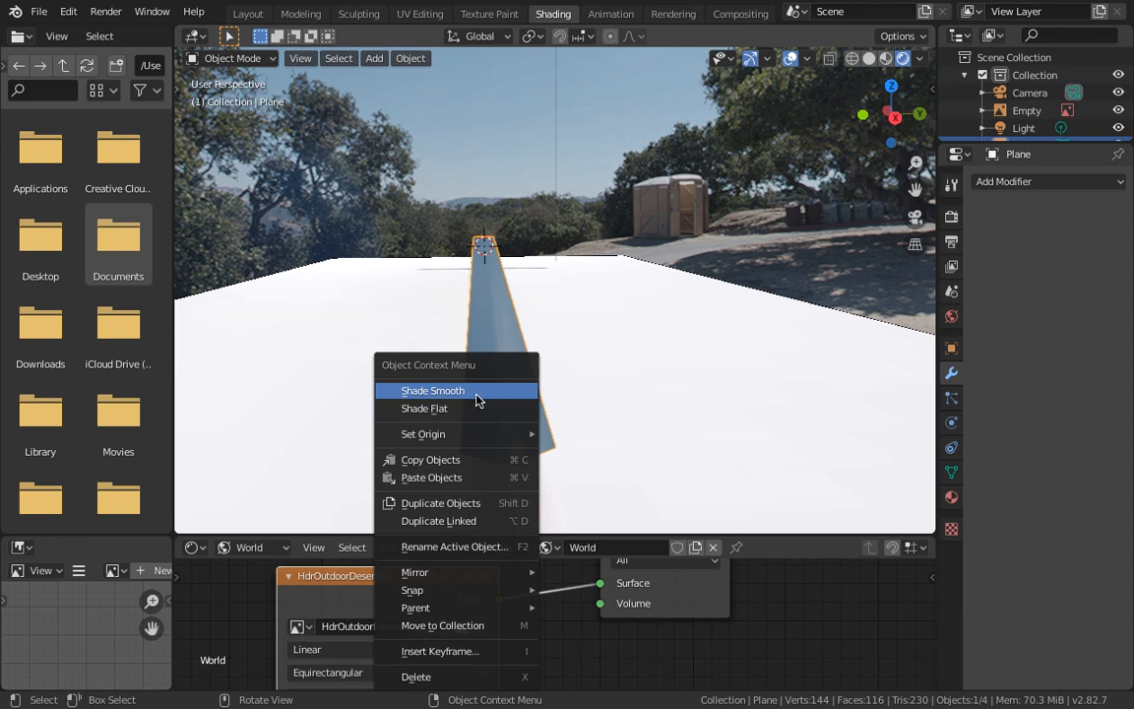
{"action": "left_click", "coordinate": [478, 399]}
Step: Turn on the Screencast Keys display and enlarge the World node editor against the 3D viewport
{"action": "key", "text": "n"}
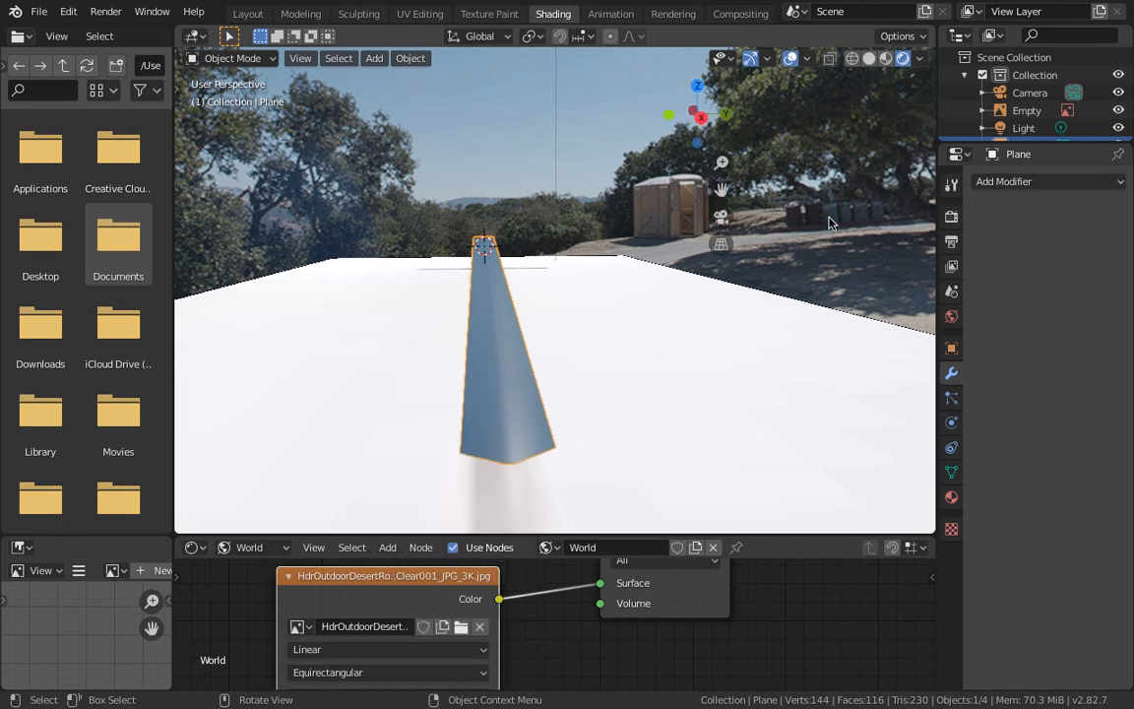
{"action": "left_click", "coordinate": [924, 204]}
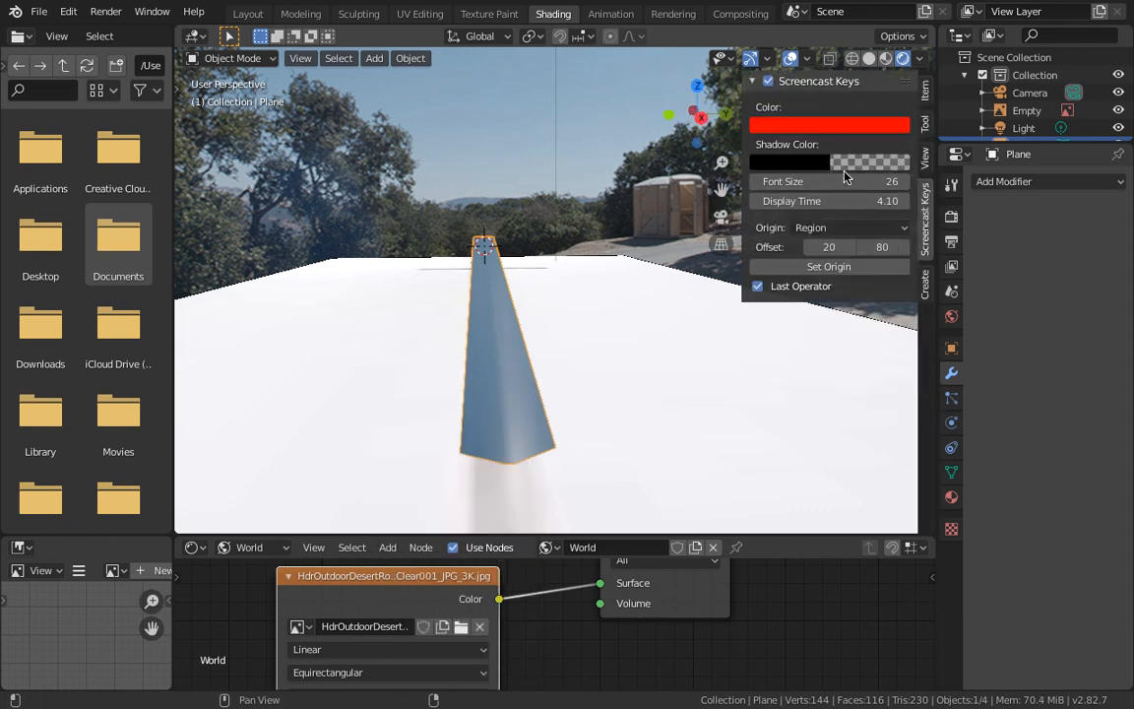
{"action": "left_click", "coordinate": [768, 81]}
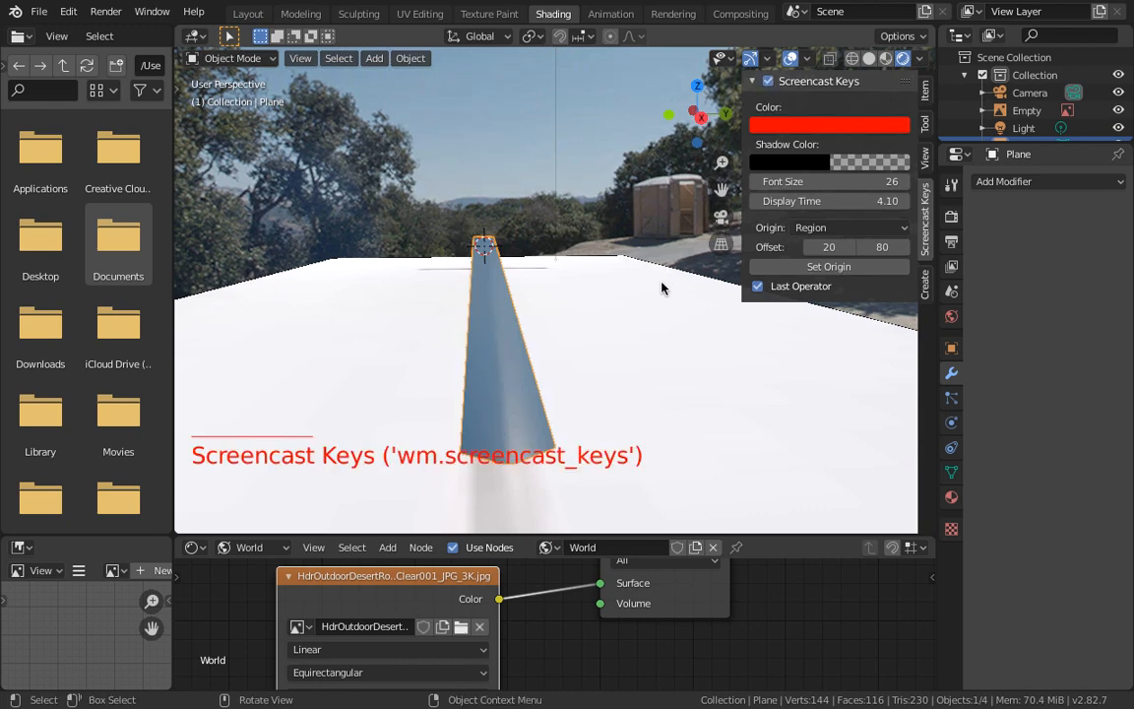
{"action": "scroll", "coordinate": [656, 329], "scroll_direction": "up", "scroll_amount": 2}
{"action": "middle_click_drag", "start_coordinate": [656, 329], "coordinate": [627, 336]}
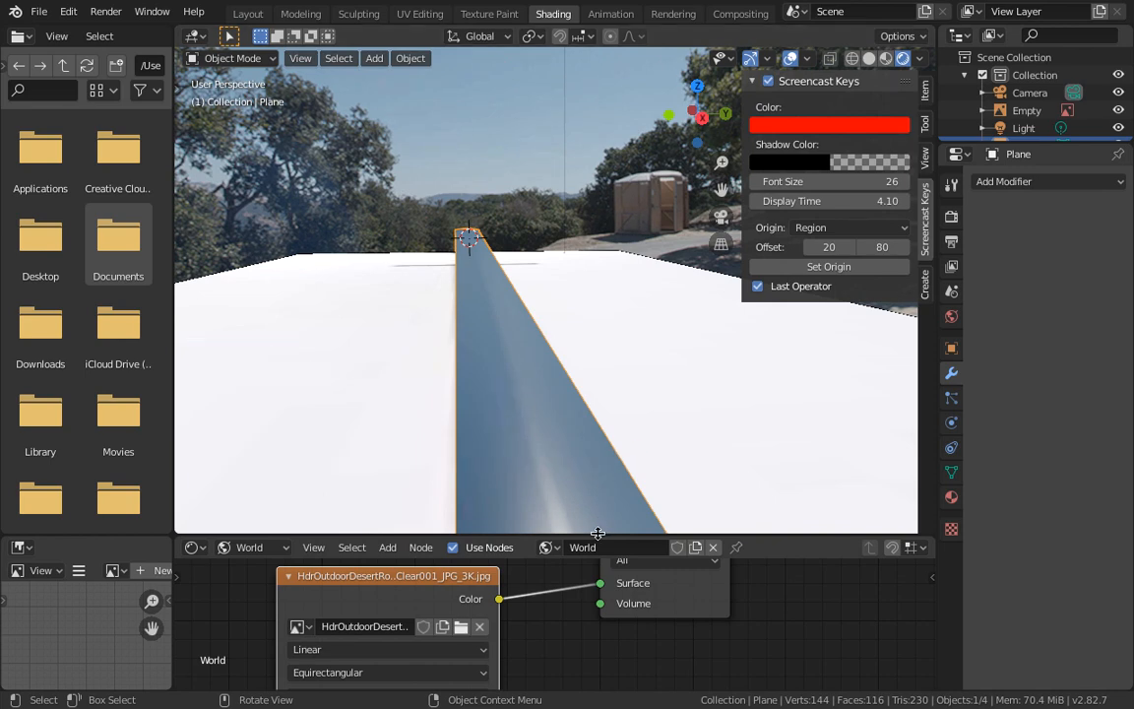
{"action": "left_click_drag", "start_coordinate": [597, 536], "coordinate": [590, 297]}
{"action": "middle_click_drag", "start_coordinate": [514, 249], "coordinate": [523, 256]}
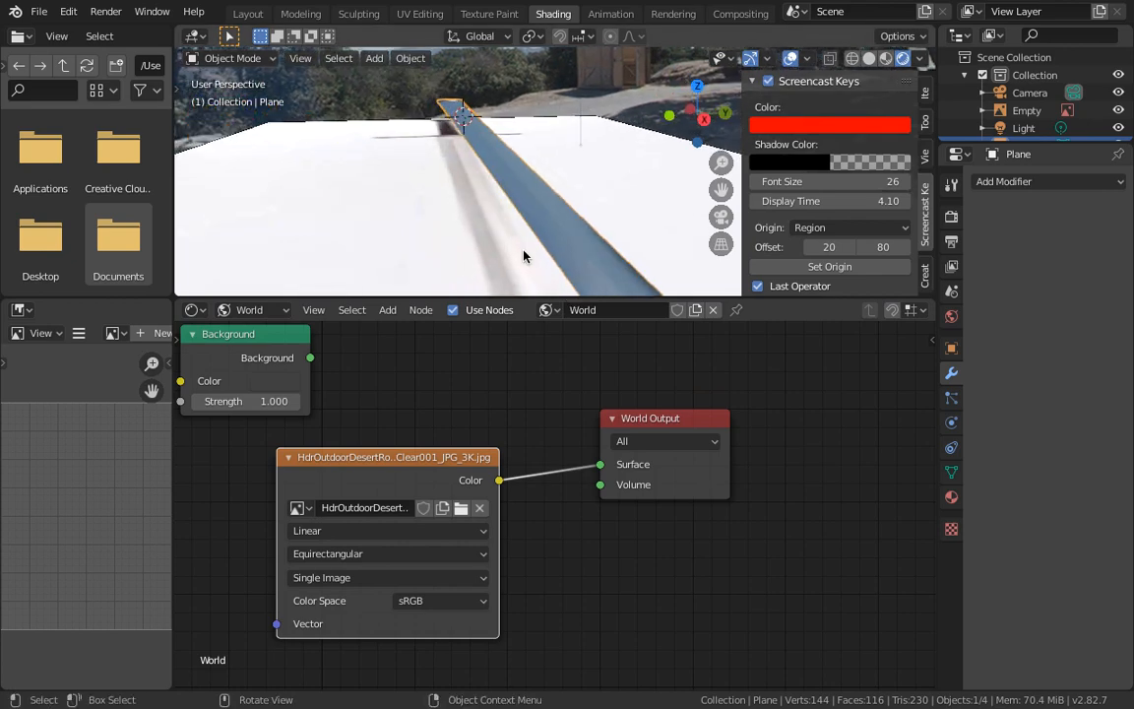
Step: Switch to the UV Editing workspace, show the modifier properties and examine the blade's edges up close
{"action": "left_click", "coordinate": [419, 15]}
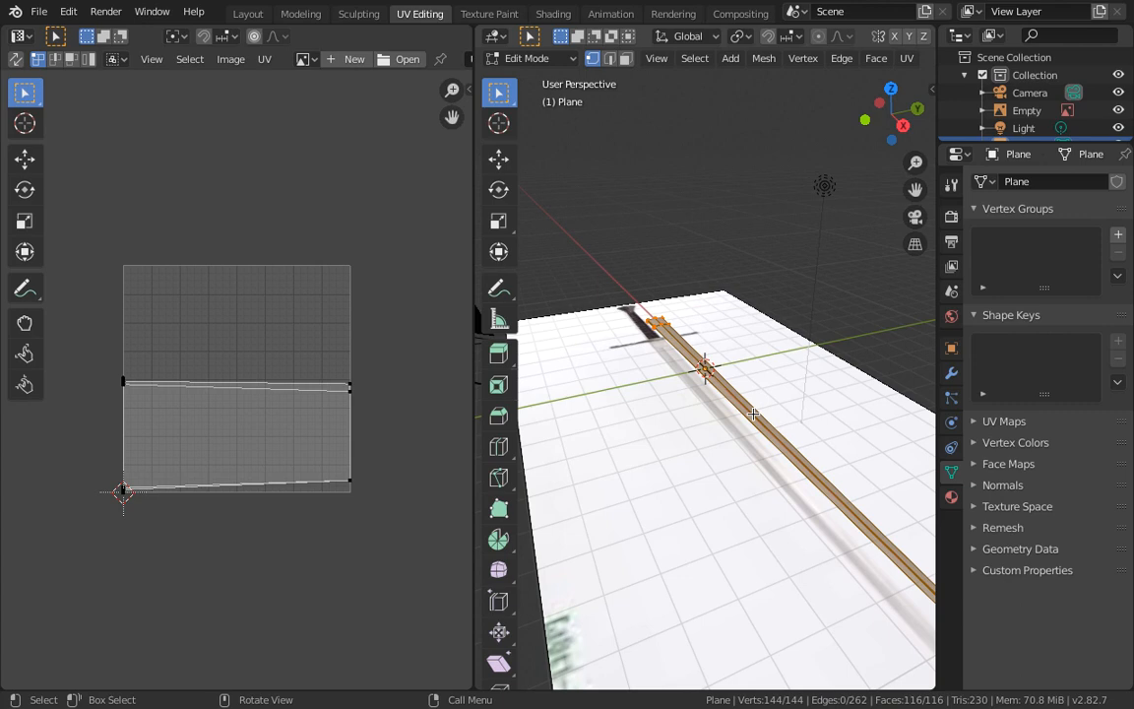
{"action": "middle_click_drag", "start_coordinate": [783, 400], "coordinate": [679, 386]}
{"action": "scroll", "coordinate": [756, 375], "scroll_direction": "up", "scroll_amount": 3}
{"action": "scroll", "coordinate": [724, 349], "scroll_direction": "up", "scroll_amount": 3}
{"action": "scroll", "coordinate": [723, 350], "scroll_direction": "down", "scroll_amount": 3}
{"action": "scroll", "coordinate": [673, 387], "scroll_direction": "up", "scroll_amount": 4}
{"action": "scroll", "coordinate": [680, 386], "scroll_direction": "down", "scroll_amount": 3}
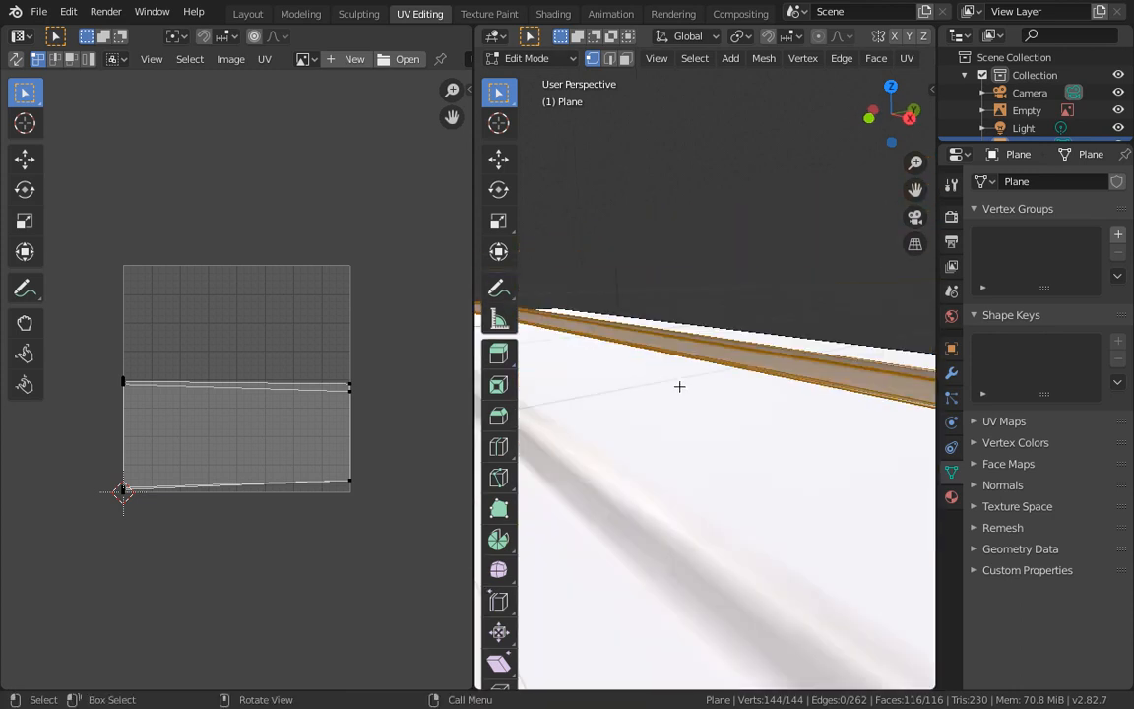
{"action": "left_click", "coordinate": [951, 373]}
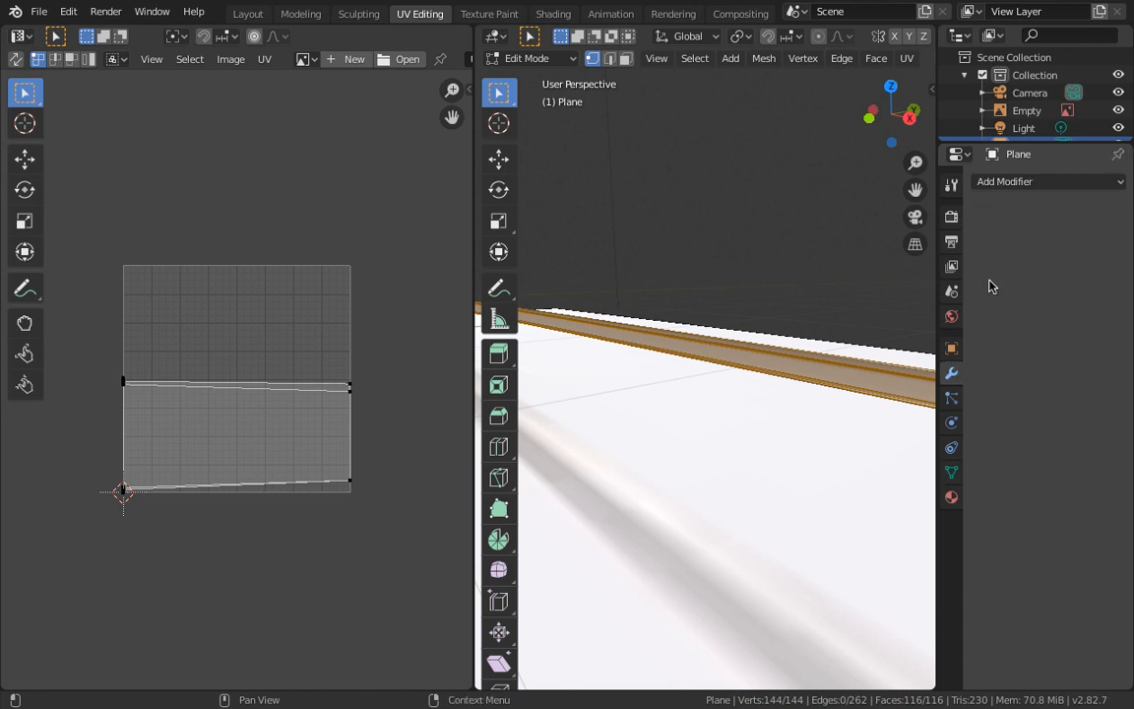
{"action": "scroll", "coordinate": [833, 357], "scroll_direction": "up", "scroll_amount": 3}
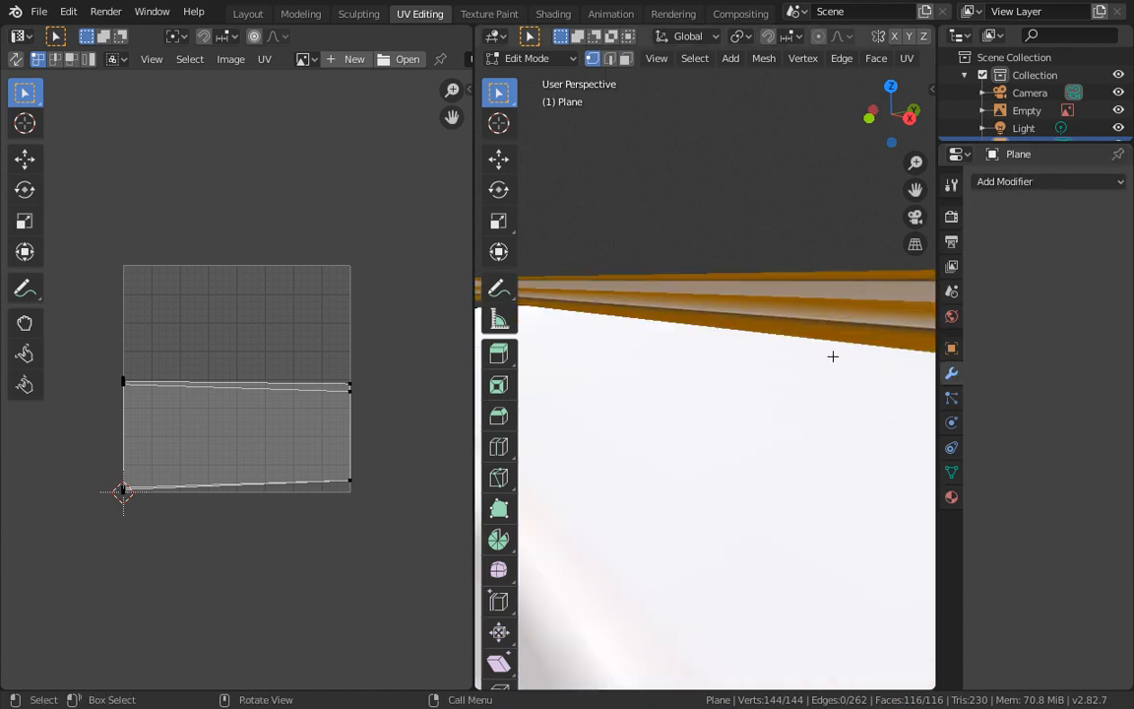
{"action": "middle_click_drag", "start_coordinate": [833, 356], "coordinate": [829, 362]}
{"action": "scroll", "coordinate": [818, 375], "scroll_direction": "down", "scroll_amount": 2}
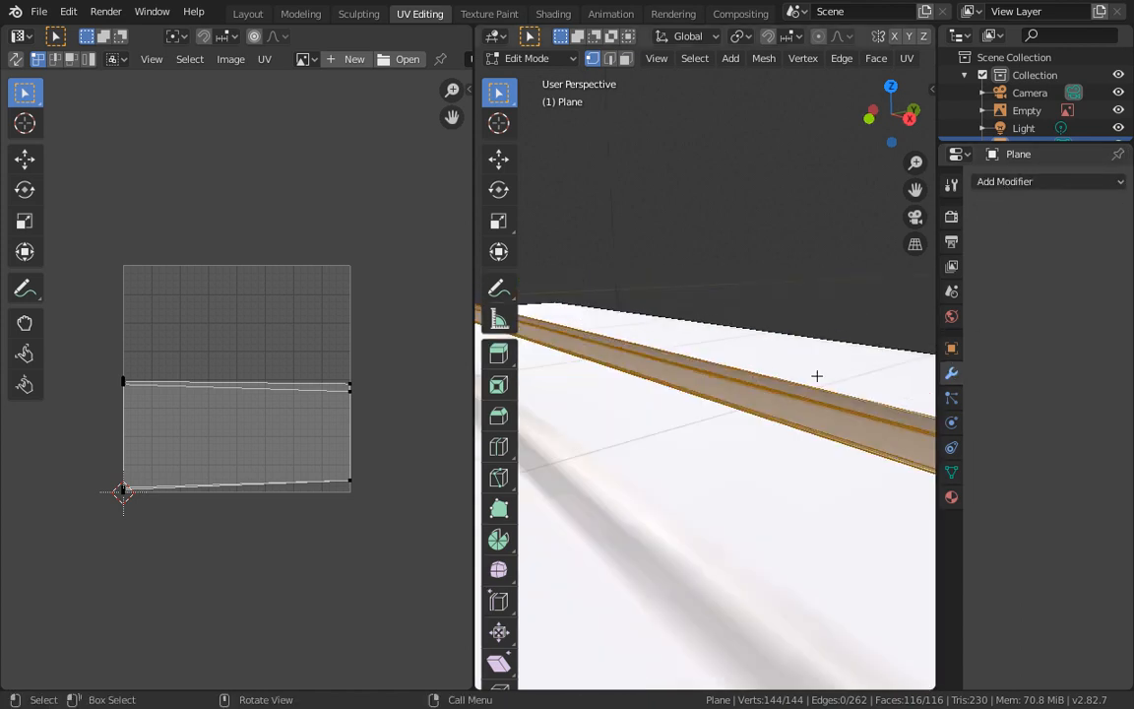
Step: Turn on Screencast Keys in this workspace and mark the edge loop along one side of the blade as a seam
{"action": "key", "text": "alt+a"}
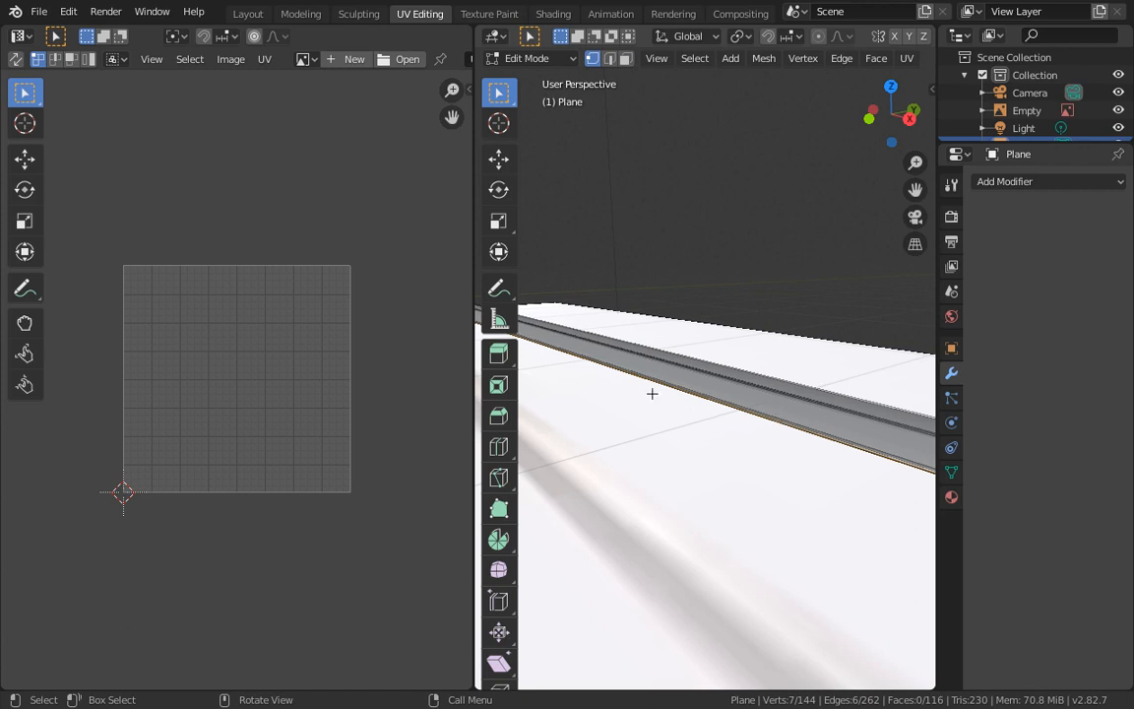
{"action": "key", "text": "ctrl+e"}
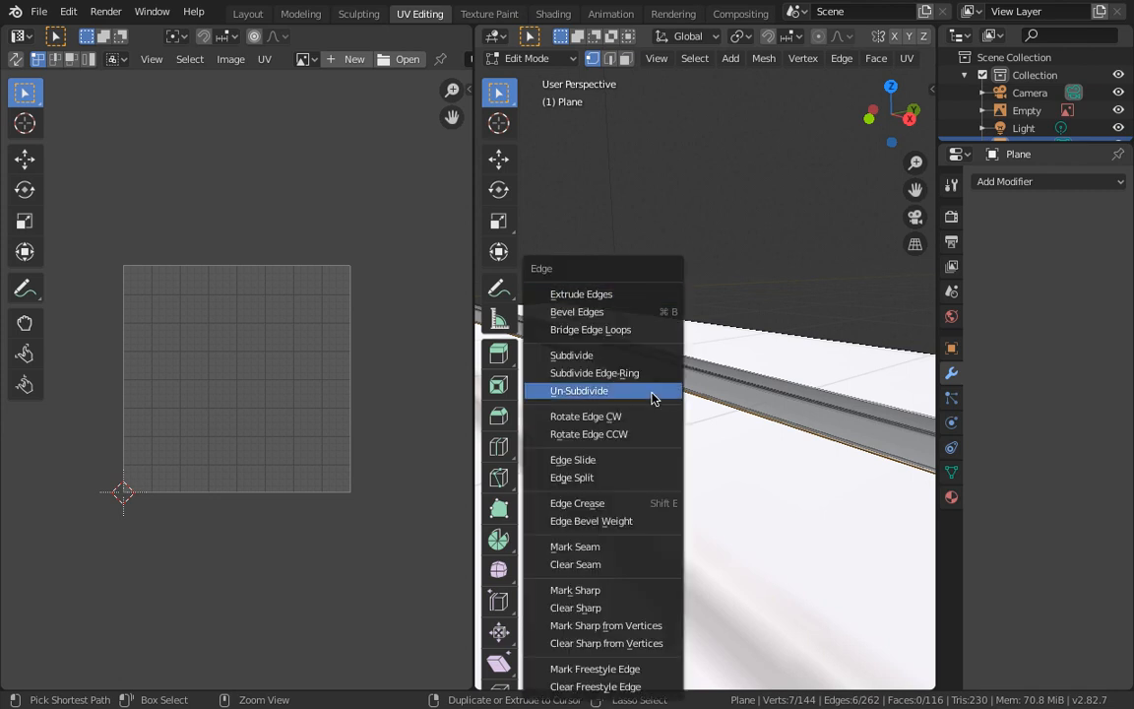
{"action": "key", "text": "Escape"}
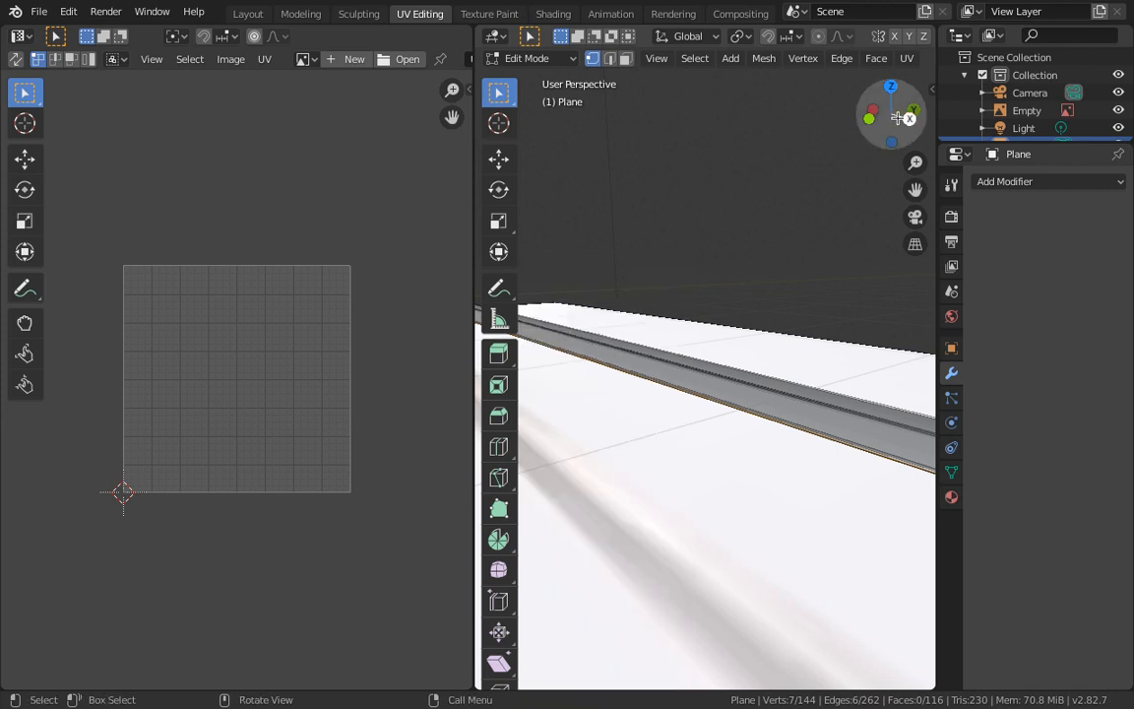
{"action": "left_click", "coordinate": [932, 89]}
{"action": "left_click", "coordinate": [927, 222]}
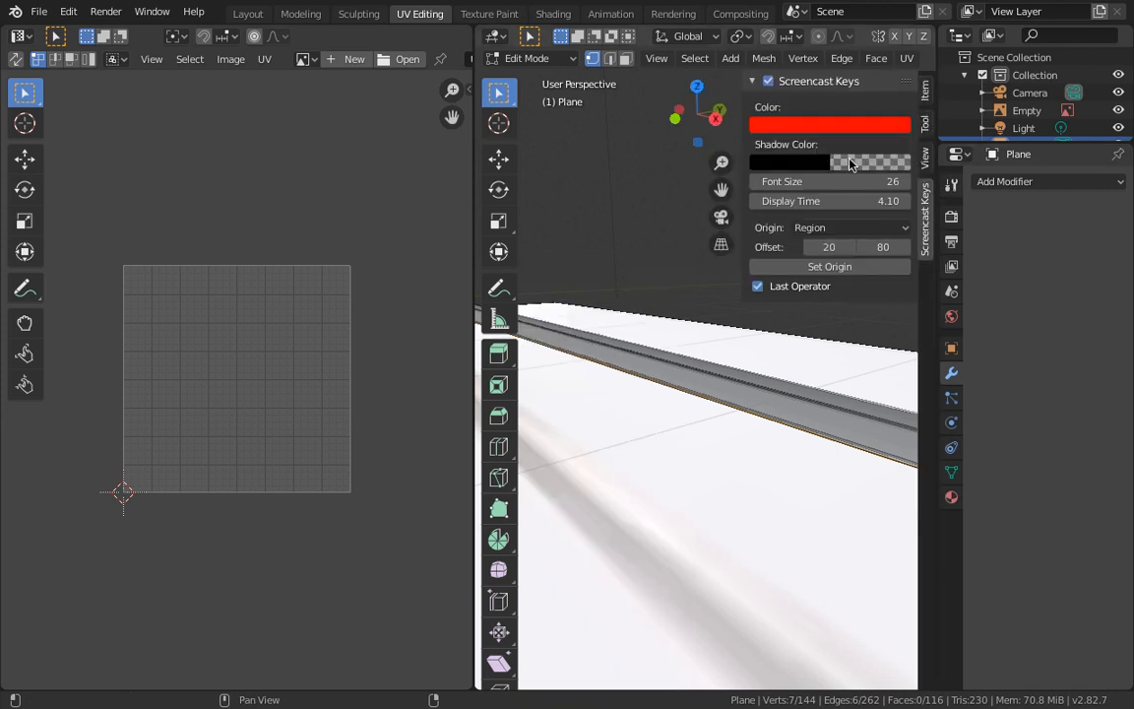
{"action": "left_click", "coordinate": [768, 82]}
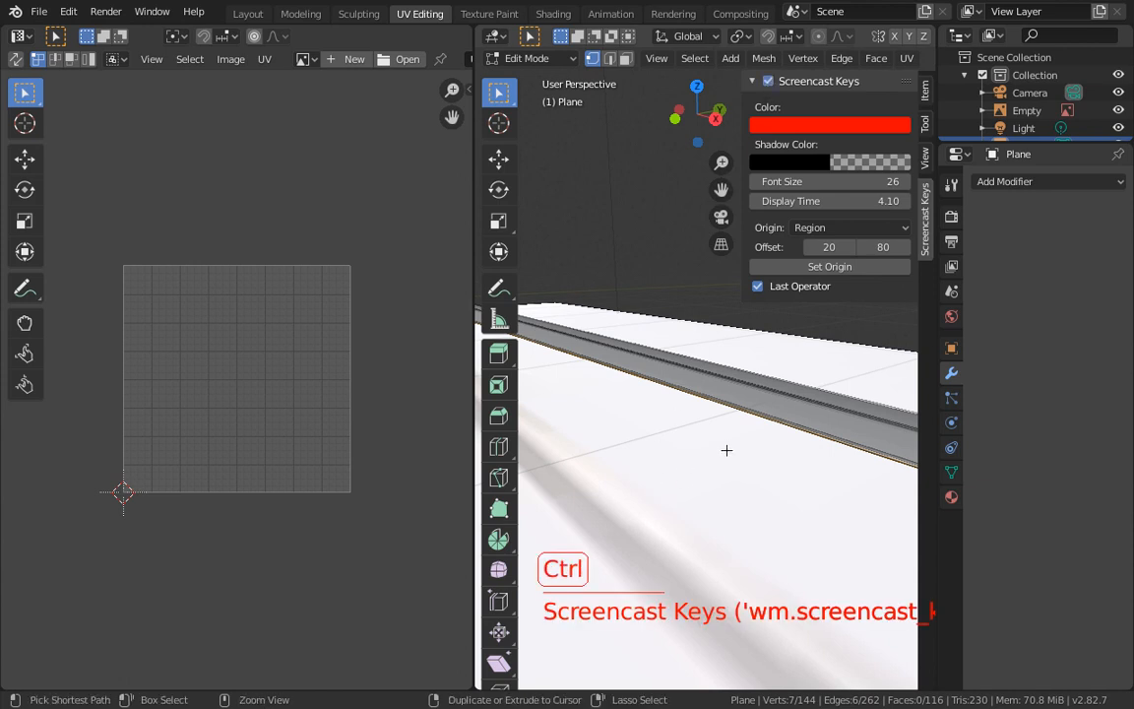
{"action": "key", "text": "ctrl+e"}
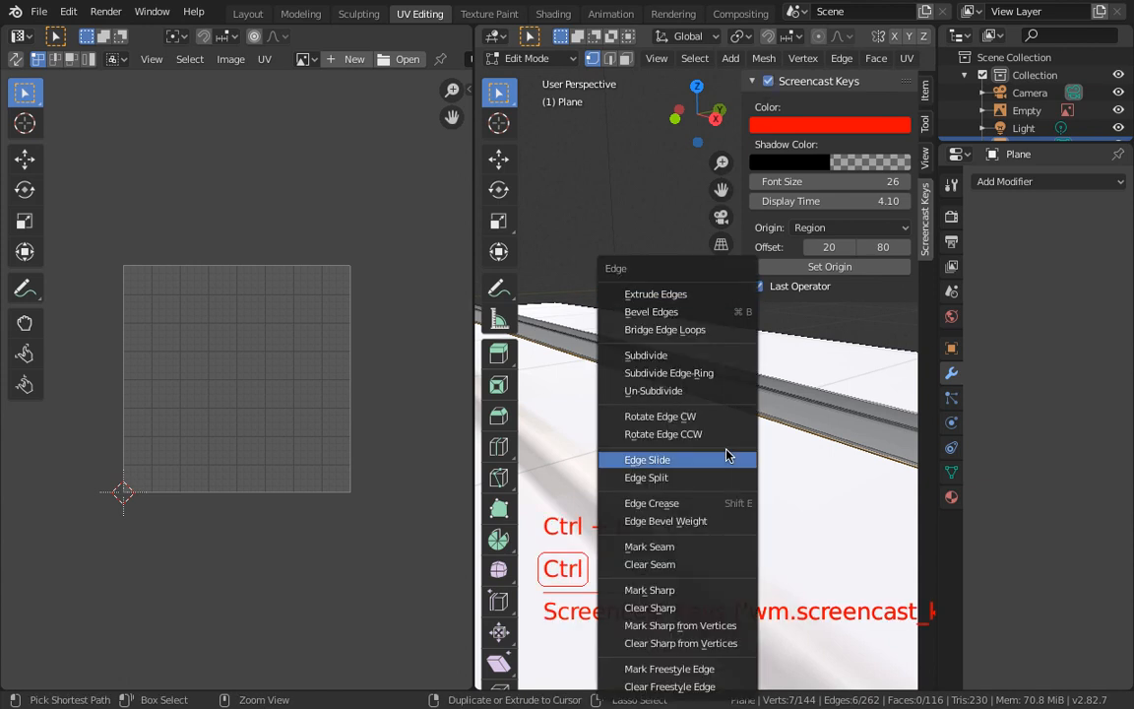
{"action": "left_click", "coordinate": [675, 551]}
{"action": "scroll", "coordinate": [803, 425], "scroll_direction": "up", "scroll_amount": 2}
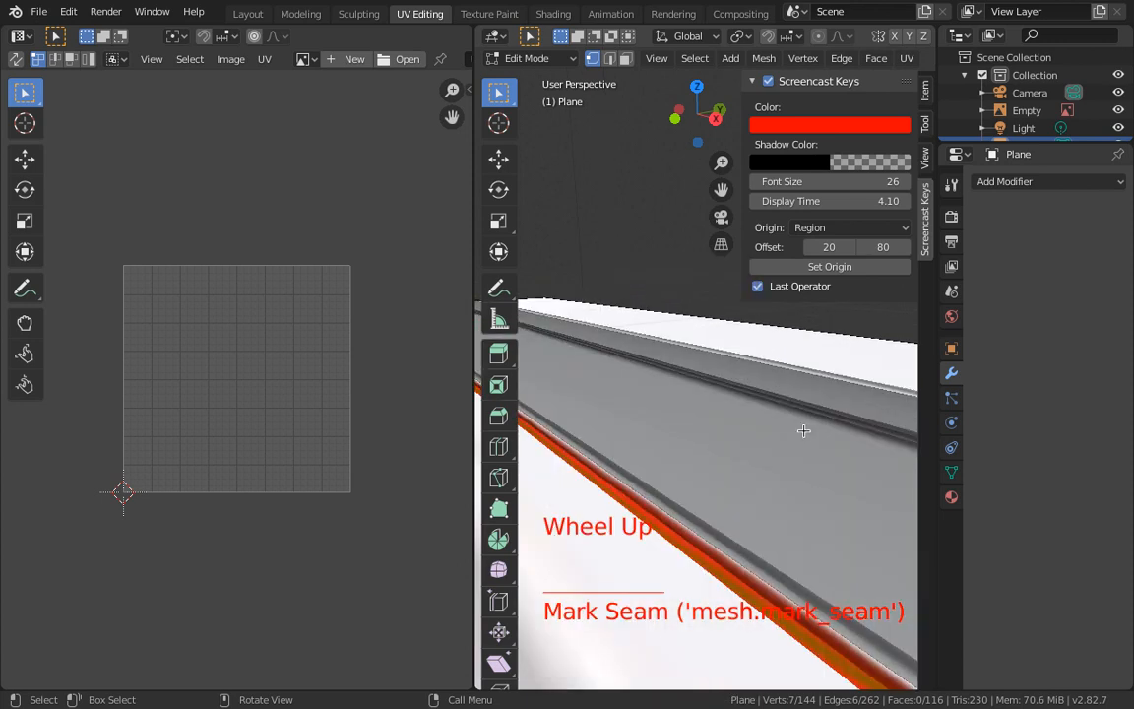
Step: Try to isolate the blade's opposite side edge using Loop Select and Circle Select
{"action": "scroll", "coordinate": [734, 557], "scroll_direction": "down", "scroll_amount": 2}
{"action": "middle_click_drag", "start_coordinate": [735, 551], "coordinate": [772, 474]}
{"action": "scroll", "coordinate": [708, 437], "scroll_direction": "down", "scroll_amount": 1}
{"action": "middle_click_drag", "start_coordinate": [709, 437], "coordinate": [677, 432]}
{"action": "scroll", "coordinate": [657, 429], "scroll_direction": "up", "scroll_amount": 1}
{"action": "scroll", "coordinate": [656, 428], "scroll_direction": "up", "scroll_amount": 1}
{"action": "scroll", "coordinate": [678, 432], "scroll_direction": "down", "scroll_amount": 1}
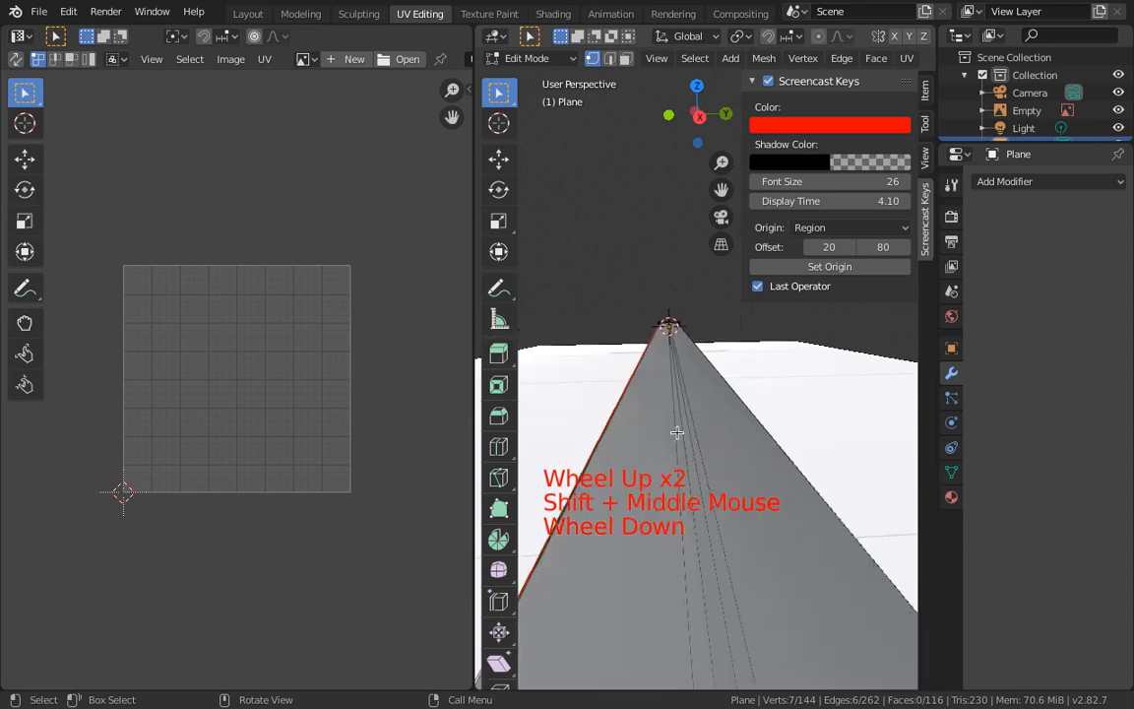
{"action": "scroll", "coordinate": [677, 430], "scroll_direction": "down", "scroll_amount": 1}
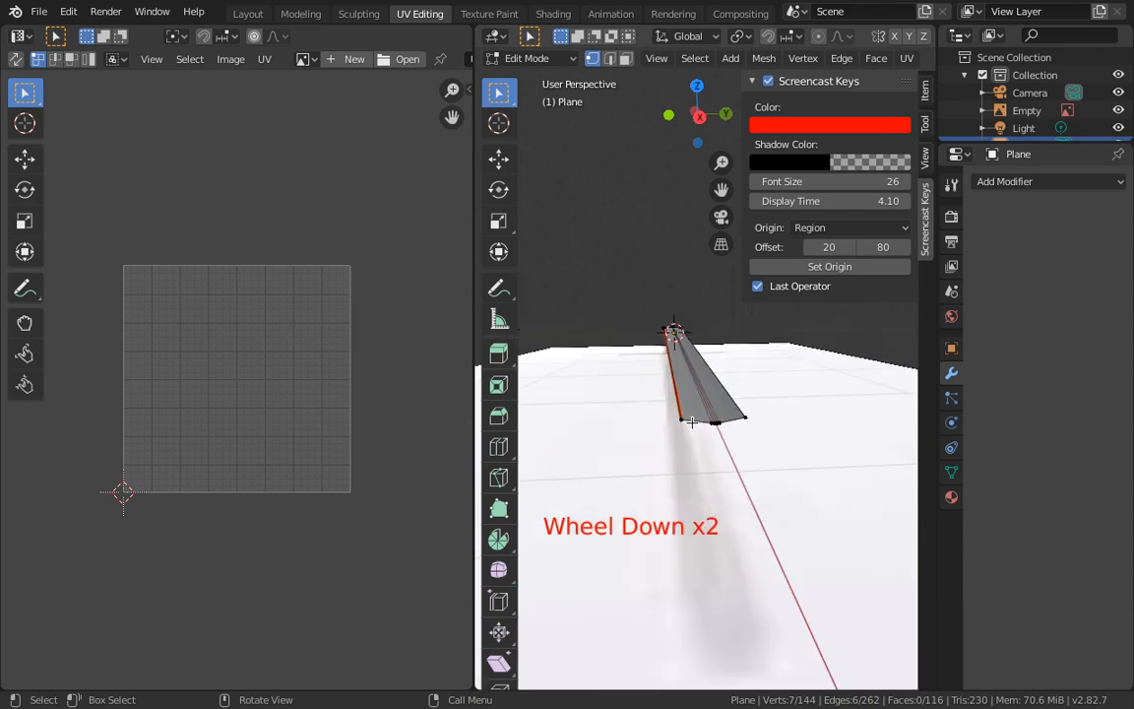
{"action": "left_click", "coordinate": [695, 420], "text": "alt"}
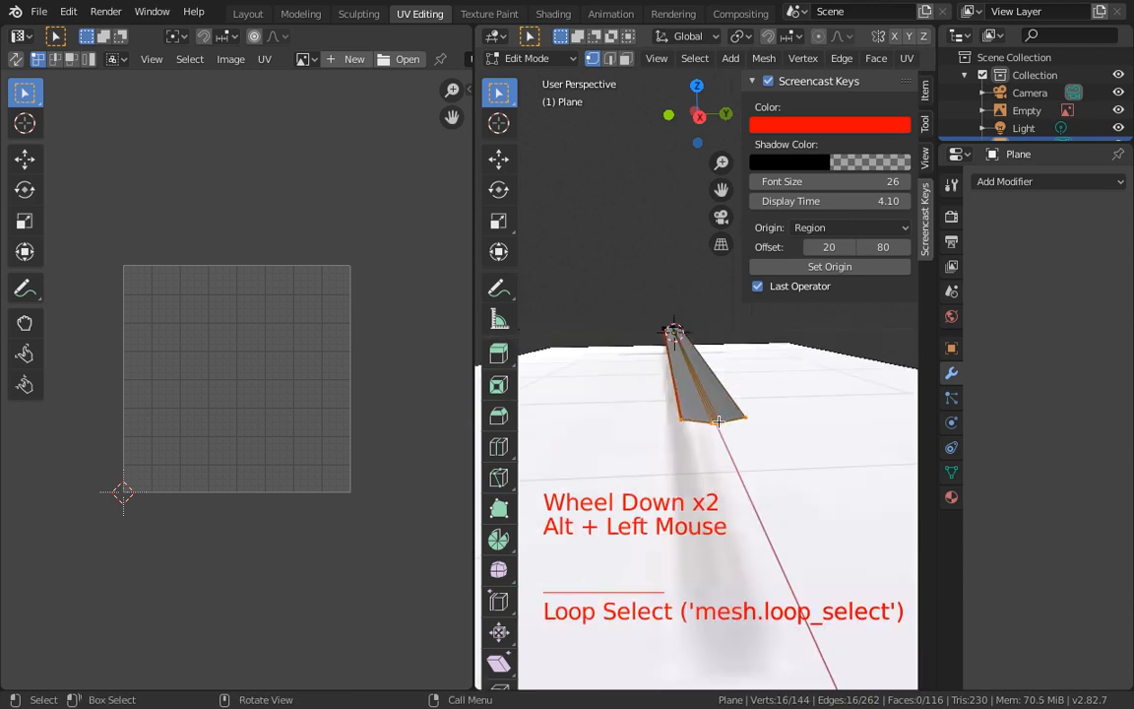
{"action": "key", "text": "c"}
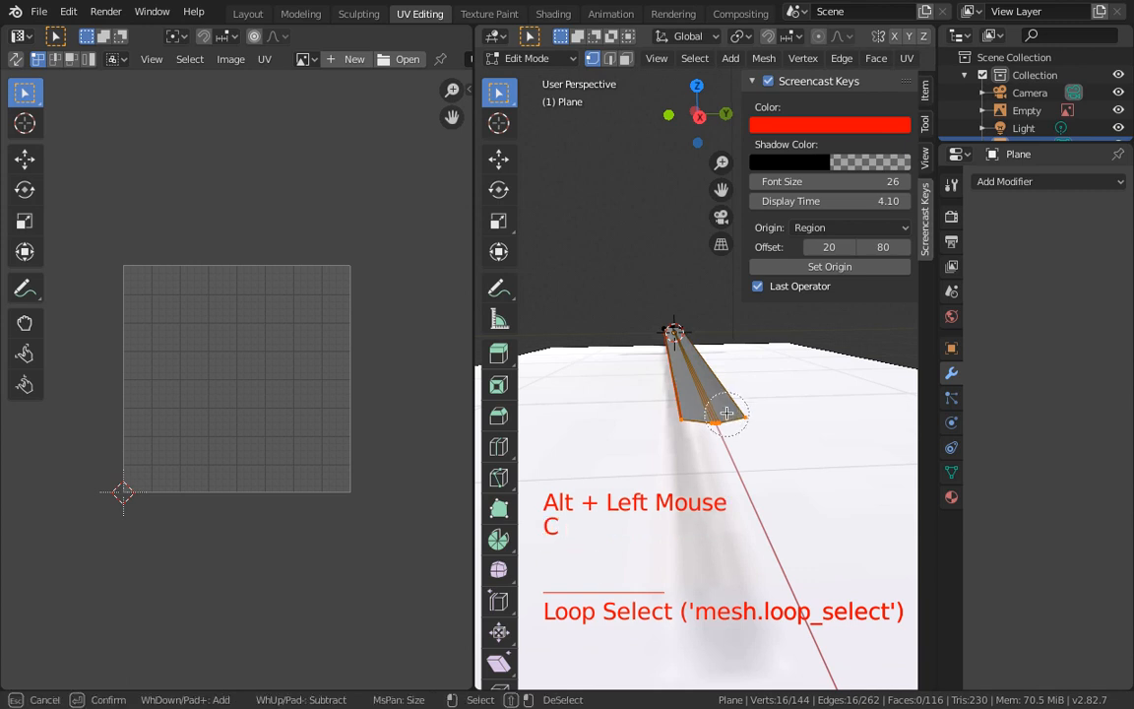
{"action": "key", "text": "shift"}
{"action": "scroll", "coordinate": [708, 382], "scroll_direction": "up", "scroll_amount": 1}
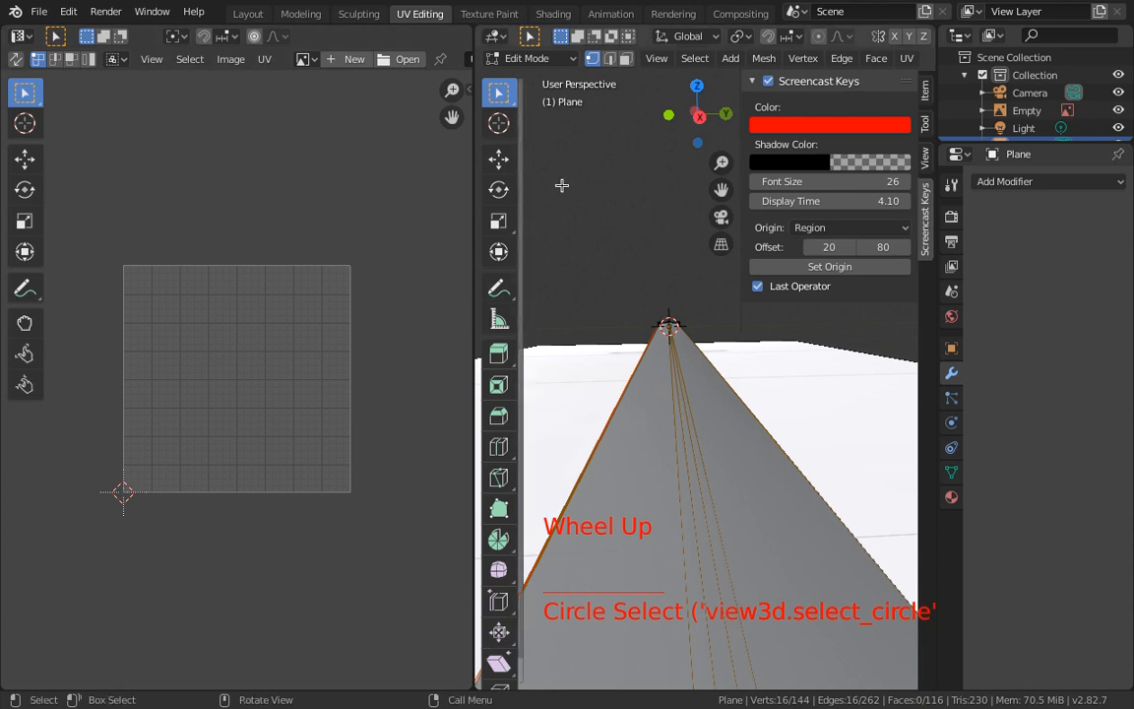
Step: Switch to edge selection and mark the edge loop along the blade's opposite side as a seam
{"action": "left_click", "coordinate": [610, 59]}
{"action": "key", "text": "c"}
{"action": "key", "text": "shift"}
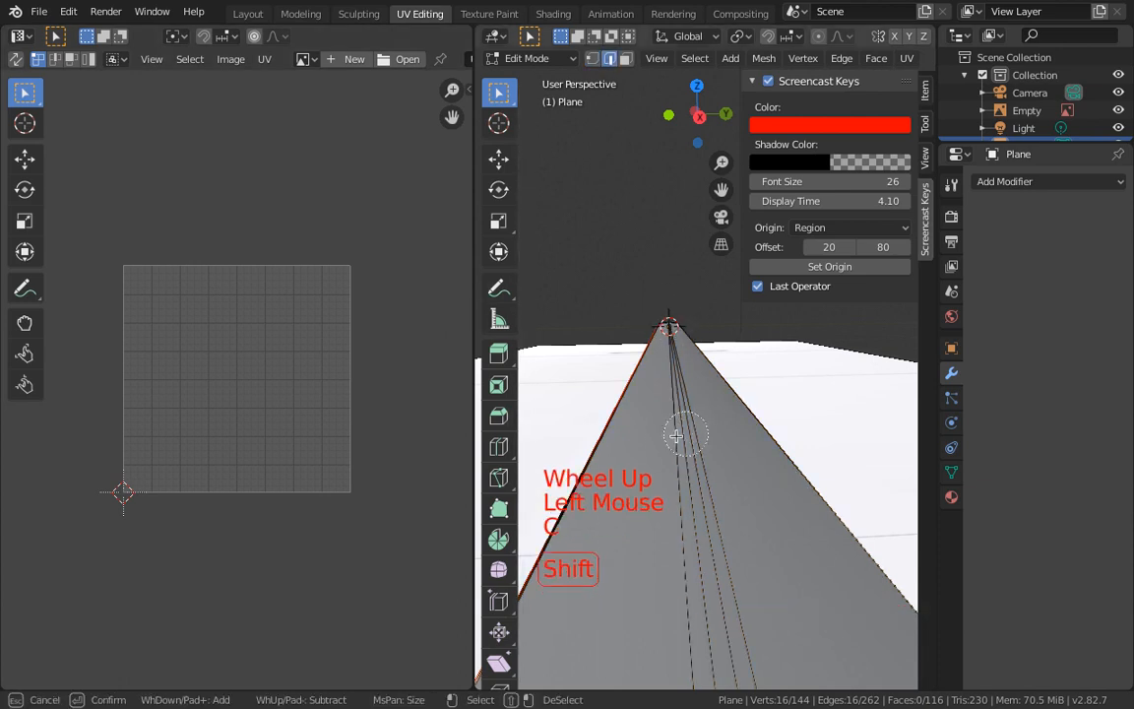
{"action": "scroll", "coordinate": [724, 448], "scroll_direction": "down", "scroll_amount": 1}
{"action": "mouse_move", "coordinate": [724, 448]}
{"action": "middle_mouse_down"}
{"action": "mouse_move", "coordinate": [693, 438]}
{"action": "mouse_move", "coordinate": [757, 442]}
{"action": "mouse_move", "coordinate": [736, 433]}
{"action": "middle_mouse_up"}
{"action": "scroll", "coordinate": [755, 441], "scroll_direction": "up", "scroll_amount": 1}
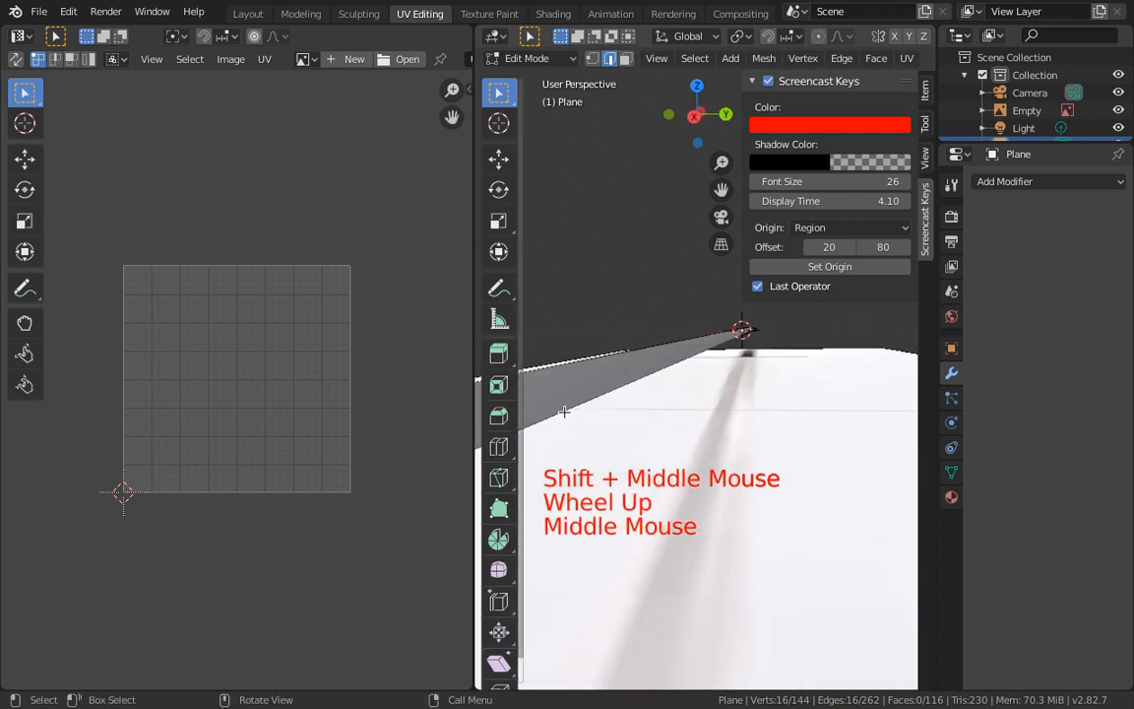
{"action": "key", "text": "alt"}
{"action": "left_click", "coordinate": [621, 415], "text": "alt"}
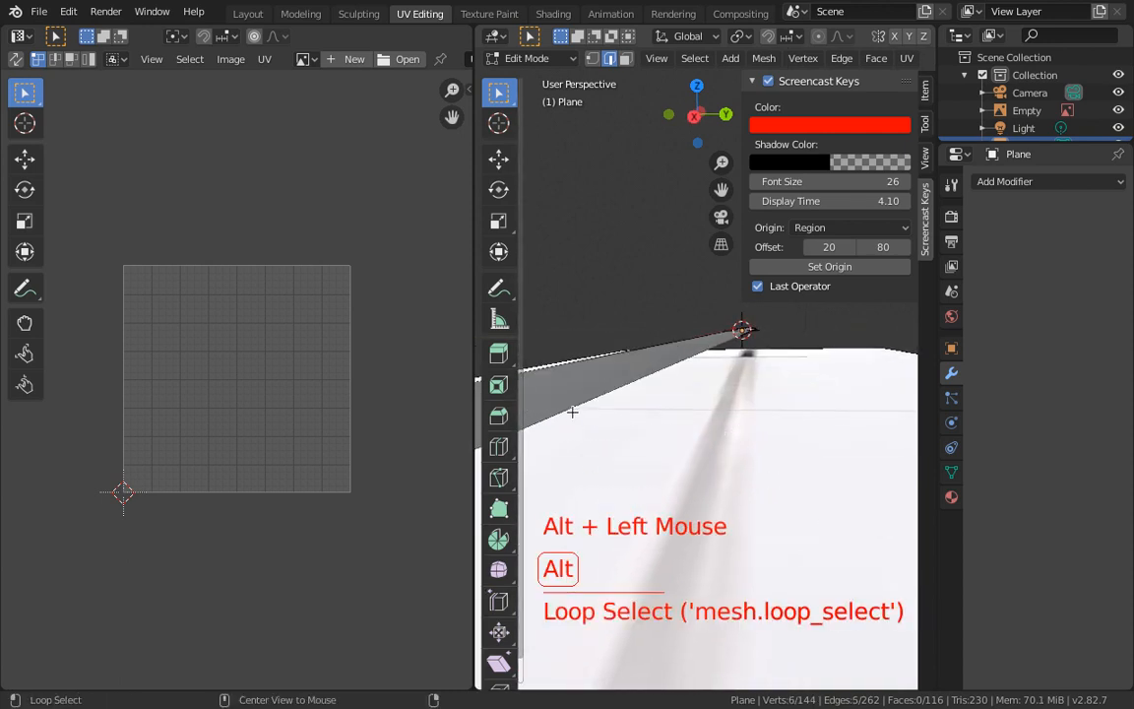
{"action": "left_click", "coordinate": [626, 418], "text": "alt"}
{"action": "middle_click_drag", "start_coordinate": [626, 417], "coordinate": [693, 426]}
{"action": "scroll", "coordinate": [692, 427], "scroll_direction": "down", "scroll_amount": 1}
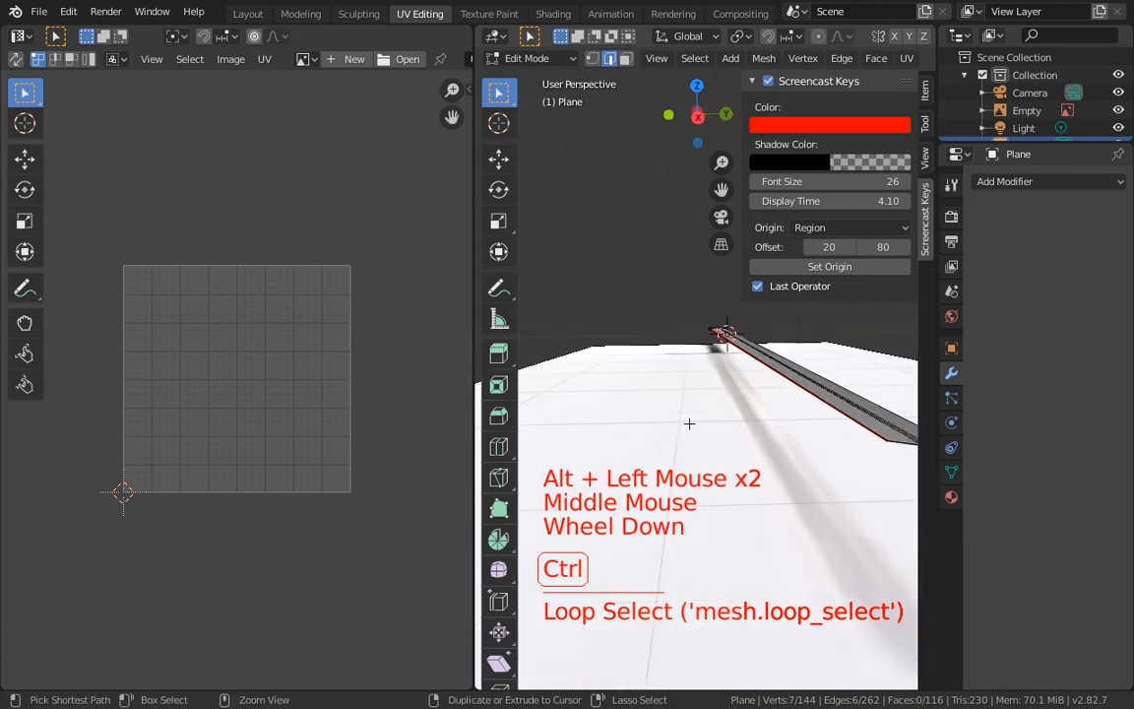
{"action": "key", "text": "ctrl+e"}
{"action": "left_click", "coordinate": [689, 426]}
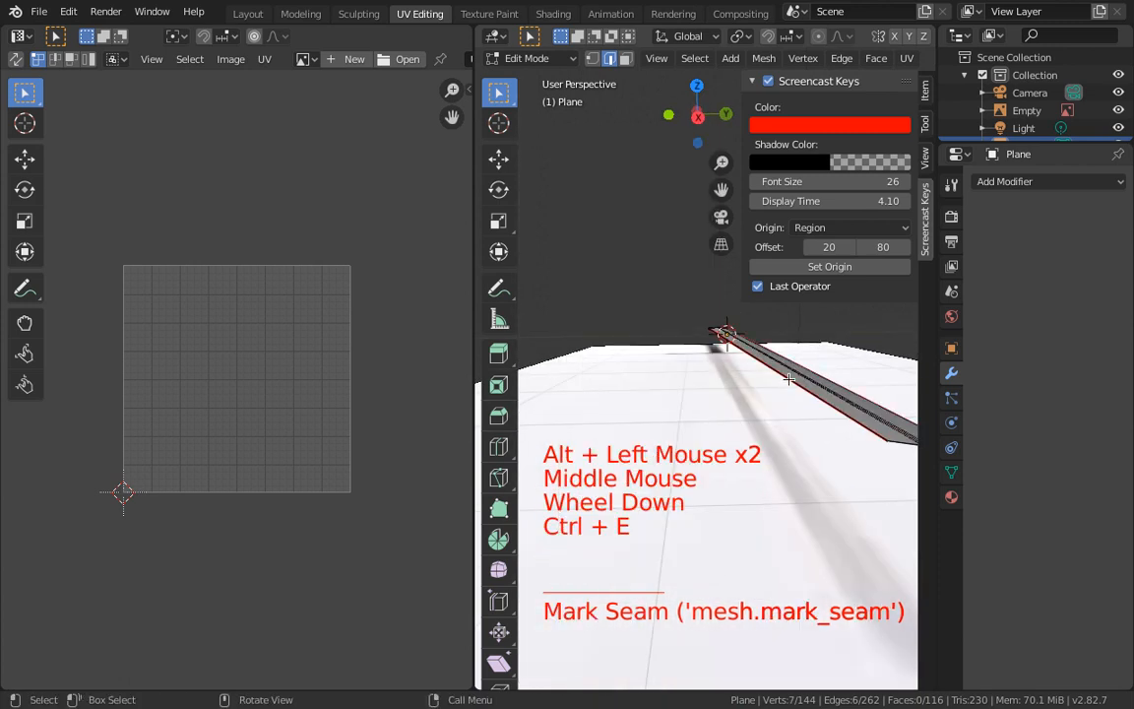
Step: Select the whole sword mesh and unwrap its UVs along the marked seams
{"action": "key", "text": "a"}
{"action": "key", "text": "u"}
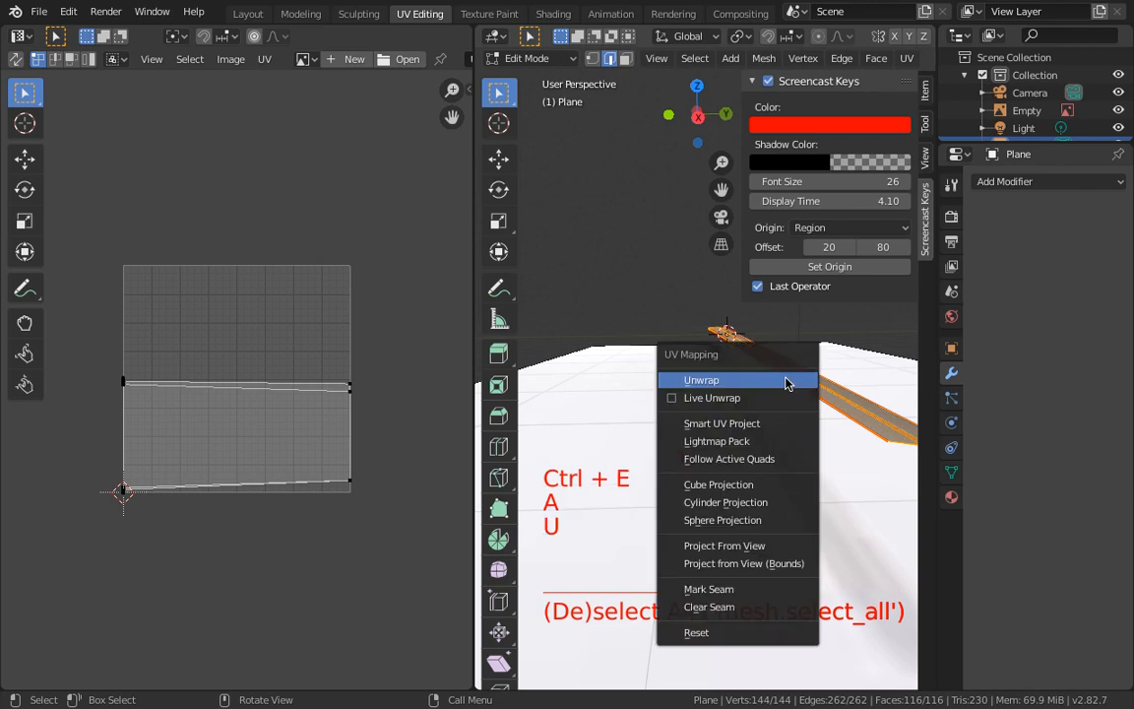
{"action": "left_click", "coordinate": [788, 379]}
Step: Examine both unwrapped UV islands of the blade up close, from the tip end to the base end
{"action": "scroll", "coordinate": [213, 405], "scroll_direction": "up", "scroll_amount": 2}
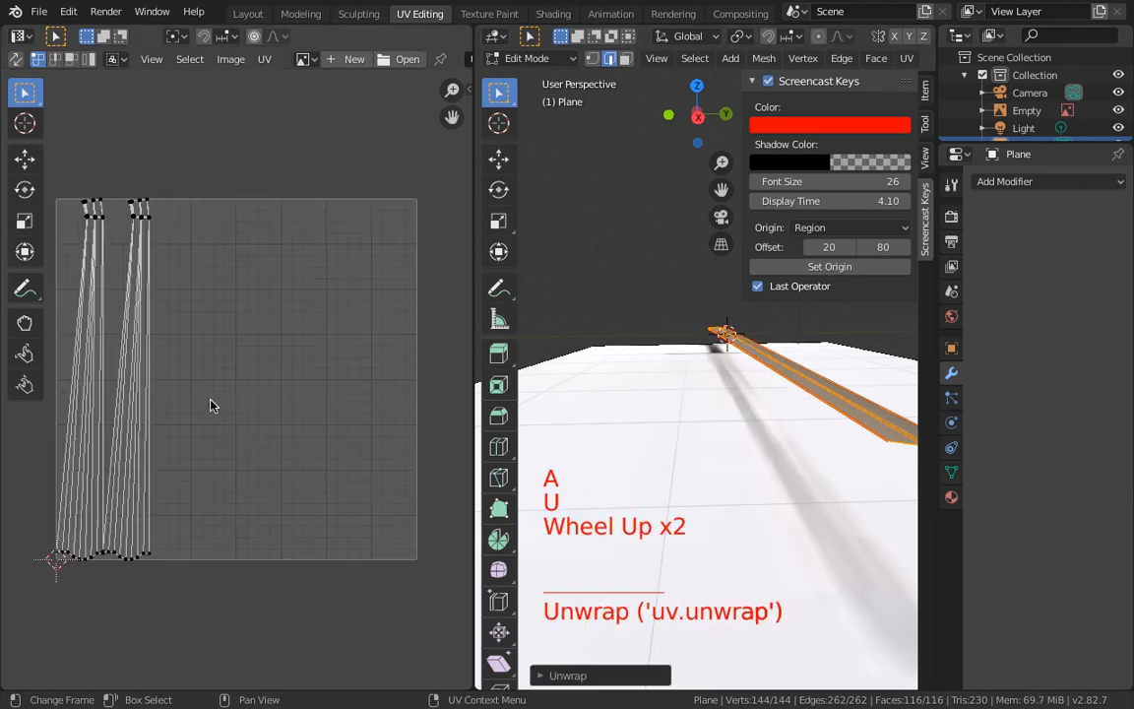
{"action": "scroll", "coordinate": [213, 404], "scroll_direction": "up", "scroll_amount": 1, "text": "shift"}
{"action": "middle_click_drag", "start_coordinate": [213, 405], "coordinate": [298, 531], "text": "shift"}
{"action": "scroll", "coordinate": [309, 420], "scroll_direction": "up", "scroll_amount": 5}
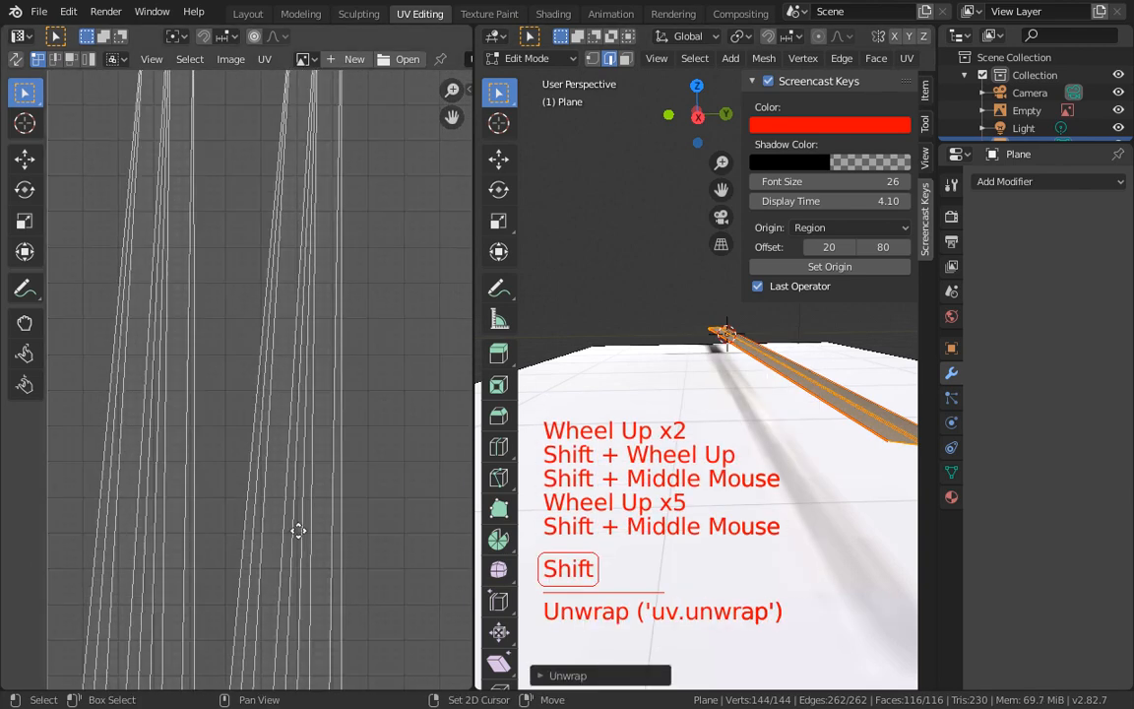
{"action": "middle_click_drag", "start_coordinate": [311, 354], "coordinate": [306, 473], "text": "shift"}
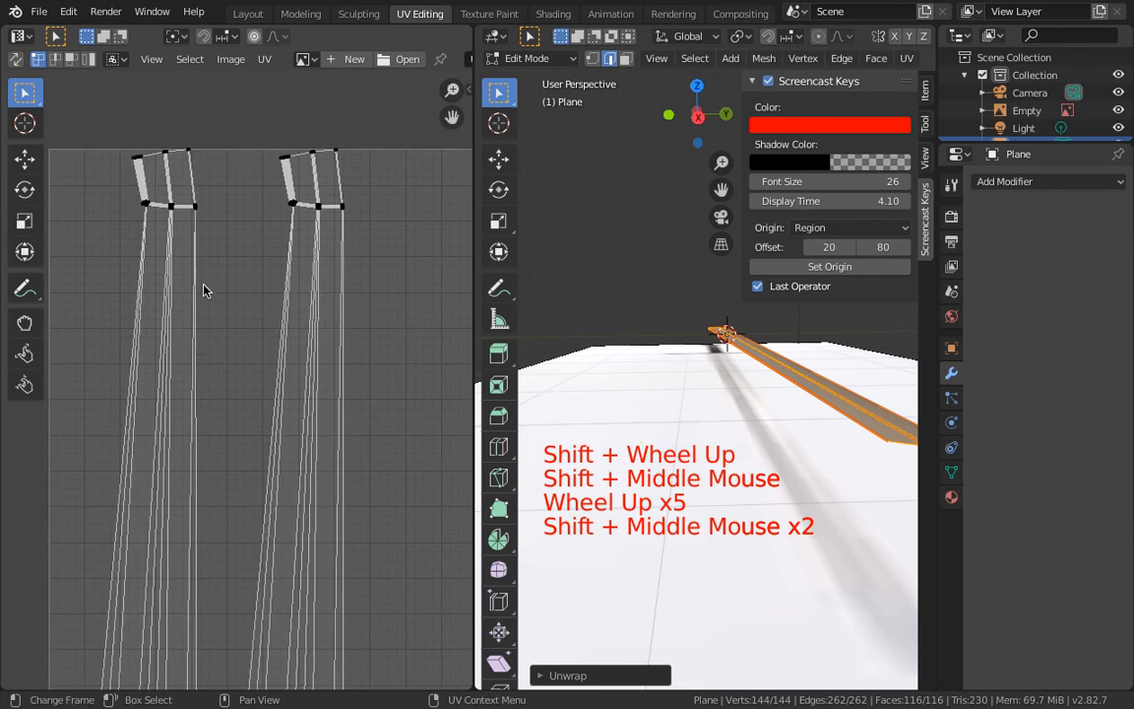
{"action": "middle_click_drag", "start_coordinate": [307, 522], "coordinate": [320, 365], "text": "shift"}
{"action": "middle_click_drag", "start_coordinate": [339, 581], "coordinate": [374, 295], "text": "shift"}
{"action": "middle_click_drag", "start_coordinate": [379, 463], "coordinate": [391, 252], "text": "shift"}
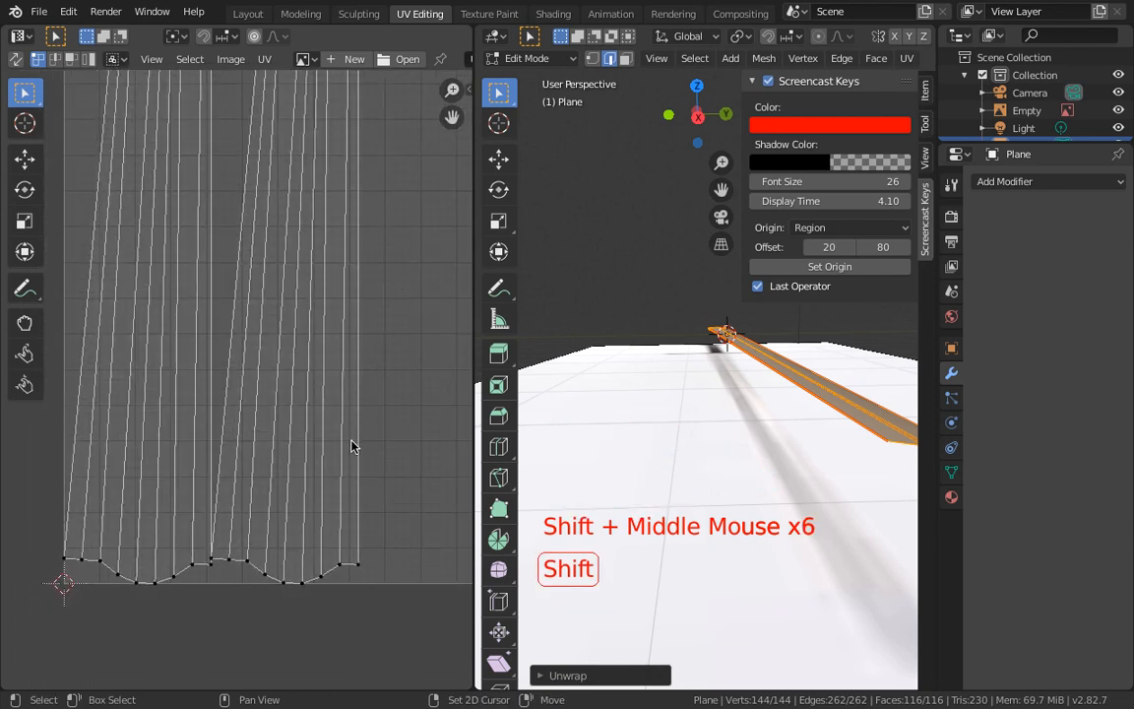
{"action": "scroll", "coordinate": [351, 446], "scroll_direction": "down", "scroll_amount": 2, "text": "shift"}
{"action": "scroll", "coordinate": [350, 433], "scroll_direction": "down", "scroll_amount": 2}
{"action": "middle_click_drag", "start_coordinate": [350, 423], "coordinate": [319, 523], "text": "shift"}
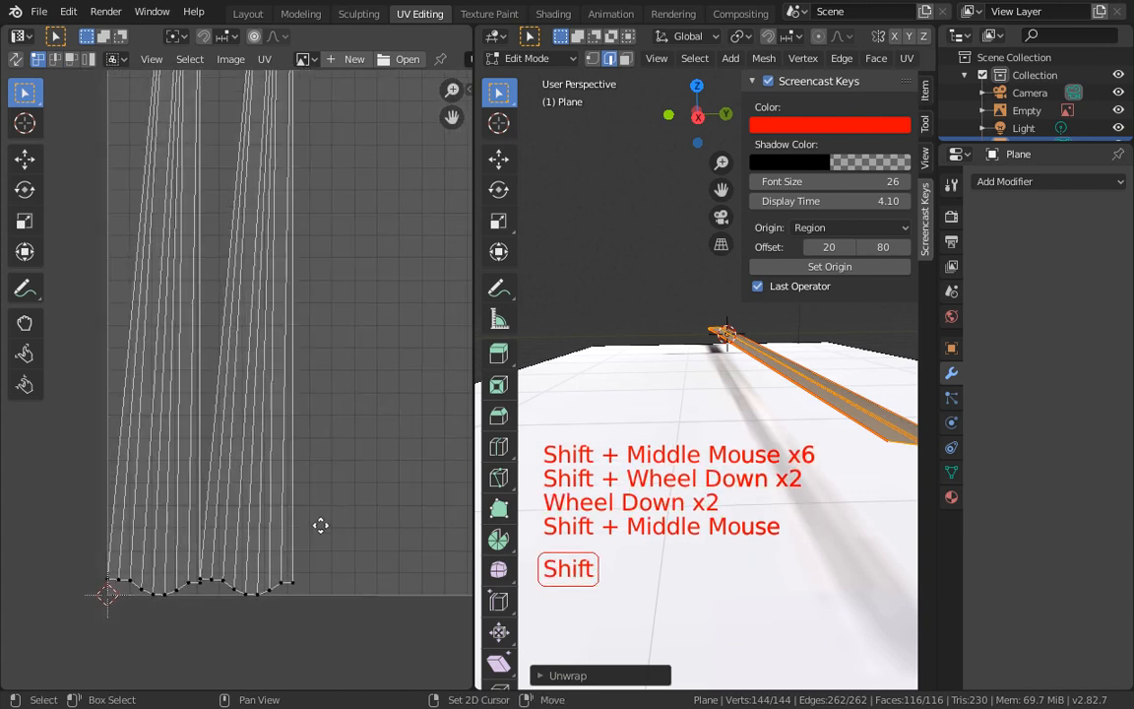
{"action": "scroll", "coordinate": [325, 571], "scroll_direction": "down", "scroll_amount": 1, "text": "shift"}
{"action": "middle_click_drag", "start_coordinate": [333, 637], "coordinate": [316, 598], "text": "shift"}
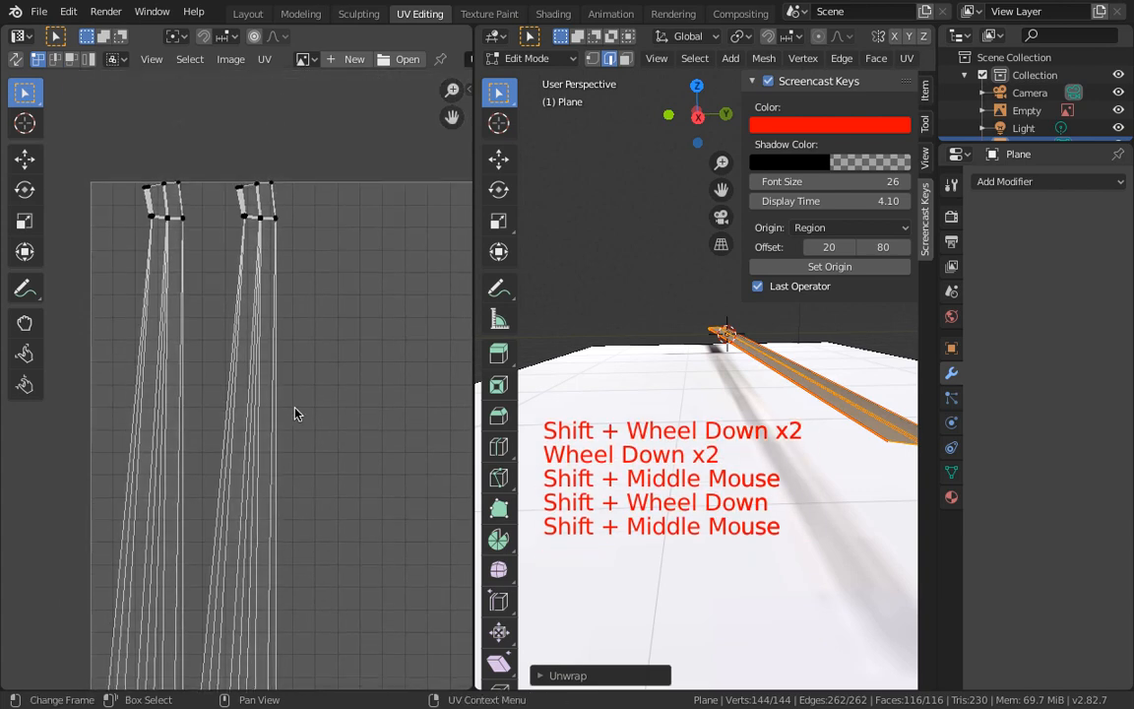
{"action": "scroll", "coordinate": [292, 256], "scroll_direction": "up", "scroll_amount": 2}
{"action": "scroll", "coordinate": [294, 253], "scroll_direction": "up", "scroll_amount": 1, "text": "shift"}
{"action": "middle_click_drag", "start_coordinate": [293, 253], "coordinate": [265, 434], "text": "shift"}
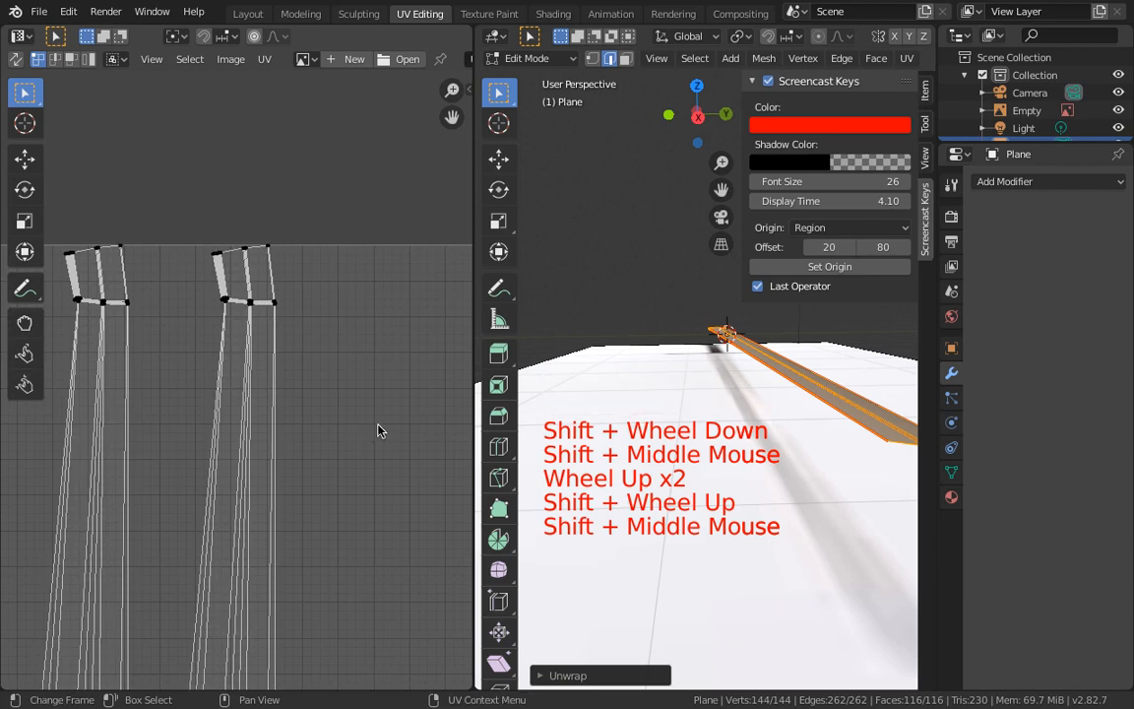
{"action": "scroll", "coordinate": [385, 417], "scroll_direction": "down", "scroll_amount": 4}
{"action": "middle_click_drag", "start_coordinate": [385, 418], "coordinate": [331, 301], "text": "shift"}
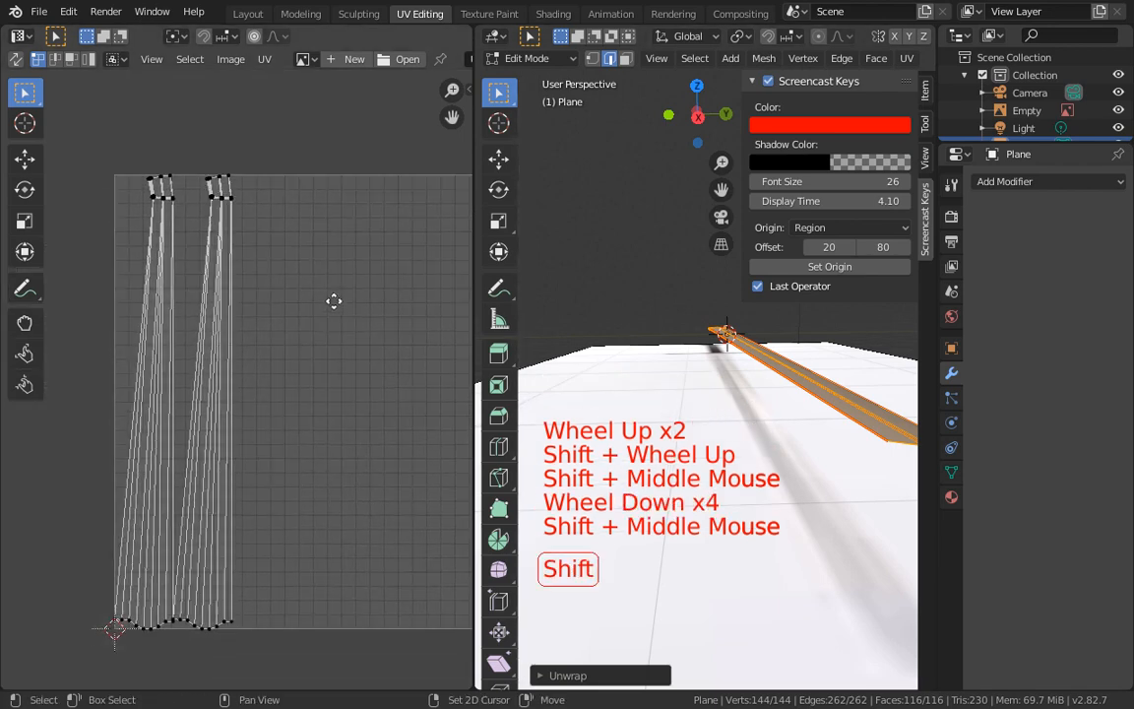
{"action": "scroll", "coordinate": [266, 374], "scroll_direction": "down", "scroll_amount": 1}
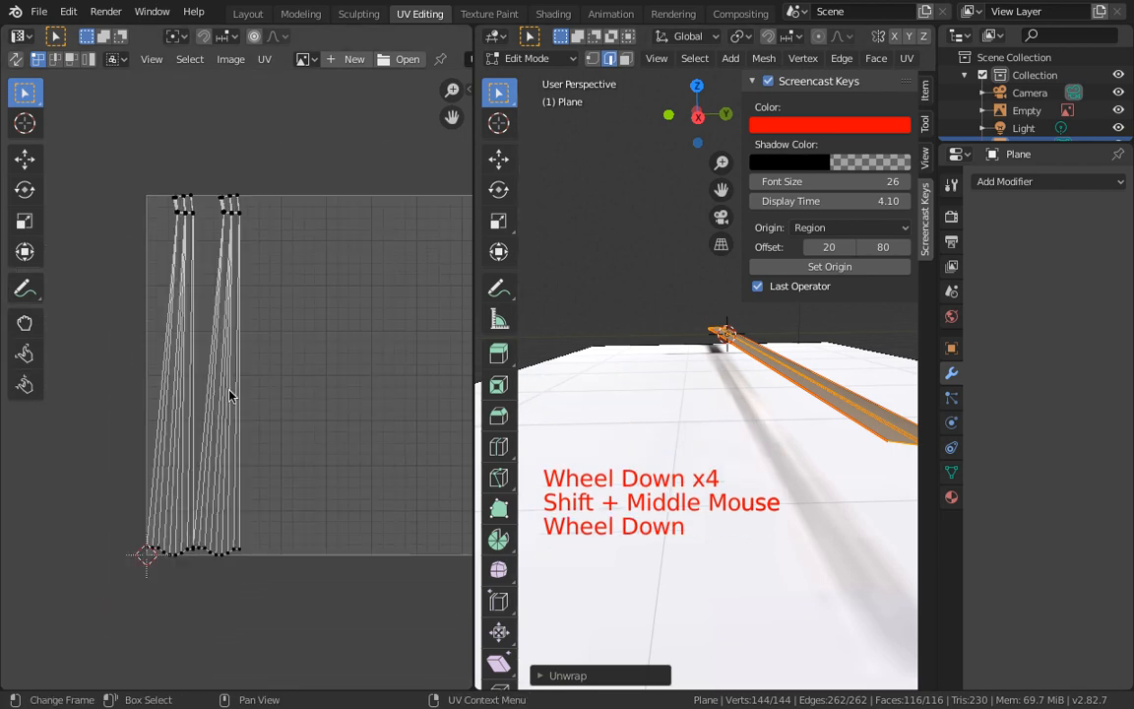
Step: Switch to Chrome and open poliigon.com in a new browser tab, plus one further blank tab
{"action": "mouse_move", "coordinate": [262, 687]}
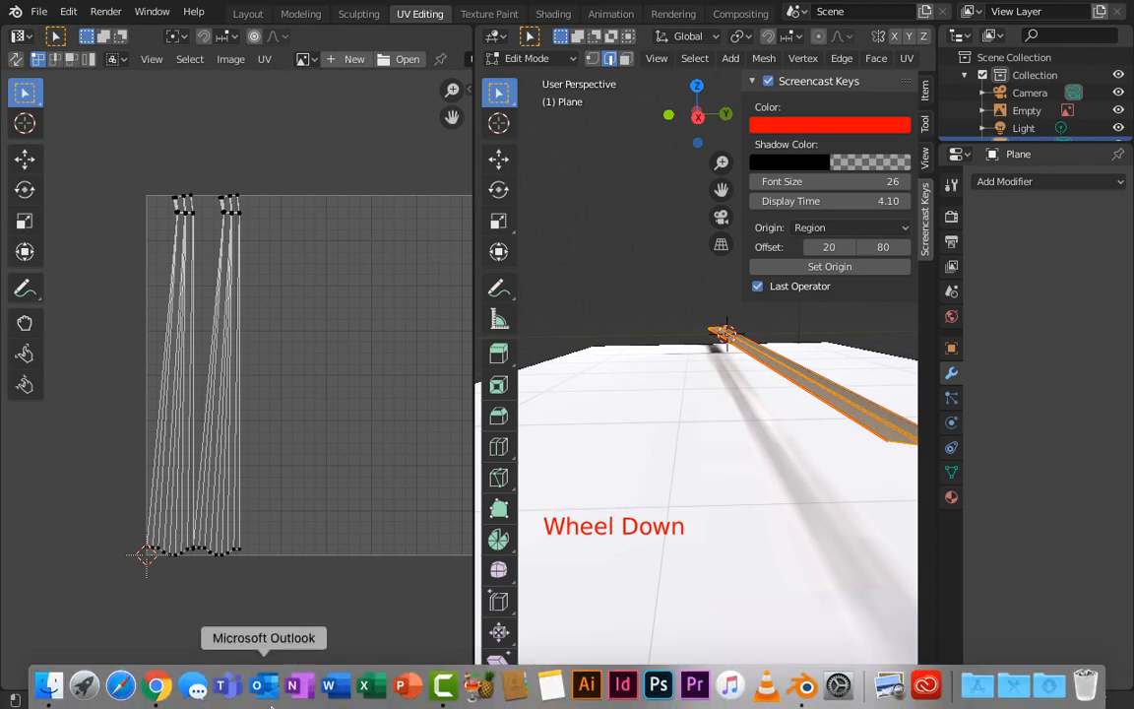
{"action": "left_click", "coordinate": [163, 689]}
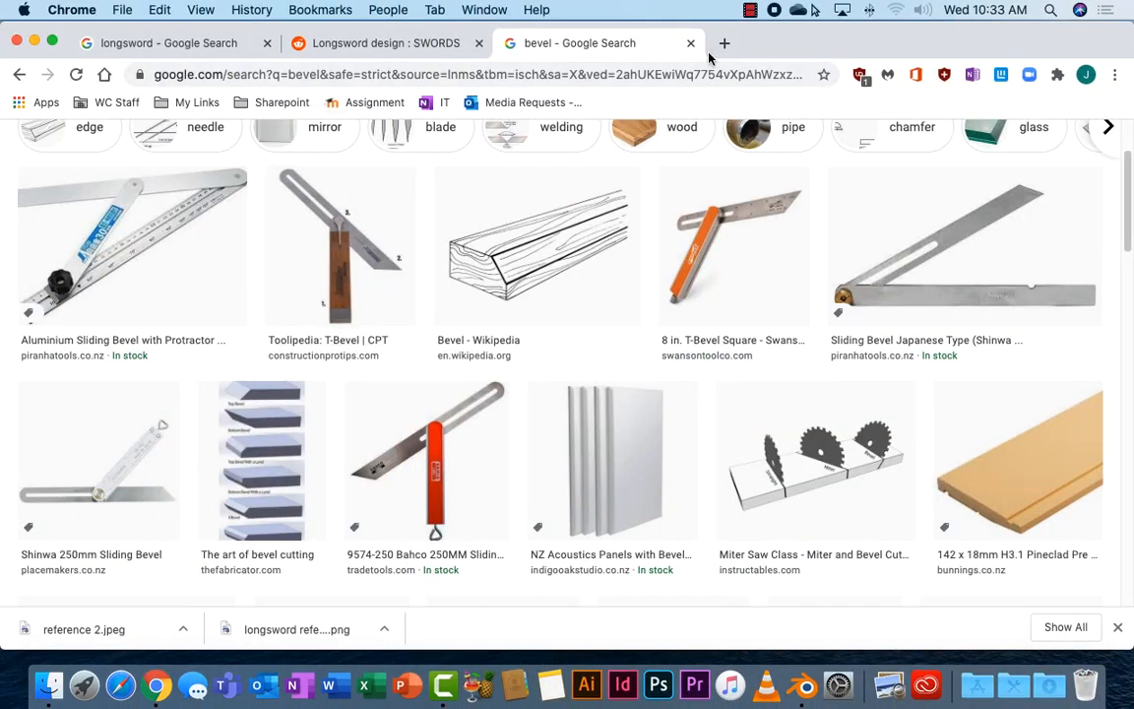
{"action": "key", "text": "super+t"}
{"action": "type", "text": "pol"}
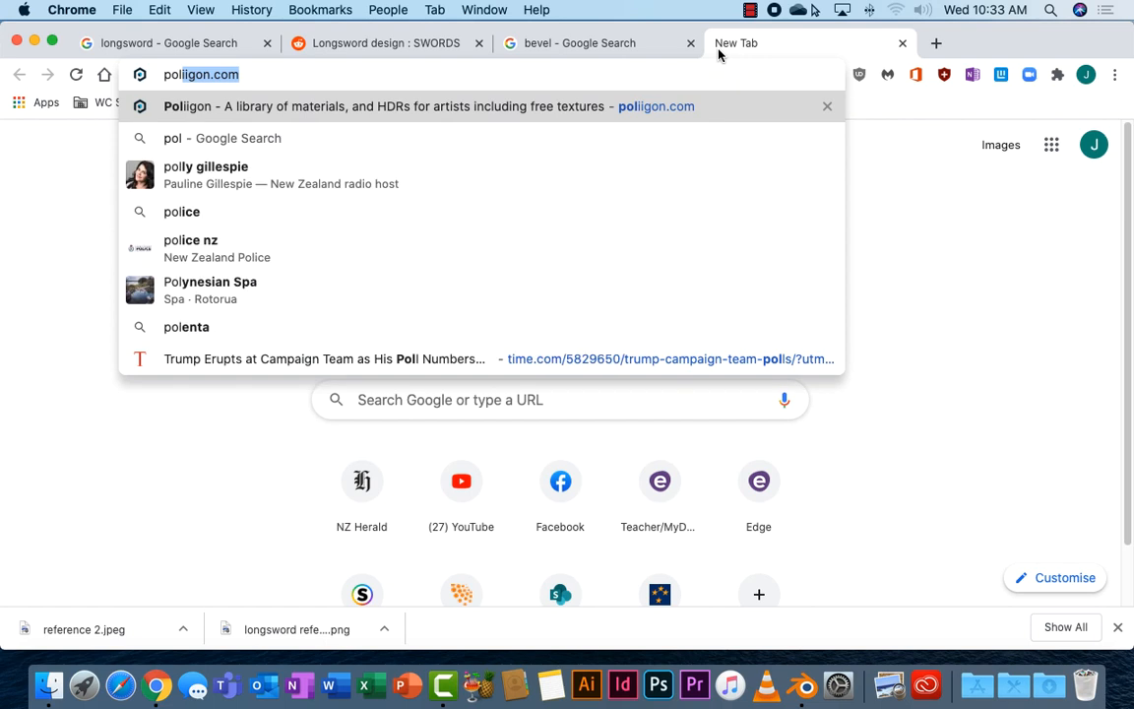
{"action": "key", "text": "Return"}
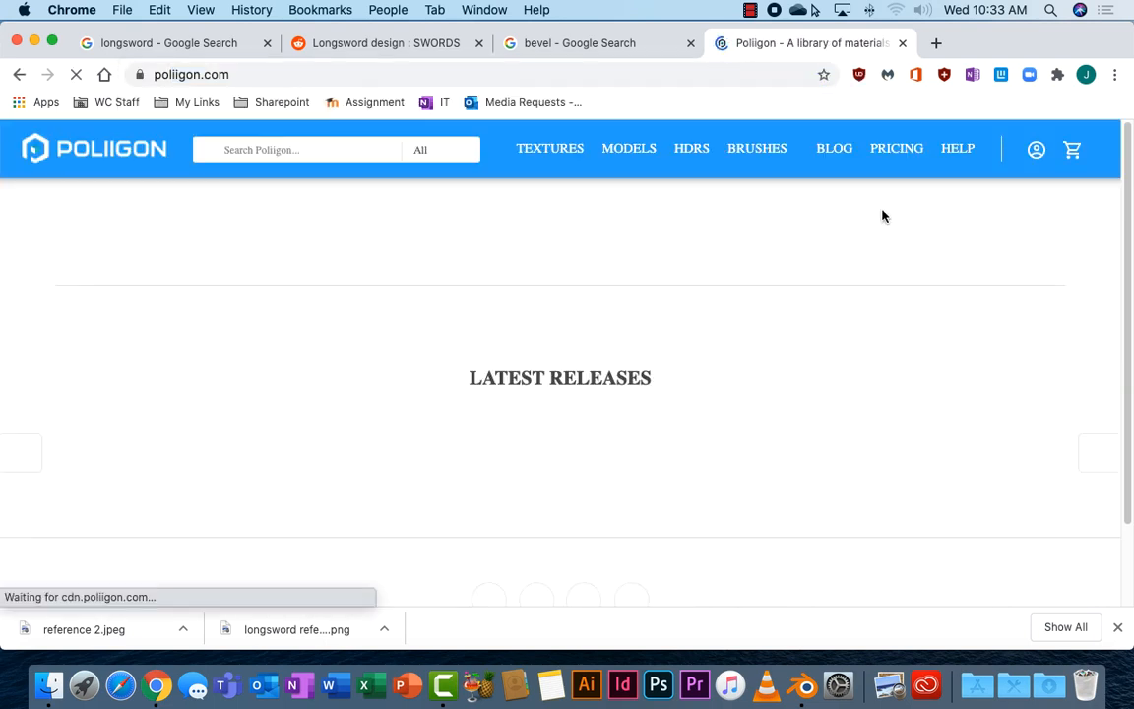
{"action": "left_click", "coordinate": [936, 43]}
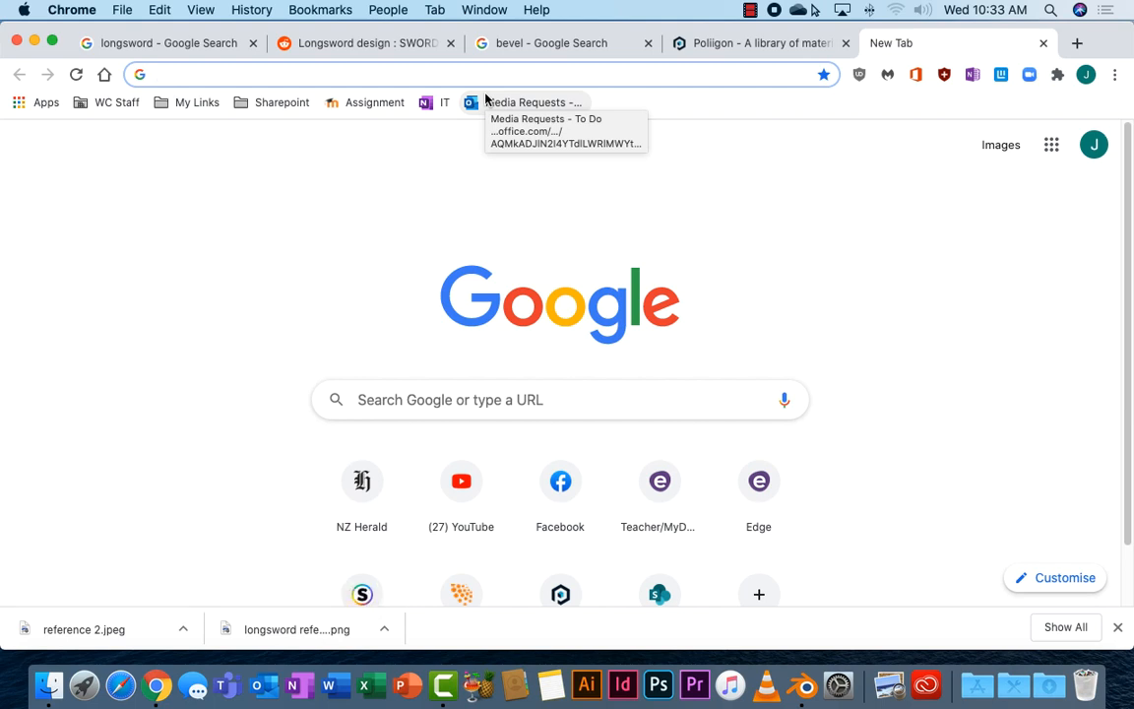
Step: Return to the Poliigon page and search its textures for "steel"
{"action": "left_click", "coordinate": [714, 47]}
{"action": "left_click", "coordinate": [554, 155]}
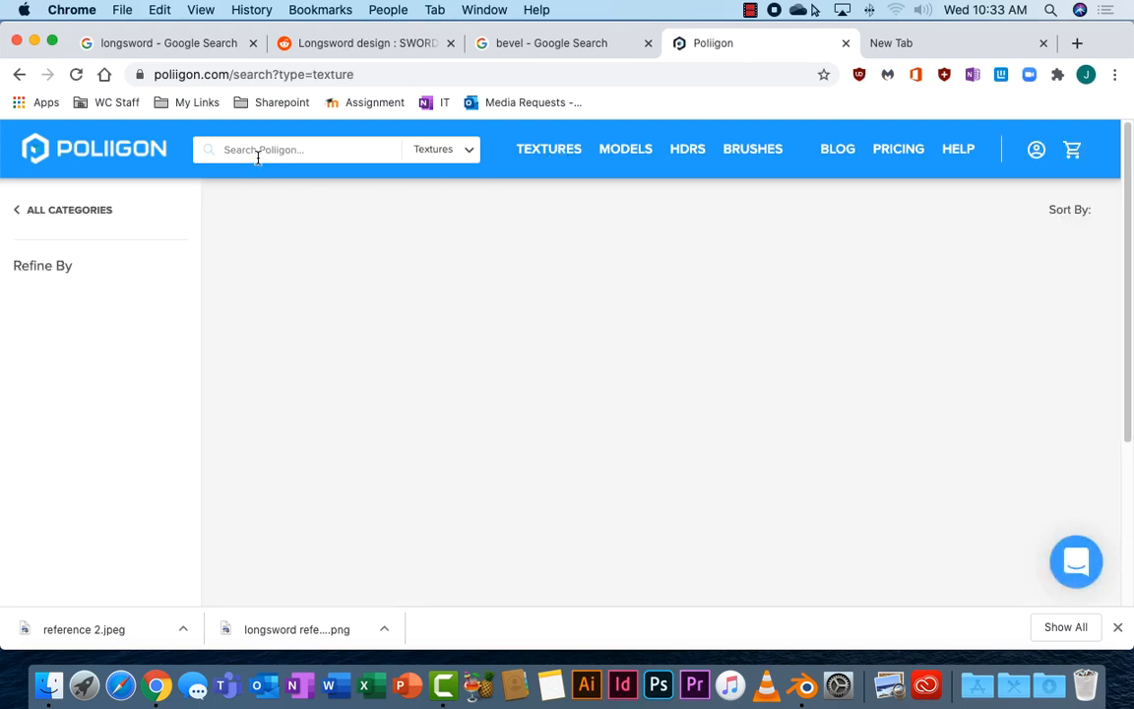
{"action": "left_click", "coordinate": [262, 150]}
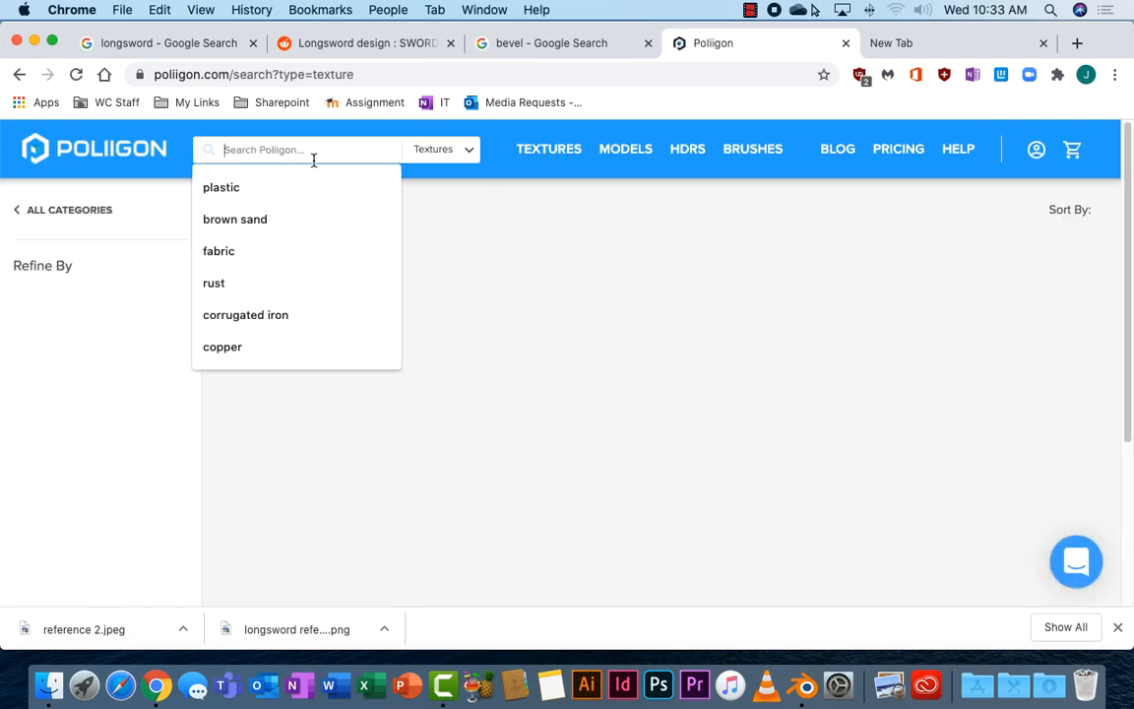
{"action": "type", "text": "steel"}
{"action": "key", "text": "Return"}
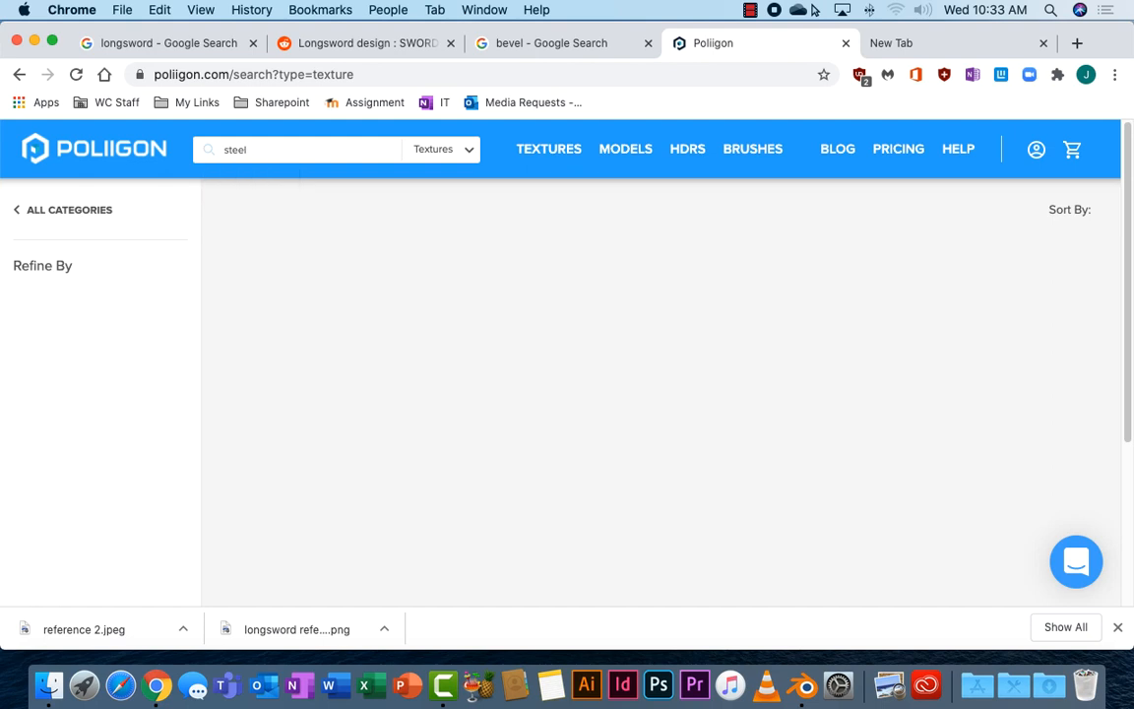
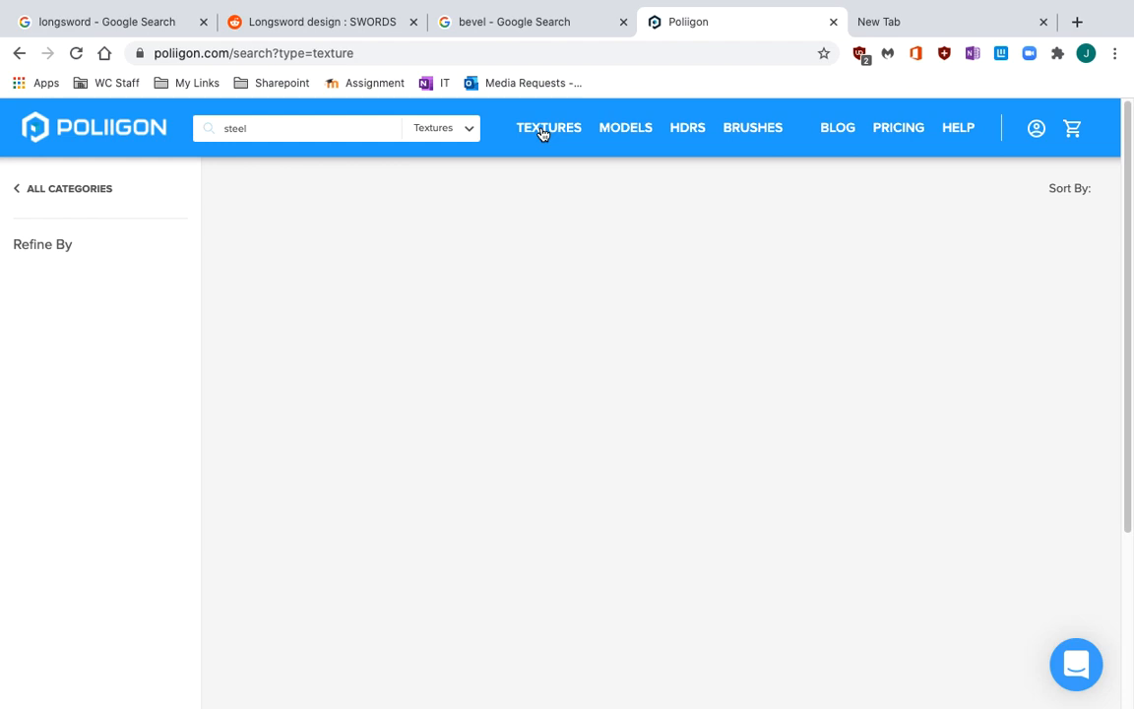
Step: Clear the search text on the Poliigon textures page
{"action": "left_click", "coordinate": [331, 134]}
{"action": "key", "text": "super+a"}
{"action": "key", "text": "BackSpace"}
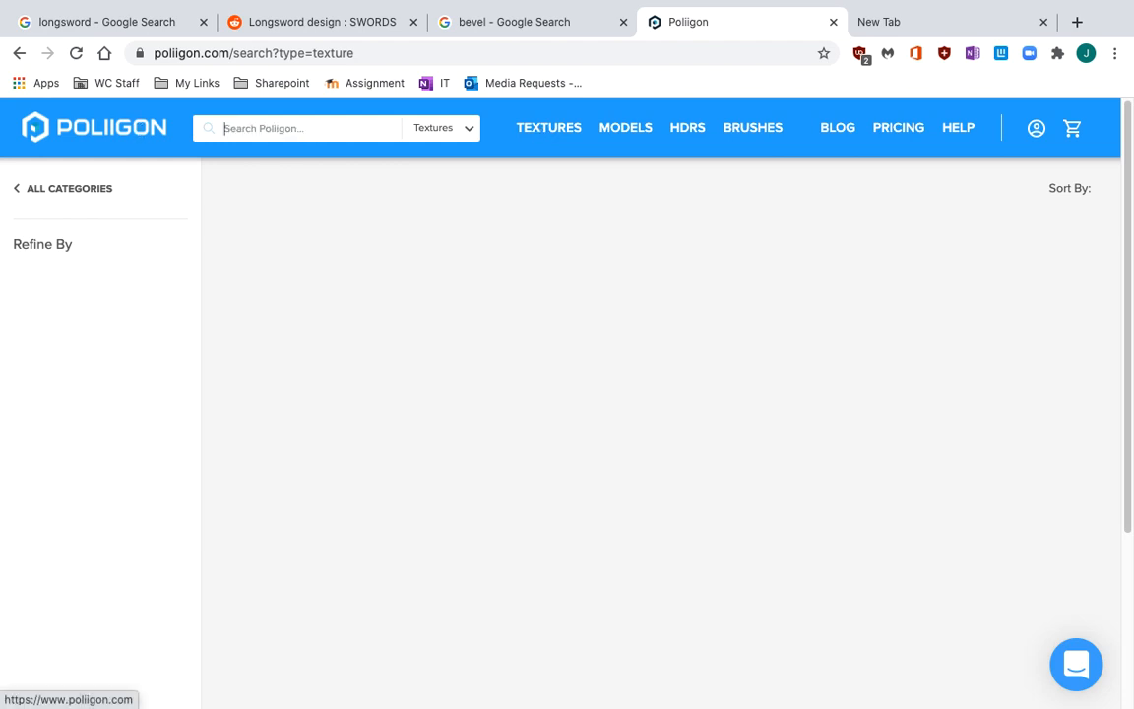
Step: Browse Poliigon's Metal texture category and open the Metal Stainless Steel Brushed 002 texture
{"action": "left_click", "coordinate": [548, 136]}
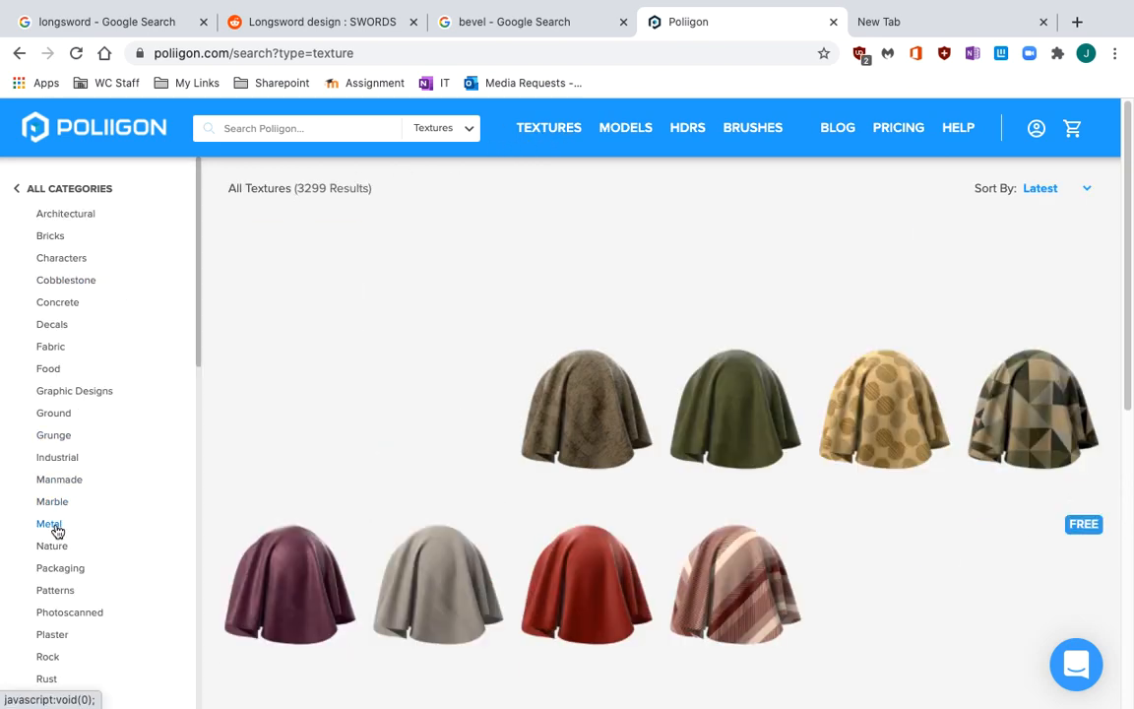
{"action": "left_click", "coordinate": [54, 526]}
{"action": "mouse_move", "coordinate": [352, 253]}
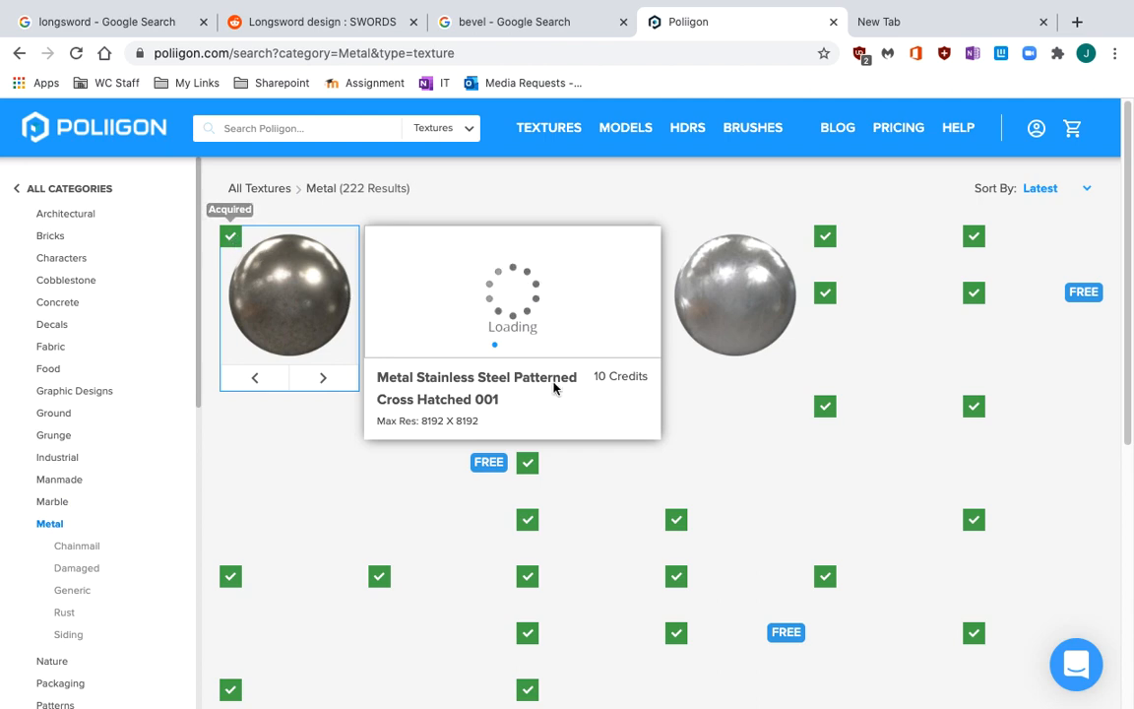
{"action": "mouse_move", "coordinate": [535, 241]}
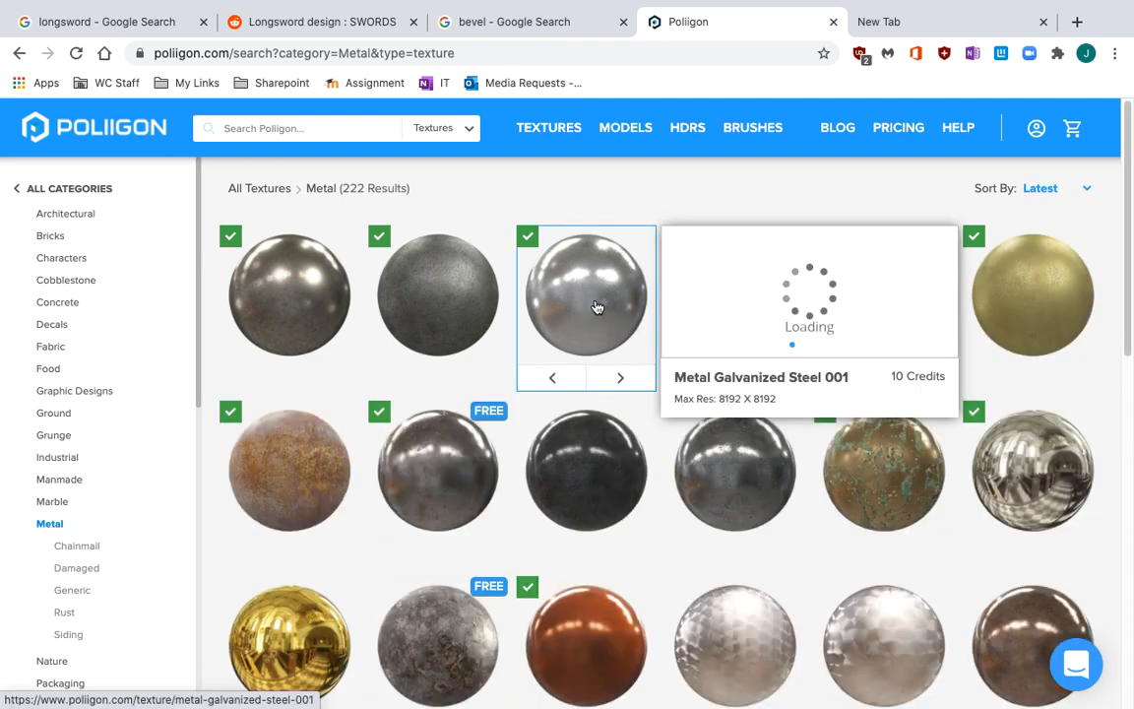
{"action": "mouse_move", "coordinate": [442, 459]}
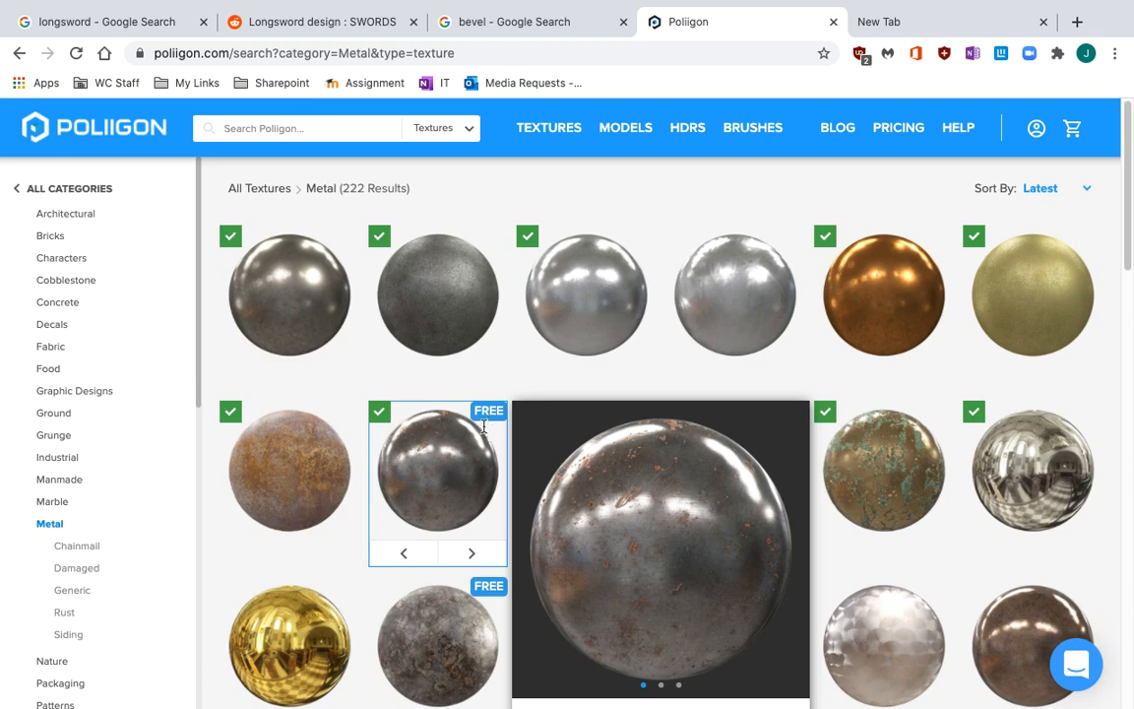
{"action": "scroll", "coordinate": [466, 531], "scroll_direction": "down", "scroll_amount": 2}
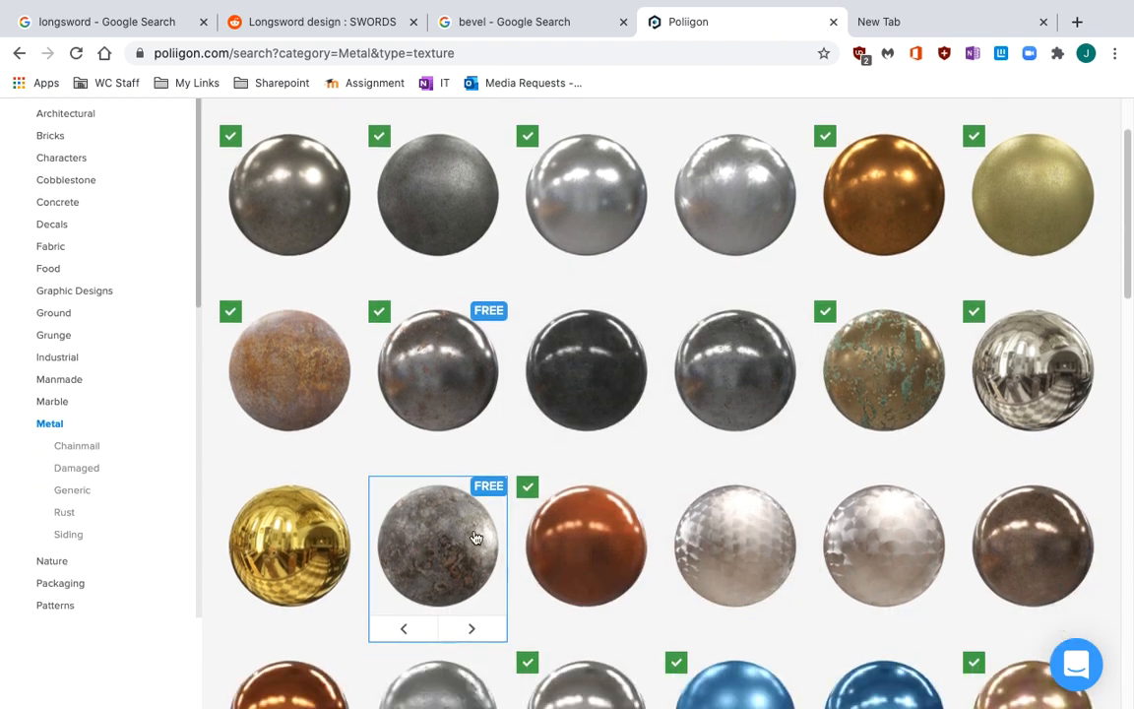
{"action": "scroll", "coordinate": [476, 537], "scroll_direction": "down", "scroll_amount": 10}
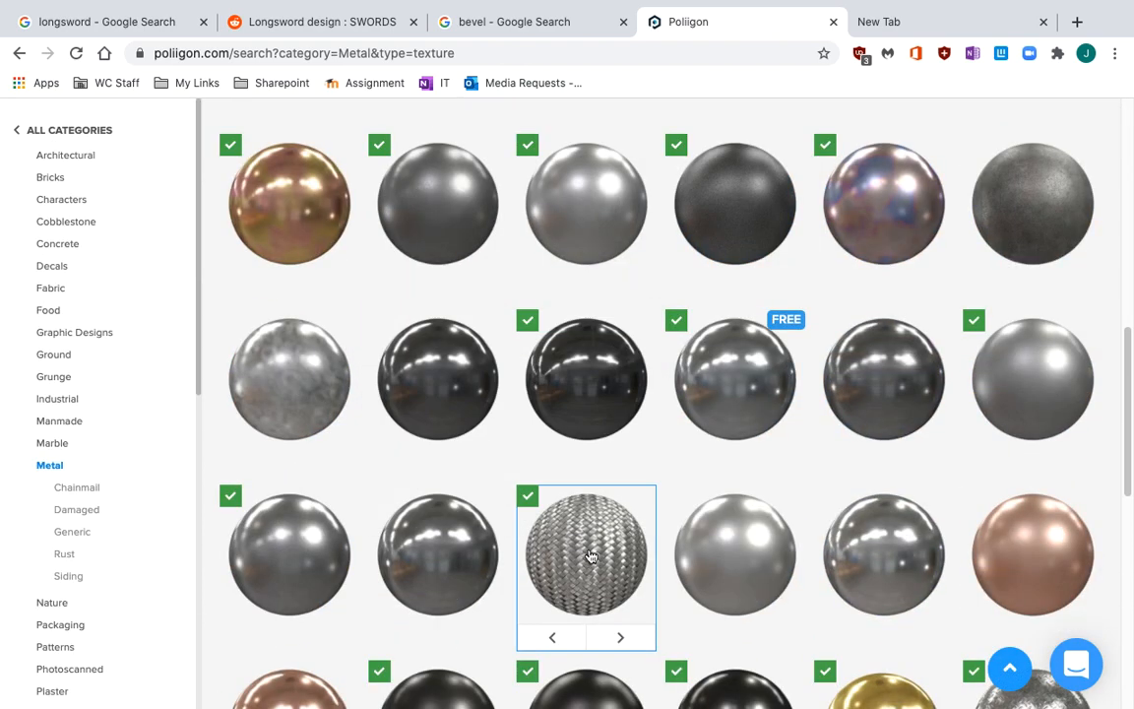
{"action": "mouse_move", "coordinate": [307, 549]}
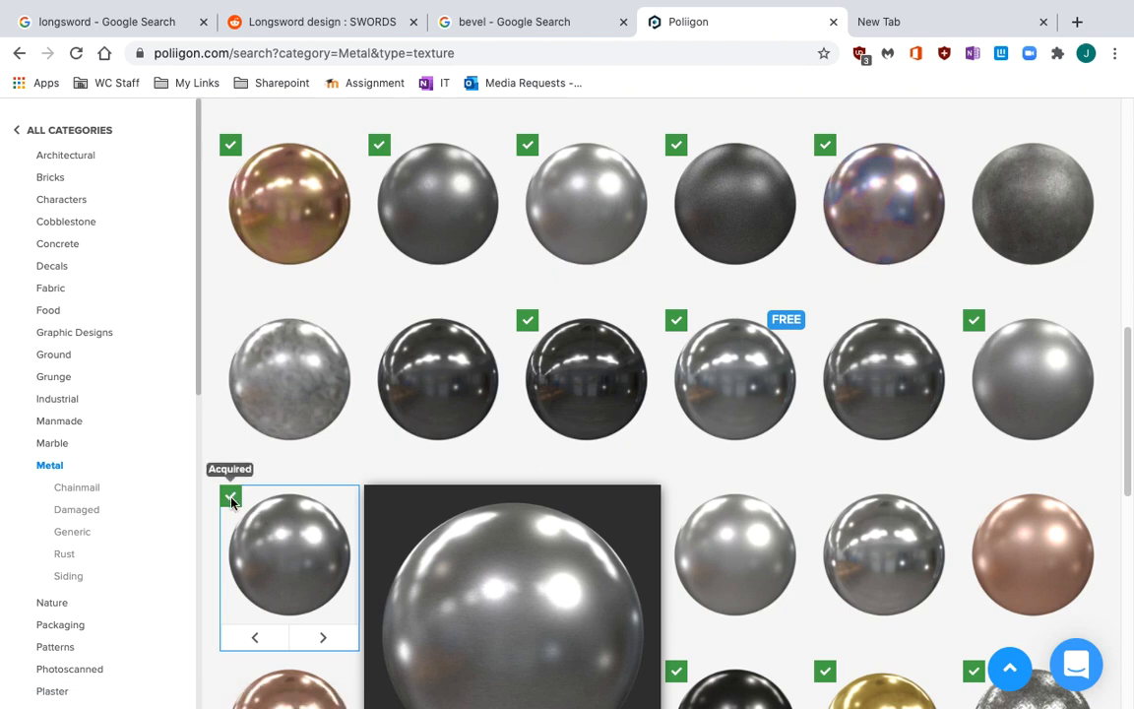
{"action": "left_click", "coordinate": [291, 548]}
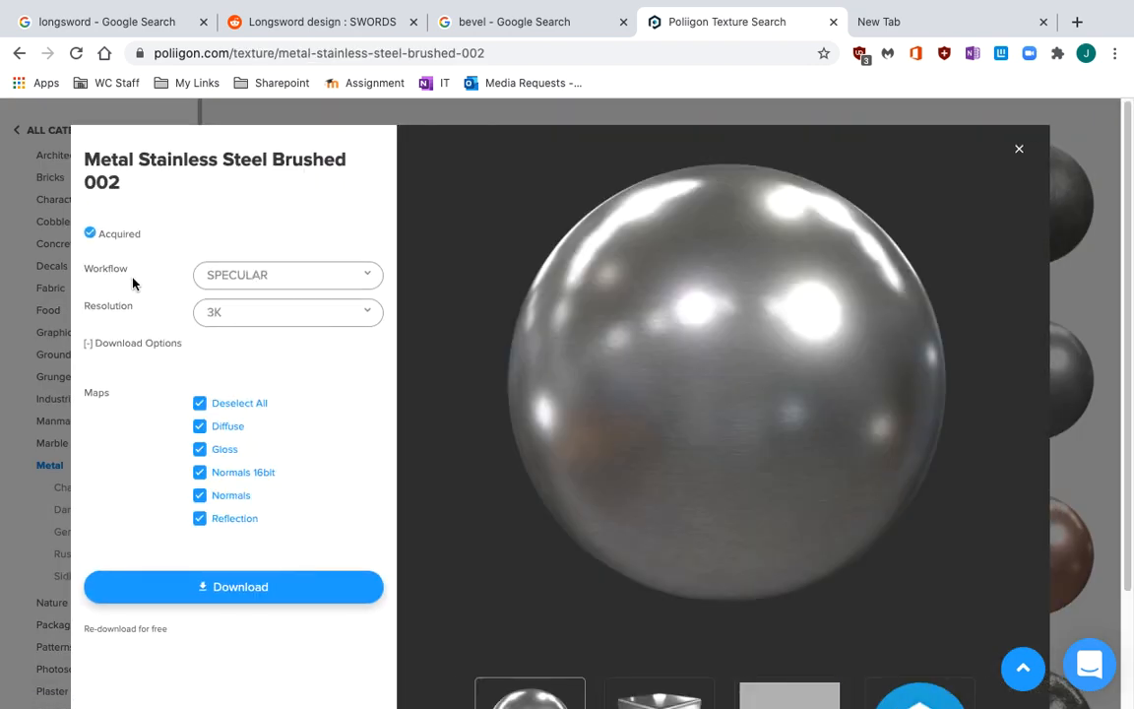
Step: Set the texture's workflow to METALNESS and download all its maps at 3K resolution
{"action": "left_click", "coordinate": [223, 278]}
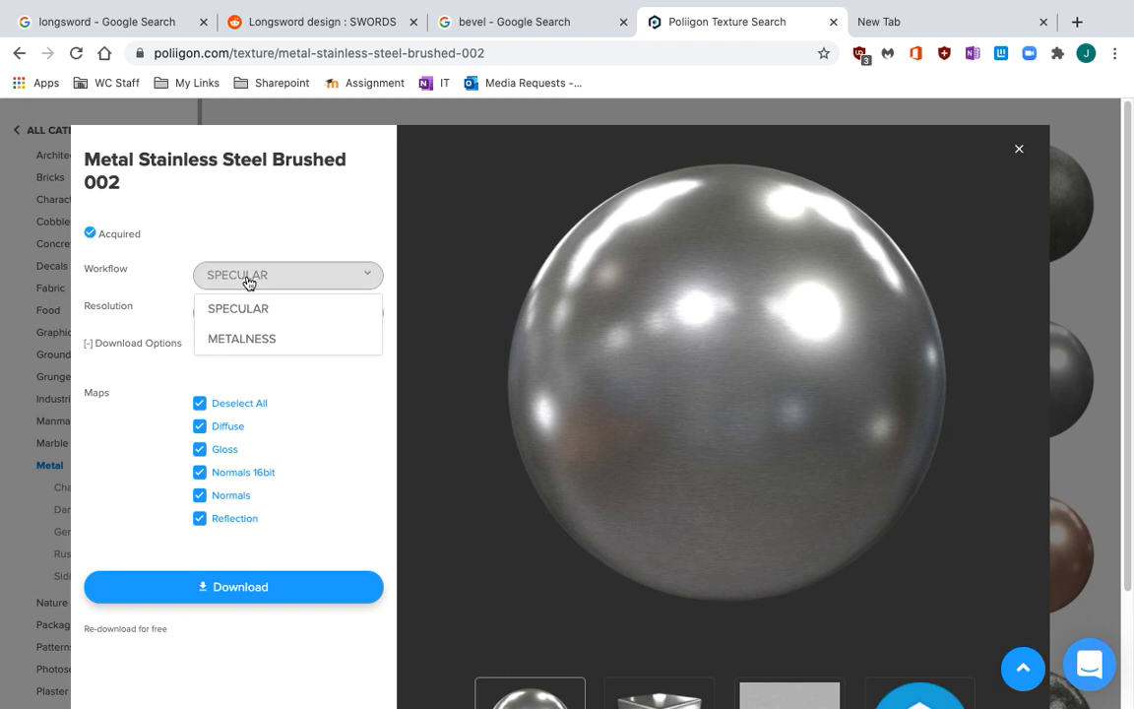
{"action": "left_click", "coordinate": [260, 340]}
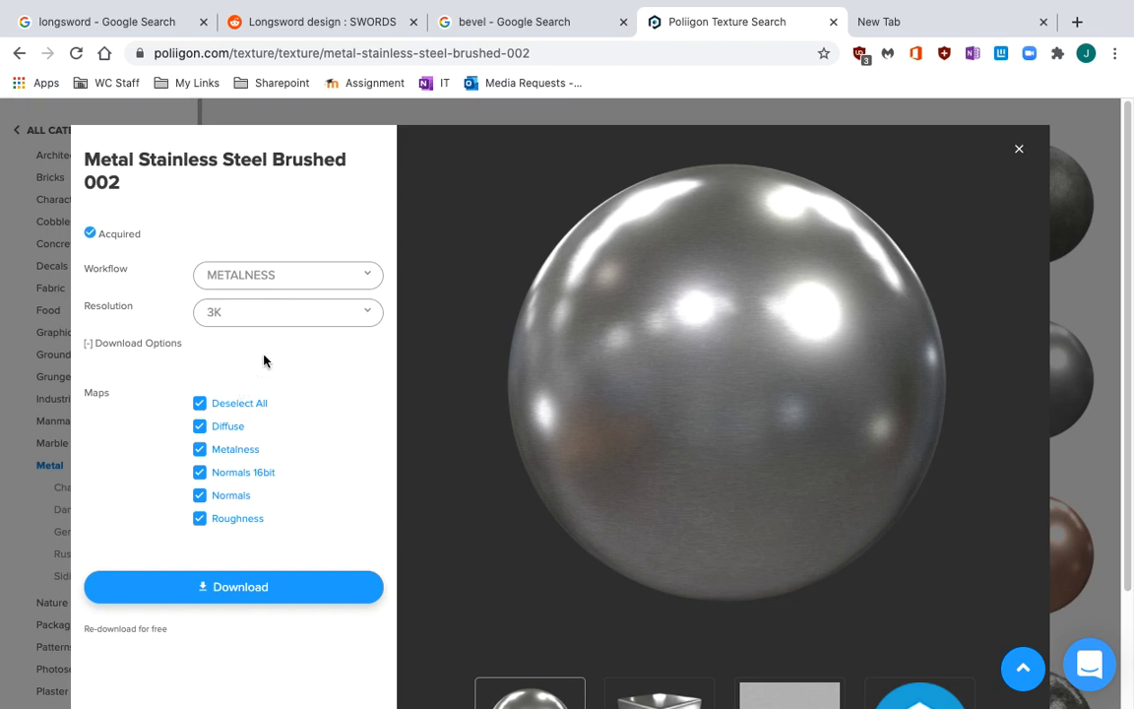
{"action": "left_click", "coordinate": [279, 311]}
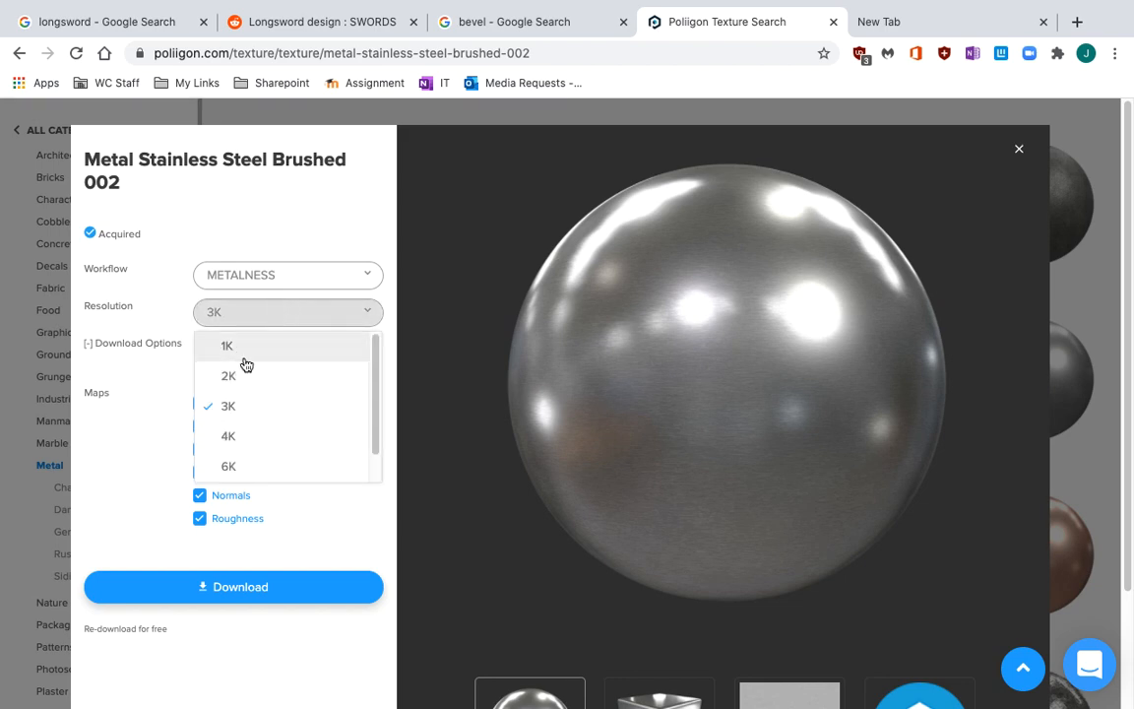
{"action": "left_click", "coordinate": [324, 522]}
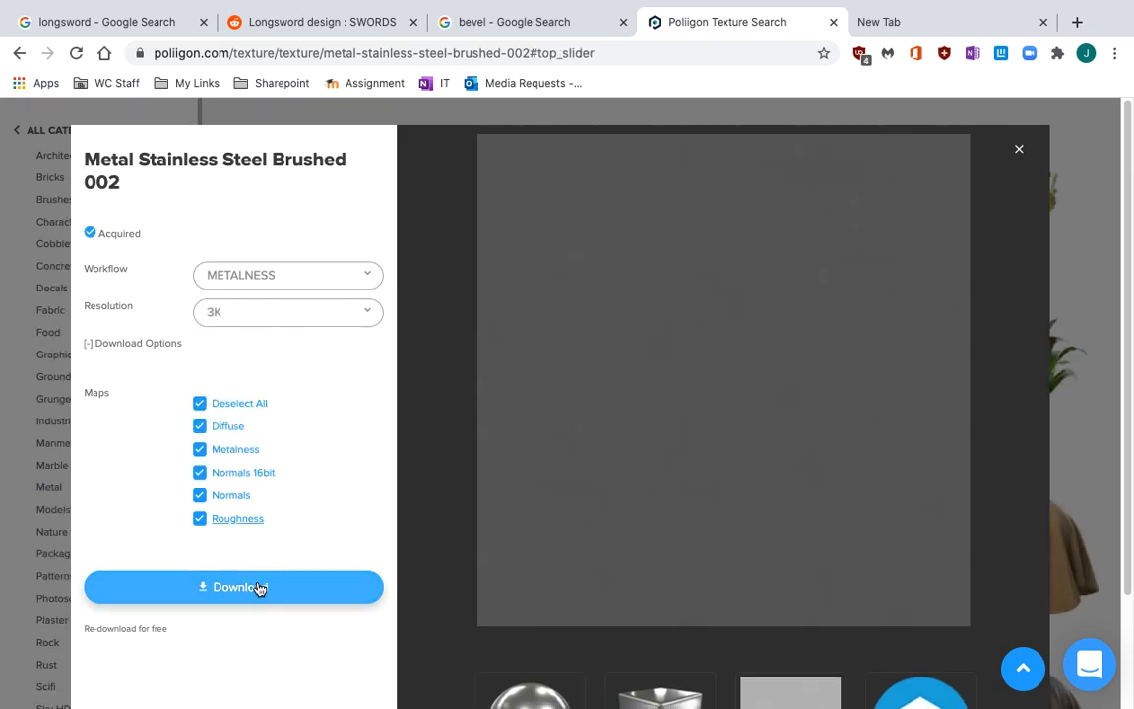
{"action": "left_click", "coordinate": [260, 587]}
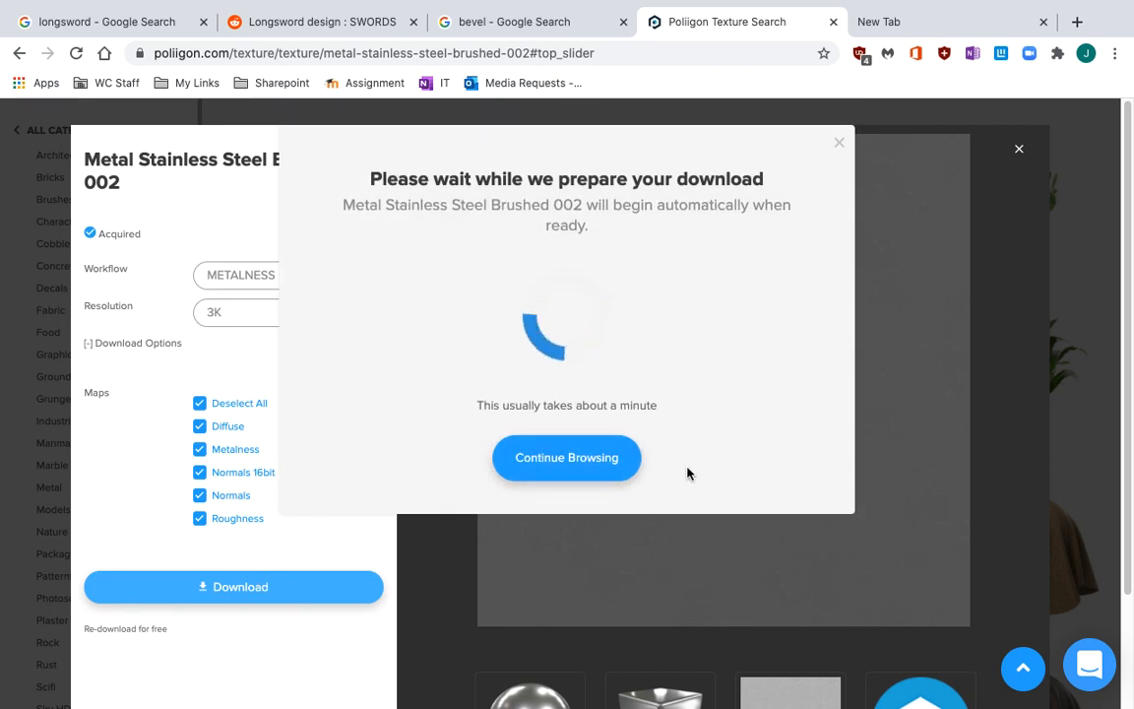
Step: Switch to Blender and start opening an image in the UV editor, browsing to OneDrive's Blender/Textures folder
{"action": "key", "text": "super+Tab"}
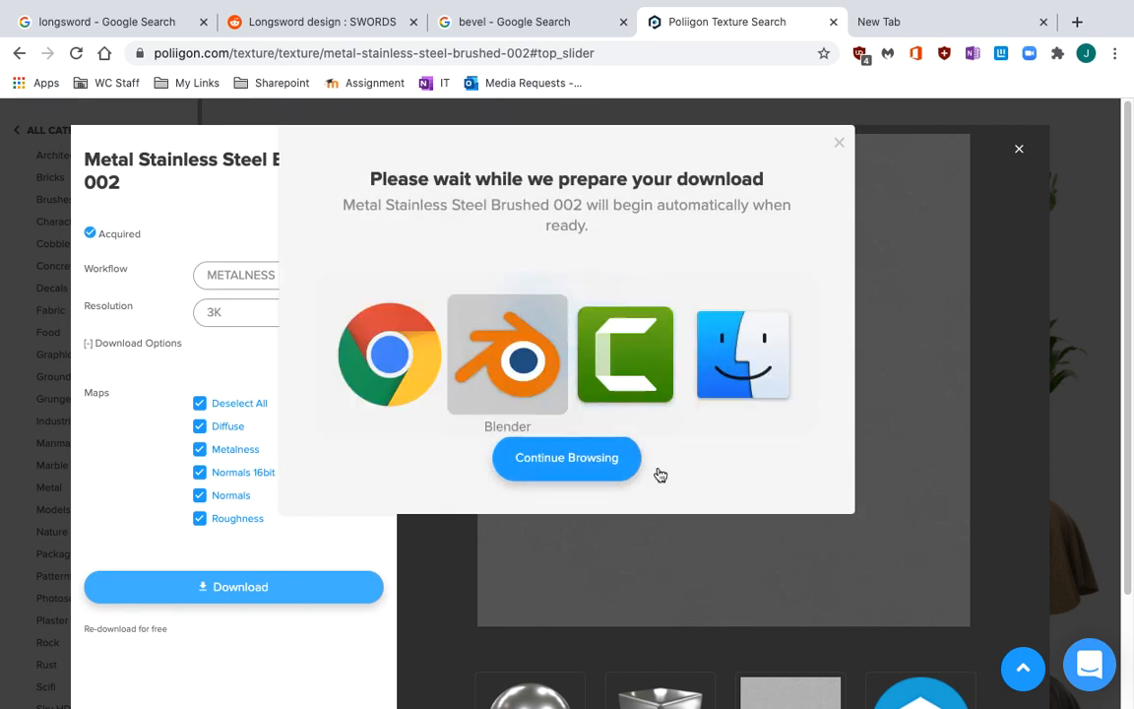
{"action": "key", "text": "super+Tab"}
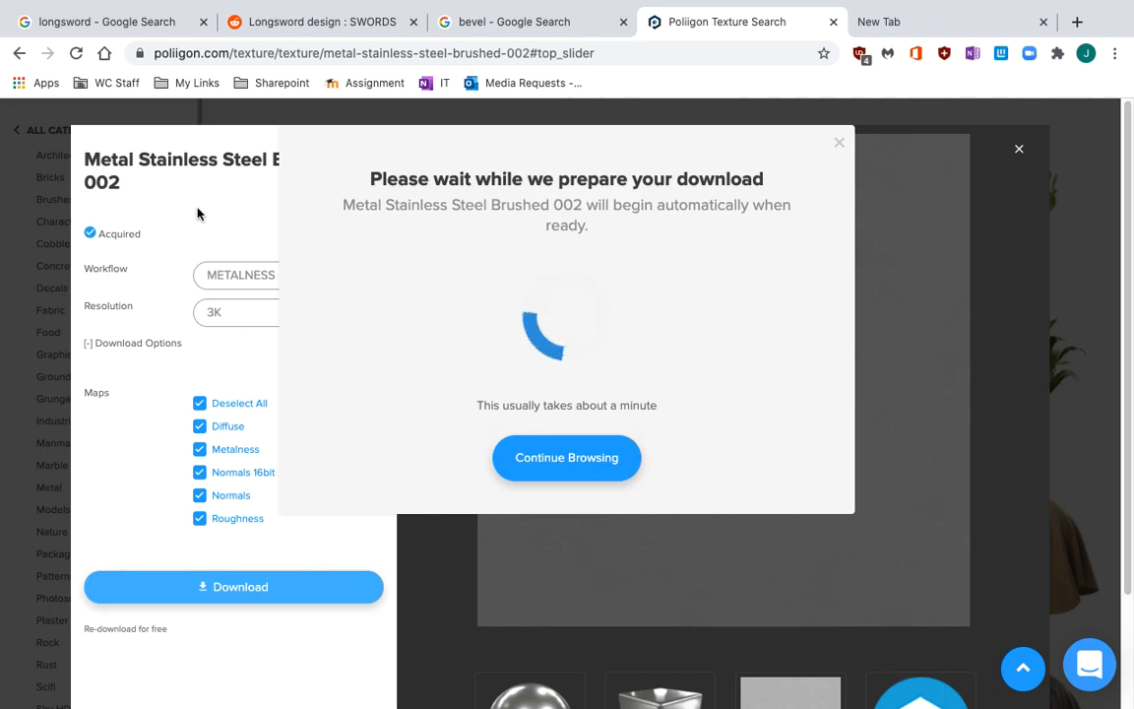
{"action": "key", "text": "super+Tab"}
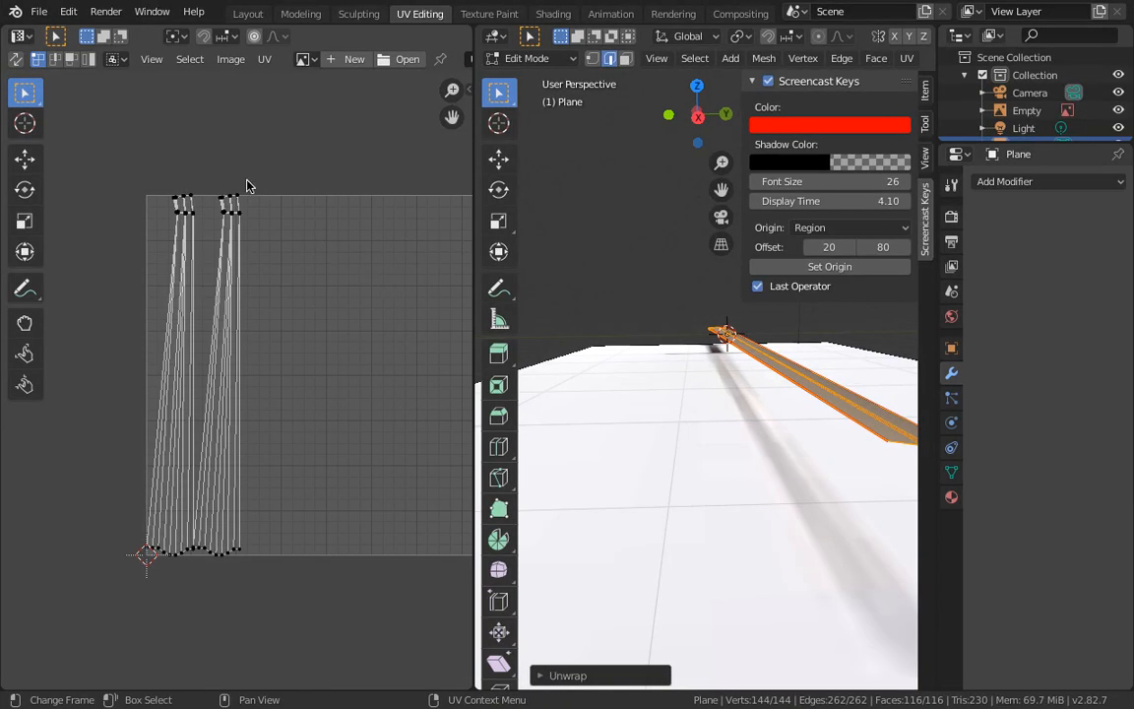
{"action": "middle_click_drag", "start_coordinate": [368, 137], "coordinate": [306, 152]}
{"action": "scroll", "coordinate": [310, 147], "scroll_direction": "down", "scroll_amount": 2}
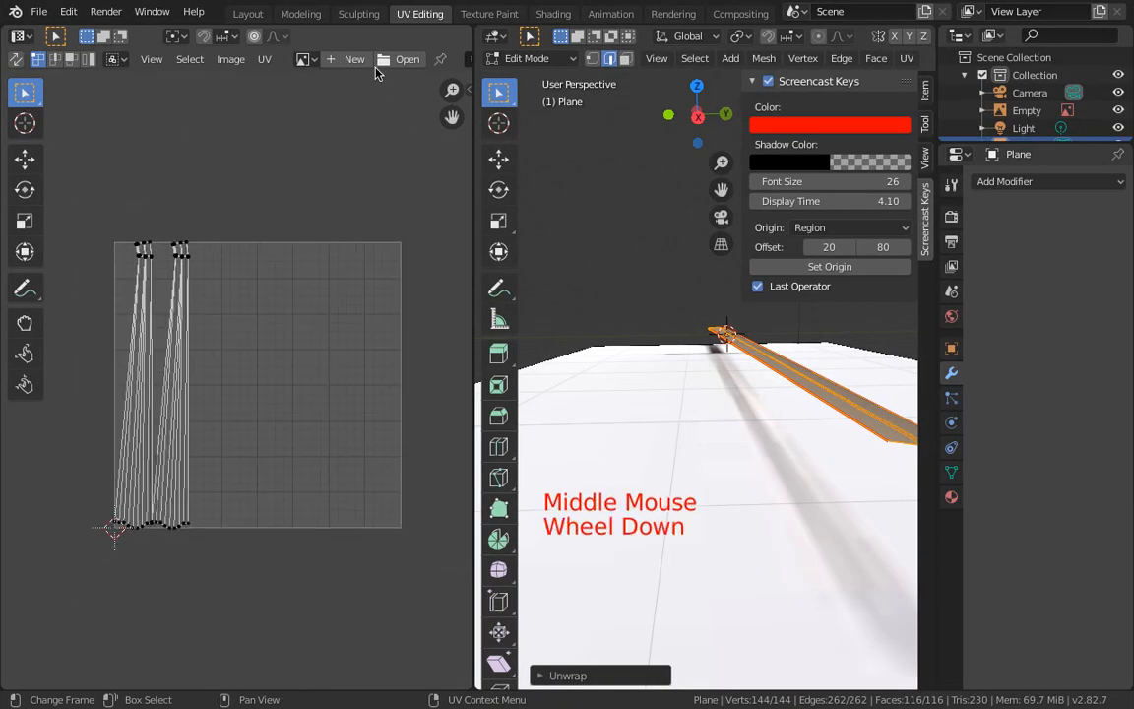
{"action": "left_click", "coordinate": [401, 60]}
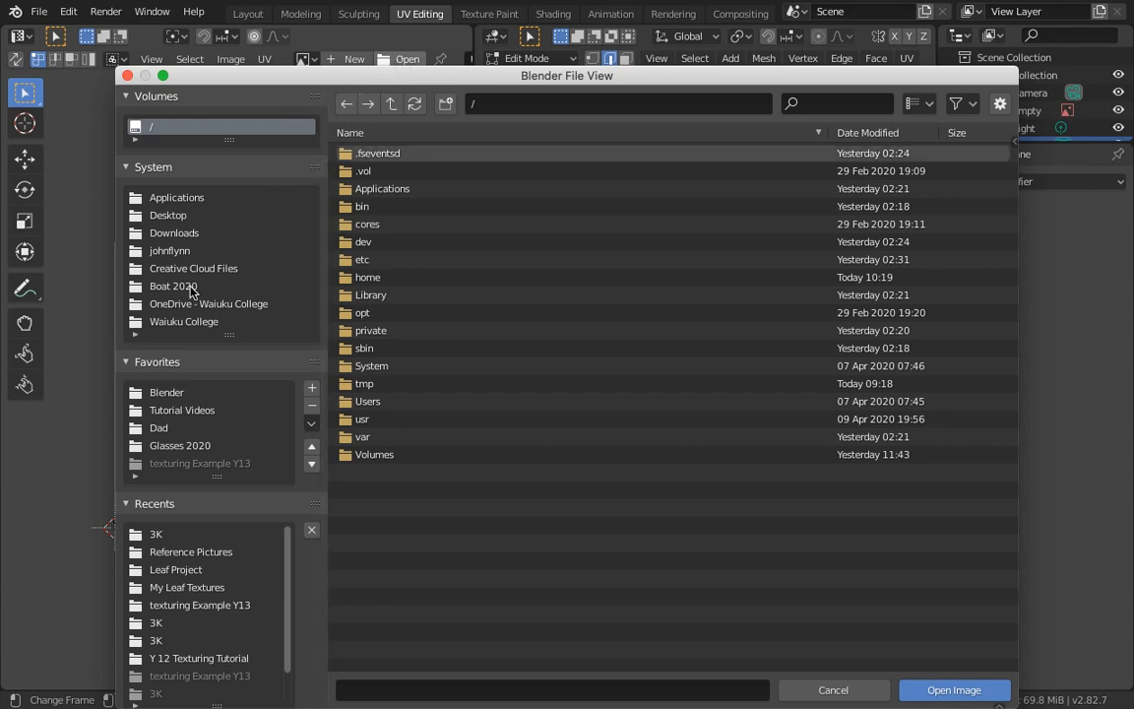
{"action": "left_click", "coordinate": [195, 303]}
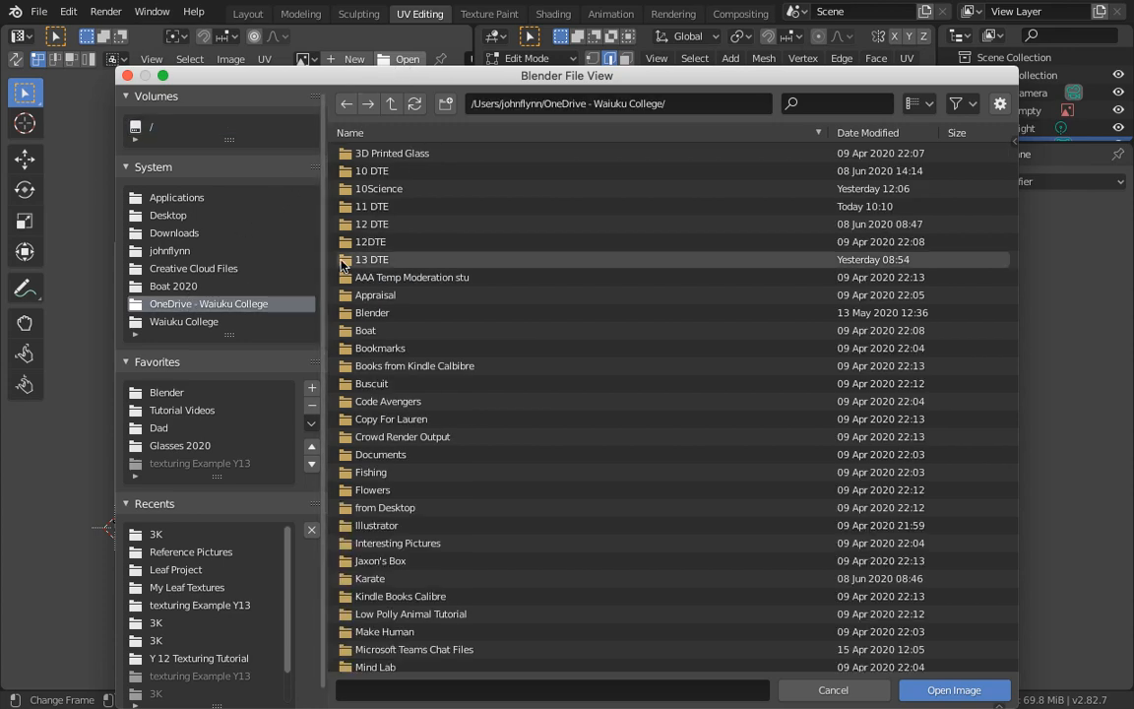
{"action": "left_click", "coordinate": [374, 314]}
{"action": "double_click", "coordinate": [374, 313]}
{"action": "scroll", "coordinate": [379, 345], "scroll_direction": "down", "scroll_amount": 15}
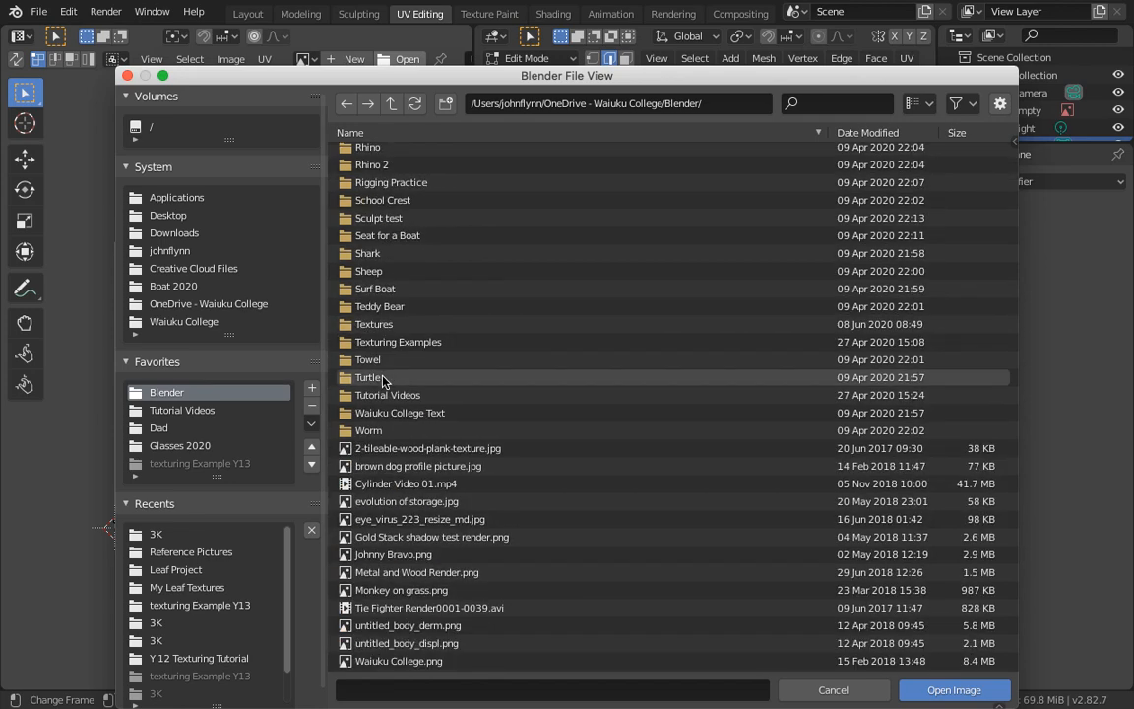
{"action": "double_click", "coordinate": [379, 325]}
Step: Search the Textures folder for a brushed stainless steel texture, check the MetalStainlessSteelBrushedWorn001 folder, and cancel opening the image
{"action": "scroll", "coordinate": [379, 336], "scroll_direction": "down", "scroll_amount": 20}
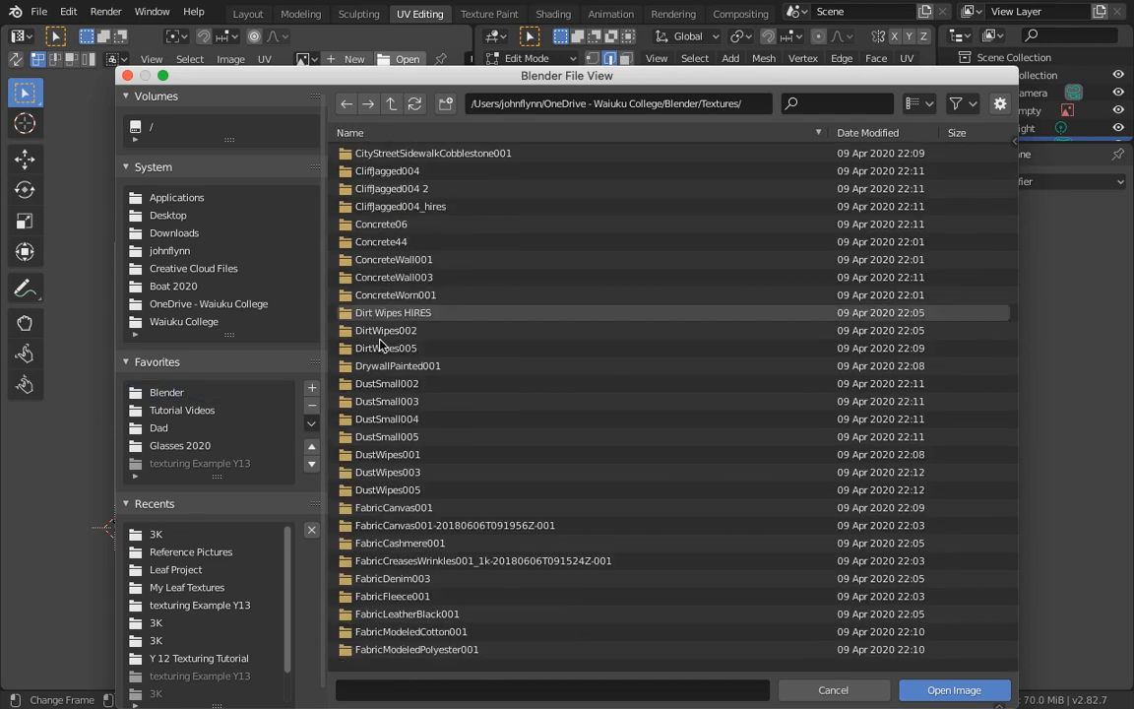
{"action": "scroll", "coordinate": [379, 345], "scroll_direction": "down", "scroll_amount": 6}
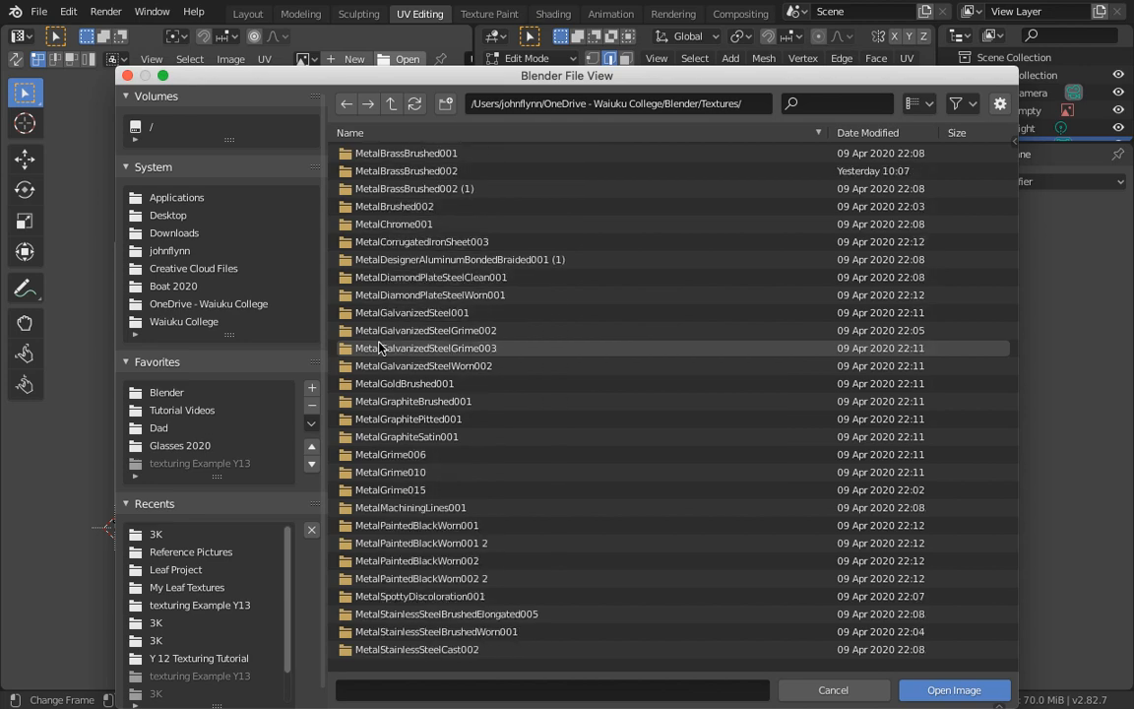
{"action": "scroll", "coordinate": [379, 345], "scroll_direction": "up", "scroll_amount": 2}
{"action": "key", "text": "super+Tab"}
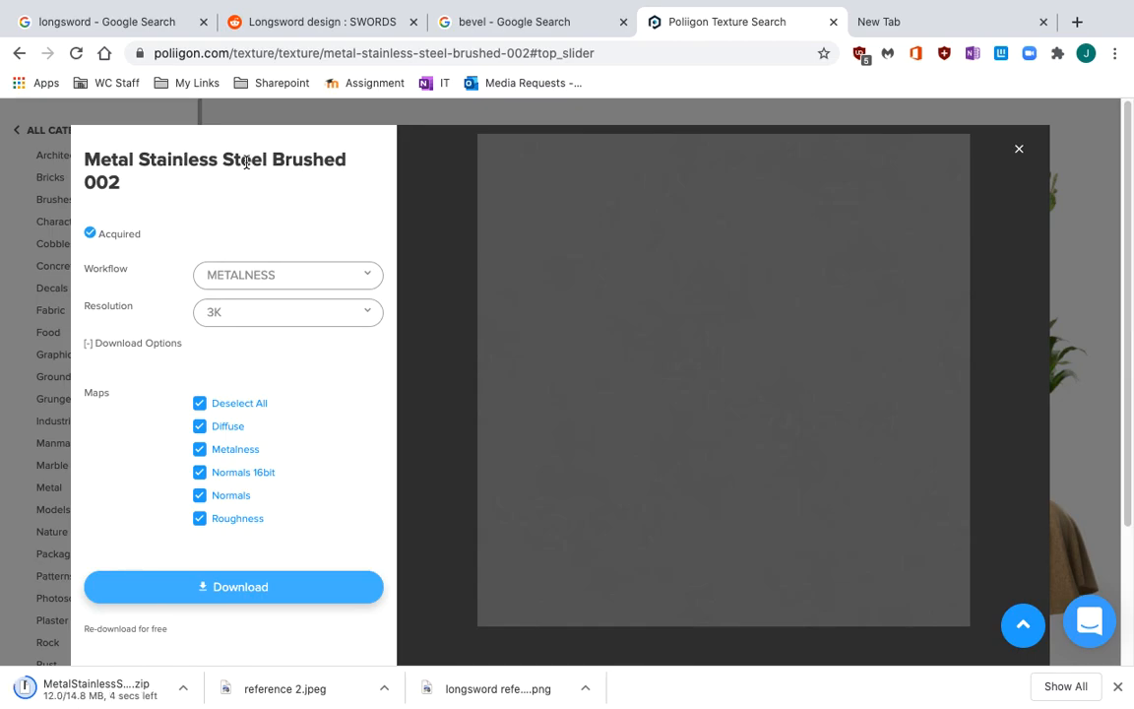
{"action": "key", "text": "super+Tab"}
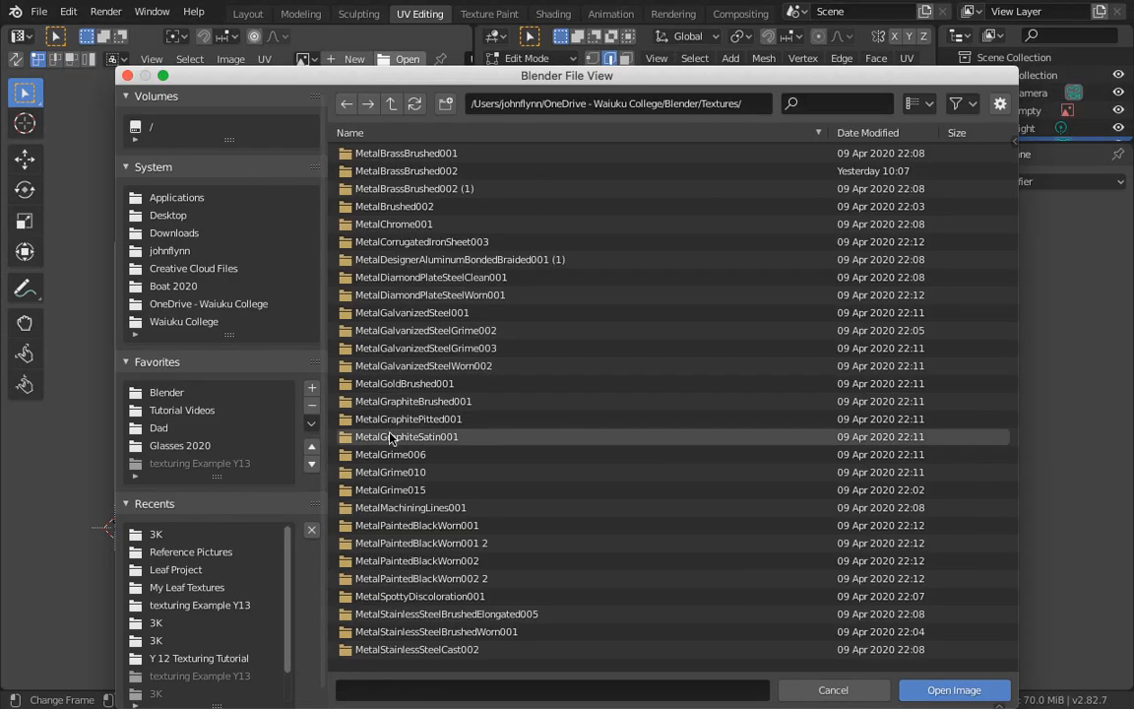
{"action": "scroll", "coordinate": [389, 581], "scroll_direction": "down", "scroll_amount": 1}
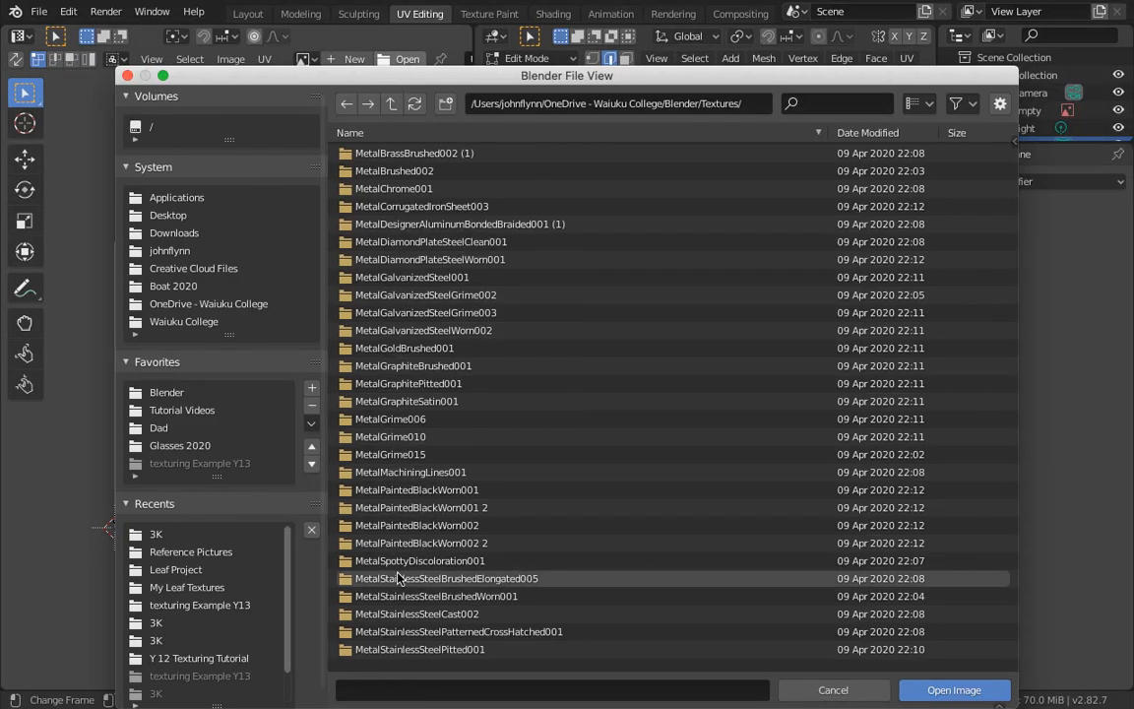
{"action": "left_click", "coordinate": [401, 597]}
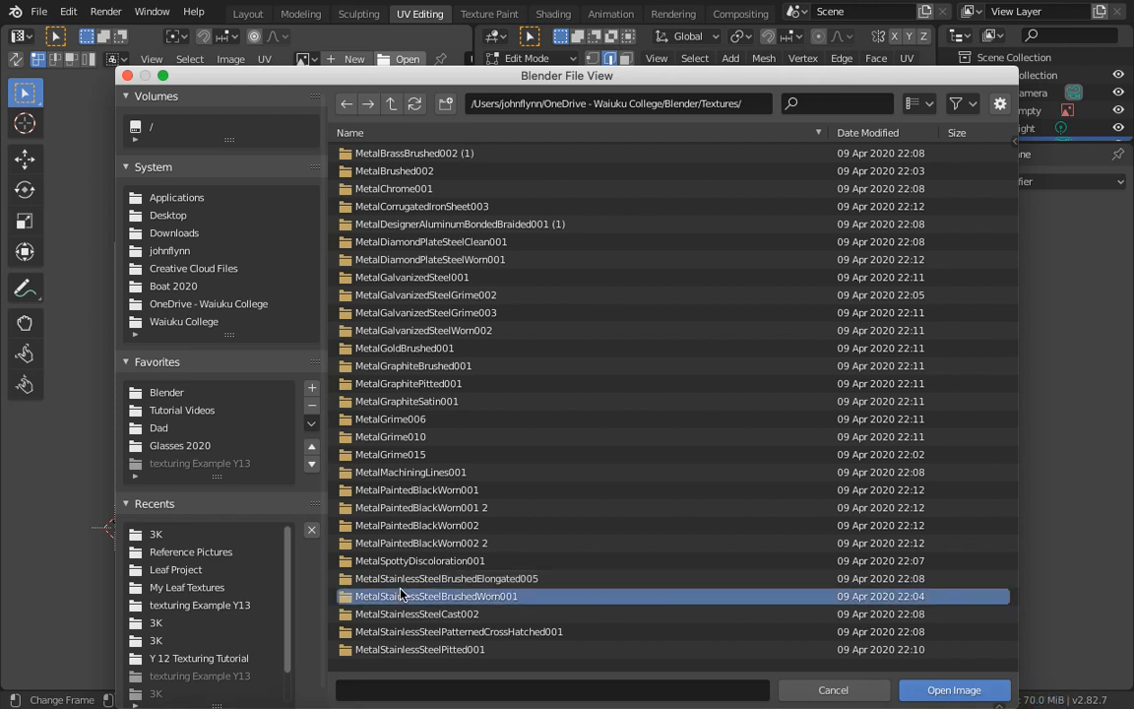
{"action": "double_click", "coordinate": [473, 598]}
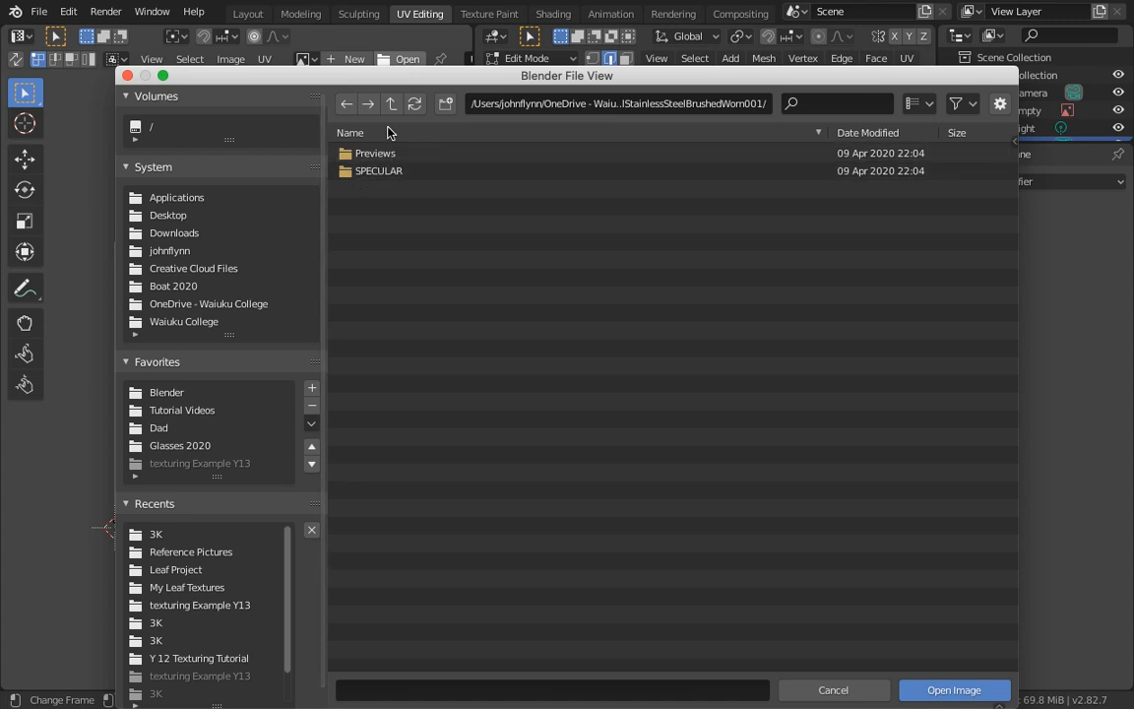
{"action": "left_click", "coordinate": [347, 104]}
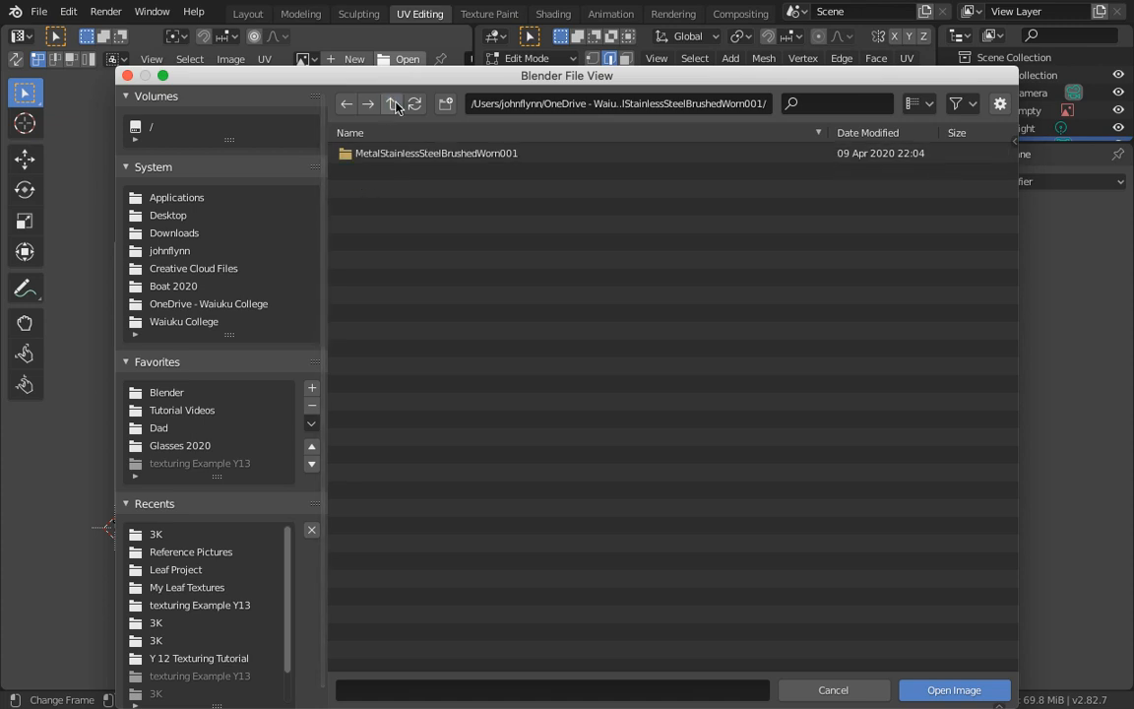
{"action": "left_click", "coordinate": [847, 689]}
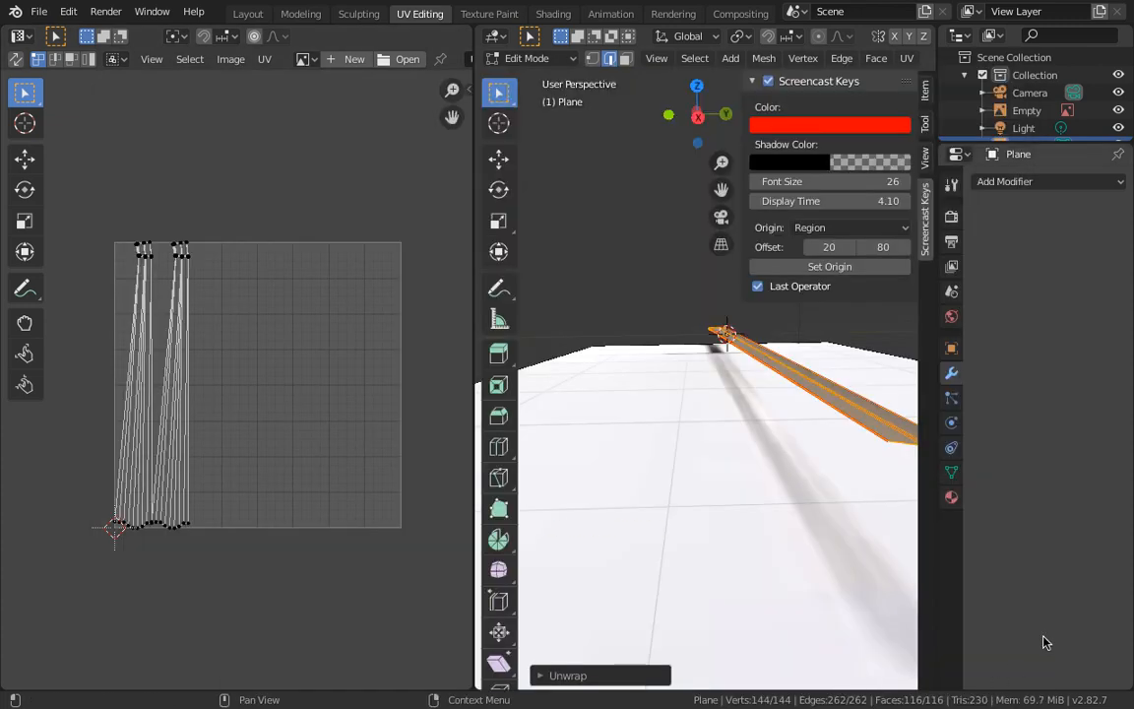
{"action": "left_click", "coordinate": [1031, 696]}
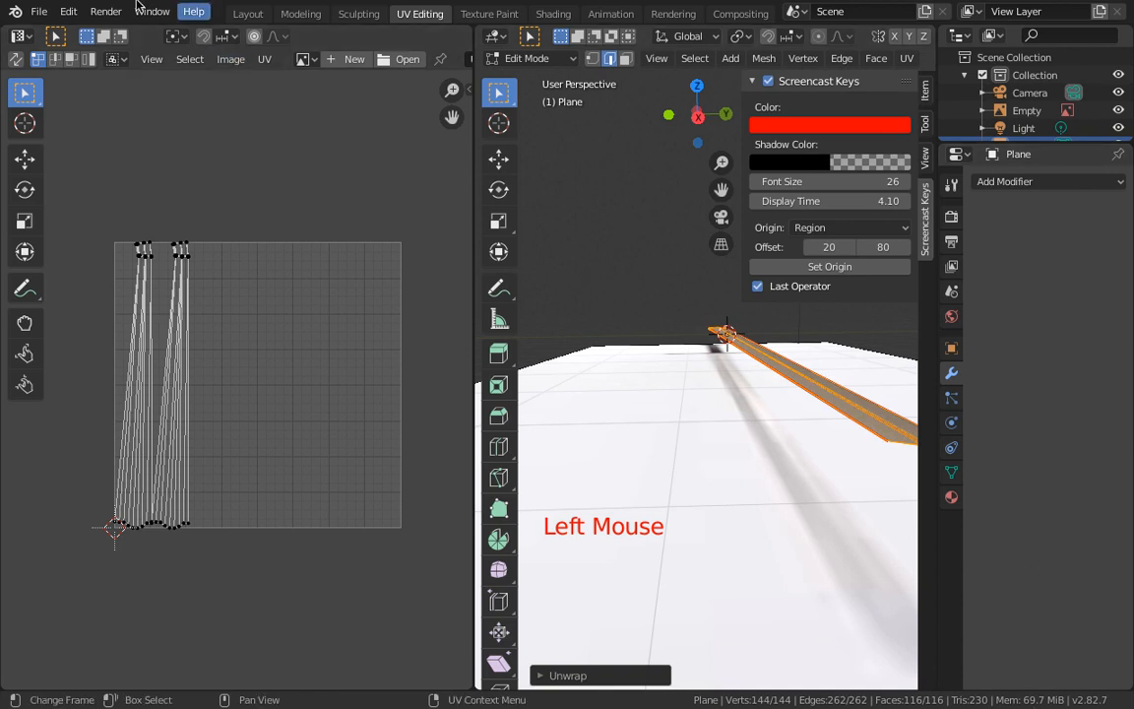
{"action": "left_click", "coordinate": [96, 218]}
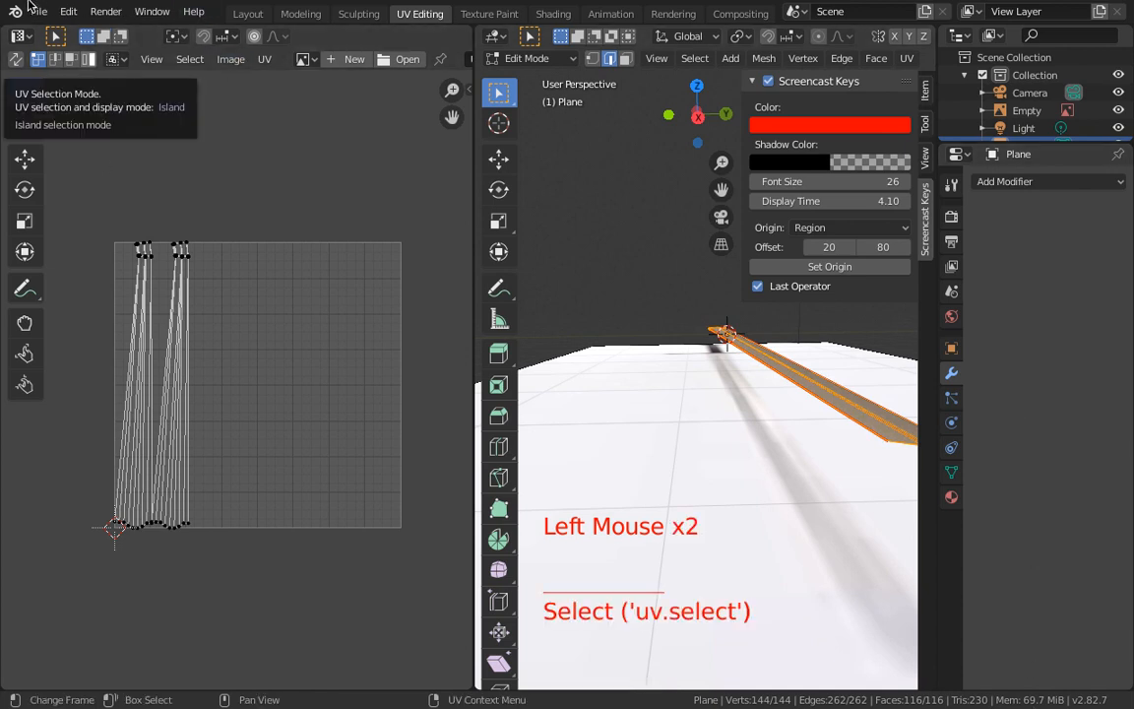
Step: Switch to the browser, reveal the downloaded MetalStainlessSteelBrushed002.zip in Finder, and move it to the desktop
{"action": "key", "text": "super+Tab"}
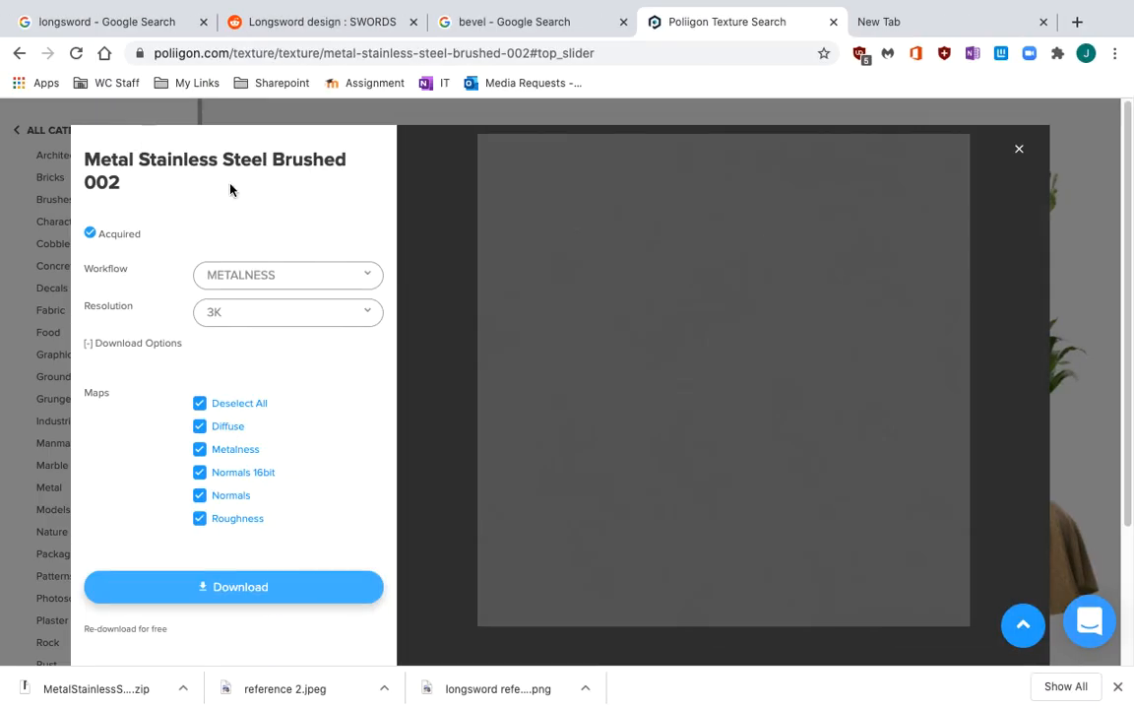
{"action": "left_click", "coordinate": [182, 689]}
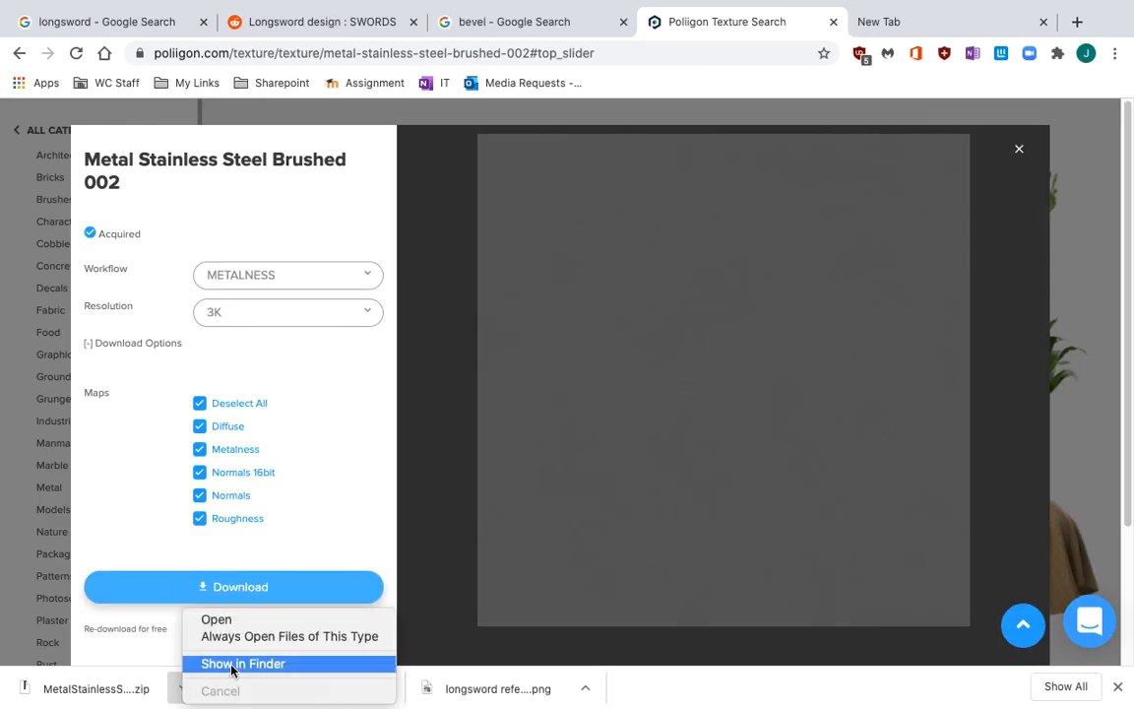
{"action": "left_click", "coordinate": [224, 664]}
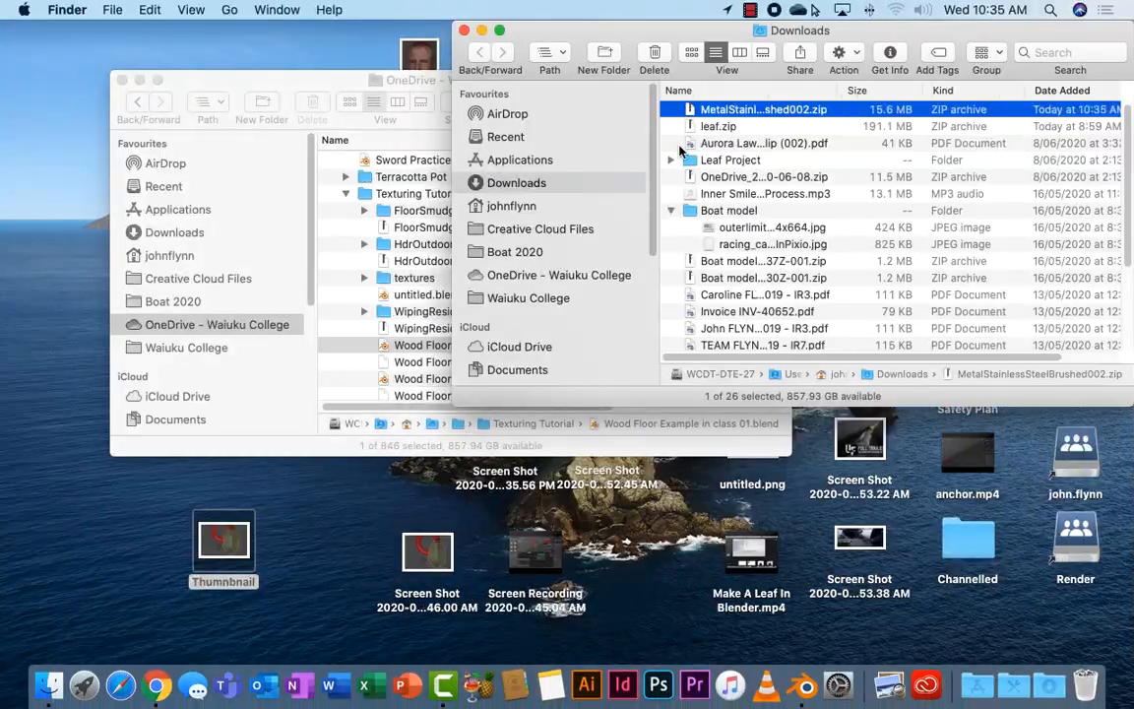
{"action": "left_click_drag", "start_coordinate": [707, 114], "coordinate": [27, 588]}
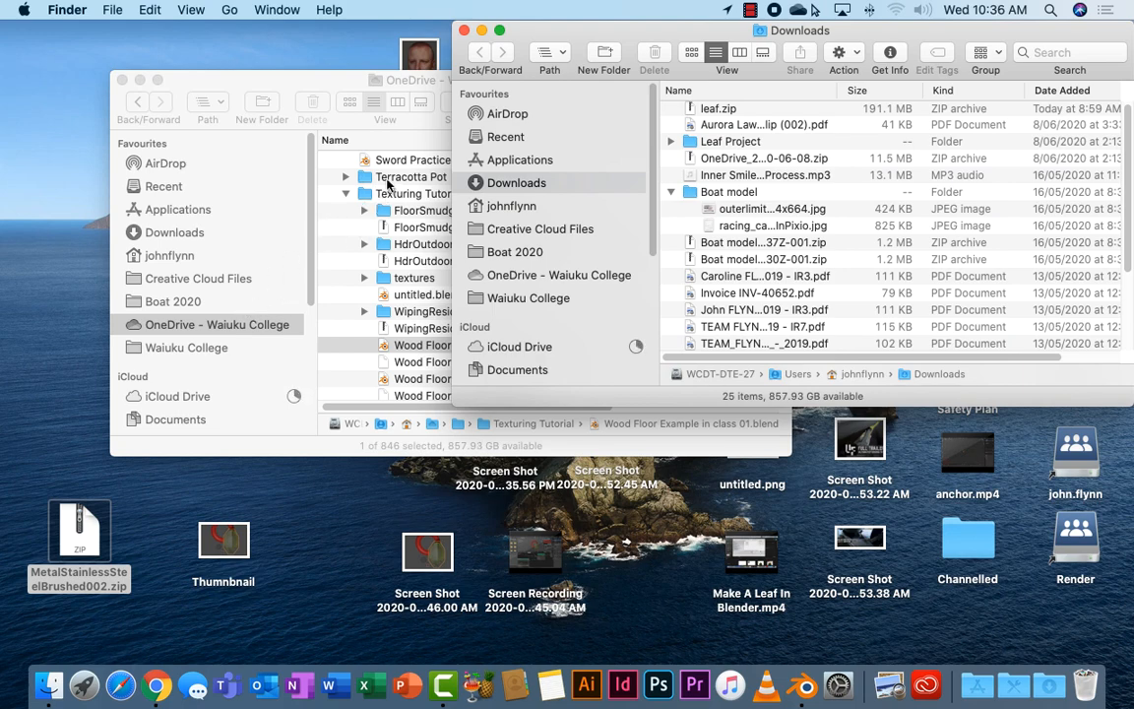
Step: Close the Downloads window and collapse the 11 DTE folder in the OneDrive listing
{"action": "left_click", "coordinate": [464, 31]}
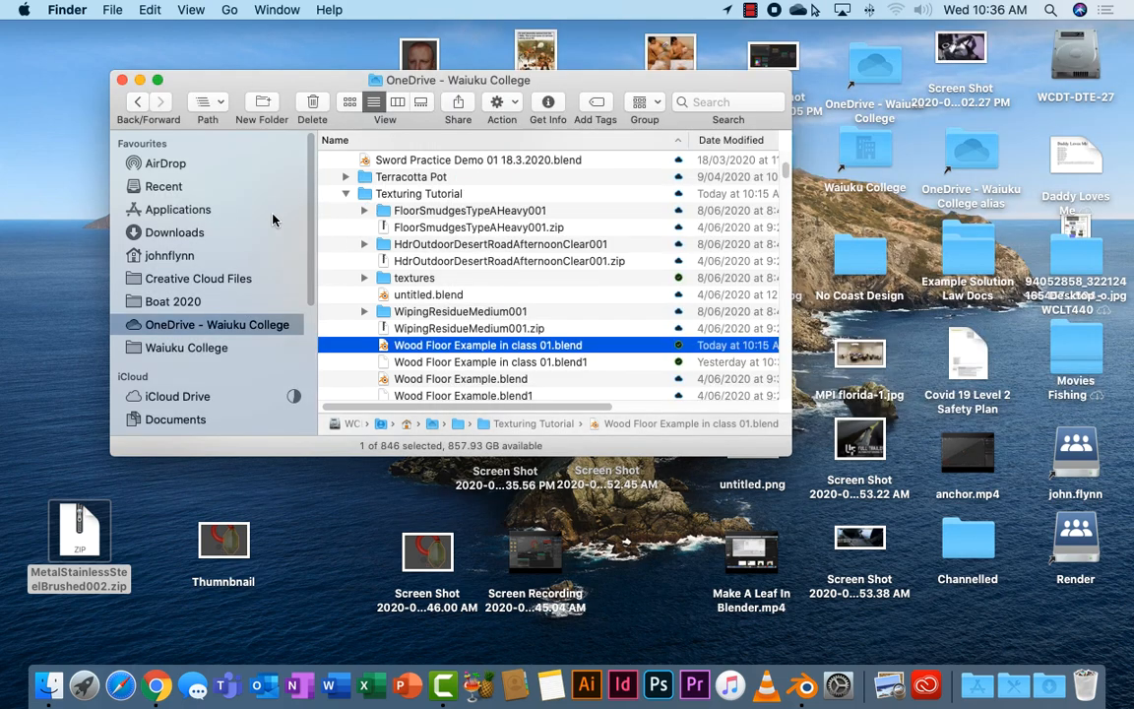
{"action": "scroll", "coordinate": [364, 194], "scroll_direction": "up", "scroll_amount": 15}
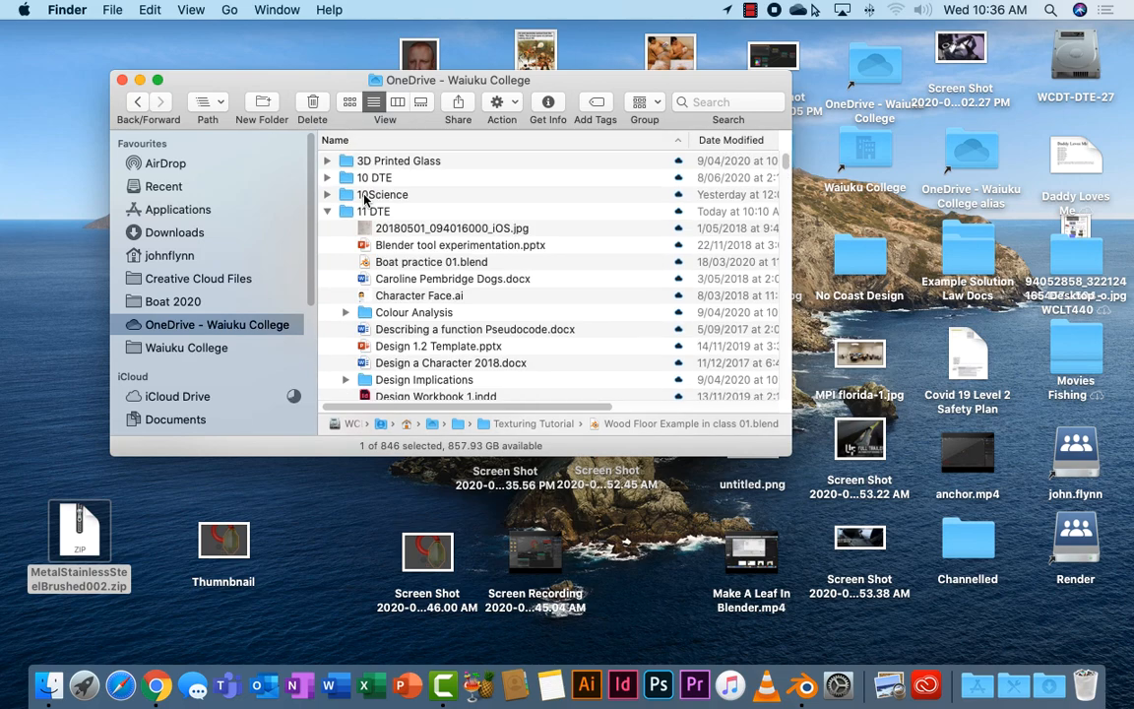
{"action": "left_click", "coordinate": [336, 211]}
{"action": "left_click", "coordinate": [328, 209]}
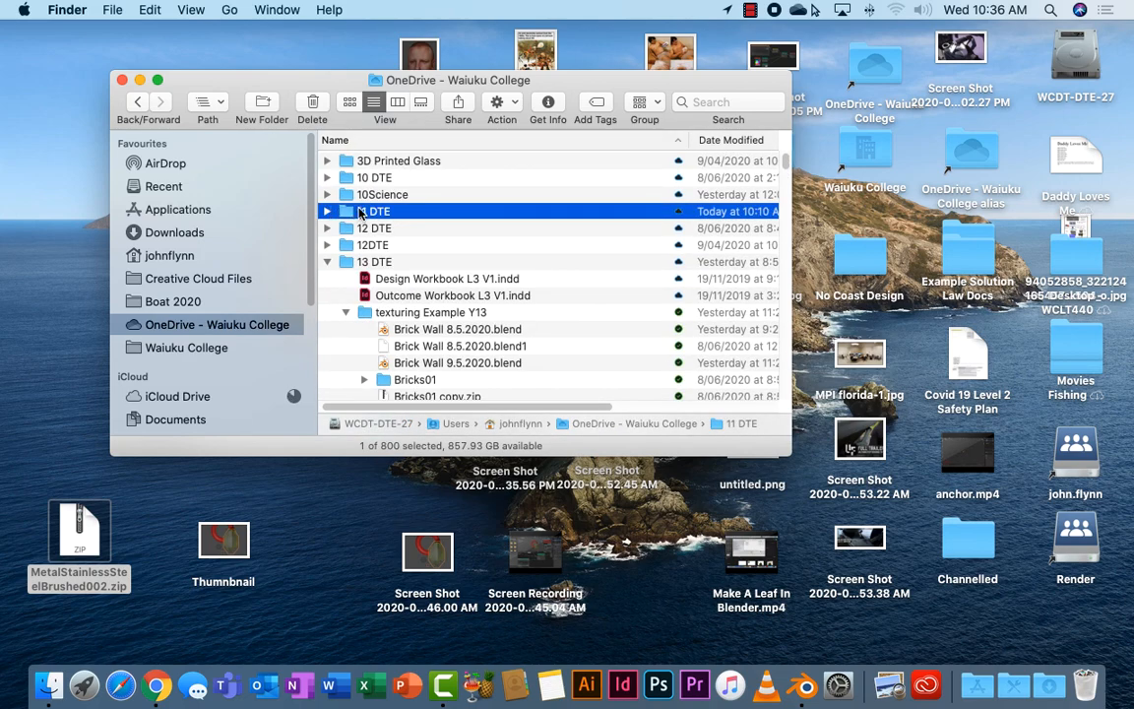
Step: Sort the OneDrive folder listing by name in ascending order
{"action": "scroll", "coordinate": [382, 168], "scroll_direction": "down", "scroll_amount": 20}
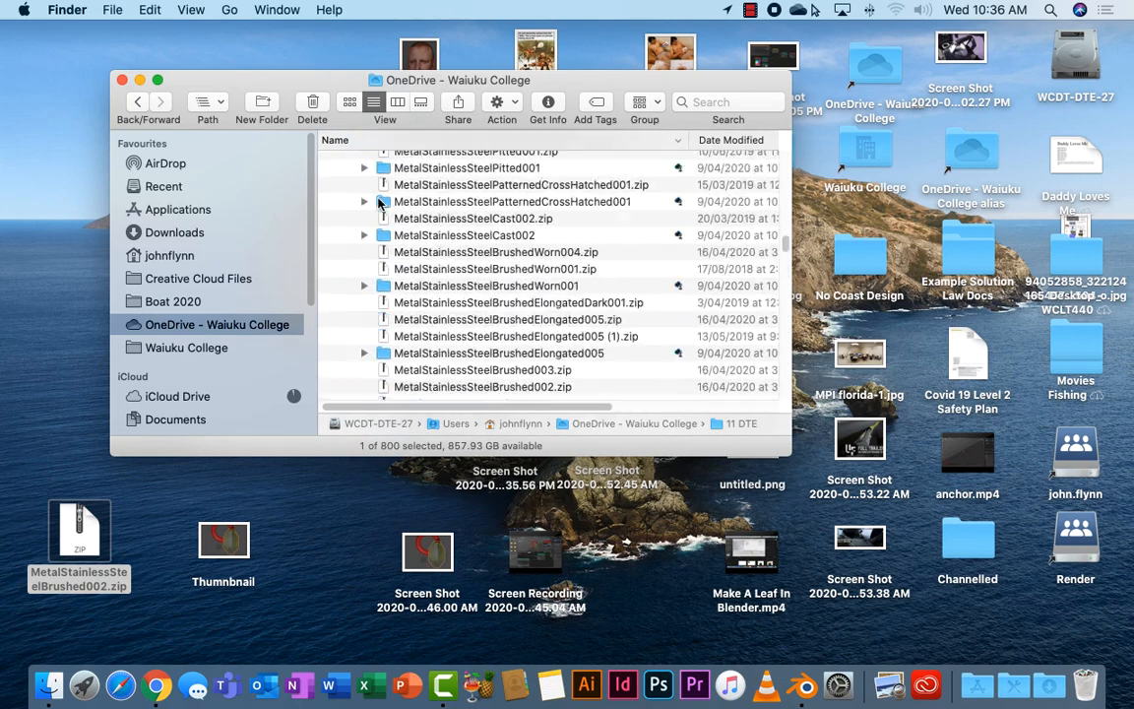
{"action": "scroll", "coordinate": [379, 182], "scroll_direction": "up", "scroll_amount": 20}
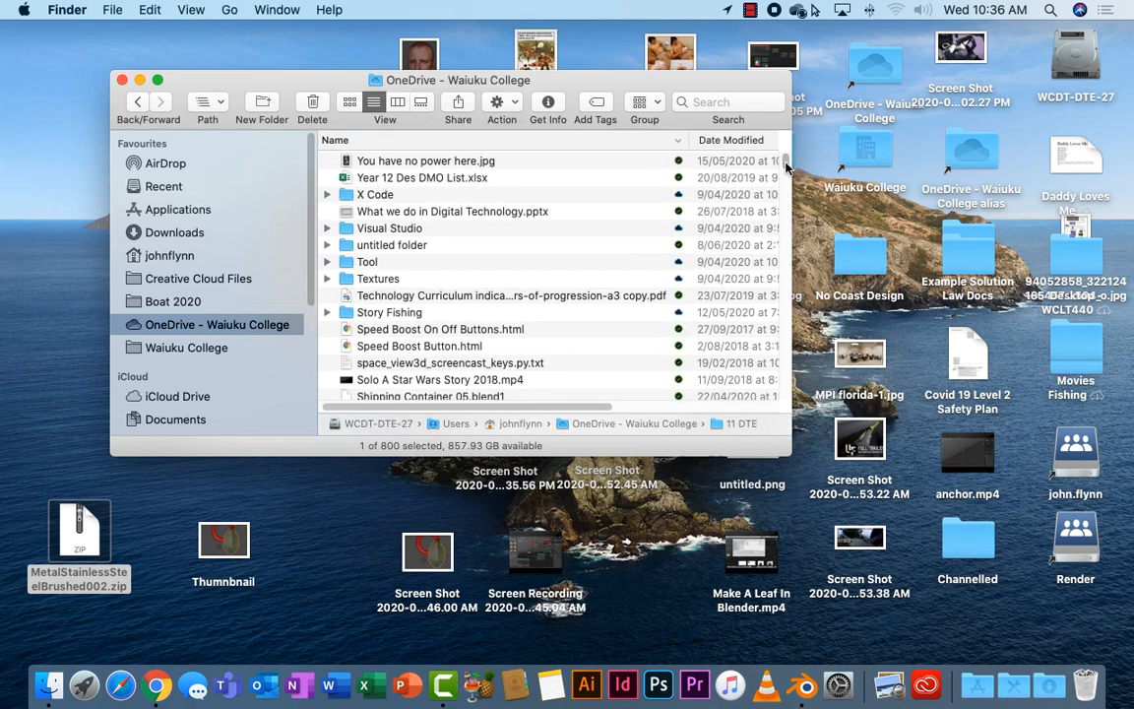
{"action": "scroll", "coordinate": [462, 354], "scroll_direction": "left", "scroll_amount": 1}
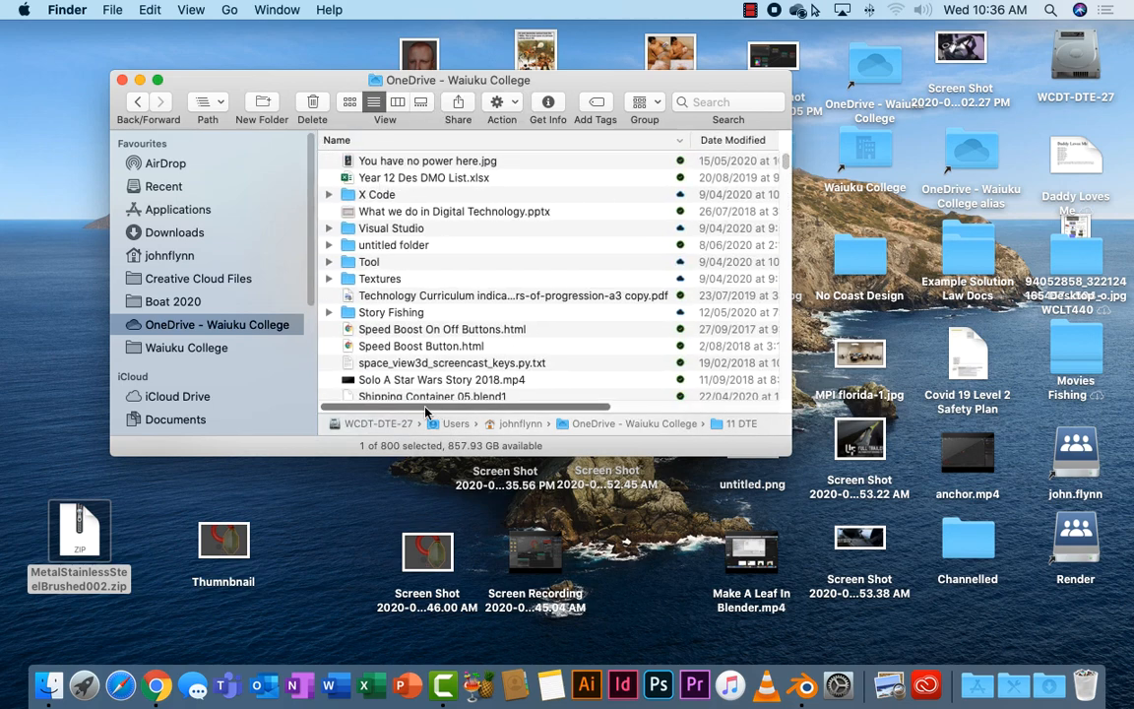
{"action": "scroll", "coordinate": [433, 182], "scroll_direction": "down", "scroll_amount": 1}
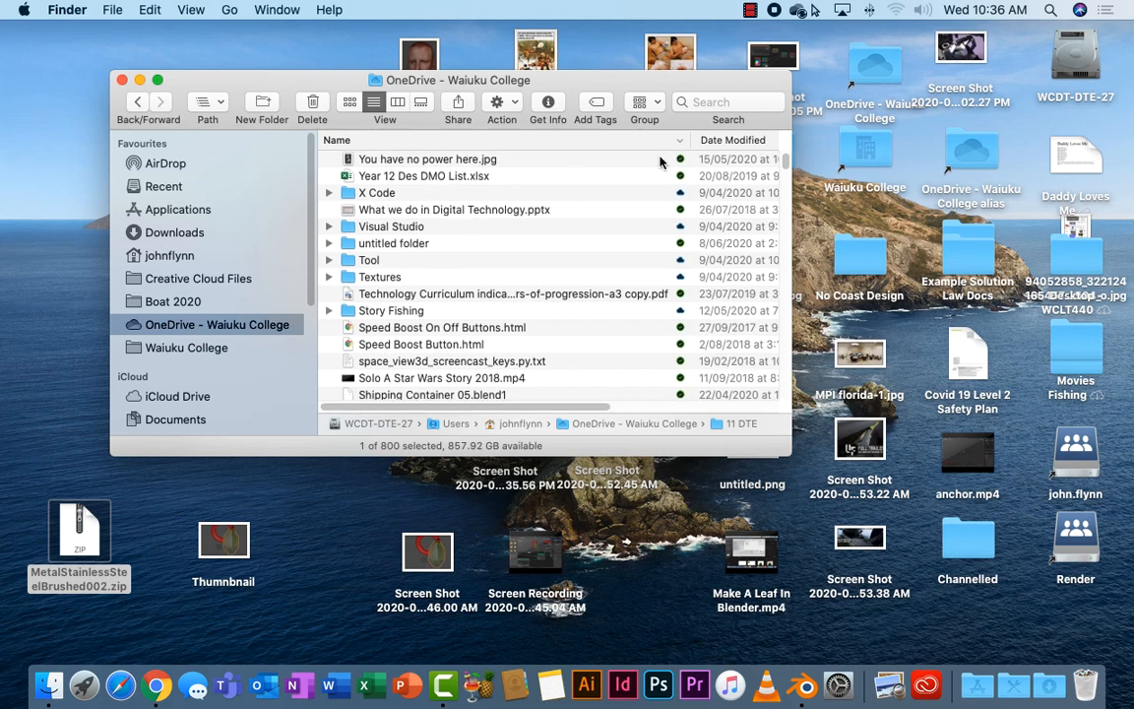
{"action": "scroll", "coordinate": [787, 168], "scroll_direction": "up", "scroll_amount": 1}
{"action": "mouse_move", "coordinate": [785, 158]}
{"action": "left_mouse_down"}
{"action": "mouse_move", "coordinate": [785, 180]}
{"action": "mouse_move", "coordinate": [785, 165]}
{"action": "left_mouse_up"}
{"action": "left_click", "coordinate": [519, 140]}
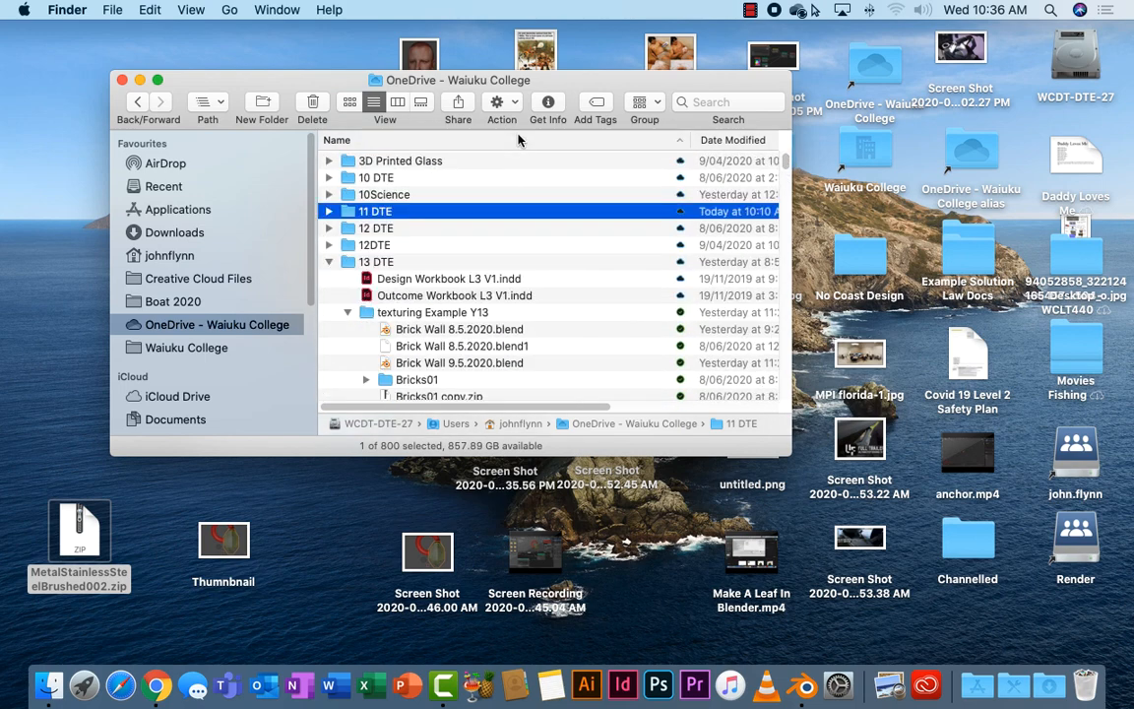
Step: Locate and select the Textures folder inside OneDrive's Blender folder
{"action": "scroll", "coordinate": [413, 226], "scroll_direction": "down", "scroll_amount": 15}
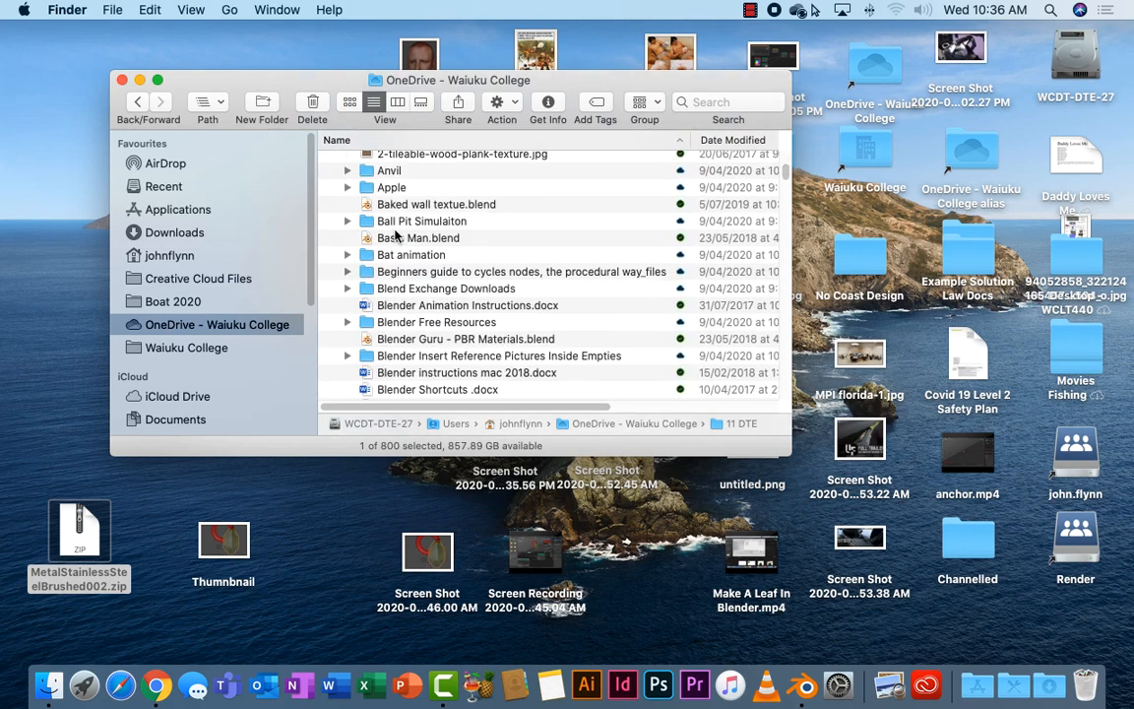
{"action": "scroll", "coordinate": [396, 233], "scroll_direction": "up", "scroll_amount": 2}
{"action": "left_click", "coordinate": [321, 167]}
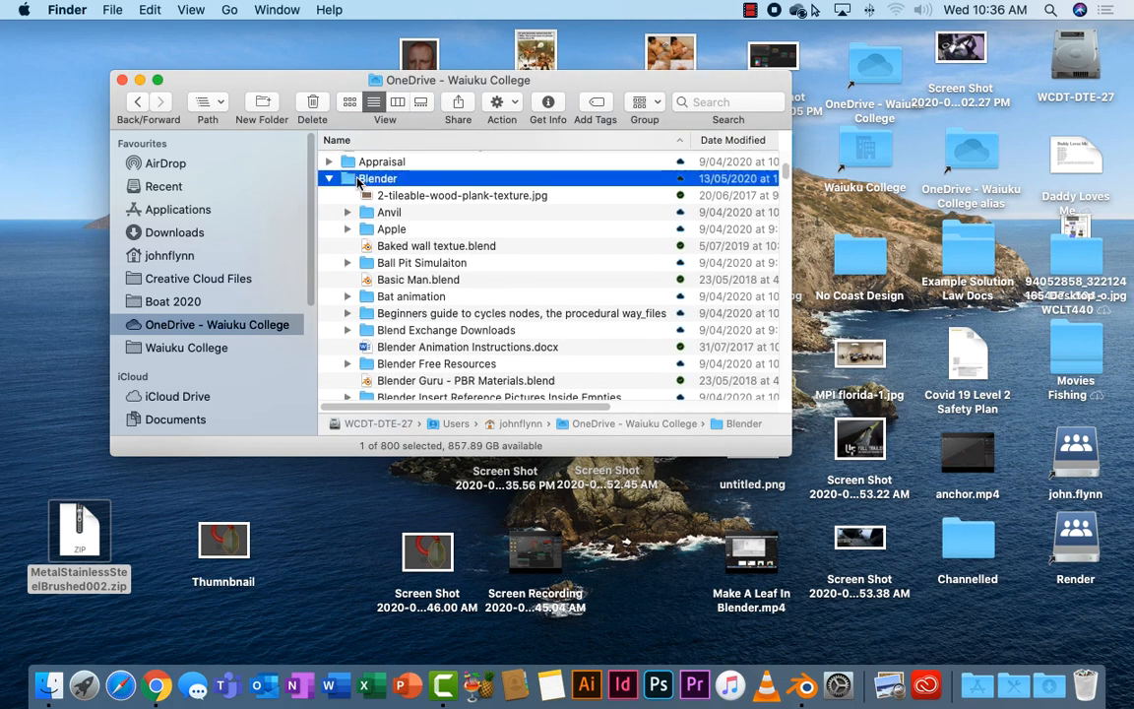
{"action": "scroll", "coordinate": [375, 280], "scroll_direction": "down", "scroll_amount": 5}
{"action": "scroll", "coordinate": [402, 308], "scroll_direction": "down", "scroll_amount": 20}
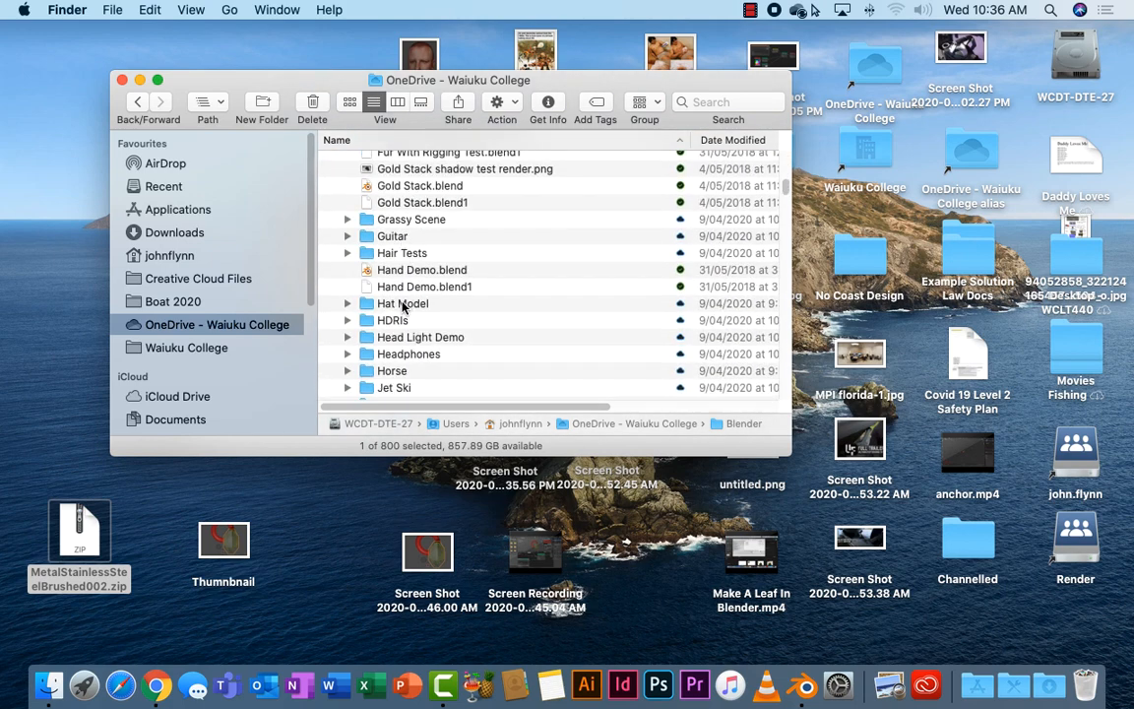
{"action": "scroll", "coordinate": [401, 308], "scroll_direction": "down", "scroll_amount": 15}
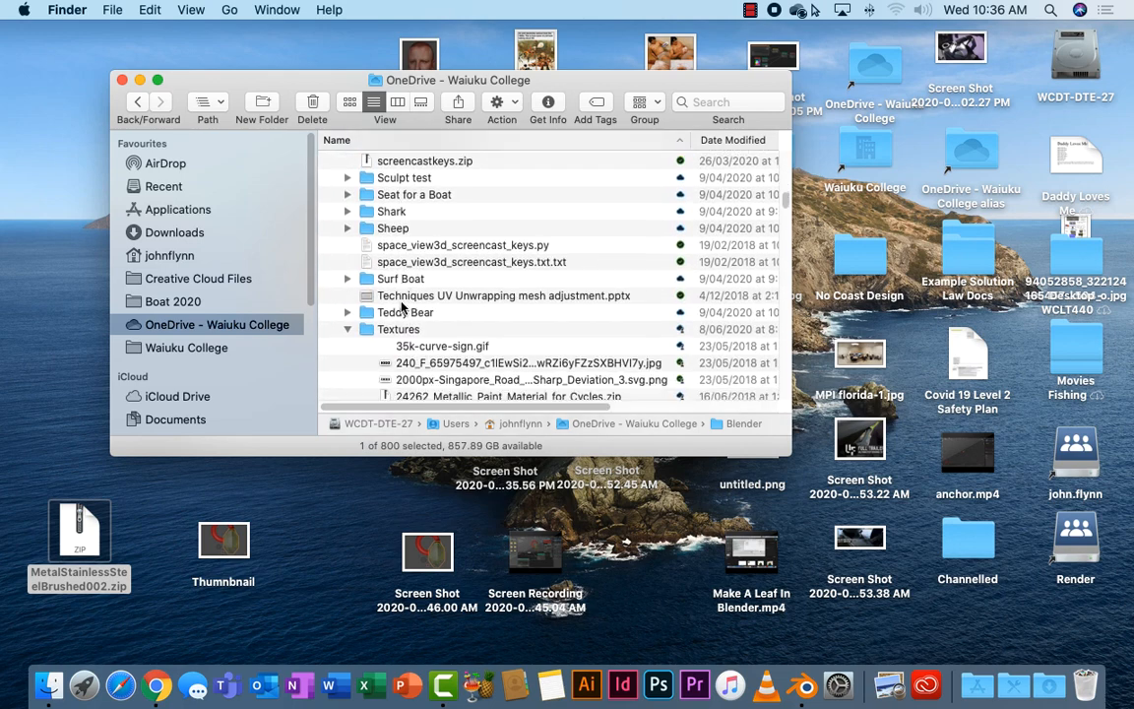
{"action": "left_click", "coordinate": [364, 296]}
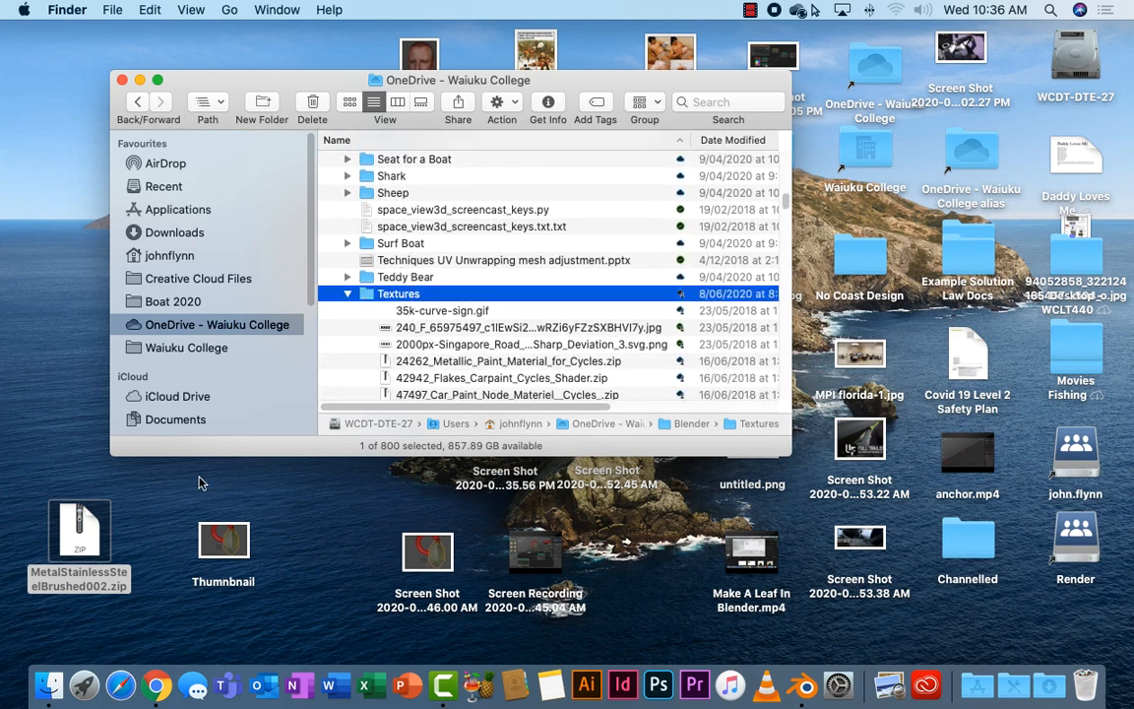
Step: Unzip MetalStainlessSteelBrushed002.zip on the desktop and move the extracted folder into Blender/Textures, accepting its removal from iCloud Drive
{"action": "double_click", "coordinate": [84, 533]}
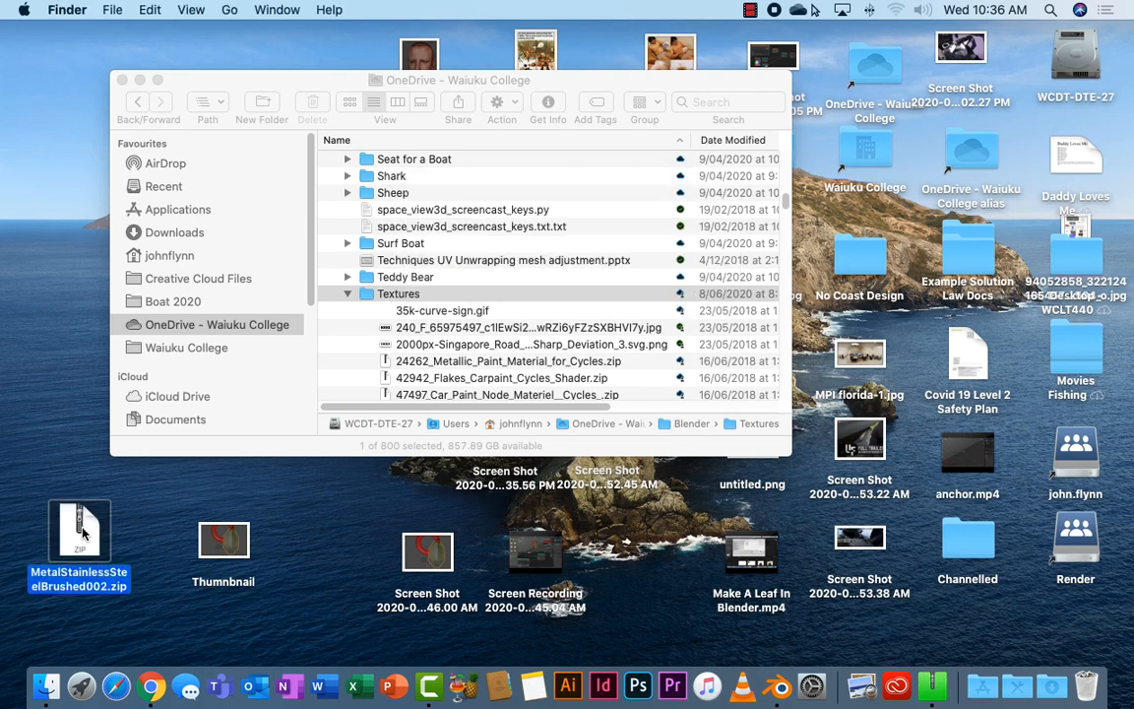
{"action": "left_click_drag", "start_coordinate": [84, 532], "coordinate": [401, 301]}
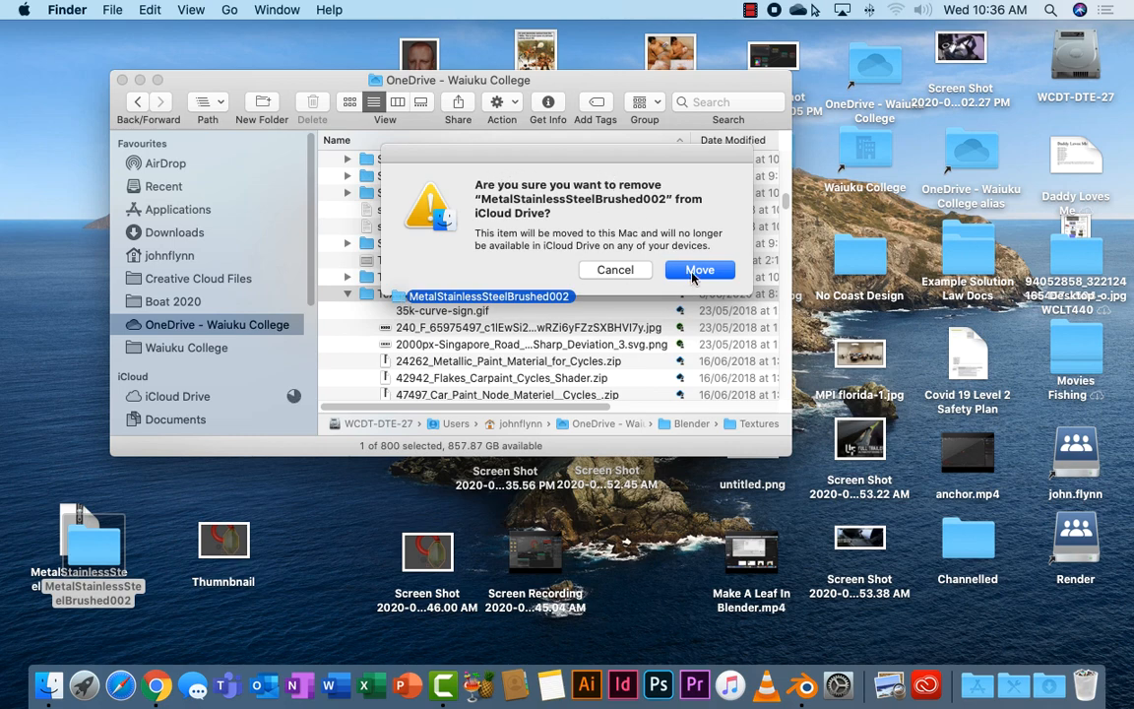
{"action": "left_click", "coordinate": [699, 270]}
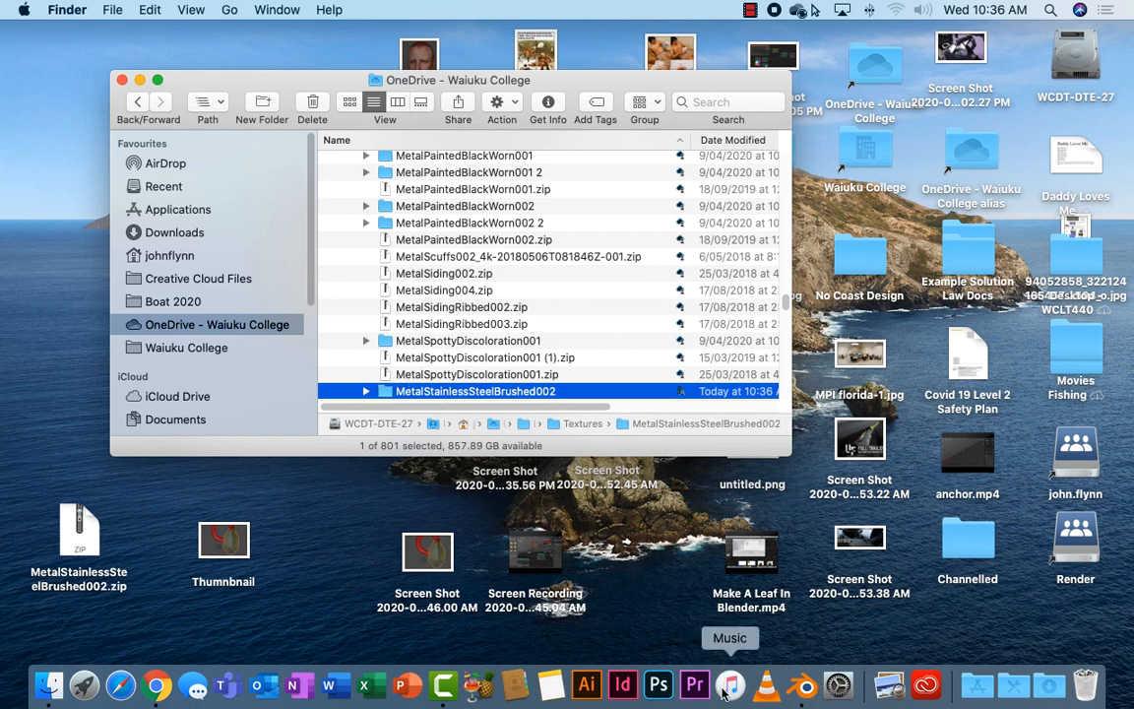
Step: Switch to Blender and start opening an image in the UV editor, browsing to OneDrive's Blender/Textures folder
{"action": "left_click", "coordinate": [806, 685]}
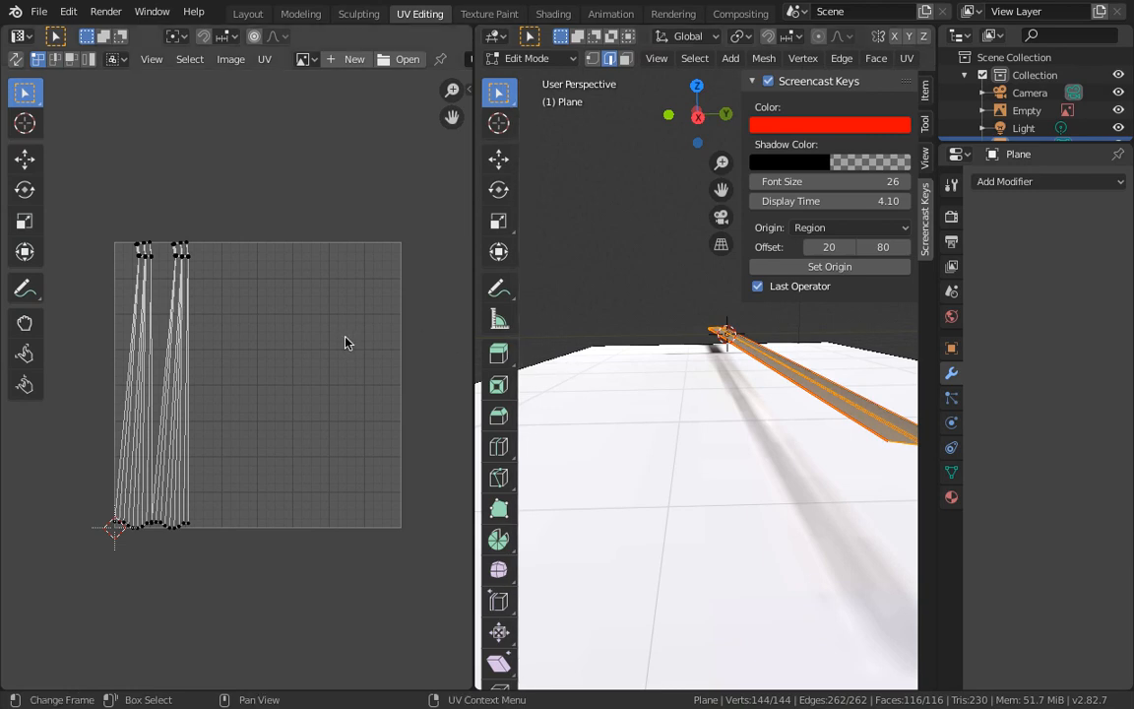
{"action": "left_click", "coordinate": [402, 61]}
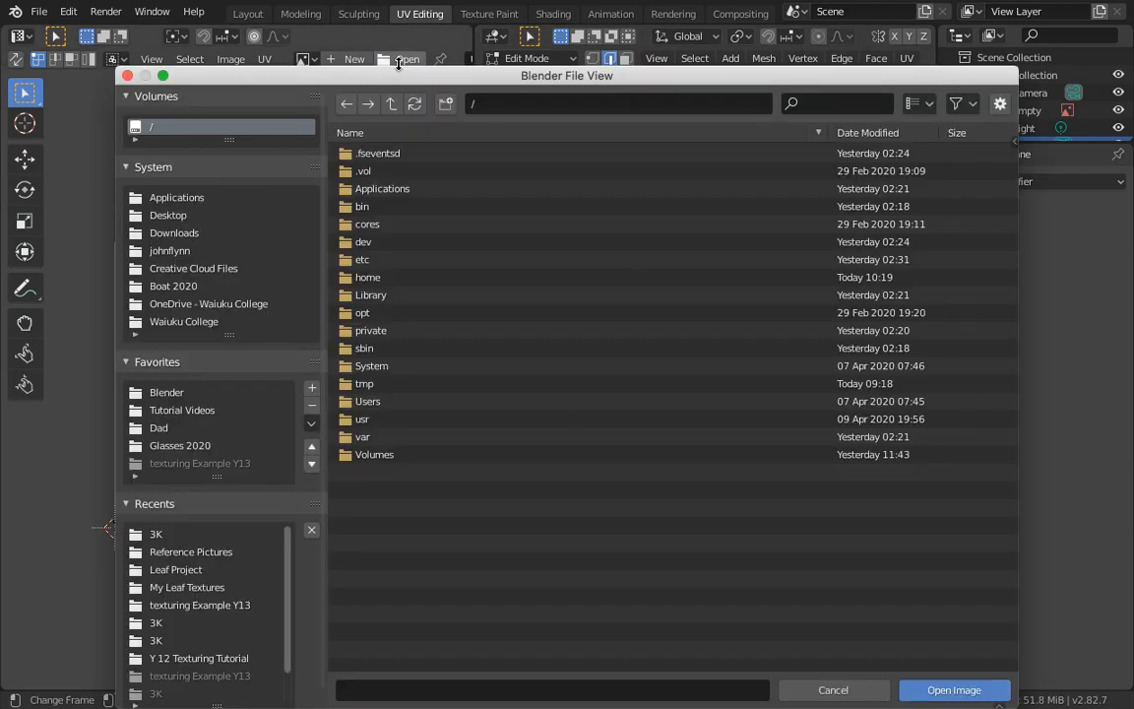
{"action": "left_click", "coordinate": [210, 303]}
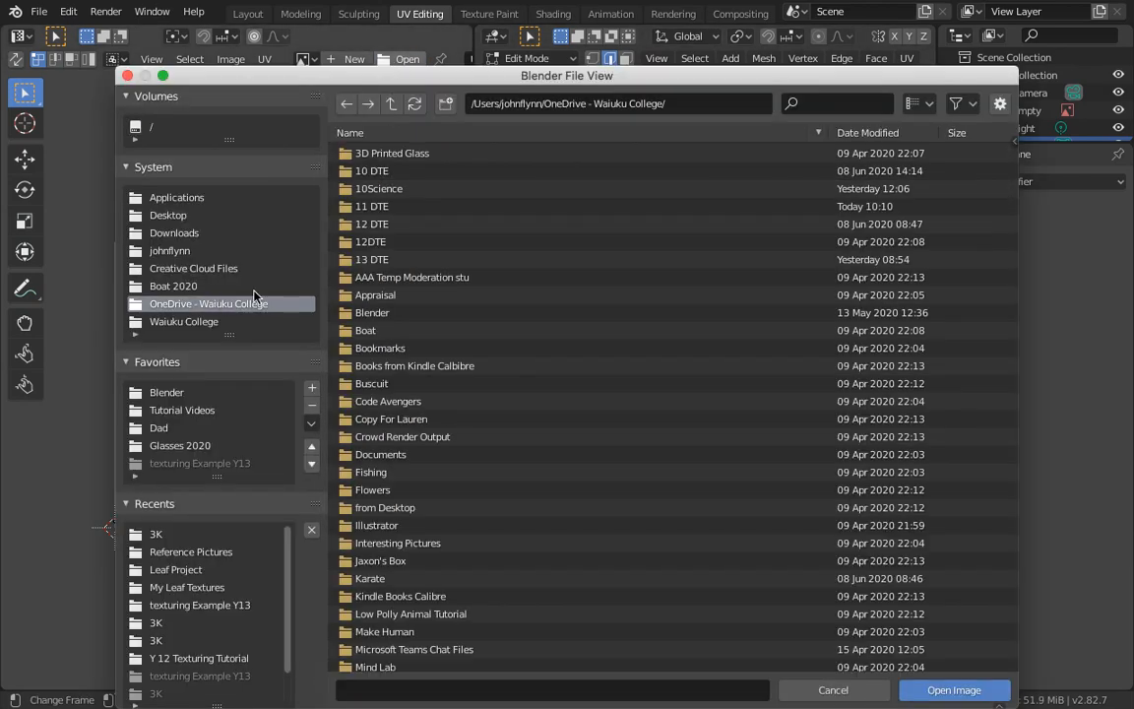
{"action": "double_click", "coordinate": [370, 295]}
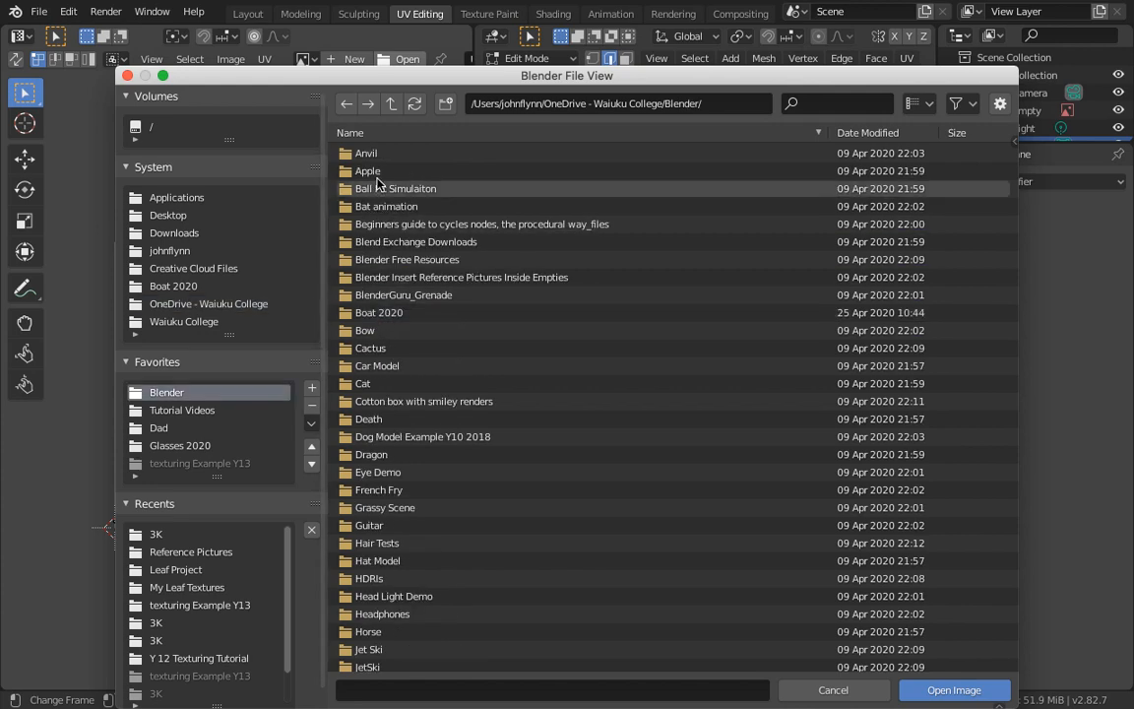
{"action": "scroll", "coordinate": [399, 592], "scroll_direction": "down", "scroll_amount": 3}
{"action": "scroll", "coordinate": [398, 591], "scroll_direction": "down", "scroll_amount": 6}
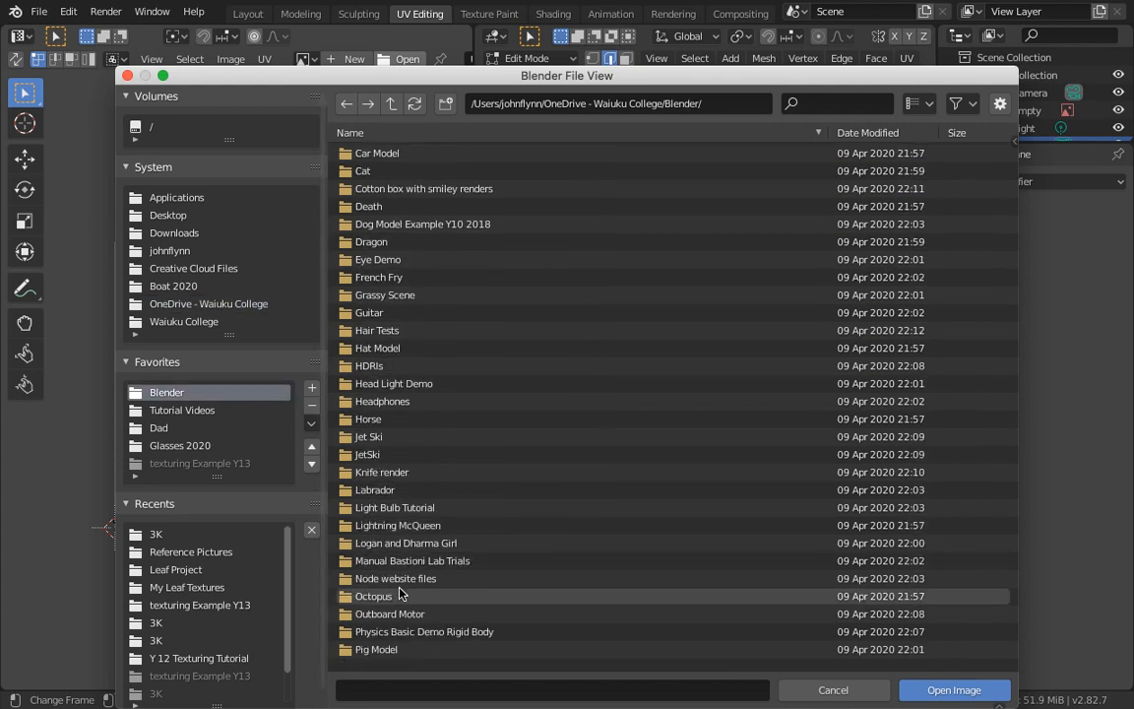
{"action": "double_click", "coordinate": [397, 614]}
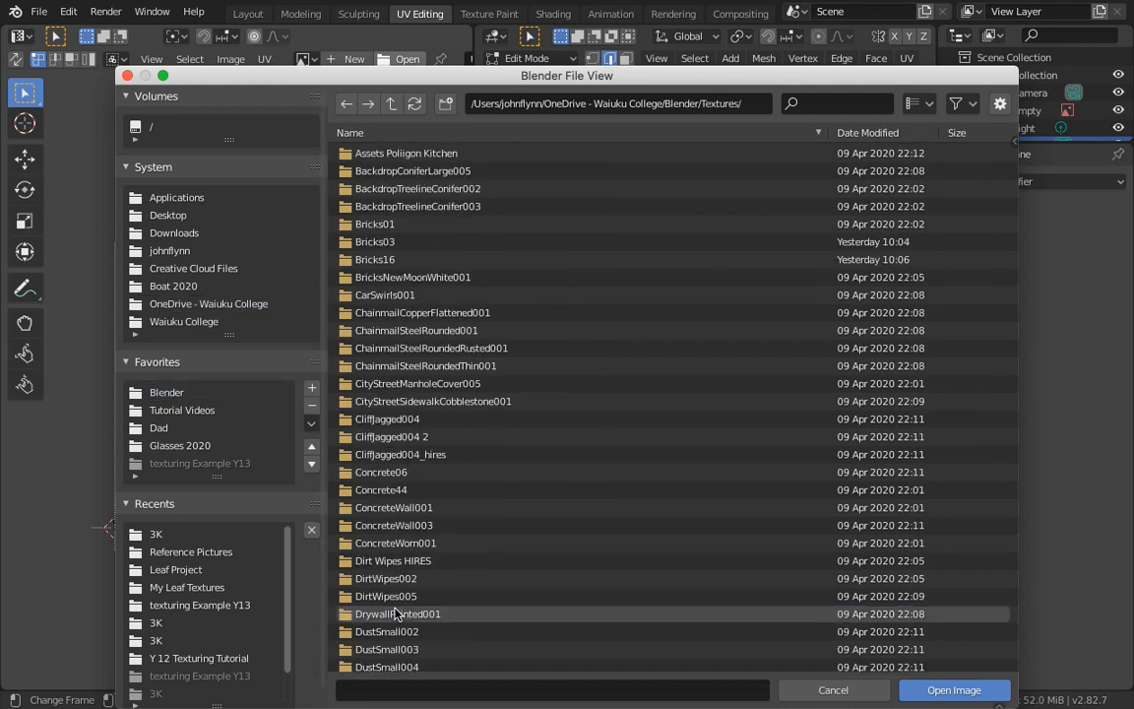
Step: Open MetalStainlessSteelBrushed002_COL_3K_METALNESS.jpg from the MetalStainlessSteelBrushed002/METALNESS/3K folder
{"action": "scroll", "coordinate": [404, 475], "scroll_direction": "down", "scroll_amount": 20}
{"action": "scroll", "coordinate": [403, 480], "scroll_direction": "up", "scroll_amount": 8}
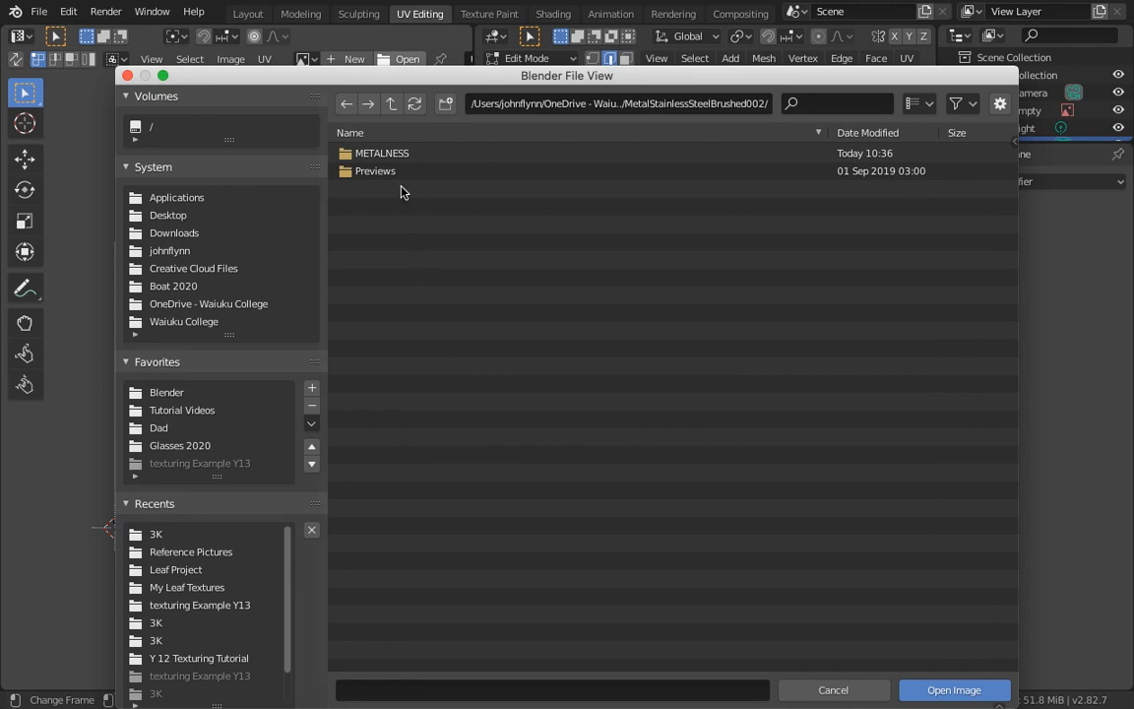
{"action": "double_click", "coordinate": [384, 154]}
{"action": "double_click", "coordinate": [373, 155]}
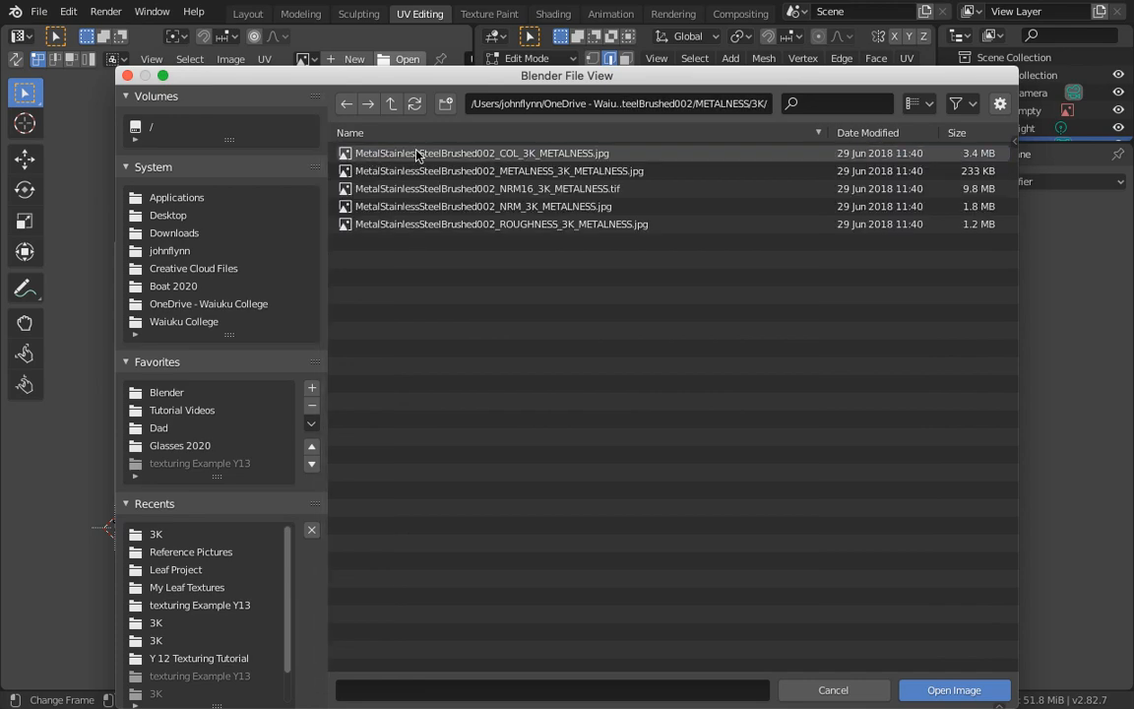
{"action": "left_click", "coordinate": [417, 155]}
{"action": "left_click", "coordinate": [932, 689]}
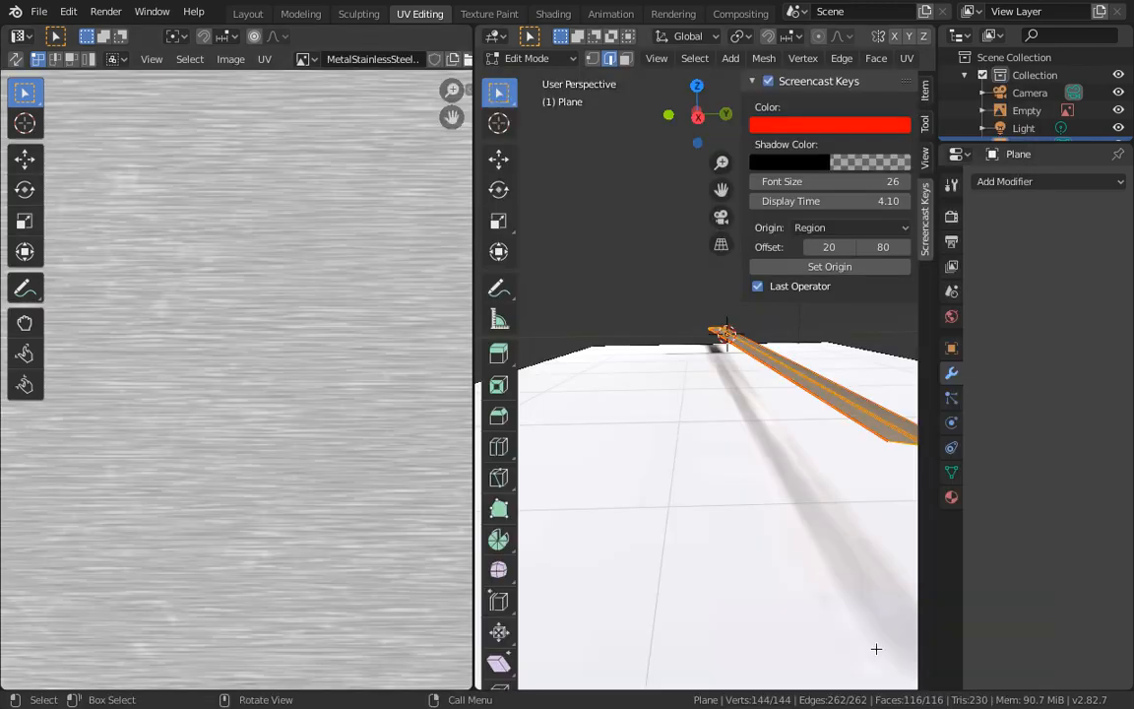
Step: Select all of the blade's UVs and rotate them about 88 degrees to follow the texture's horizontal brushed grain
{"action": "scroll", "coordinate": [325, 394], "scroll_direction": "down", "scroll_amount": 7}
{"action": "scroll", "coordinate": [245, 352], "scroll_direction": "up", "scroll_amount": 4}
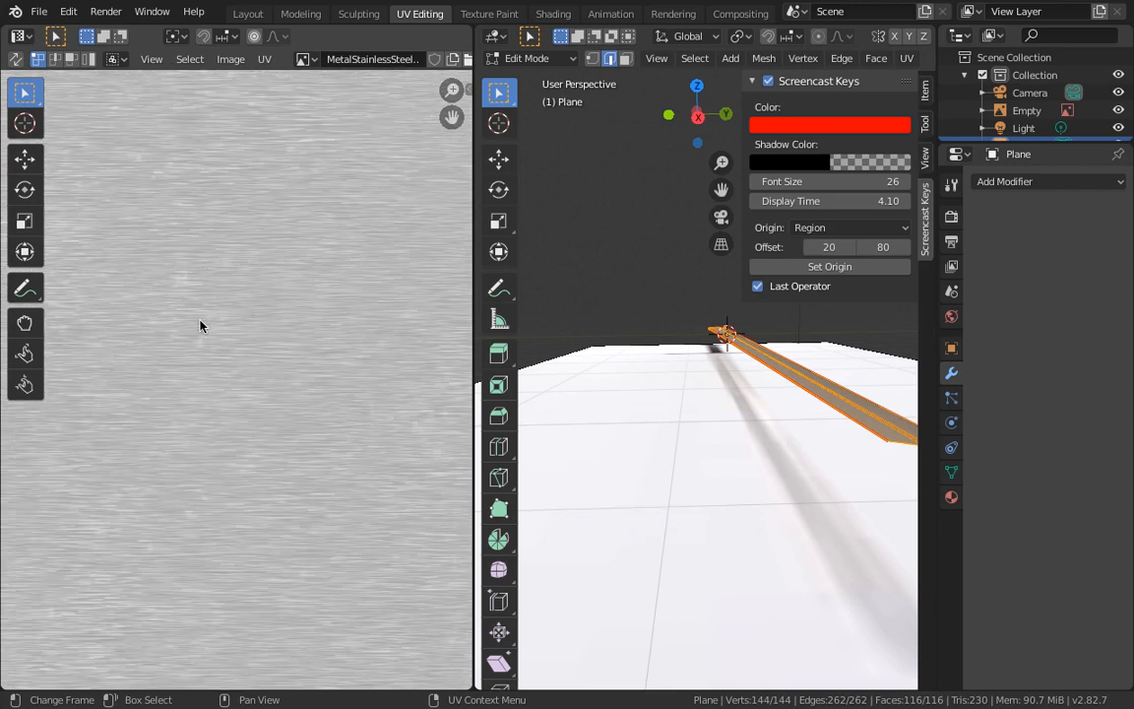
{"action": "scroll", "coordinate": [201, 330], "scroll_direction": "down", "scroll_amount": 7}
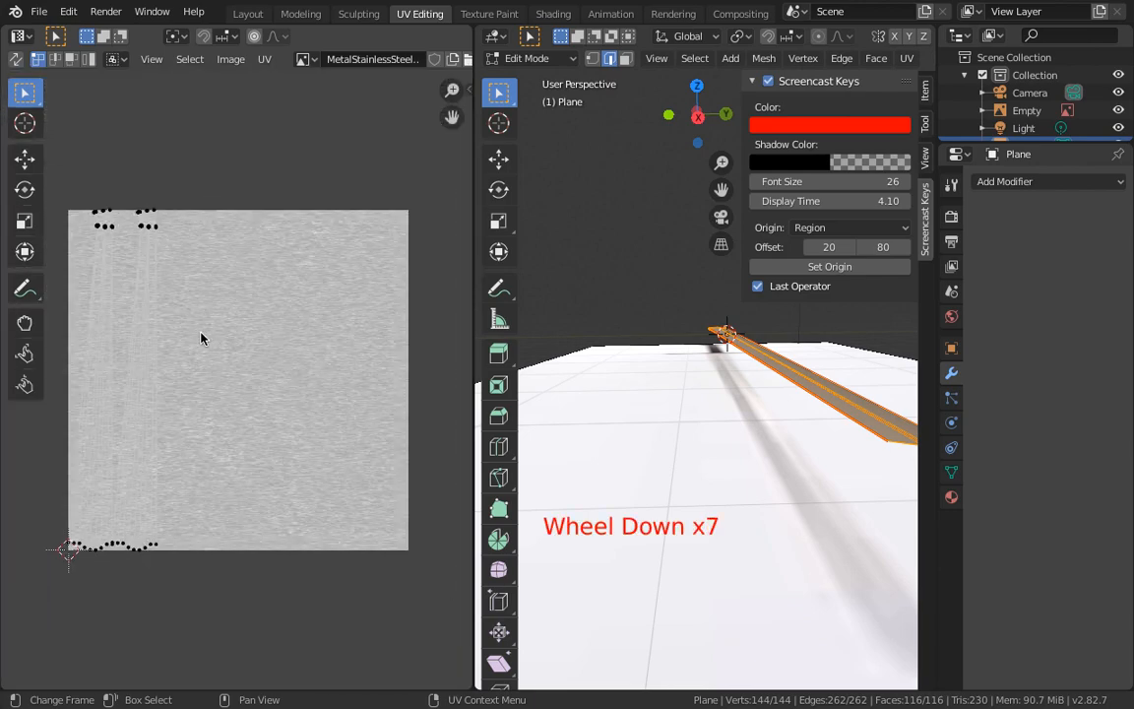
{"action": "middle_click_drag", "start_coordinate": [203, 336], "coordinate": [248, 342]}
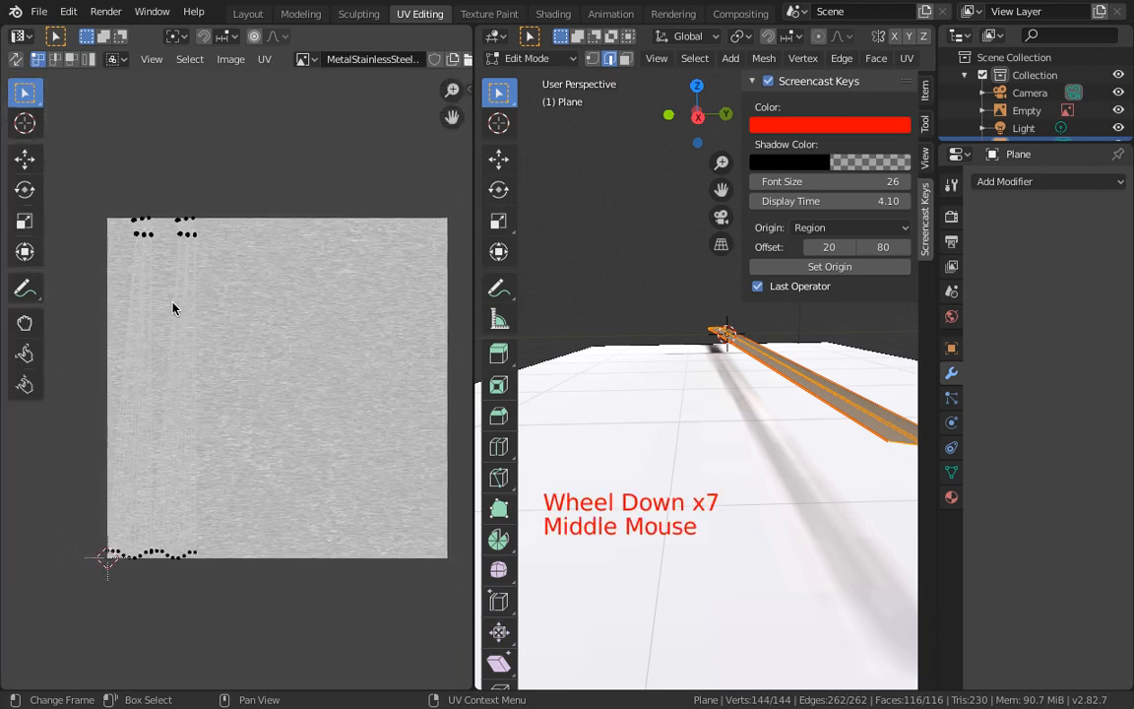
{"action": "key", "text": "a"}
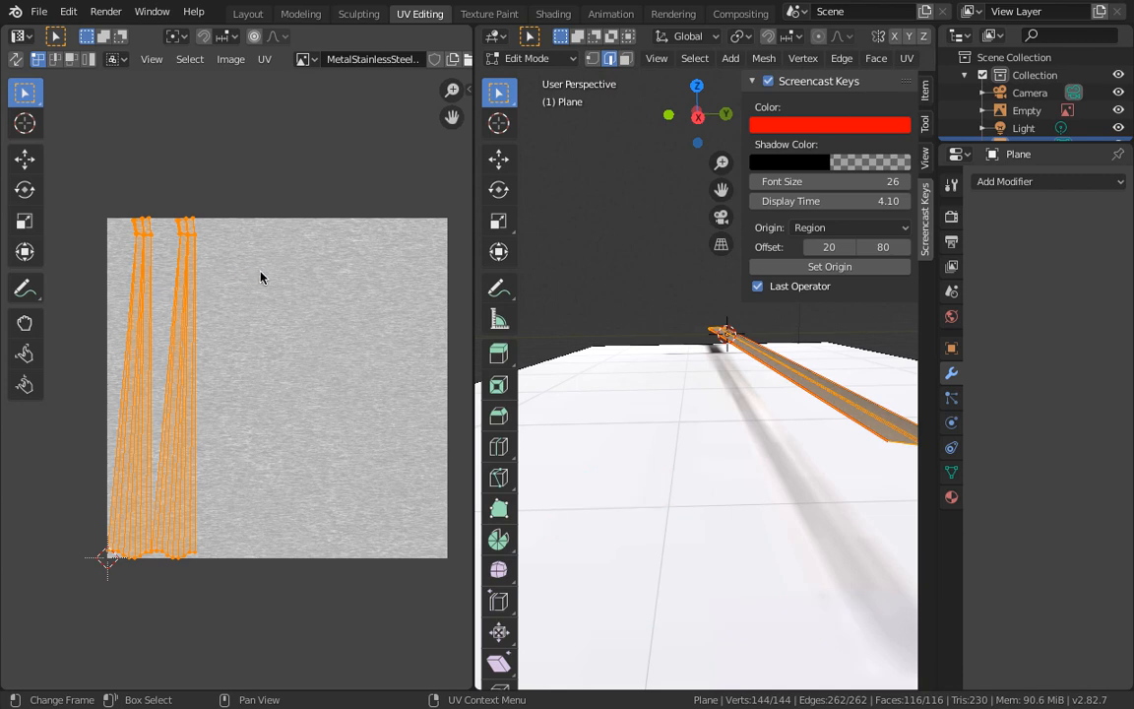
{"action": "key", "text": "r"}
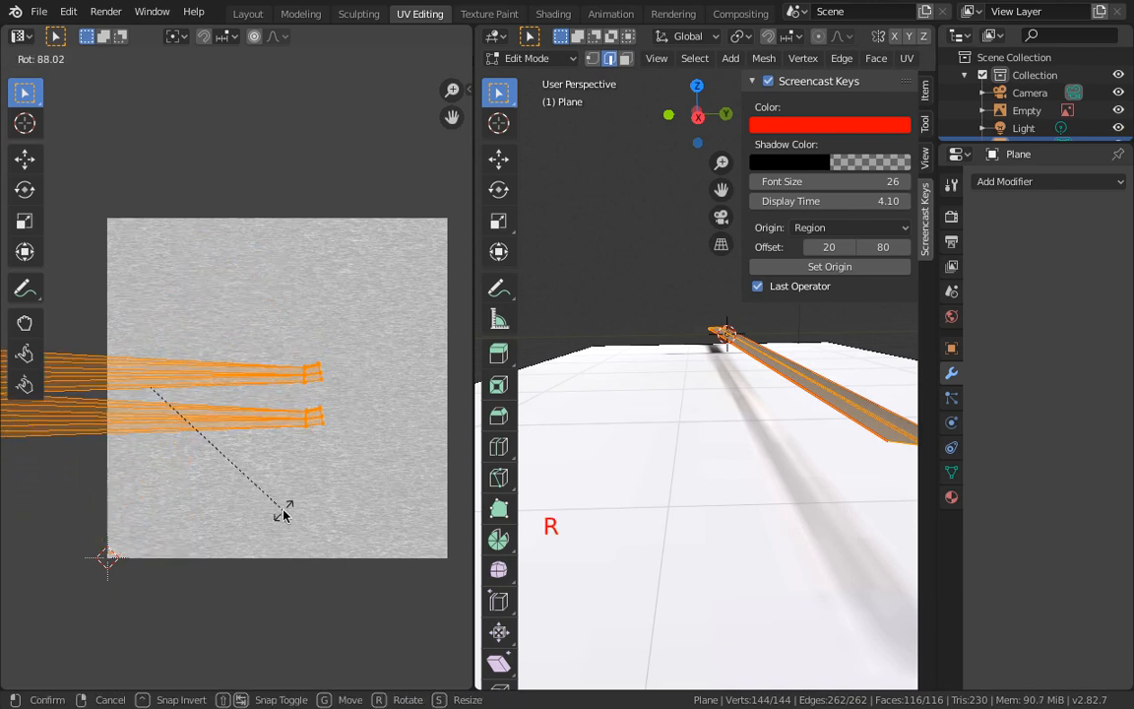
Step: Move the blade's UVs about 0.37 in X and 0.12 in Y onto the texture and scale them down slightly to fit its width
{"action": "key", "text": "g"}
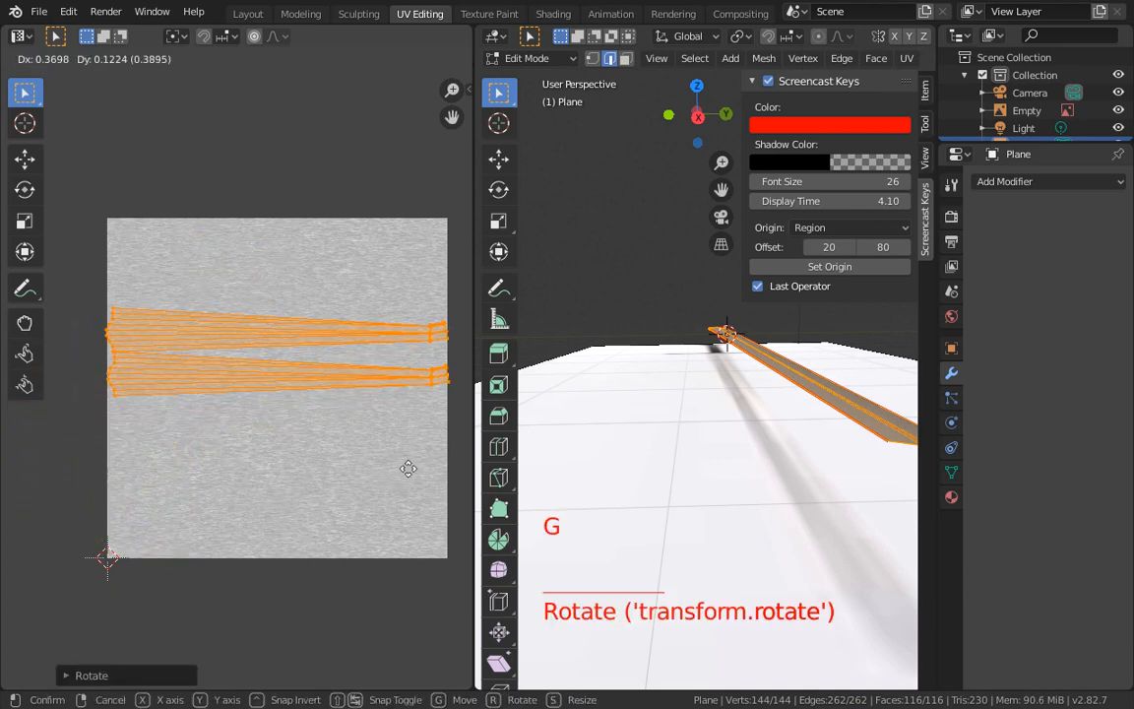
{"action": "left_click", "coordinate": [408, 474]}
{"action": "key", "text": "s"}
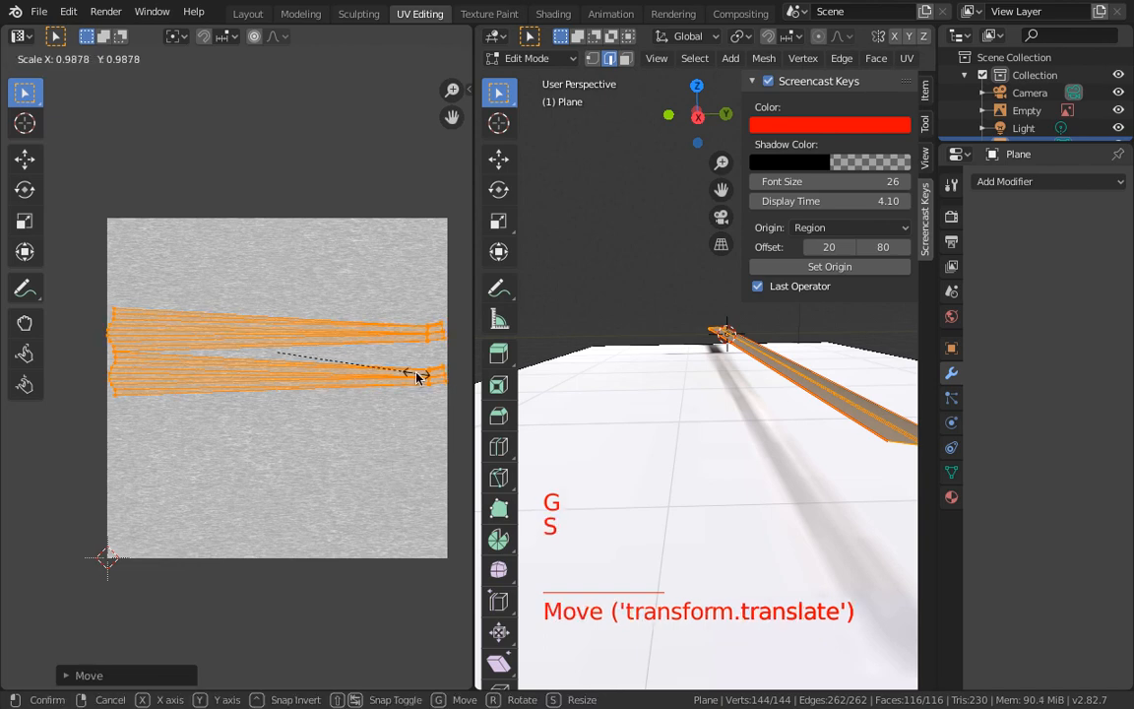
{"action": "left_click", "coordinate": [402, 370]}
{"action": "scroll", "coordinate": [399, 369], "scroll_direction": "up", "scroll_amount": 1}
{"action": "middle_click_drag", "start_coordinate": [399, 369], "coordinate": [319, 397], "text": "shift"}
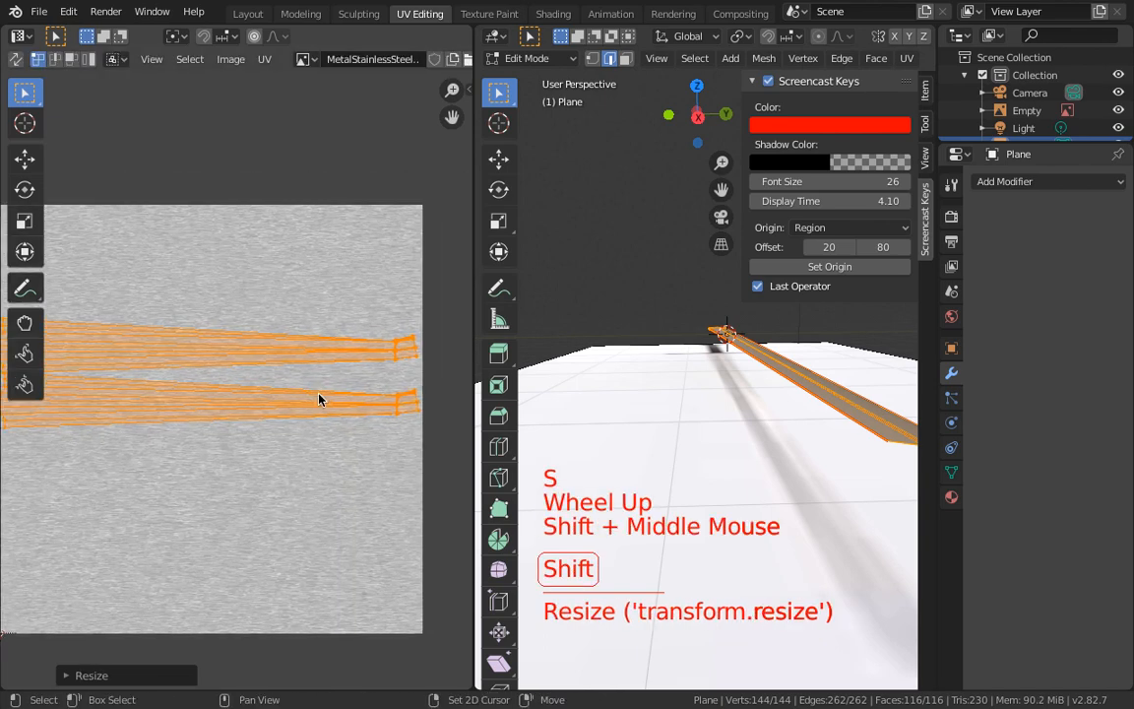
Step: Open the Shading workspace
{"action": "middle_click_drag", "start_coordinate": [669, 326], "coordinate": [715, 398]}
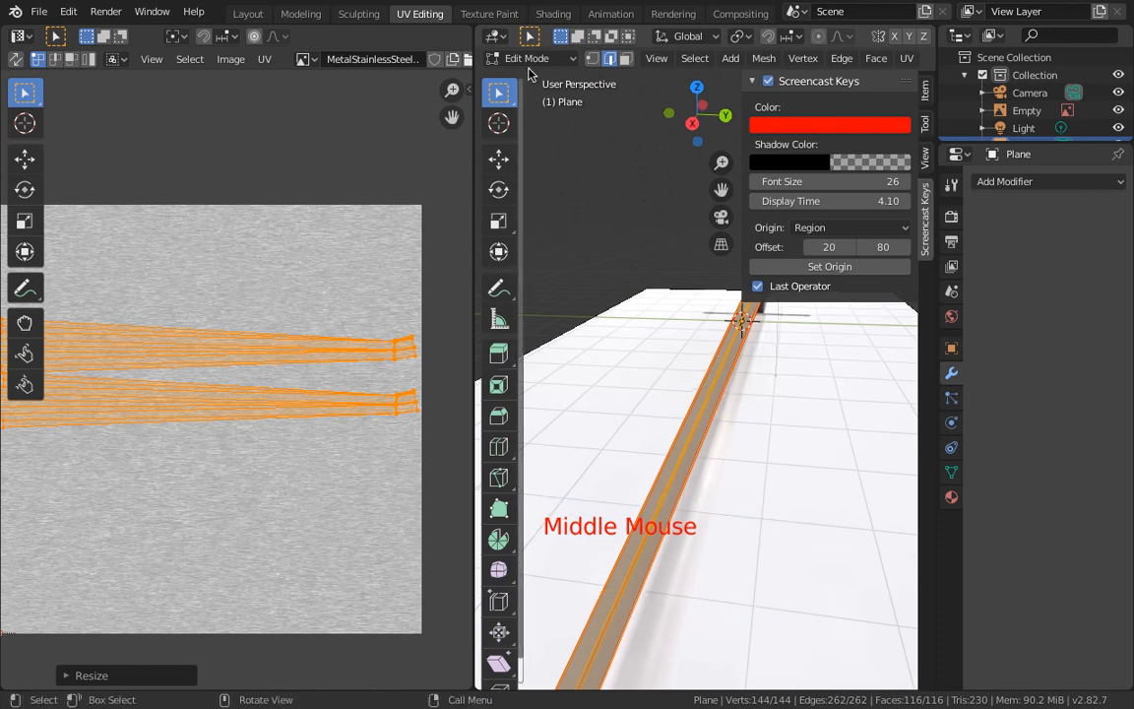
{"action": "left_click", "coordinate": [554, 16]}
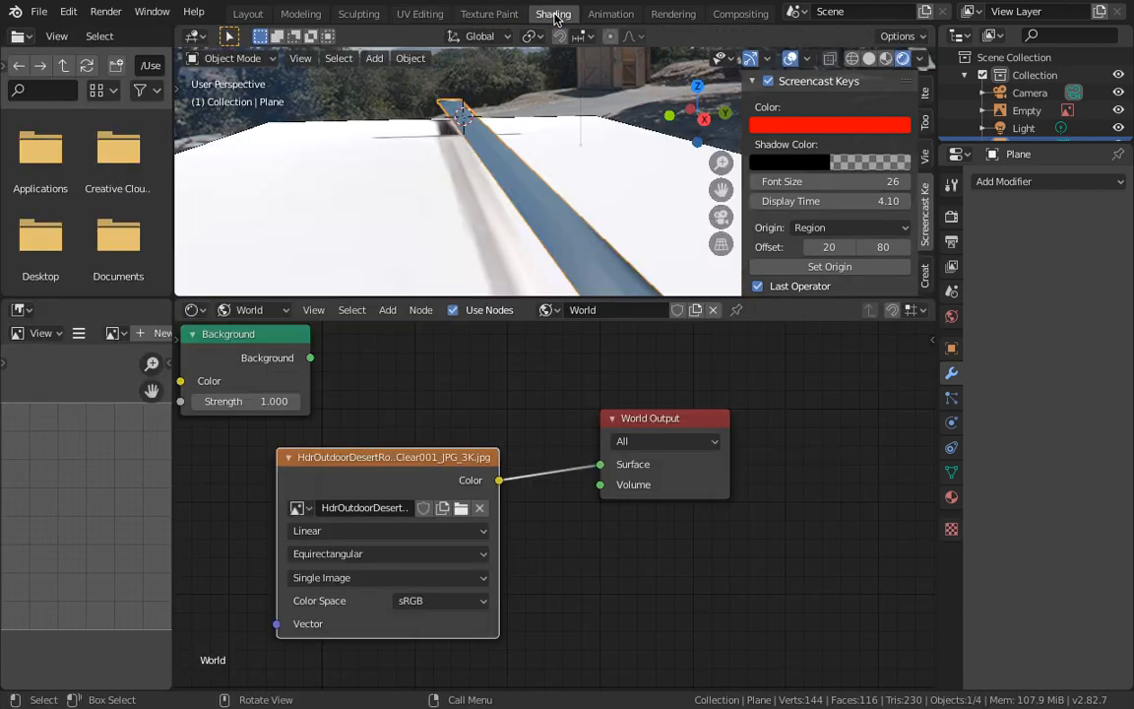
Step: Switch the shader editor from World to Object and rename the blade's material to "Simple metal"
{"action": "scroll", "coordinate": [498, 421], "scroll_direction": "up", "scroll_amount": 1}
{"action": "scroll", "coordinate": [483, 435], "scroll_direction": "down", "scroll_amount": 2}
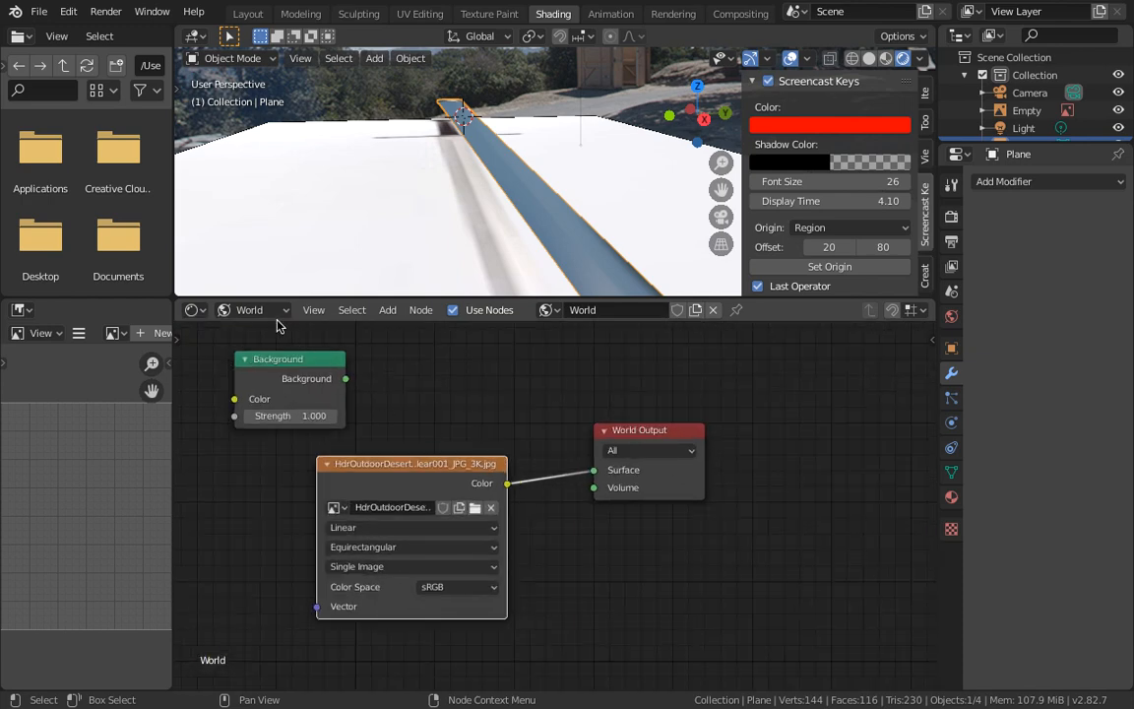
{"action": "left_click", "coordinate": [251, 310]}
{"action": "left_click", "coordinate": [257, 329]}
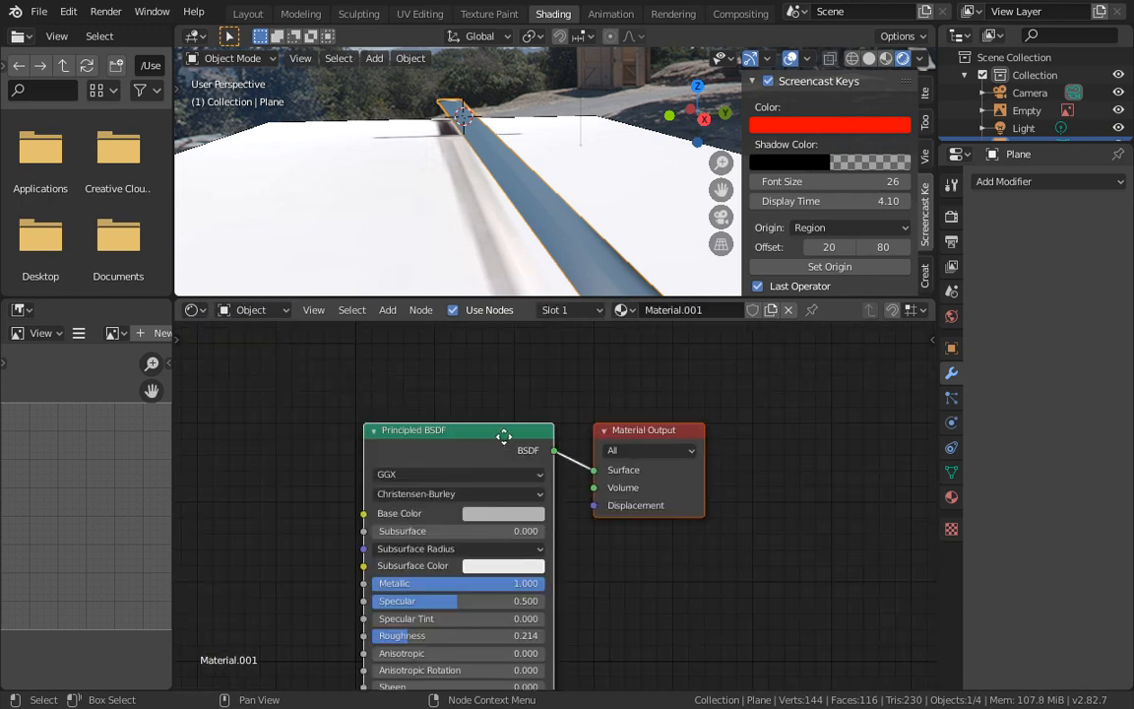
{"action": "scroll", "coordinate": [503, 437], "scroll_direction": "up", "scroll_amount": 3}
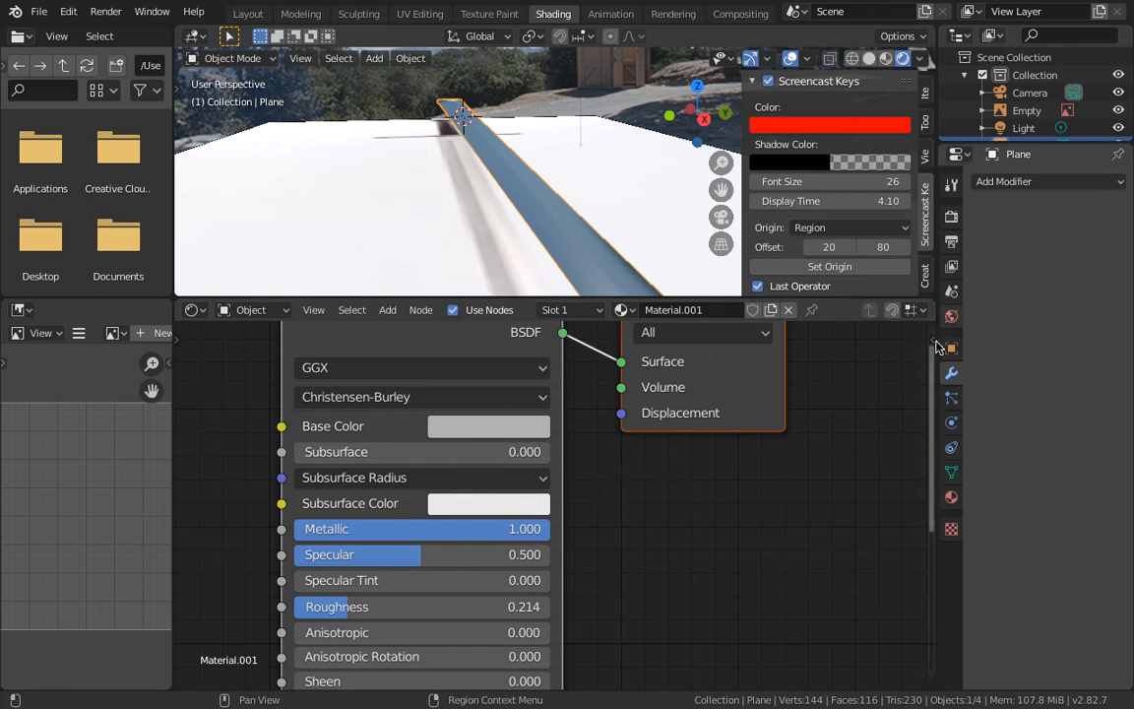
{"action": "left_click", "coordinate": [951, 496]}
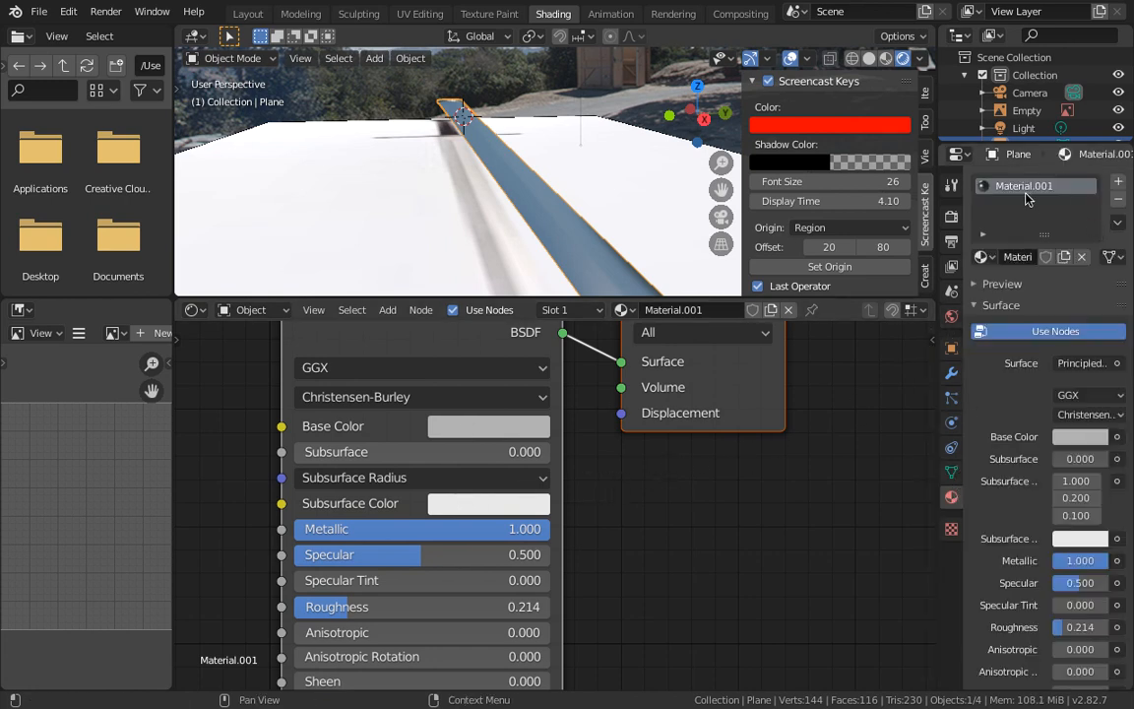
{"action": "double_click", "coordinate": [1027, 197]}
{"action": "type", "text": "Simple metal"}
{"action": "key", "text": "Return"}
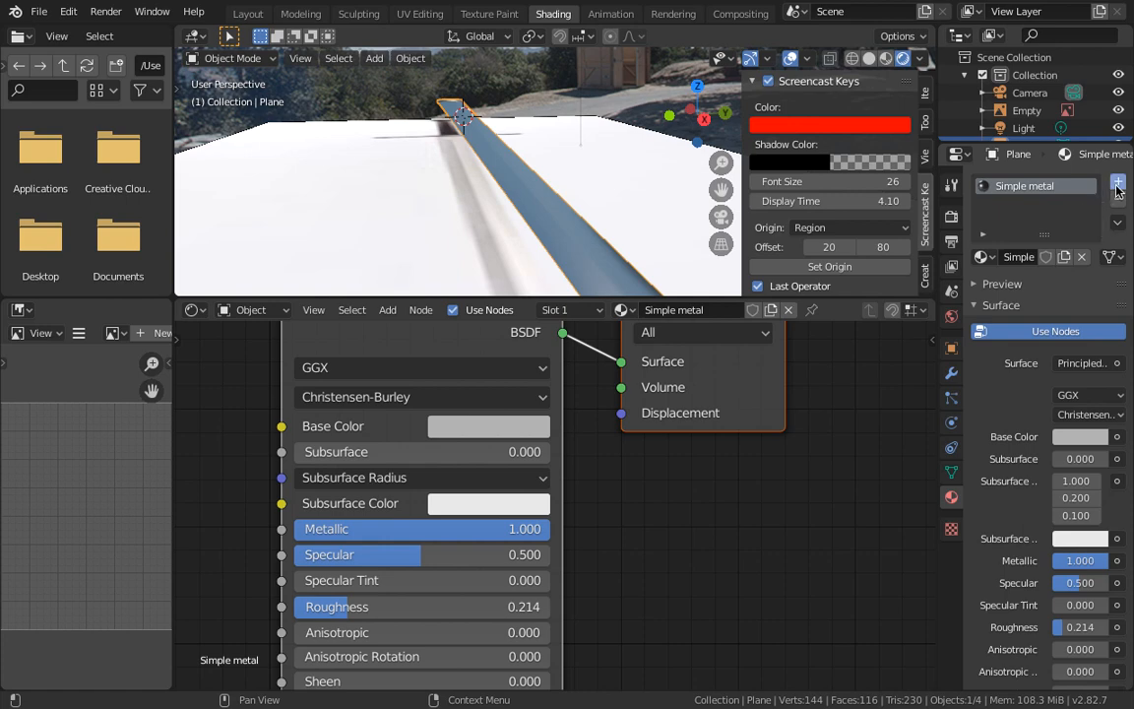
{"action": "left_click", "coordinate": [1118, 182]}
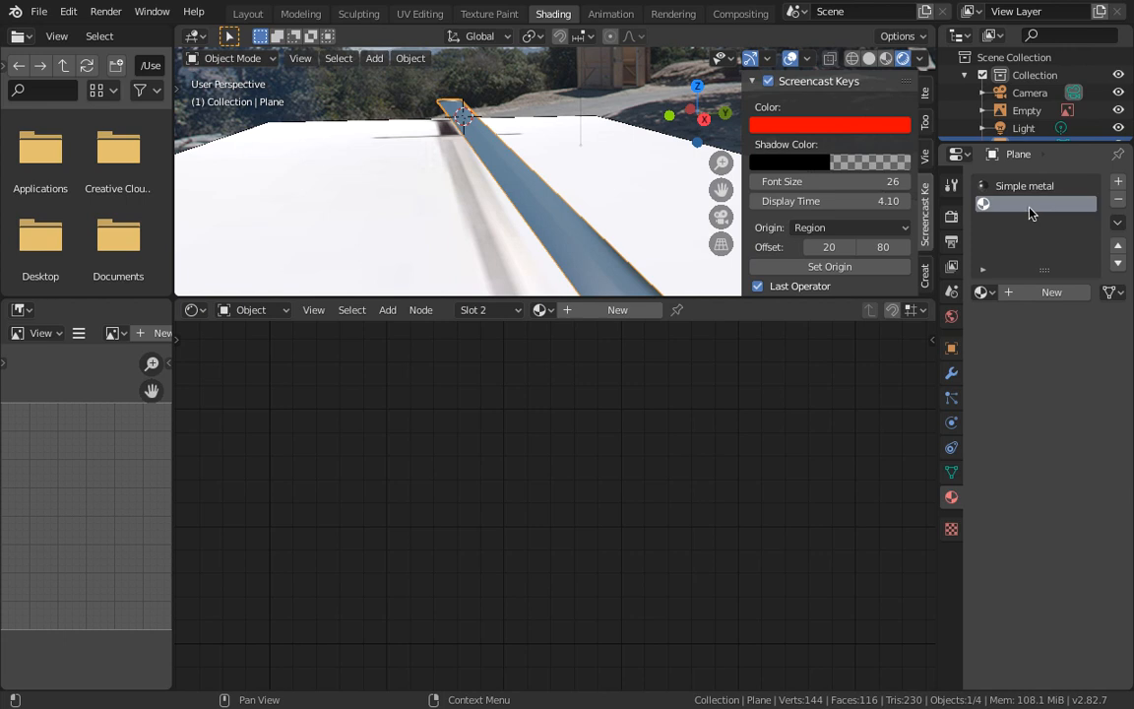
{"action": "left_click", "coordinate": [982, 292]}
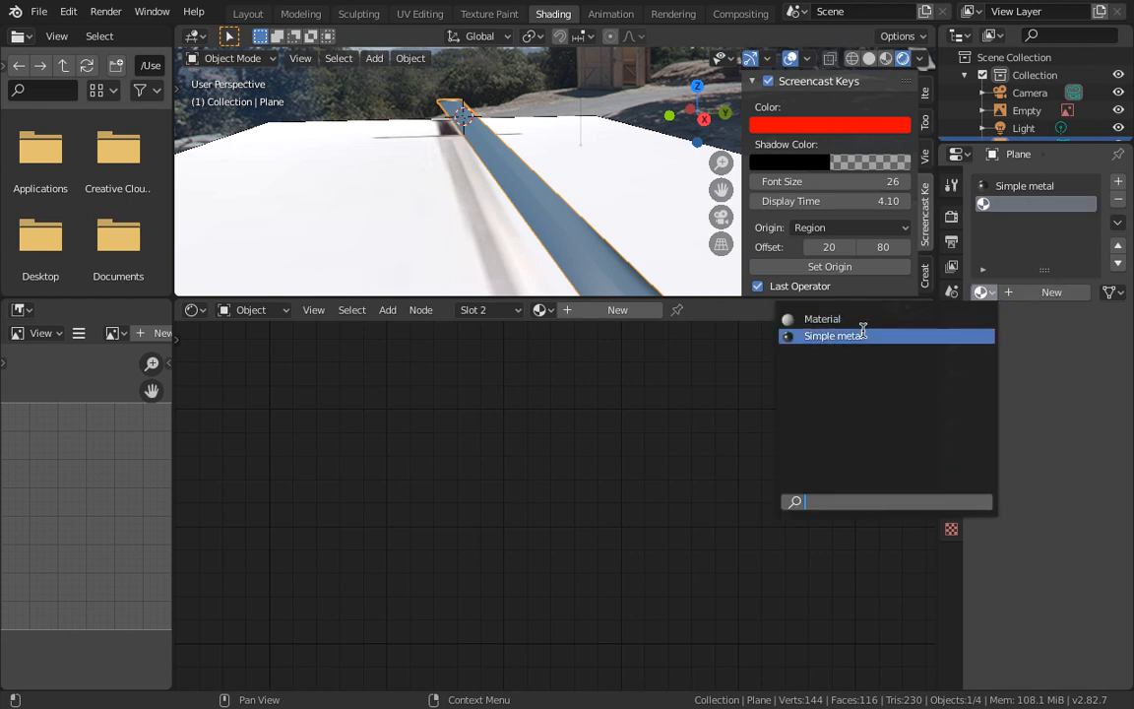
{"action": "left_click", "coordinate": [862, 336]}
{"action": "middle_click_drag", "start_coordinate": [830, 426], "coordinate": [832, 511]}
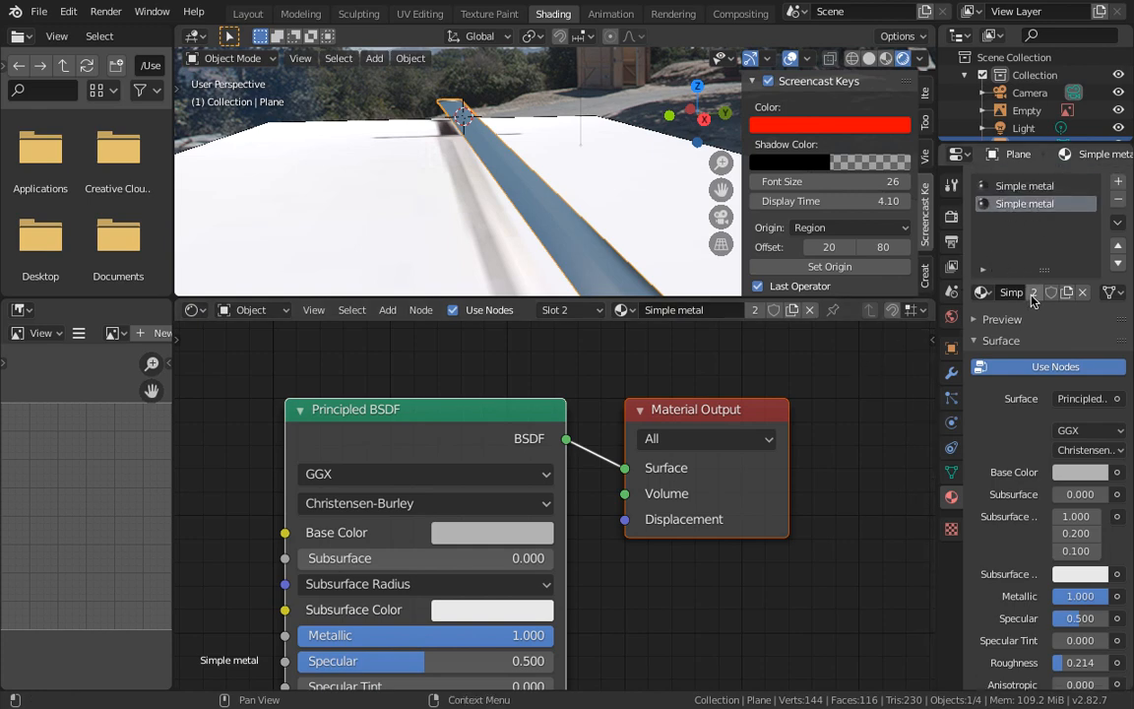
{"action": "left_click", "coordinate": [1118, 199]}
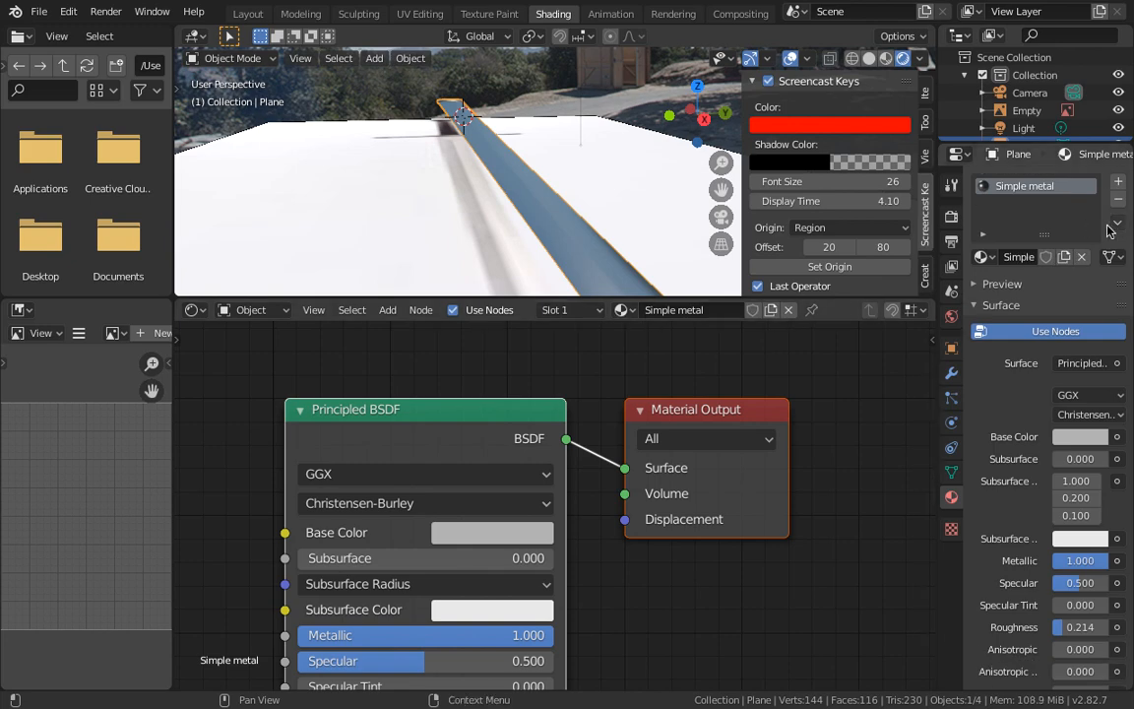
Step: Add a second material slot to the blade with a new material named "Stainless Brushed"
{"action": "left_click", "coordinate": [1118, 185]}
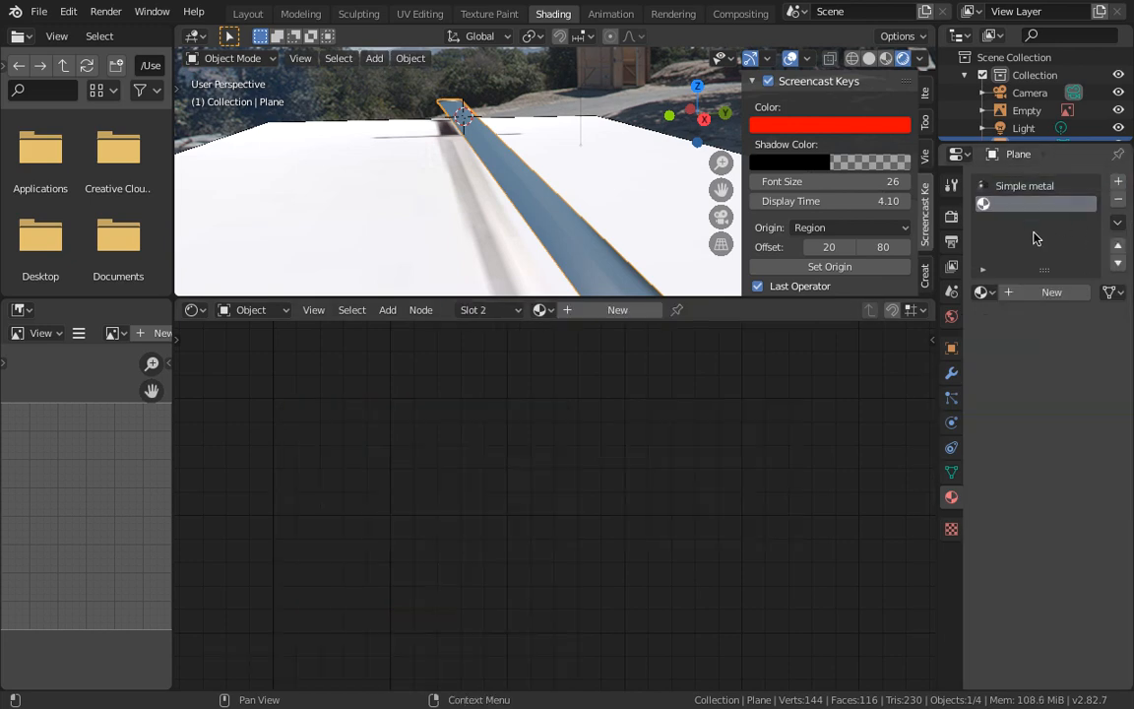
{"action": "left_click", "coordinate": [1036, 293]}
{"action": "double_click", "coordinate": [1029, 203]}
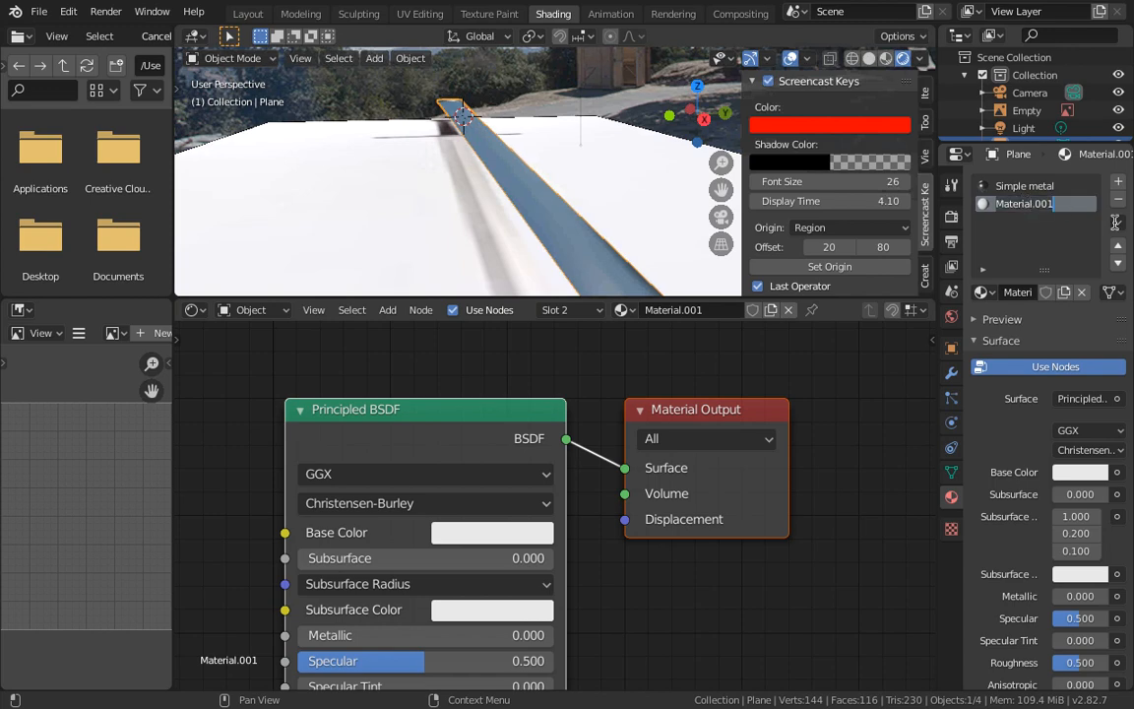
{"action": "key", "text": "super+Tab"}
{"action": "key", "text": "super+Tab"}
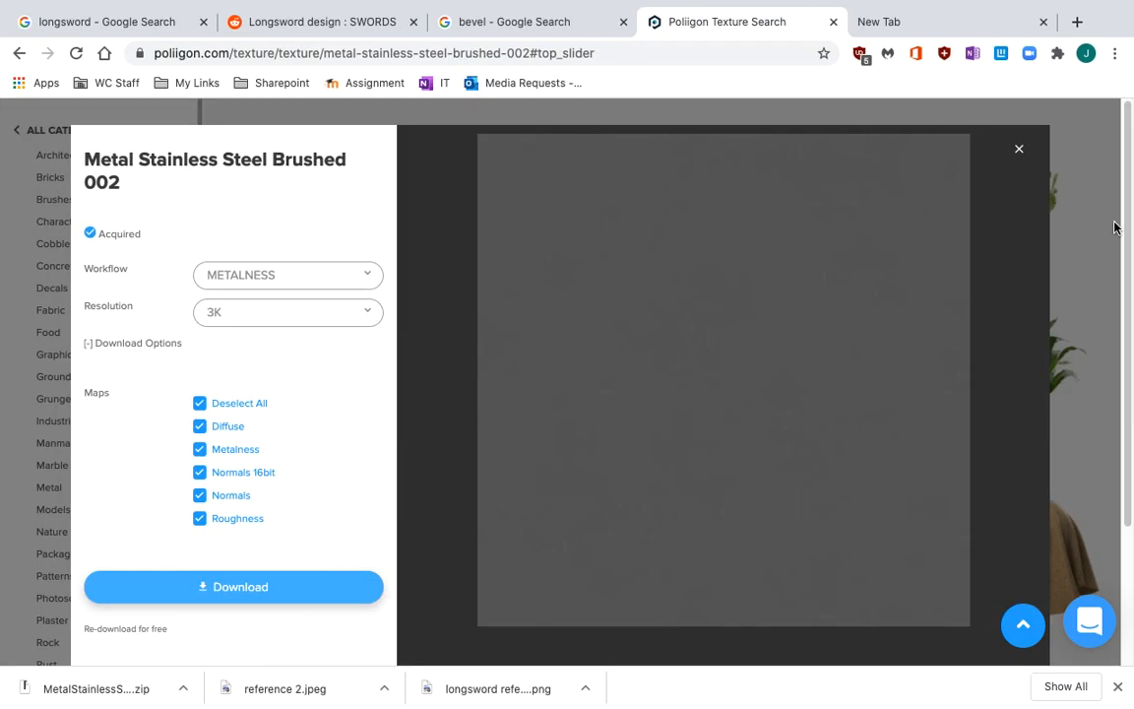
{"action": "key", "text": "super+Tab"}
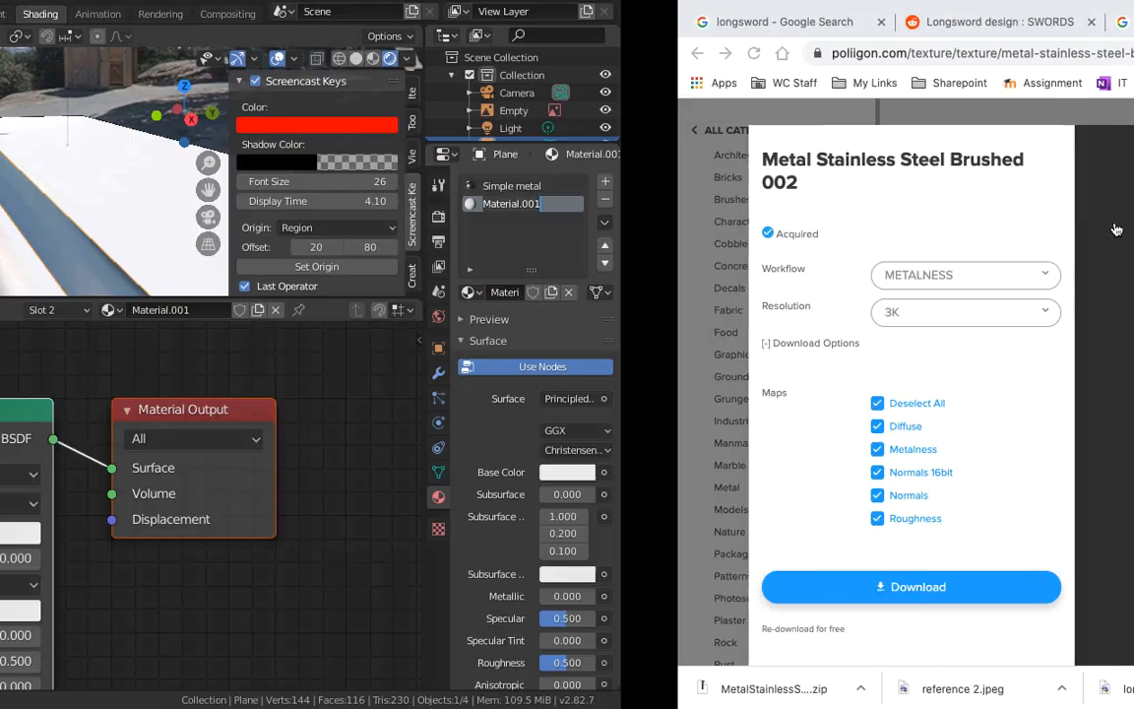
{"action": "type", "text": "S"}
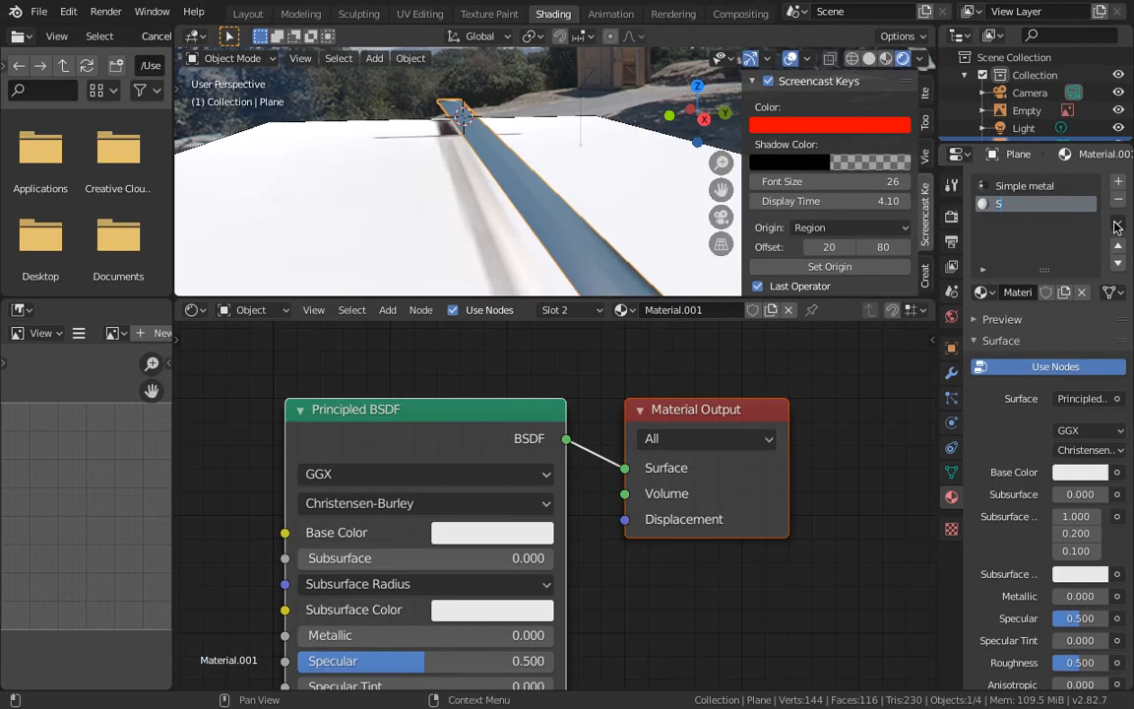
{"action": "type", "text": "tainless Brushed"}
{"action": "key", "text": "Return"}
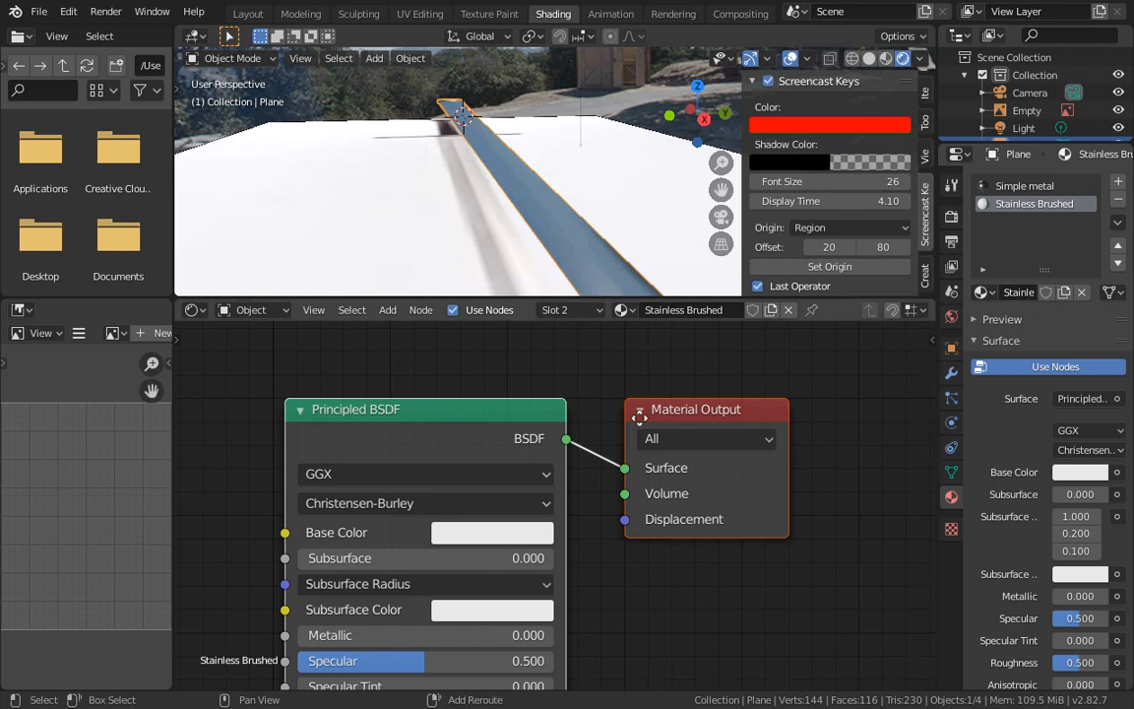
Step: Enter Edit Mode and assign the Stainless Brushed material to all of the blade's selected faces
{"action": "middle_click_drag", "start_coordinate": [639, 417], "coordinate": [777, 393]}
{"action": "scroll", "coordinate": [777, 394], "scroll_direction": "down", "scroll_amount": 3}
{"action": "left_click_drag", "start_coordinate": [649, 298], "coordinate": [659, 85]}
{"action": "middle_click_drag", "start_coordinate": [656, 256], "coordinate": [676, 127]}
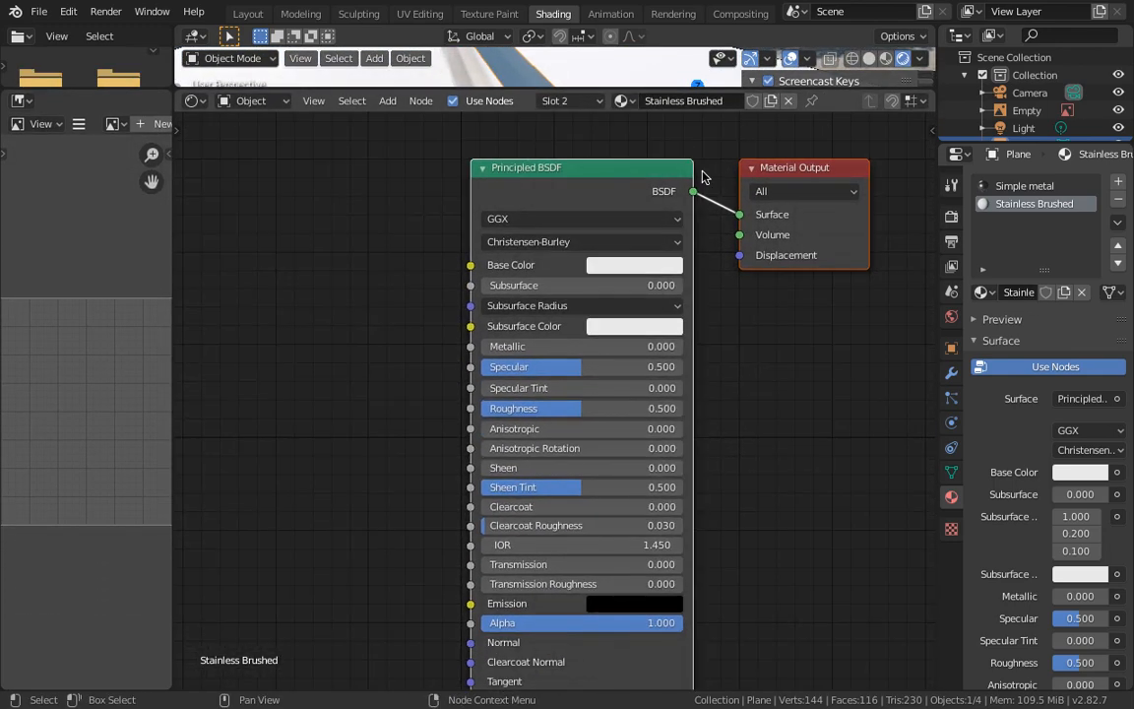
{"action": "middle_click_drag", "start_coordinate": [702, 177], "coordinate": [711, 192]}
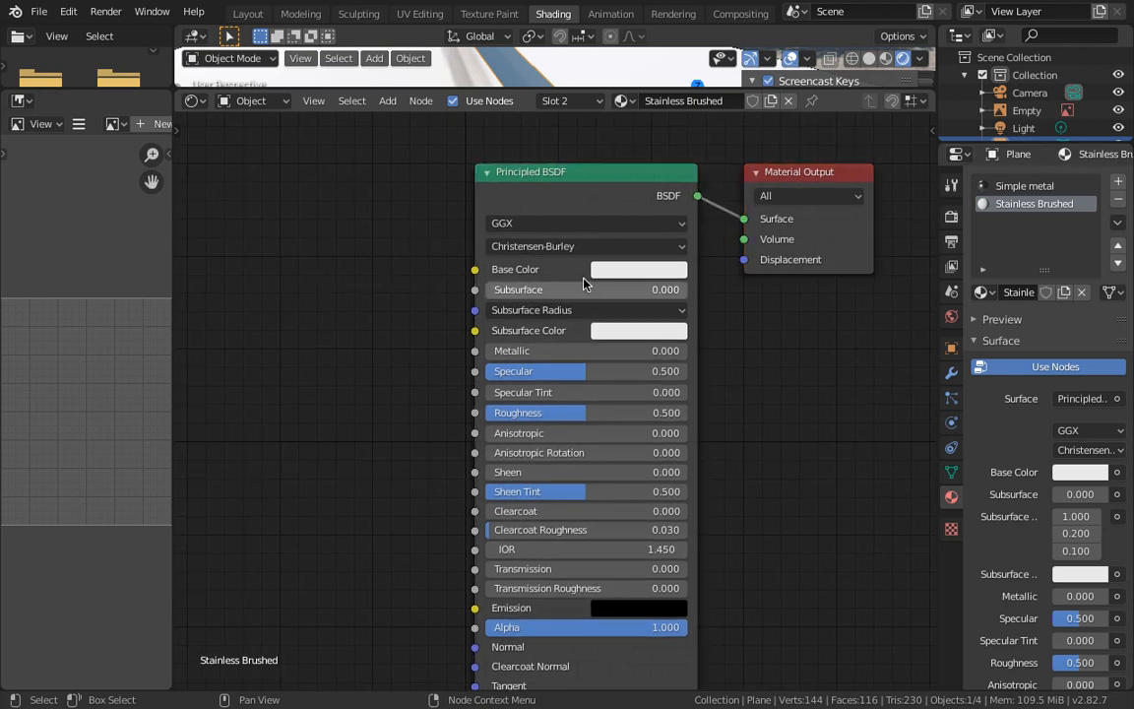
{"action": "middle_click_drag", "start_coordinate": [394, 246], "coordinate": [397, 297]}
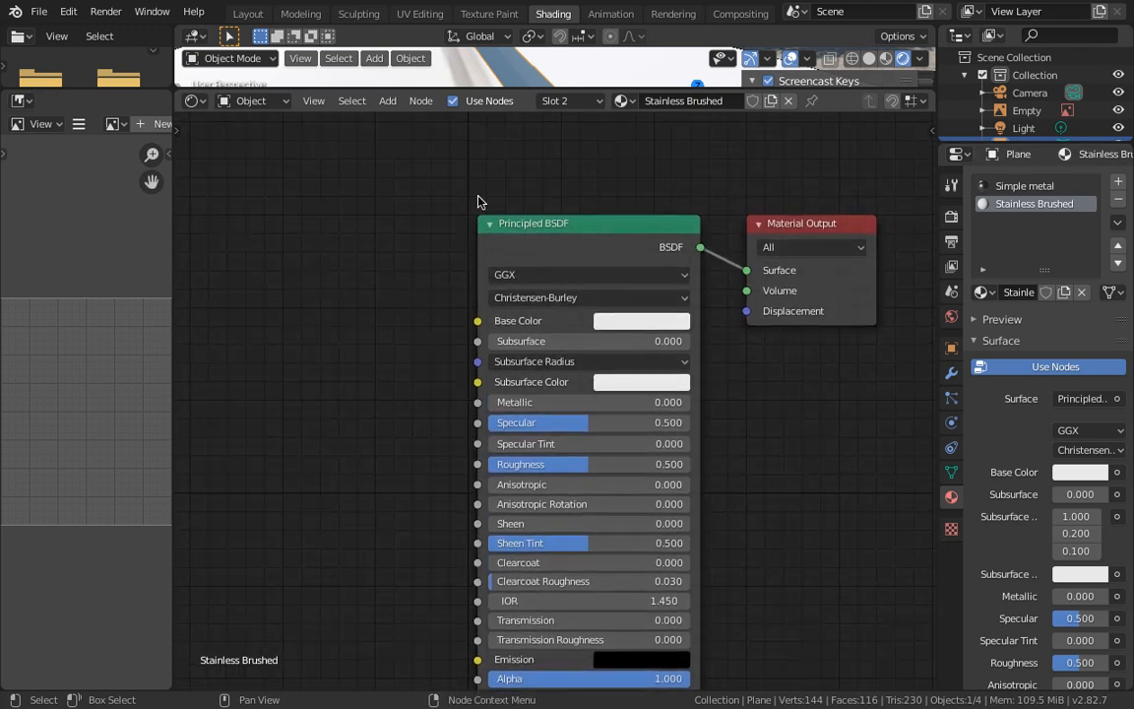
{"action": "scroll", "coordinate": [477, 197], "scroll_direction": "down", "scroll_amount": 1}
{"action": "middle_click_drag", "start_coordinate": [531, 86], "coordinate": [516, 75], "text": "shift"}
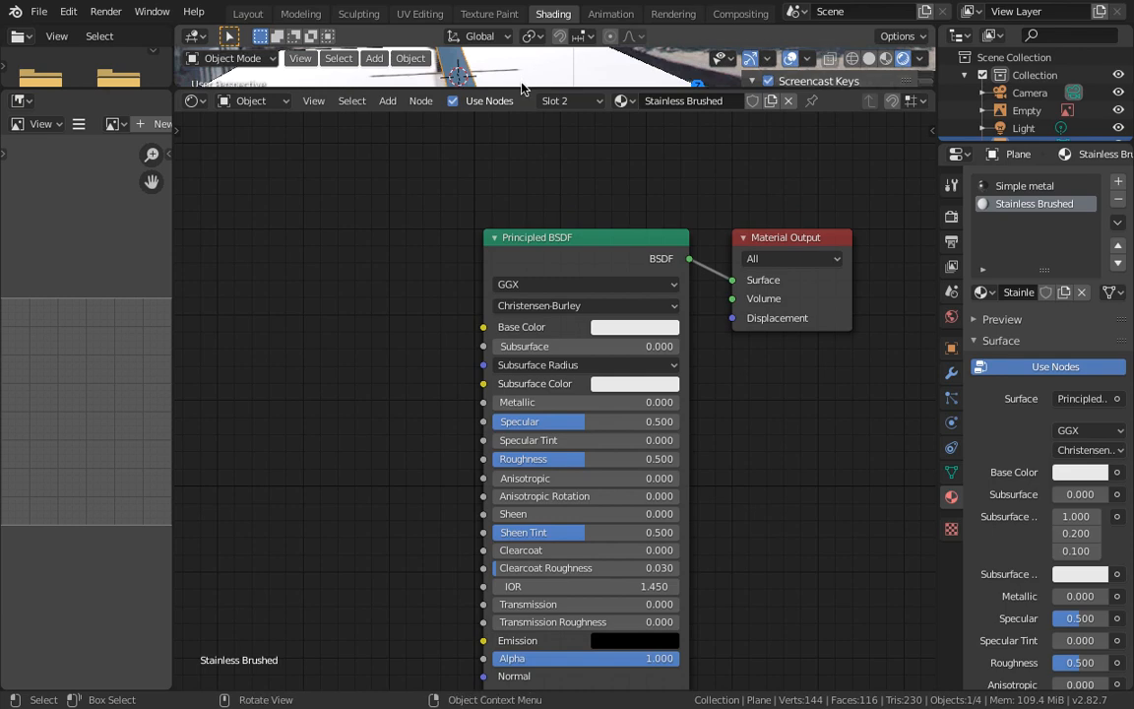
{"action": "left_click_drag", "start_coordinate": [539, 89], "coordinate": [549, 309]}
{"action": "key", "text": "Tab"}
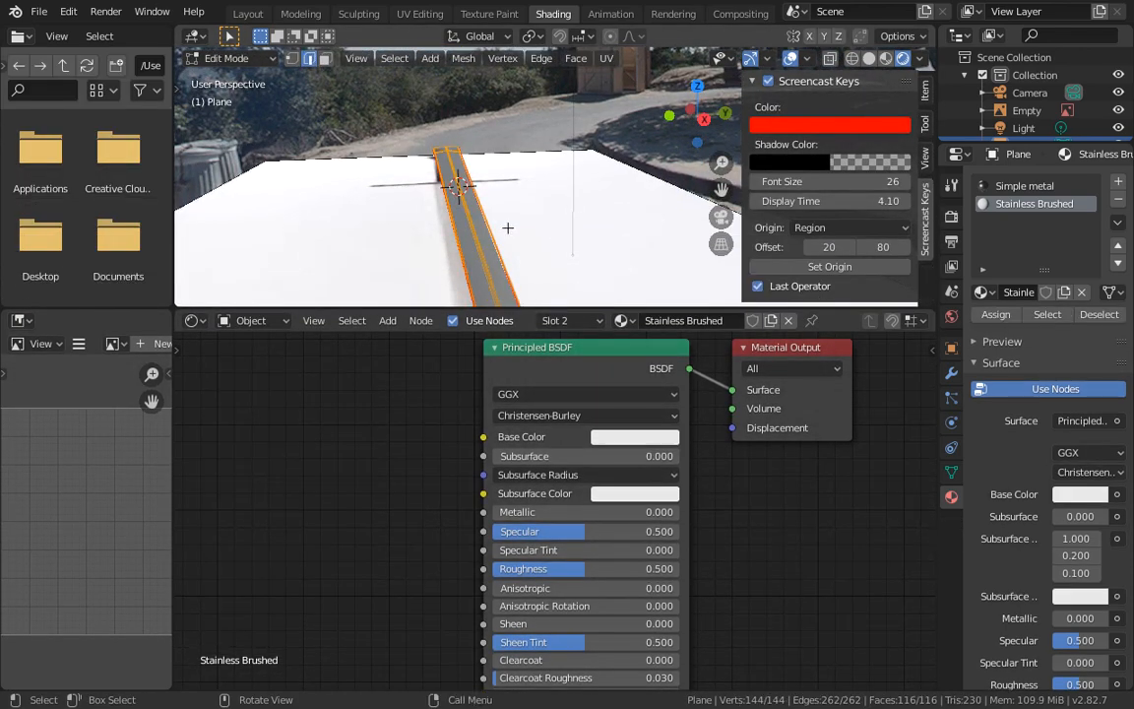
{"action": "left_click", "coordinate": [1009, 317]}
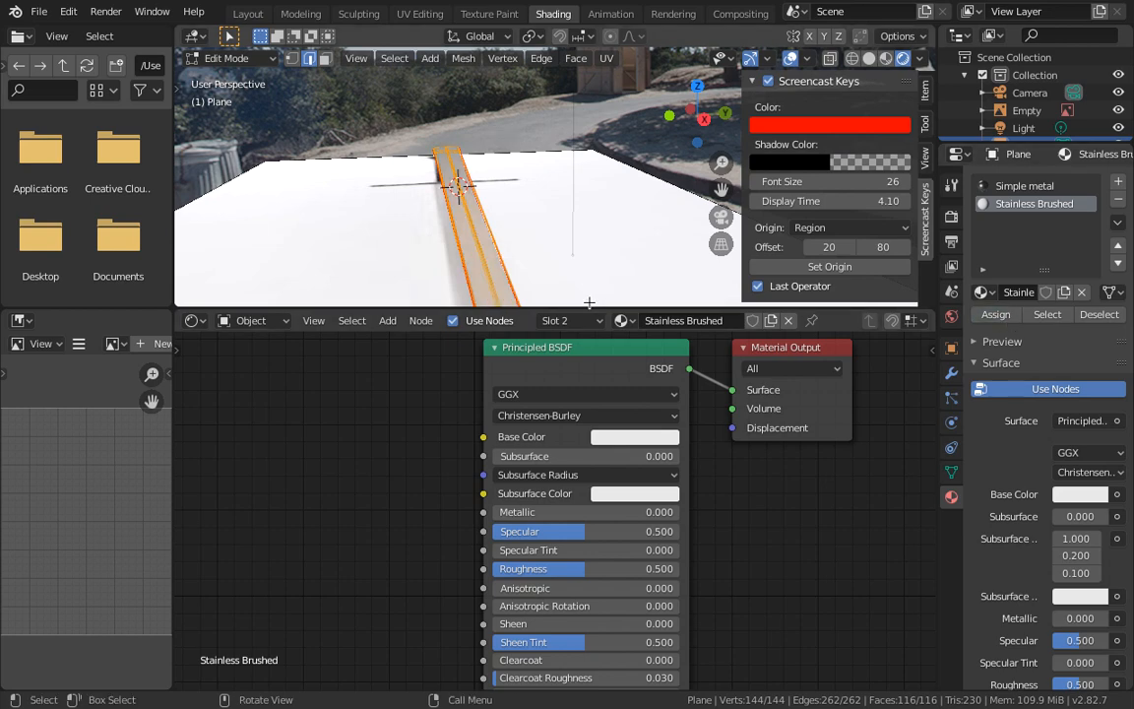
Step: Set the Stainless Brushed material's Base Color to a bright pink
{"action": "left_click", "coordinate": [621, 437]}
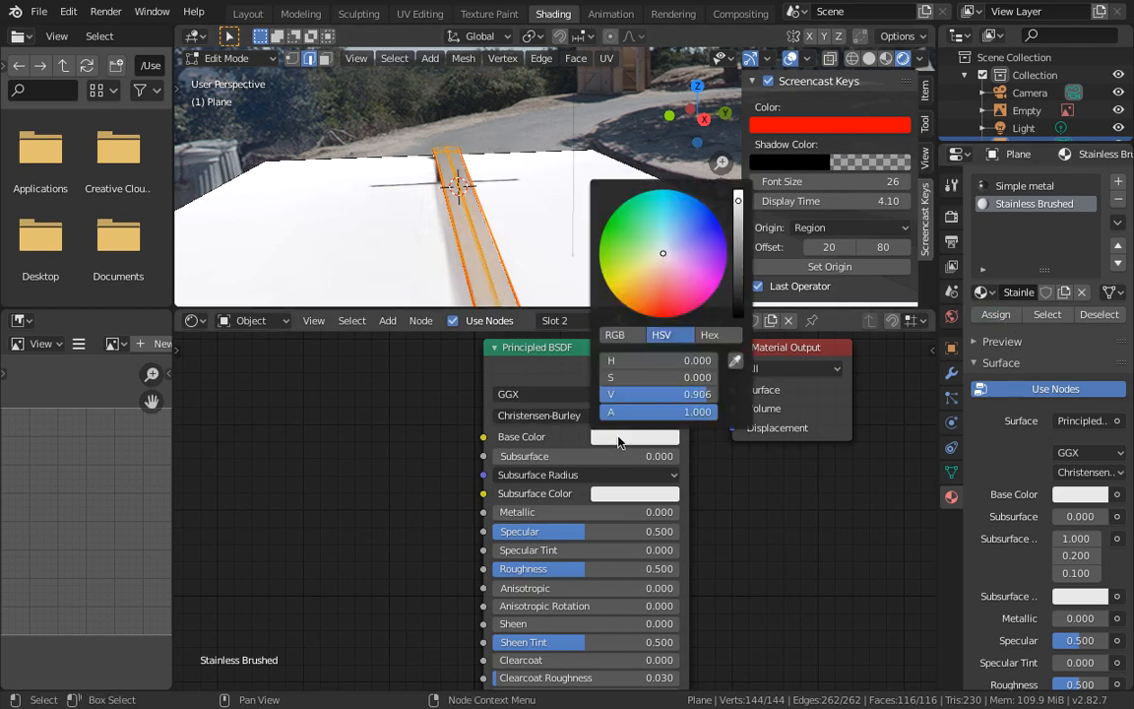
{"action": "left_click", "coordinate": [669, 286]}
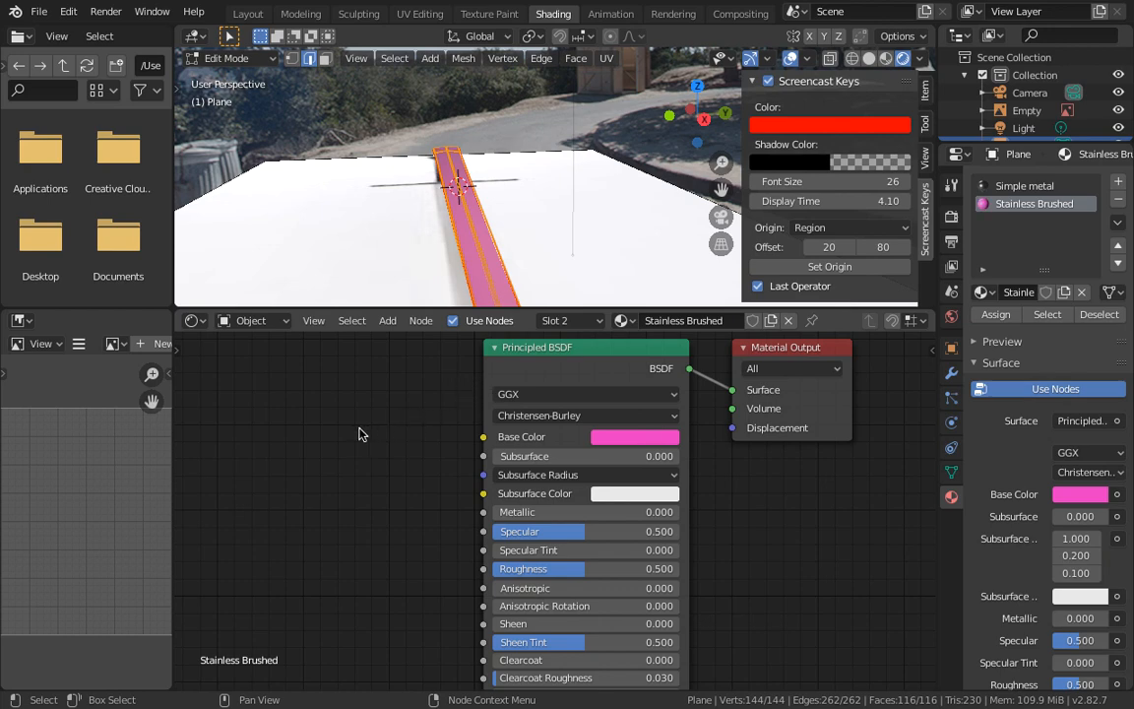
Step: Add an Image Texture node beside the Principled BSDF in the Stainless Brushed material
{"action": "scroll", "coordinate": [330, 438], "scroll_direction": "up", "scroll_amount": 2}
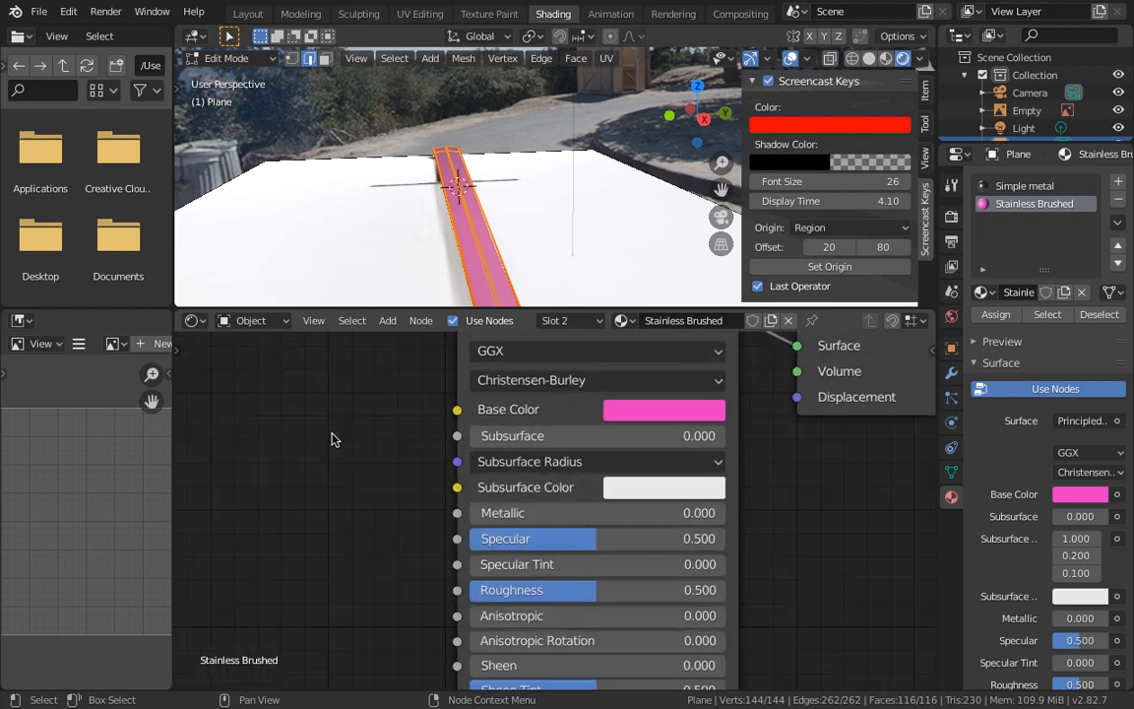
{"action": "left_click_drag", "start_coordinate": [389, 314], "coordinate": [394, 71]}
{"action": "middle_click_drag", "start_coordinate": [398, 210], "coordinate": [523, 132]}
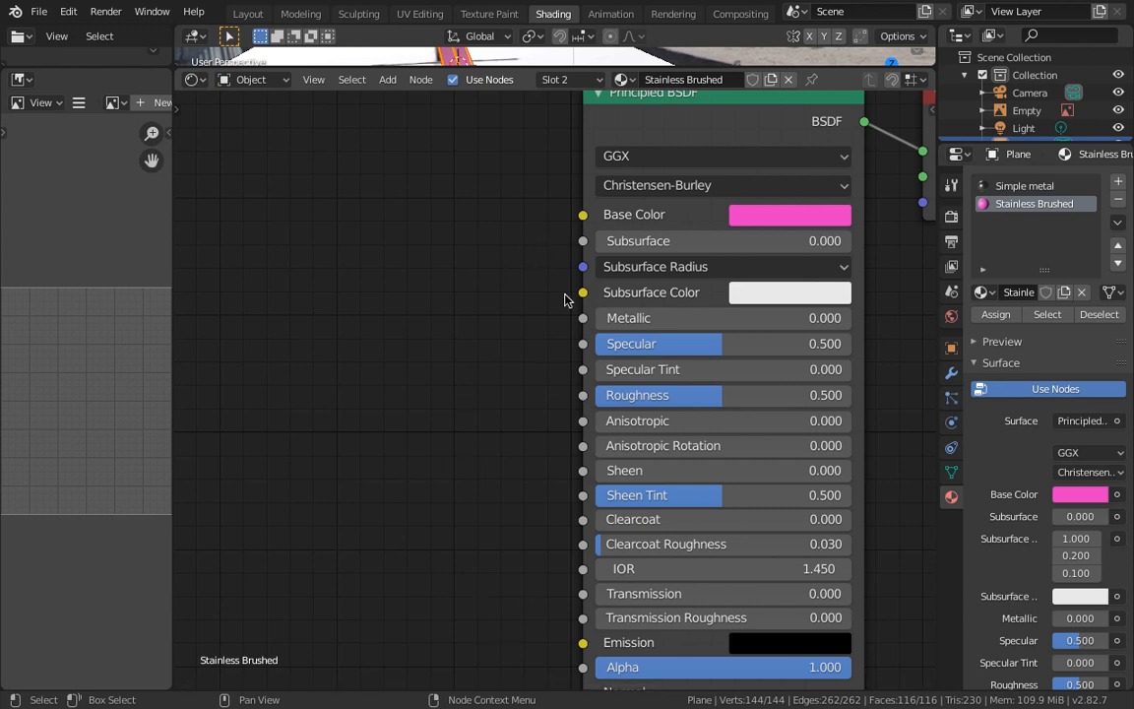
{"action": "key", "text": "shift+a"}
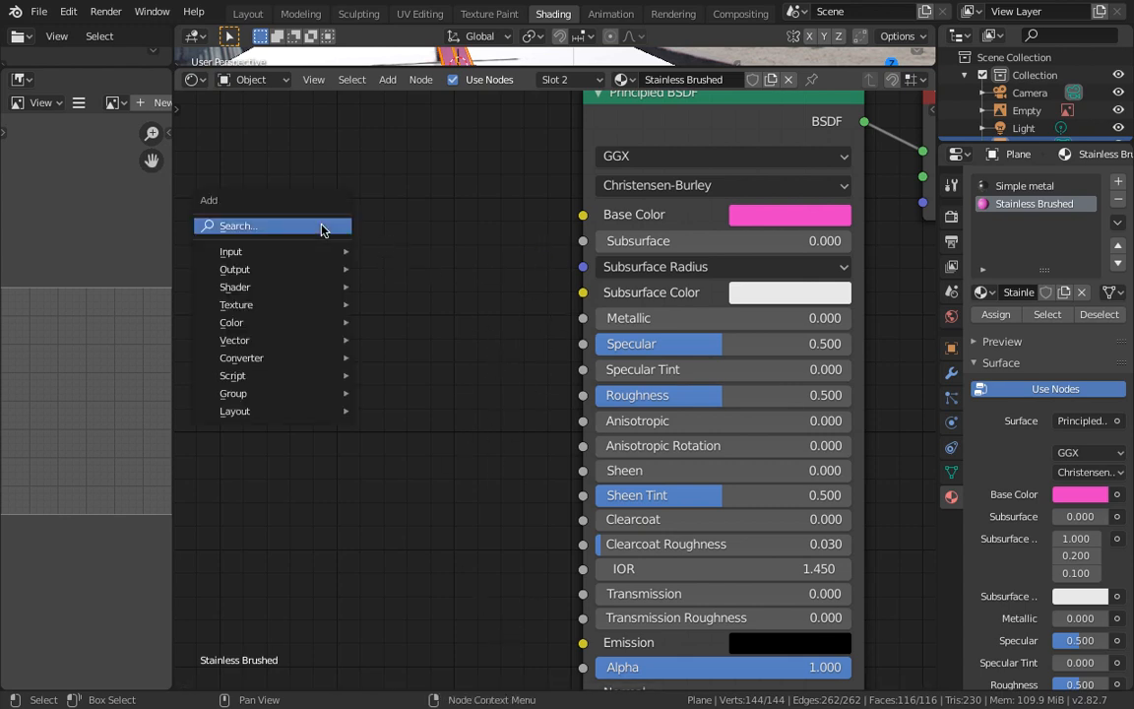
{"action": "left_click", "coordinate": [322, 227]}
{"action": "type", "text": "im"}
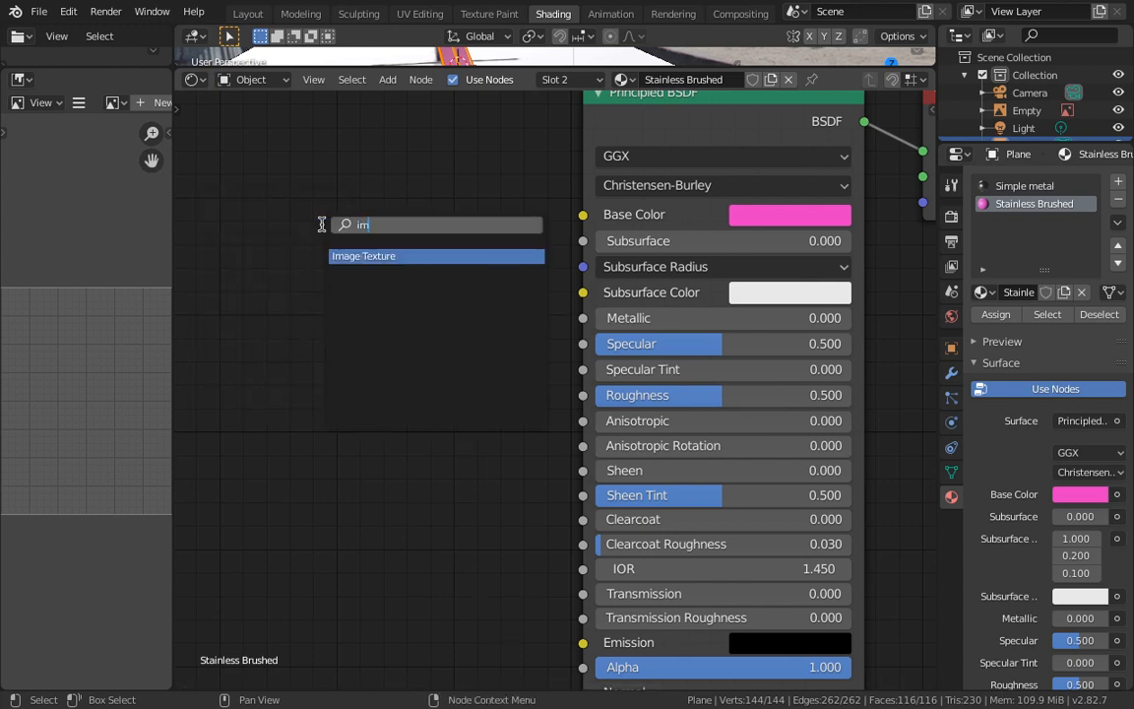
{"action": "key", "text": "Return"}
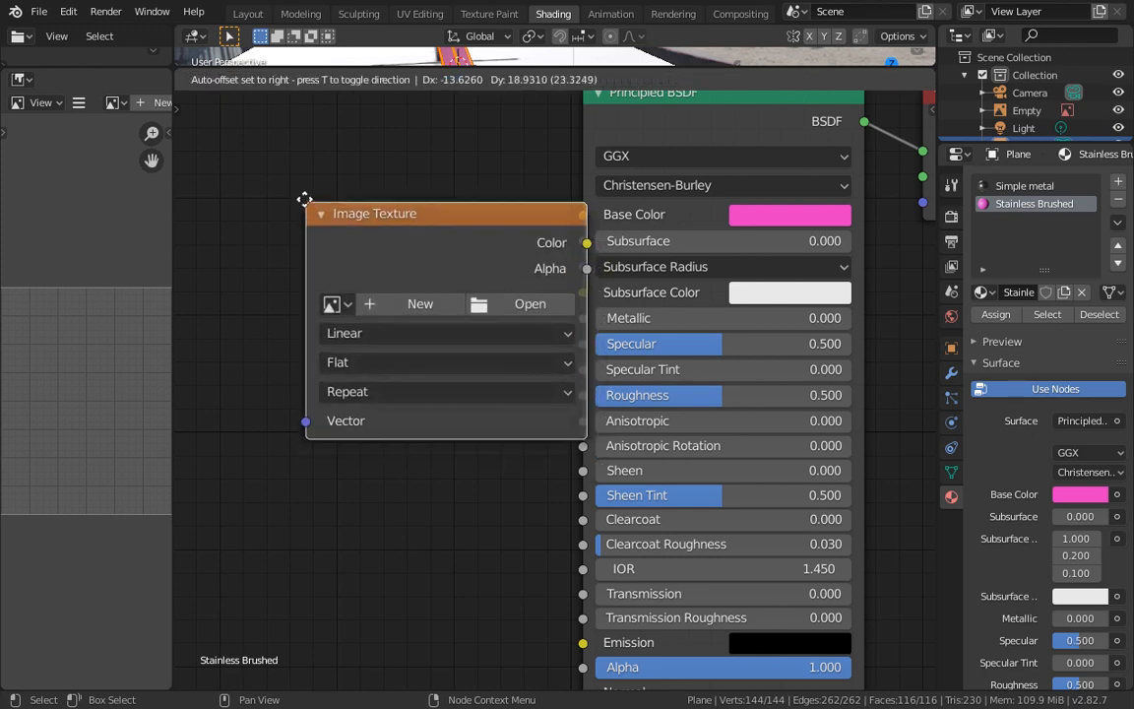
{"action": "left_click", "coordinate": [194, 135]}
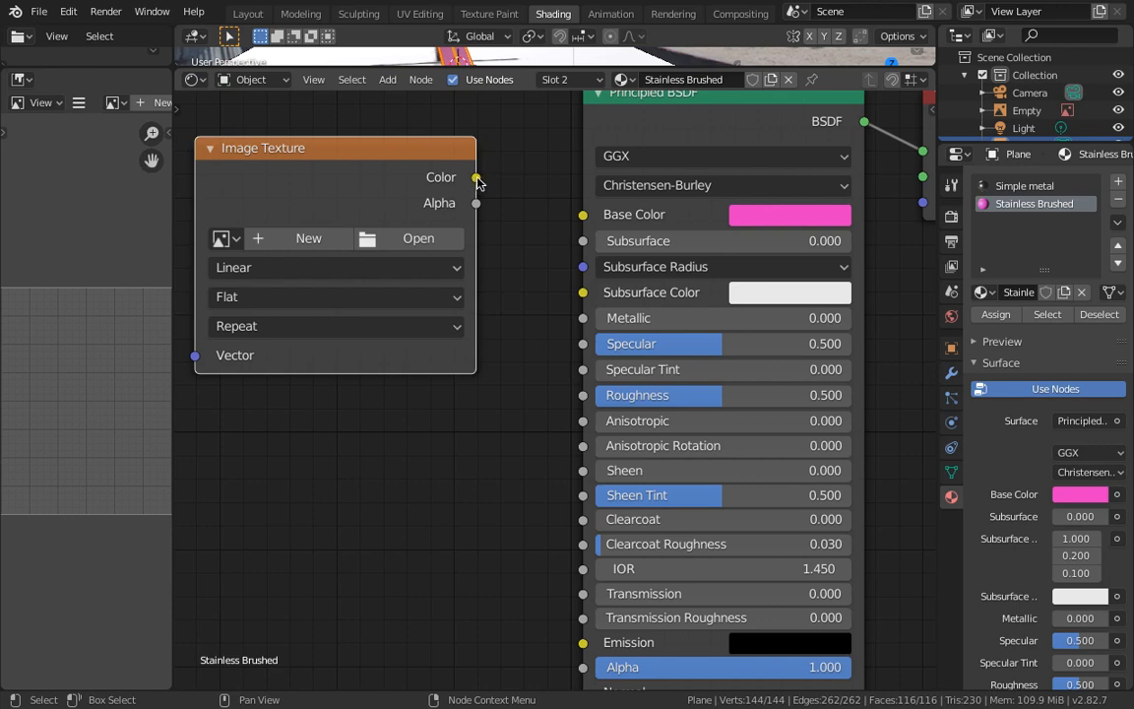
Step: Connect the Image Texture's Color output to the Principled BSDF's Base Color and view the blade from the side
{"action": "left_click_drag", "start_coordinate": [477, 178], "coordinate": [582, 214]}
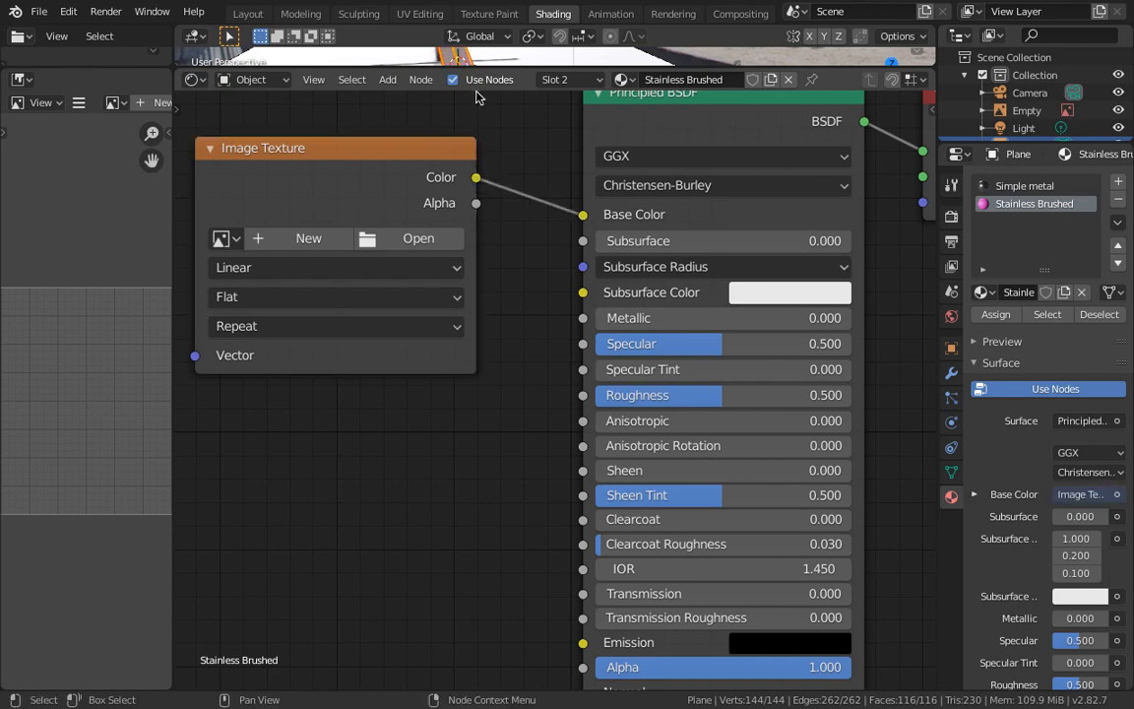
{"action": "left_click_drag", "start_coordinate": [424, 68], "coordinate": [495, 208]}
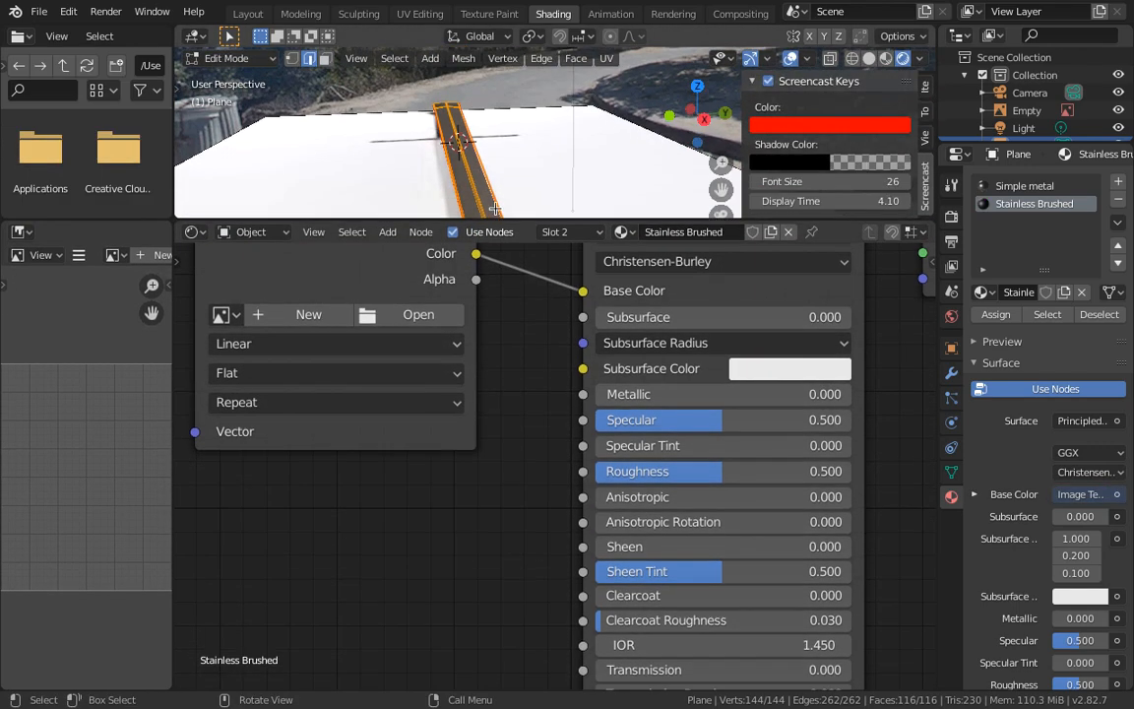
{"action": "middle_click_drag", "start_coordinate": [476, 163], "coordinate": [433, 158]}
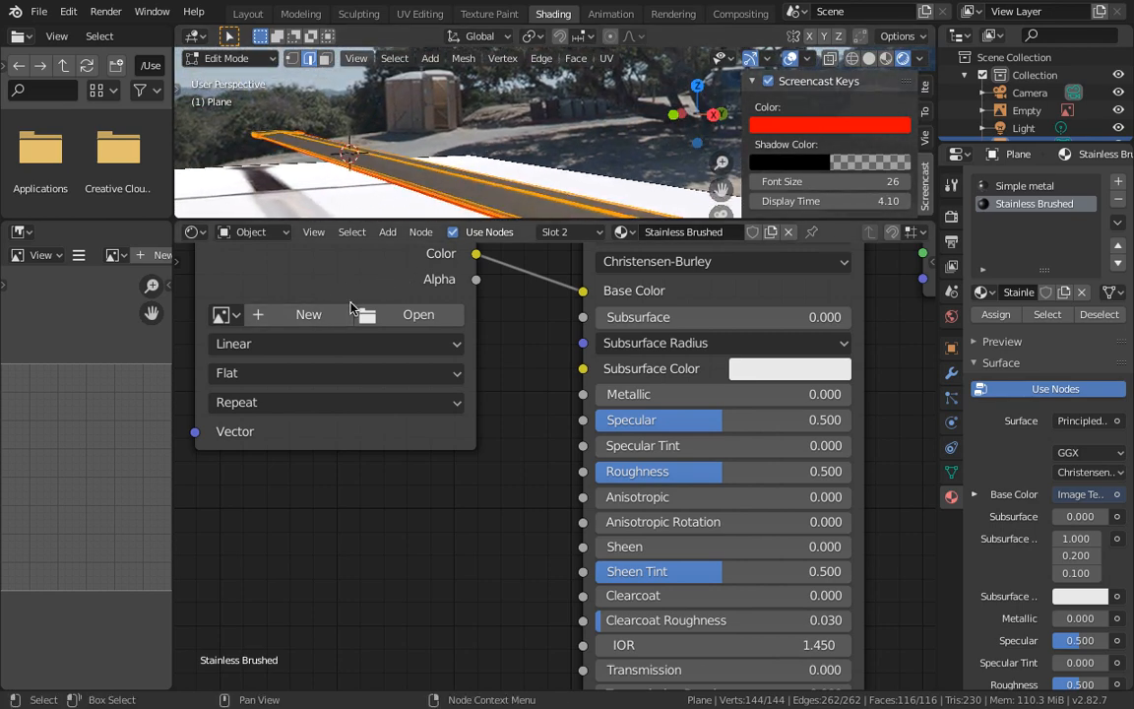
Step: Browse for the Image Texture's file in the OneDrive - Waiuku College folder and lengthen the Favorites list
{"action": "left_click", "coordinate": [409, 314]}
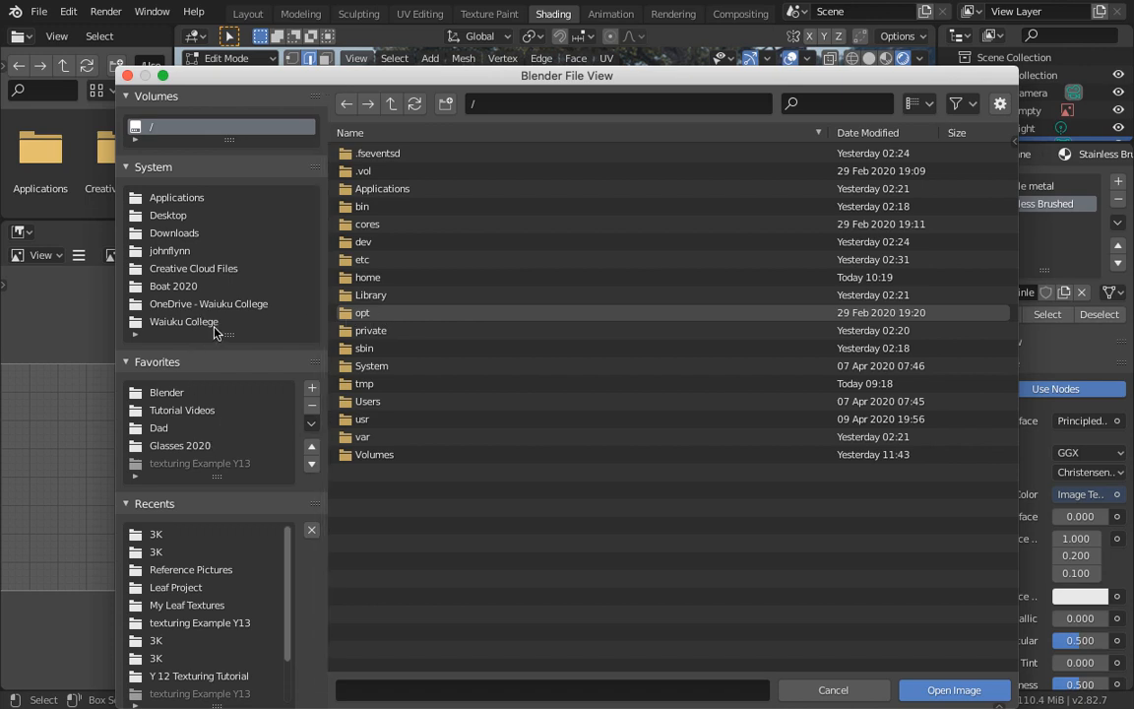
{"action": "left_click", "coordinate": [204, 305]}
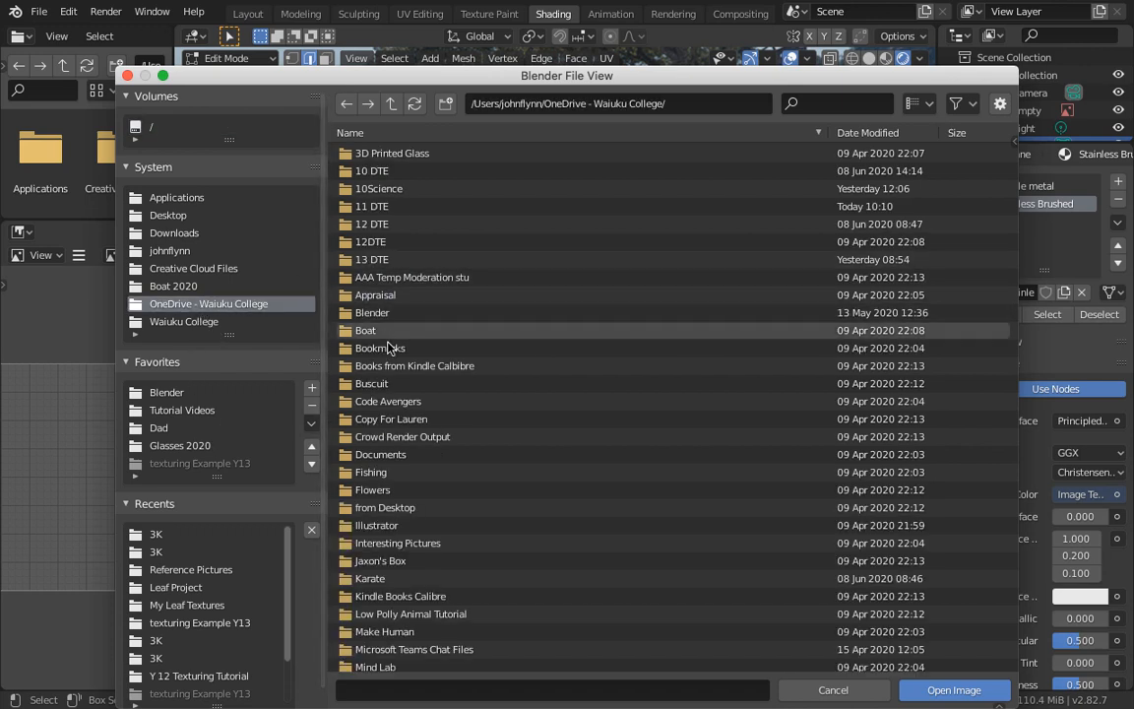
{"action": "scroll", "coordinate": [392, 369], "scroll_direction": "down", "scroll_amount": 3}
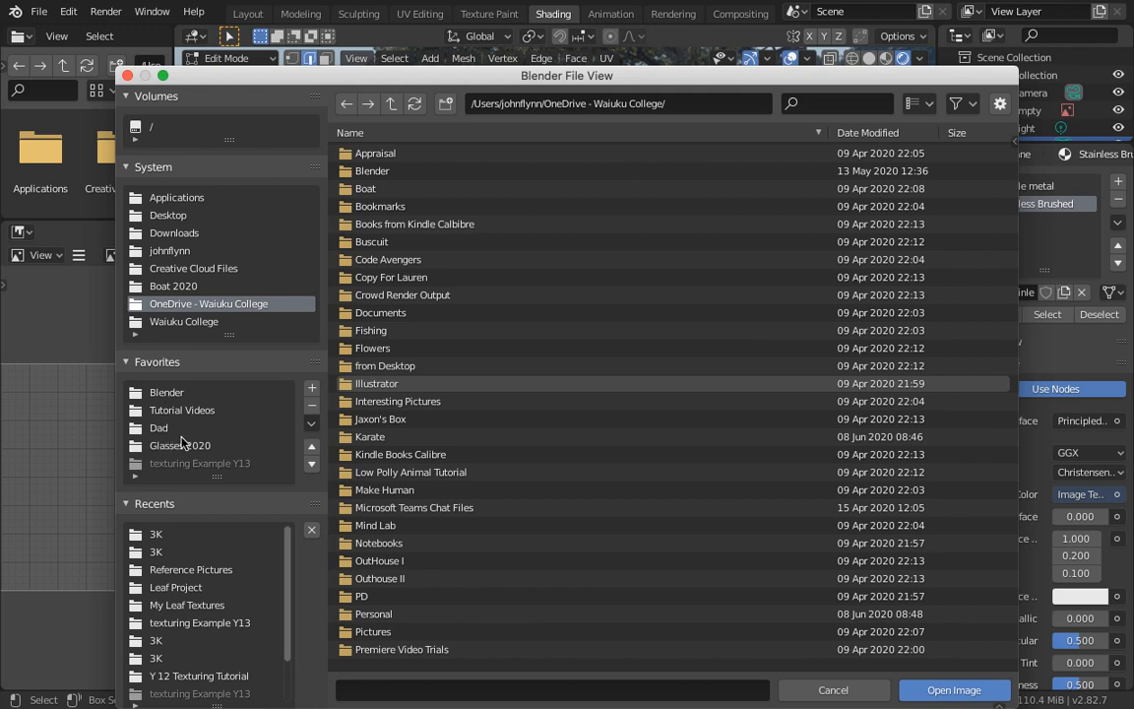
{"action": "scroll", "coordinate": [165, 430], "scroll_direction": "down", "scroll_amount": 1}
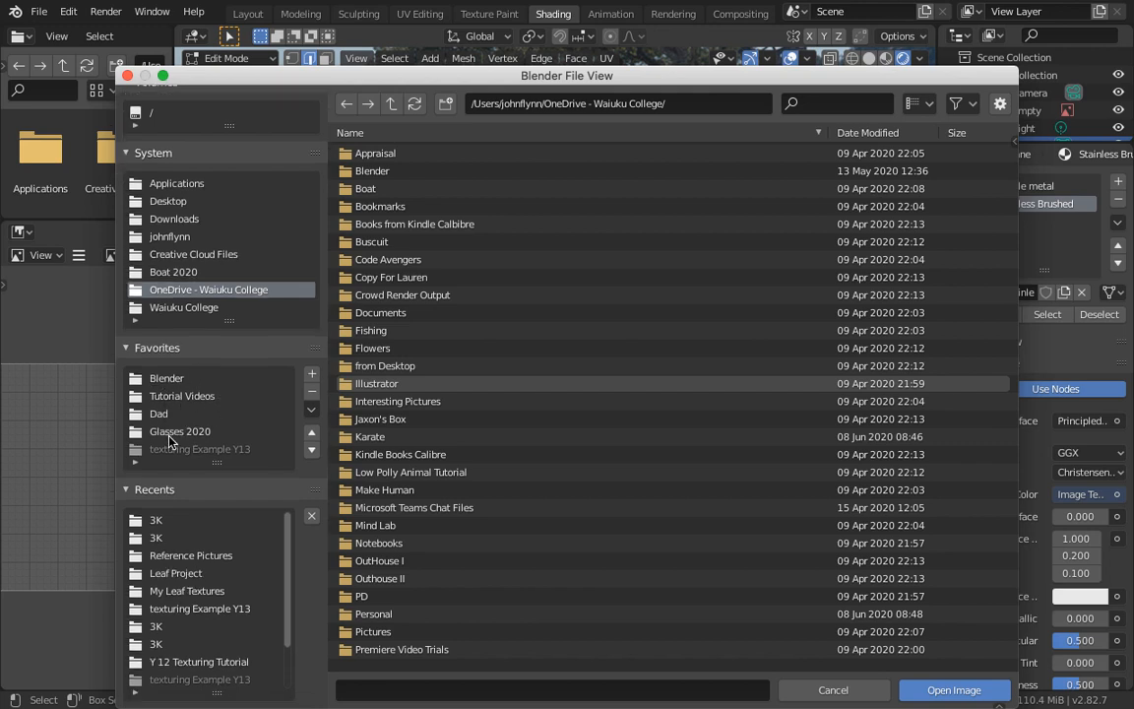
{"action": "scroll", "coordinate": [165, 430], "scroll_direction": "up", "scroll_amount": 1}
{"action": "left_click_drag", "start_coordinate": [216, 477], "coordinate": [219, 548]}
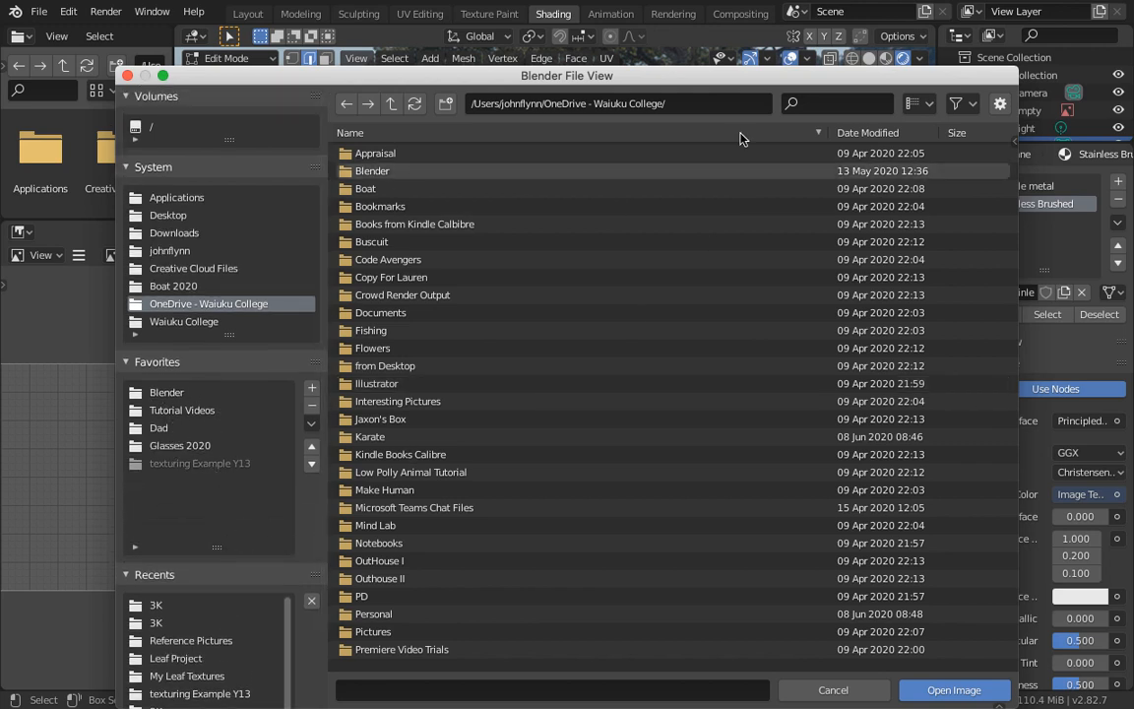
{"action": "left_click", "coordinate": [750, 9]}
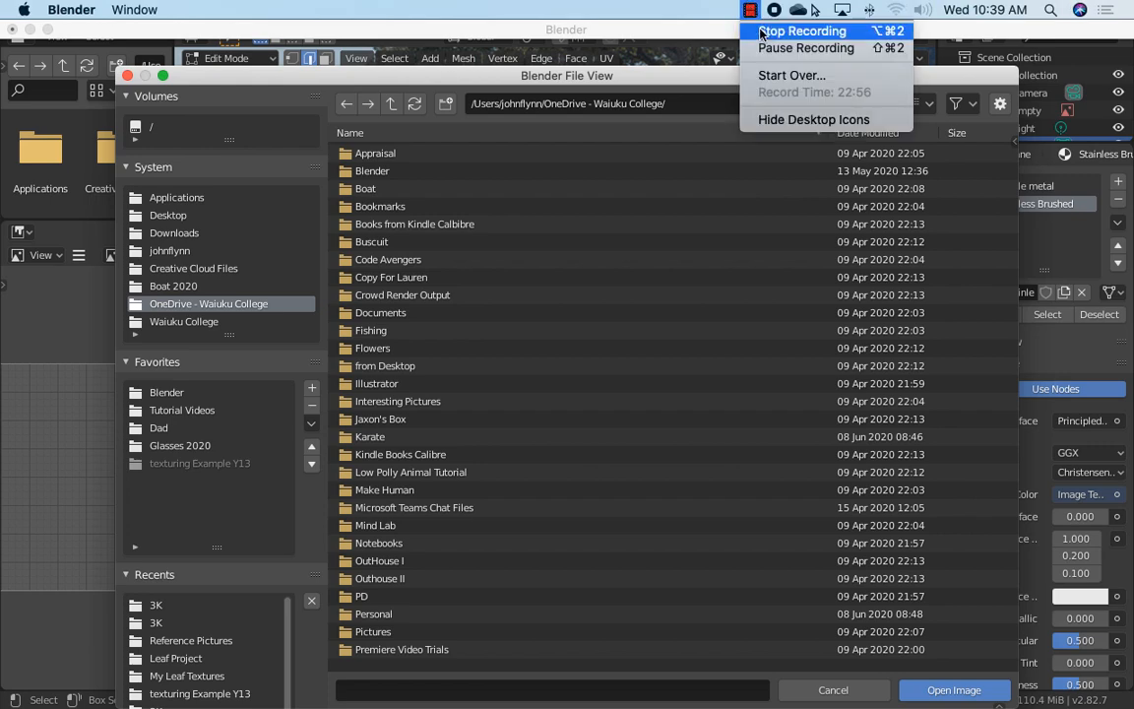
{"action": "left_click", "coordinate": [768, 46]}
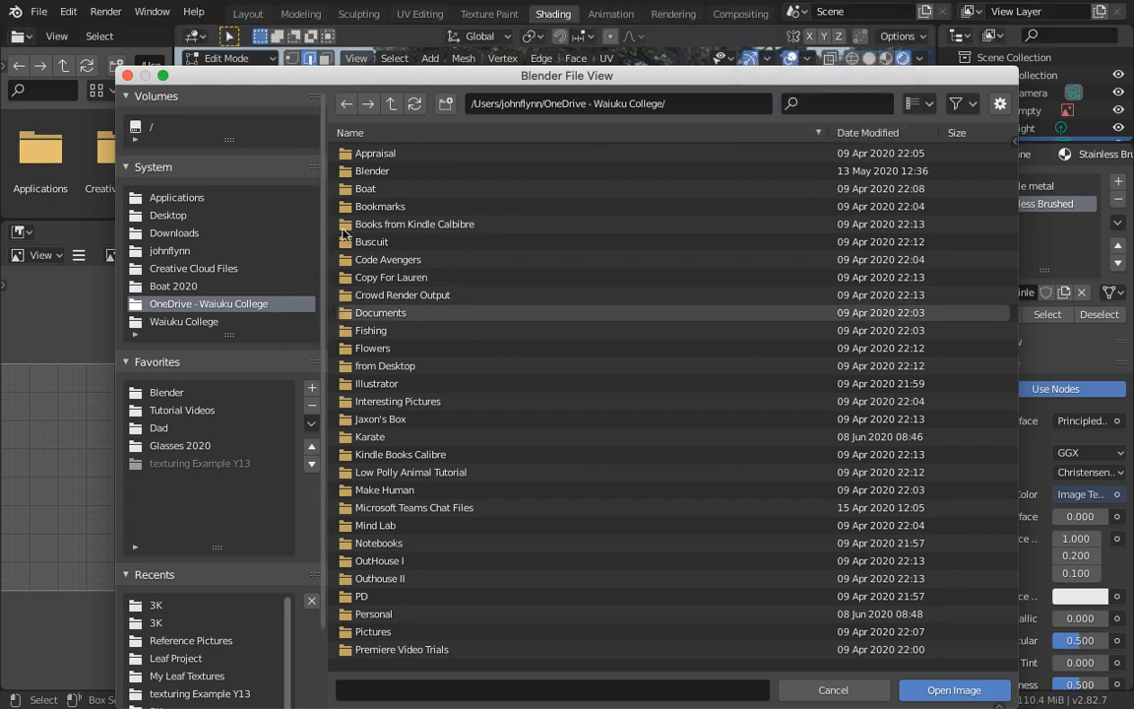
Step: Open the Textures folder inside the Blender folder
{"action": "left_click", "coordinate": [385, 177]}
{"action": "double_click", "coordinate": [385, 178]}
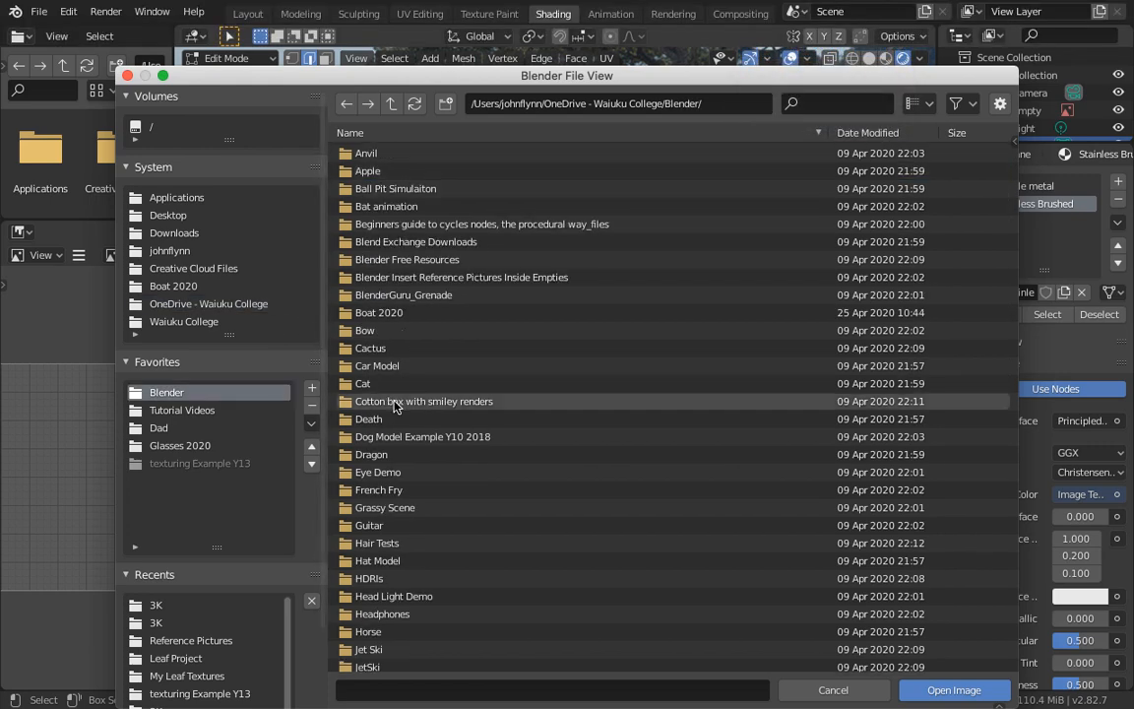
{"action": "scroll", "coordinate": [389, 403], "scroll_direction": "down", "scroll_amount": 5}
{"action": "scroll", "coordinate": [404, 441], "scroll_direction": "down", "scroll_amount": 3}
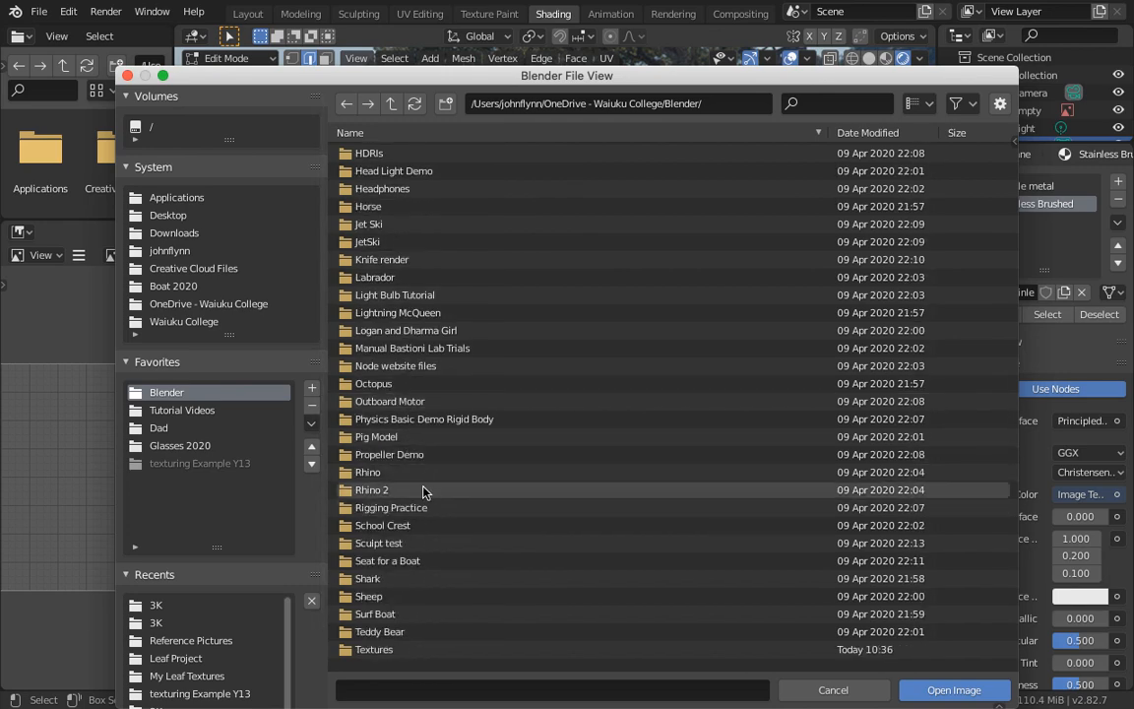
{"action": "scroll", "coordinate": [399, 473], "scroll_direction": "down", "scroll_amount": 4}
{"action": "scroll", "coordinate": [398, 484], "scroll_direction": "down", "scroll_amount": 2}
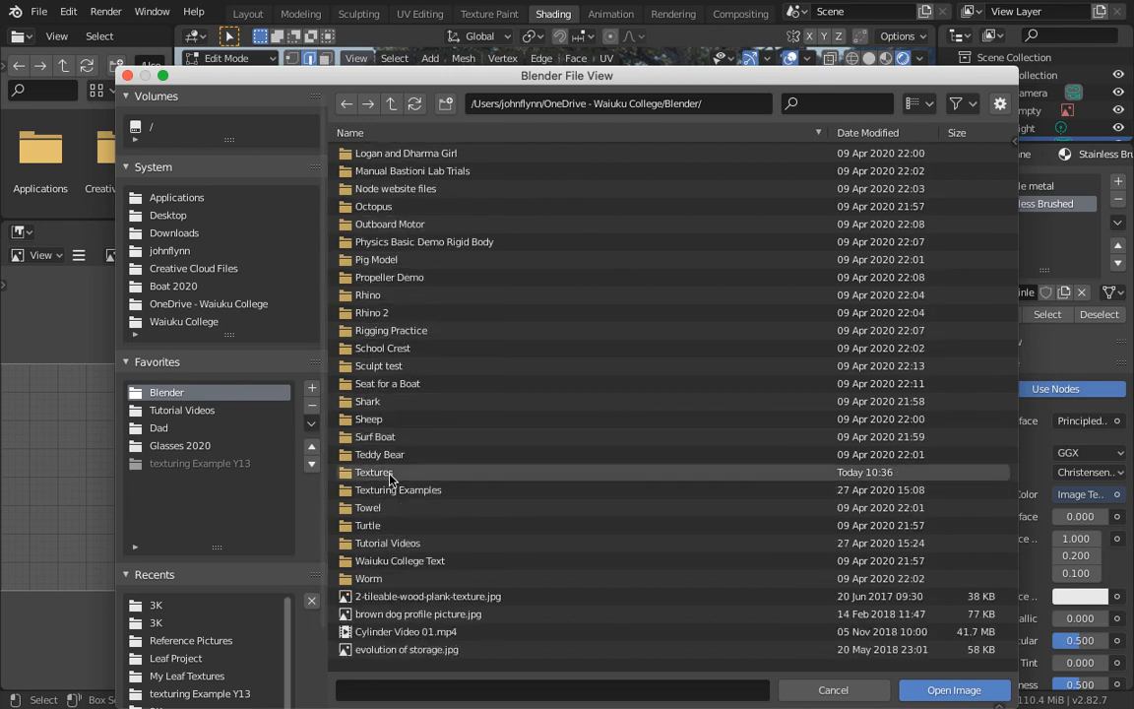
{"action": "double_click", "coordinate": [393, 473]}
Step: Open the MetalStainlessSteelBrushed002 texture folder and bookmark it in the Favorites
{"action": "scroll", "coordinate": [407, 374], "scroll_direction": "down", "scroll_amount": 15}
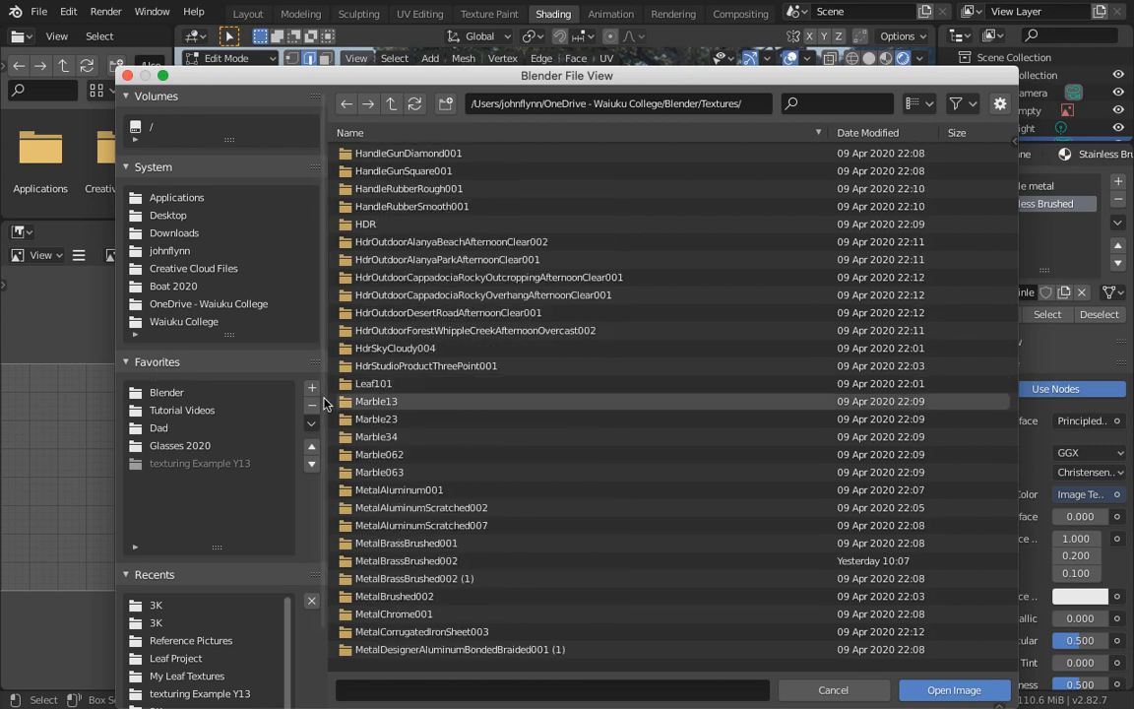
{"action": "scroll", "coordinate": [397, 481], "scroll_direction": "down", "scroll_amount": 3}
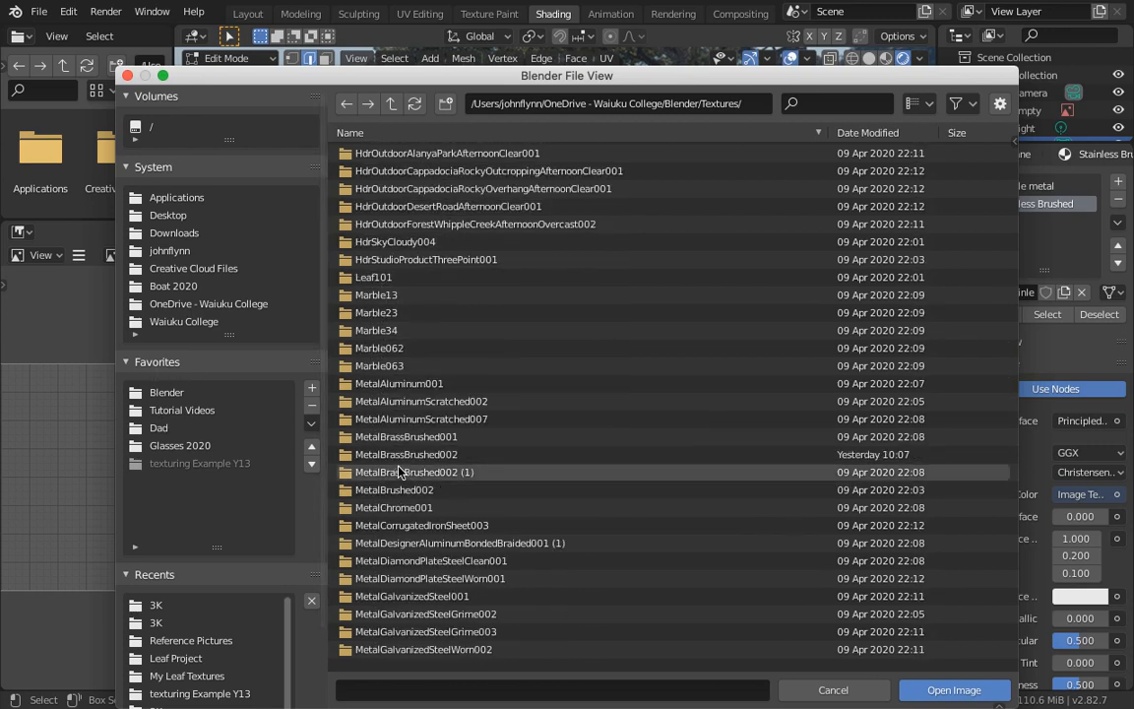
{"action": "scroll", "coordinate": [394, 478], "scroll_direction": "down", "scroll_amount": 7}
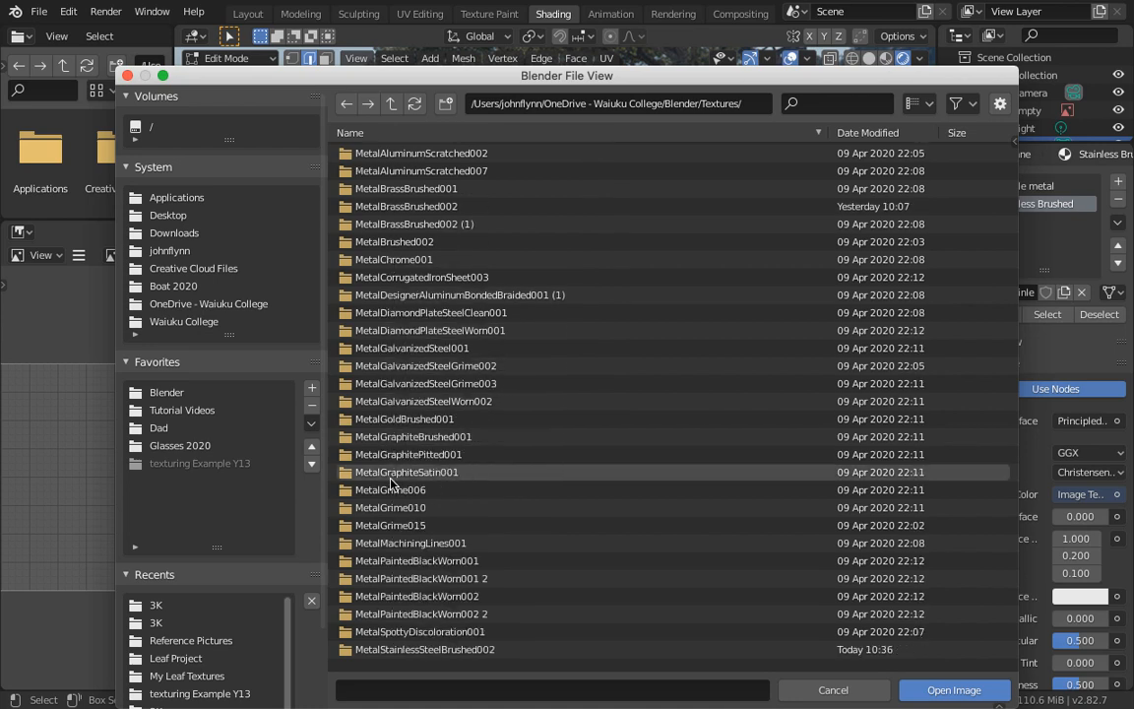
{"action": "scroll", "coordinate": [391, 481], "scroll_direction": "down", "scroll_amount": 6}
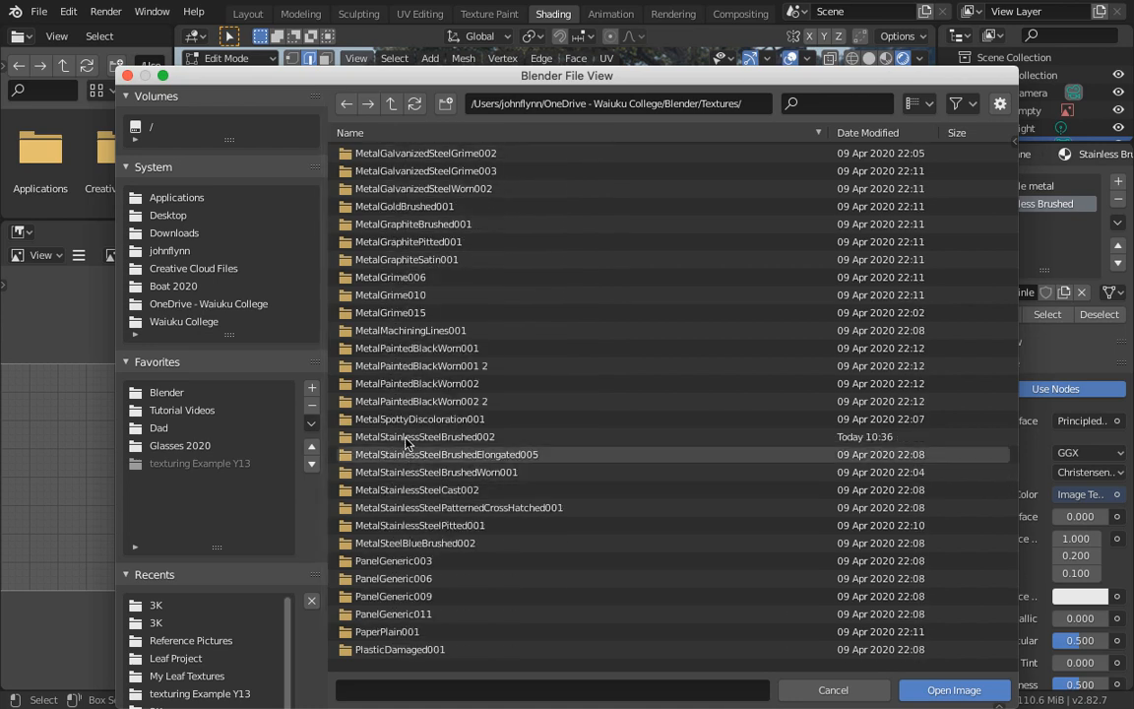
{"action": "left_click", "coordinate": [402, 441]}
{"action": "double_click", "coordinate": [399, 441]}
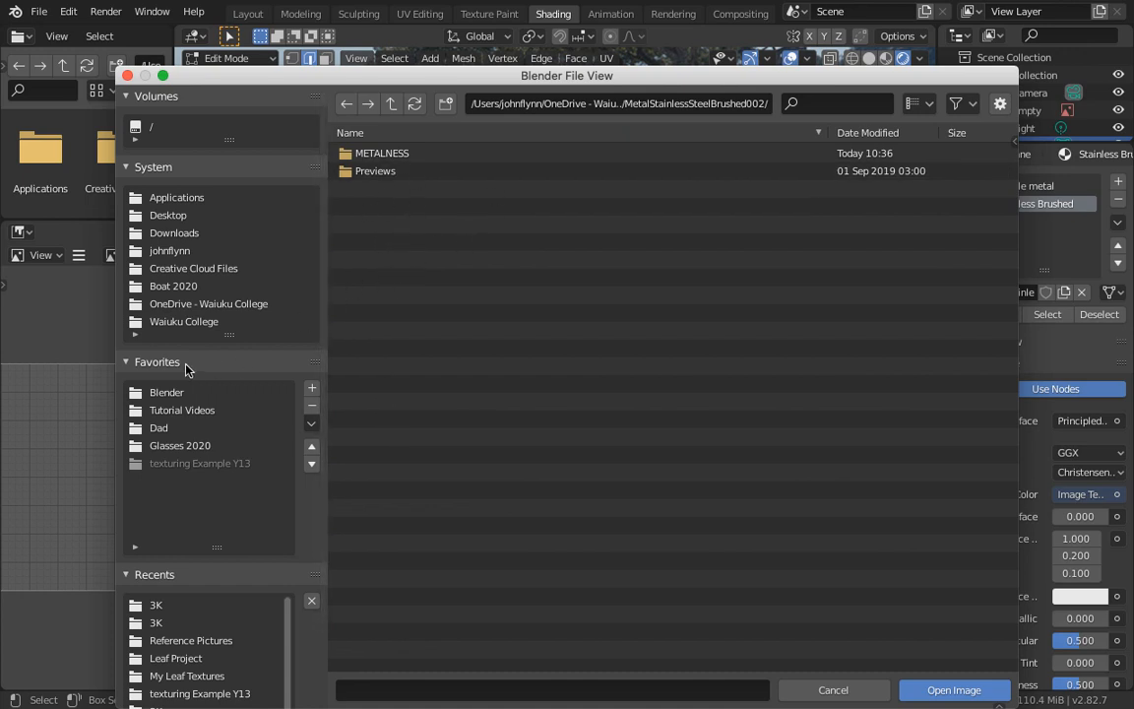
{"action": "left_click", "coordinate": [311, 390]}
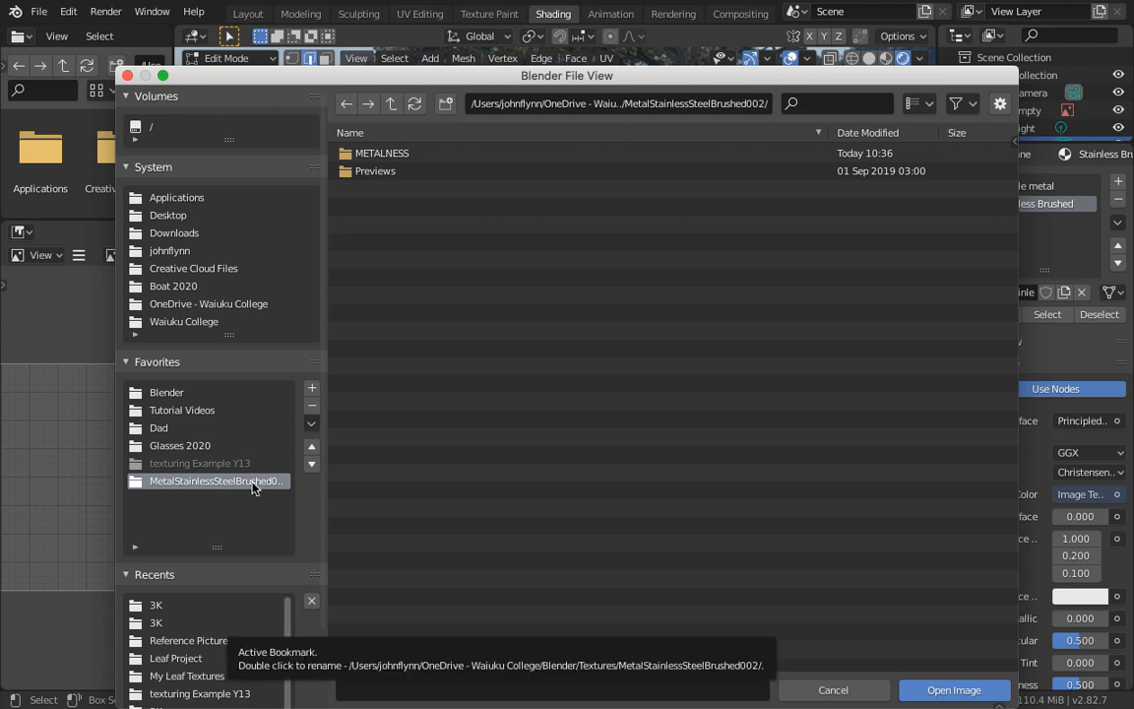
Step: Load MetalStainlessSteelBrushed002_COL_3K_METALNESS.jpg from the METALNESS/3K folder into the Image Texture node and view the blade's surface
{"action": "double_click", "coordinate": [380, 154]}
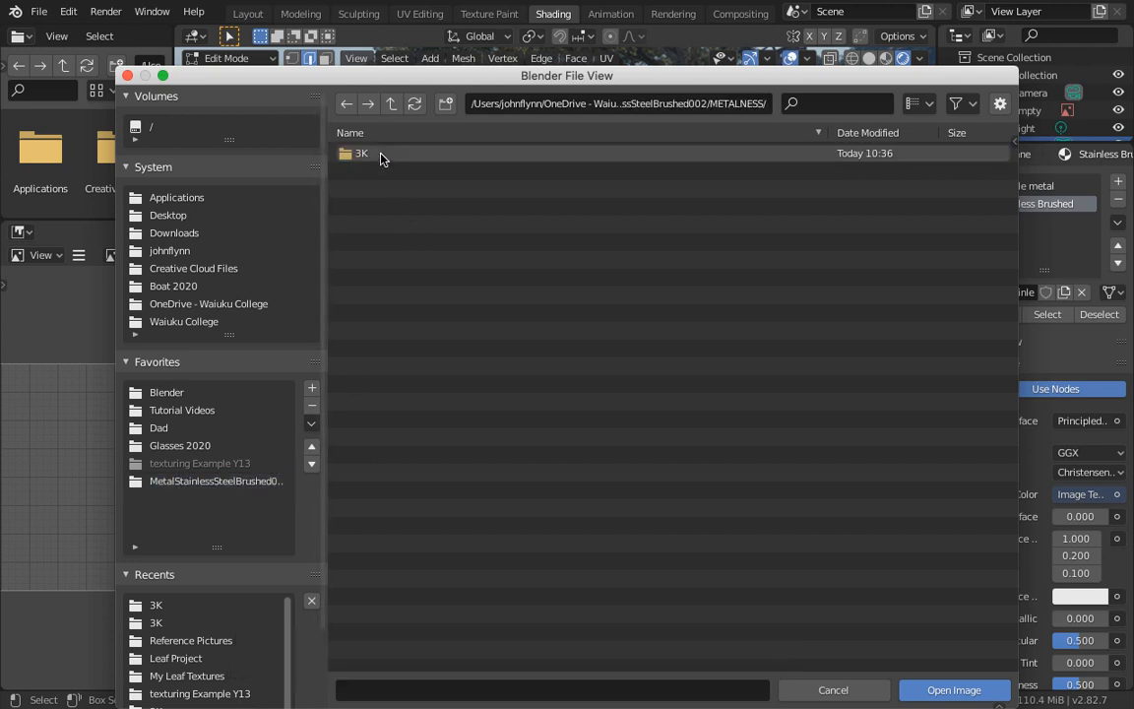
{"action": "double_click", "coordinate": [367, 156]}
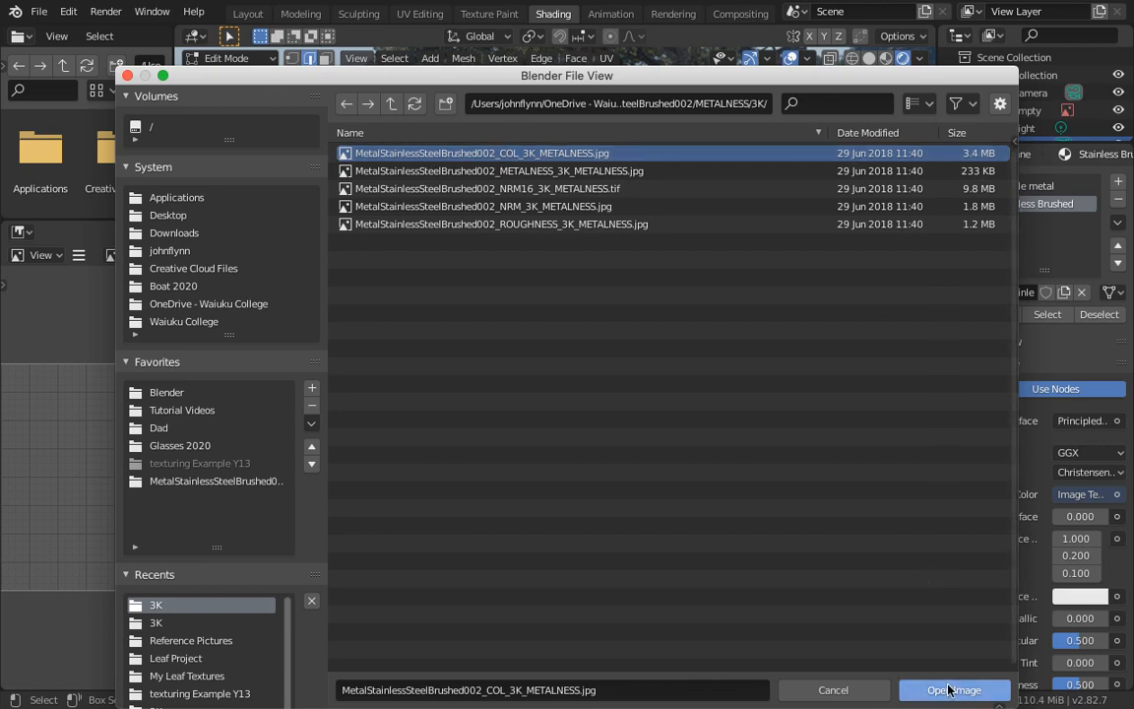
{"action": "left_click", "coordinate": [947, 689]}
{"action": "middle_click_drag", "start_coordinate": [551, 364], "coordinate": [547, 402]}
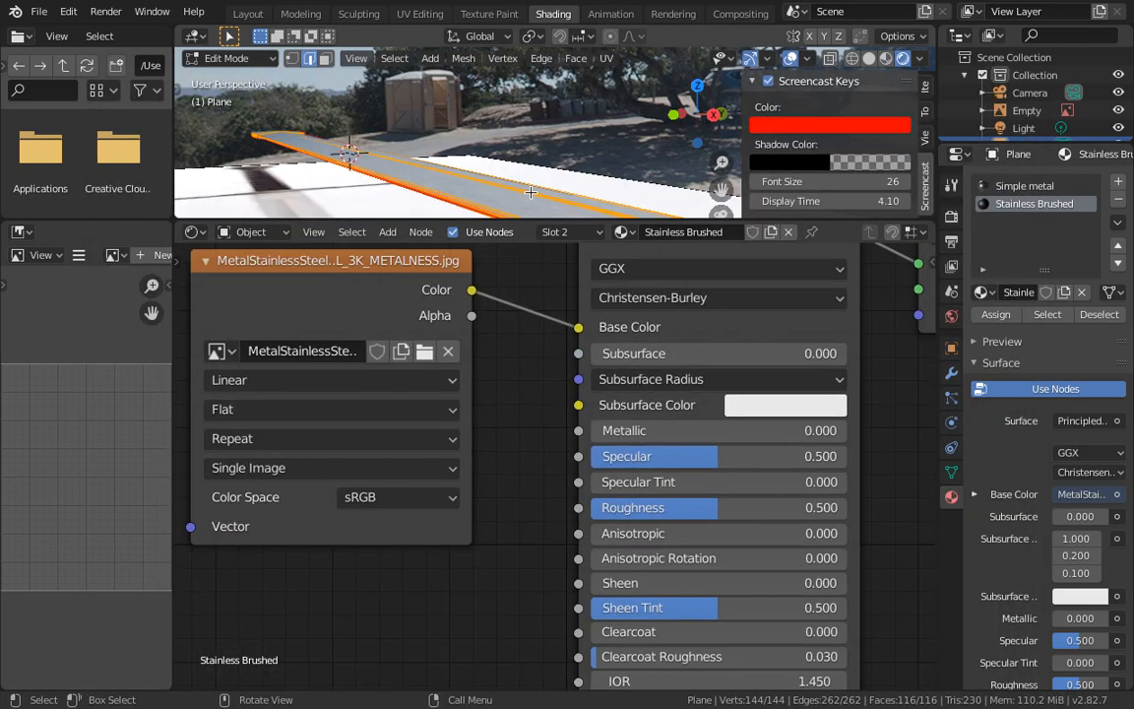
{"action": "mouse_move", "coordinate": [532, 192]}
{"action": "middle_mouse_down"}
{"action": "mouse_move", "coordinate": [526, 207]}
{"action": "mouse_move", "coordinate": [540, 216]}
{"action": "middle_mouse_up"}
{"action": "middle_click_drag", "start_coordinate": [354, 170], "coordinate": [493, 263]}
{"action": "scroll", "coordinate": [514, 279], "scroll_direction": "down", "scroll_amount": 3}
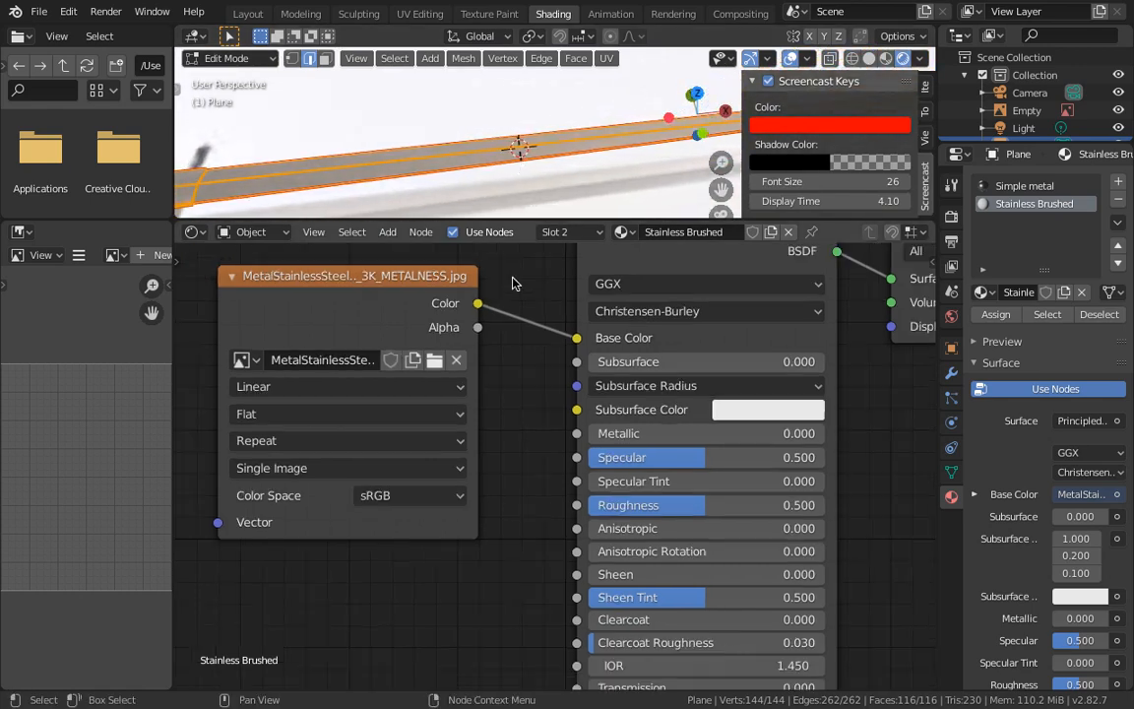
Step: Move the color map's Image Texture node up and away from the Principled BSDF and widen it to show its full file name
{"action": "scroll", "coordinate": [463, 322], "scroll_direction": "down", "scroll_amount": 3, "text": "shift"}
{"action": "middle_click_drag", "start_coordinate": [440, 364], "coordinate": [460, 423]}
{"action": "scroll", "coordinate": [449, 417], "scroll_direction": "down", "scroll_amount": 1}
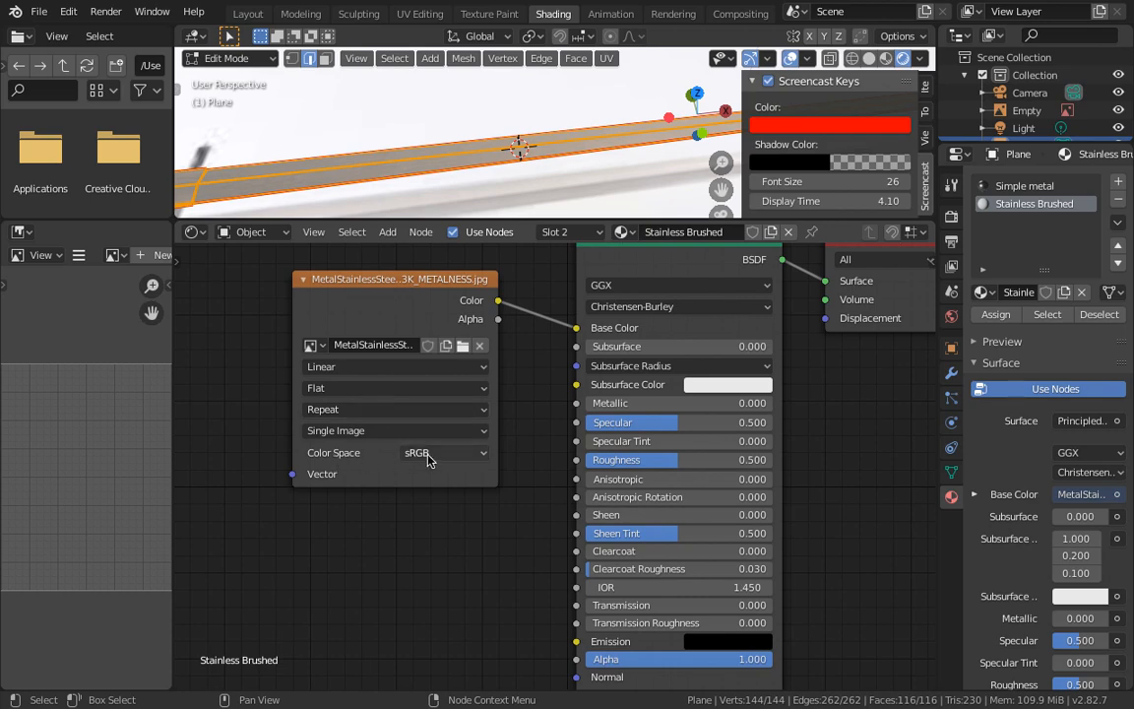
{"action": "left_click_drag", "start_coordinate": [412, 291], "coordinate": [324, 638]}
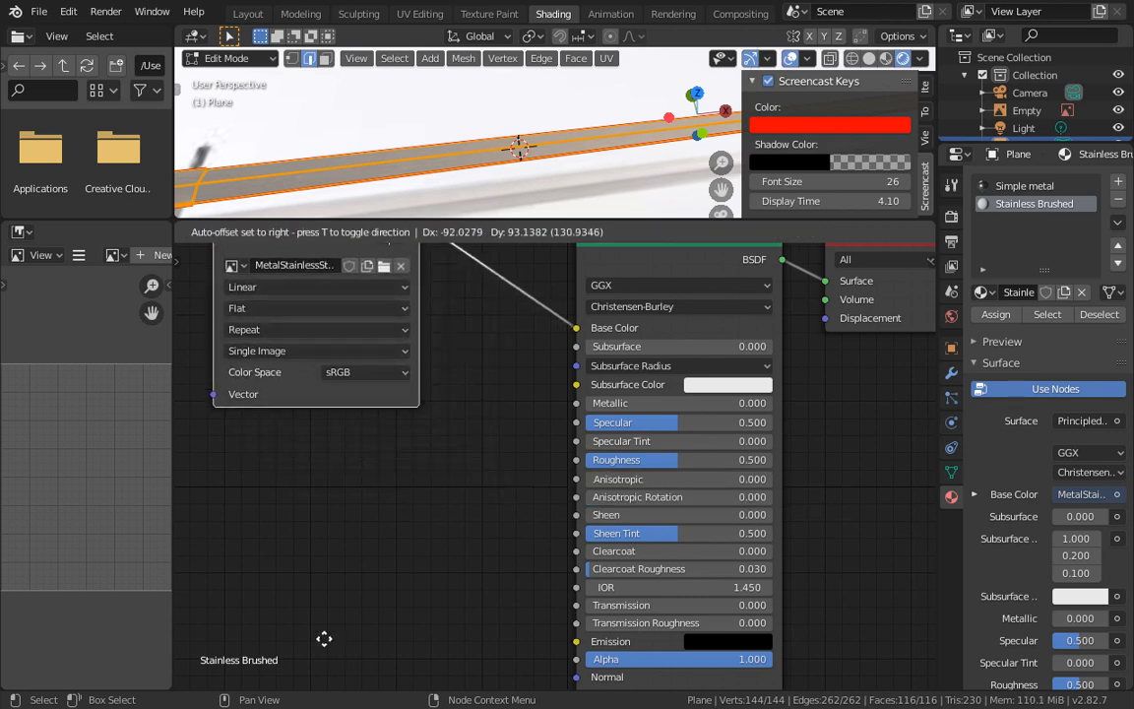
{"action": "scroll", "coordinate": [375, 586], "scroll_direction": "down", "scroll_amount": 2}
{"action": "middle_click_drag", "start_coordinate": [375, 586], "coordinate": [386, 616]}
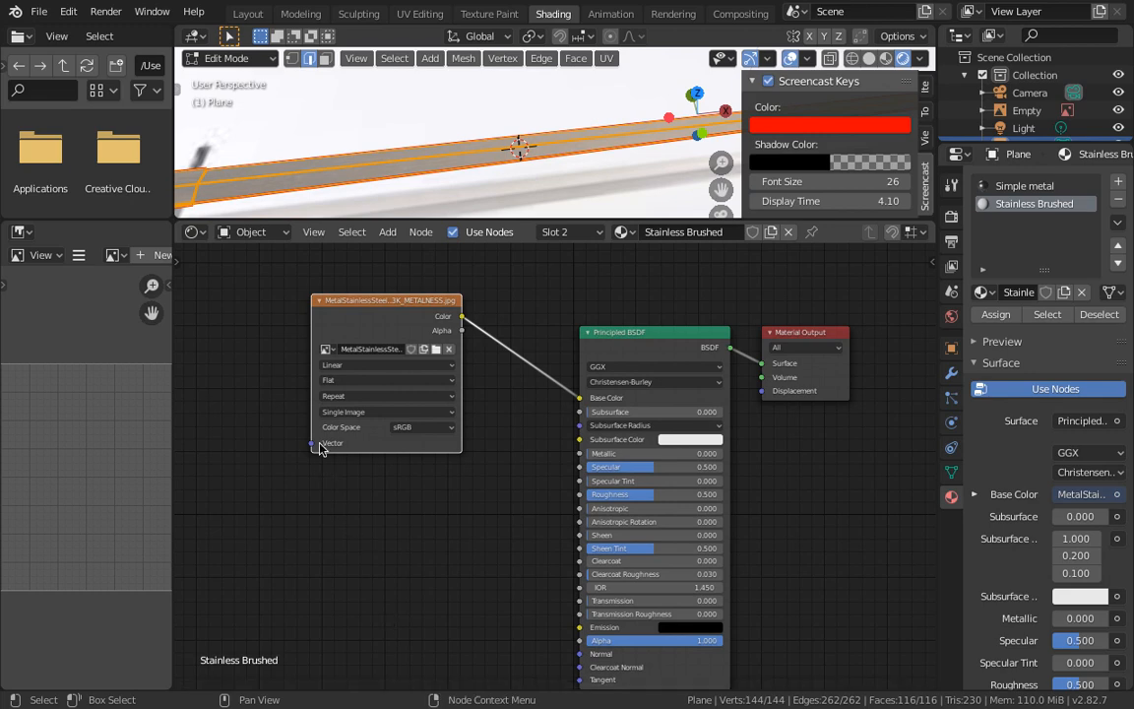
{"action": "left_click_drag", "start_coordinate": [310, 369], "coordinate": [201, 378]}
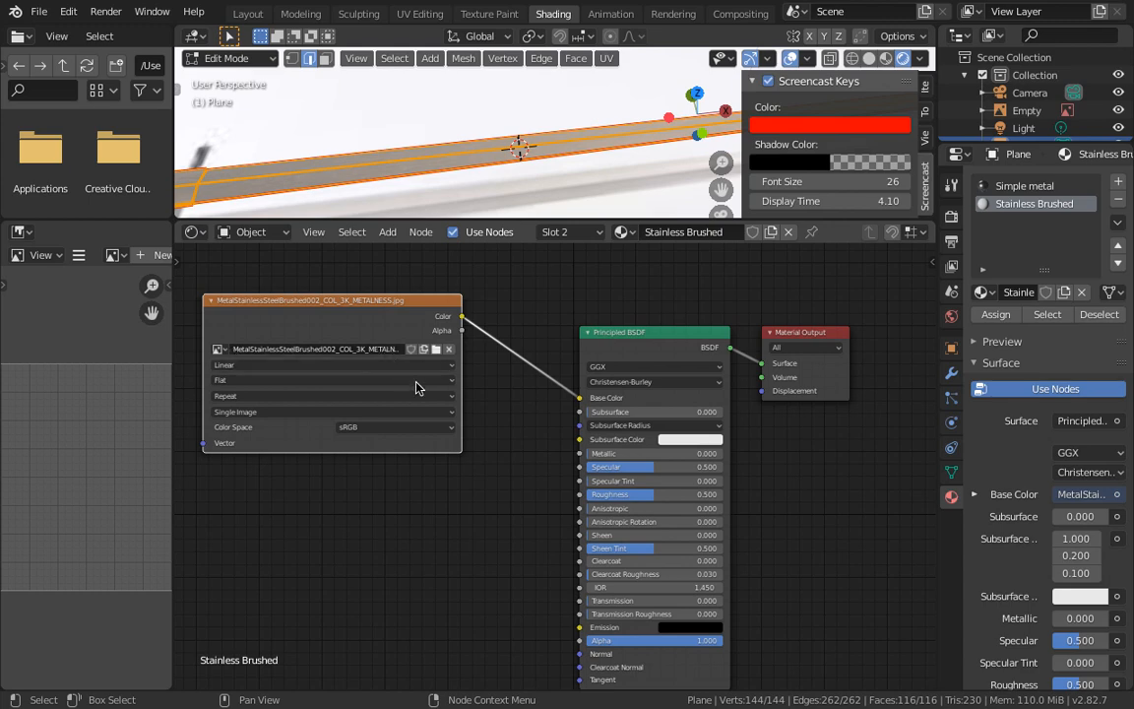
Step: Collapse the color map's Image Texture node and expand it again
{"action": "scroll", "coordinate": [437, 401], "scroll_direction": "up", "scroll_amount": 3}
{"action": "middle_click_drag", "start_coordinate": [417, 403], "coordinate": [595, 505]}
{"action": "scroll", "coordinate": [594, 504], "scroll_direction": "down", "scroll_amount": 1}
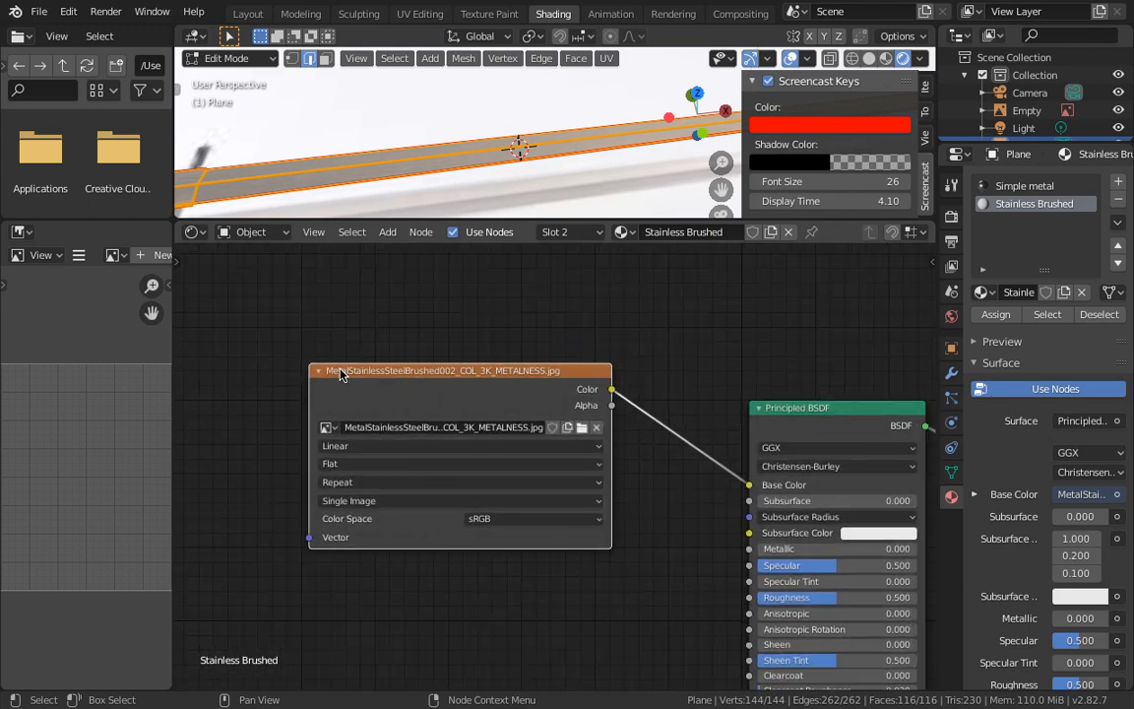
{"action": "left_click", "coordinate": [319, 372]}
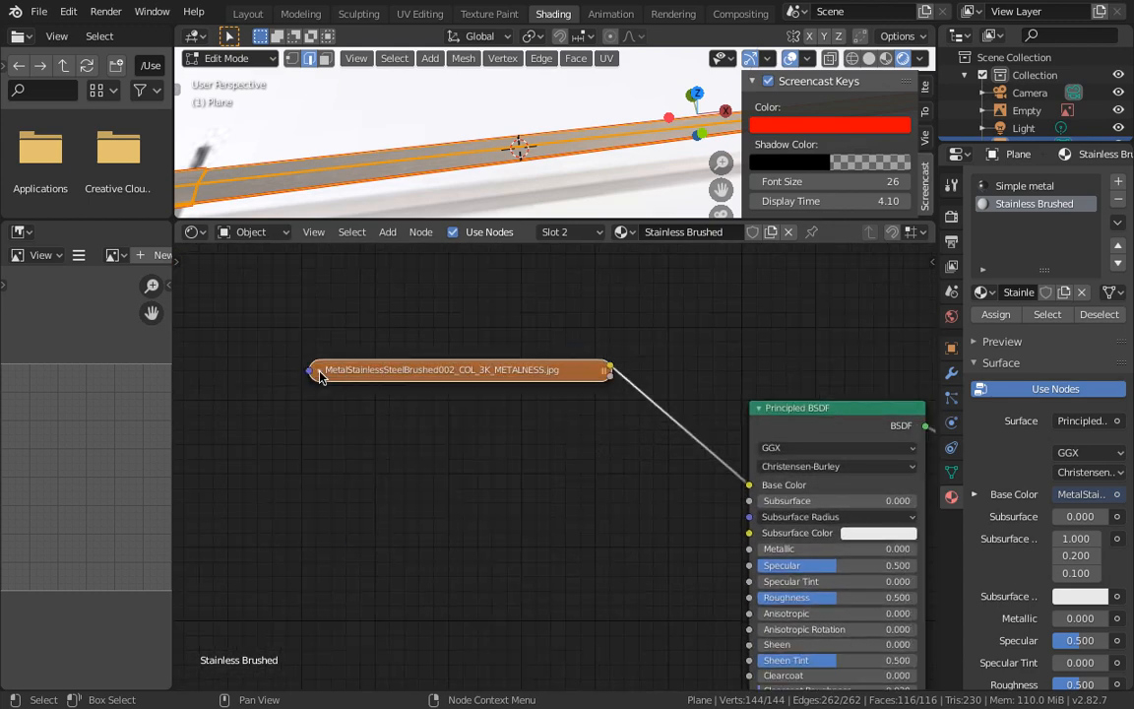
{"action": "left_click", "coordinate": [319, 371]}
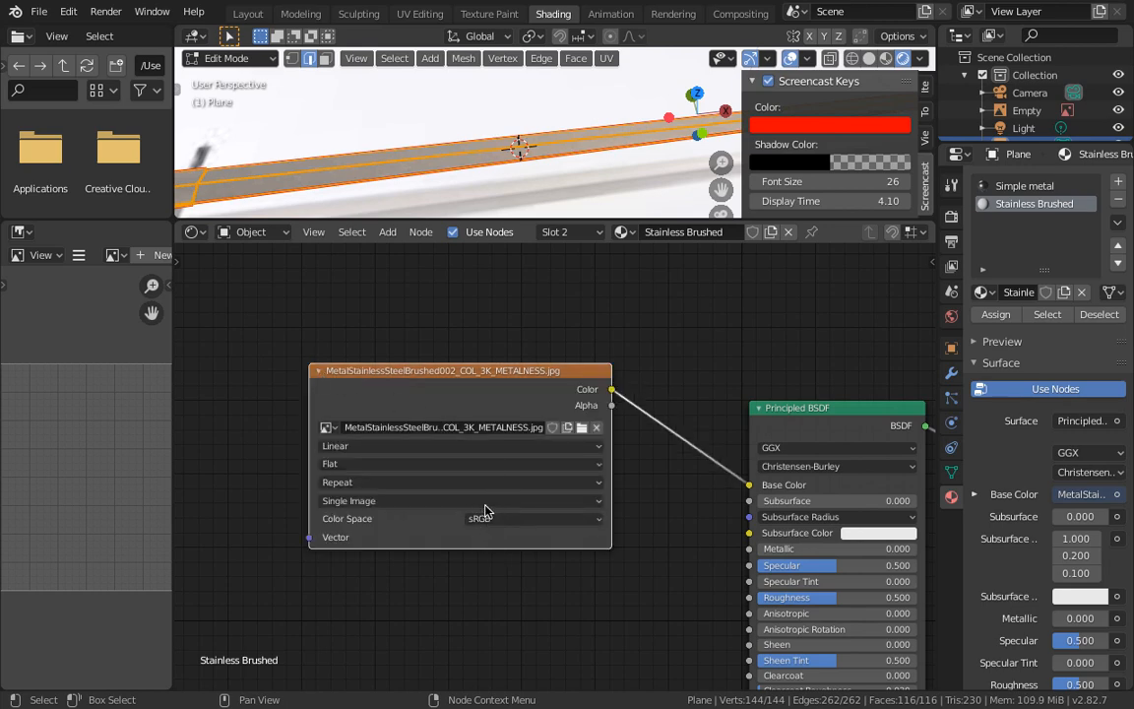
Step: Duplicate the color map's Image Texture node and place the copy directly below the original
{"action": "middle_click_drag", "start_coordinate": [511, 569], "coordinate": [421, 458]}
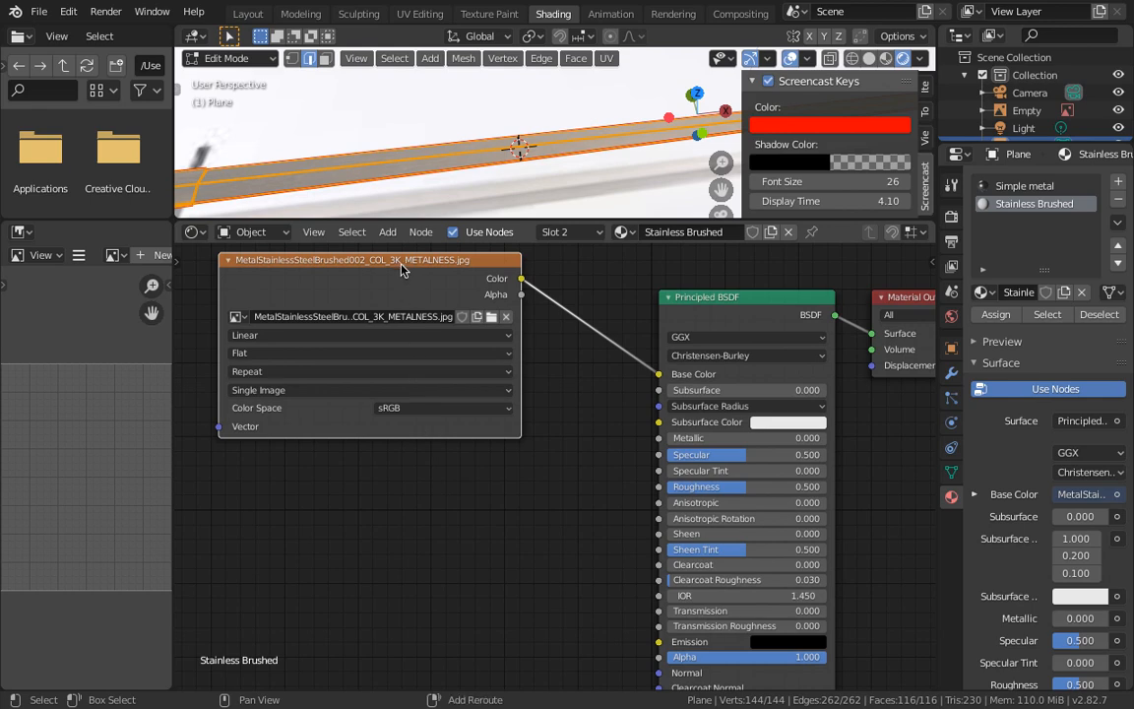
{"action": "key", "text": "shift+d"}
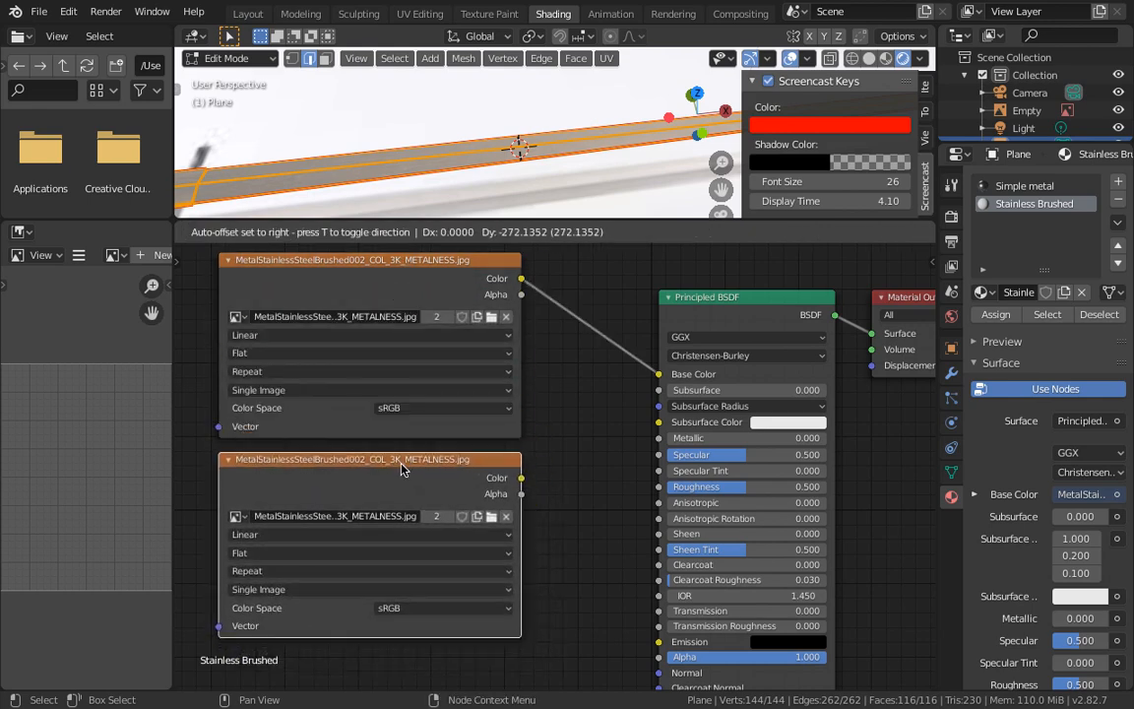
{"action": "left_click", "coordinate": [399, 471]}
Step: Replace the duplicated node's image with MetalStainlessSteelBrushed002_METALNESS_3K_METALNESS.jpg
{"action": "middle_click_drag", "start_coordinate": [527, 475], "coordinate": [557, 397]}
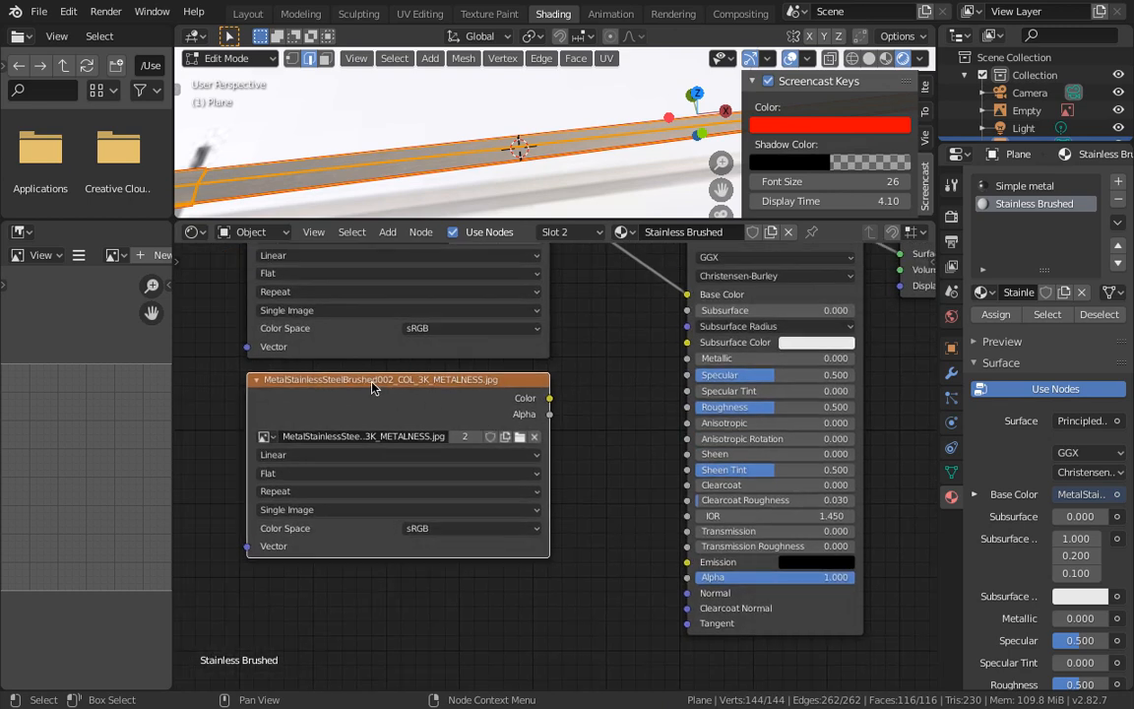
{"action": "scroll", "coordinate": [455, 443], "scroll_direction": "up", "scroll_amount": 2}
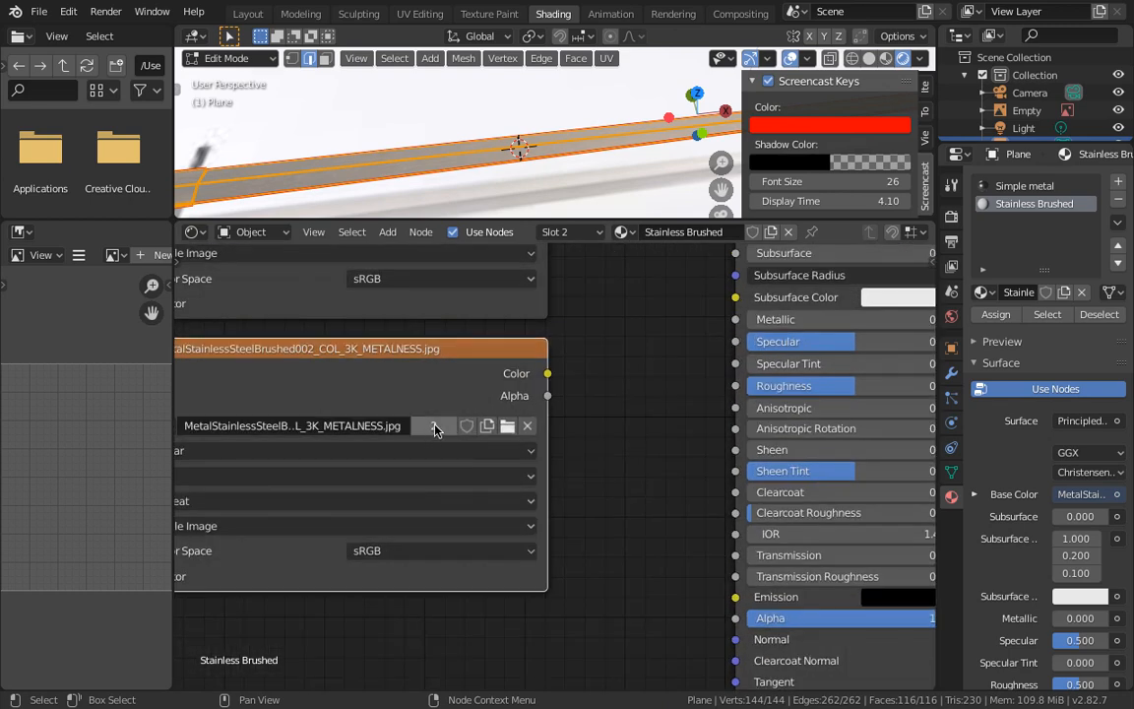
{"action": "scroll", "coordinate": [435, 429], "scroll_direction": "down", "scroll_amount": 1}
{"action": "middle_click_drag", "start_coordinate": [471, 432], "coordinate": [503, 437]}
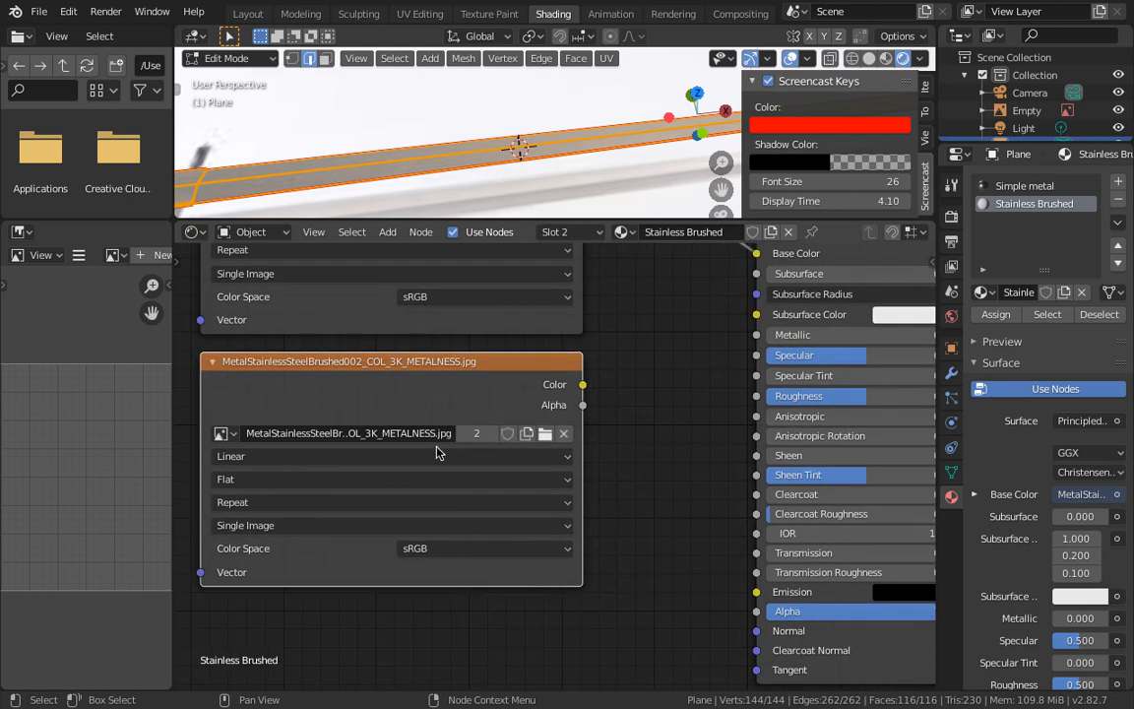
{"action": "left_click", "coordinate": [545, 435]}
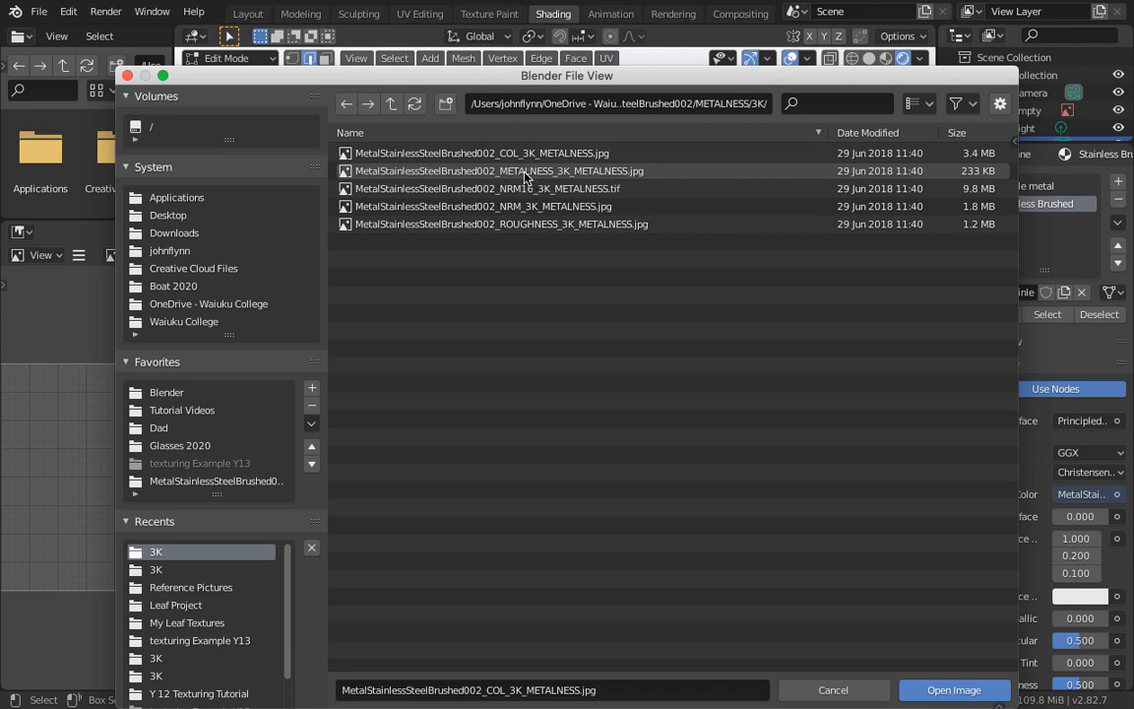
{"action": "left_click", "coordinate": [597, 173]}
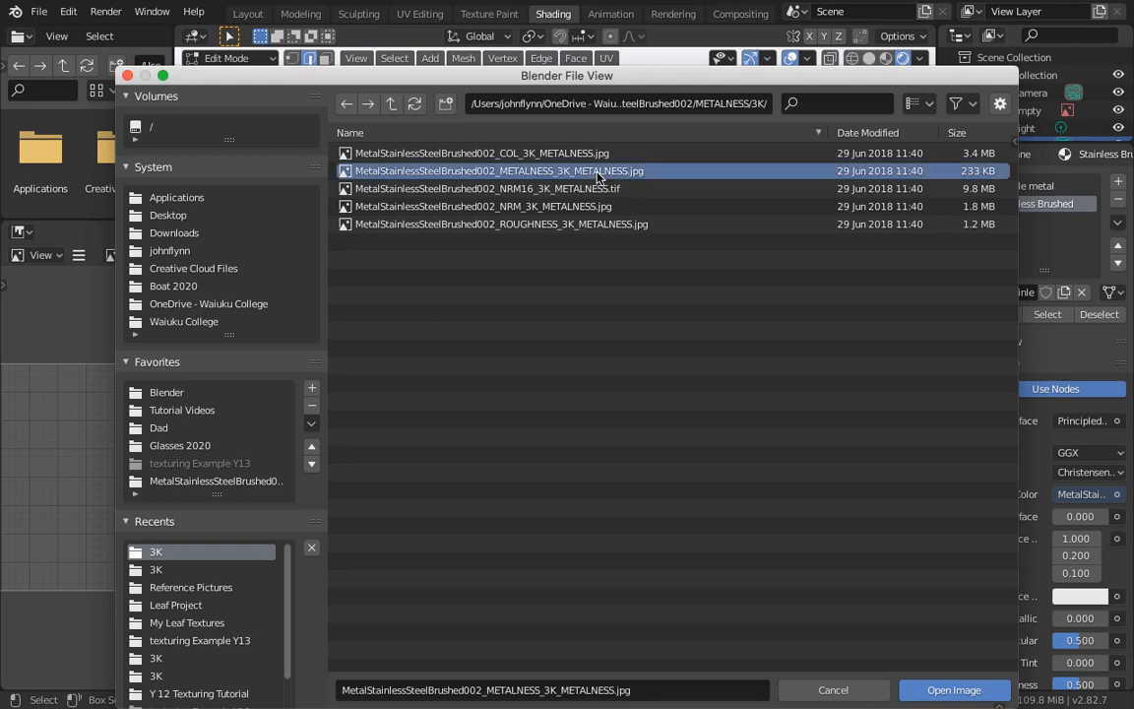
{"action": "left_click", "coordinate": [949, 689]}
{"action": "middle_click_drag", "start_coordinate": [662, 446], "coordinate": [557, 509]}
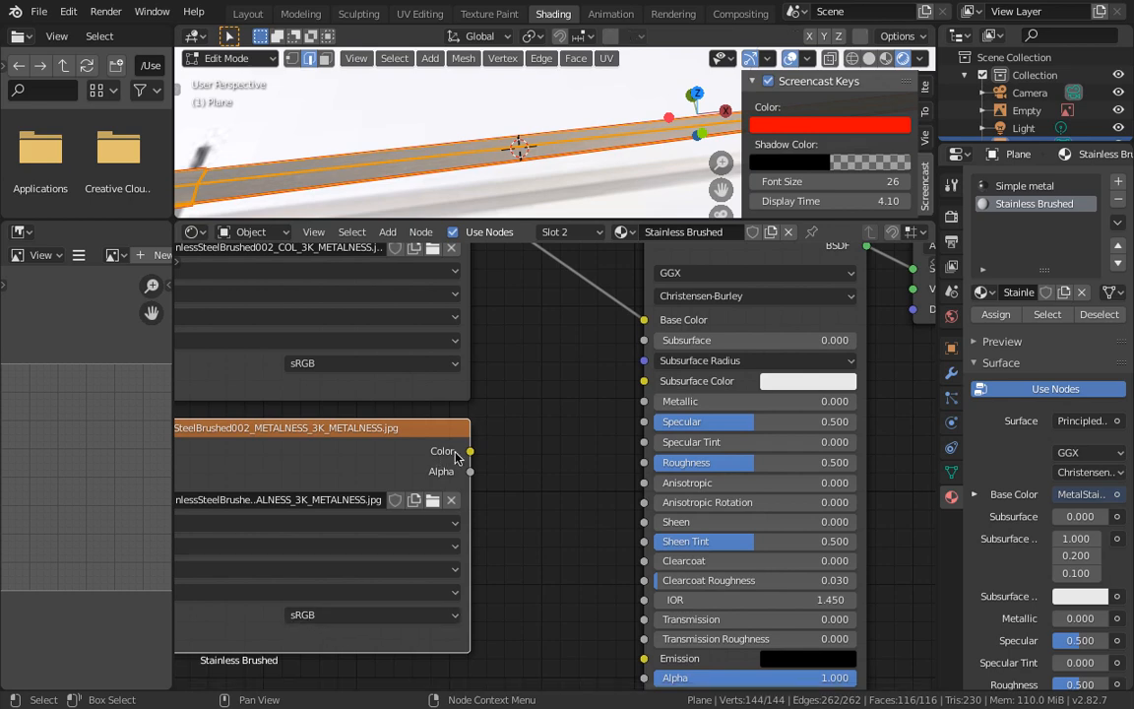
Step: Connect the metalness map's Color output to the Principled BSDF's Metallic input and hide the 3D viewport's sidebar
{"action": "left_click_drag", "start_coordinate": [471, 455], "coordinate": [646, 404]}
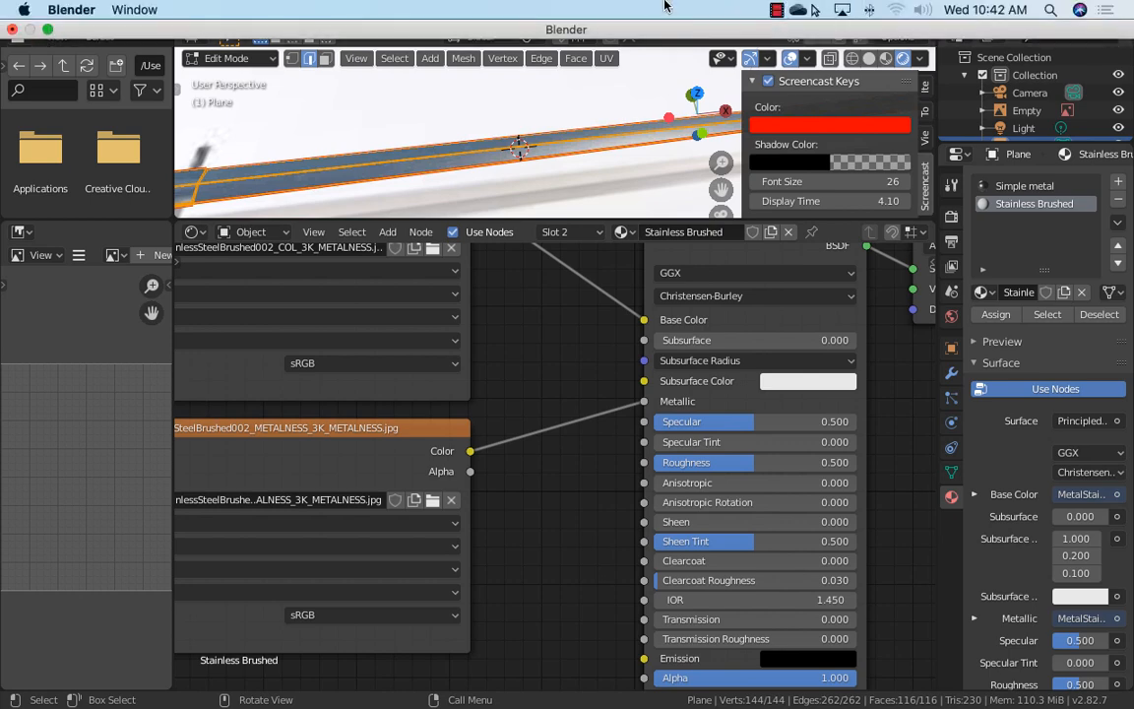
{"action": "left_click", "coordinate": [776, 11]}
{"action": "left_click", "coordinate": [792, 46]}
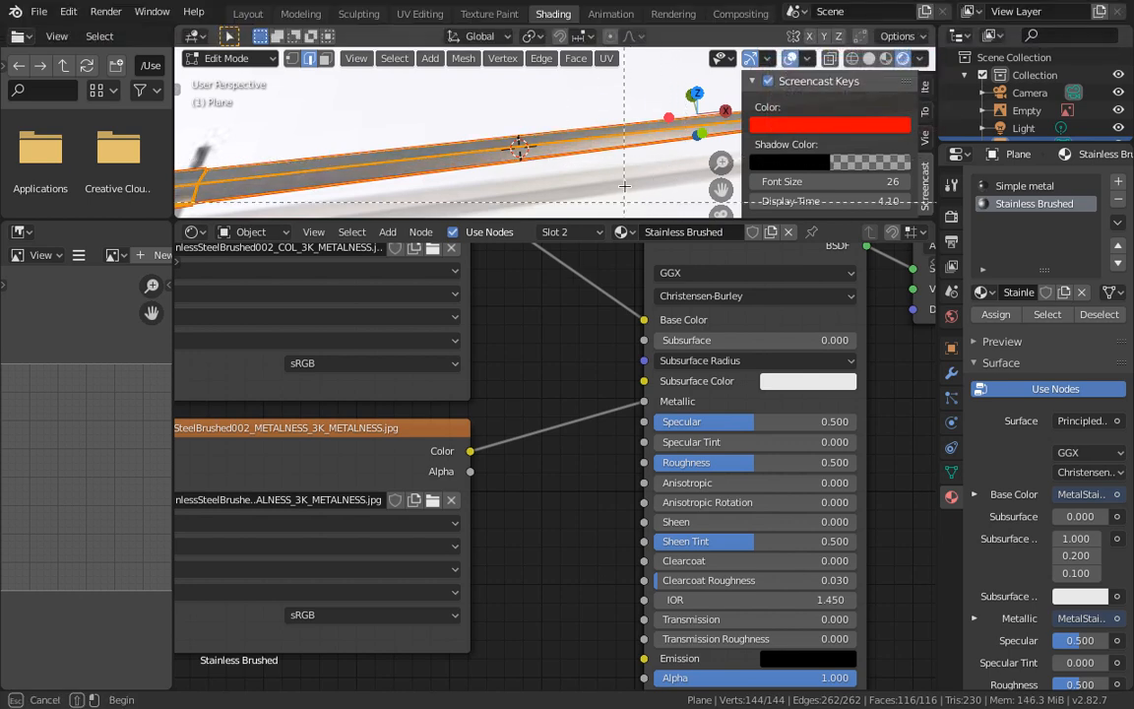
{"action": "key", "text": "n"}
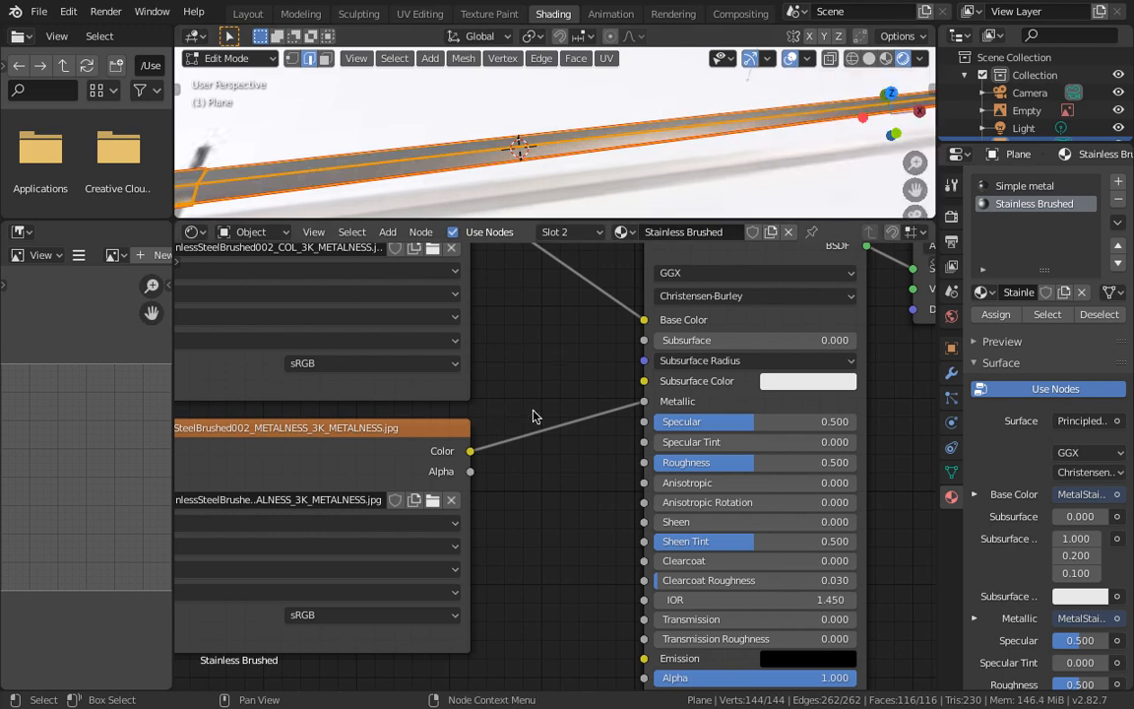
{"action": "scroll", "coordinate": [533, 416], "scroll_direction": "down", "scroll_amount": 2}
{"action": "scroll", "coordinate": [532, 415], "scroll_direction": "left", "scroll_amount": 3}
{"action": "scroll", "coordinate": [552, 438], "scroll_direction": "up", "scroll_amount": 2}
{"action": "scroll", "coordinate": [551, 438], "scroll_direction": "right", "scroll_amount": 3}
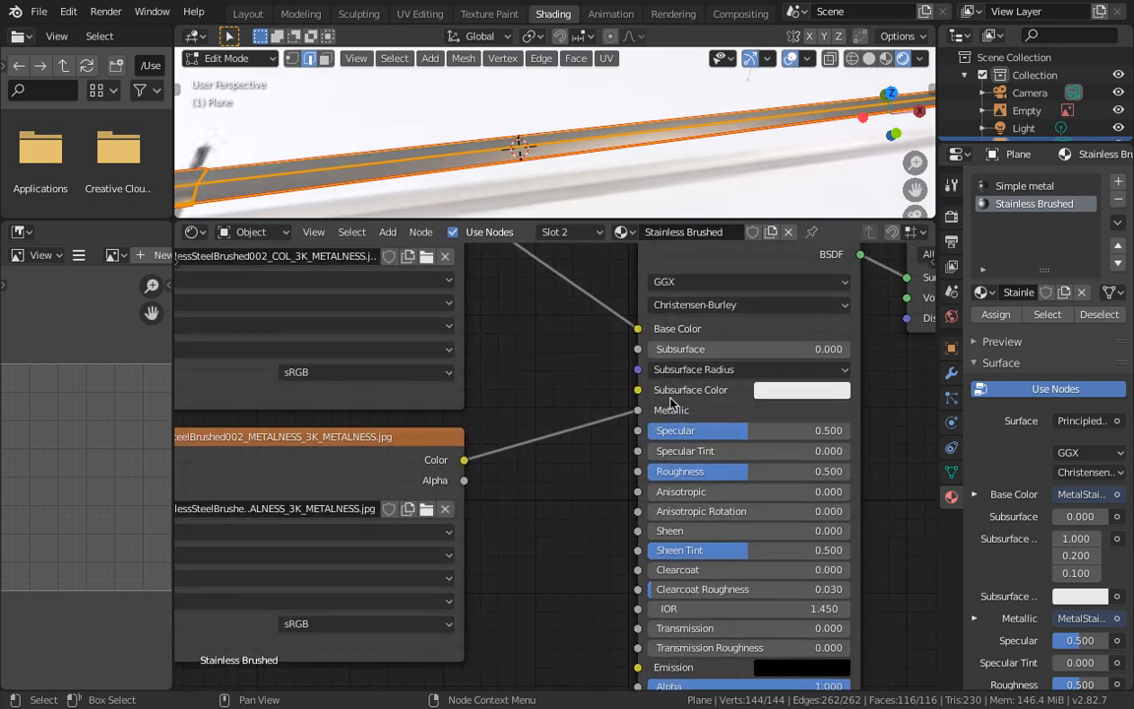
{"action": "scroll", "coordinate": [522, 168], "scroll_direction": "right", "scroll_amount": 5}
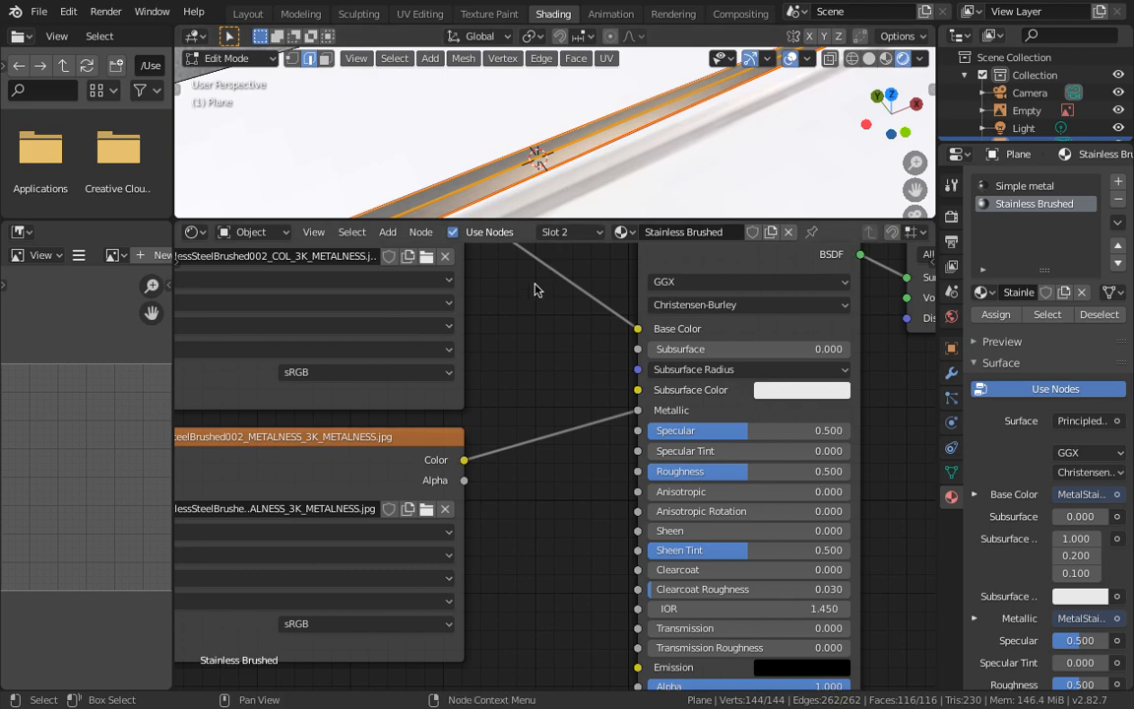
{"action": "scroll", "coordinate": [546, 365], "scroll_direction": "down", "scroll_amount": 4}
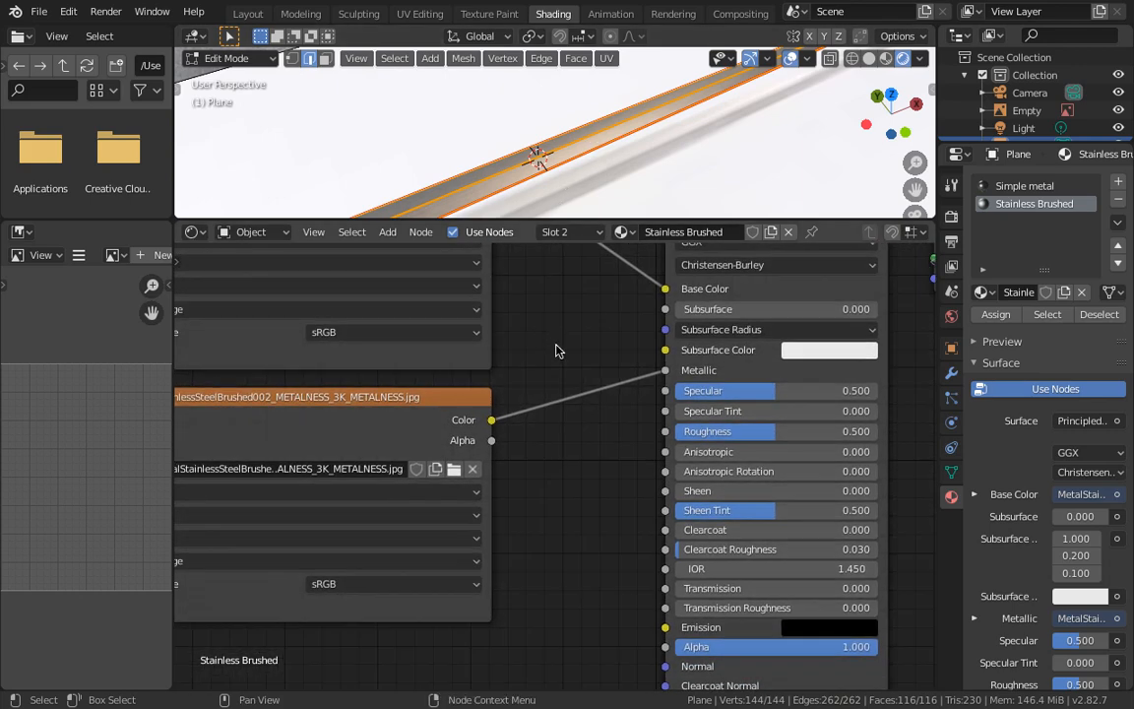
{"action": "scroll", "coordinate": [484, 465], "scroll_direction": "up", "scroll_amount": 4}
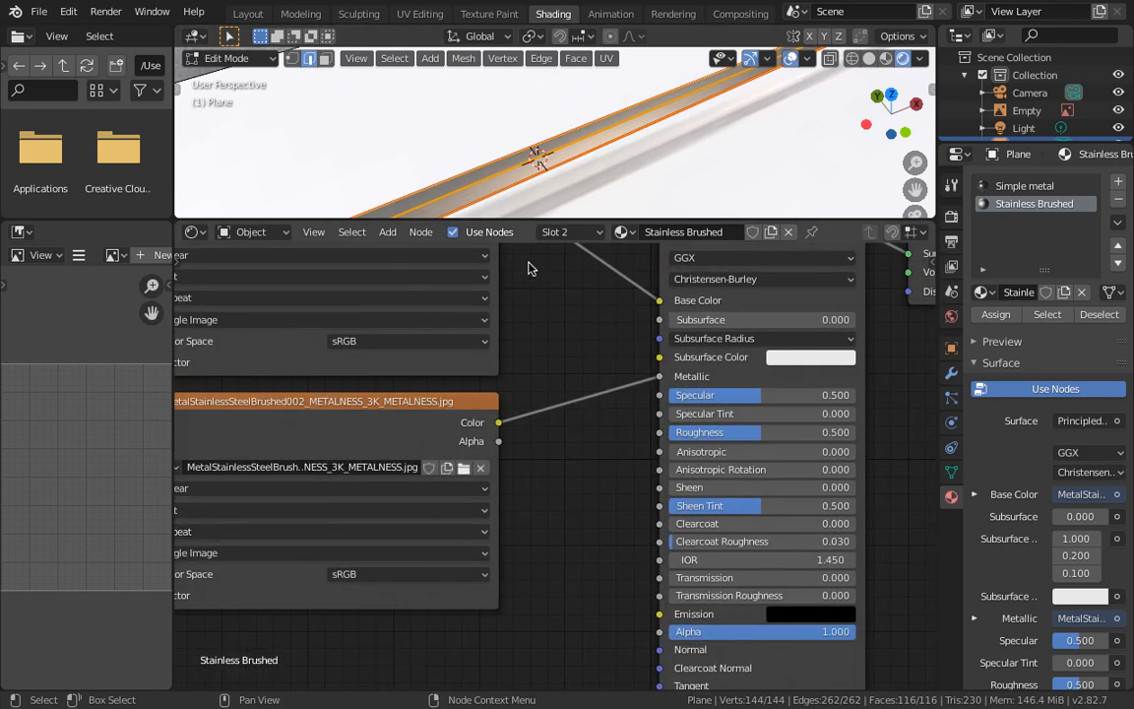
Step: Switch the scene's render engine to Cycles for the blade's rendered preview
{"action": "mouse_move", "coordinate": [649, 109]}
{"action": "middle_mouse_down"}
{"action": "mouse_move", "coordinate": [571, 187]}
{"action": "mouse_move", "coordinate": [583, 181]}
{"action": "middle_mouse_up"}
{"action": "key", "text": "z"}
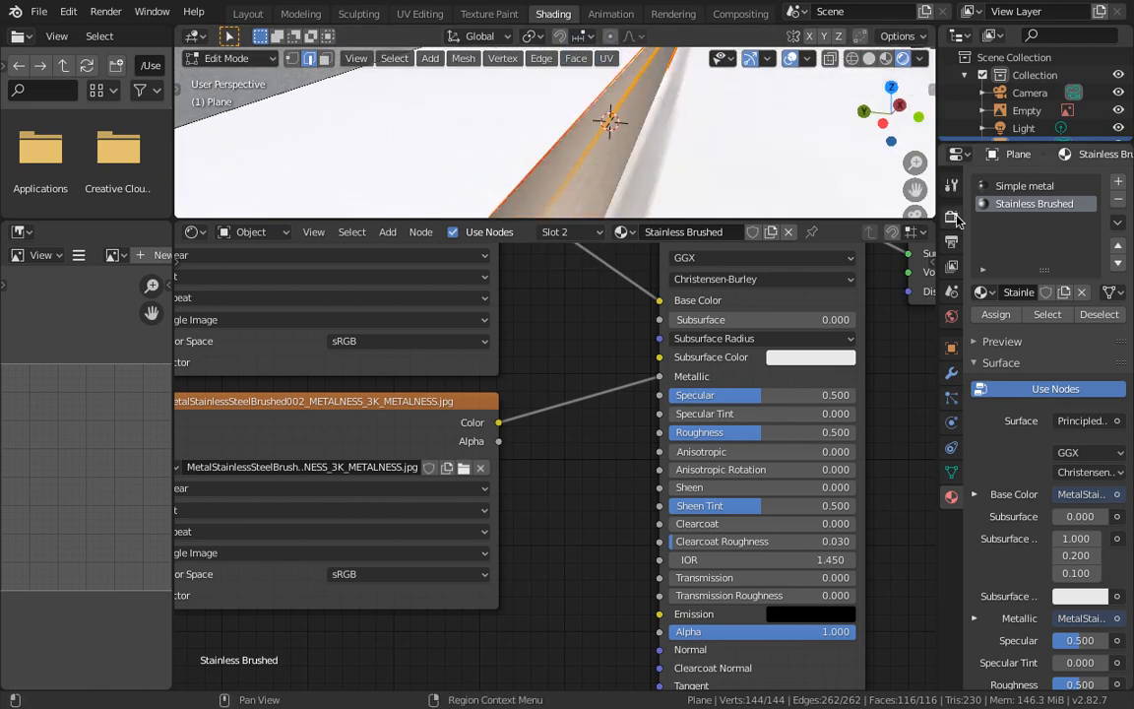
{"action": "left_click", "coordinate": [951, 186]}
{"action": "left_click", "coordinate": [951, 216]}
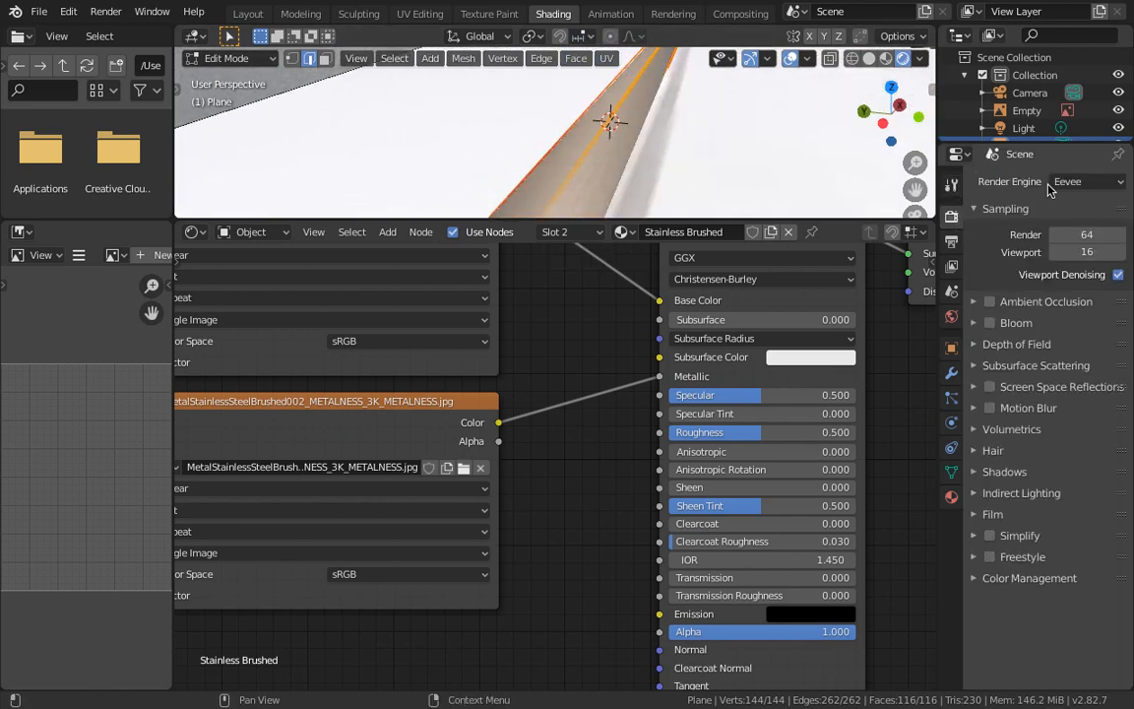
{"action": "left_click", "coordinate": [1081, 181]}
{"action": "left_click", "coordinate": [1061, 241]}
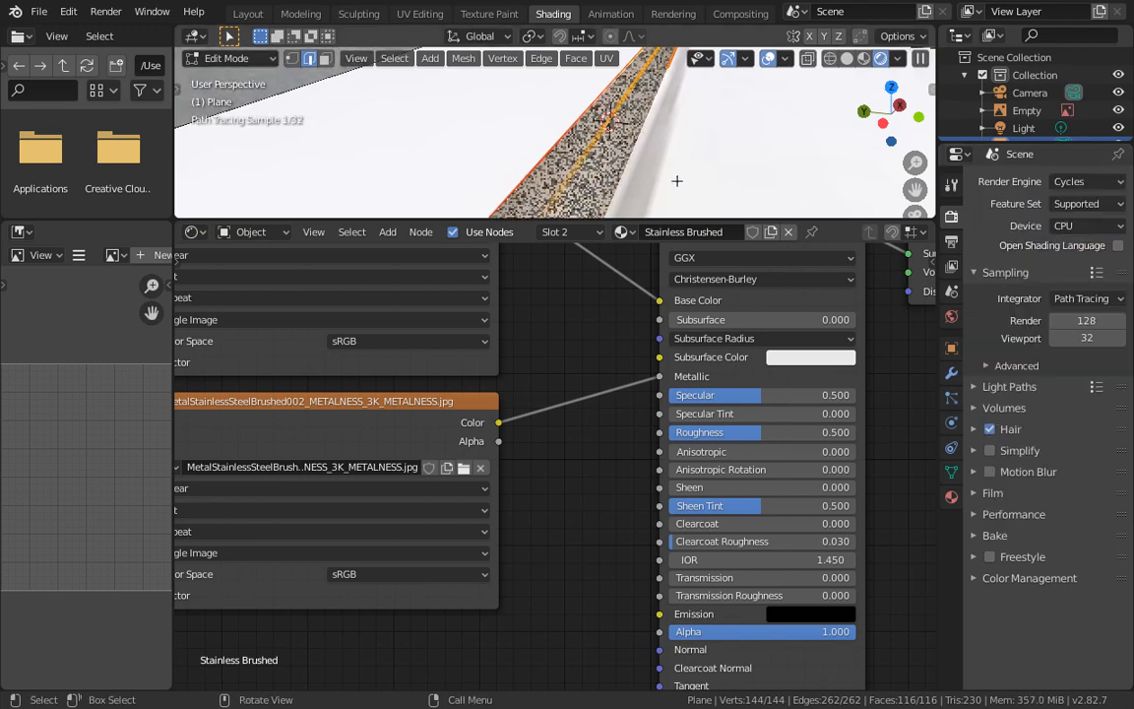
{"action": "middle_click_drag", "start_coordinate": [656, 183], "coordinate": [585, 188]}
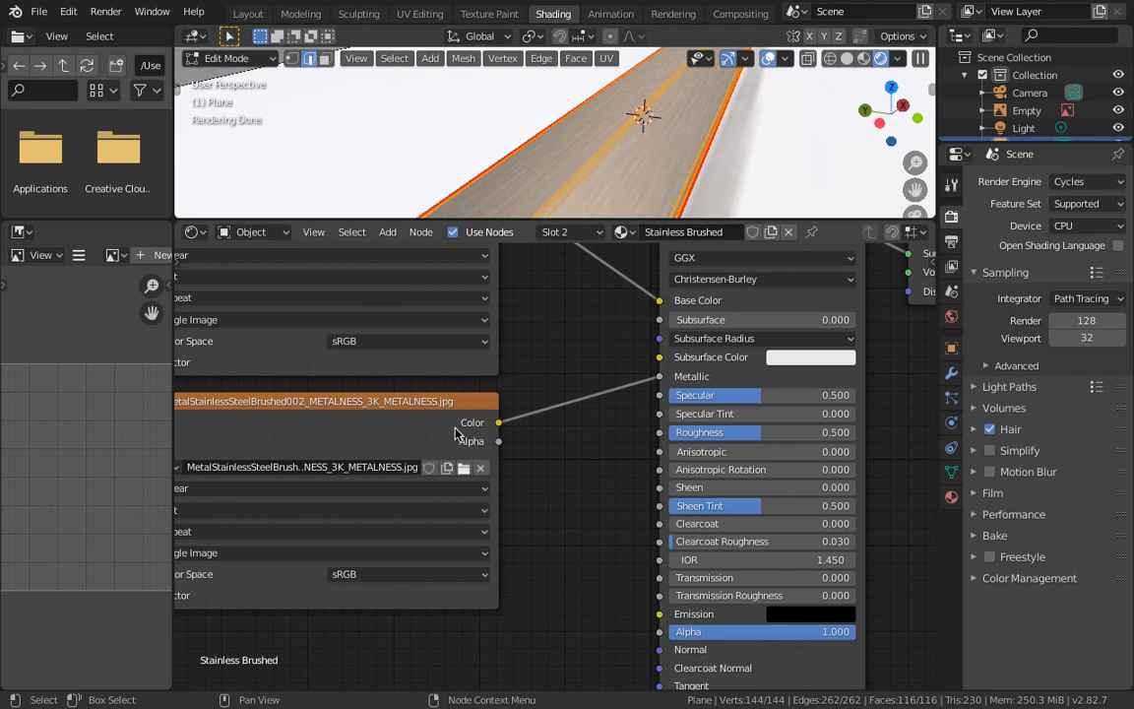
Step: Set the metalness map's Image Texture color space to Non-Color
{"action": "left_click", "coordinate": [363, 575]}
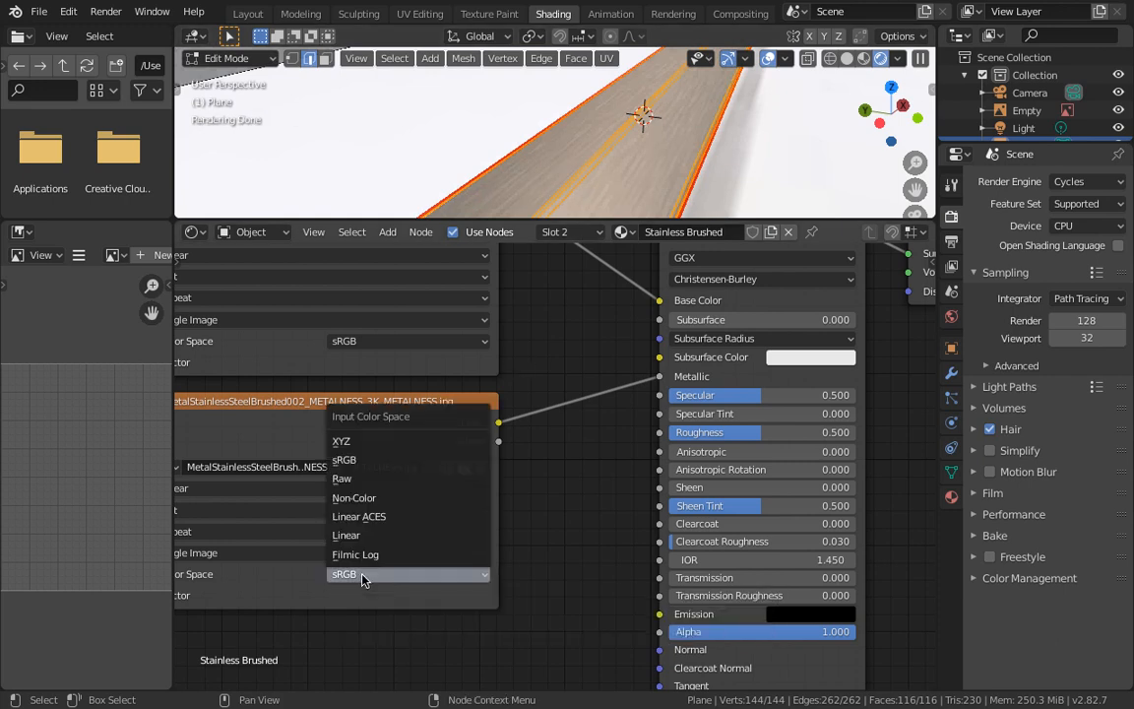
{"action": "left_click", "coordinate": [384, 502]}
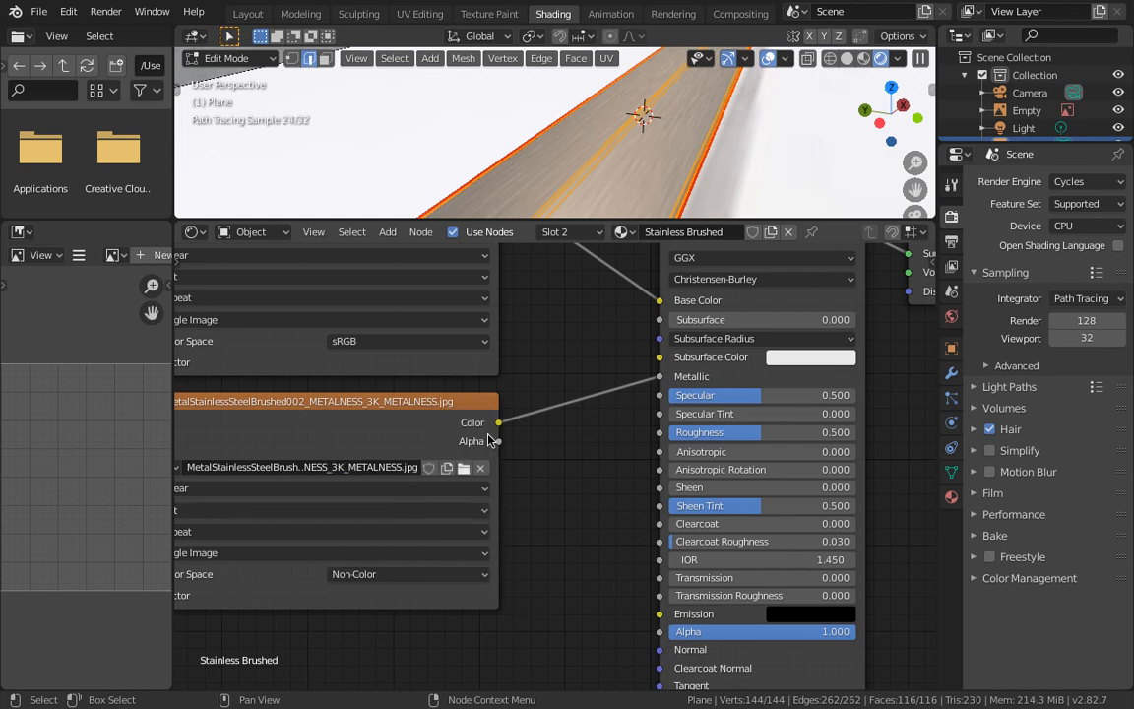
Step: Move the color and metalness Image Texture nodes together upward and farther away from the Principled BSDF
{"action": "scroll", "coordinate": [554, 466], "scroll_direction": "down", "scroll_amount": 3}
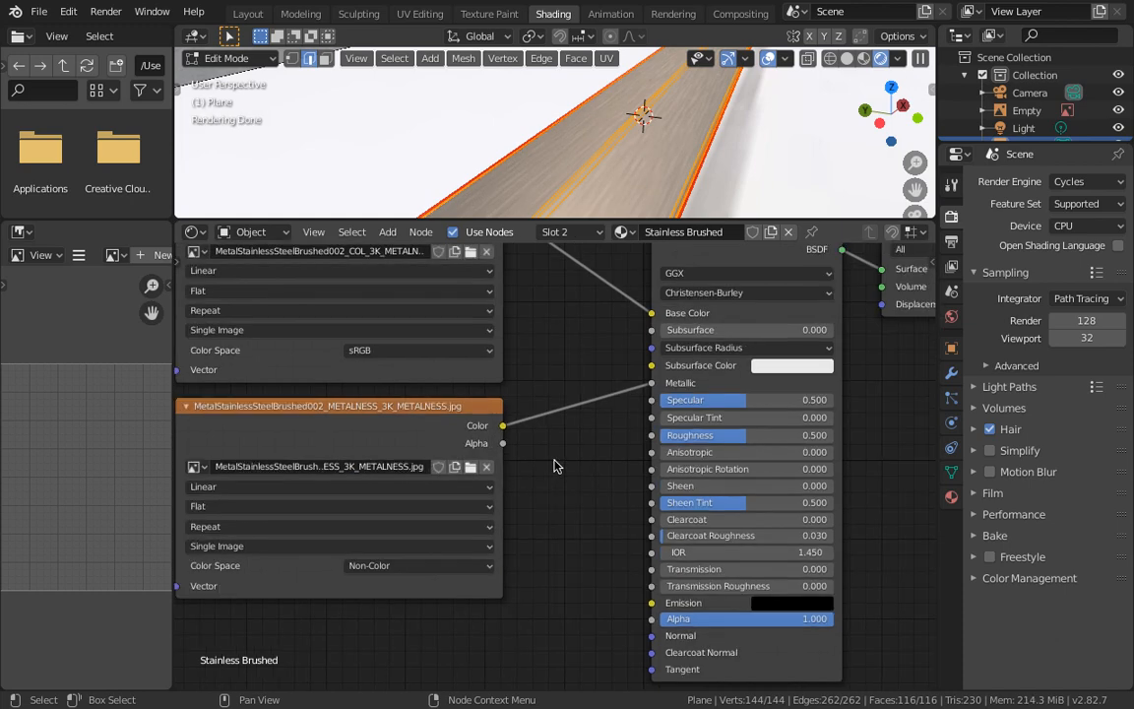
{"action": "middle_click_drag", "start_coordinate": [555, 466], "coordinate": [546, 394], "text": "shift"}
{"action": "scroll", "coordinate": [612, 478], "scroll_direction": "down", "scroll_amount": 3}
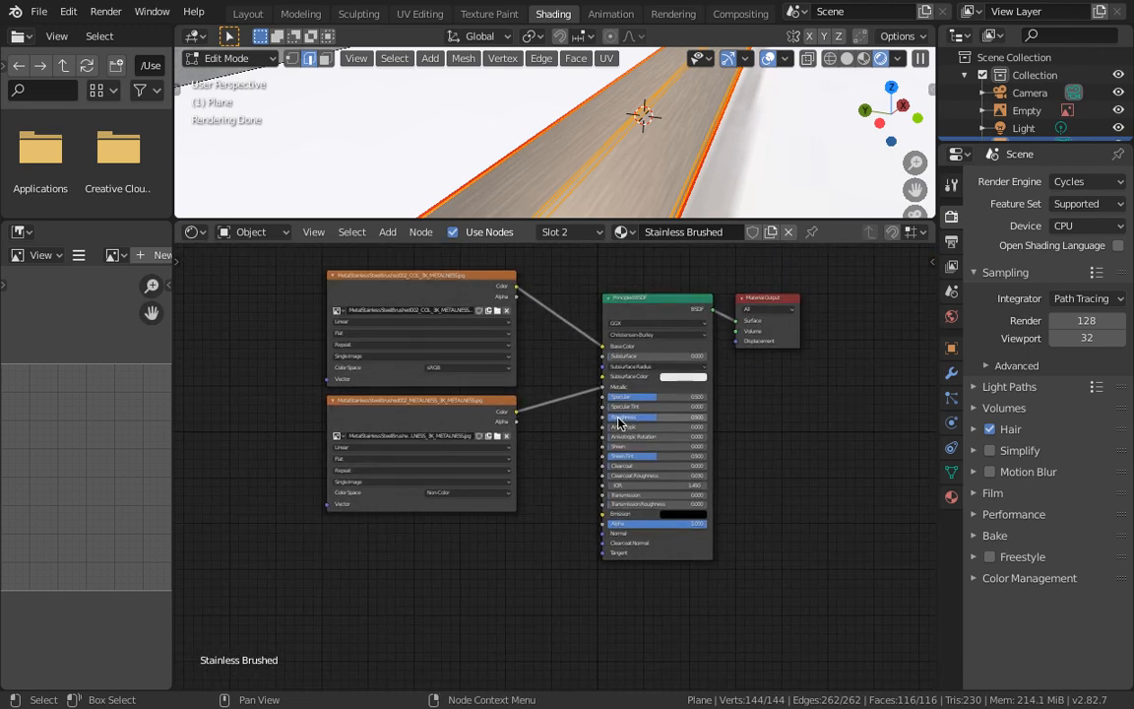
{"action": "left_click", "coordinate": [439, 414]}
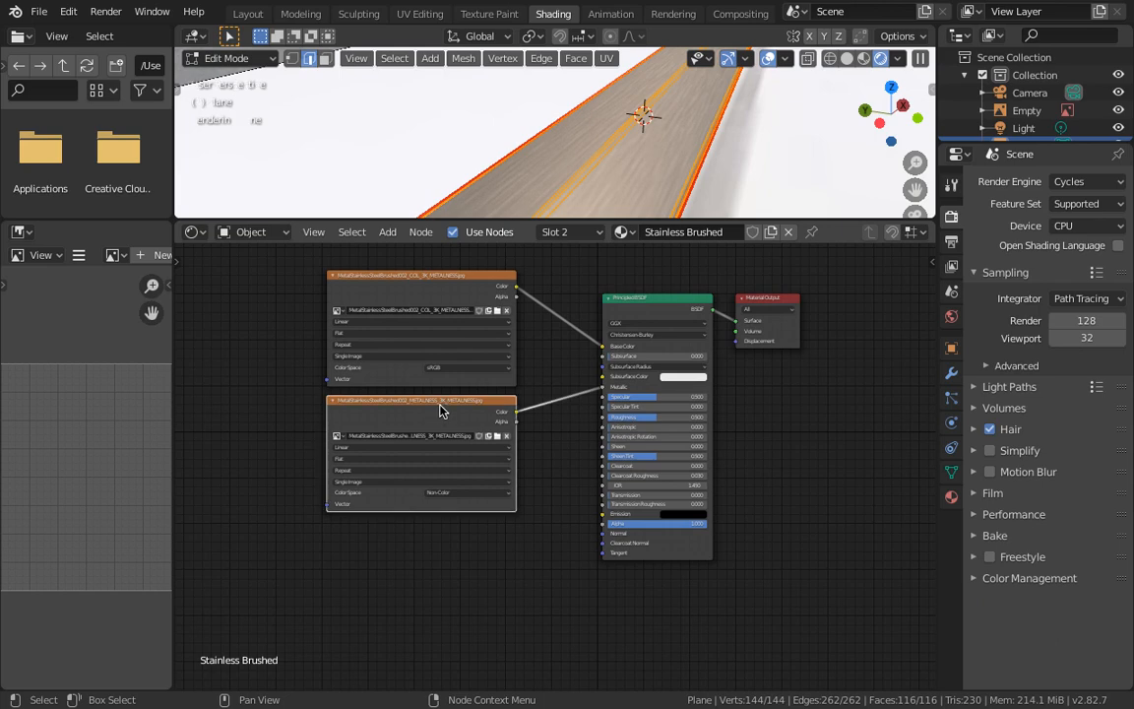
{"action": "left_click", "coordinate": [446, 280], "text": "shift"}
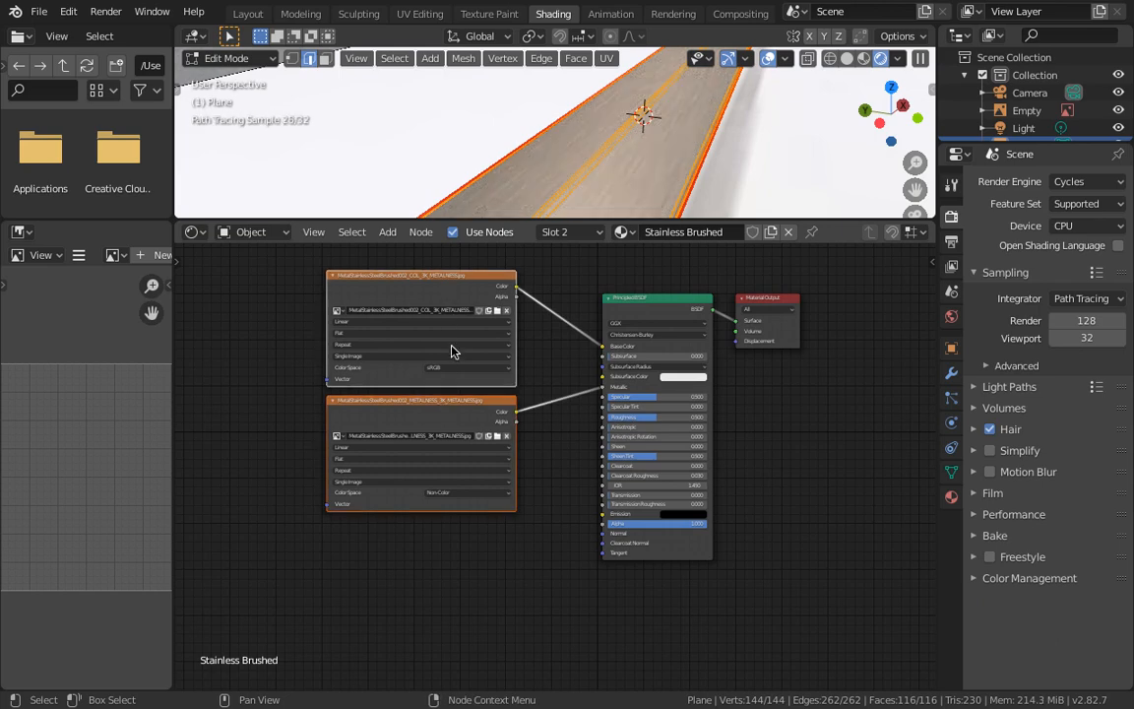
{"action": "key", "text": "g"}
{"action": "left_click", "coordinate": [400, 286]}
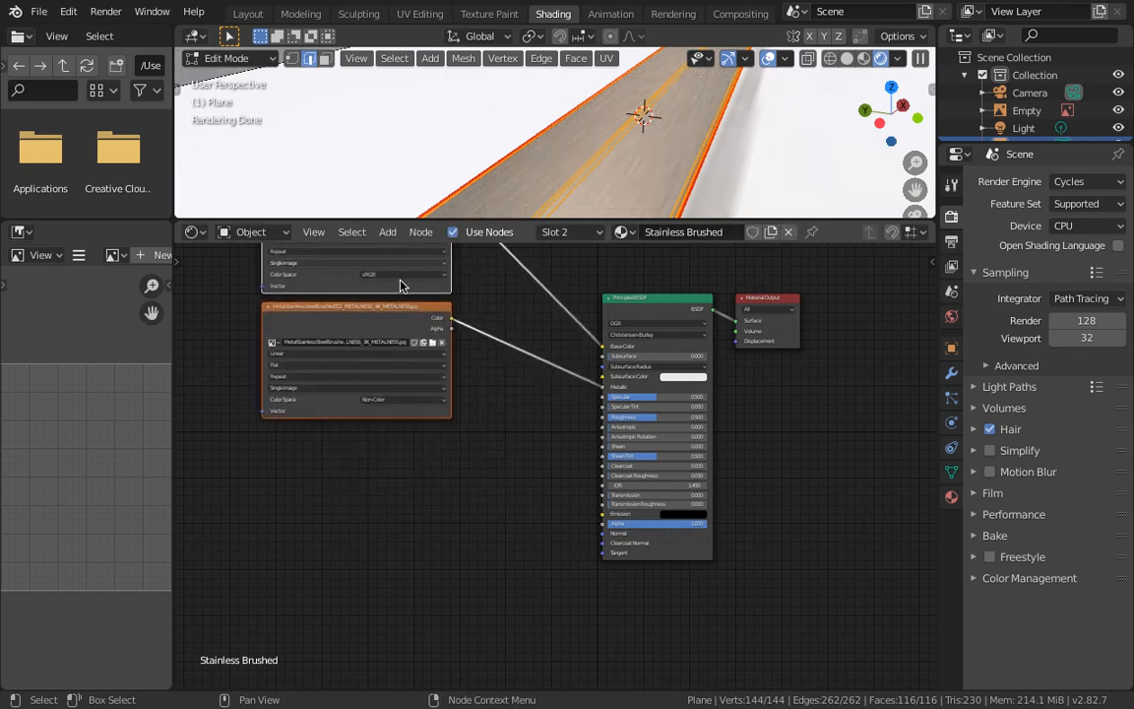
Step: Duplicate the metalness Image Texture node directly below it and load MetalStainlessSteelBrushed002_ROUGHNESS_3K_METALNESS.jpg into the copy
{"action": "key", "text": "shift+d"}
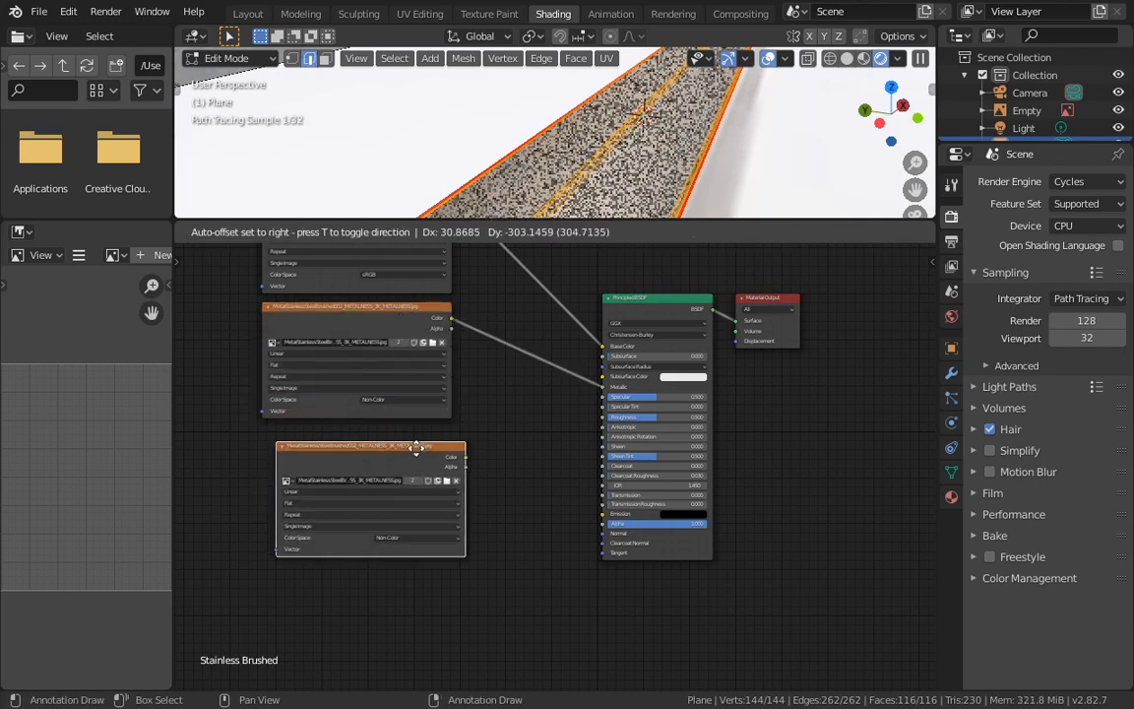
{"action": "left_click", "coordinate": [409, 438]}
{"action": "scroll", "coordinate": [412, 436], "scroll_direction": "up", "scroll_amount": 3}
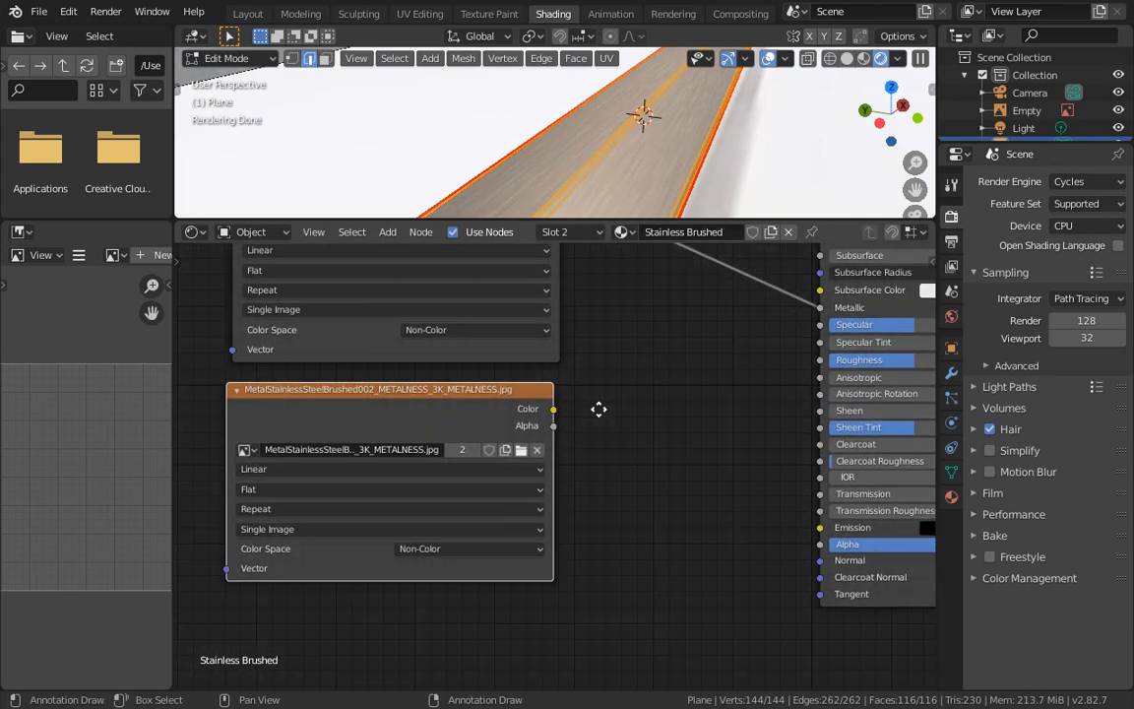
{"action": "scroll", "coordinate": [581, 423], "scroll_direction": "up", "scroll_amount": 3}
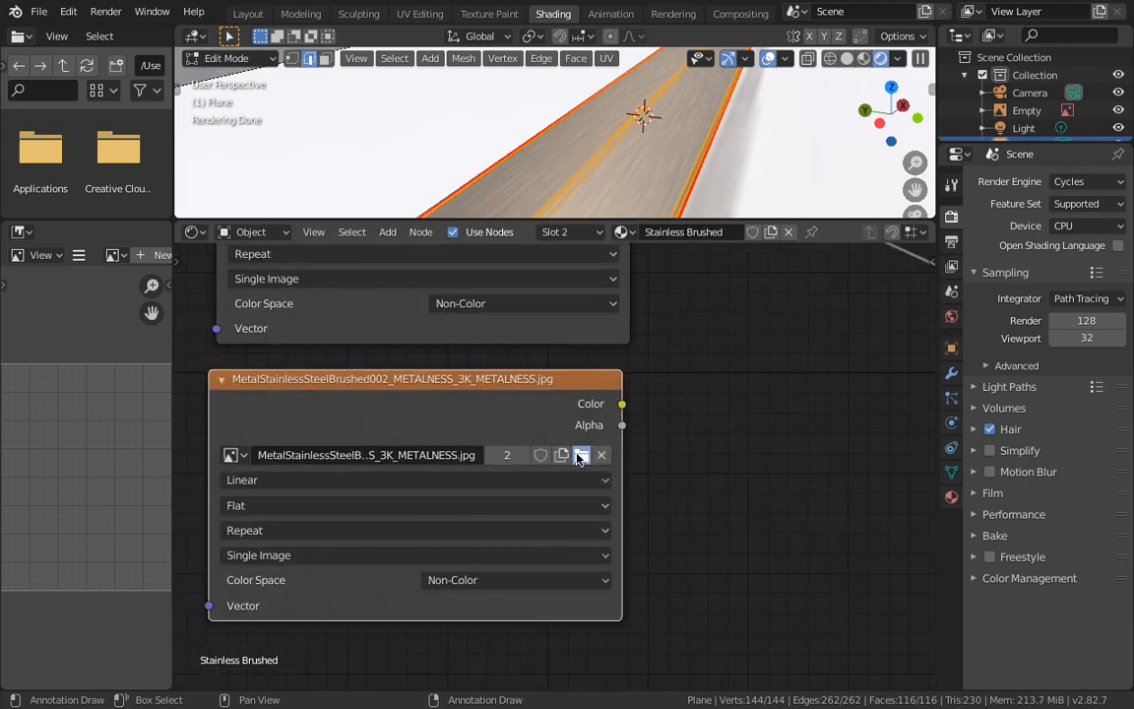
{"action": "left_click", "coordinate": [581, 455]}
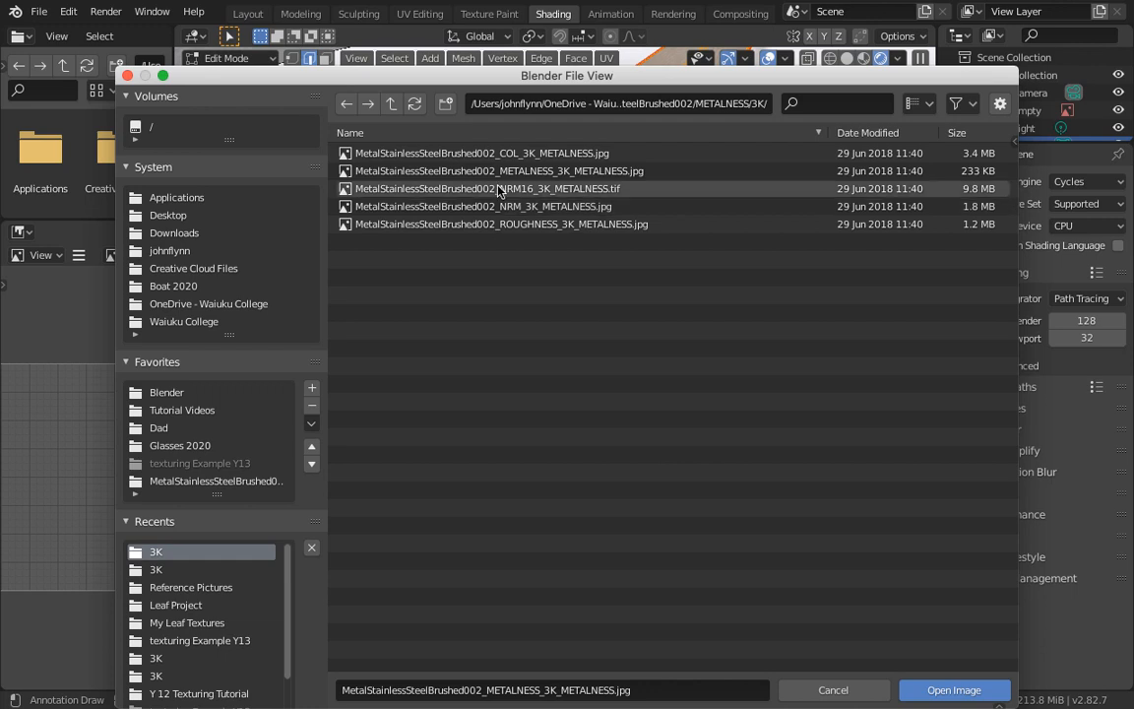
{"action": "left_click", "coordinate": [507, 226]}
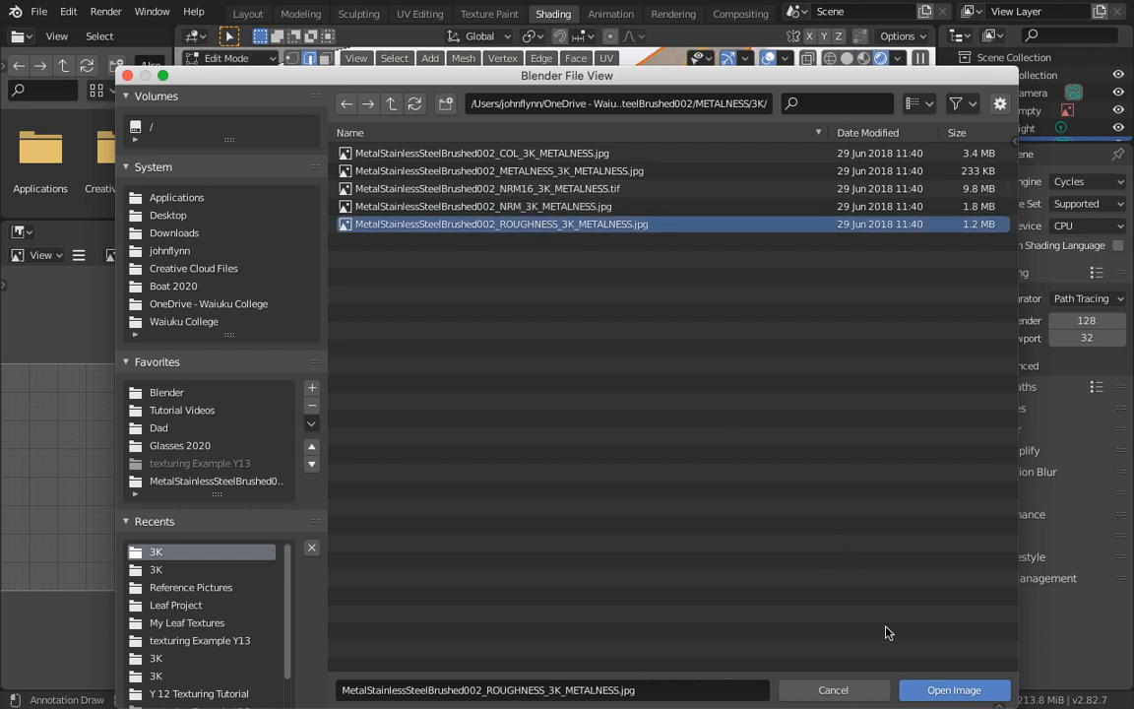
{"action": "left_click", "coordinate": [945, 689]}
Step: Connect the roughness map's Color output to the Principled BSDF's Roughness input
{"action": "middle_click_drag", "start_coordinate": [752, 509], "coordinate": [482, 499]}
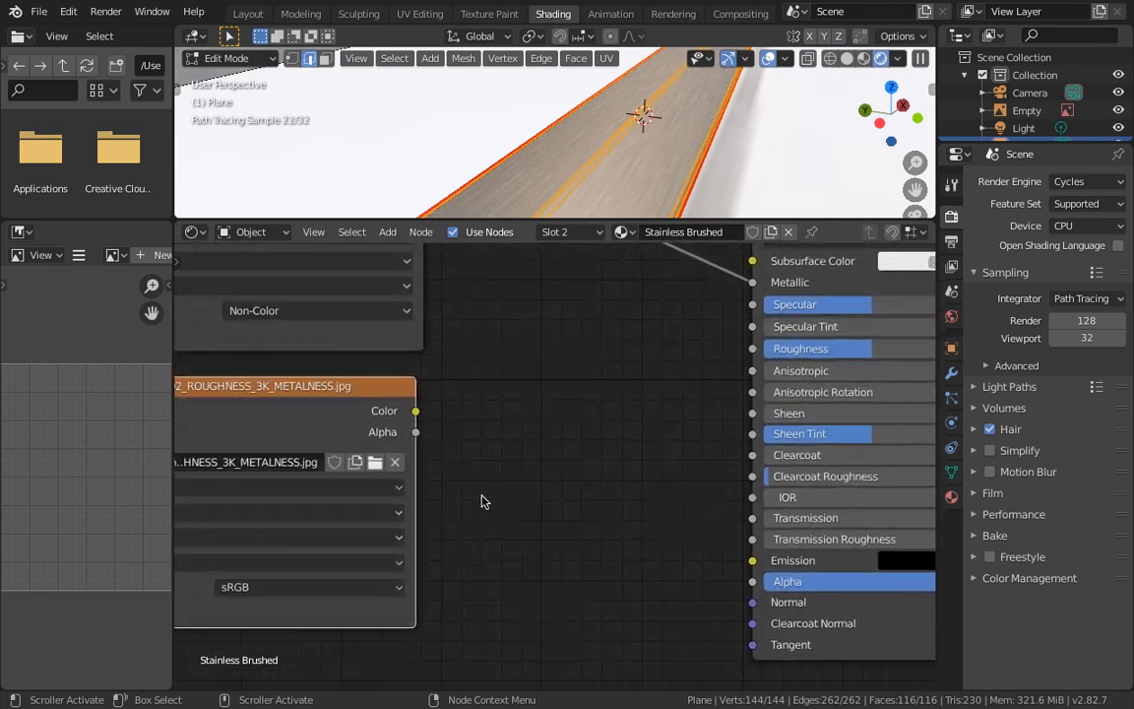
{"action": "scroll", "coordinate": [670, 359], "scroll_direction": "down", "scroll_amount": 1}
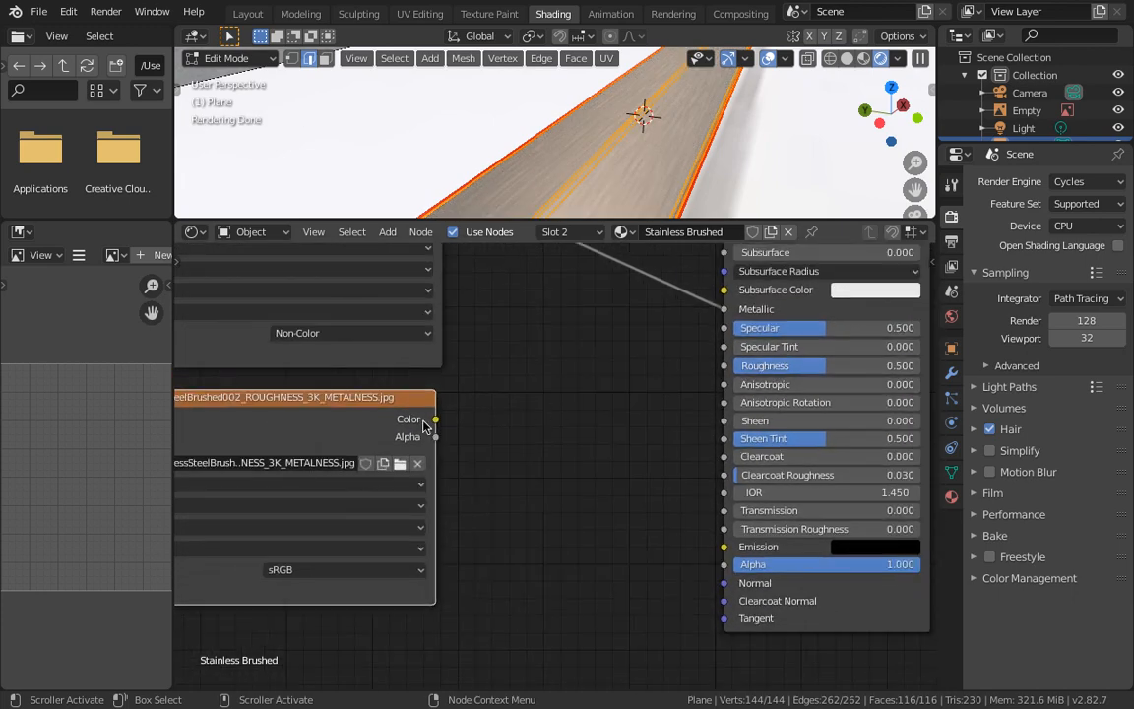
{"action": "left_click_drag", "start_coordinate": [435, 419], "coordinate": [724, 367]}
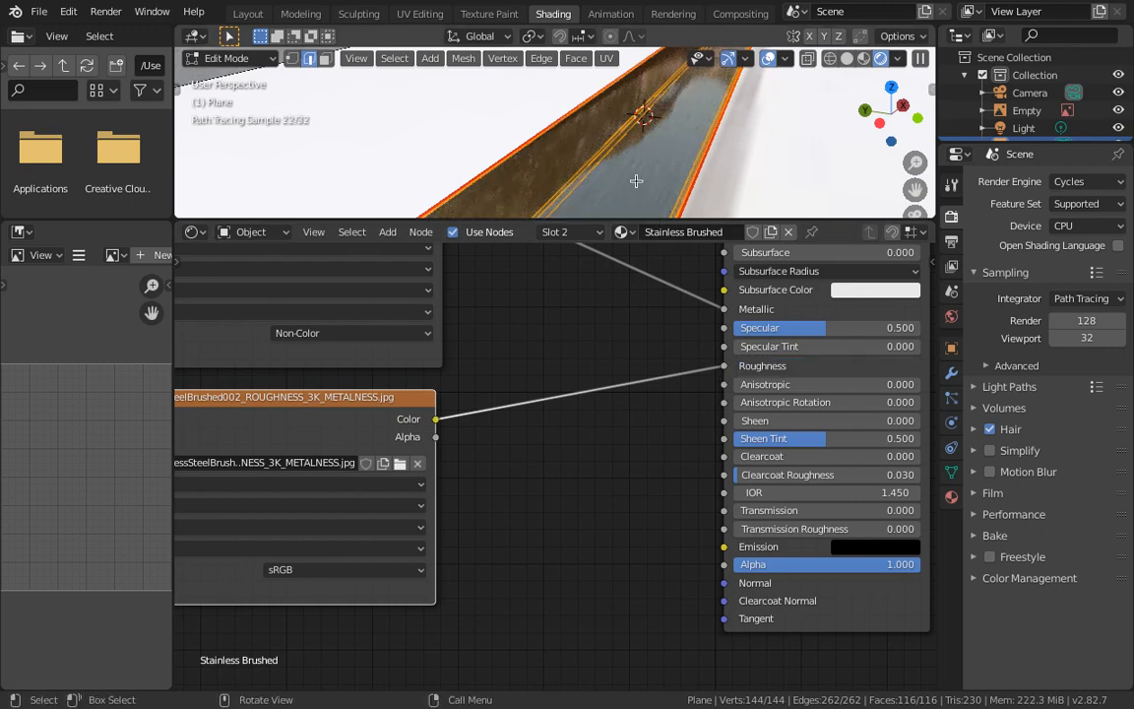
{"action": "middle_click_drag", "start_coordinate": [655, 158], "coordinate": [677, 152]}
{"action": "middle_click_drag", "start_coordinate": [573, 152], "coordinate": [633, 174]}
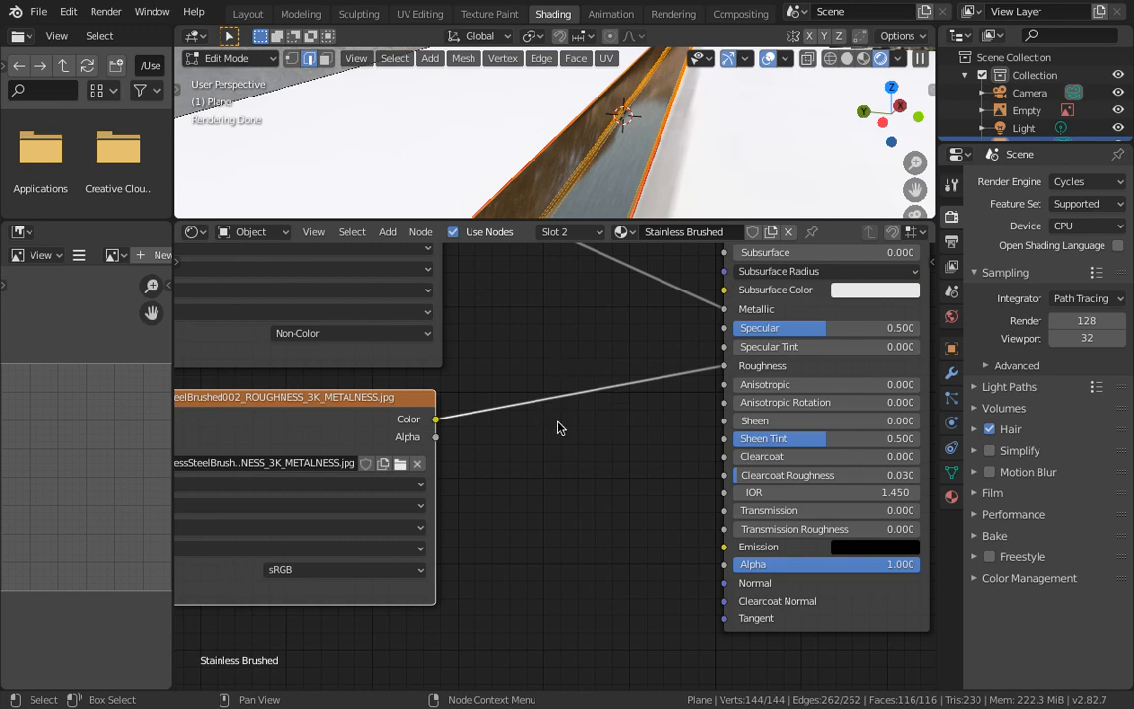
Step: Set the roughness map's Image Texture color space to Non-Color
{"action": "middle_click_drag", "start_coordinate": [572, 457], "coordinate": [643, 370], "text": "shift"}
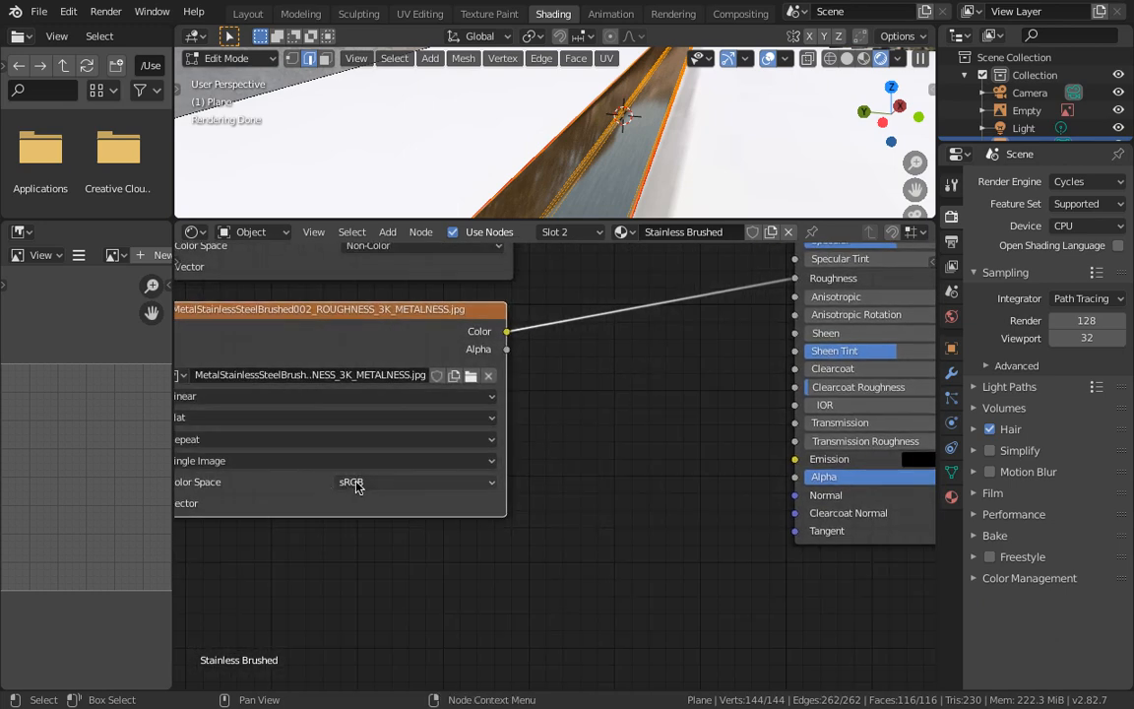
{"action": "middle_click_drag", "start_coordinate": [320, 482], "coordinate": [395, 488]}
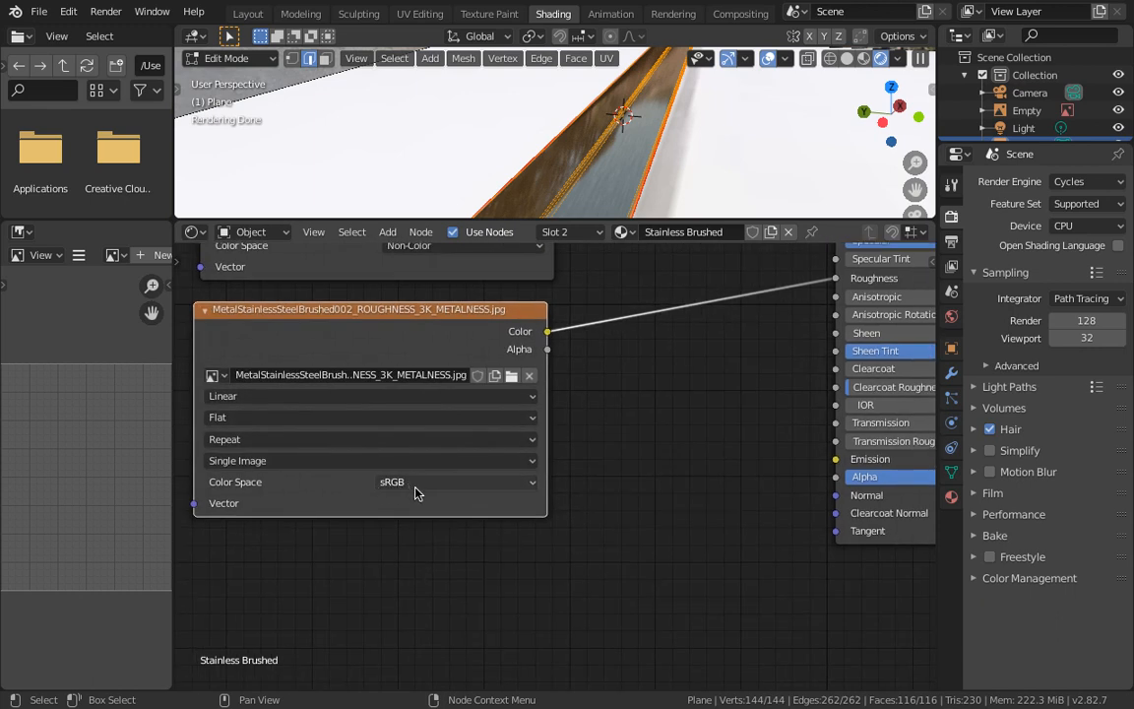
{"action": "left_click", "coordinate": [419, 484]}
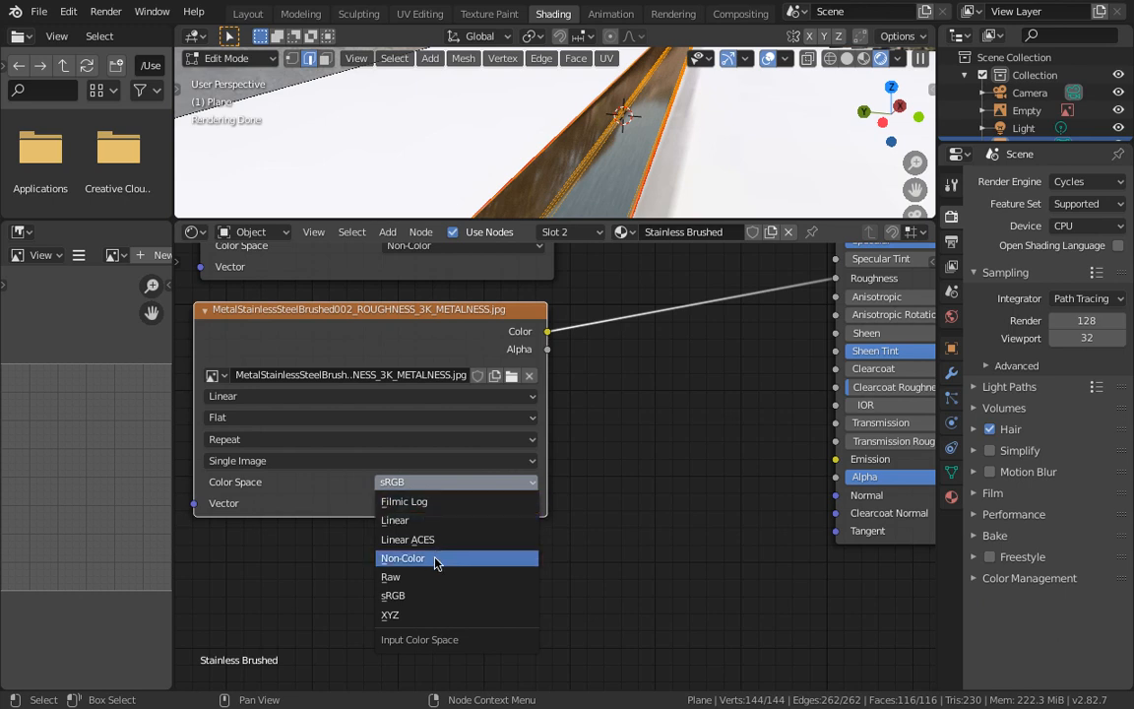
{"action": "left_click", "coordinate": [436, 562]}
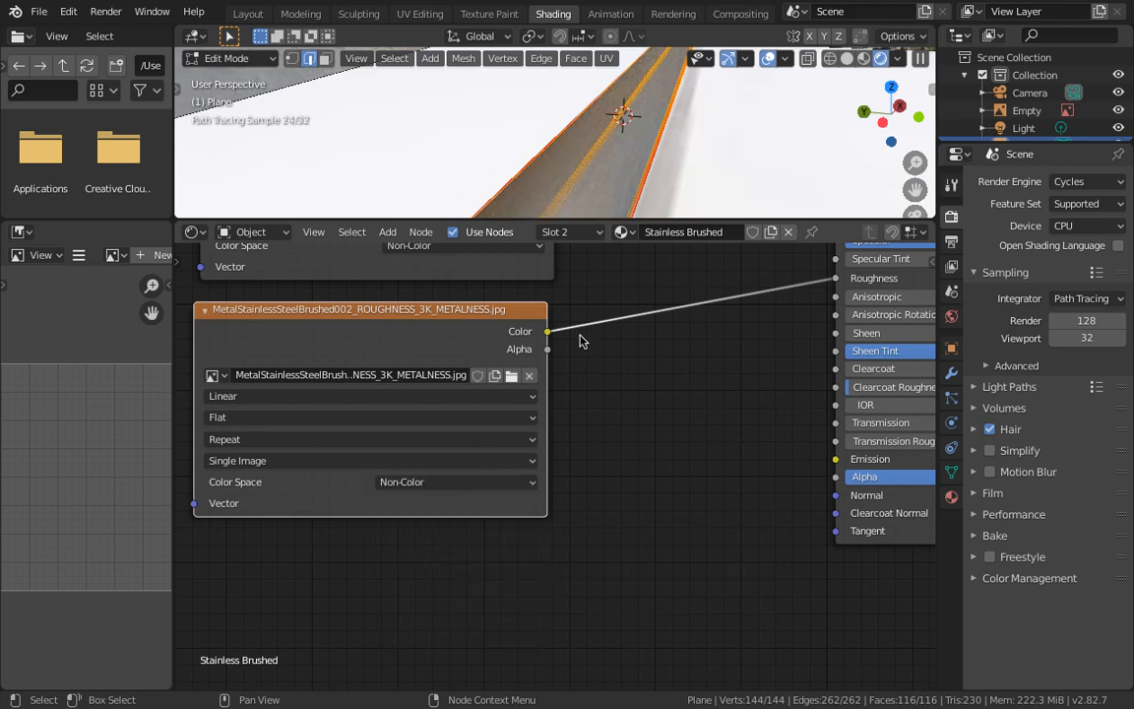
{"action": "middle_click_drag", "start_coordinate": [591, 182], "coordinate": [612, 194]}
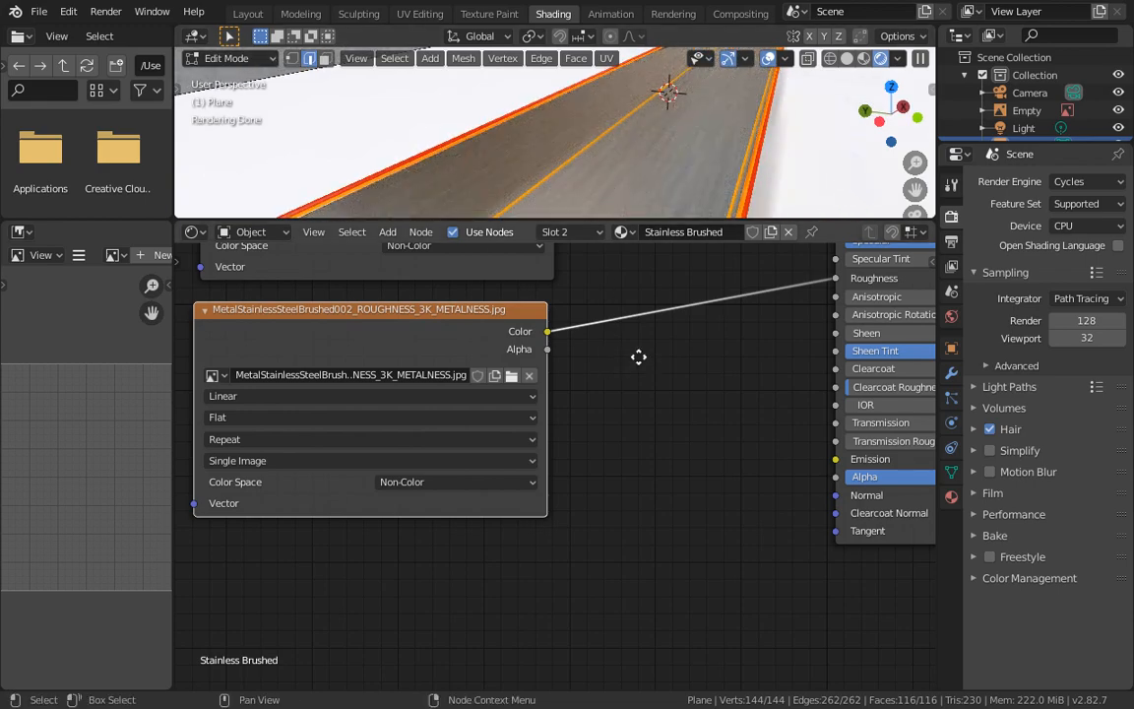
{"action": "middle_click_drag", "start_coordinate": [639, 357], "coordinate": [630, 360]}
{"action": "mouse_move", "coordinate": [647, 185]}
{"action": "middle_mouse_down"}
{"action": "mouse_move", "coordinate": [600, 203]}
{"action": "mouse_move", "coordinate": [522, 154]}
{"action": "middle_mouse_up"}
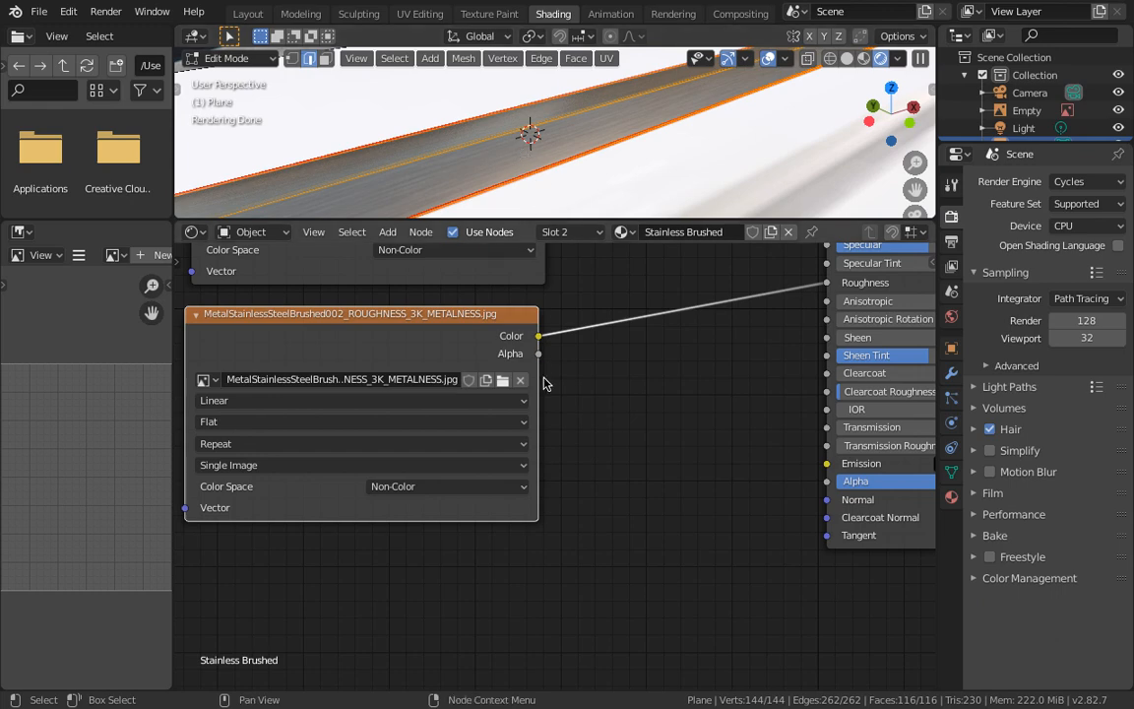
Step: Duplicate the roughness map's Image Texture node and place the copy directly below the original
{"action": "scroll", "coordinate": [556, 455], "scroll_direction": "down", "scroll_amount": 2}
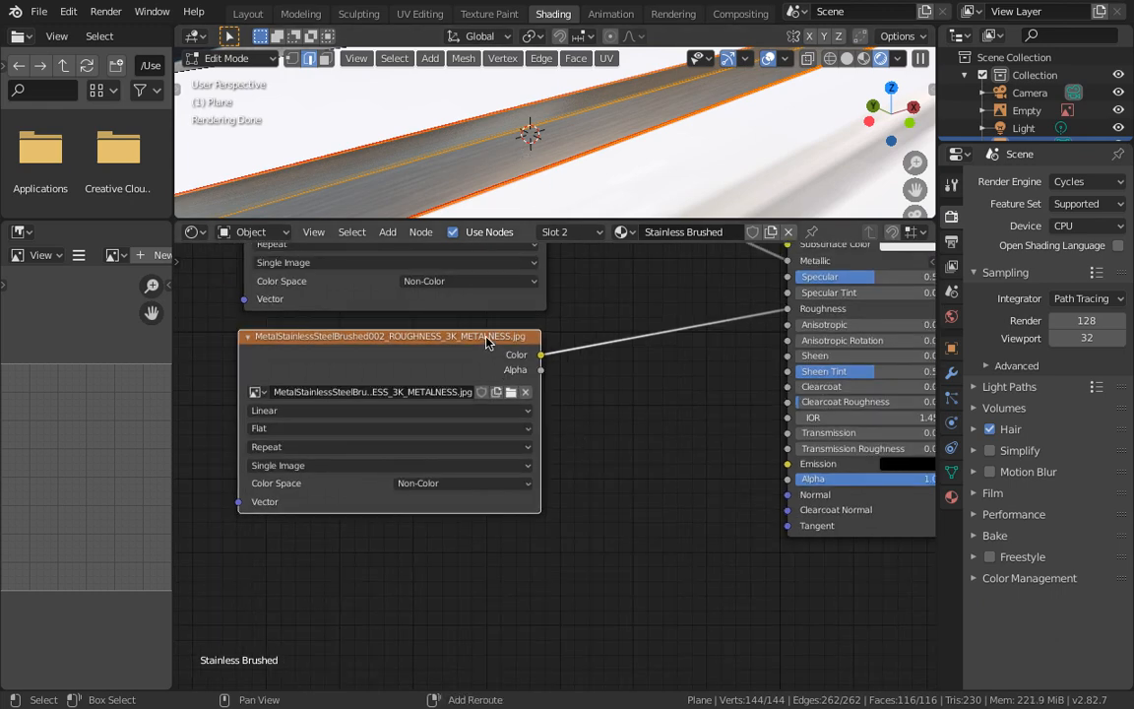
{"action": "key", "text": "shift+d"}
{"action": "left_click", "coordinate": [490, 537]}
{"action": "middle_click_drag", "start_coordinate": [592, 463], "coordinate": [660, 484]}
{"action": "scroll", "coordinate": [526, 493], "scroll_direction": "up", "scroll_amount": 3}
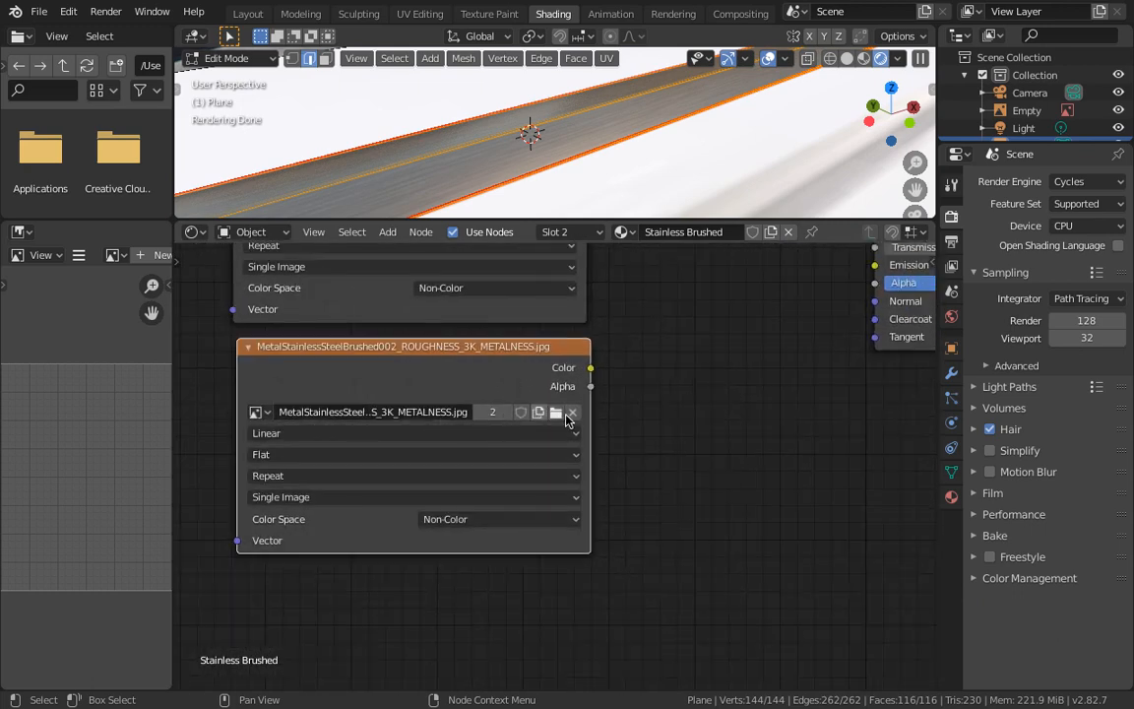
Step: Load MetalStainlessSteelBrushed002_NRM_3K_METALNESS.jpg into the duplicated Image Texture node below the roughness map
{"action": "left_click", "coordinate": [555, 406]}
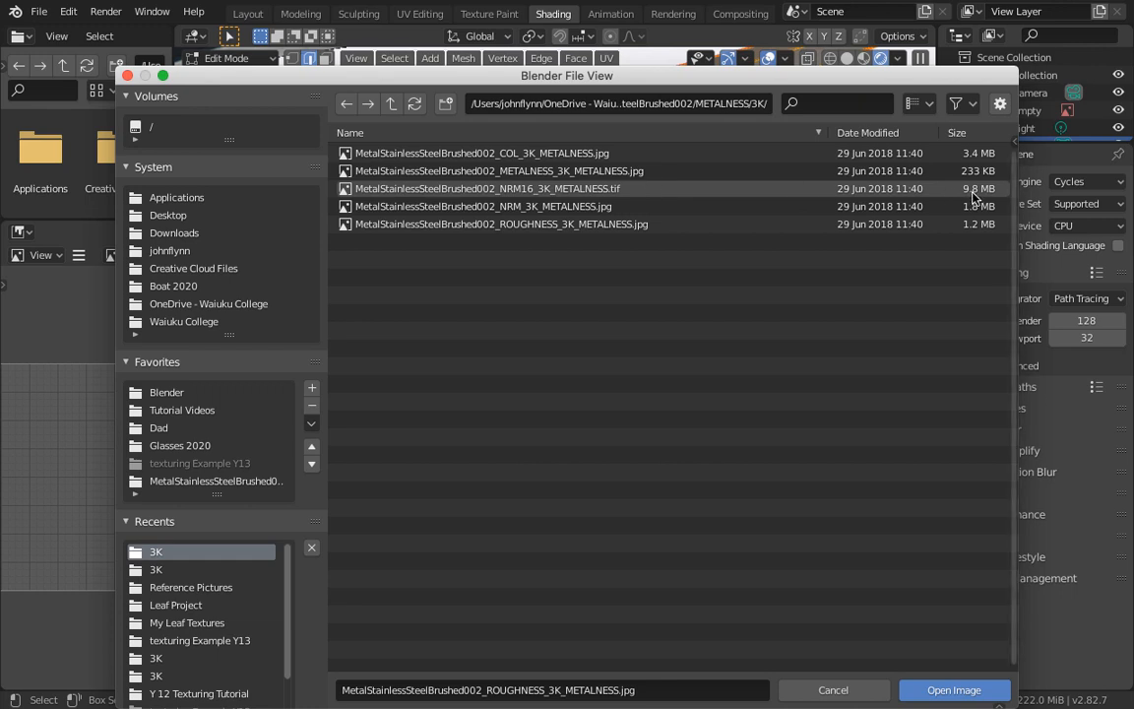
{"action": "left_click", "coordinate": [603, 211]}
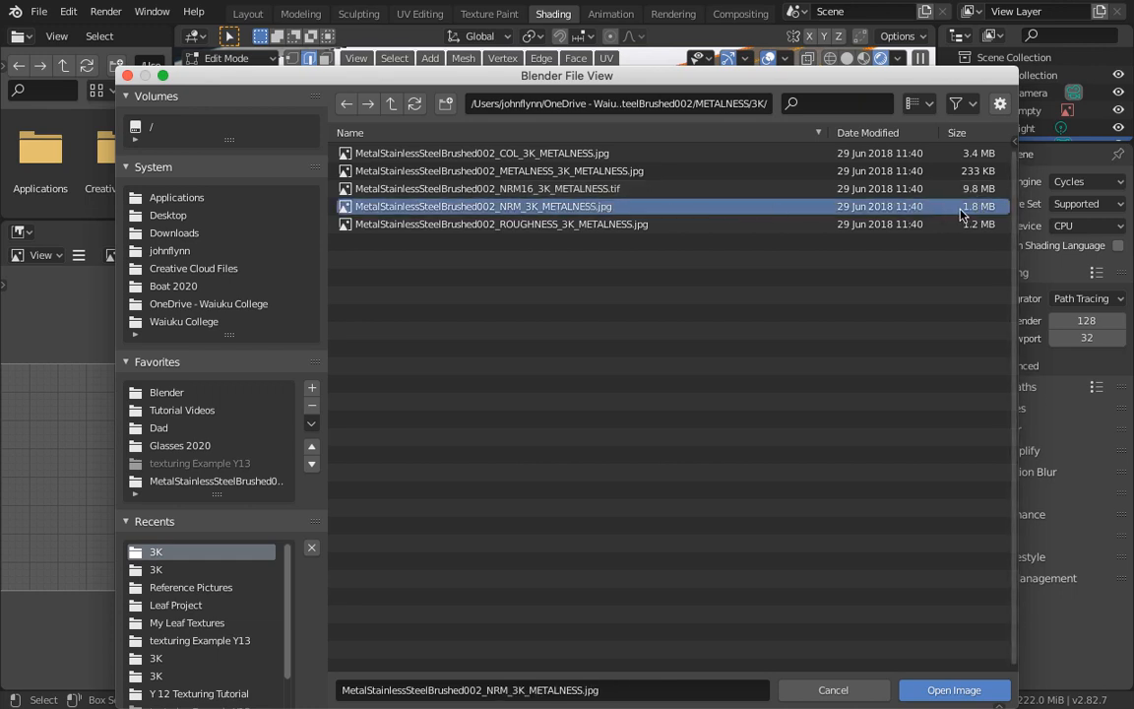
{"action": "left_click", "coordinate": [979, 689]}
Step: Add a Normal Map node beside the NRM Image Texture and connect the texture's Color output to the node's Color input
{"action": "middle_click_drag", "start_coordinate": [629, 442], "coordinate": [519, 460]}
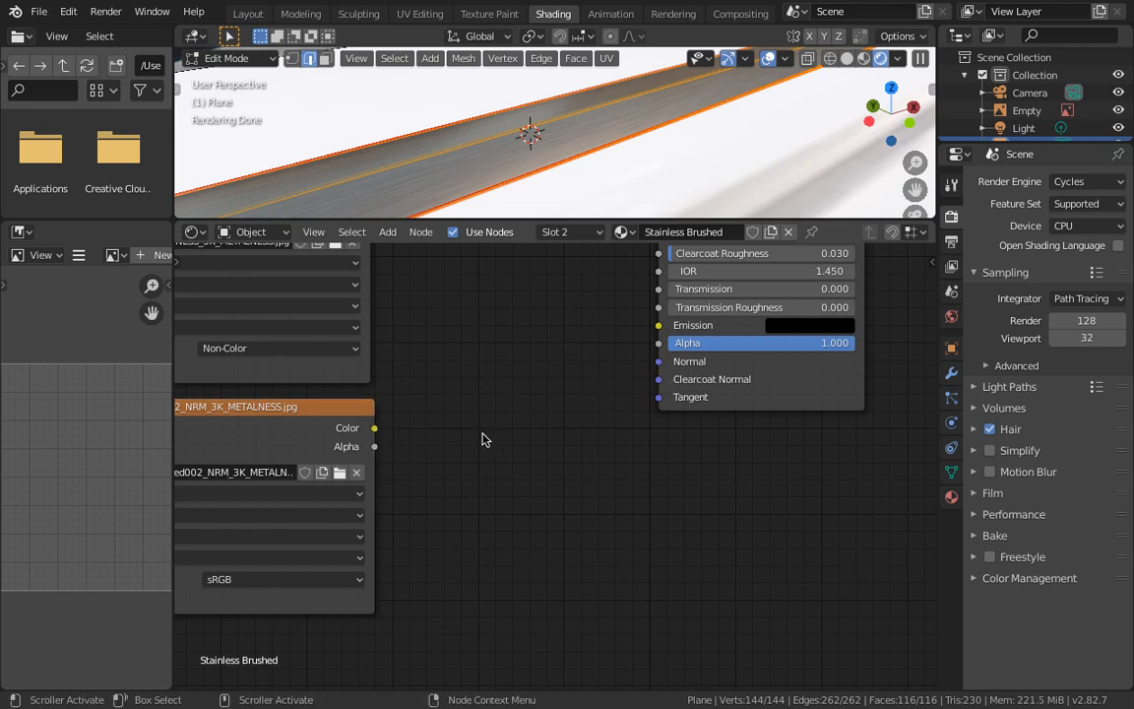
{"action": "key", "text": "shift+a"}
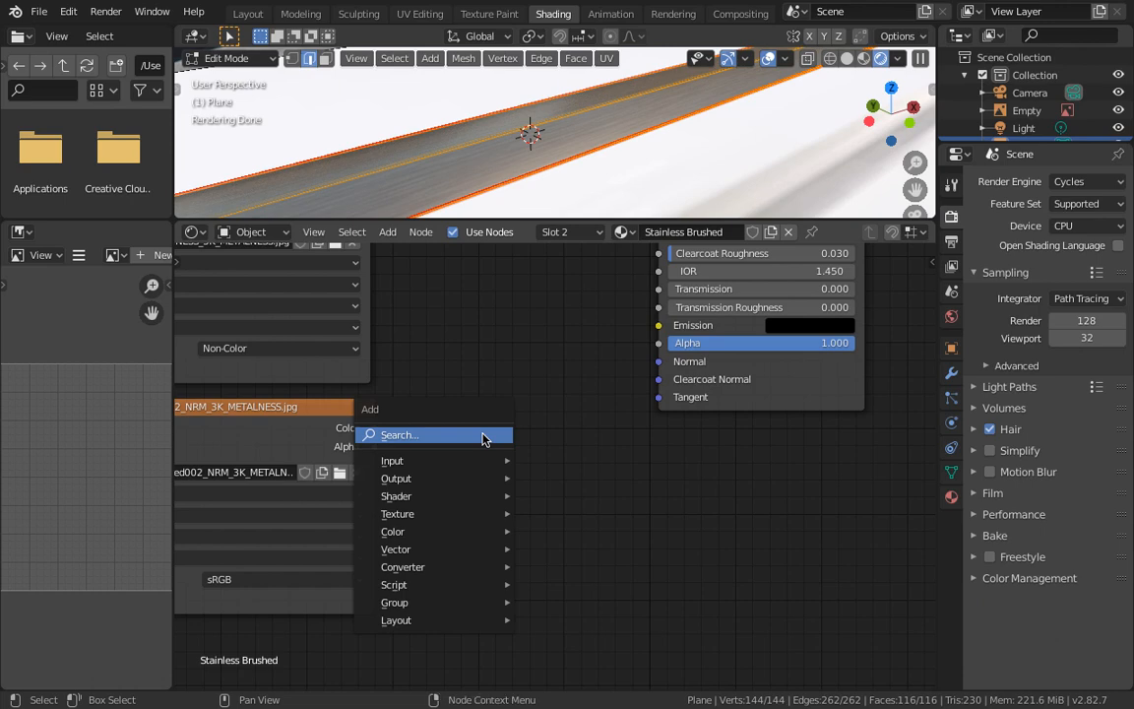
{"action": "left_click", "coordinate": [484, 436]}
{"action": "type", "text": "norm"}
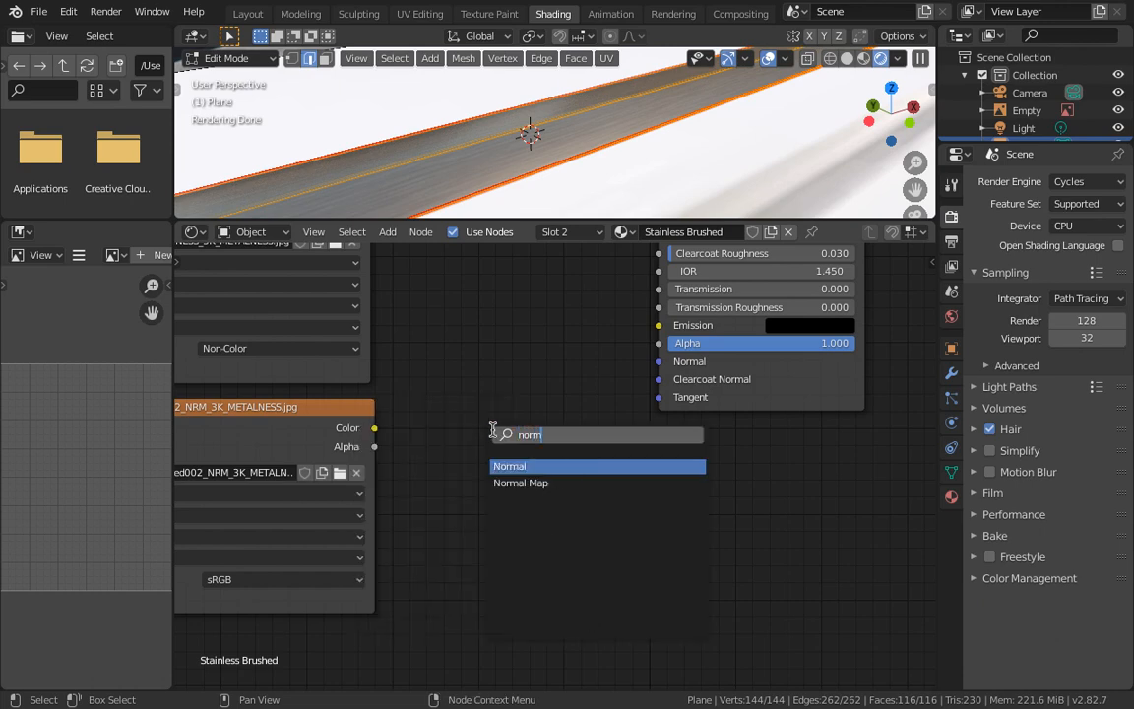
{"action": "left_click", "coordinate": [521, 482]}
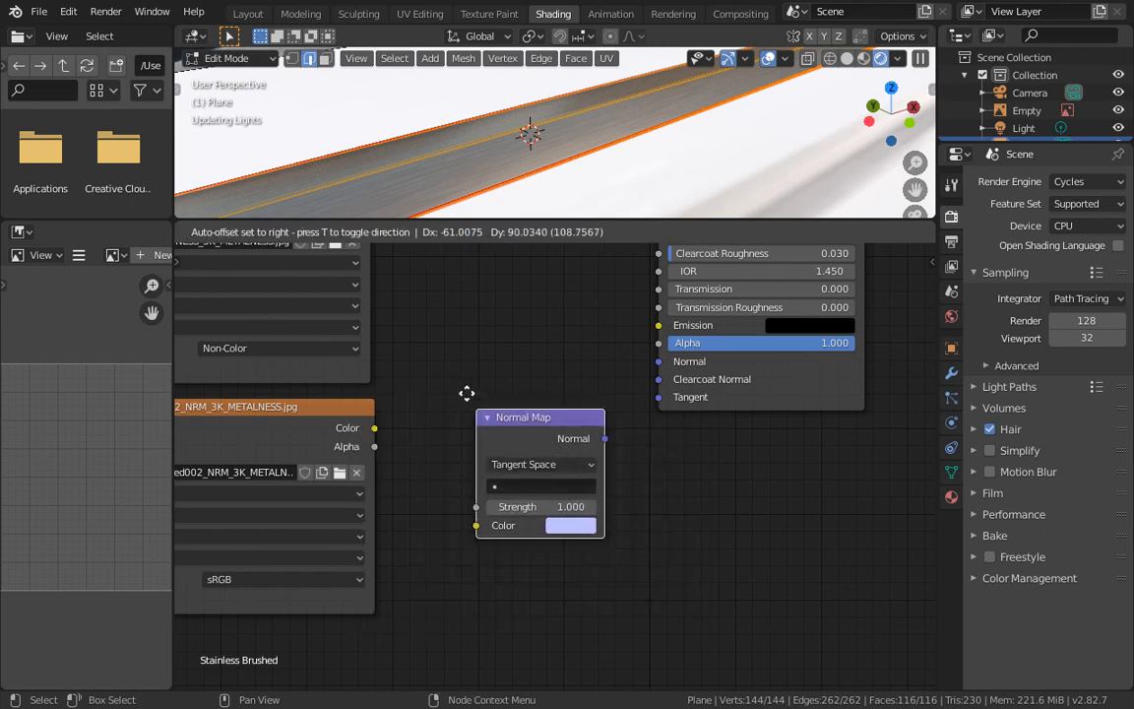
{"action": "left_click", "coordinate": [460, 372]}
{"action": "left_click_drag", "start_coordinate": [375, 429], "coordinate": [460, 484]}
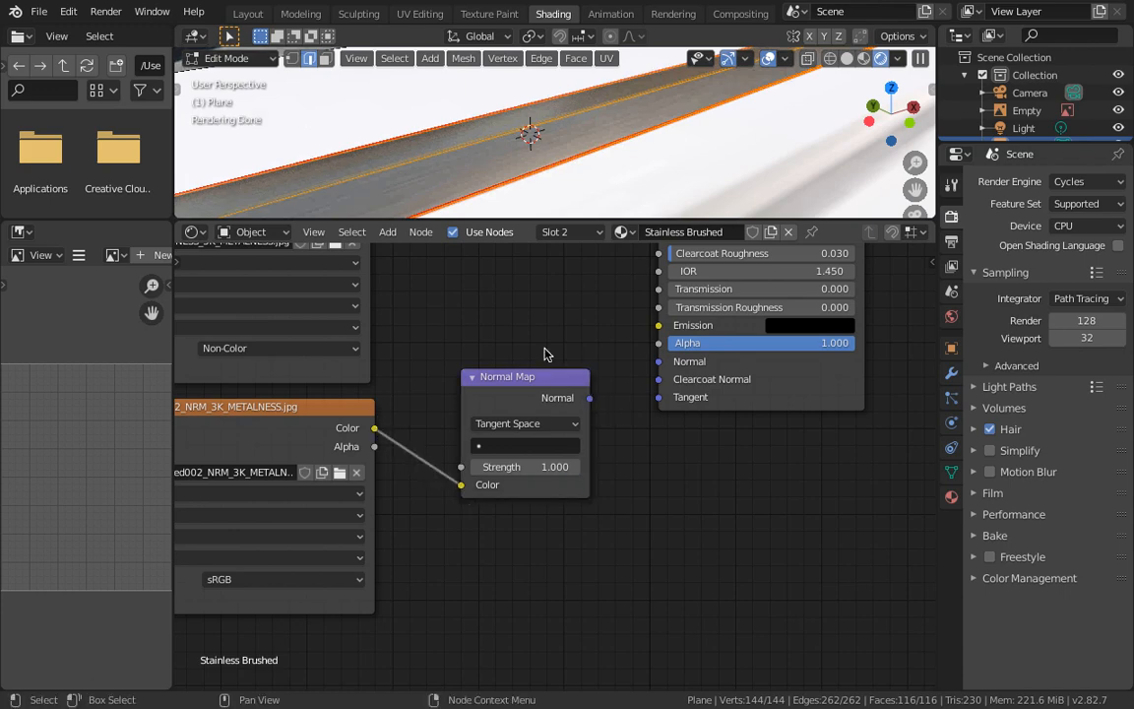
Step: Switch the blade to Object Mode and connect the Normal Map node's output to the Principled BSDF's Normal input
{"action": "middle_click_drag", "start_coordinate": [596, 174], "coordinate": [545, 165]}
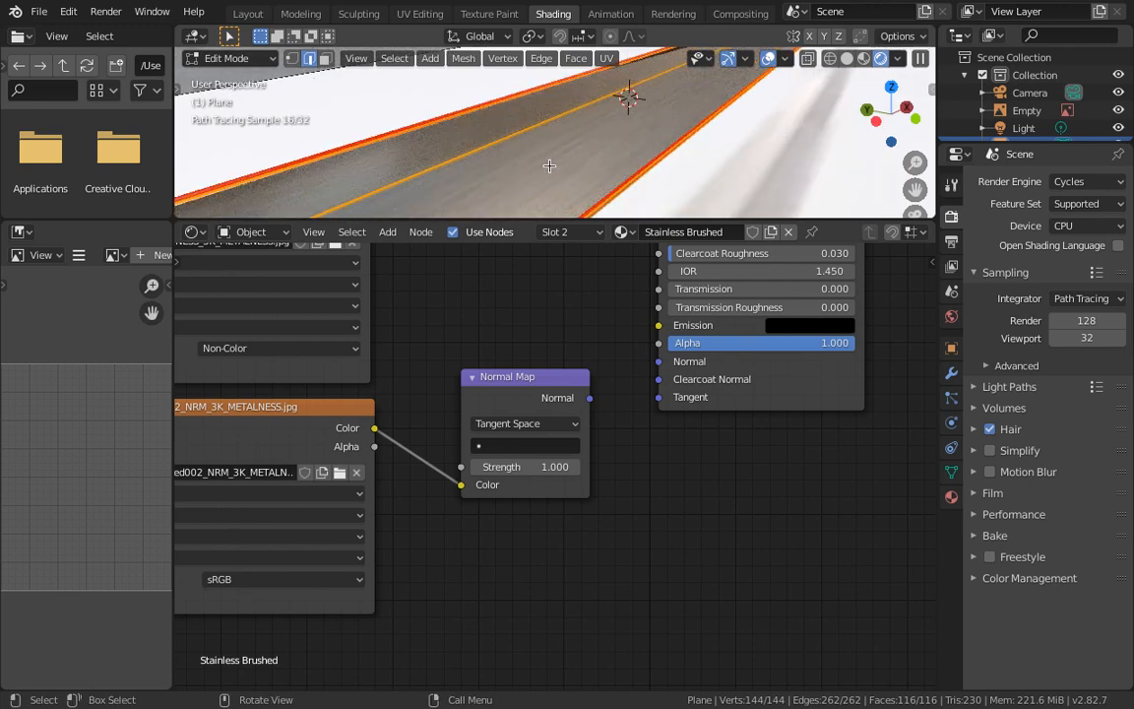
{"action": "key", "text": "Tab"}
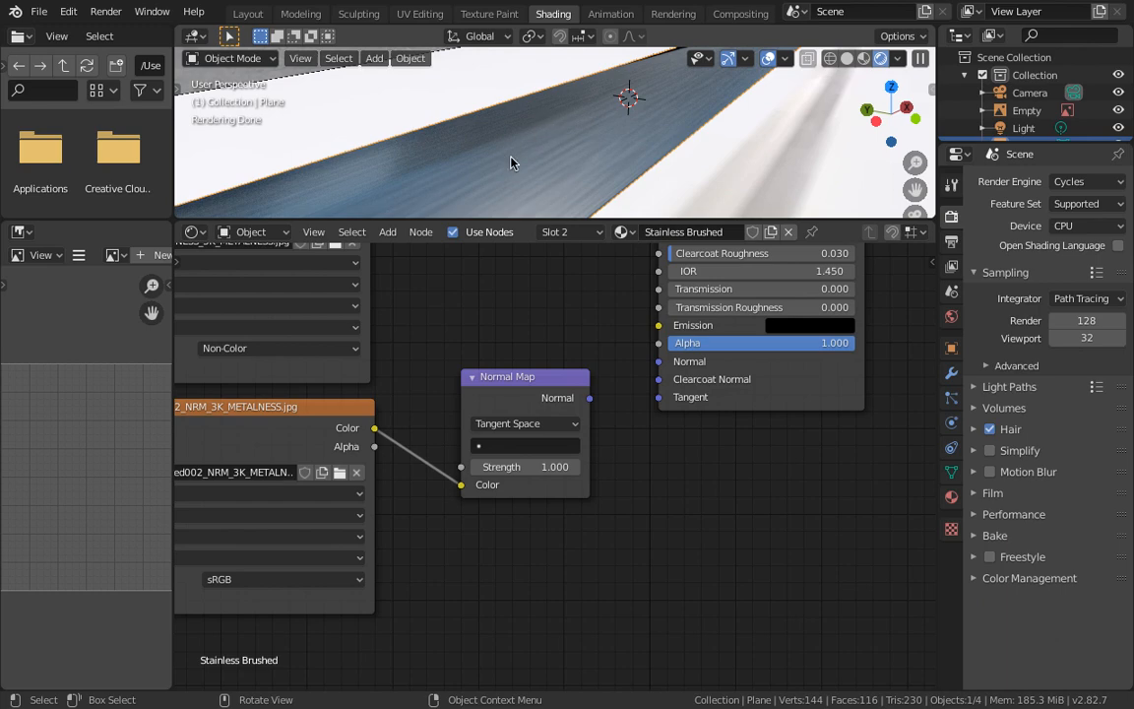
{"action": "left_click_drag", "start_coordinate": [591, 400], "coordinate": [657, 368]}
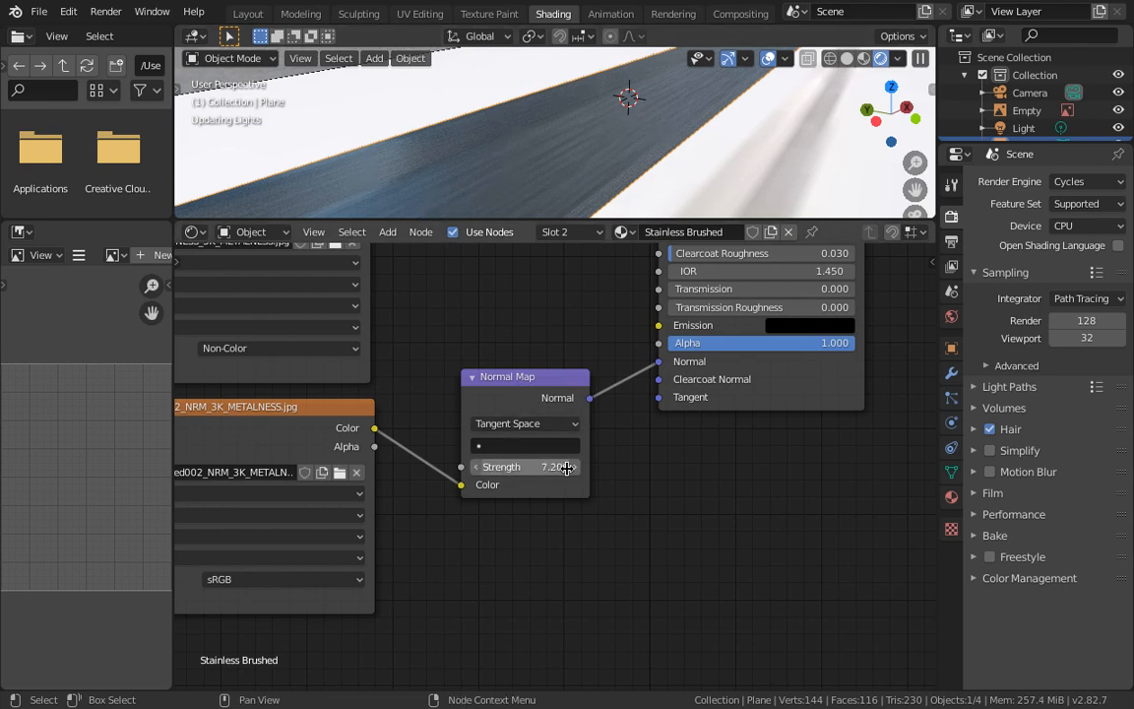
Step: Try Normal Map strengths of 10, 2 and 3 on the blade material
{"action": "left_click_drag", "start_coordinate": [567, 468], "coordinate": [587, 467]}
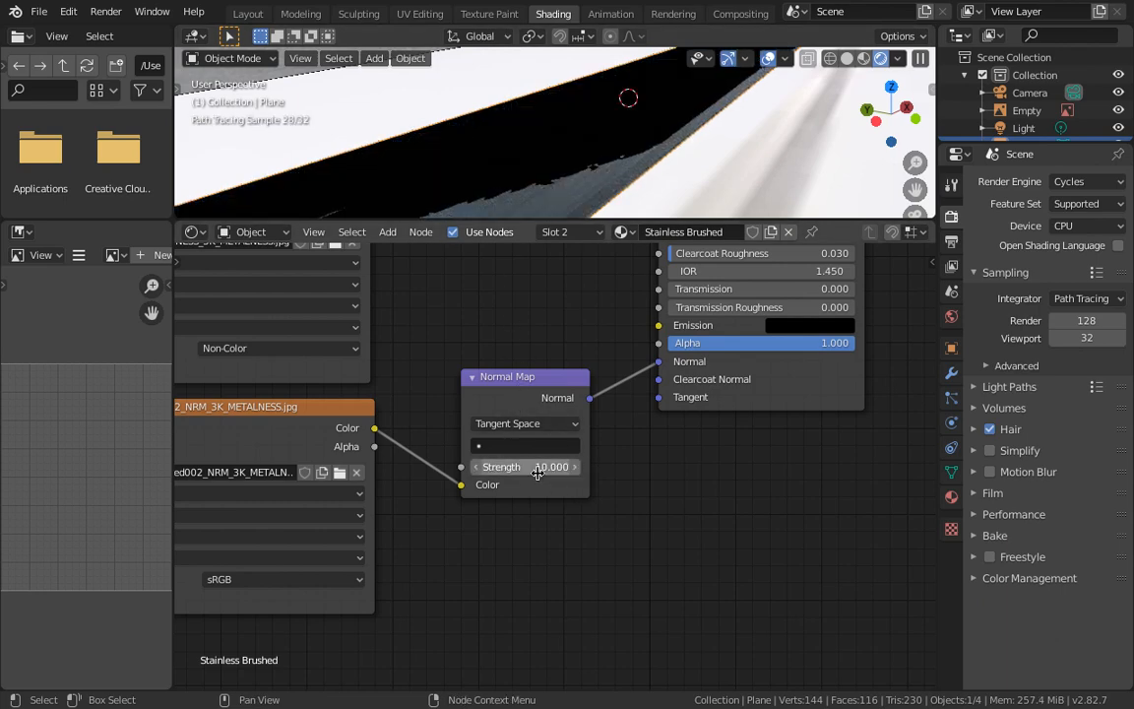
{"action": "left_click", "coordinate": [528, 464]}
{"action": "type", "text": "2"}
{"action": "key", "text": "Return"}
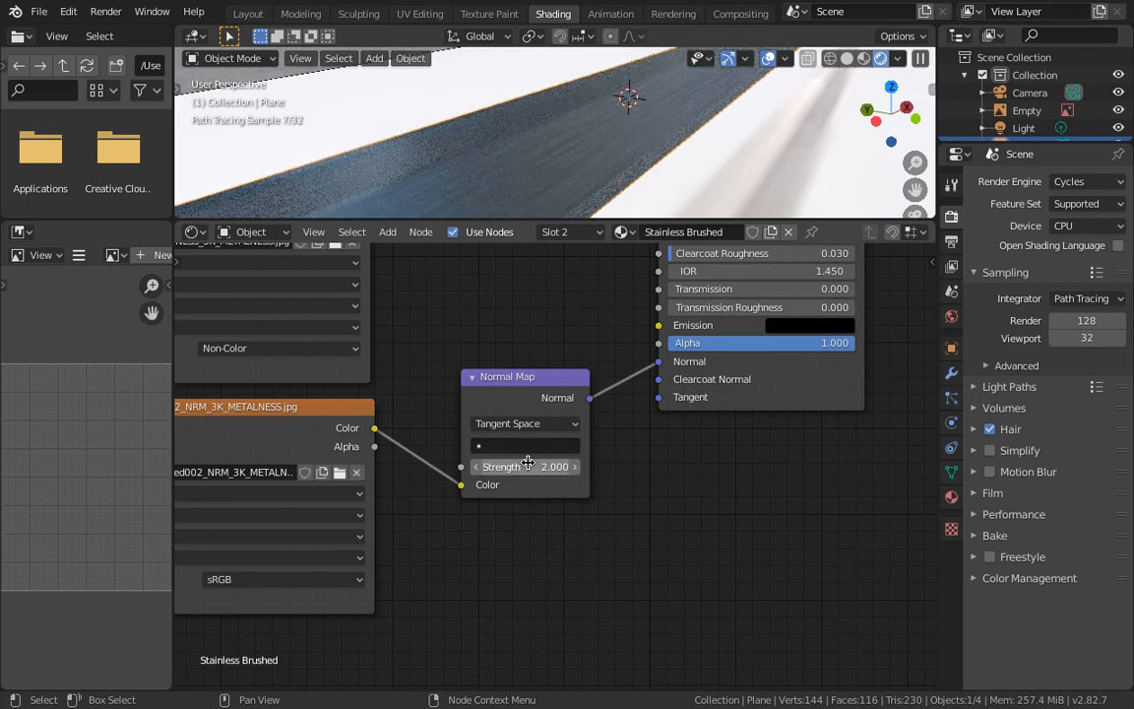
{"action": "left_click", "coordinate": [536, 466]}
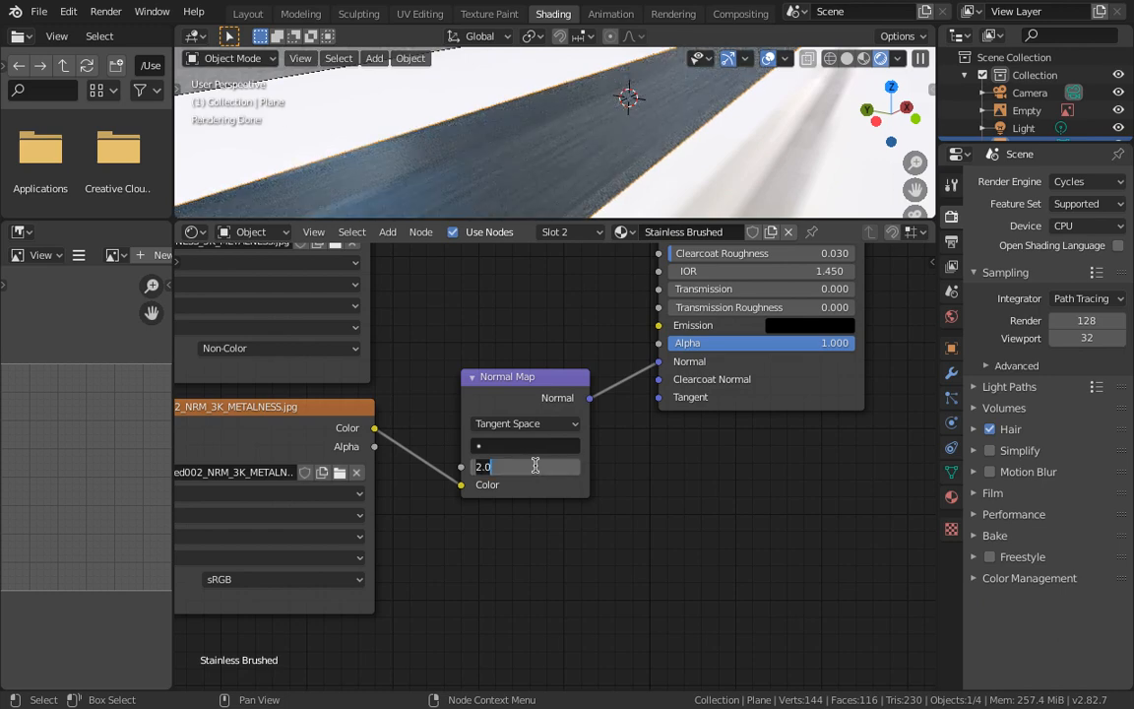
{"action": "type", "text": "3"}
{"action": "key", "text": "Return"}
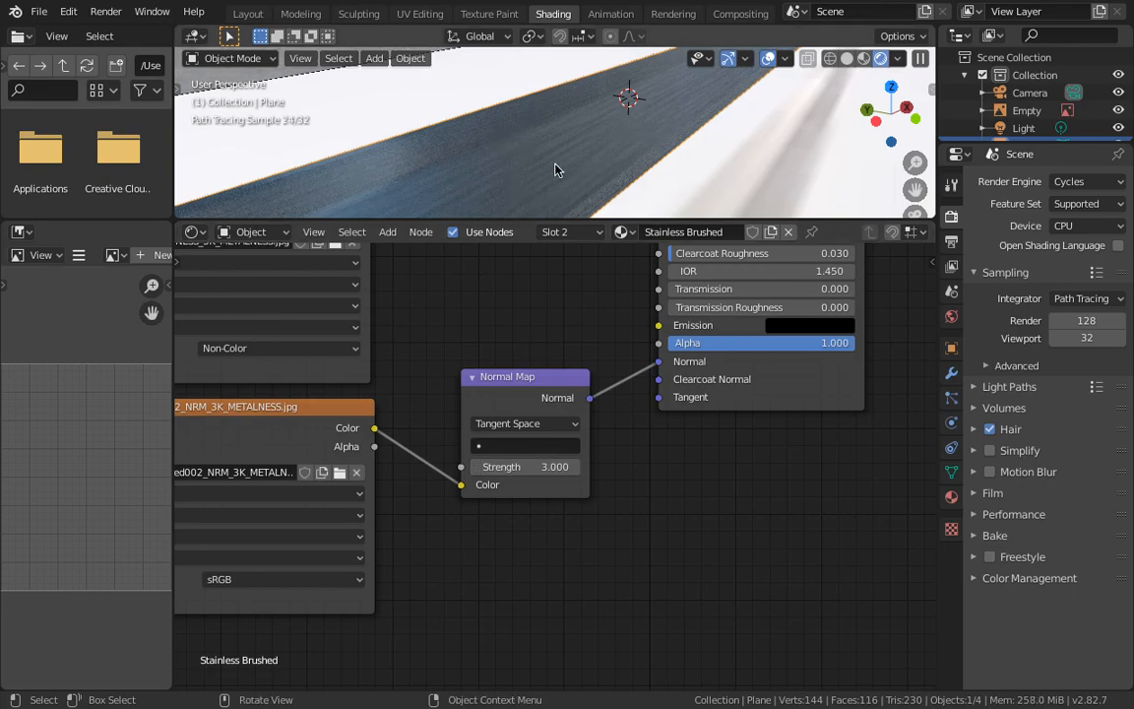
Step: Set the Normal Map node's strength to 5 and check the blade's surface from other angles
{"action": "mouse_move", "coordinate": [499, 146]}
{"action": "middle_mouse_down"}
{"action": "mouse_move", "coordinate": [635, 173]}
{"action": "mouse_move", "coordinate": [591, 162]}
{"action": "mouse_move", "coordinate": [624, 145]}
{"action": "mouse_move", "coordinate": [701, 162]}
{"action": "mouse_move", "coordinate": [632, 138]}
{"action": "middle_mouse_up"}
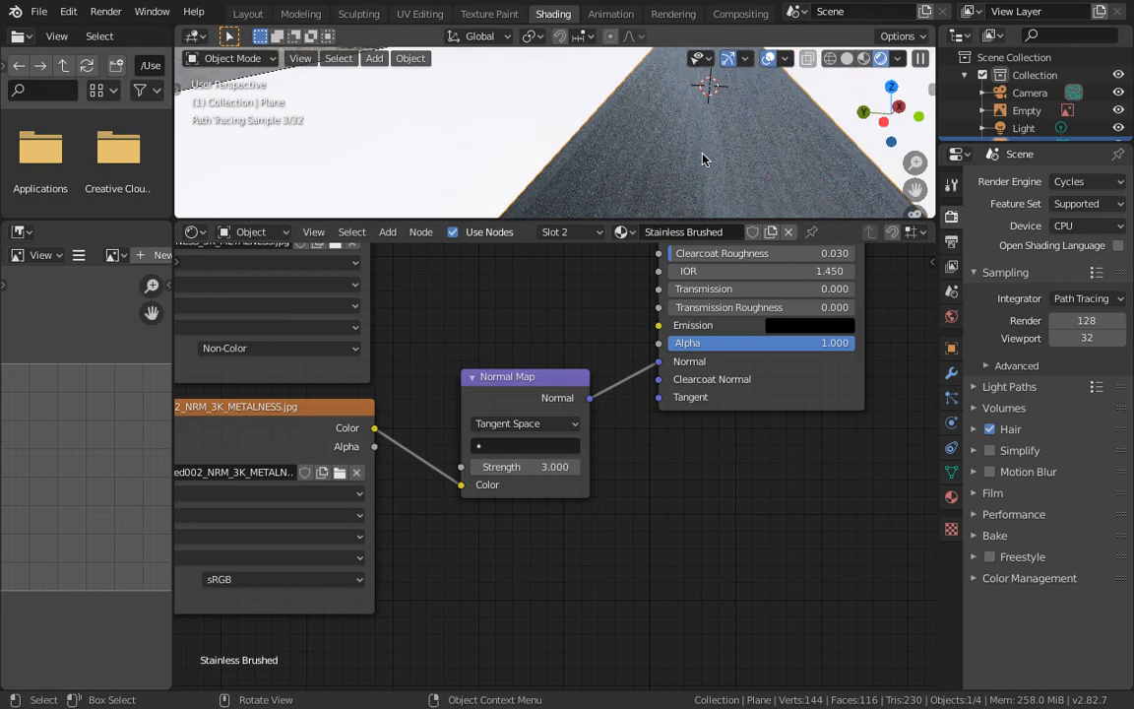
{"action": "left_click", "coordinate": [542, 465]}
{"action": "type", "text": "5"}
{"action": "key", "text": "Return"}
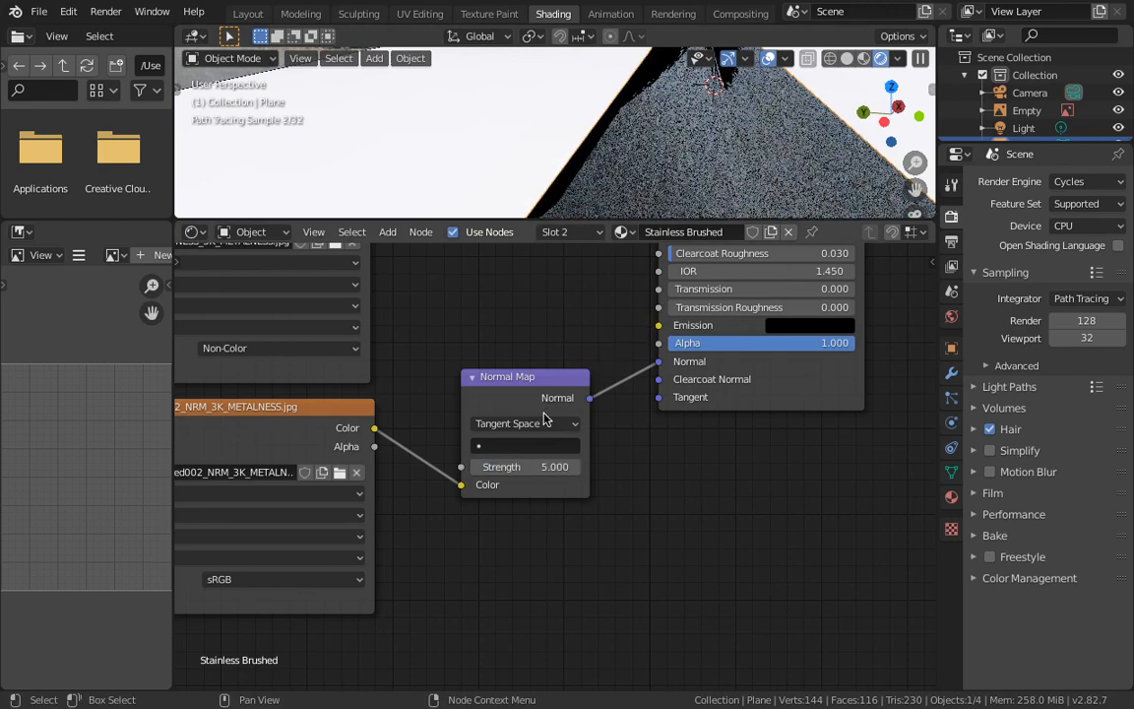
{"action": "middle_click_drag", "start_coordinate": [643, 156], "coordinate": [664, 86]}
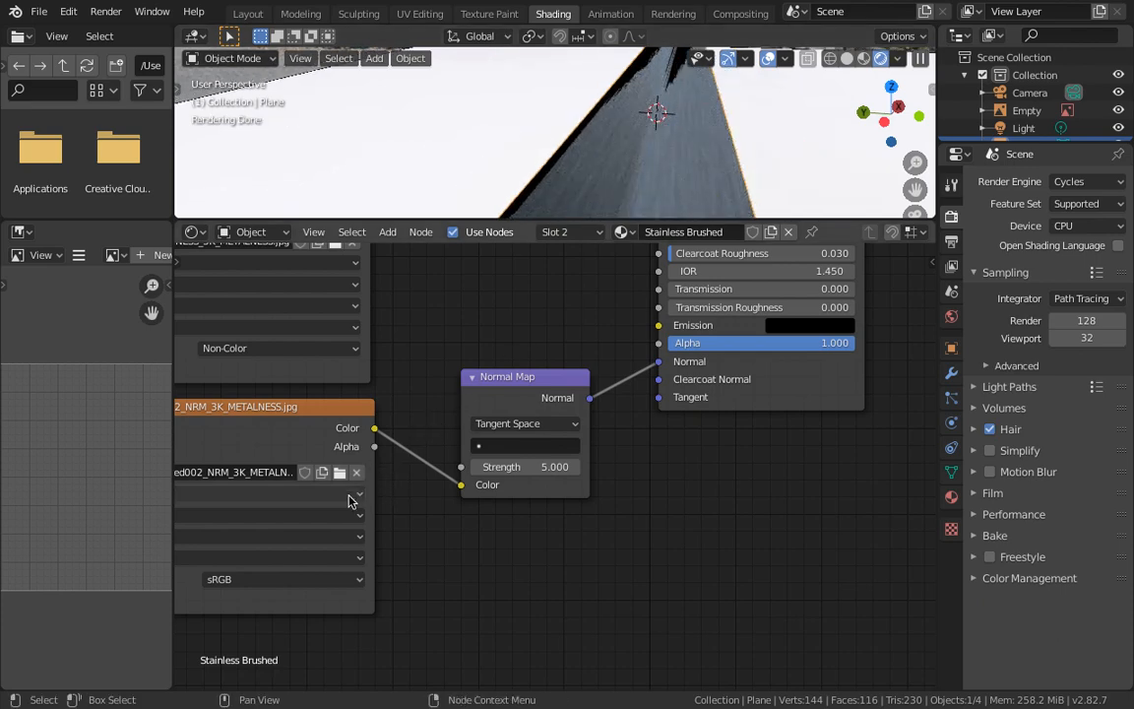
Step: Set the NRM Image Texture node's color space to Non-Color
{"action": "middle_click_drag", "start_coordinate": [317, 545], "coordinate": [496, 487]}
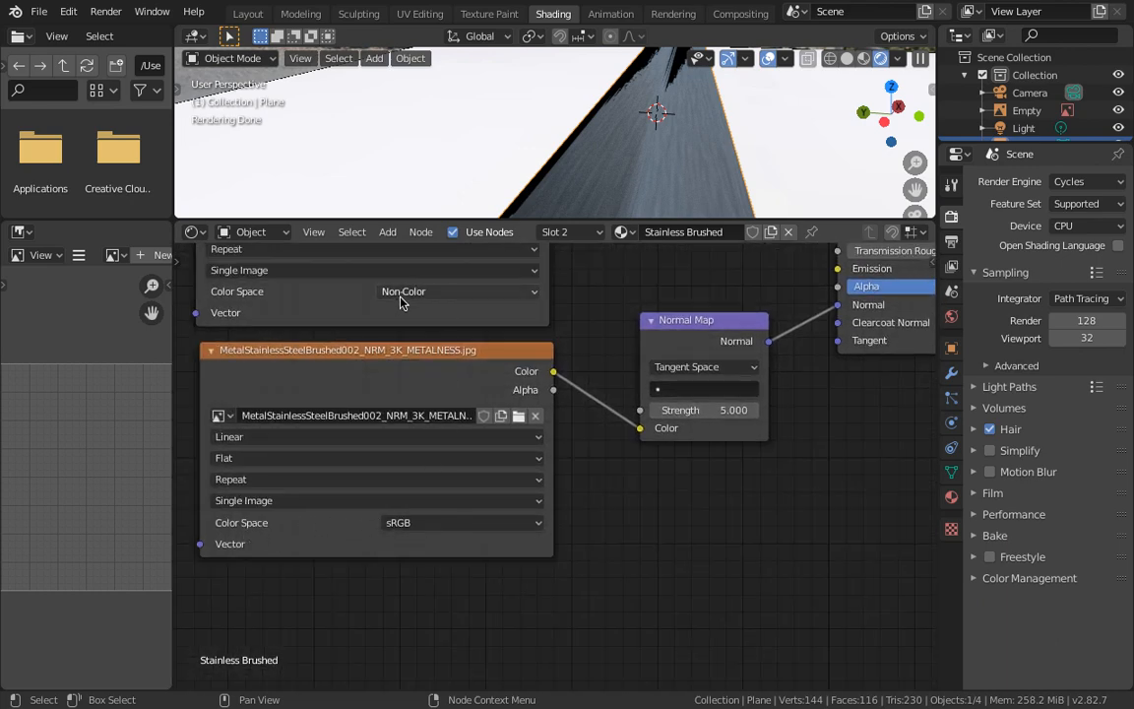
{"action": "left_click", "coordinate": [409, 527]}
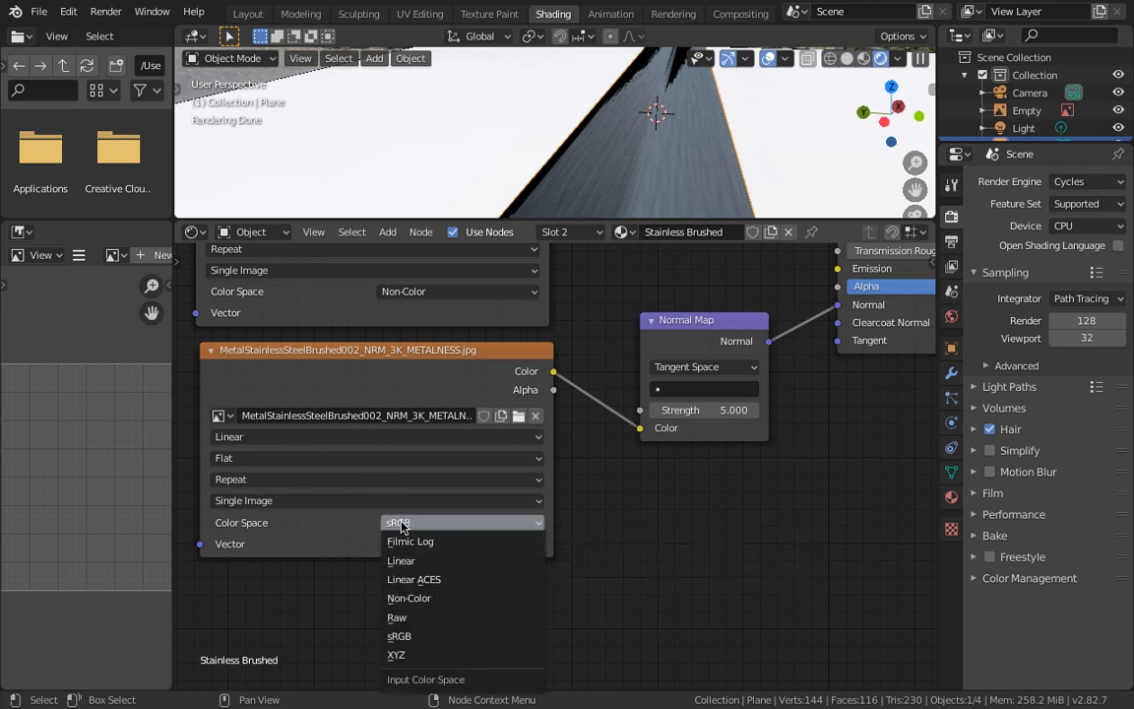
{"action": "left_click", "coordinate": [420, 598]}
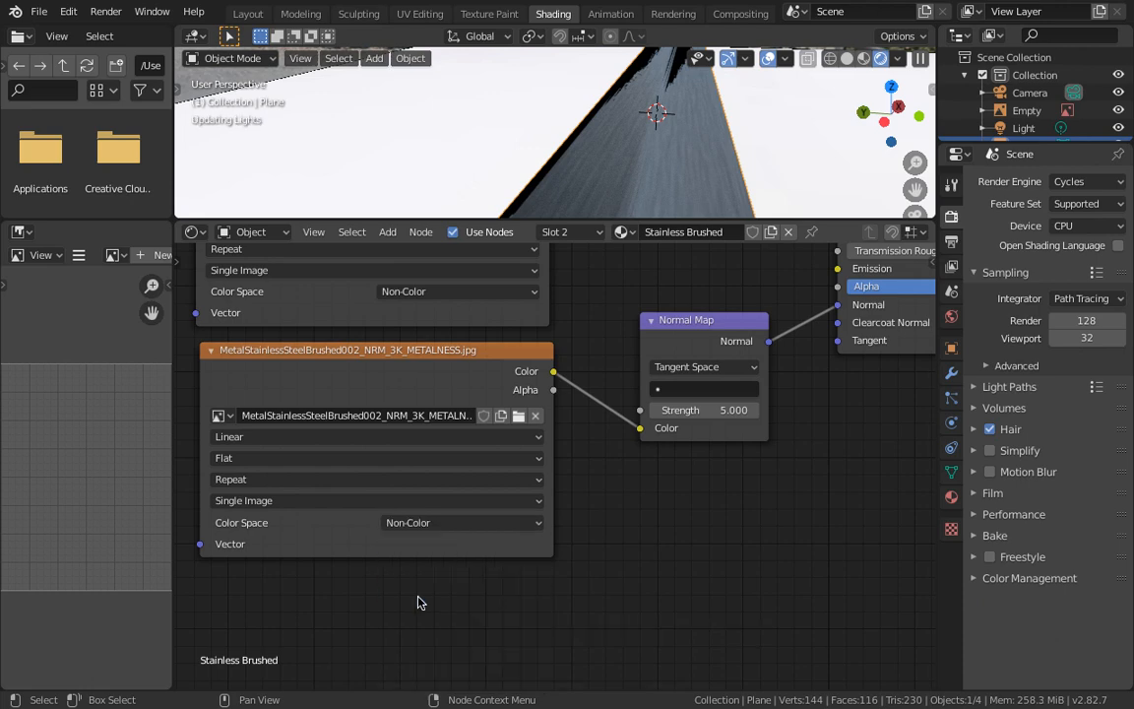
Step: Examine the rendered blade from several angles and look over the material's complete node layout
{"action": "mouse_move", "coordinate": [605, 152]}
{"action": "middle_mouse_down"}
{"action": "mouse_move", "coordinate": [589, 158]}
{"action": "mouse_move", "coordinate": [595, 187]}
{"action": "middle_mouse_up"}
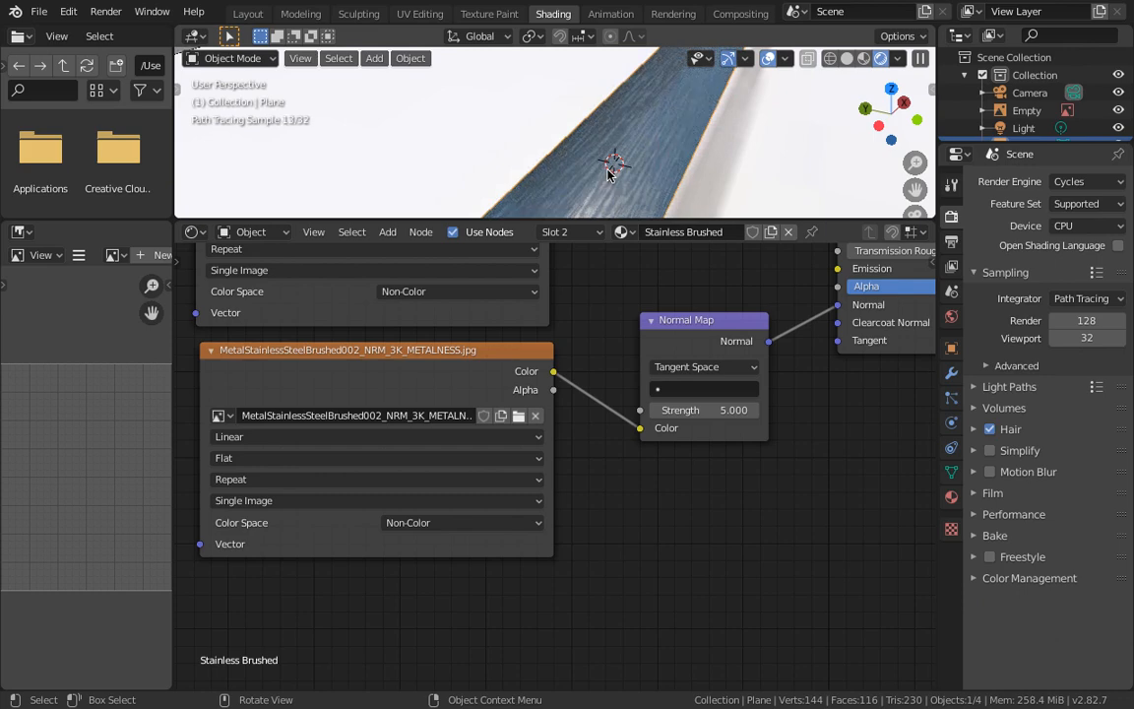
{"action": "mouse_move", "coordinate": [640, 145]}
{"action": "middle_mouse_down"}
{"action": "mouse_move", "coordinate": [616, 167]}
{"action": "mouse_move", "coordinate": [618, 186]}
{"action": "mouse_move", "coordinate": [611, 166]}
{"action": "middle_mouse_up"}
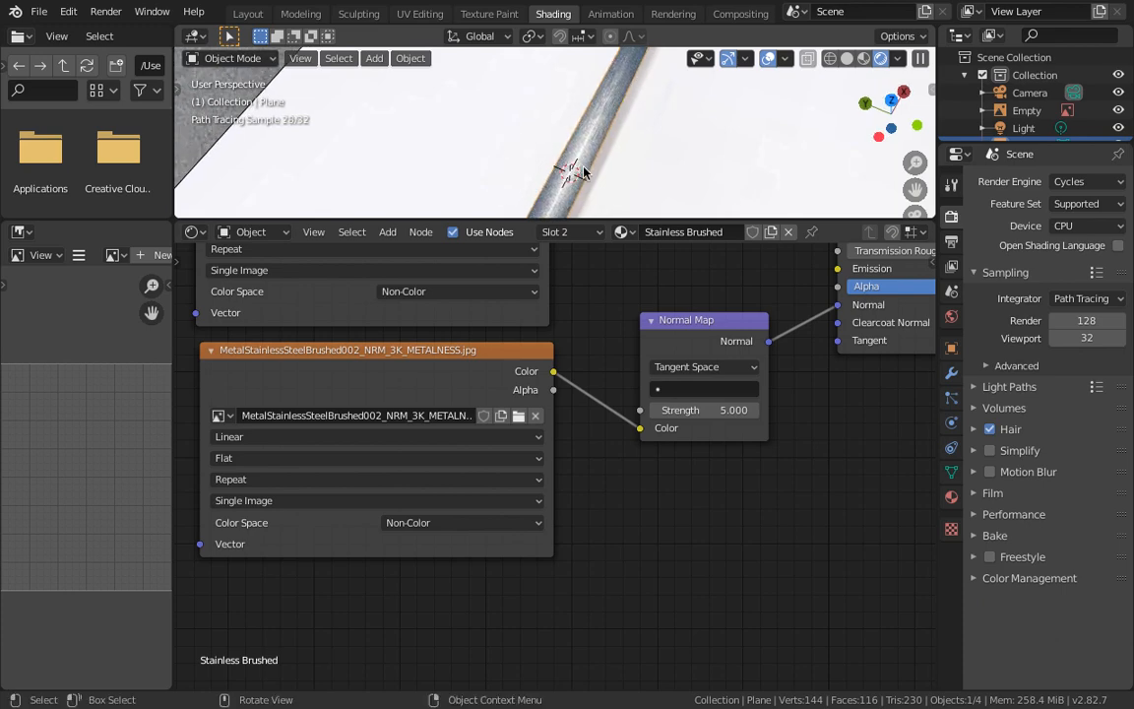
{"action": "middle_click_drag", "start_coordinate": [566, 133], "coordinate": [545, 87]}
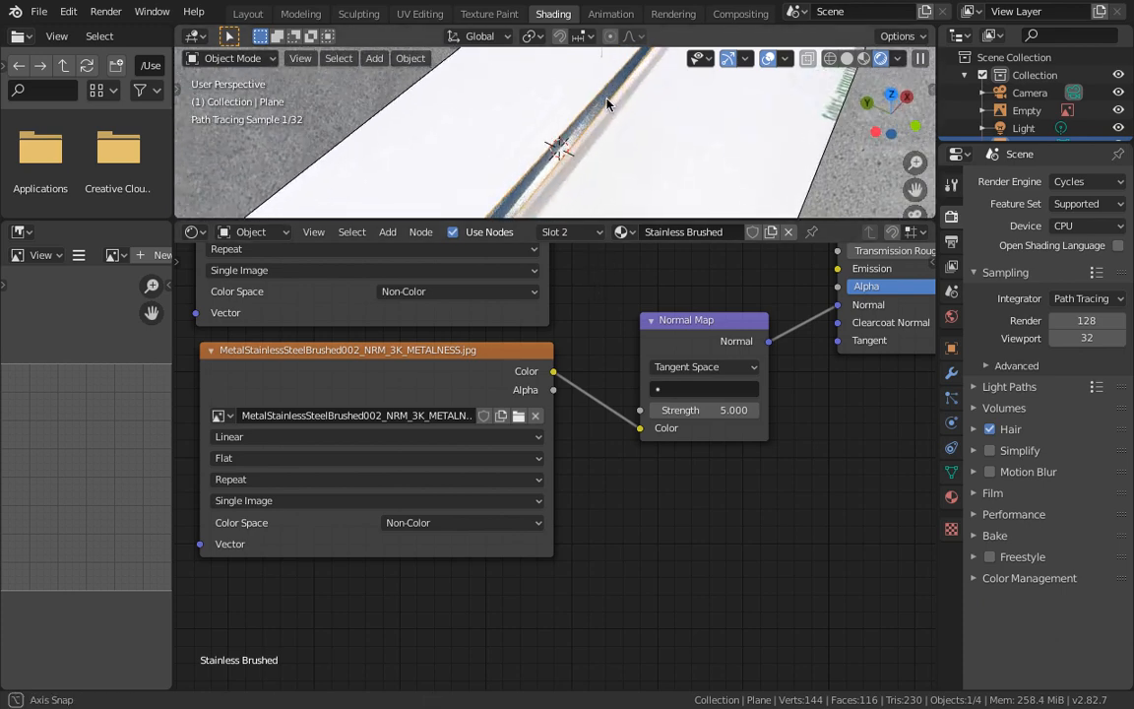
{"action": "scroll", "coordinate": [610, 278], "scroll_direction": "up", "scroll_amount": 1}
{"action": "middle_click_drag", "start_coordinate": [638, 291], "coordinate": [796, 363]}
{"action": "scroll", "coordinate": [752, 344], "scroll_direction": "down", "scroll_amount": 16}
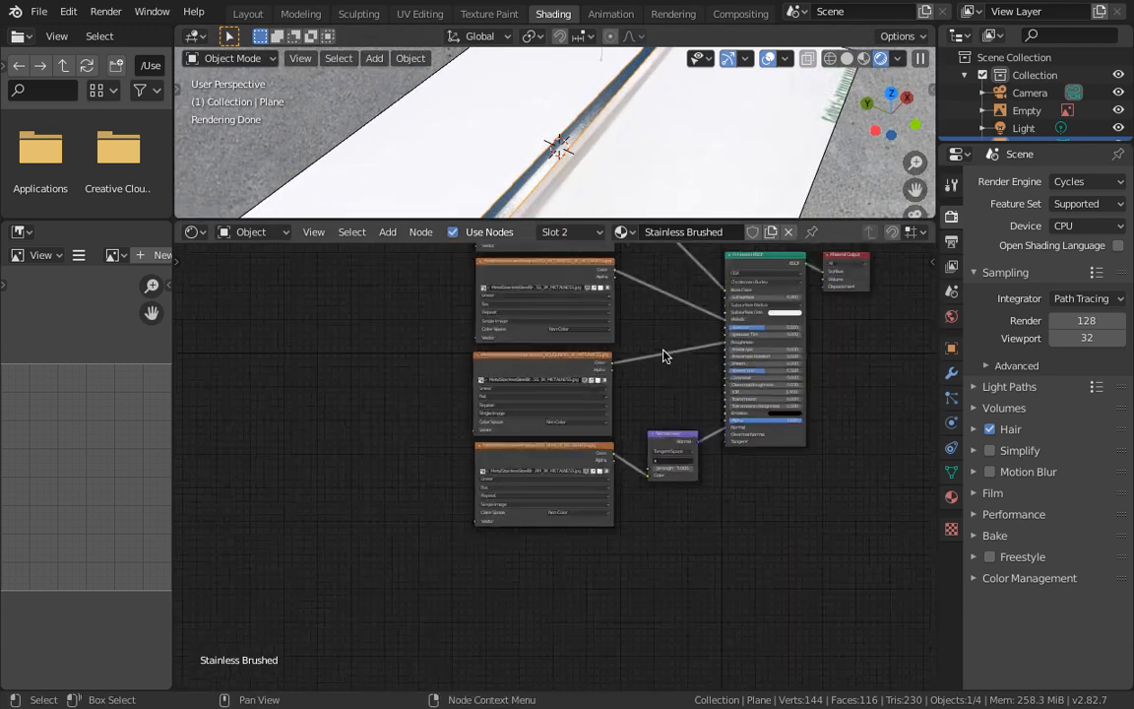
{"action": "middle_click_drag", "start_coordinate": [652, 389], "coordinate": [737, 543]}
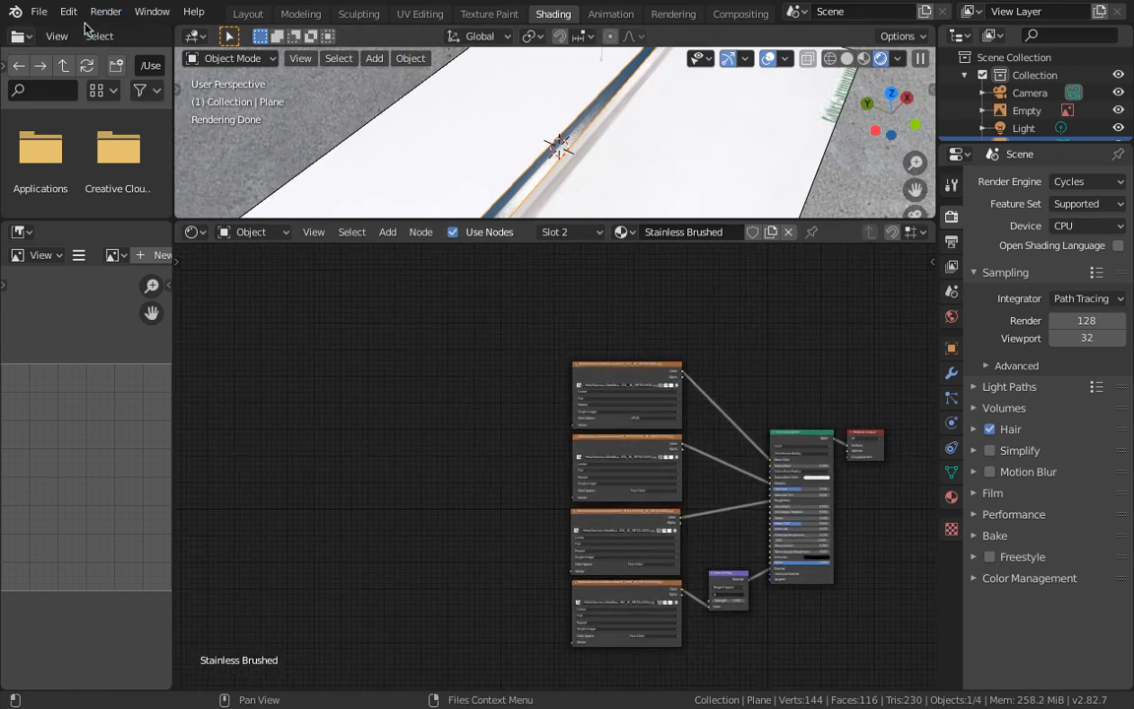
Step: Search the add-on preferences for "node", switch Node Wrangler off and on again, and close the preferences
{"action": "mouse_move", "coordinate": [66, 10]}
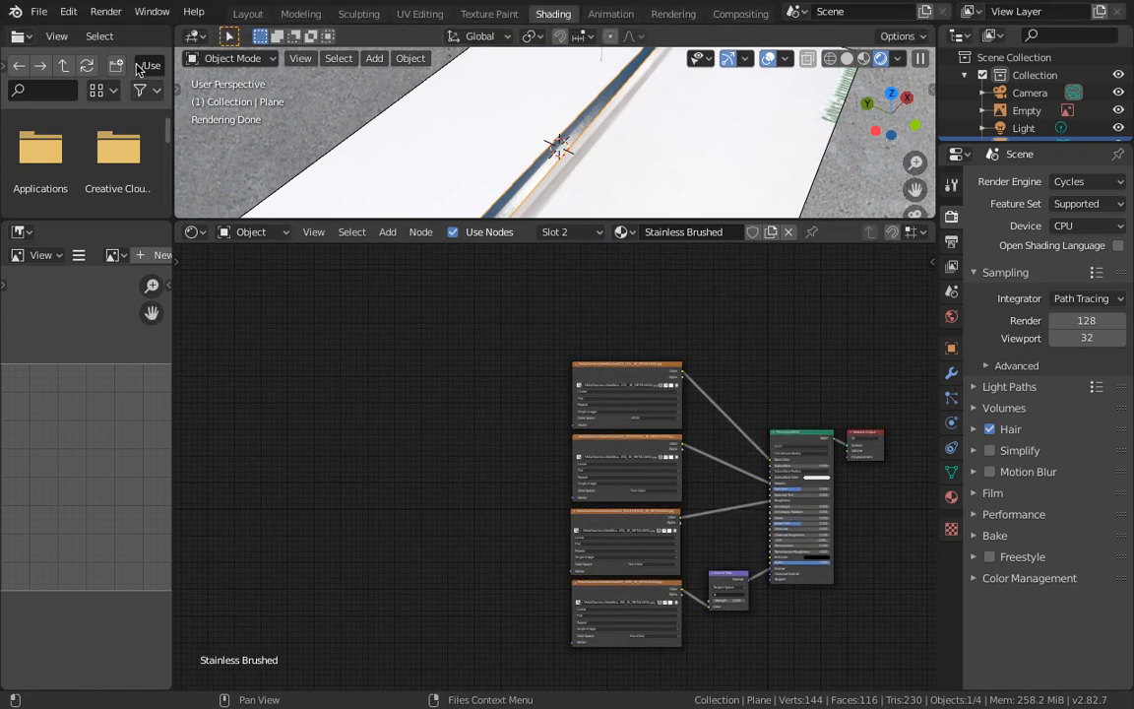
{"action": "left_click", "coordinate": [69, 12]}
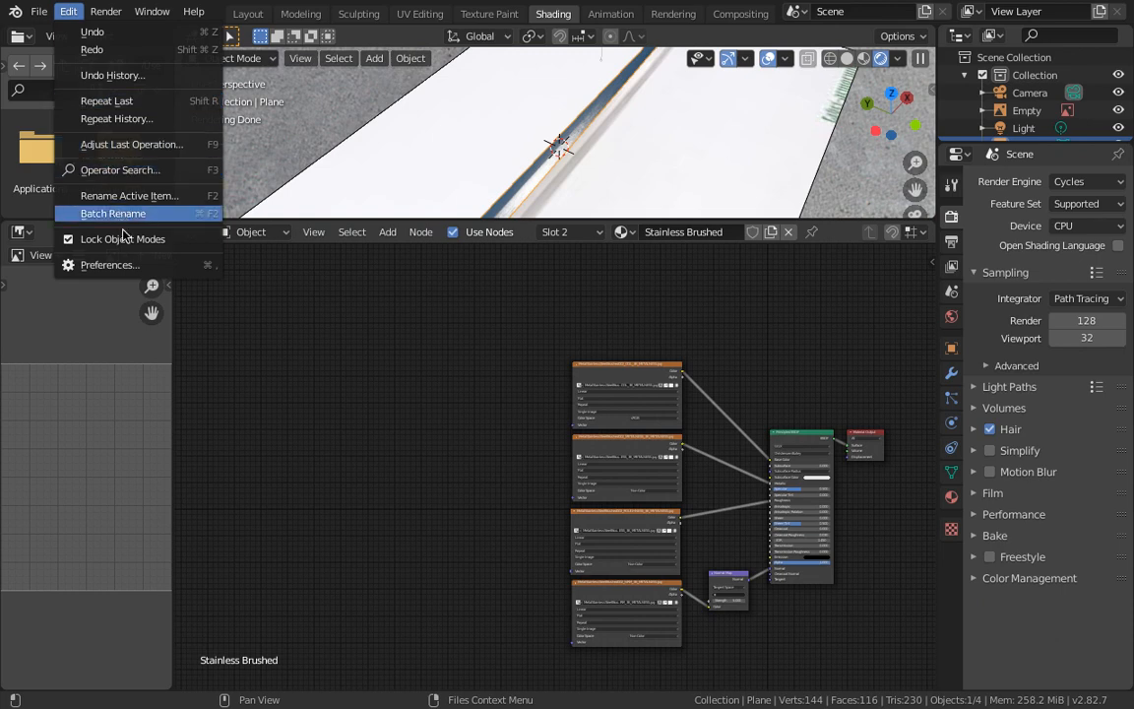
{"action": "left_click", "coordinate": [98, 264]}
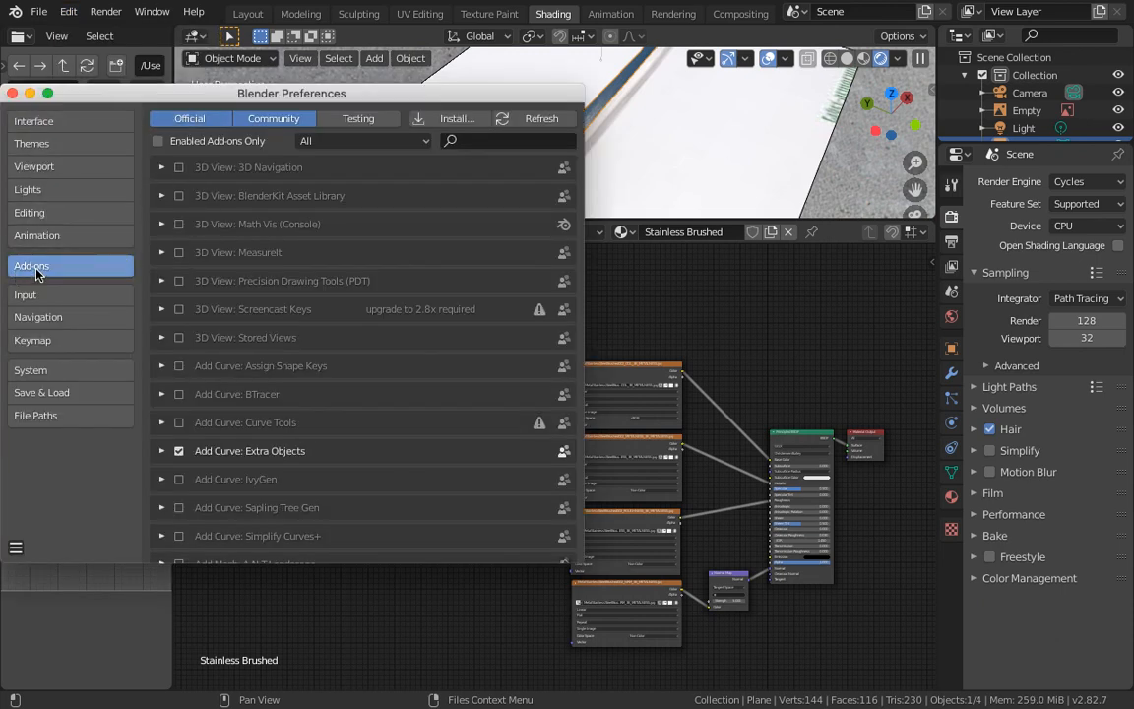
{"action": "left_click", "coordinate": [472, 143]}
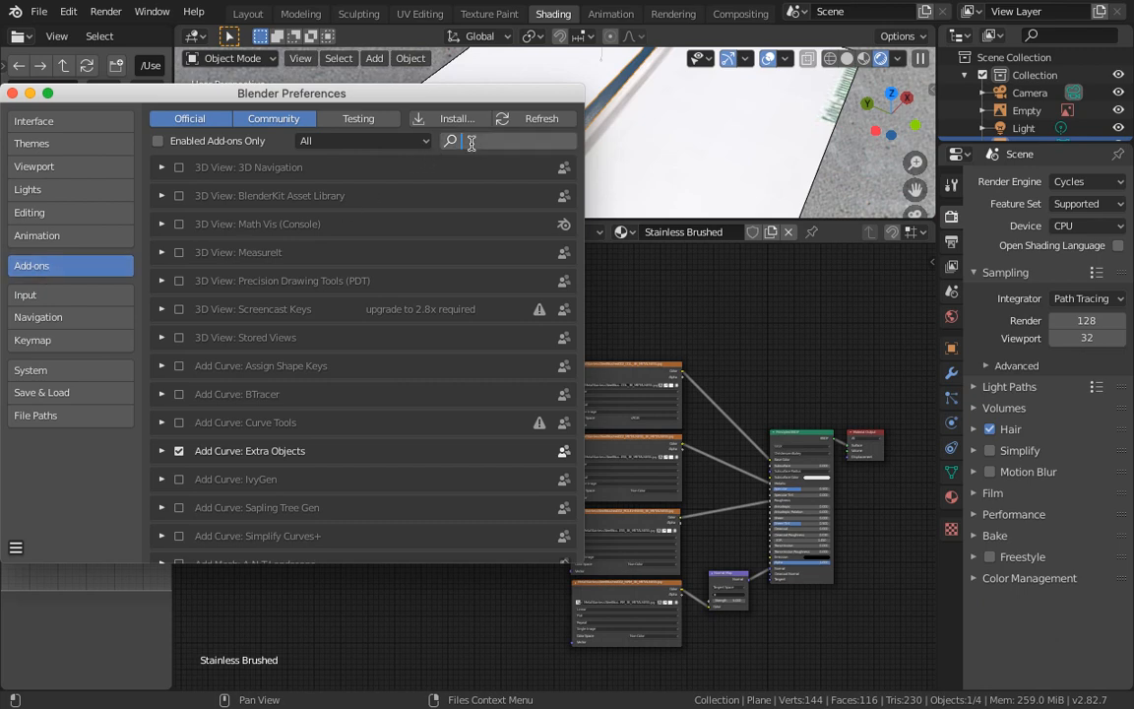
{"action": "type", "text": "node"}
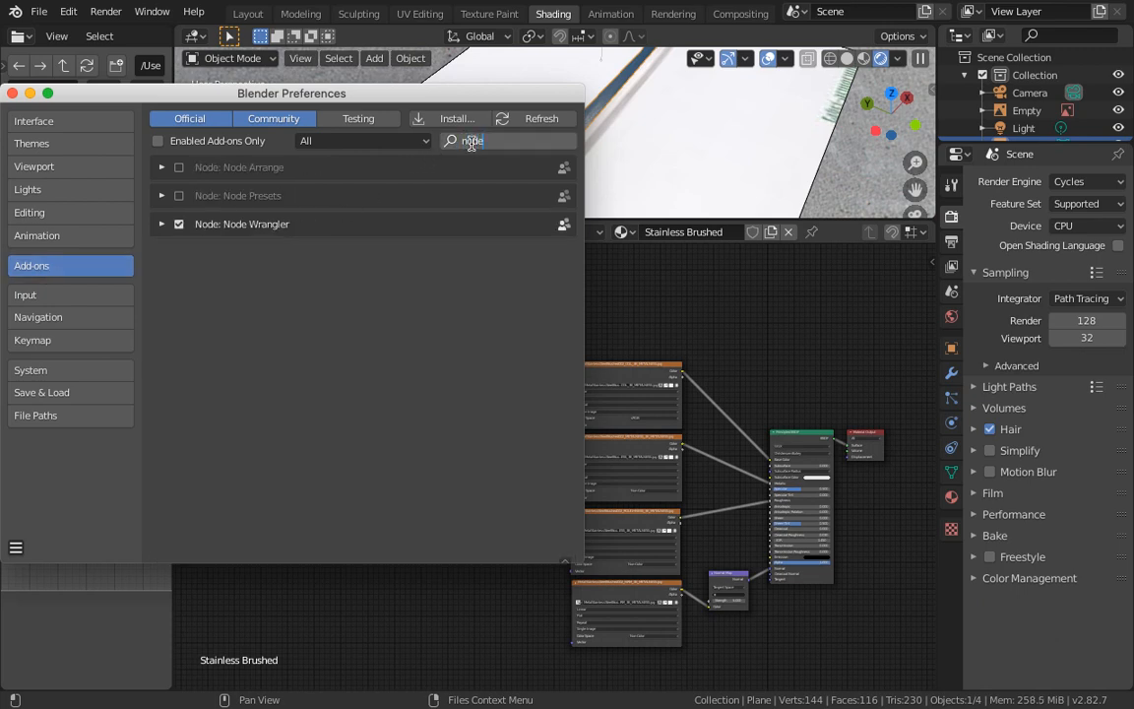
{"action": "left_click", "coordinate": [178, 224]}
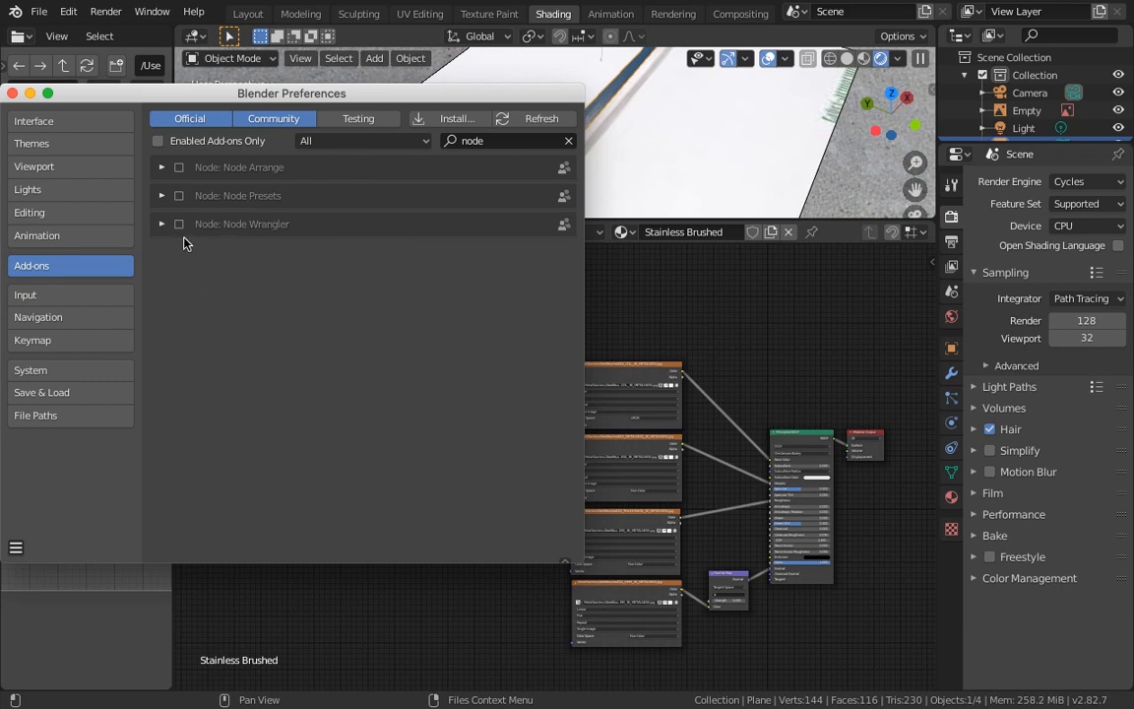
{"action": "left_click", "coordinate": [178, 223]}
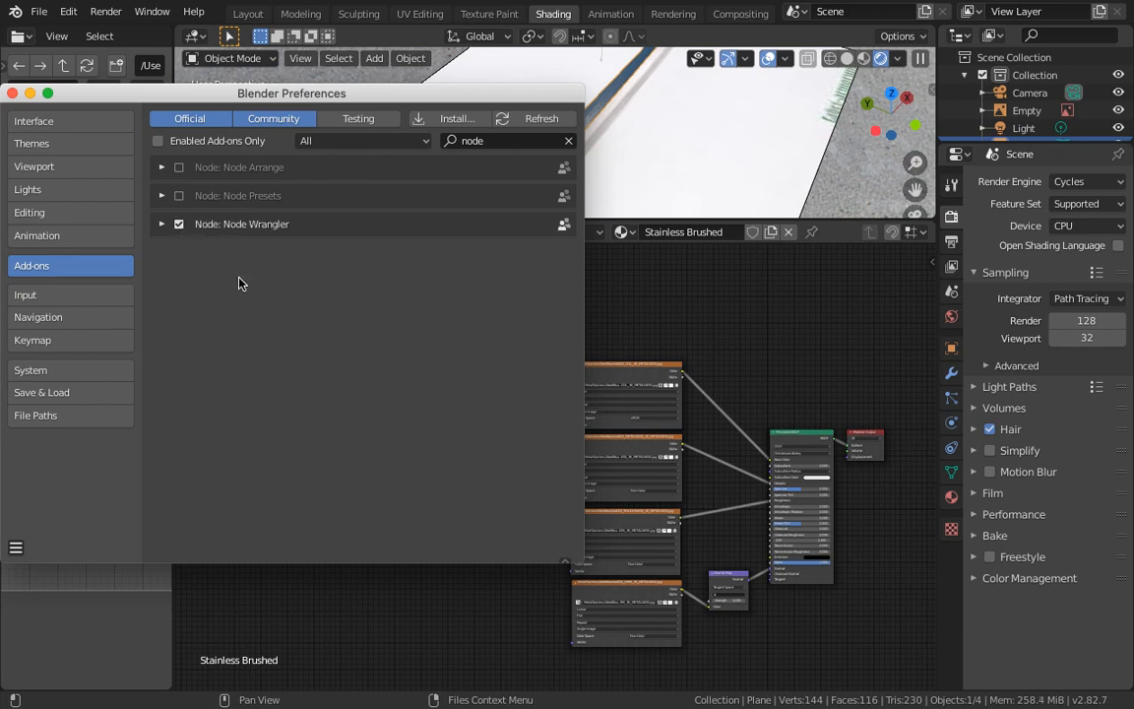
{"action": "left_click", "coordinate": [12, 92]}
Step: Add Texture Coordinate and Mapping nodes to the color map's Image Texture node using Node Wrangler's texture setup
{"action": "scroll", "coordinate": [401, 387], "scroll_direction": "up", "scroll_amount": 5}
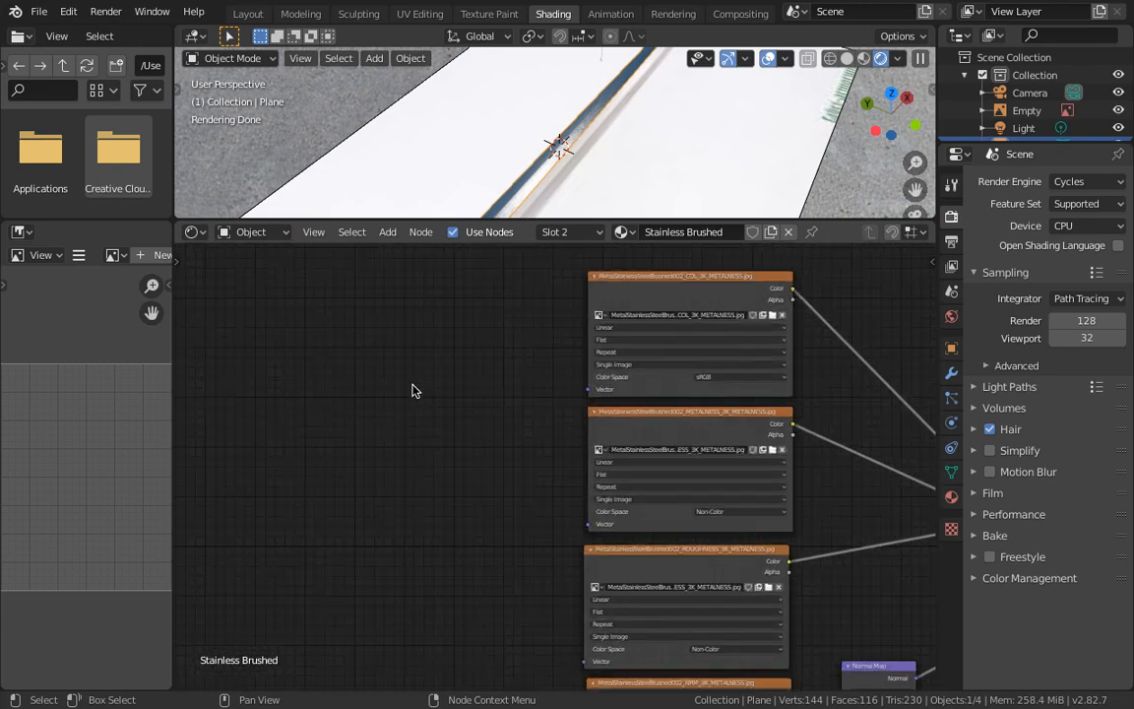
{"action": "middle_click_drag", "start_coordinate": [413, 390], "coordinate": [200, 417]}
{"action": "scroll", "coordinate": [438, 286], "scroll_direction": "down", "scroll_amount": 1}
{"action": "left_click", "coordinate": [449, 310]}
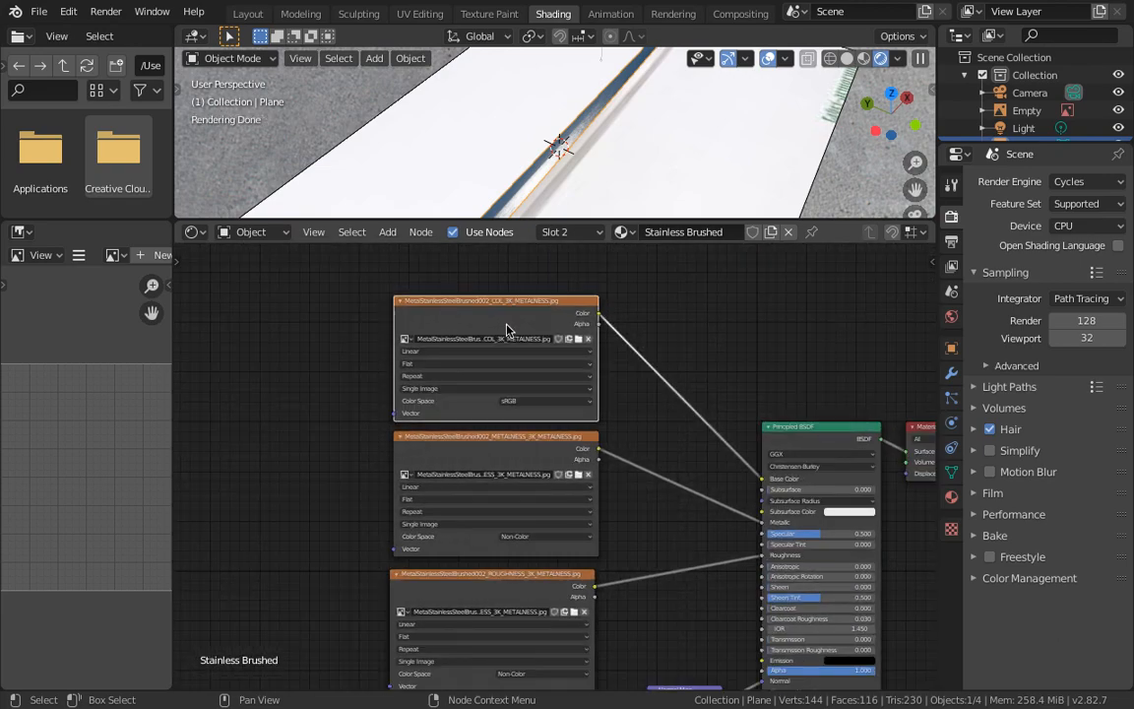
{"action": "key", "text": "ctrl+t"}
{"action": "middle_click_drag", "start_coordinate": [506, 330], "coordinate": [709, 361]}
{"action": "scroll", "coordinate": [616, 380], "scroll_direction": "up", "scroll_amount": 11}
{"action": "middle_click_drag", "start_coordinate": [597, 351], "coordinate": [584, 616]}
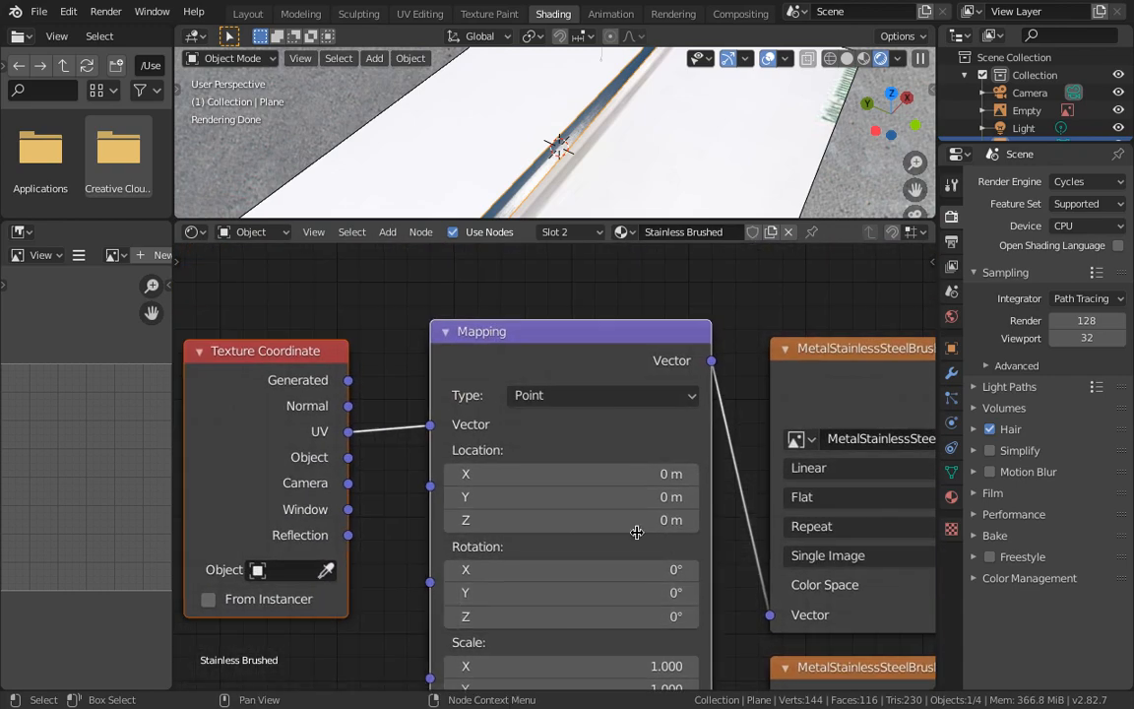
Step: Move the Texture Coordinate and Mapping nodes together, further left and down beside the stack of Image Texture nodes
{"action": "middle_click_drag", "start_coordinate": [637, 532], "coordinate": [638, 445]}
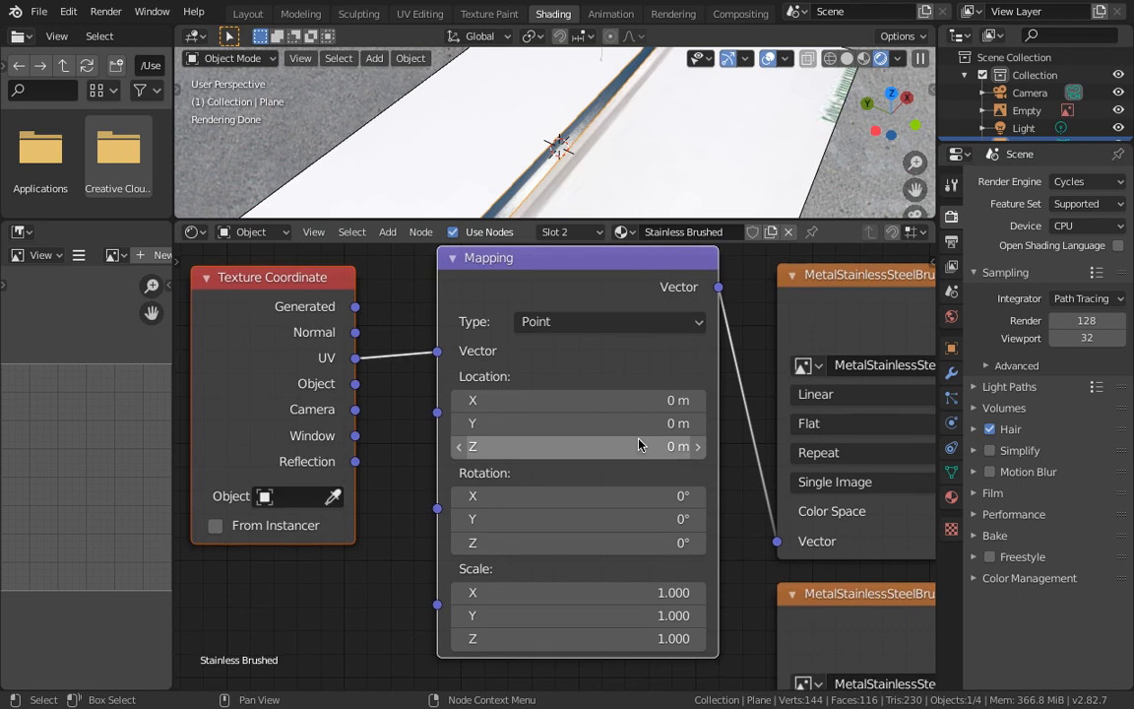
{"action": "scroll", "coordinate": [638, 445], "scroll_direction": "down", "scroll_amount": 6}
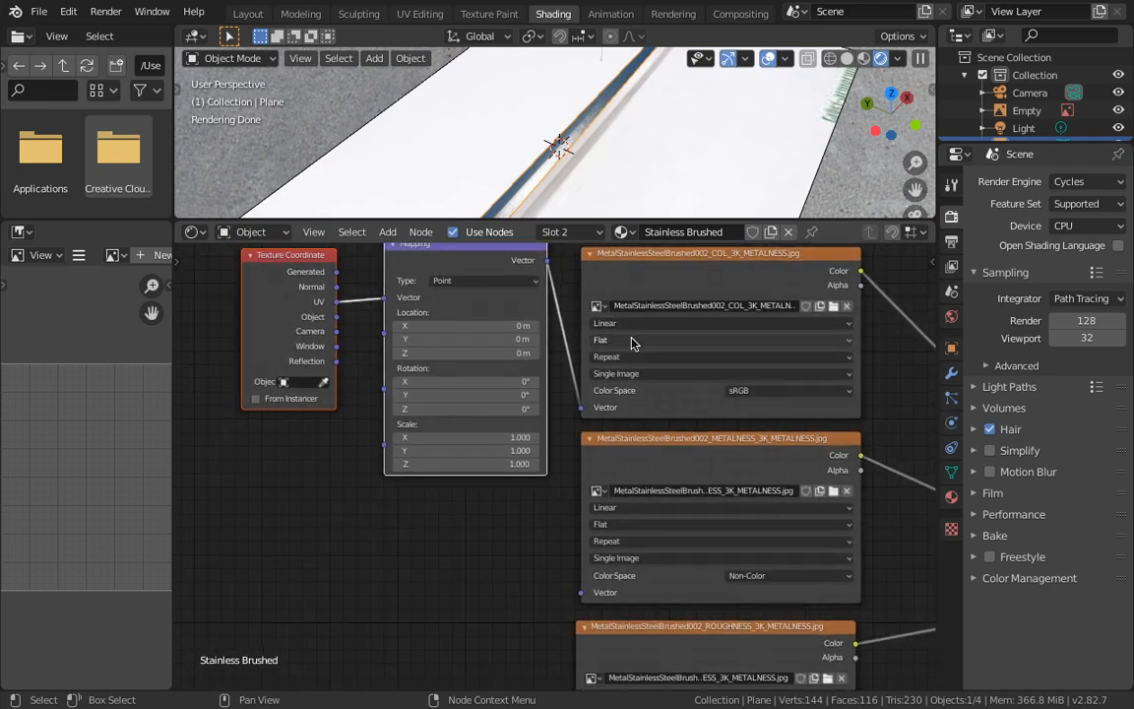
{"action": "scroll", "coordinate": [517, 316], "scroll_direction": "down", "scroll_amount": 1}
{"action": "left_click", "coordinate": [418, 387], "text": "shift"}
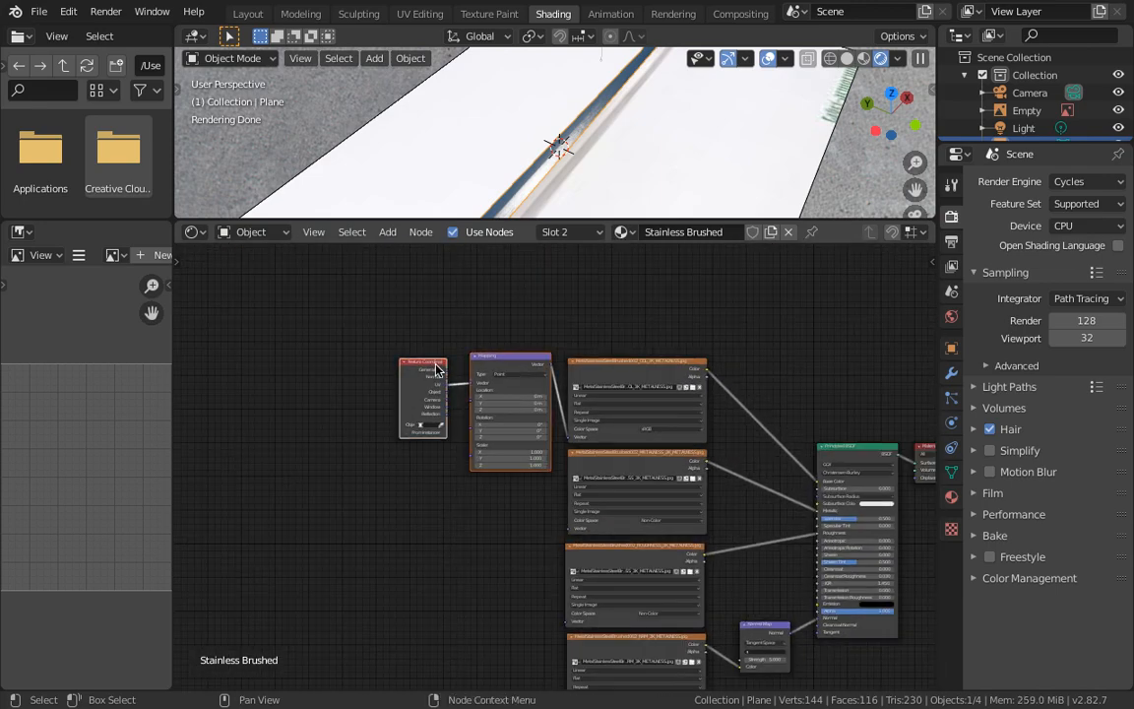
{"action": "key", "text": "g"}
{"action": "left_click", "coordinate": [316, 487]}
Step: Connect the Mapping node's Vector output to the Vector inputs of the metalness, roughness and NRM Image Texture nodes
{"action": "scroll", "coordinate": [540, 476], "scroll_direction": "up", "scroll_amount": 3}
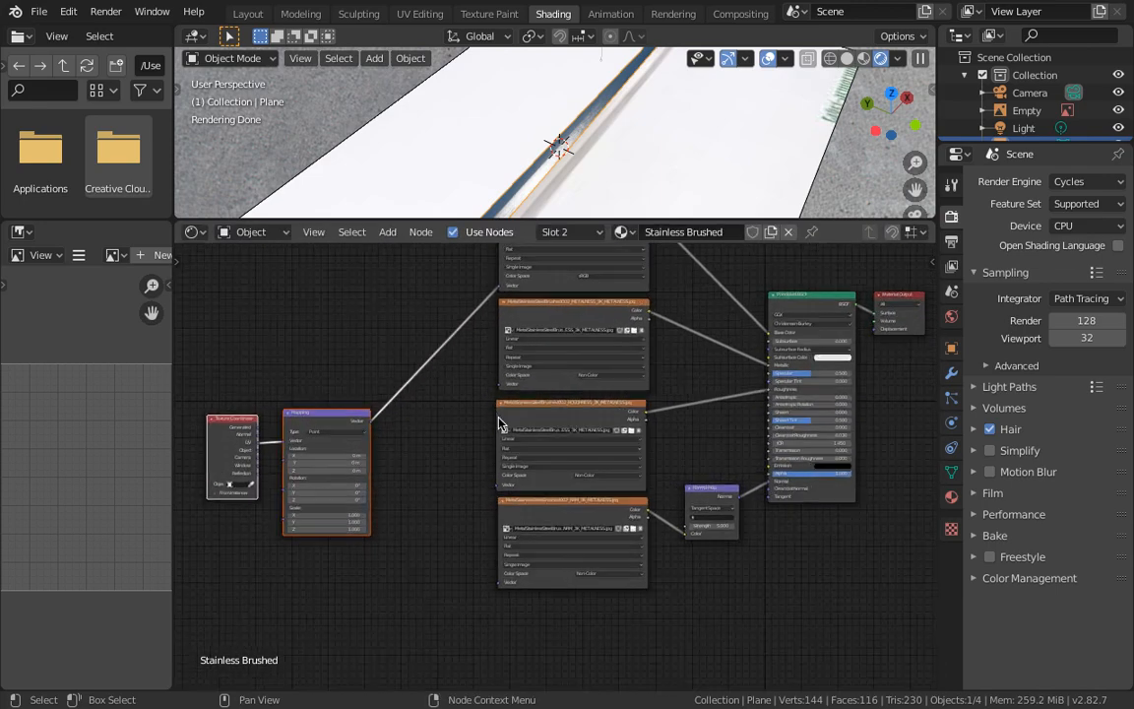
{"action": "middle_click_drag", "start_coordinate": [420, 417], "coordinate": [431, 428]}
{"action": "left_click_drag", "start_coordinate": [352, 422], "coordinate": [528, 369]}
{"action": "left_click_drag", "start_coordinate": [353, 426], "coordinate": [528, 508]}
{"action": "left_click_drag", "start_coordinate": [353, 421], "coordinate": [527, 641]}
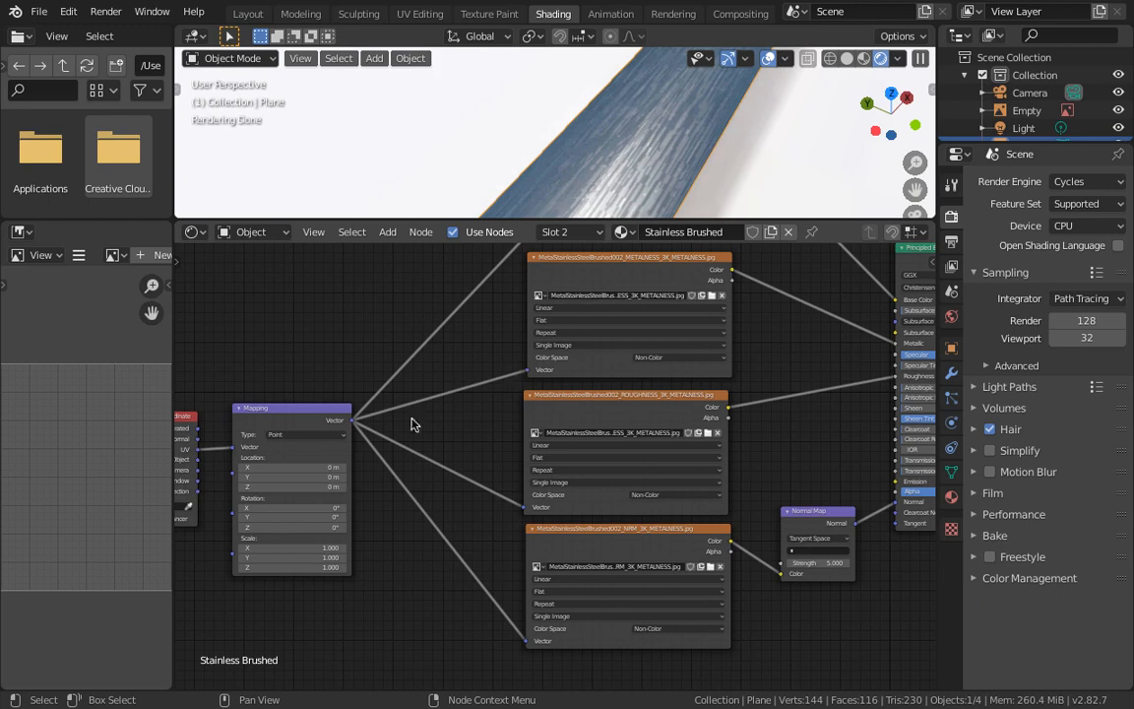
Step: Set the Mapping node's X, Y and Z scale to 2
{"action": "scroll", "coordinate": [387, 472], "scroll_direction": "up", "scroll_amount": 3}
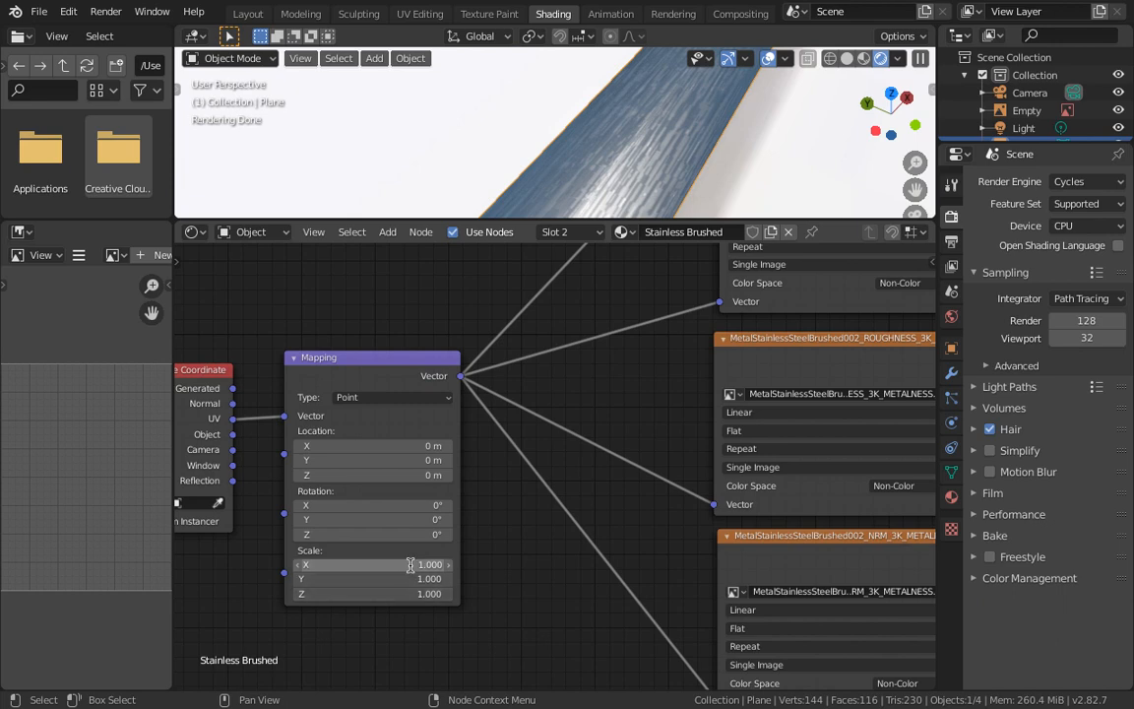
{"action": "left_click_drag", "start_coordinate": [411, 565], "coordinate": [411, 594]}
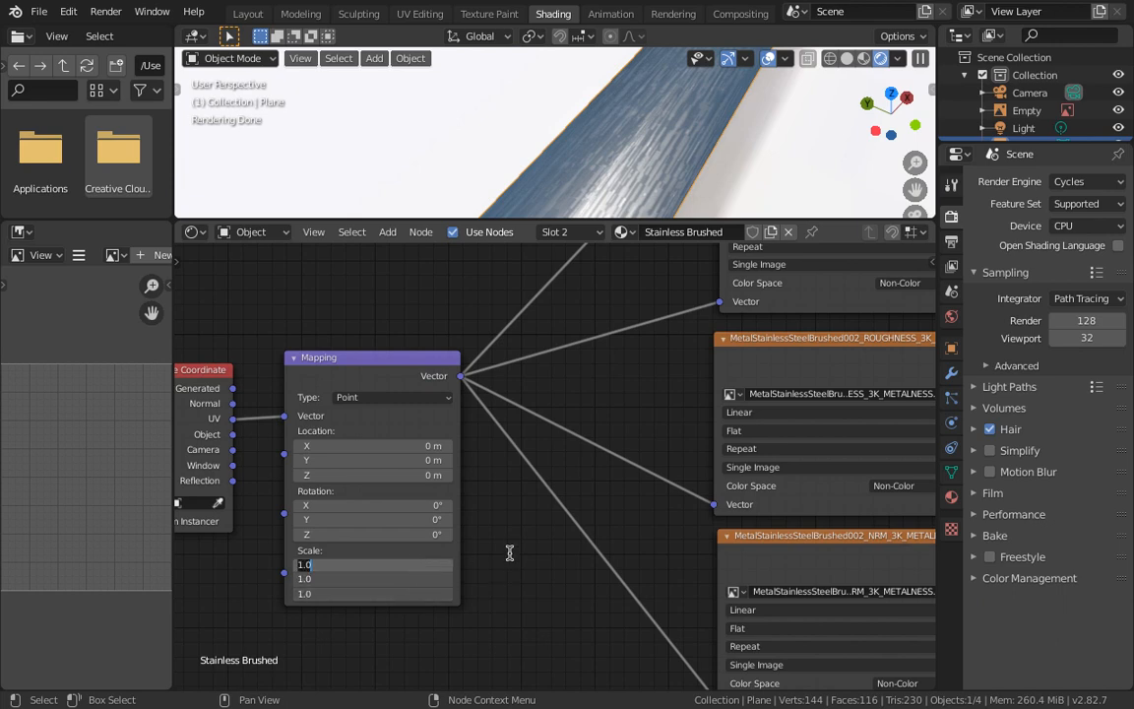
{"action": "type", "text": "2"}
{"action": "key", "text": "Return"}
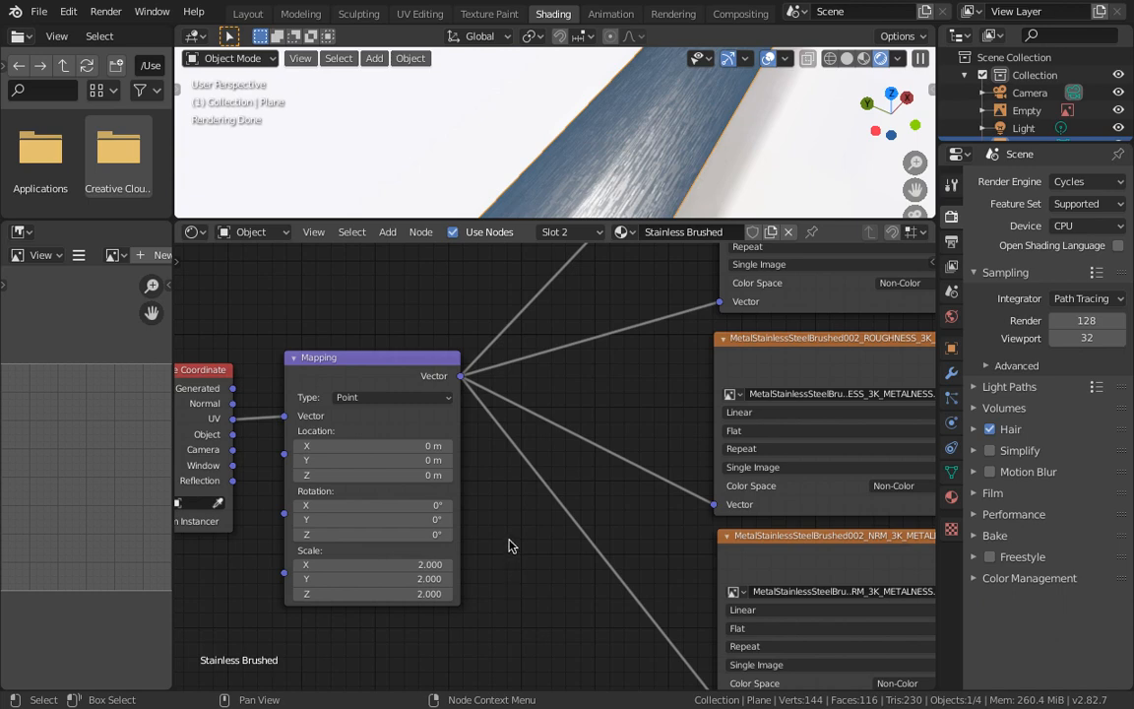
Step: Set the Mapping node's X, Y and Z scale to 5 and check the brushed texture on the blade
{"action": "left_click_drag", "start_coordinate": [397, 569], "coordinate": [398, 599]}
{"action": "type", "text": "5"}
{"action": "key", "text": "Return"}
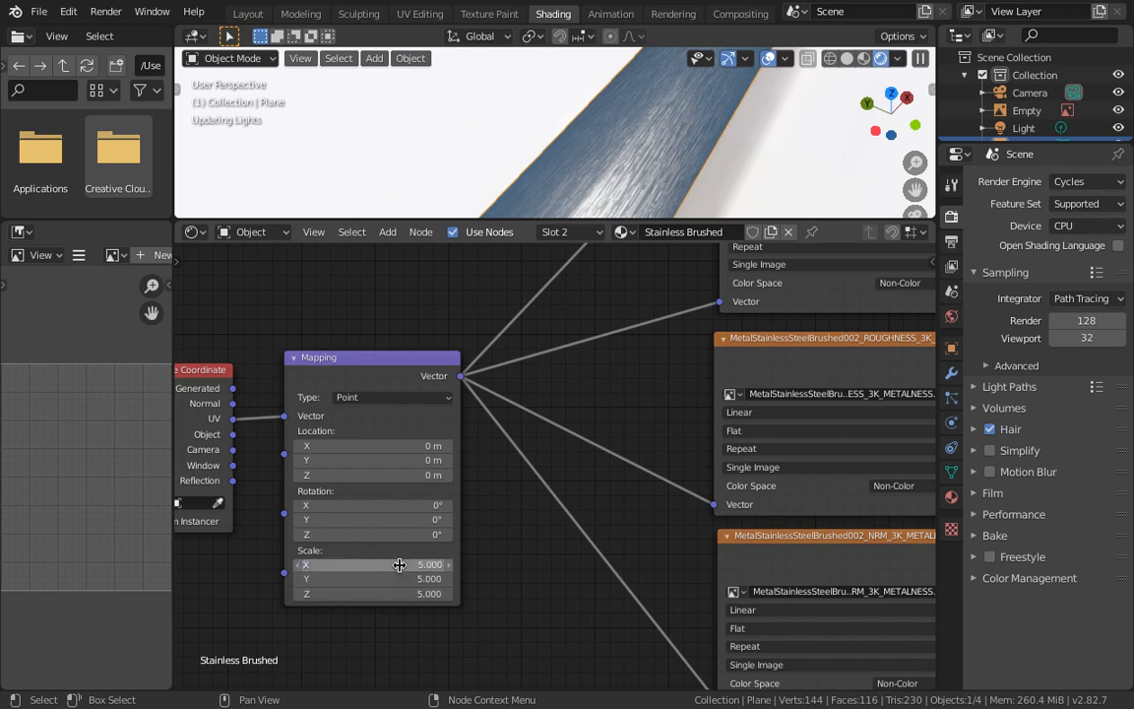
{"action": "middle_click_drag", "start_coordinate": [651, 162], "coordinate": [667, 179]}
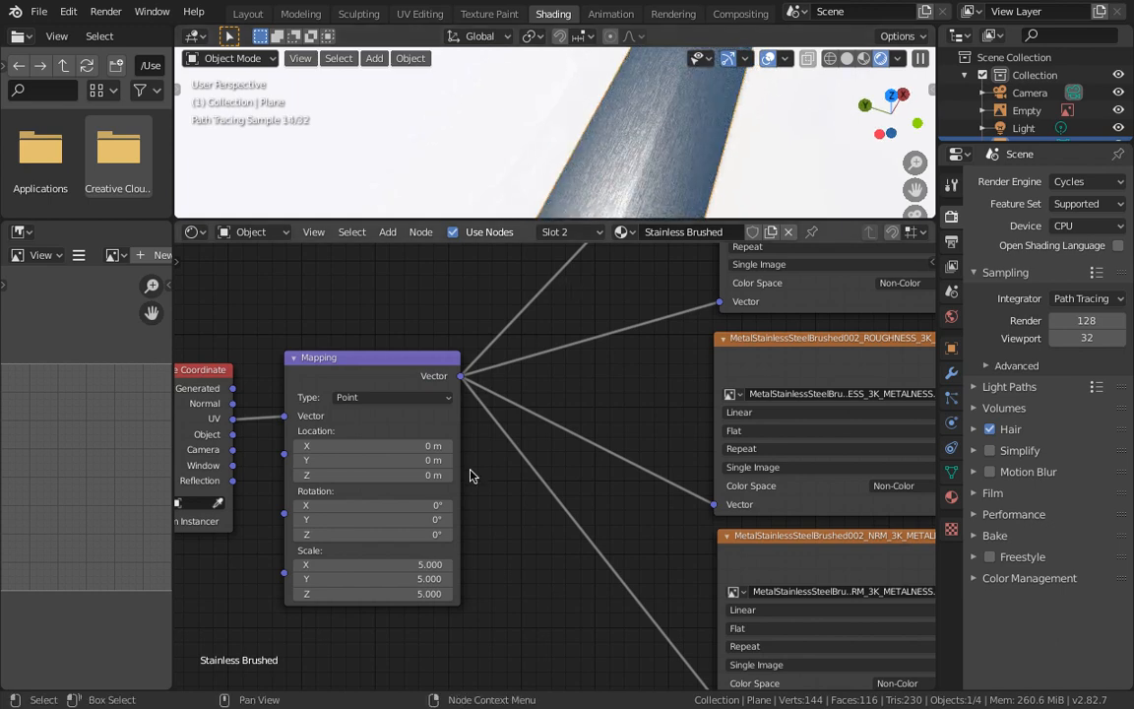
Step: Set the Mapping node's X, Y and Z scale to 10 and inspect the blade's surface up close
{"action": "left_click_drag", "start_coordinate": [399, 564], "coordinate": [411, 607]}
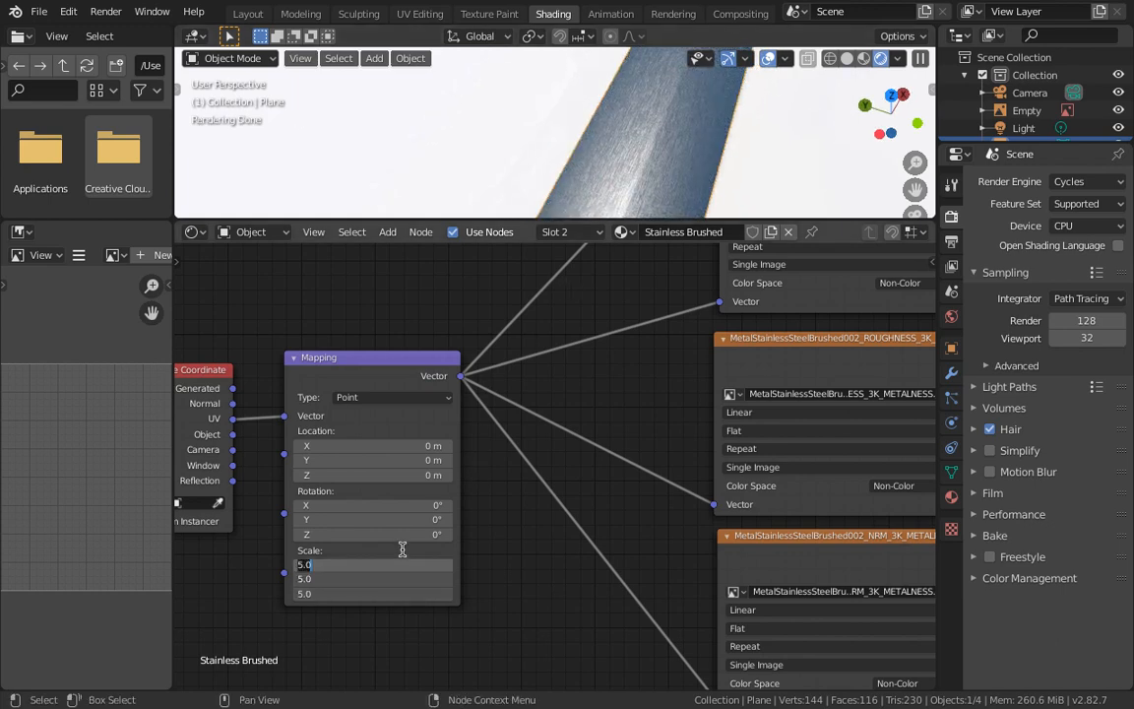
{"action": "type", "text": "10"}
{"action": "key", "text": "Return"}
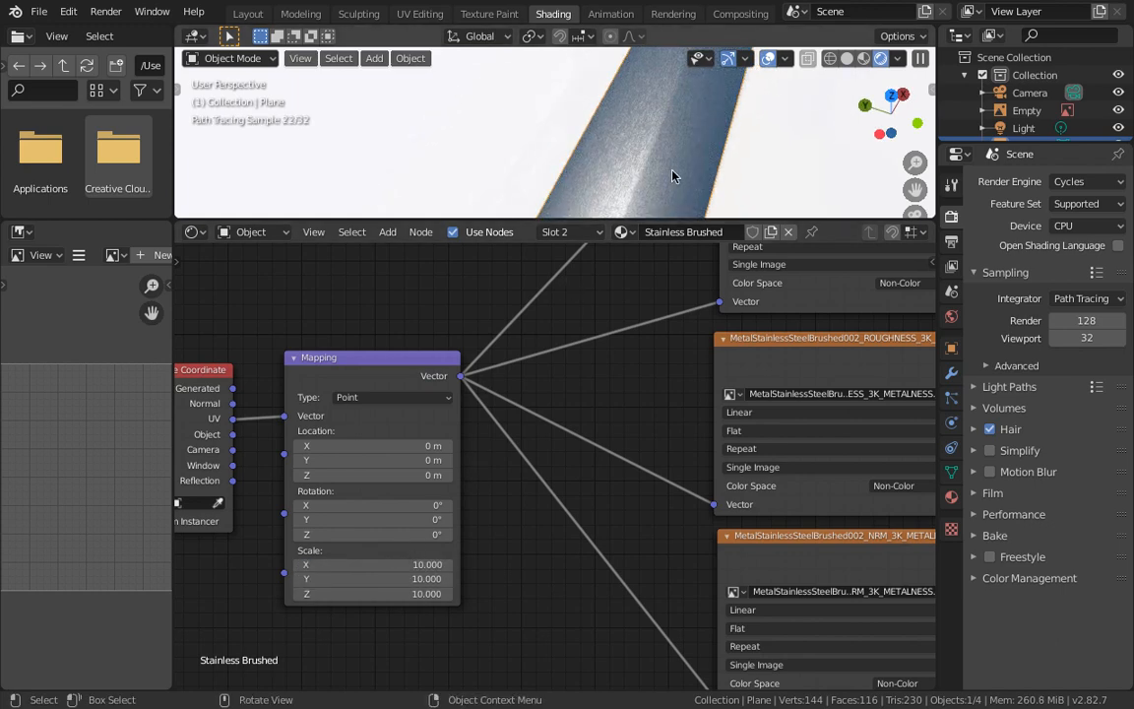
{"action": "mouse_move", "coordinate": [625, 173]}
{"action": "middle_mouse_down"}
{"action": "mouse_move", "coordinate": [635, 184]}
{"action": "mouse_move", "coordinate": [617, 163]}
{"action": "mouse_move", "coordinate": [585, 168]}
{"action": "middle_mouse_up"}
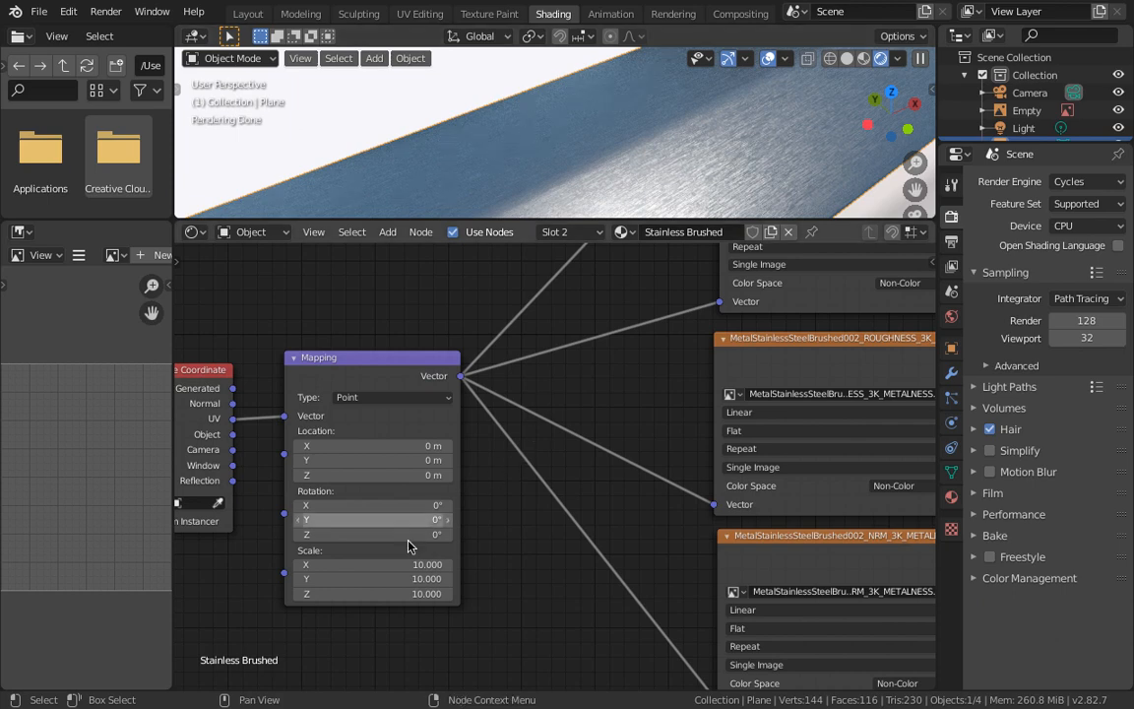
Step: Set the Mapping node's X, Y and Z scale to 20 and view the blade from another angle
{"action": "left_click_drag", "start_coordinate": [403, 565], "coordinate": [402, 596]}
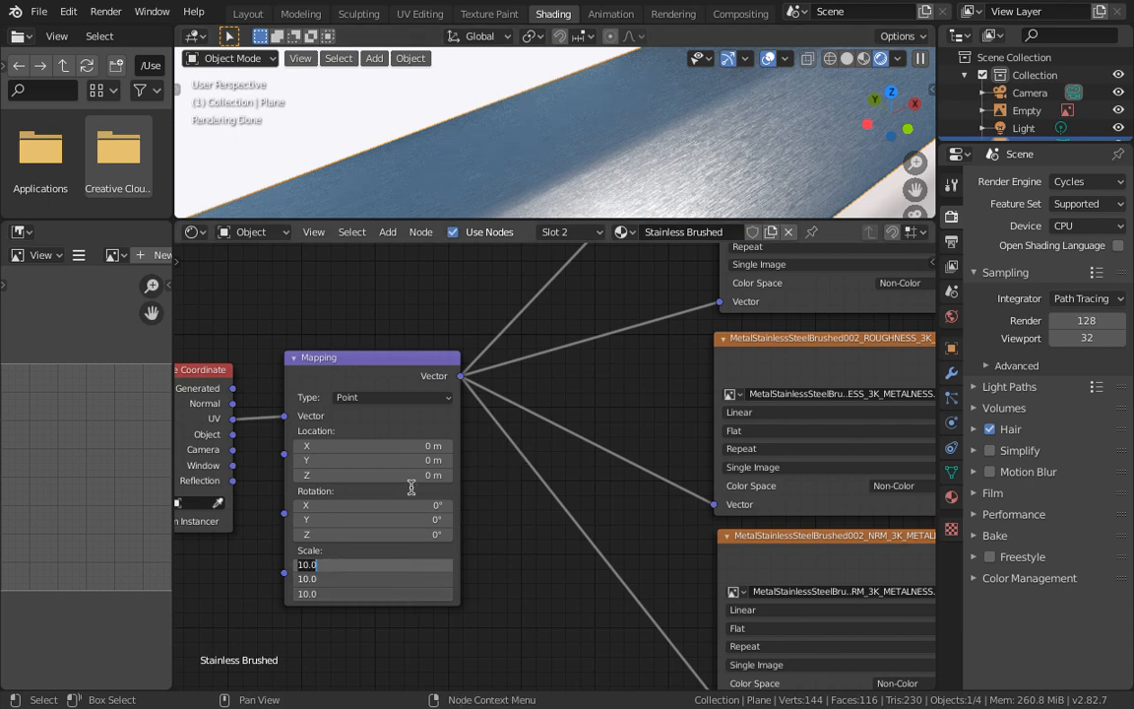
{"action": "key", "text": "Return"}
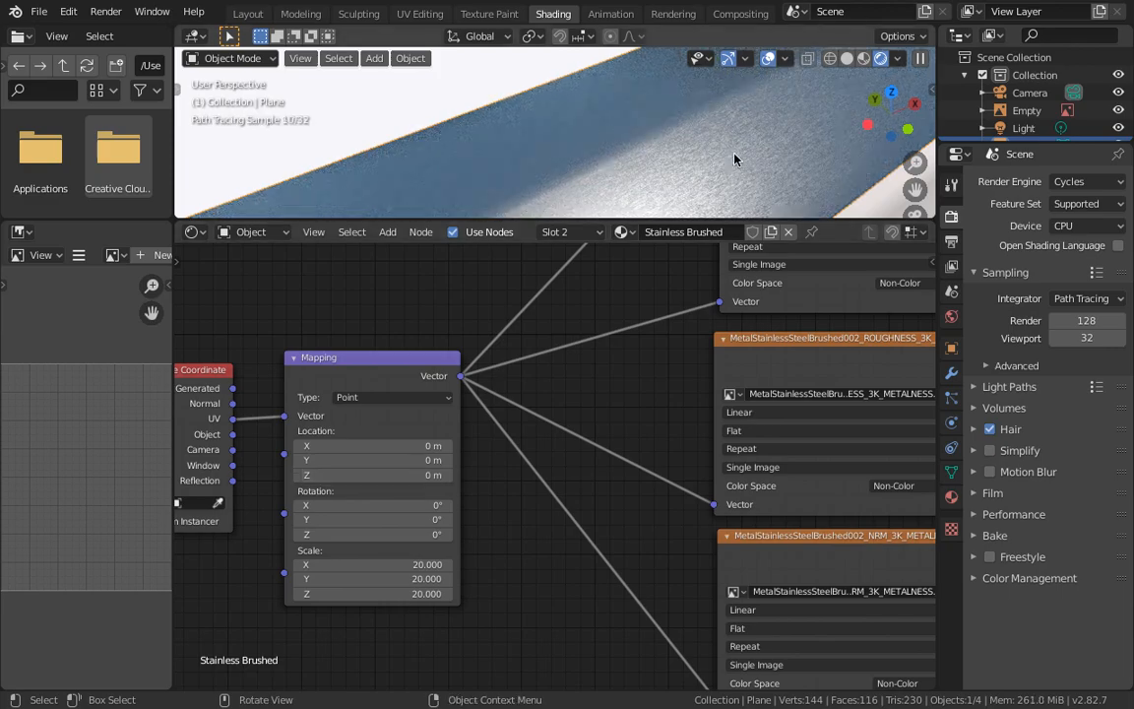
{"action": "mouse_move", "coordinate": [734, 159]}
{"action": "middle_mouse_down"}
{"action": "mouse_move", "coordinate": [731, 179]}
{"action": "mouse_move", "coordinate": [638, 190]}
{"action": "mouse_move", "coordinate": [599, 162]}
{"action": "mouse_move", "coordinate": [641, 163]}
{"action": "mouse_move", "coordinate": [604, 136]}
{"action": "mouse_move", "coordinate": [554, 143]}
{"action": "mouse_move", "coordinate": [610, 155]}
{"action": "mouse_move", "coordinate": [548, 166]}
{"action": "middle_mouse_up"}
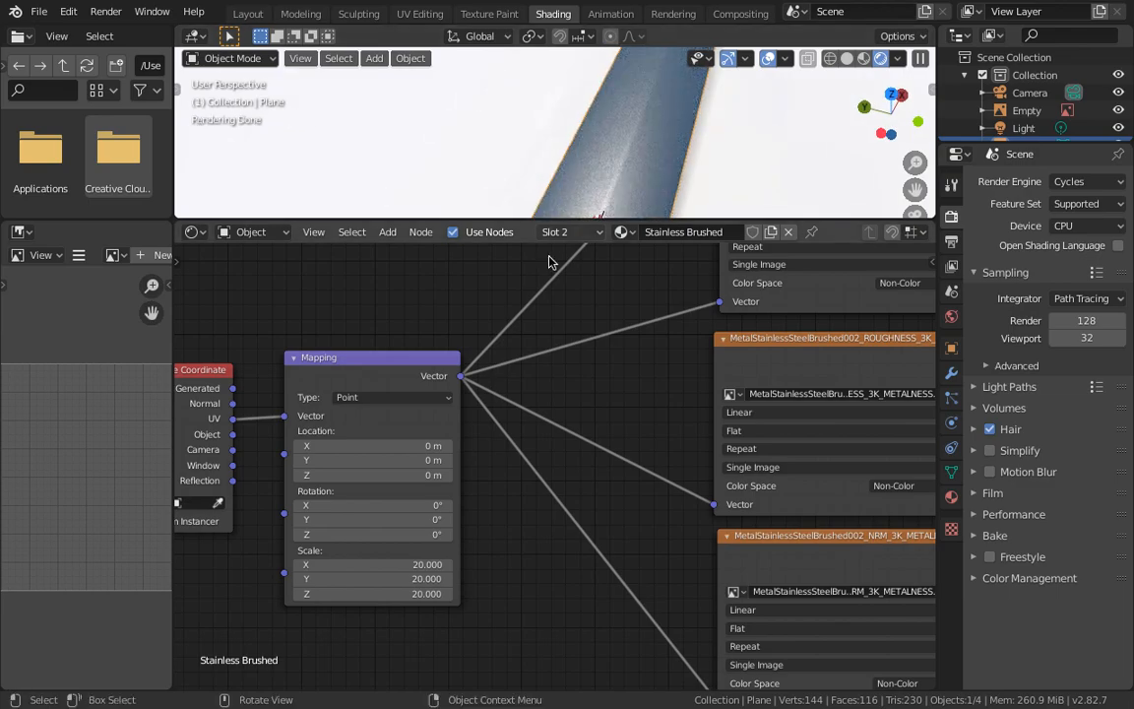
Step: Switch to Finder, expand the 11 DTE folder in OneDrive and look through its files
{"action": "key", "text": "super+Tab"}
{"action": "key", "text": "super+Tab"}
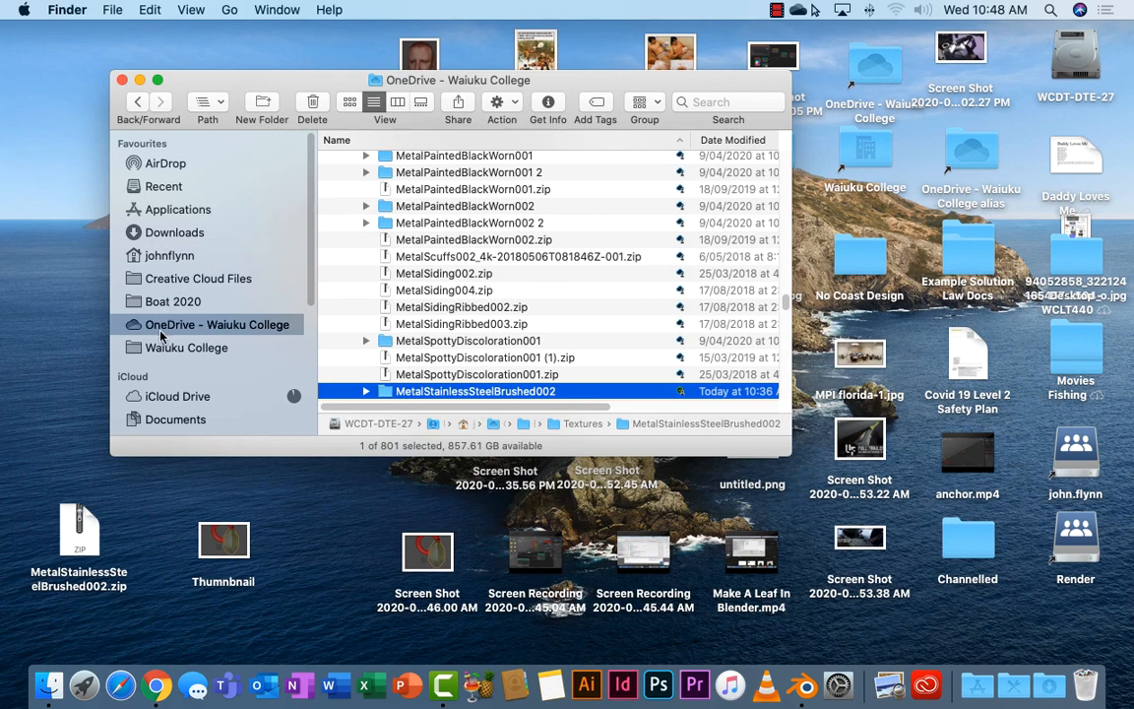
{"action": "scroll", "coordinate": [385, 229], "scroll_direction": "up", "scroll_amount": 15}
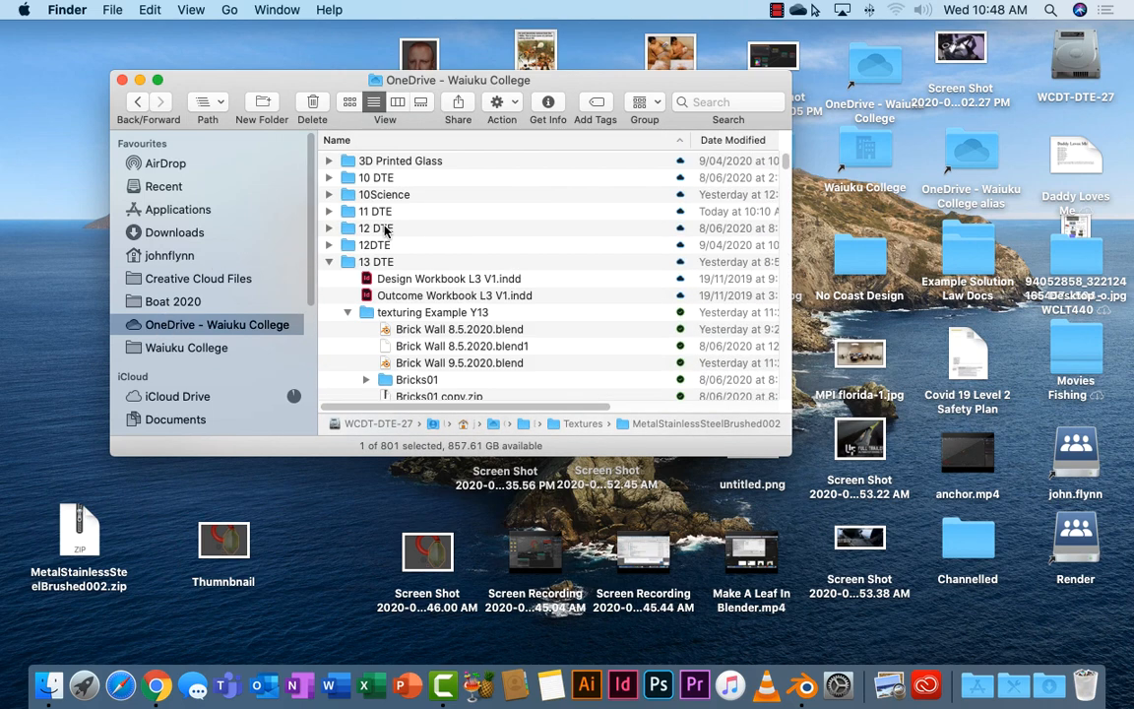
{"action": "left_click", "coordinate": [331, 214]}
{"action": "left_click", "coordinate": [330, 213]}
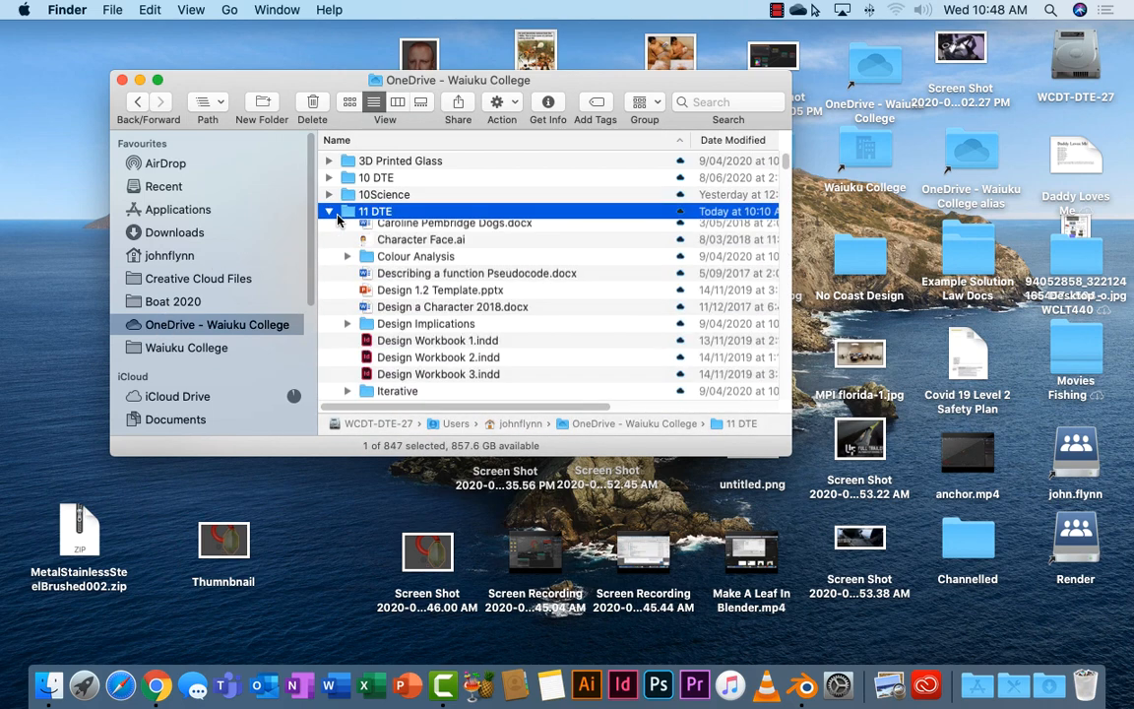
{"action": "scroll", "coordinate": [399, 297], "scroll_direction": "down", "scroll_amount": 4}
{"action": "scroll", "coordinate": [401, 302], "scroll_direction": "down", "scroll_amount": 10}
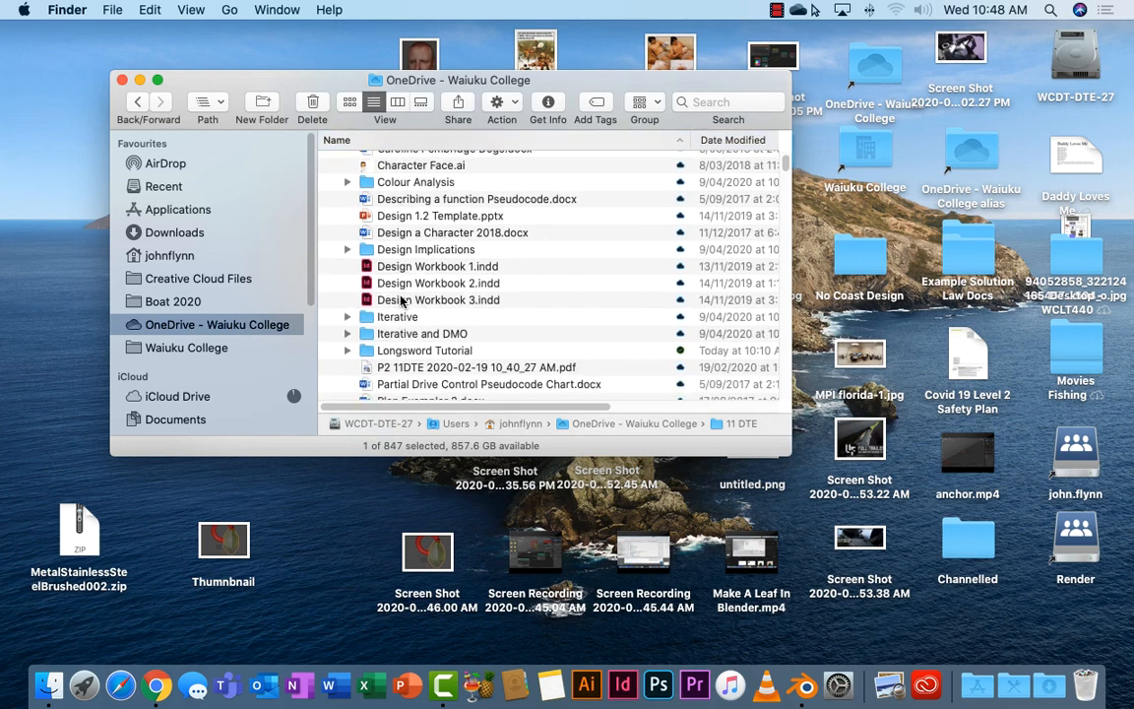
{"action": "scroll", "coordinate": [399, 308], "scroll_direction": "down", "scroll_amount": 1}
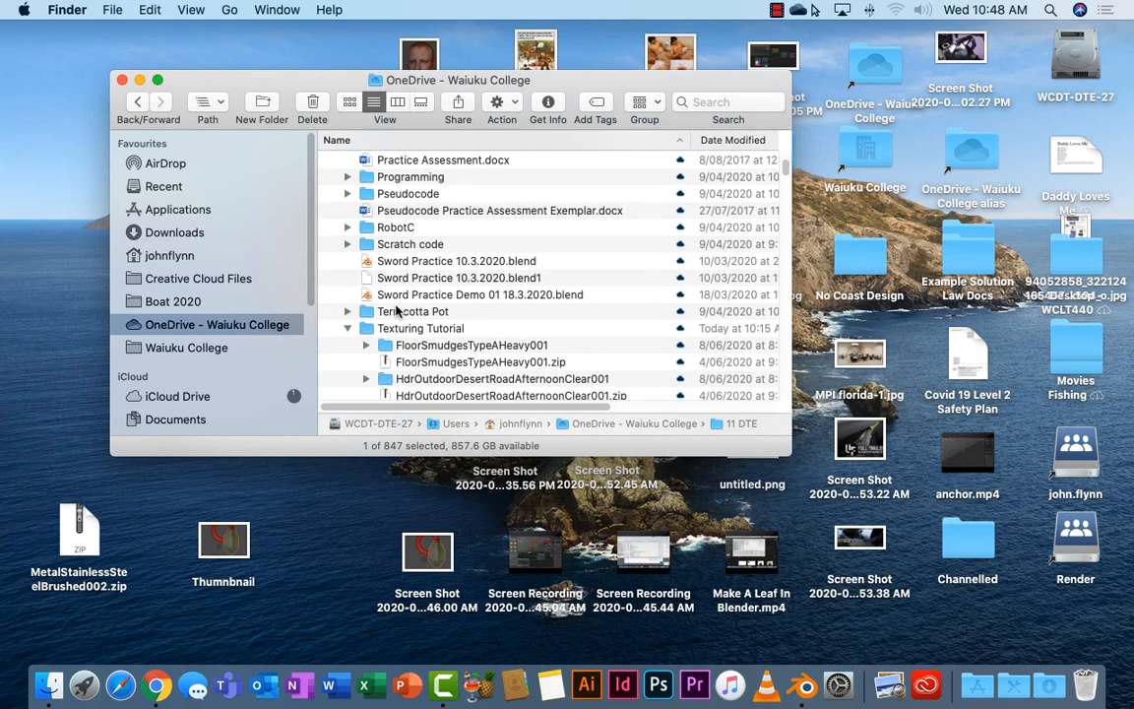
Step: Expand the Terracotta Pot folder and browse its renders and the neighbouring tutorial folders for example files
{"action": "left_click", "coordinate": [345, 313]}
{"action": "scroll", "coordinate": [413, 310], "scroll_direction": "down", "scroll_amount": 3}
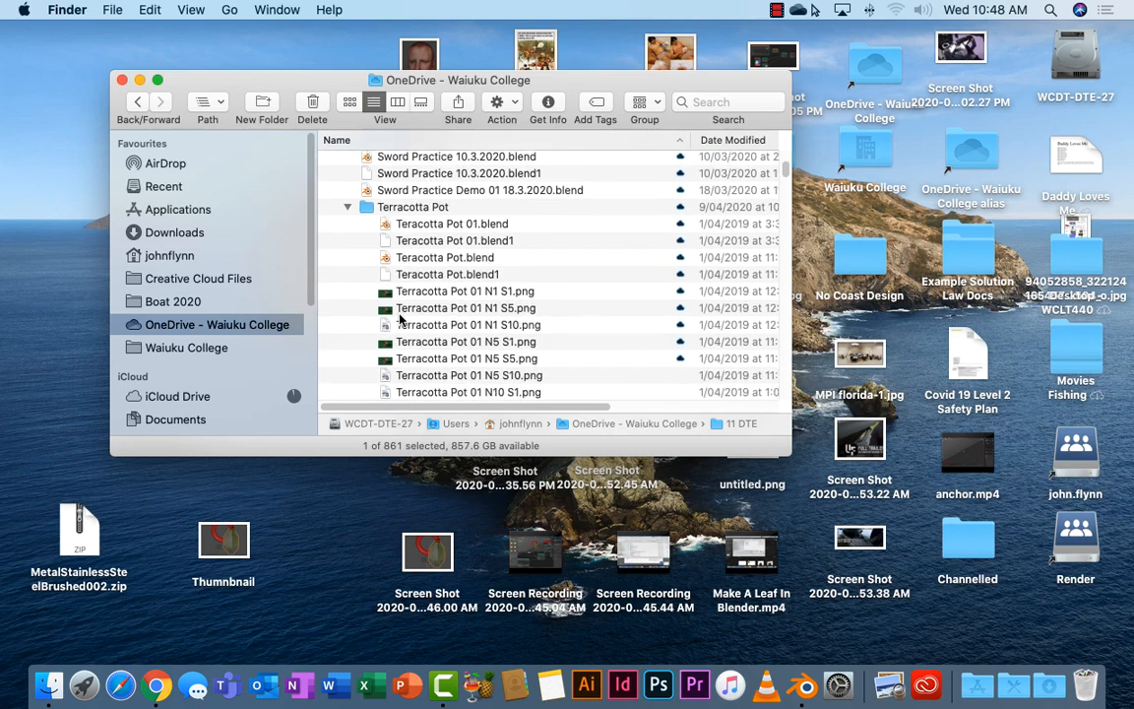
{"action": "scroll", "coordinate": [425, 310], "scroll_direction": "down", "scroll_amount": 6}
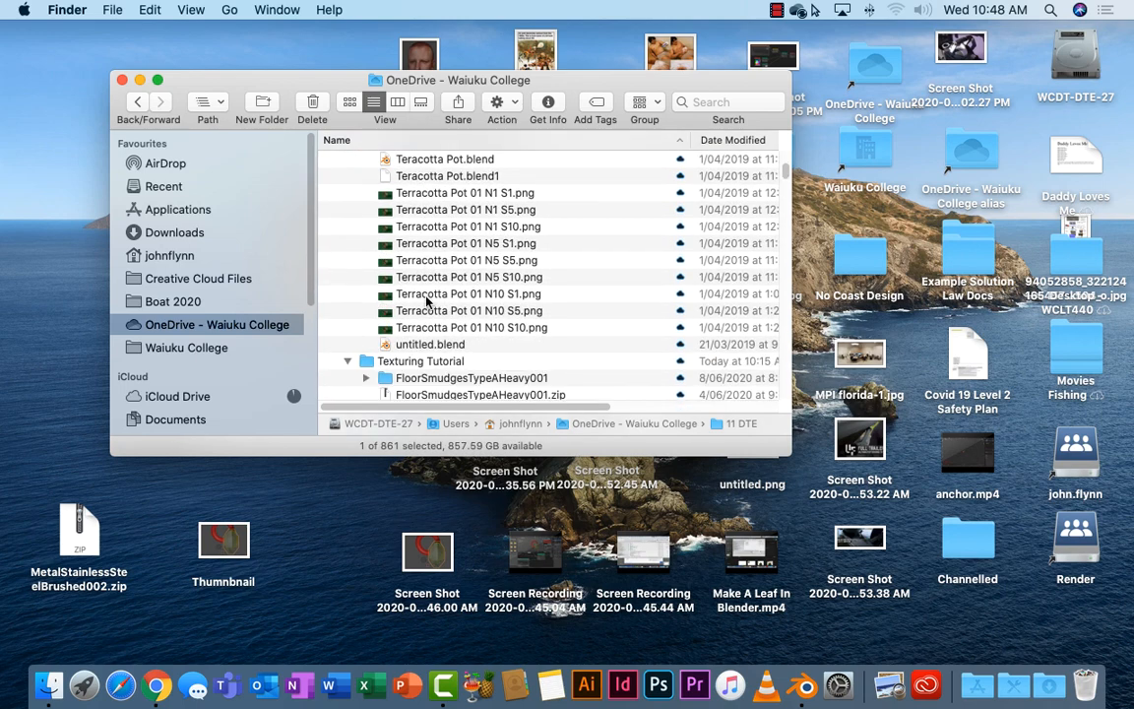
{"action": "scroll", "coordinate": [421, 271], "scroll_direction": "up", "scroll_amount": 6}
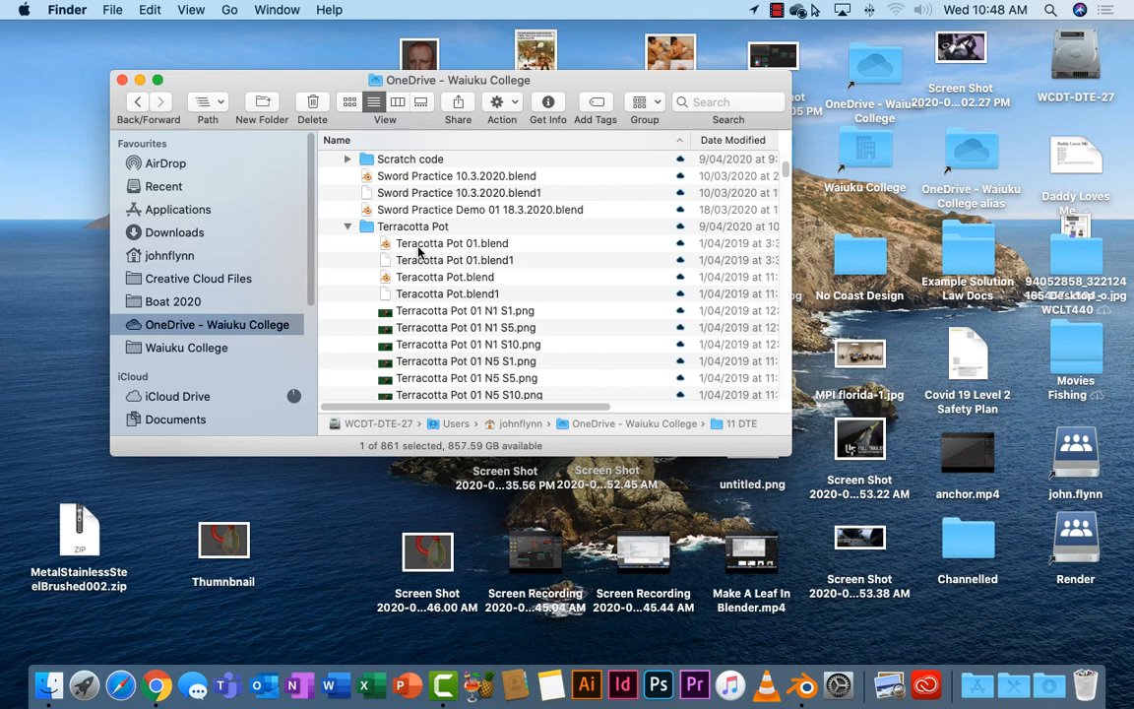
{"action": "scroll", "coordinate": [417, 252], "scroll_direction": "down", "scroll_amount": 4}
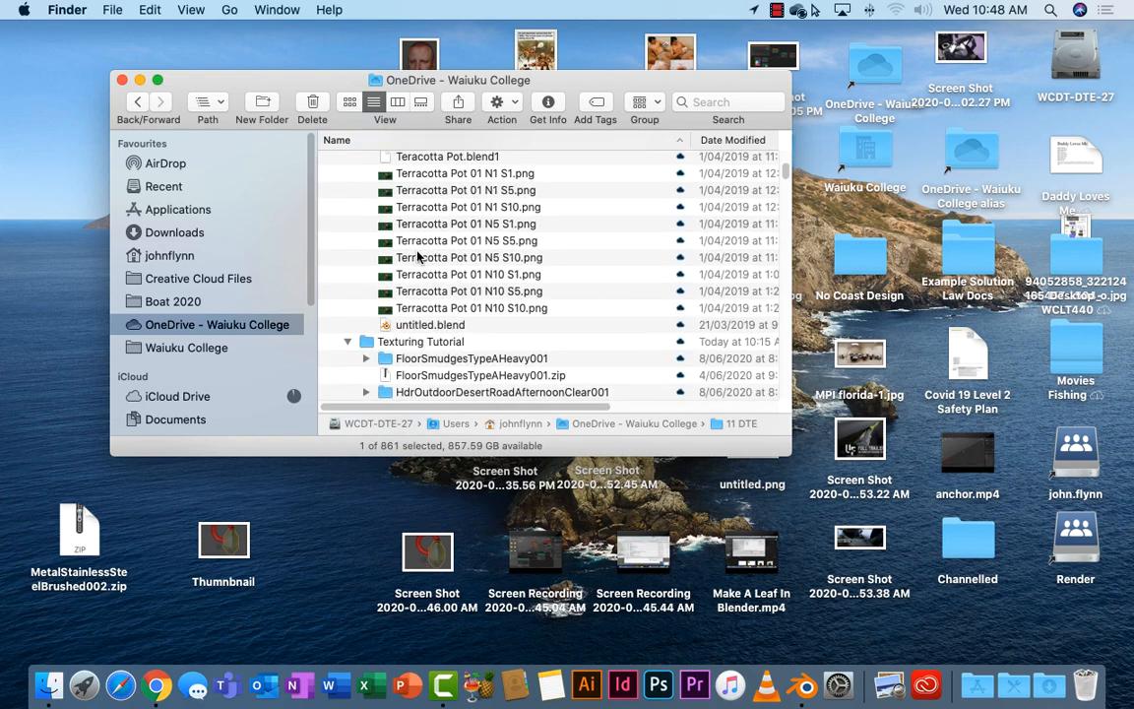
{"action": "scroll", "coordinate": [417, 257], "scroll_direction": "down", "scroll_amount": 4}
{"action": "scroll", "coordinate": [416, 258], "scroll_direction": "up", "scroll_amount": 12}
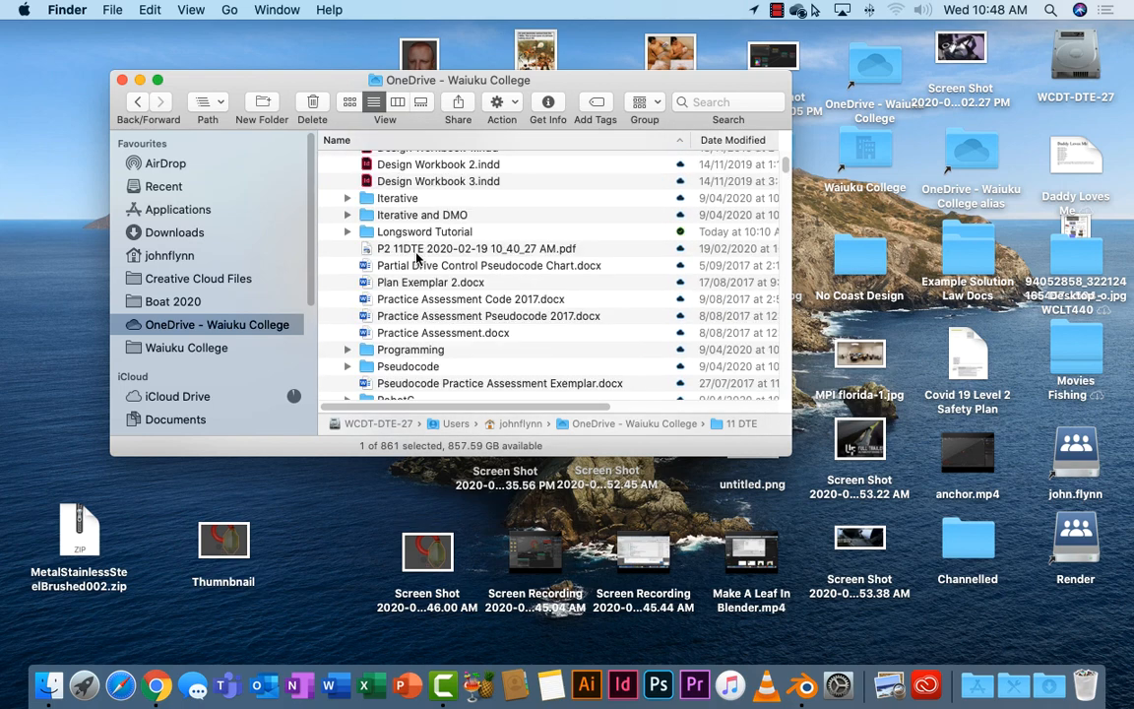
{"action": "scroll", "coordinate": [418, 258], "scroll_direction": "up", "scroll_amount": 4}
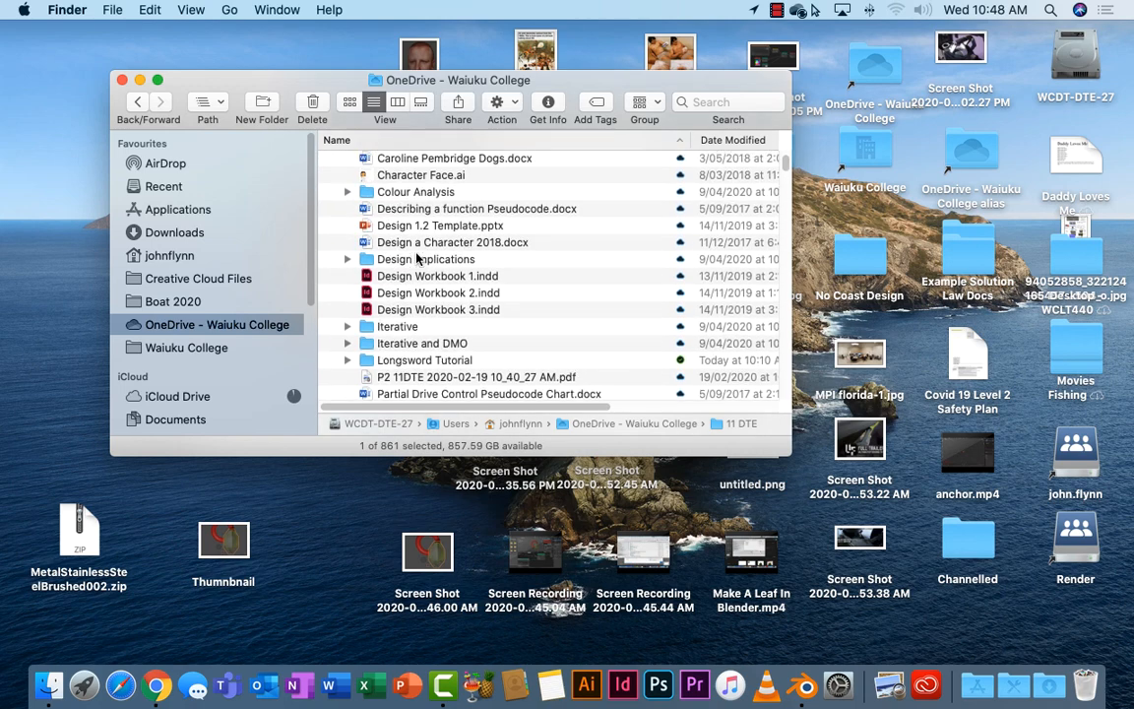
{"action": "scroll", "coordinate": [417, 258], "scroll_direction": "up", "scroll_amount": 3}
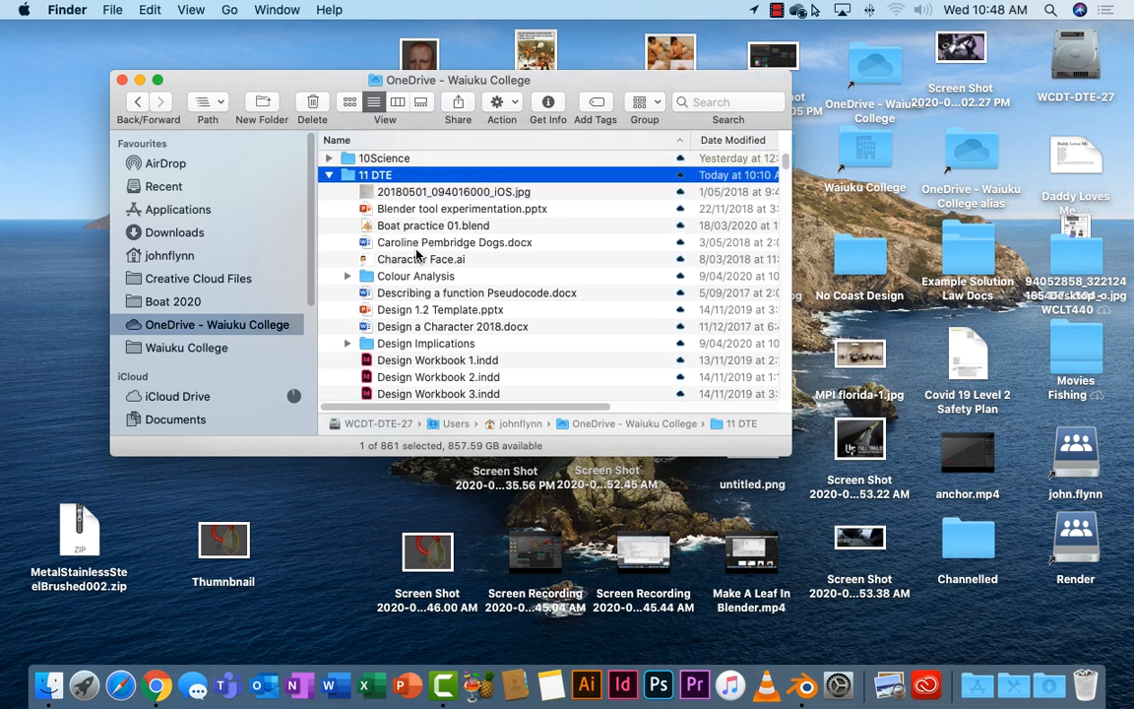
{"action": "scroll", "coordinate": [372, 256], "scroll_direction": "down", "scroll_amount": 15}
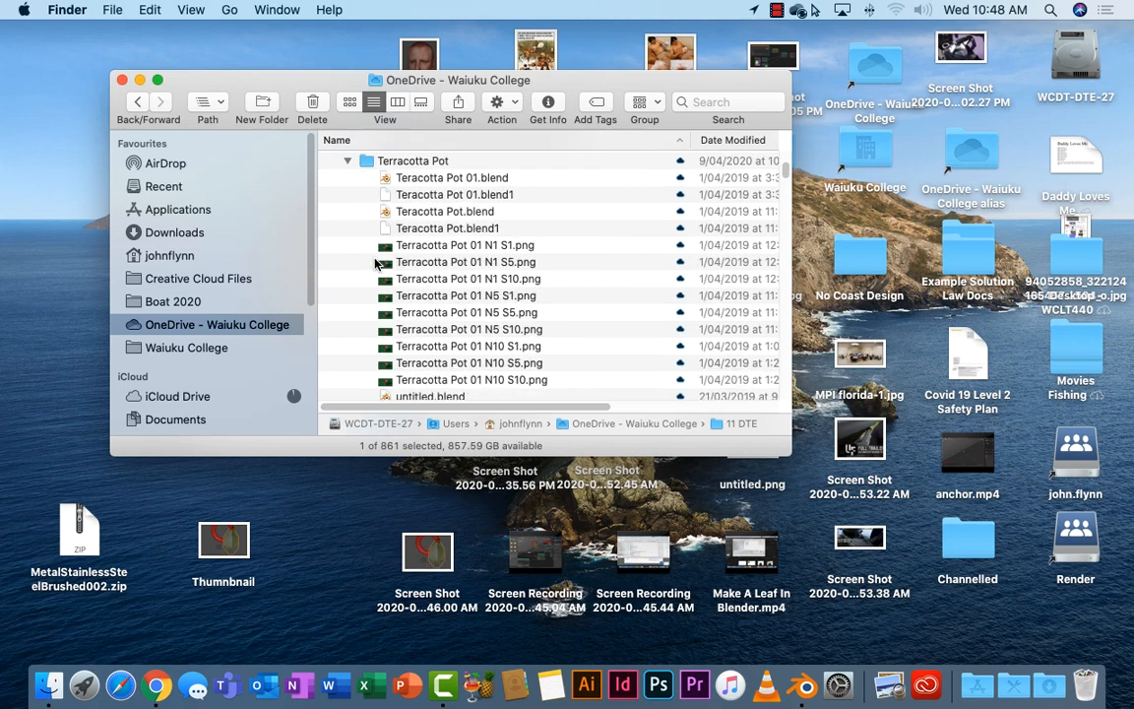
{"action": "scroll", "coordinate": [374, 262], "scroll_direction": "down", "scroll_amount": 5}
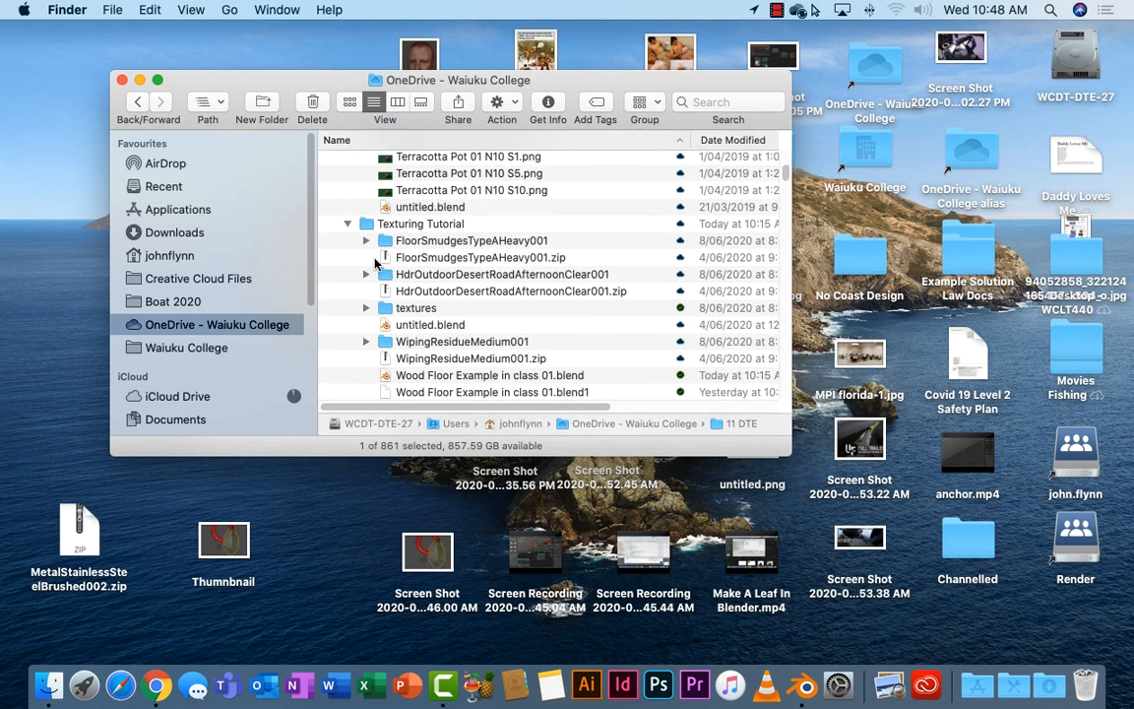
{"action": "scroll", "coordinate": [374, 262], "scroll_direction": "down", "scroll_amount": 6}
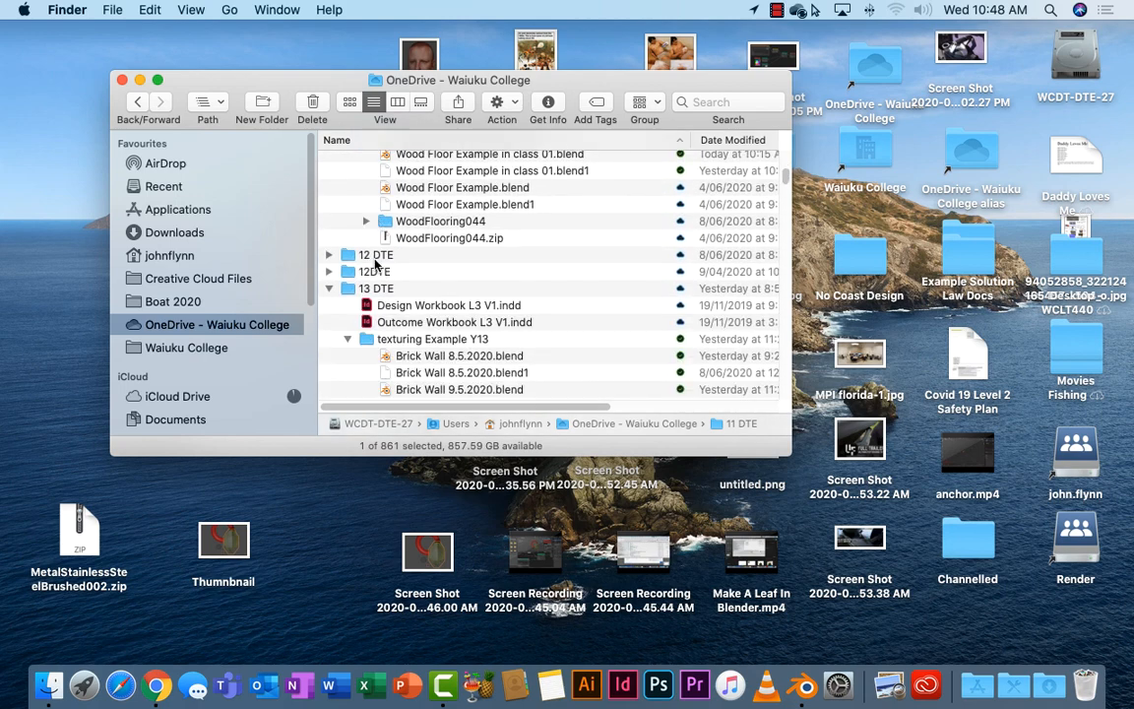
{"action": "scroll", "coordinate": [375, 262], "scroll_direction": "down", "scroll_amount": 1}
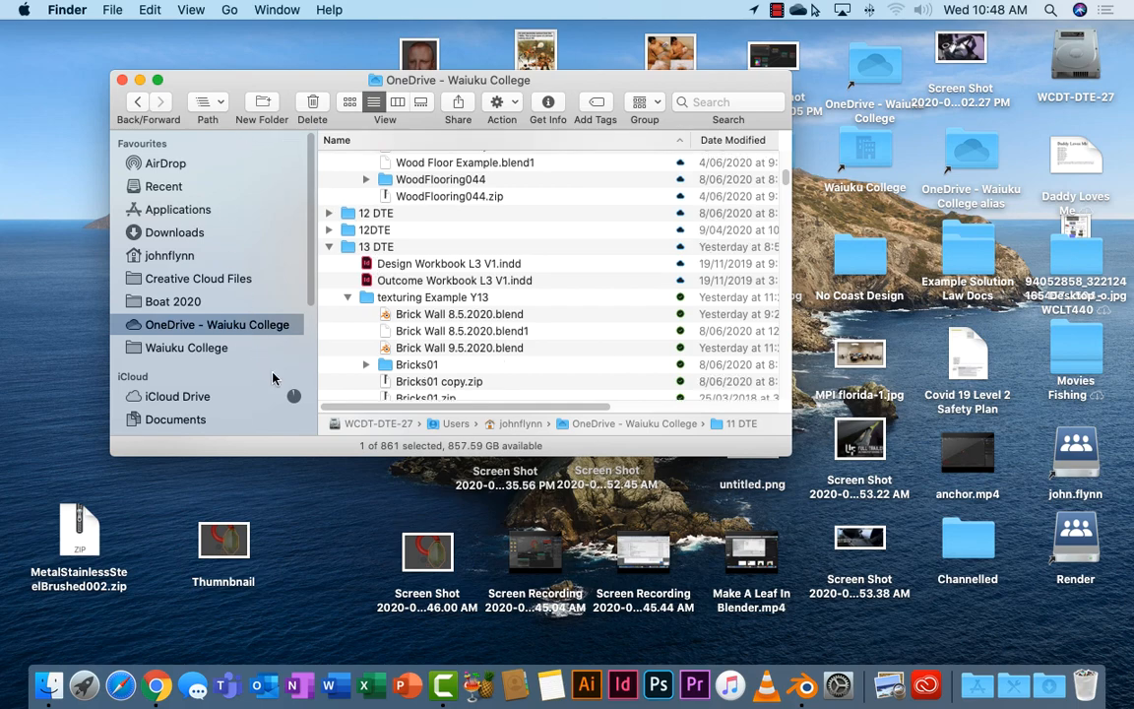
Step: Switch back to Blender and enlarge the 3D viewport above the node editor to show more of the blade
{"action": "key", "text": "super+Tab"}
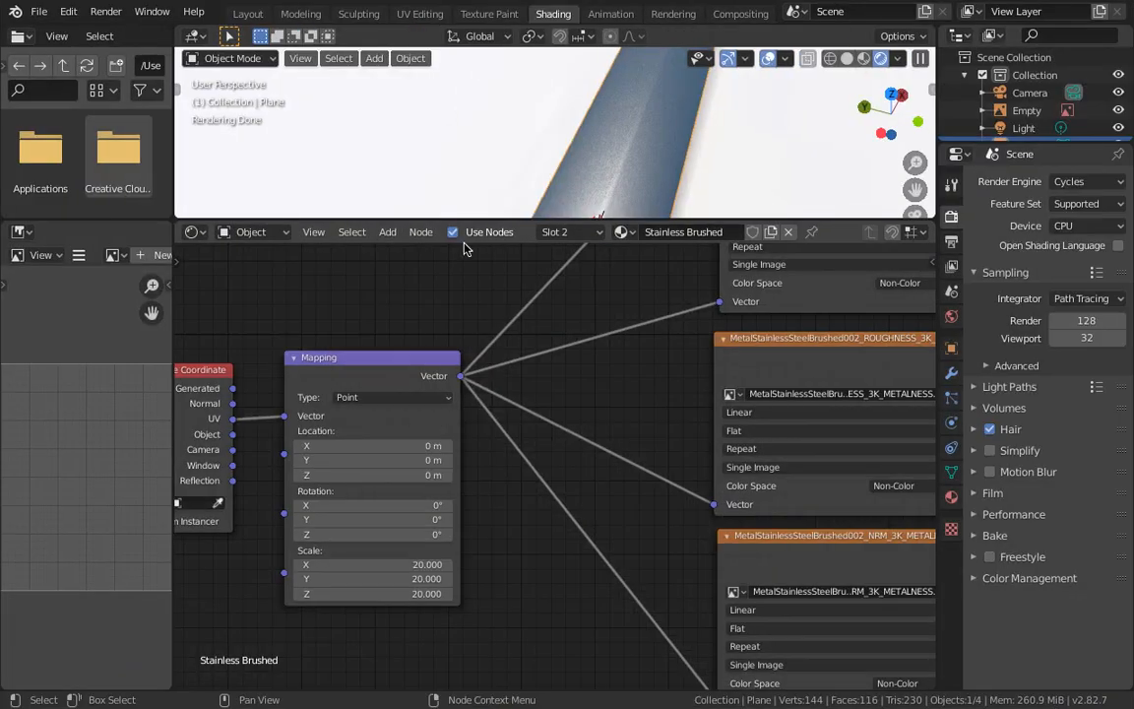
{"action": "middle_click_drag", "start_coordinate": [576, 171], "coordinate": [524, 188], "text": "shift"}
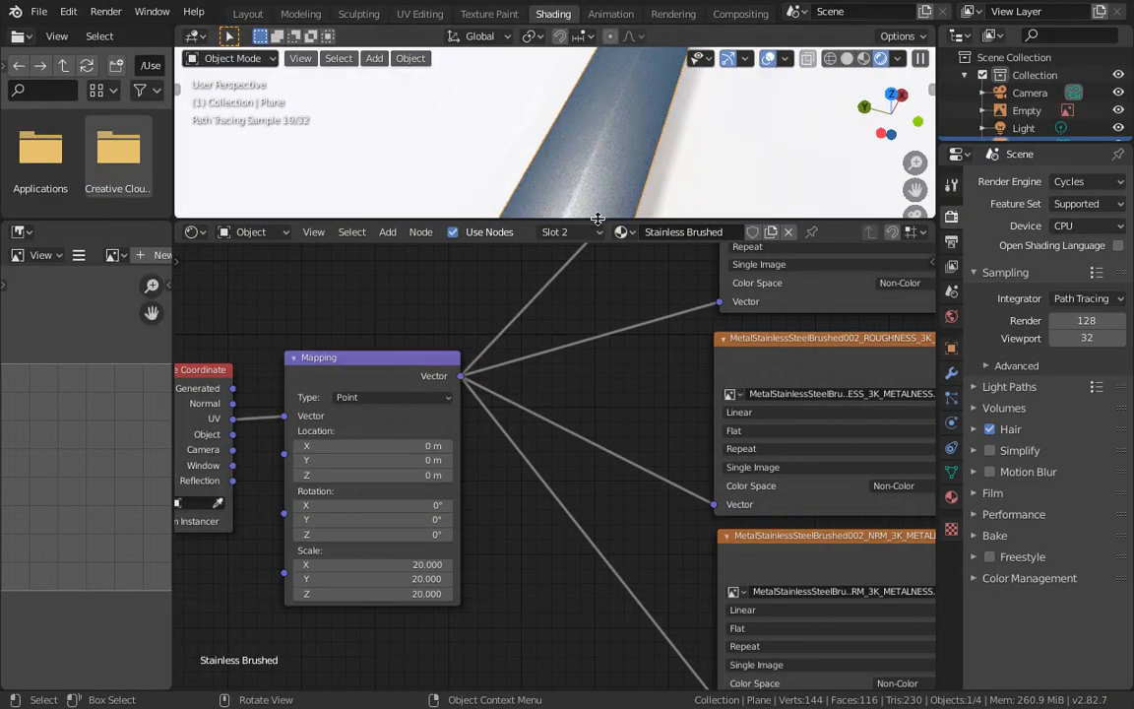
{"action": "left_click_drag", "start_coordinate": [598, 219], "coordinate": [598, 356]}
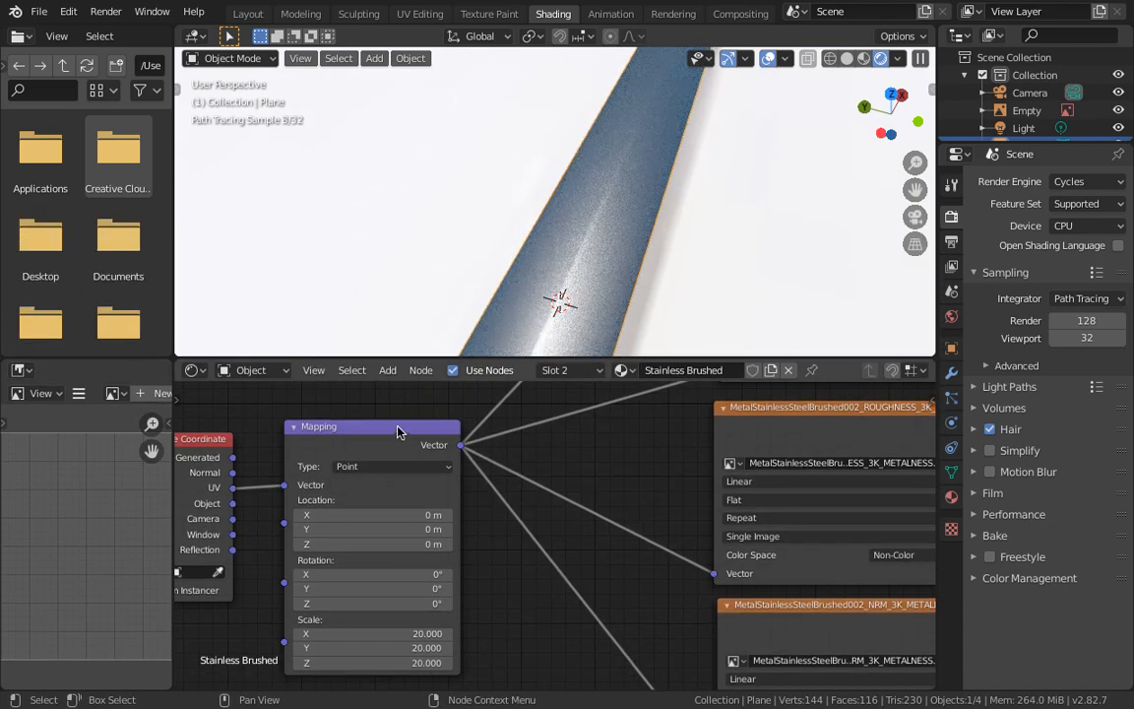
Step: Move the Mapping node closer to the texture nodes and capture a screenshot of the blade with the node's scale values of 20
{"action": "left_click_drag", "start_coordinate": [398, 431], "coordinate": [501, 422]}
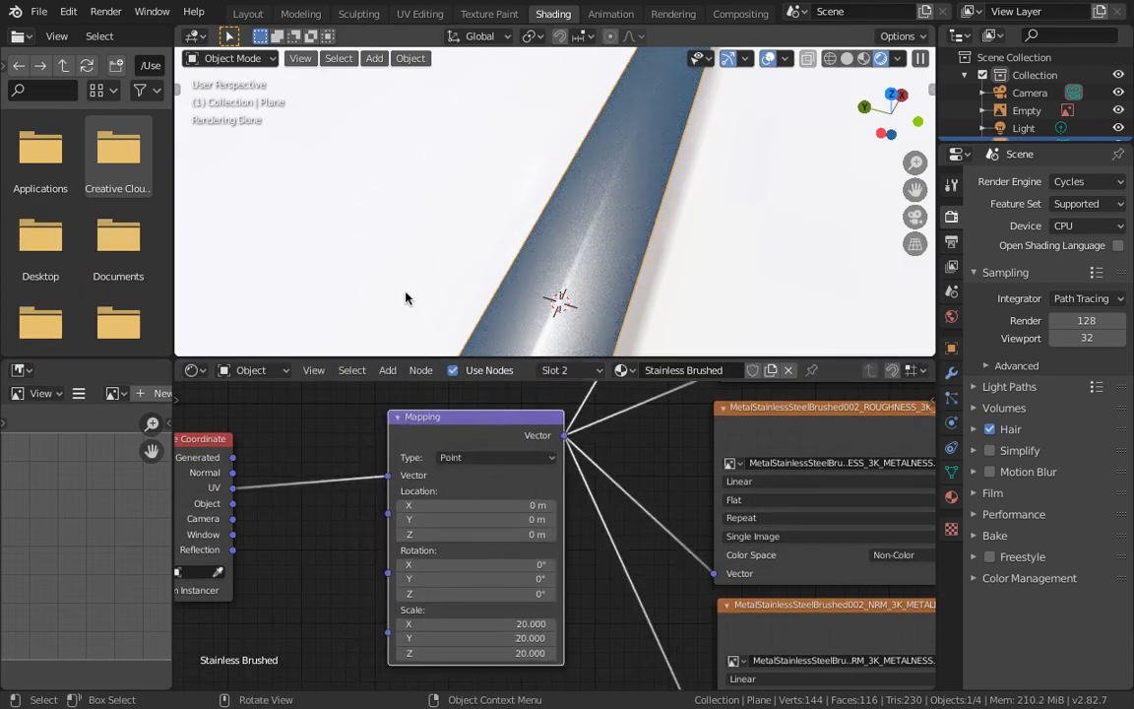
{"action": "key", "text": "ctrl+shift+super+4"}
{"action": "left_click_drag", "start_coordinate": [309, 227], "coordinate": [639, 607]}
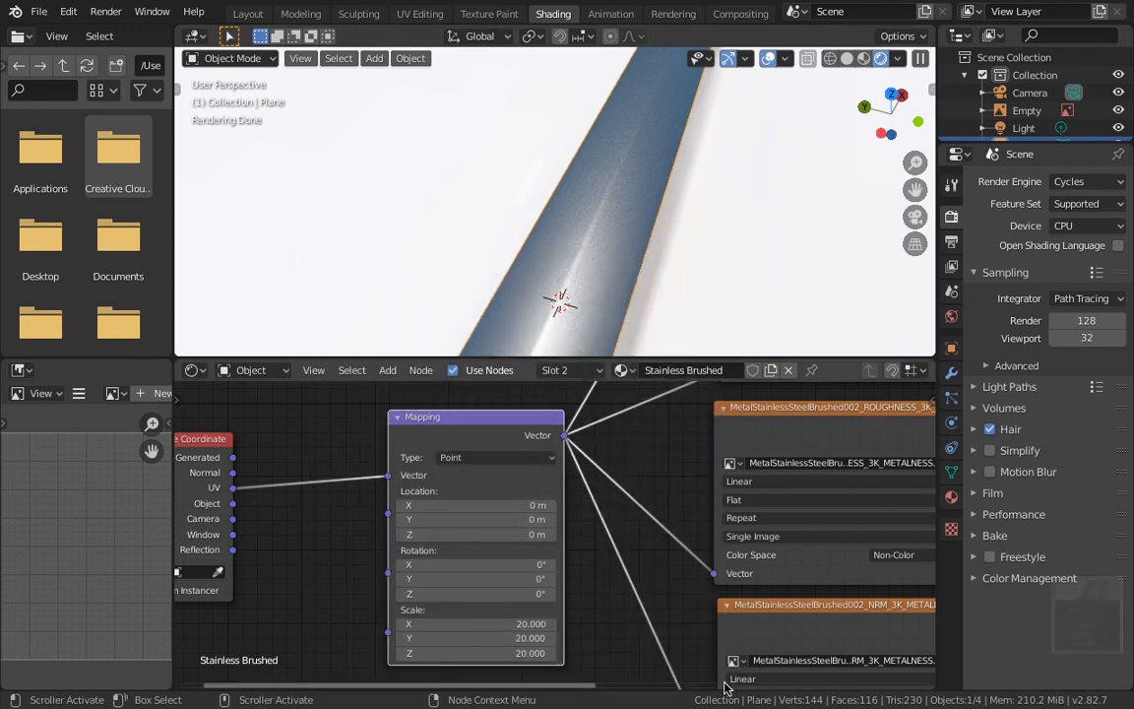
{"action": "left_click", "coordinate": [1090, 620]}
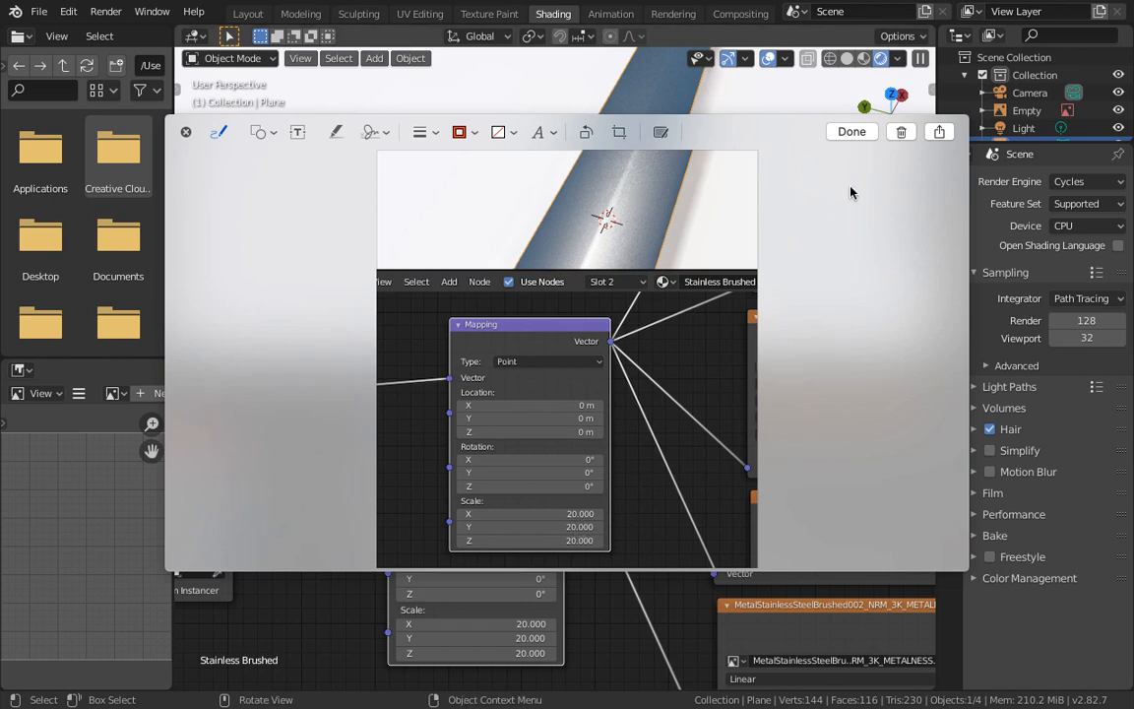
{"action": "left_click", "coordinate": [852, 133]}
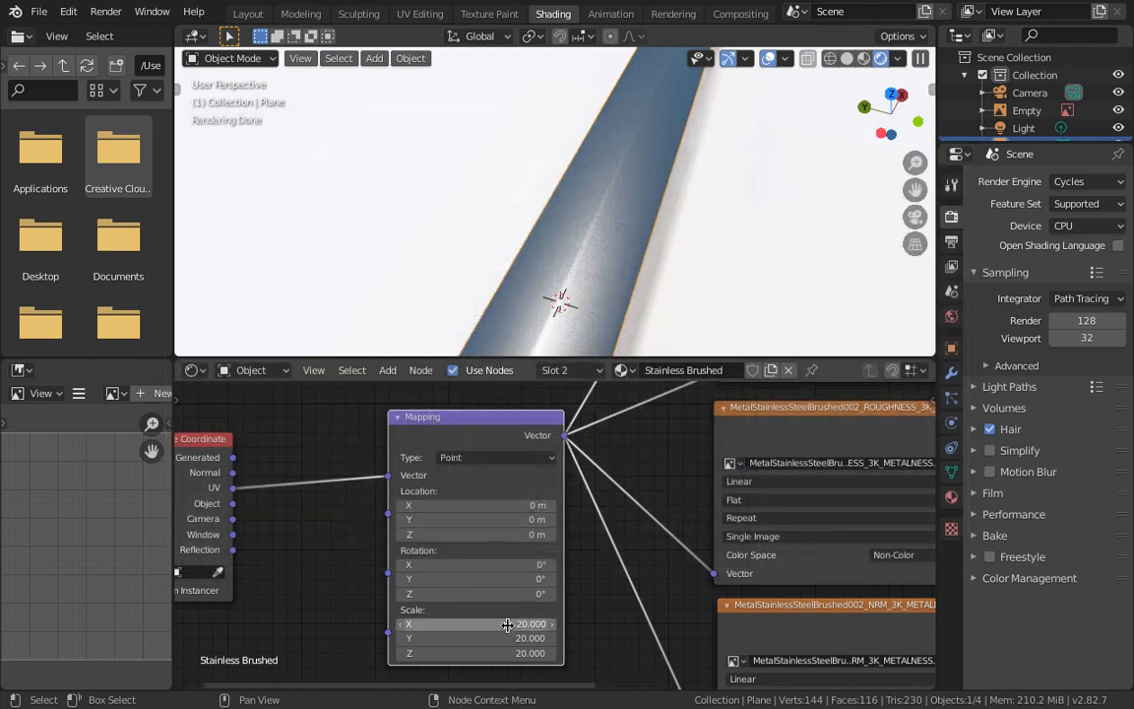
Step: Set the Mapping node's X, Y and Z scale to 10 and capture a screenshot of the blade and node
{"action": "left_click_drag", "start_coordinate": [508, 625], "coordinate": [506, 658]}
{"action": "type", "text": "2"}
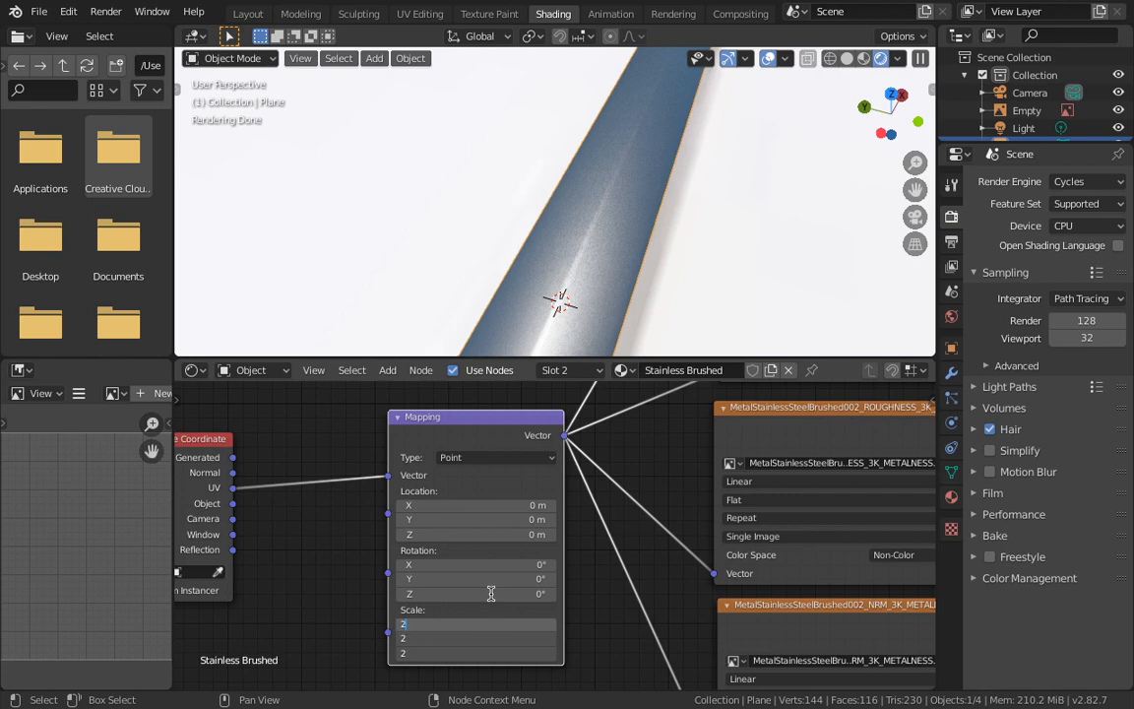
{"action": "type", "text": "0"}
{"action": "key", "text": "Return"}
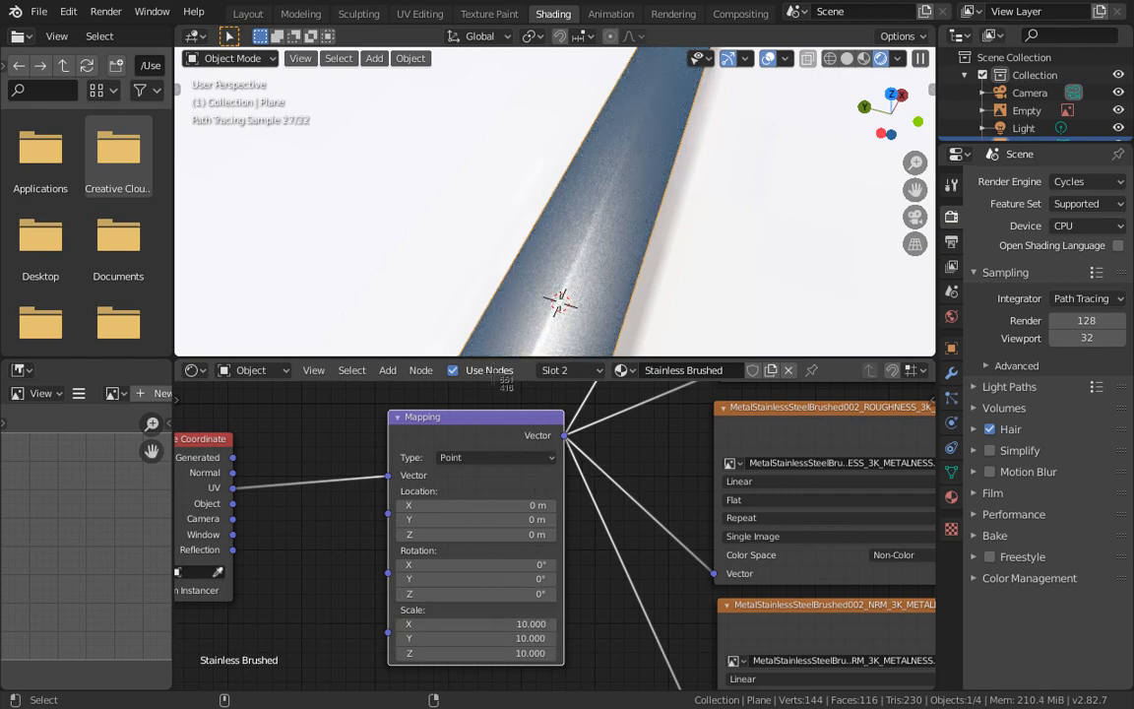
{"action": "key", "text": "super+shift+4"}
{"action": "left_click_drag", "start_coordinate": [355, 258], "coordinate": [654, 664]}
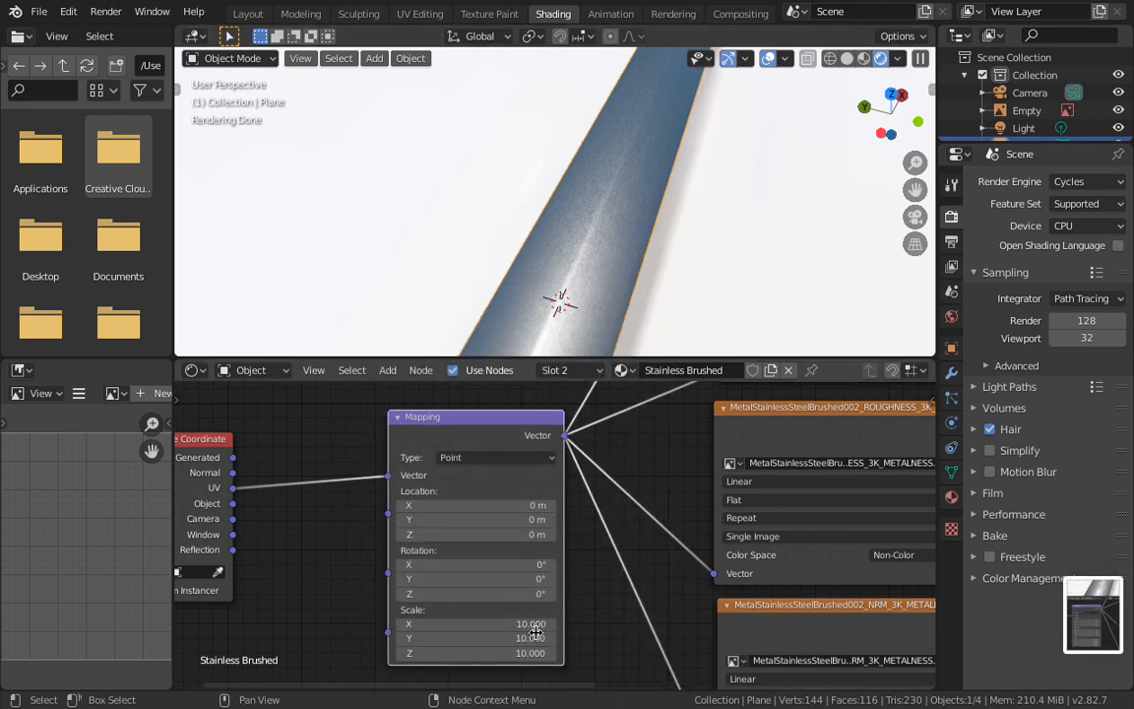
Step: Set the Mapping node's X, Y and Z scale to 5 and capture a closer screenshot of the blade and node
{"action": "left_click_drag", "start_coordinate": [506, 627], "coordinate": [590, 615]}
{"action": "left_click_drag", "start_coordinate": [508, 623], "coordinate": [516, 658]}
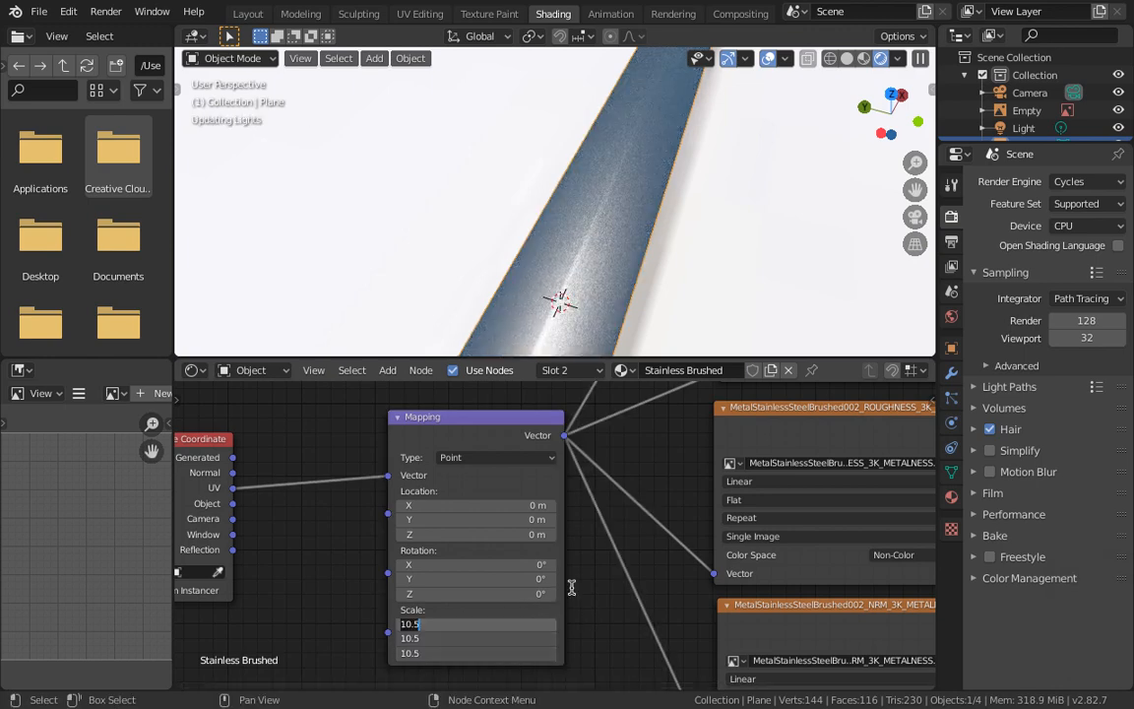
{"action": "type", "text": "5"}
{"action": "key", "text": "Return"}
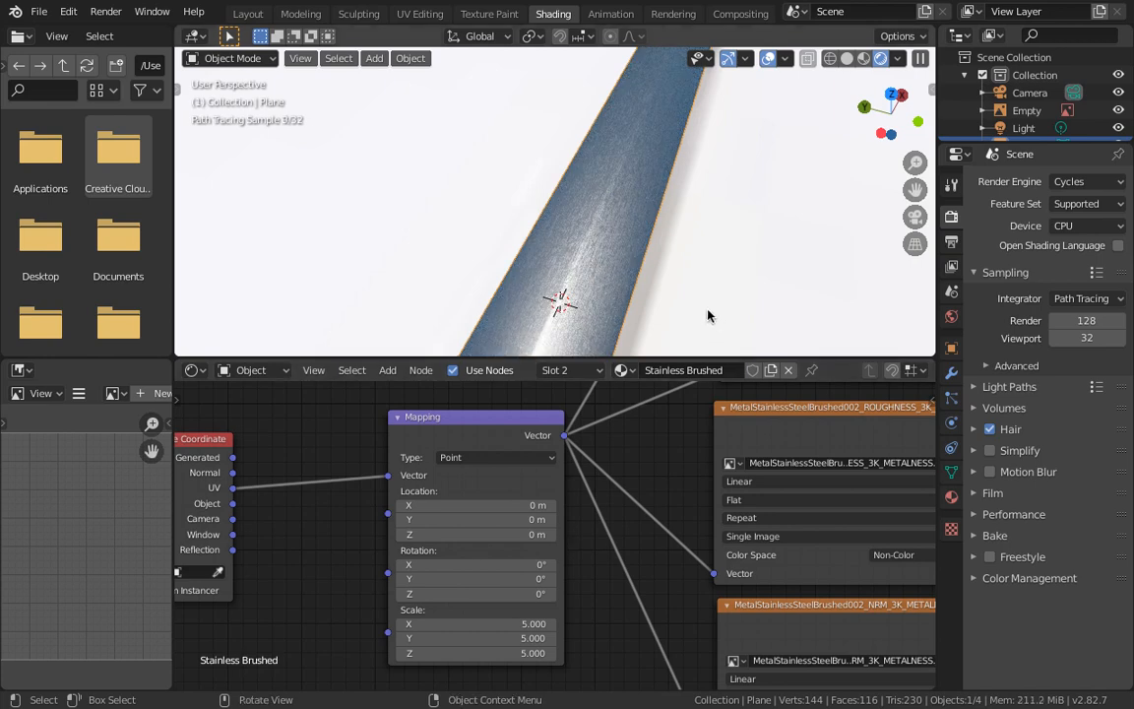
{"action": "scroll", "coordinate": [684, 305], "scroll_direction": "up", "scroll_amount": 1}
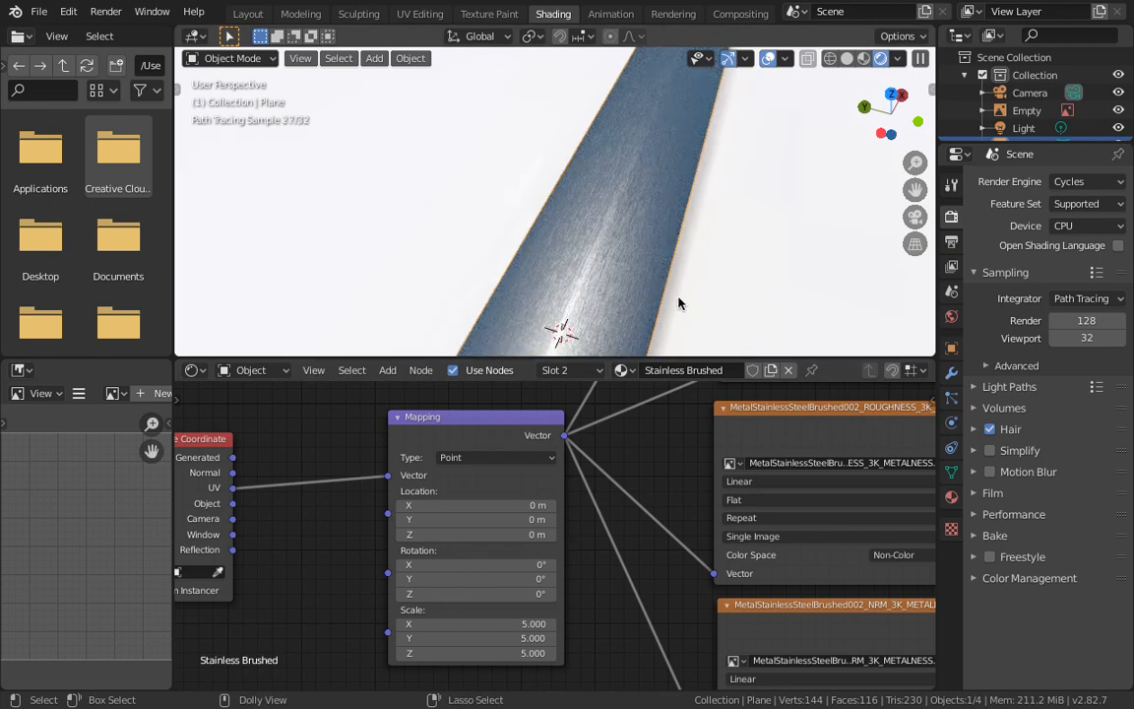
{"action": "key", "text": "ctrl+shift+super+4"}
{"action": "left_click_drag", "start_coordinate": [328, 247], "coordinate": [640, 606]}
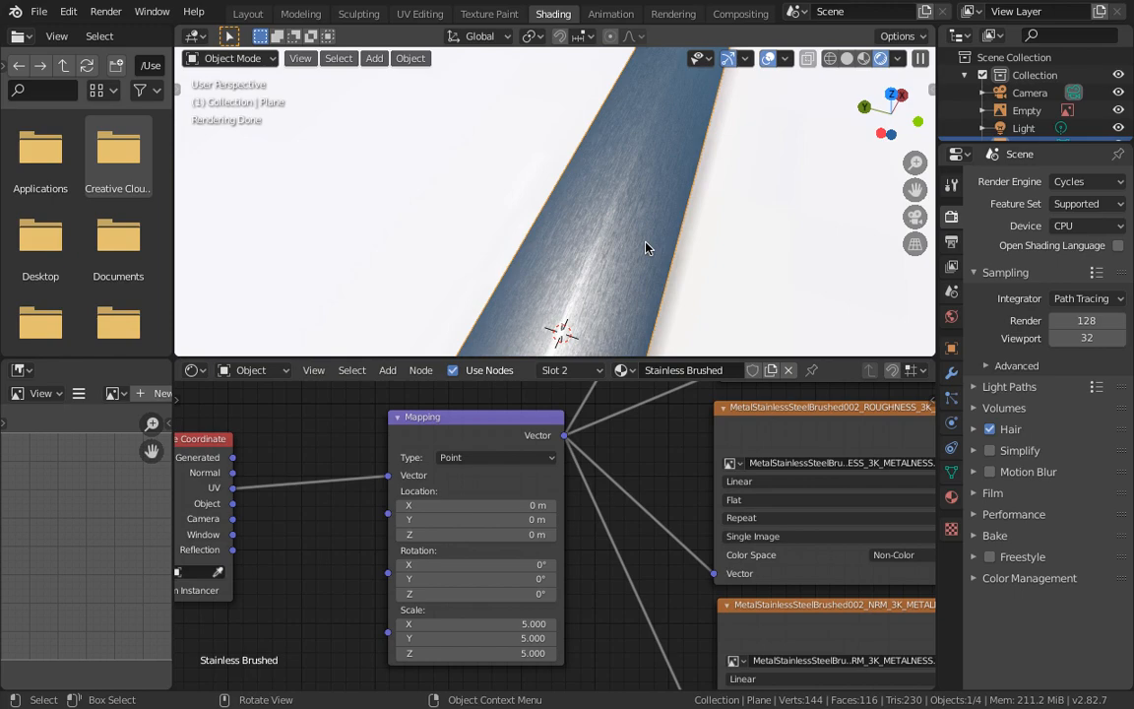
Step: Examine the brushed steel texture on the blade from several angles and review the material's full node tree
{"action": "middle_click_drag", "start_coordinate": [638, 250], "coordinate": [625, 259]}
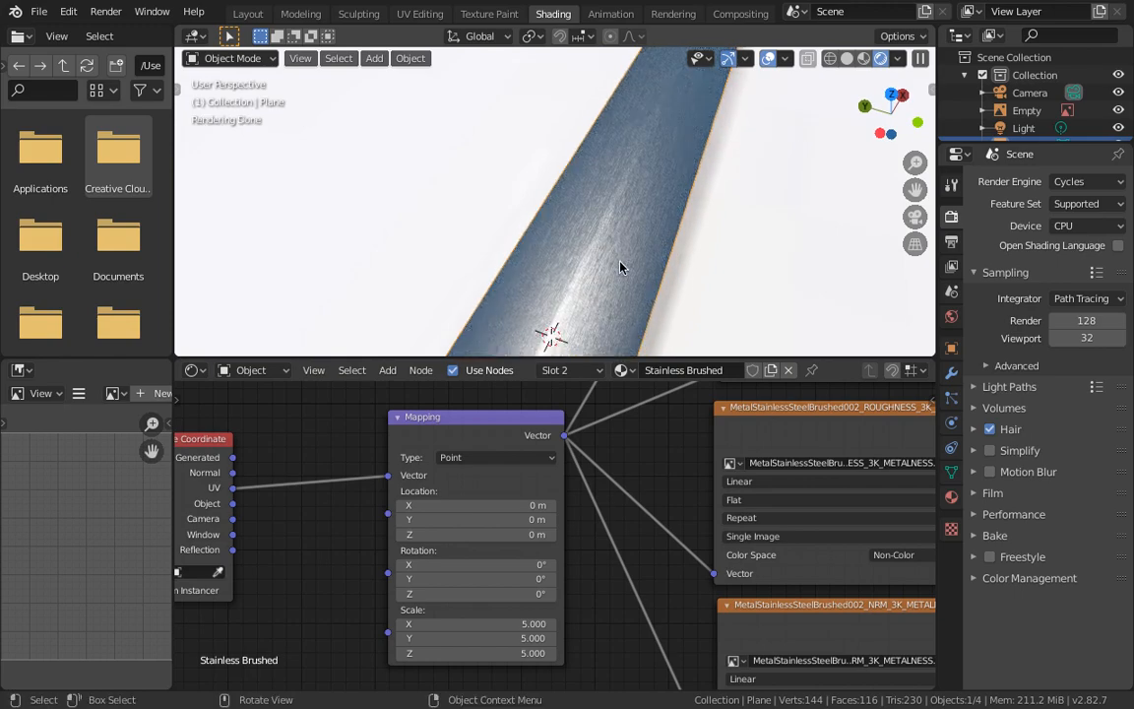
{"action": "scroll", "coordinate": [621, 267], "scroll_direction": "down", "scroll_amount": 3}
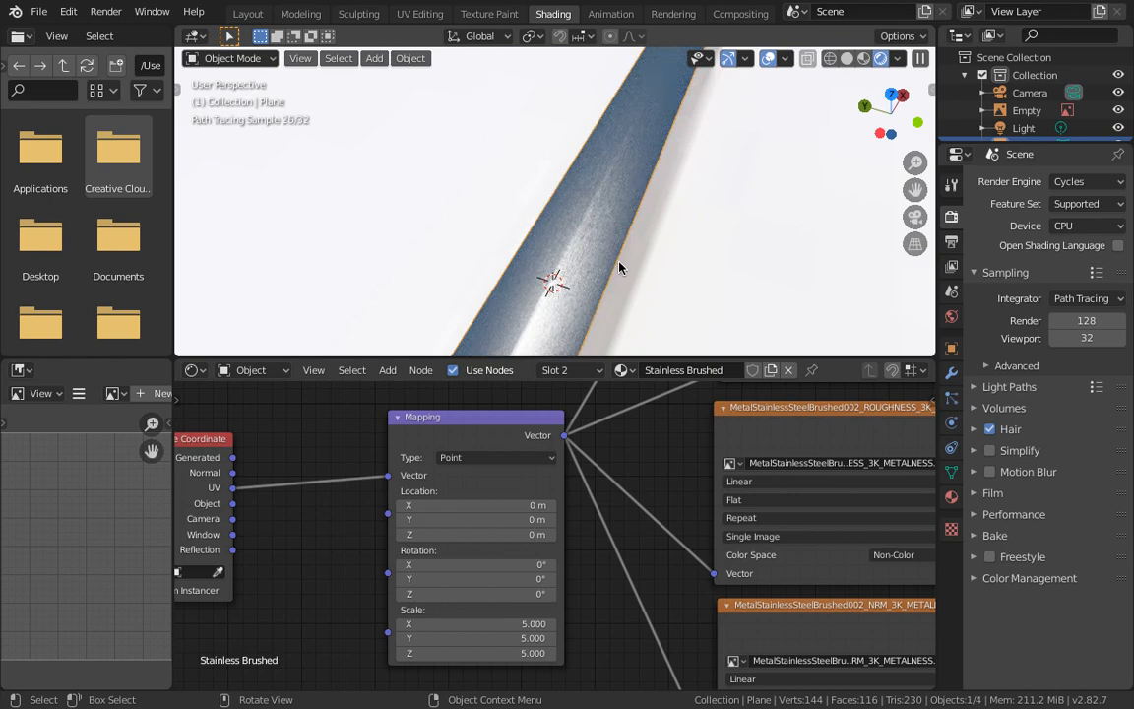
{"action": "middle_click_drag", "start_coordinate": [619, 267], "coordinate": [545, 263]}
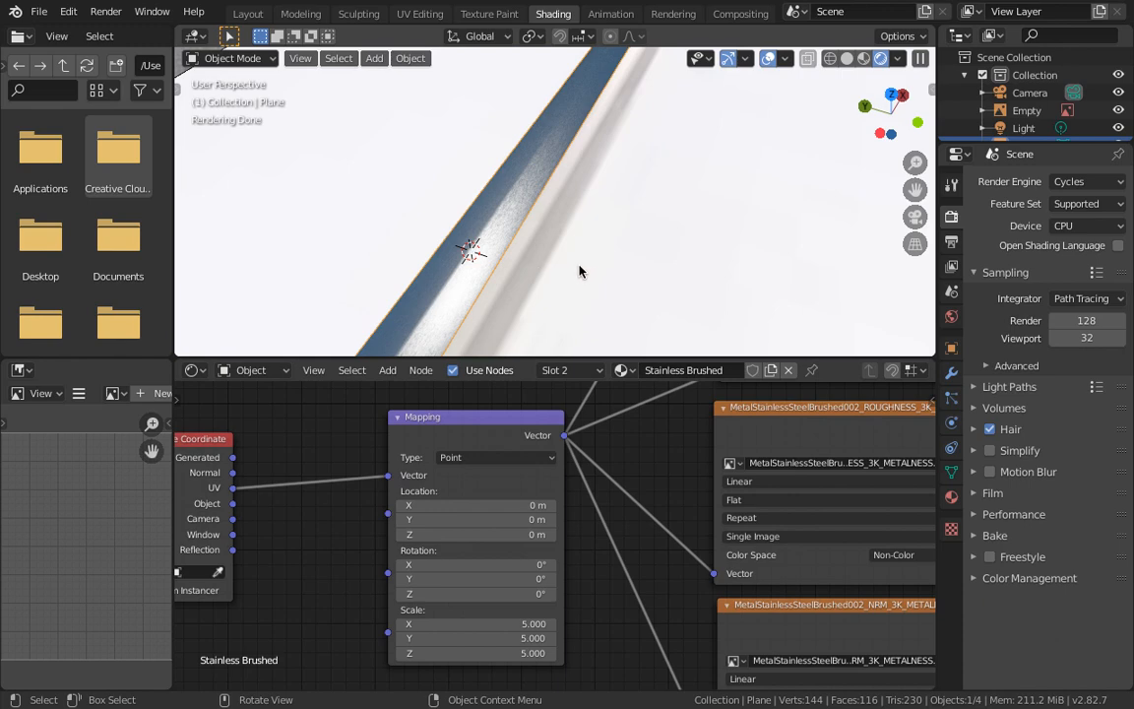
{"action": "middle_click_drag", "start_coordinate": [579, 271], "coordinate": [635, 215]}
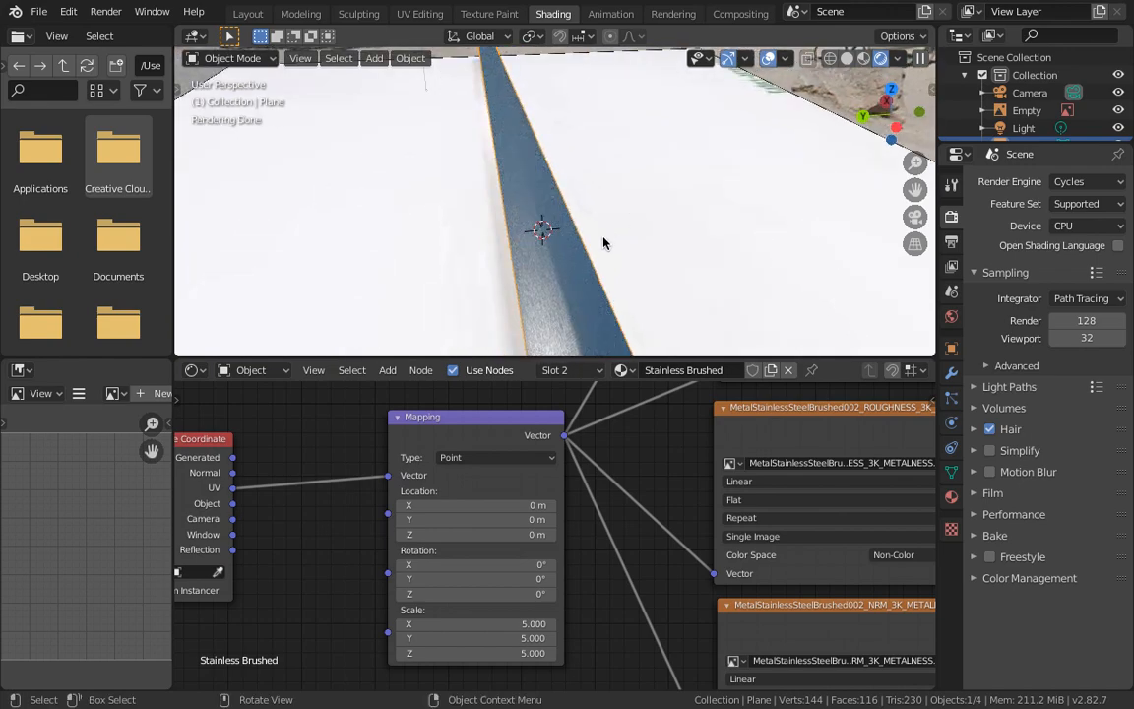
{"action": "middle_click_drag", "start_coordinate": [602, 242], "coordinate": [615, 245]}
{"action": "scroll", "coordinate": [625, 448], "scroll_direction": "up", "scroll_amount": 2}
{"action": "scroll", "coordinate": [626, 445], "scroll_direction": "down", "scroll_amount": 8}
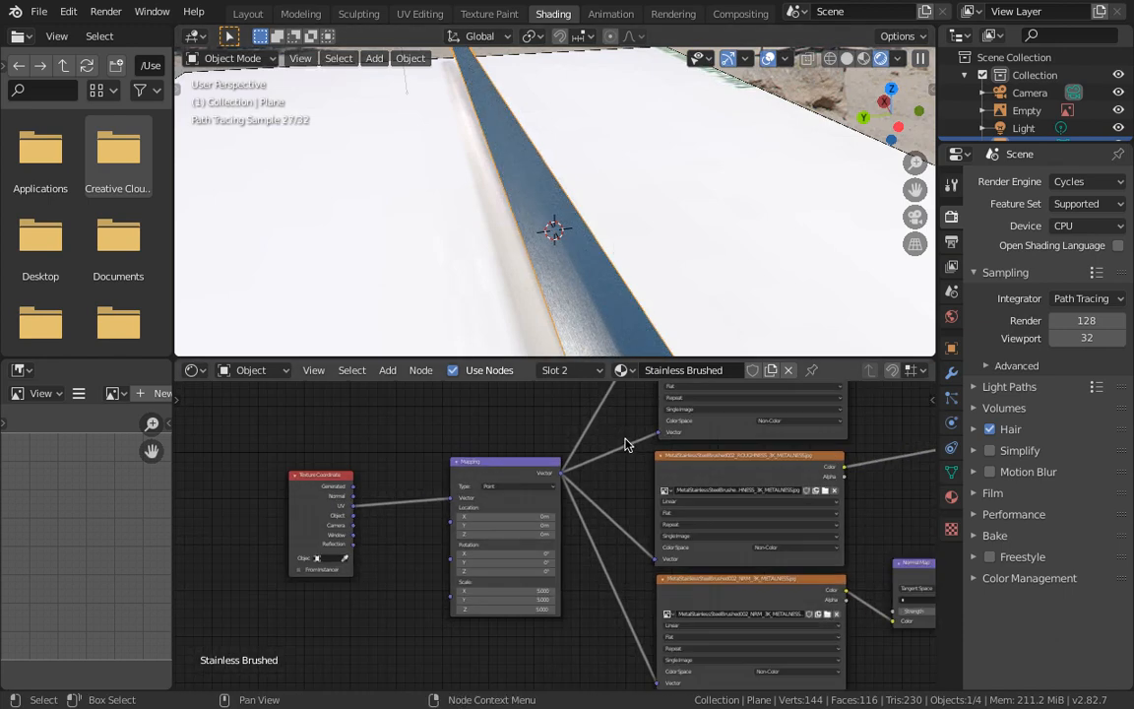
{"action": "scroll", "coordinate": [625, 439], "scroll_direction": "down", "scroll_amount": 3}
{"action": "middle_click_drag", "start_coordinate": [583, 459], "coordinate": [404, 550]}
{"action": "middle_click_drag", "start_coordinate": [521, 485], "coordinate": [490, 527]}
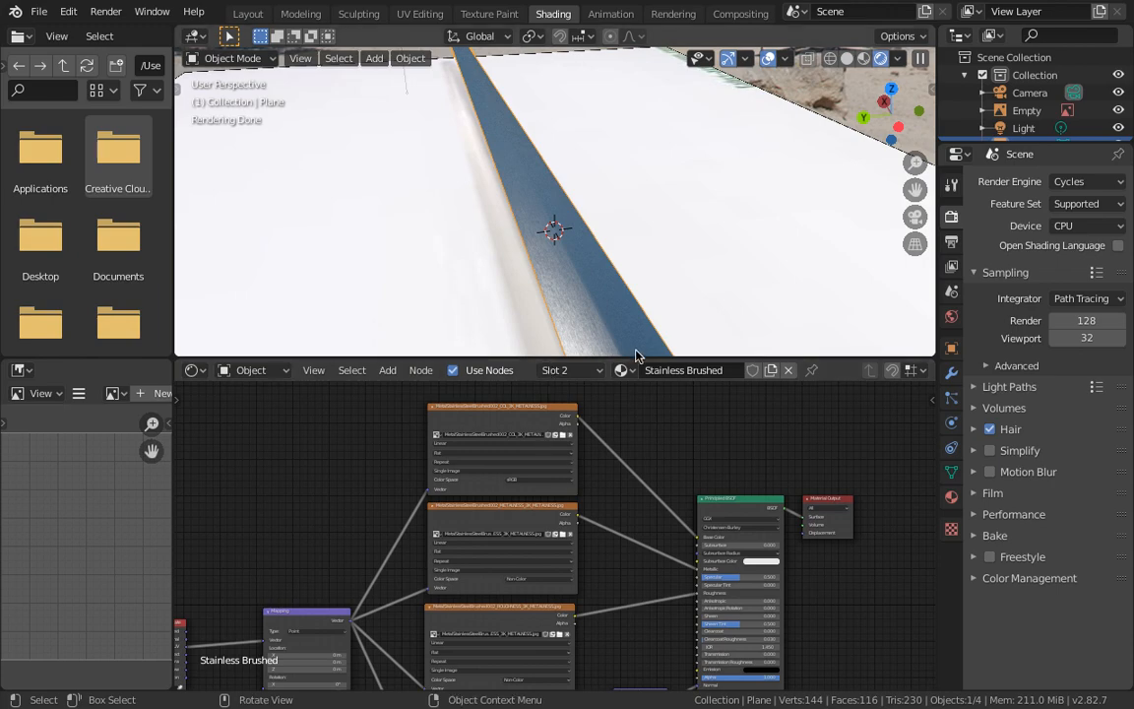
{"action": "mouse_move", "coordinate": [571, 314]}
{"action": "middle_mouse_down"}
{"action": "mouse_move", "coordinate": [509, 278]}
{"action": "mouse_move", "coordinate": [595, 293]}
{"action": "mouse_move", "coordinate": [515, 295]}
{"action": "mouse_move", "coordinate": [517, 269]}
{"action": "middle_mouse_up"}
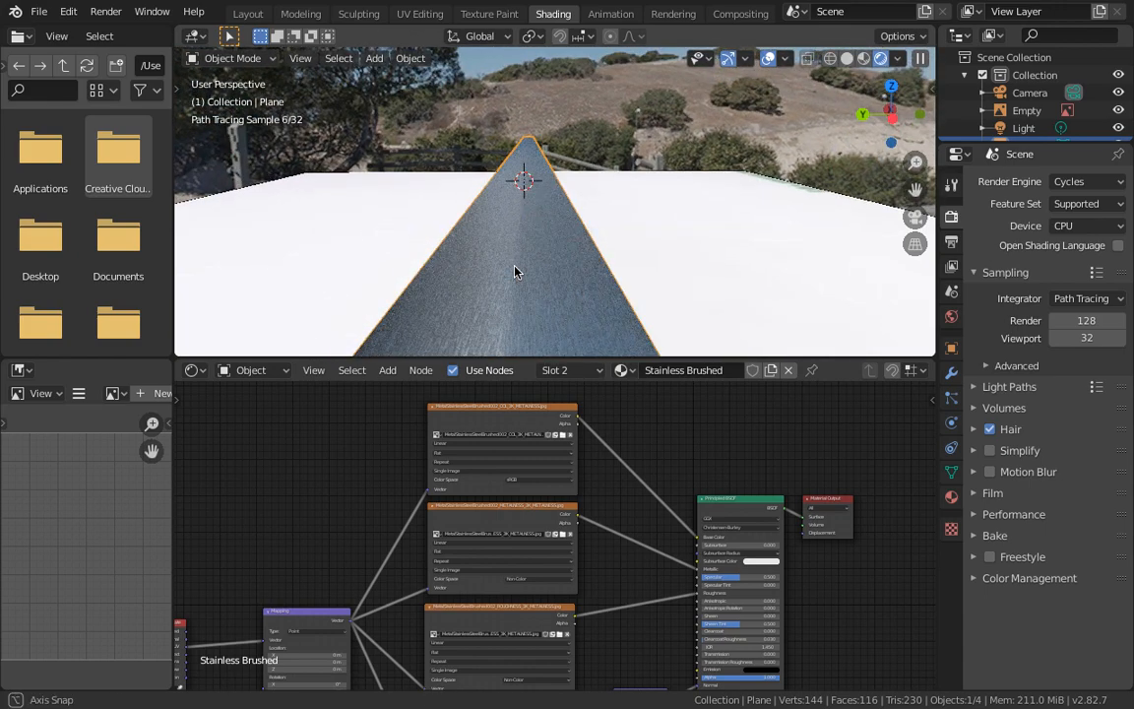